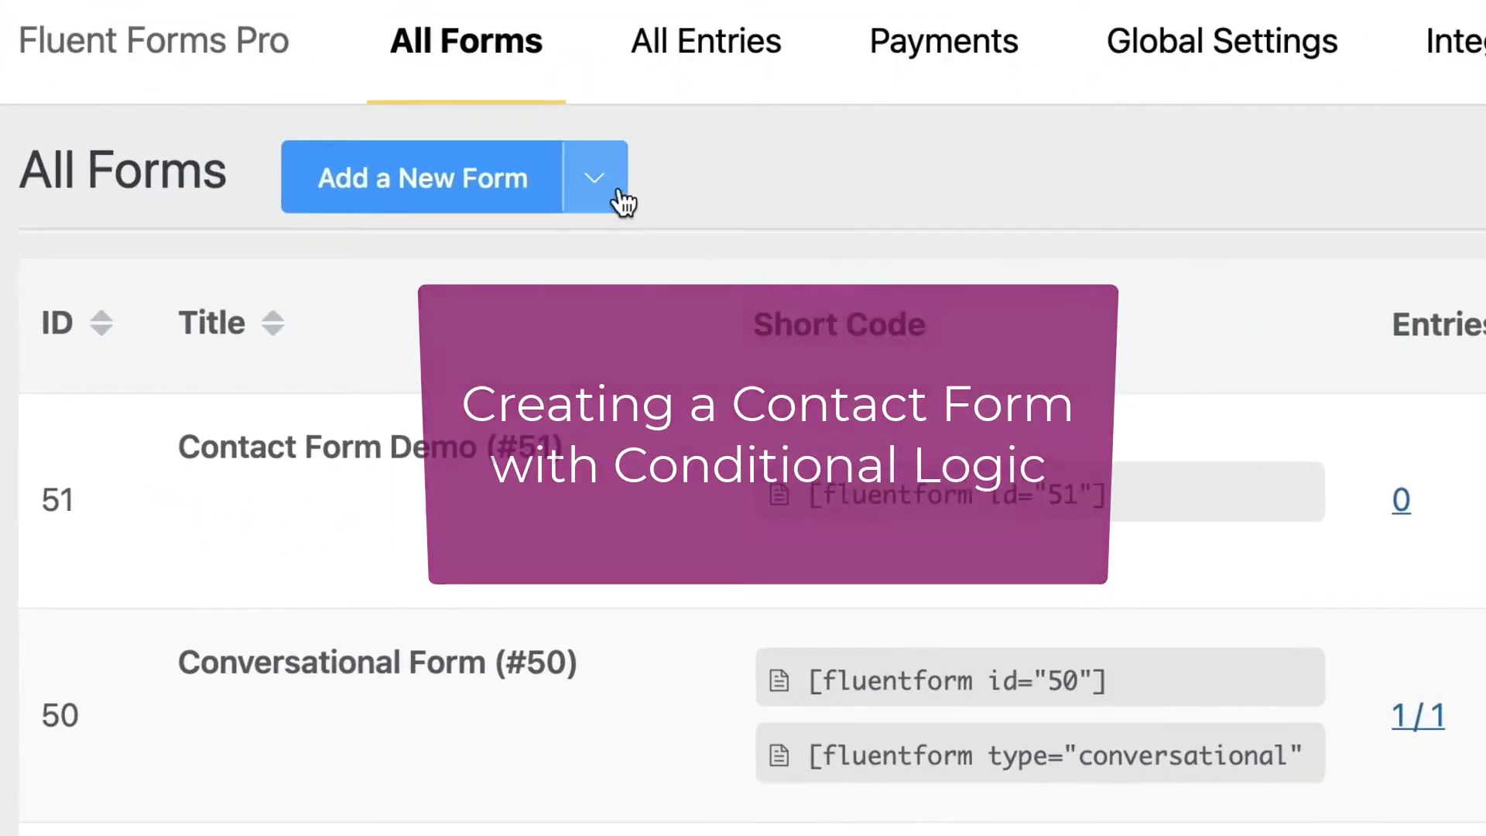
# Give the platform question the fifth layout type, a full picture panel left of the choices
pyautogui.click(617, 197)
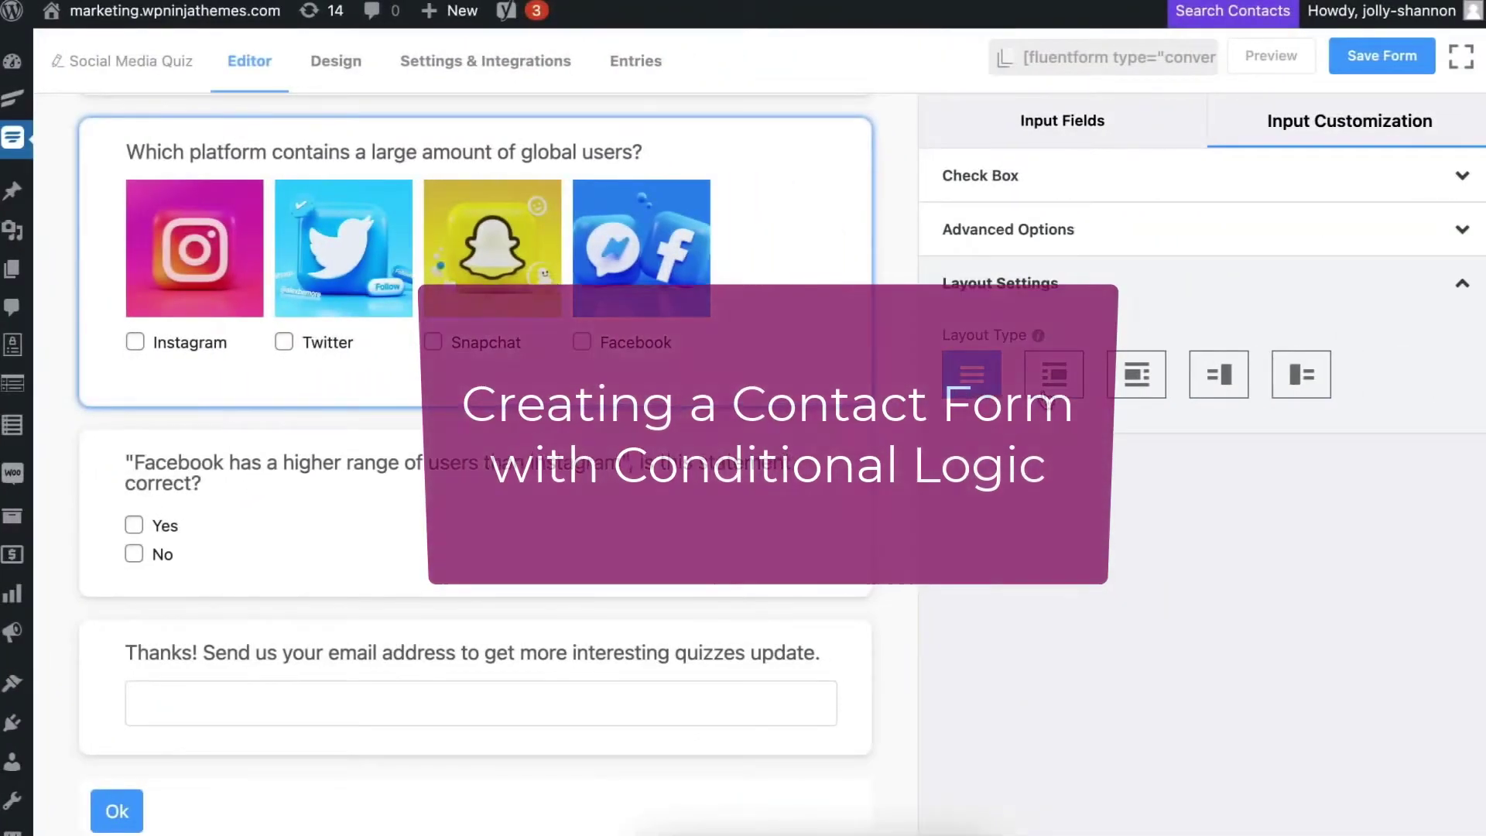
pyautogui.click(1046, 399)
pyautogui.click(1150, 397)
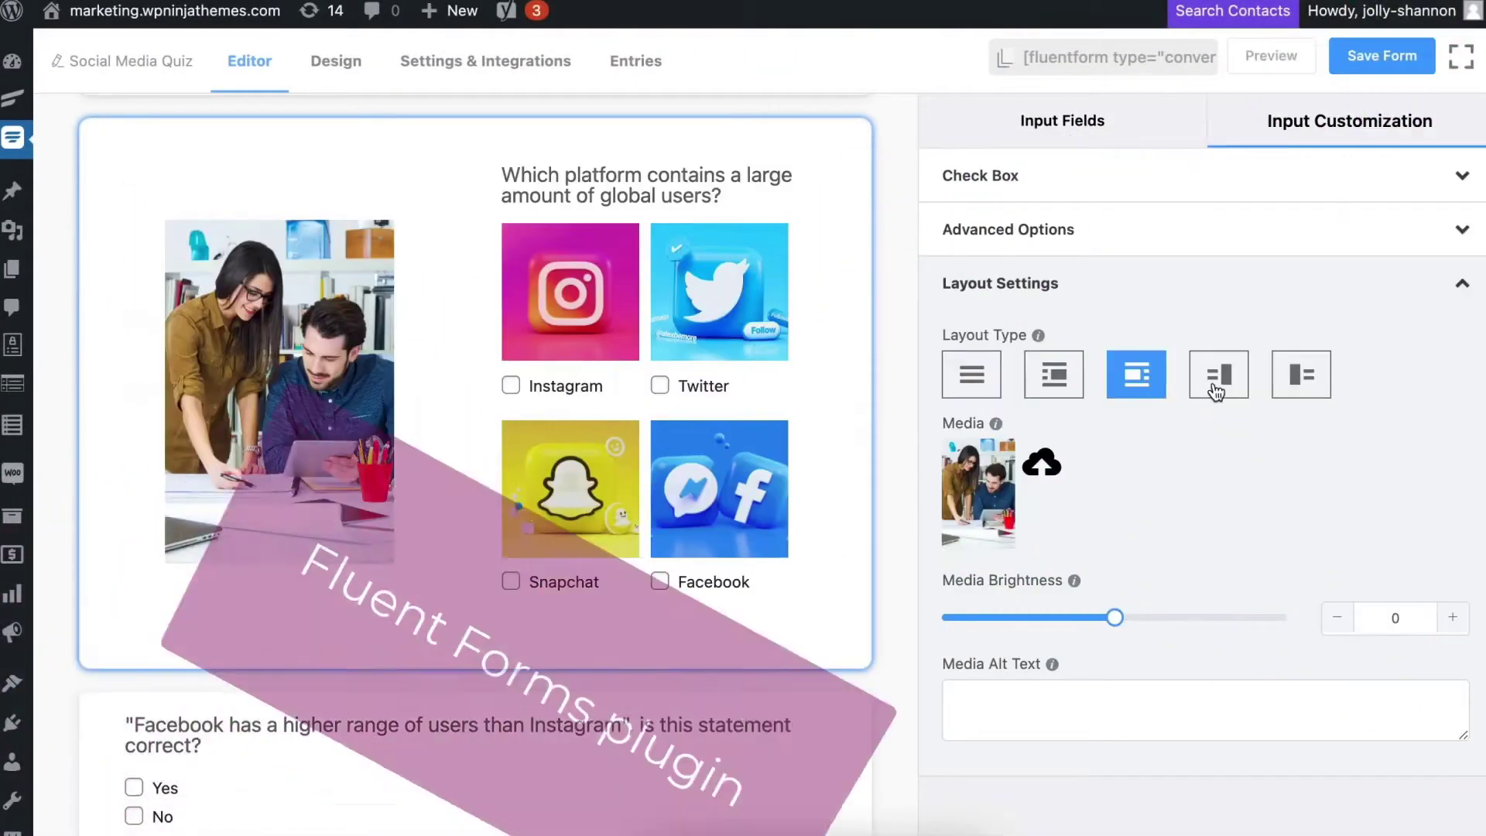
pyautogui.click(1219, 379)
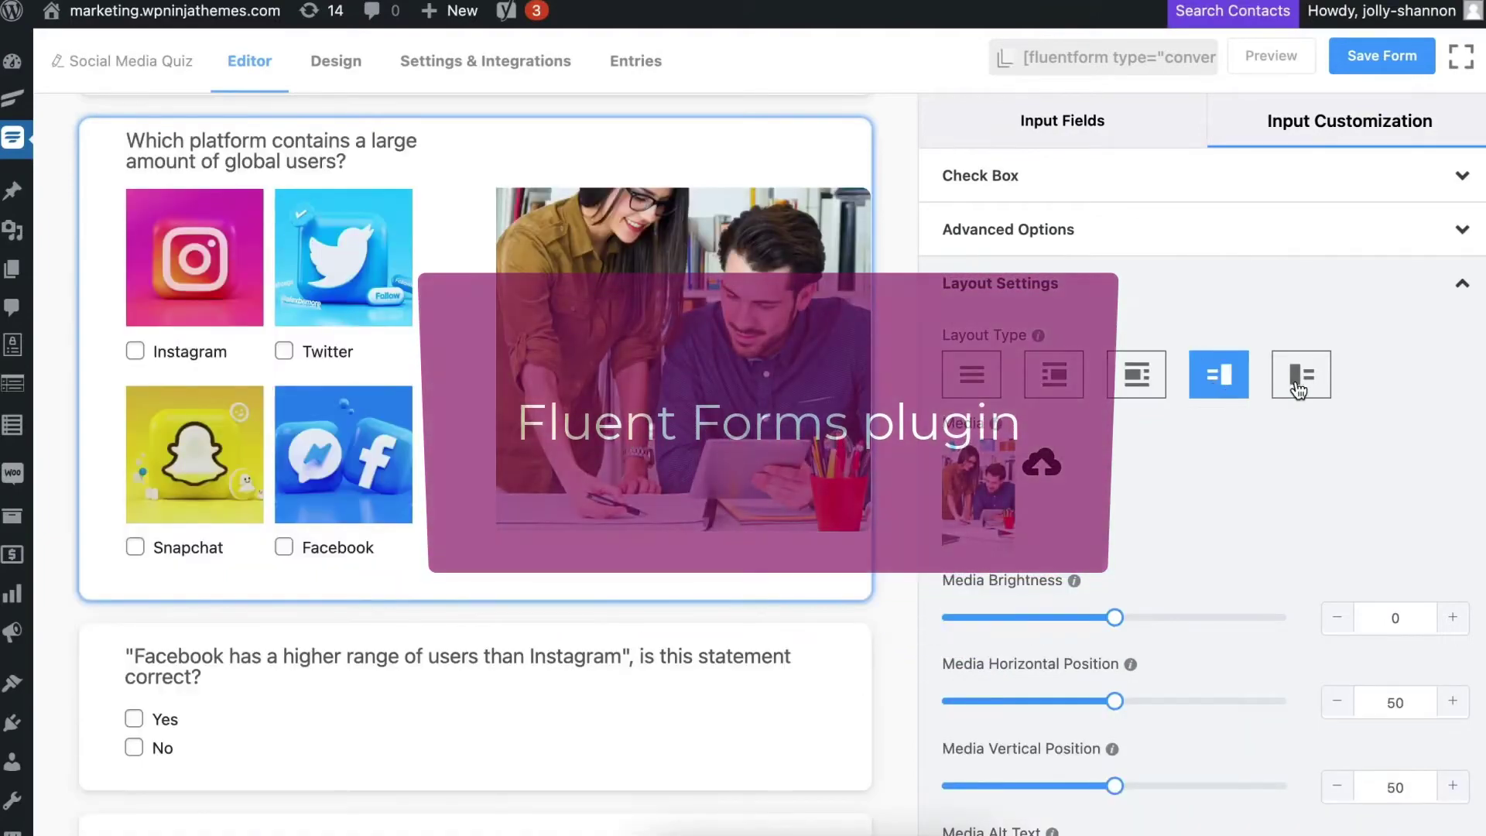
pyautogui.click(1300, 390)
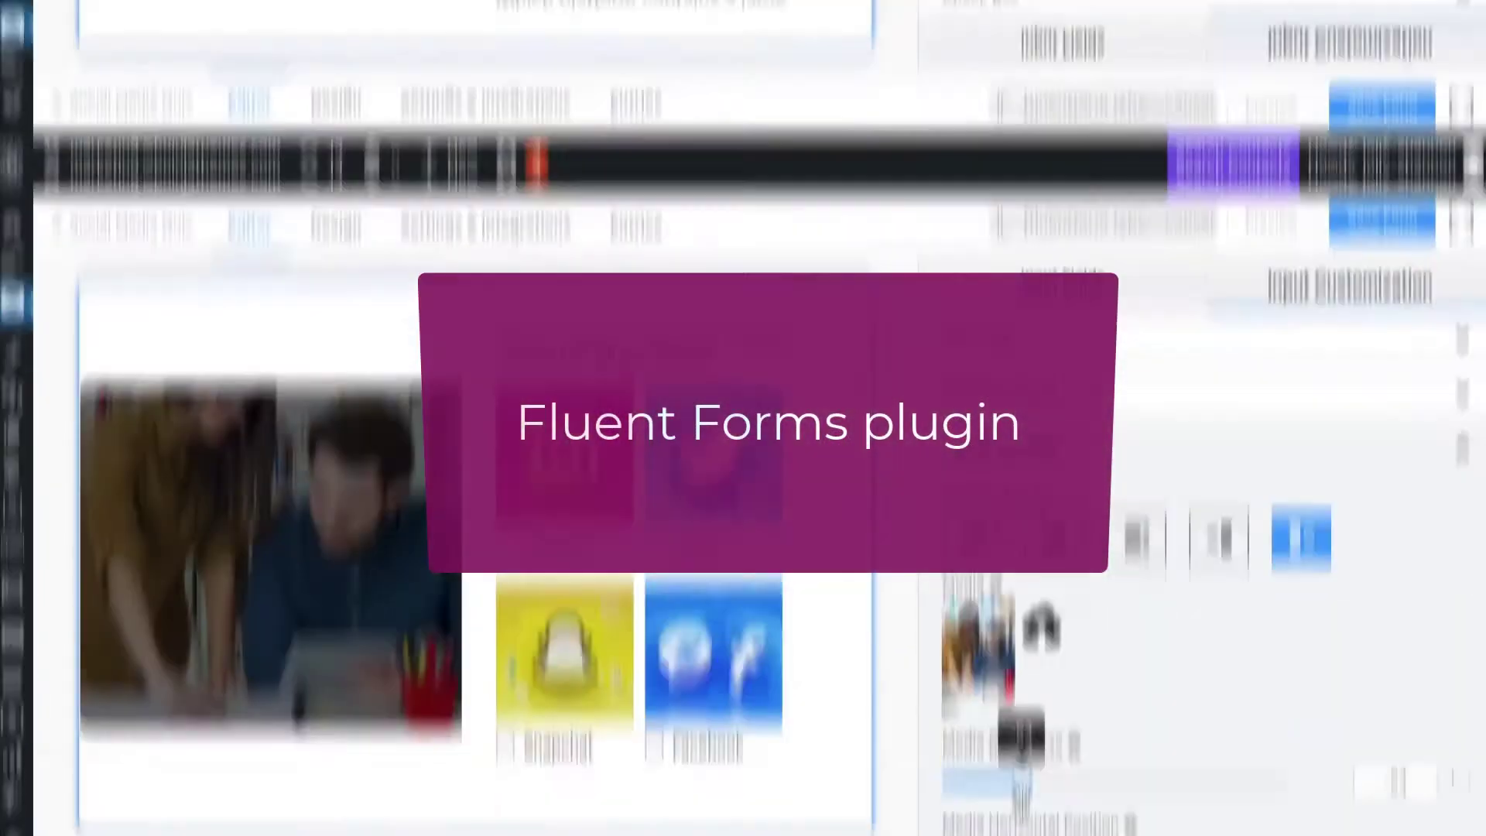
# Lower the Media Brightness slider to darken the question's picture
pyautogui.moveTo(1114, 617); pyautogui.dragTo(1024, 639)
pyautogui.scroll(-1, 1026, 639)
pyautogui.scroll(-1, 1027, 639)
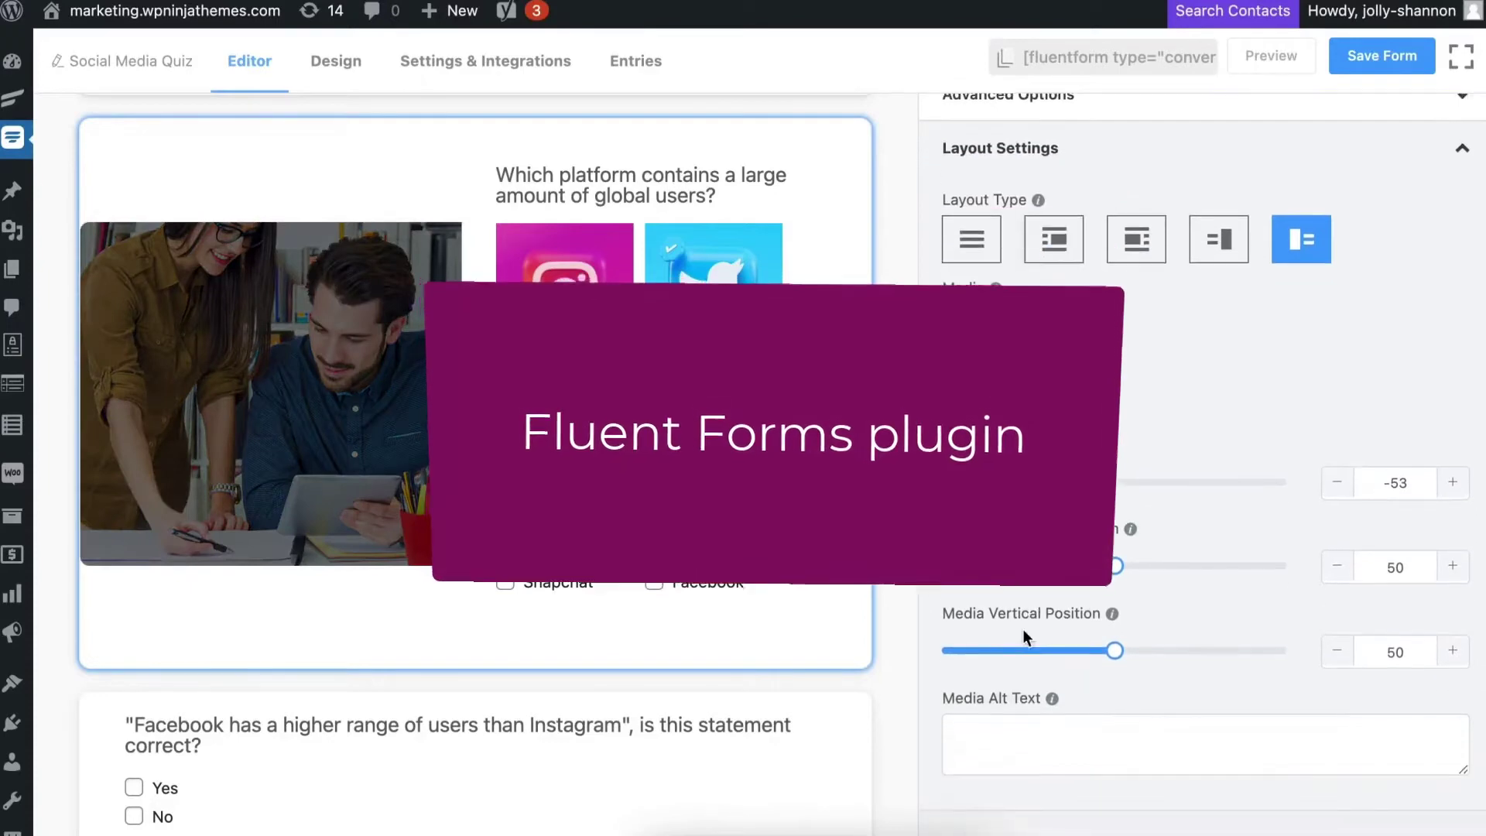
pyautogui.moveTo(1114, 565); pyautogui.dragTo(1056, 566)
pyautogui.moveTo(1115, 650); pyautogui.dragTo(976, 663)
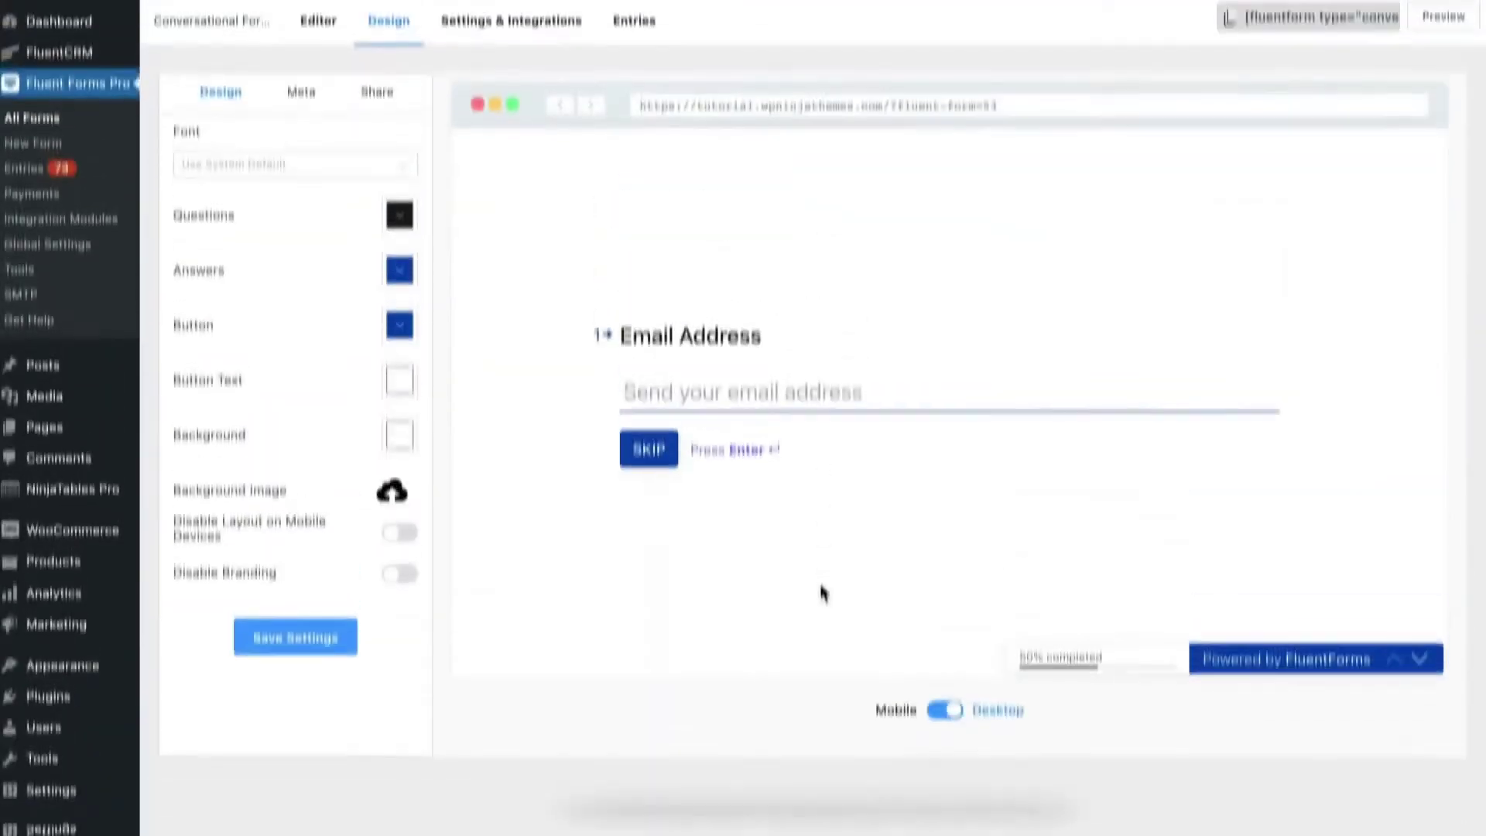
# Check the mobile and desktop previews, then make the question text blue
pyautogui.click(946, 736)
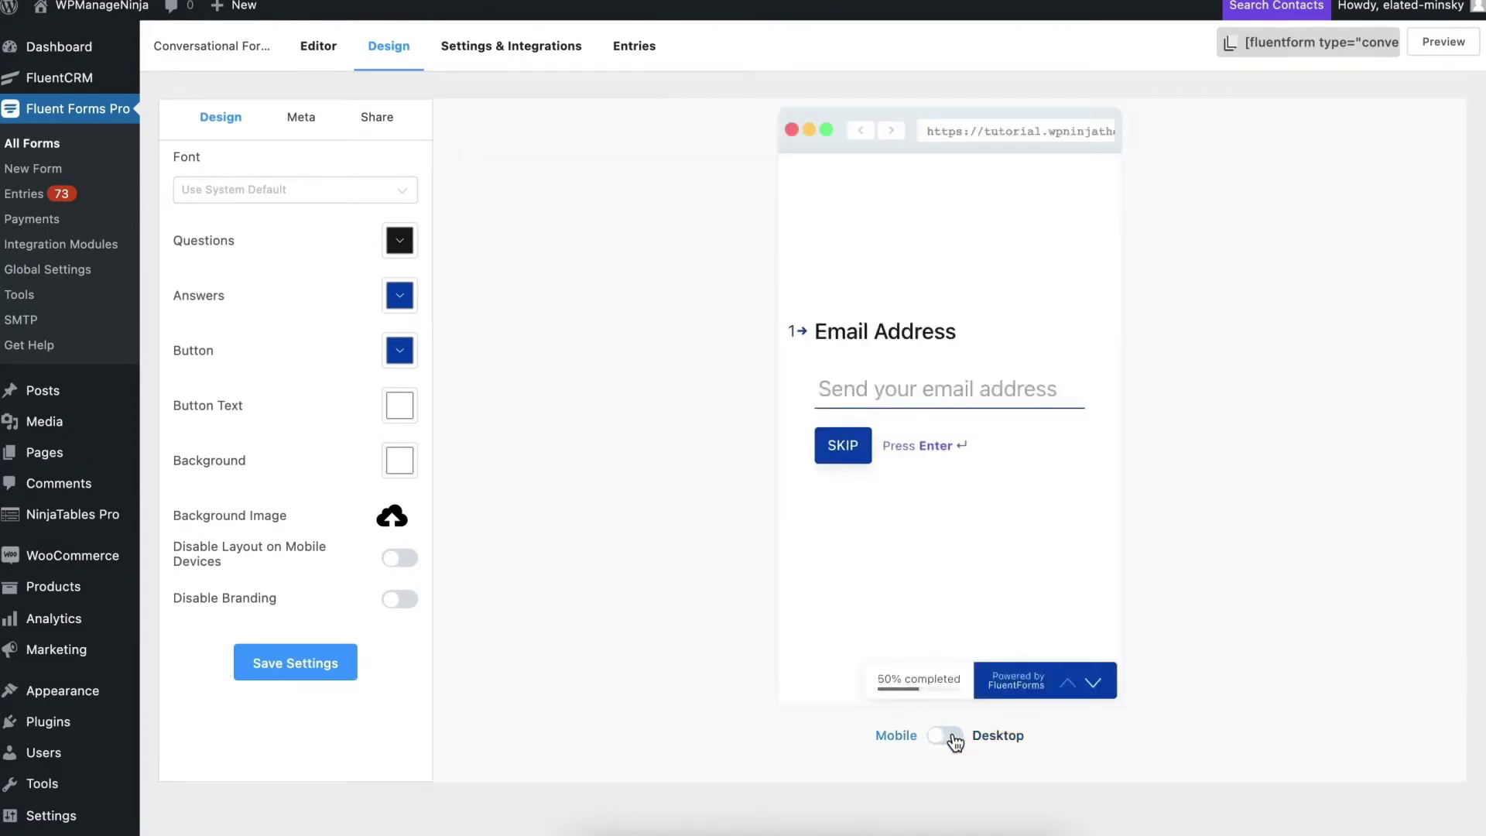
pyautogui.click(952, 739)
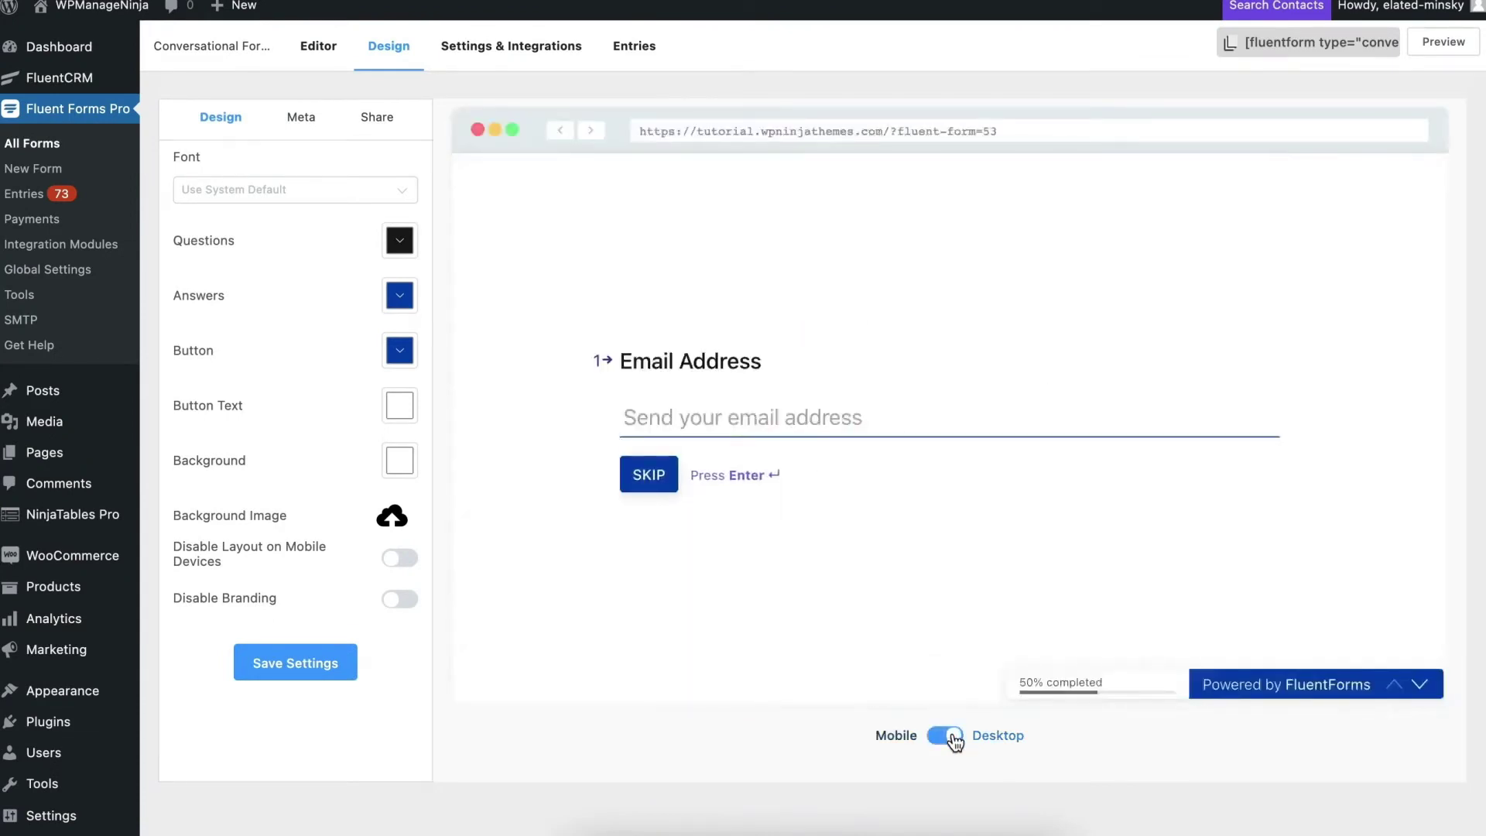
pyautogui.click(399, 240)
pyautogui.click(298, 448)
pyautogui.click(324, 448)
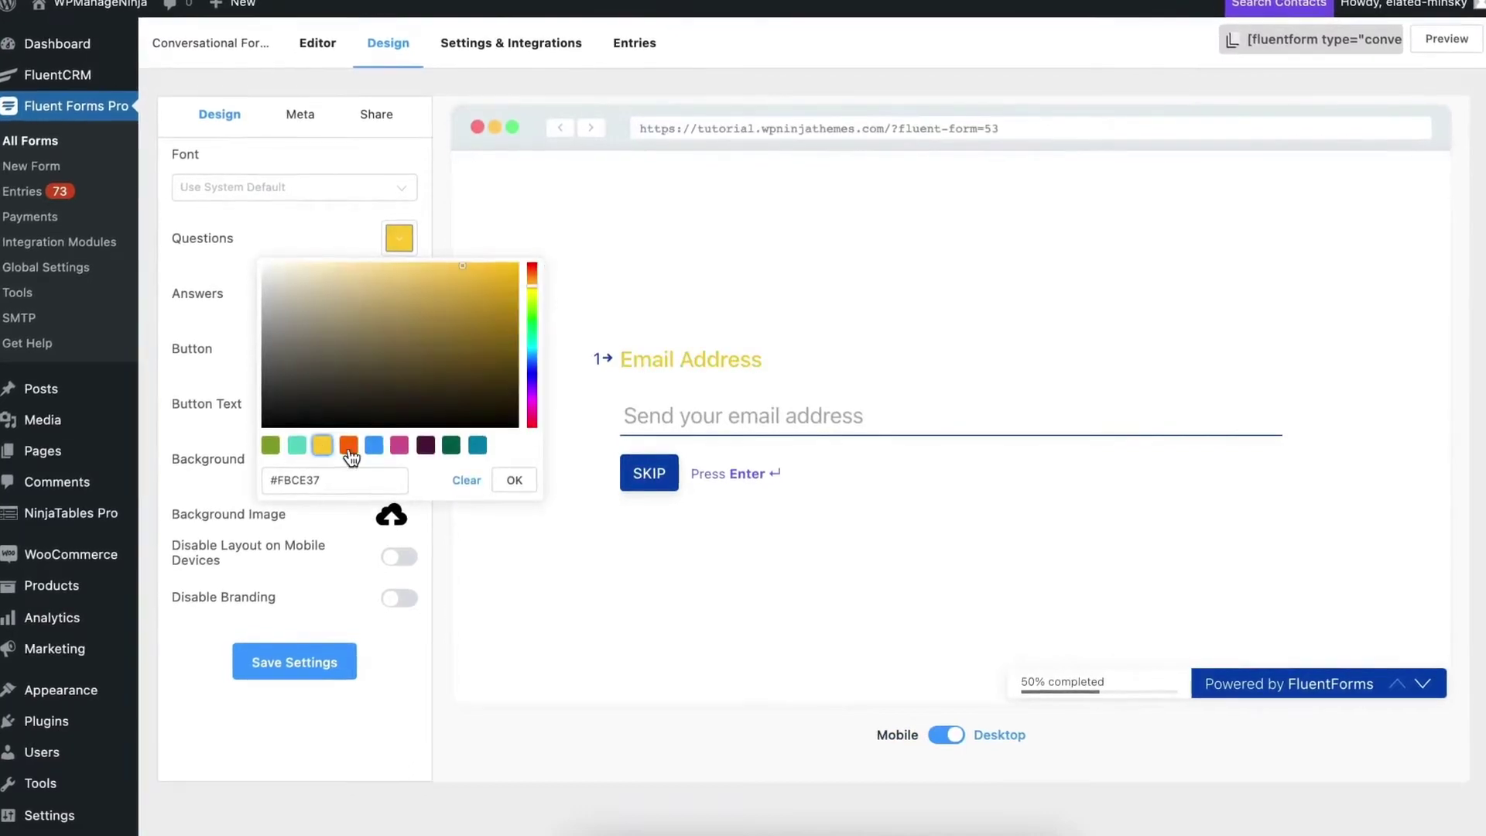
pyautogui.click(351, 448)
pyautogui.click(374, 443)
pyautogui.click(514, 479)
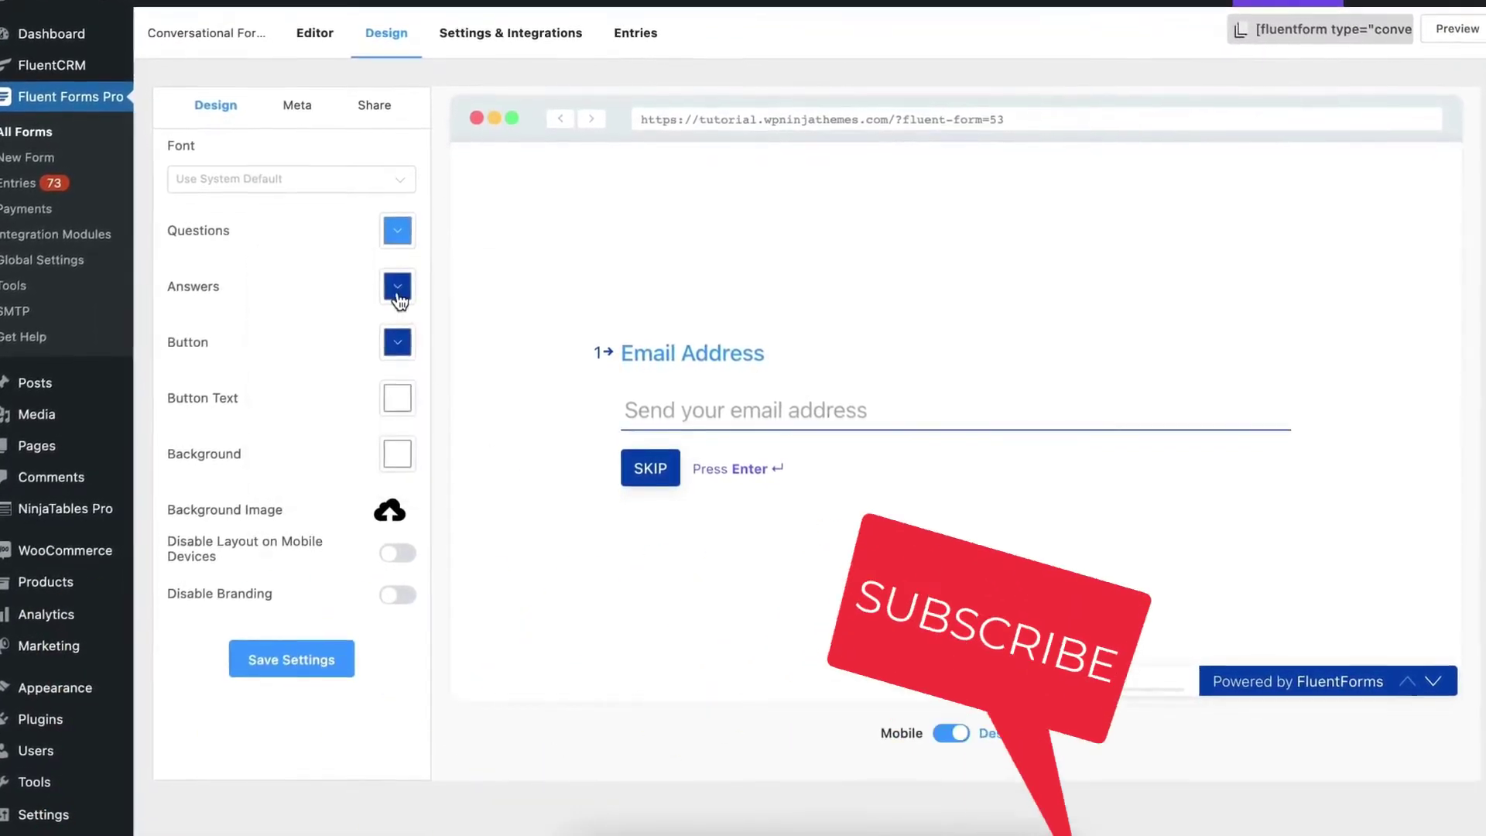
# Make the answer colour orange
pyautogui.click(399, 292)
pyautogui.click(318, 493)
pyautogui.click(345, 494)
pyautogui.click(514, 529)
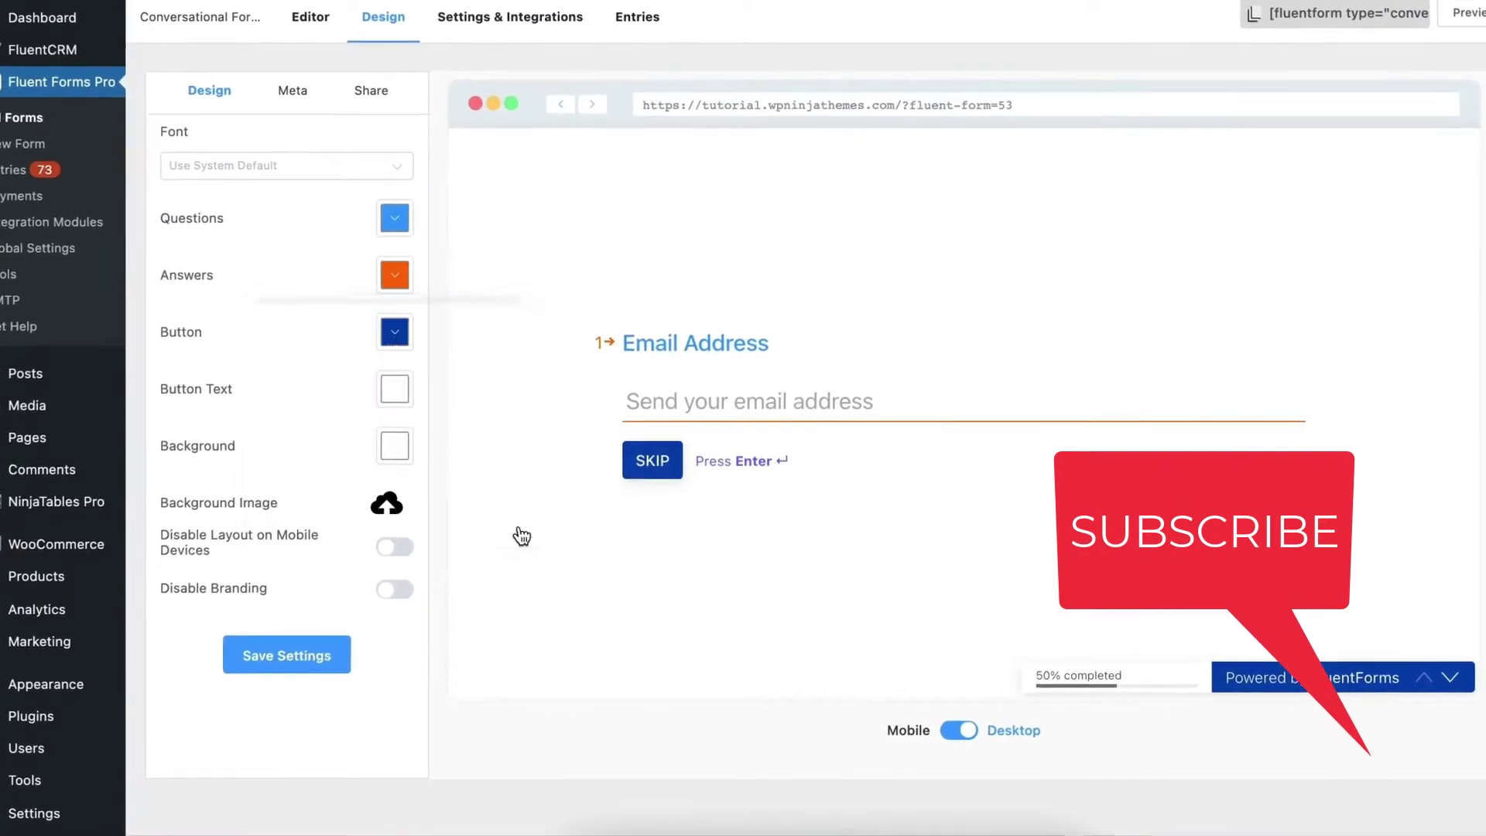
# Set the button colour to teal after trying several shades
pyautogui.click(396, 339)
pyautogui.click(367, 507)
pyautogui.click(395, 507)
pyautogui.click(314, 507)
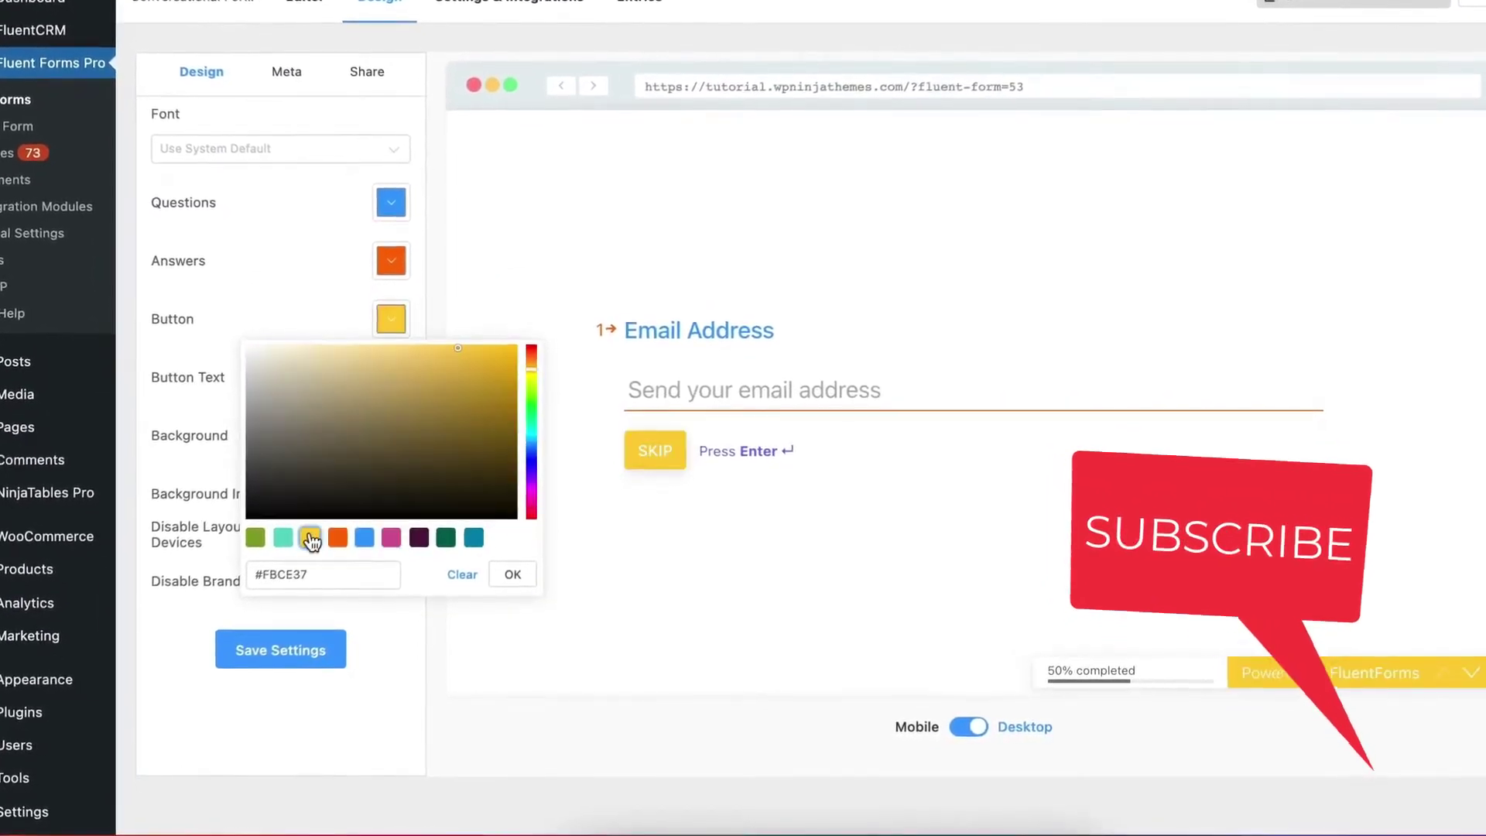
pyautogui.click(287, 507)
pyautogui.click(253, 535)
pyautogui.click(412, 429)
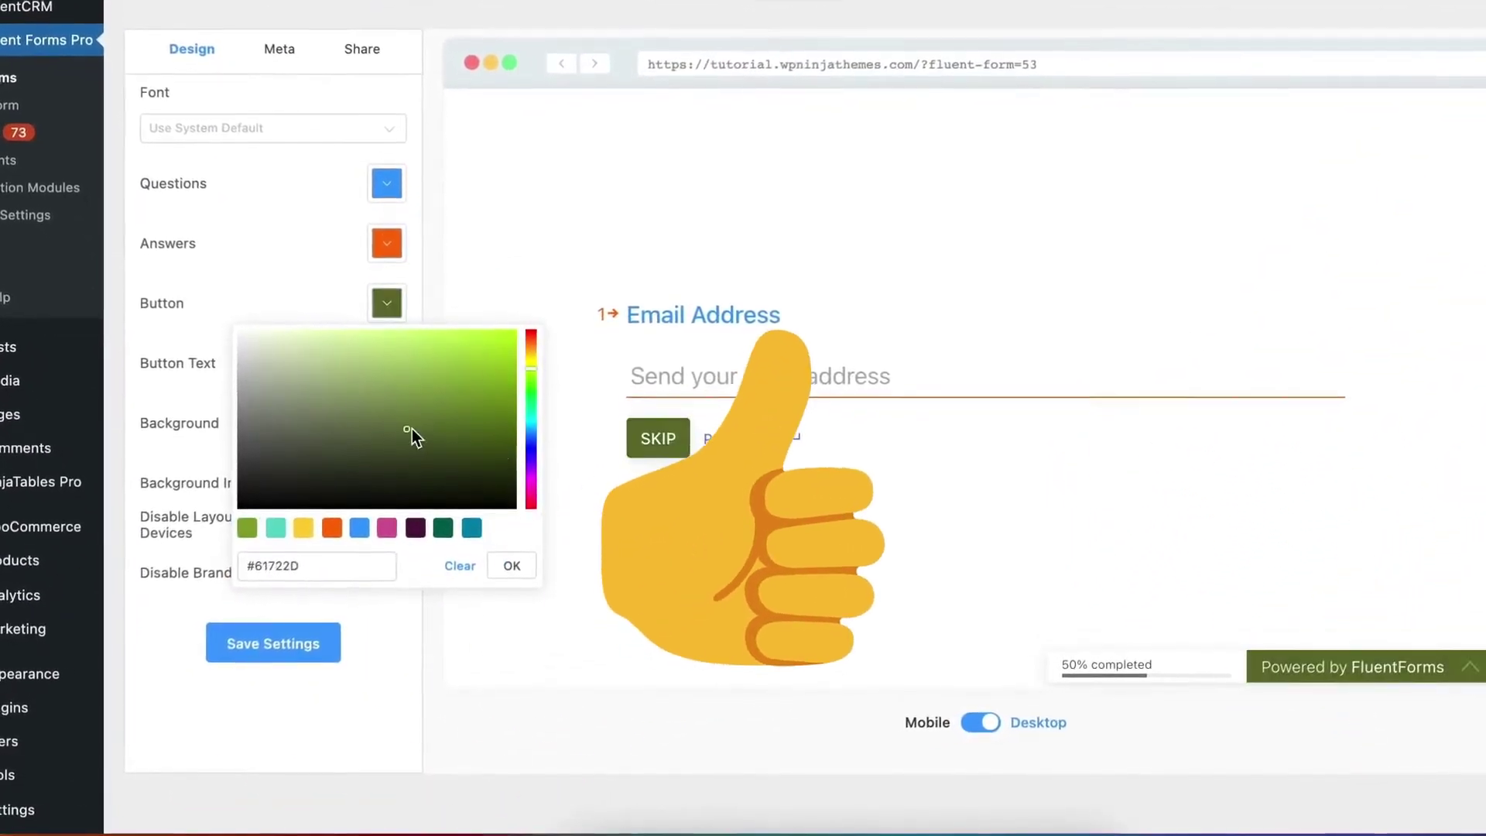
pyautogui.click(489, 373)
pyautogui.moveTo(534, 373); pyautogui.dragTo(534, 409)
pyautogui.click(510, 553)
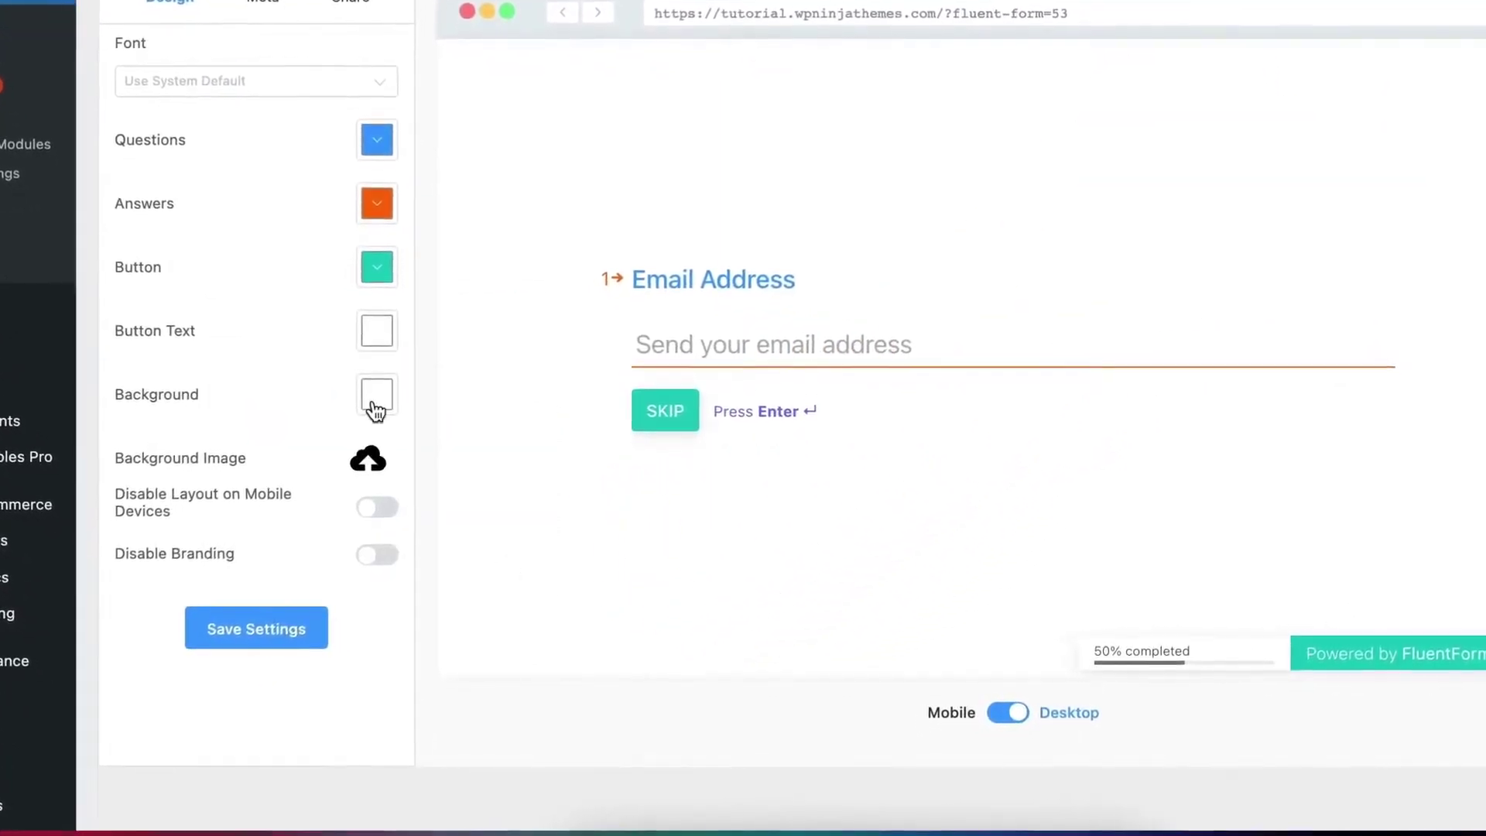
# Make the form background orange
pyautogui.click(379, 407)
pyautogui.click(411, 521)
pyautogui.click(271, 495)
pyautogui.click(411, 485)
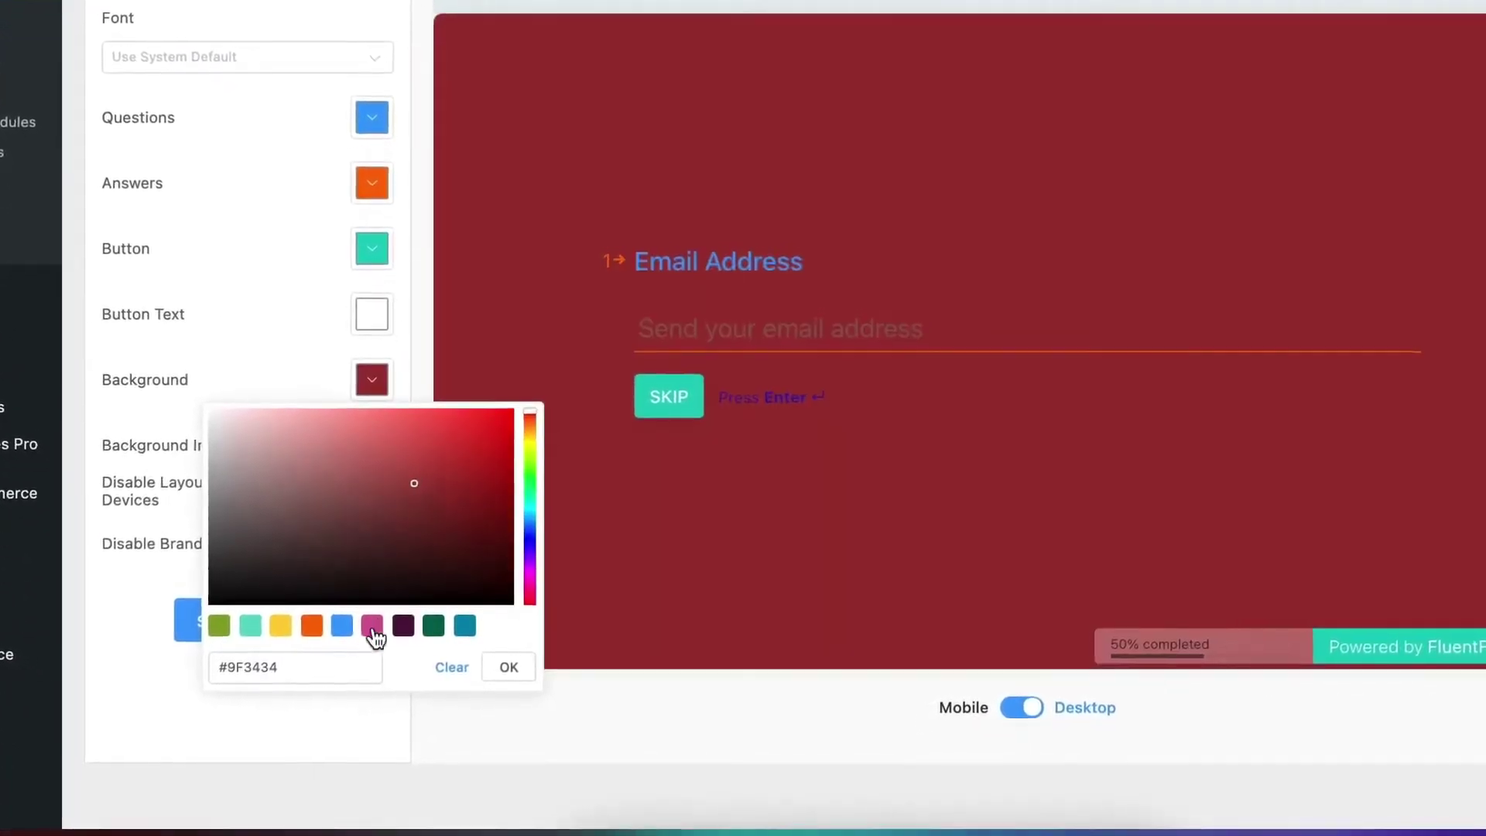
pyautogui.click(345, 630)
pyautogui.click(308, 624)
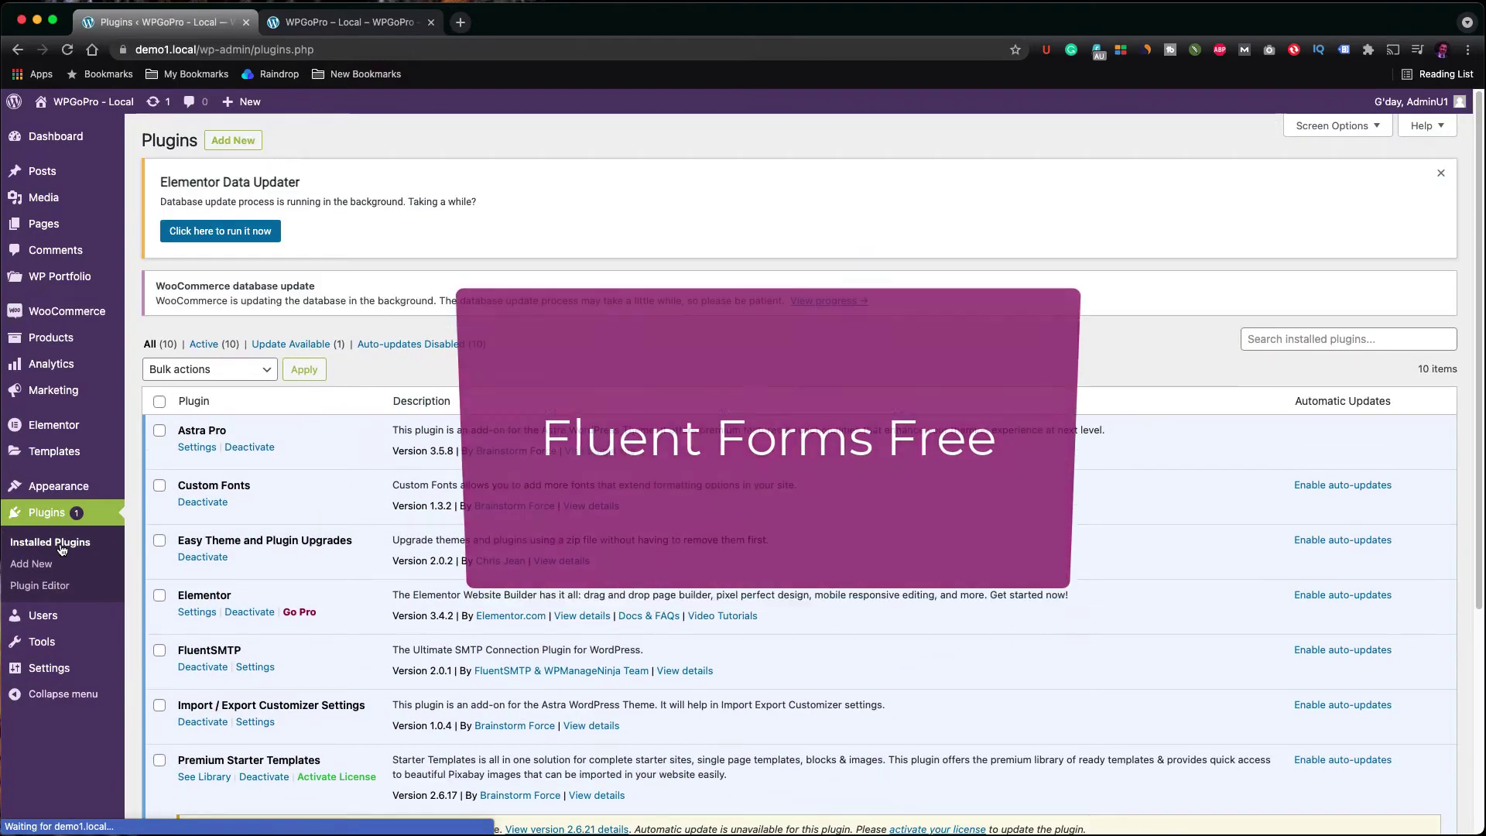
# Search plugins for 'fluent forms', install and activate it, then open Fluent Forms > All Forms
pyautogui.click(253, 144)
pyautogui.click(1250, 291)
pyautogui.write('fluent forms')
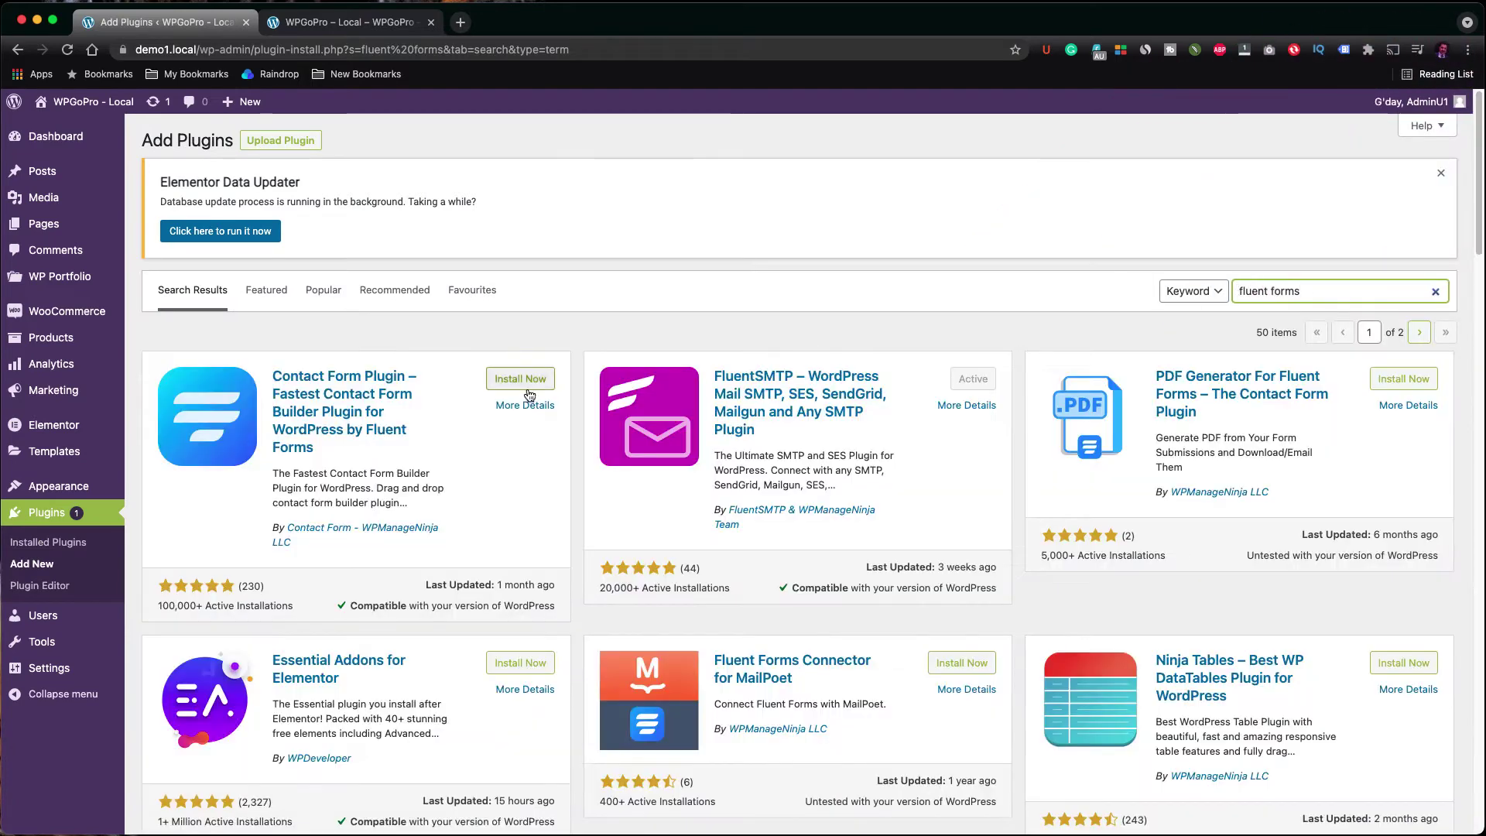
pyautogui.click(526, 380)
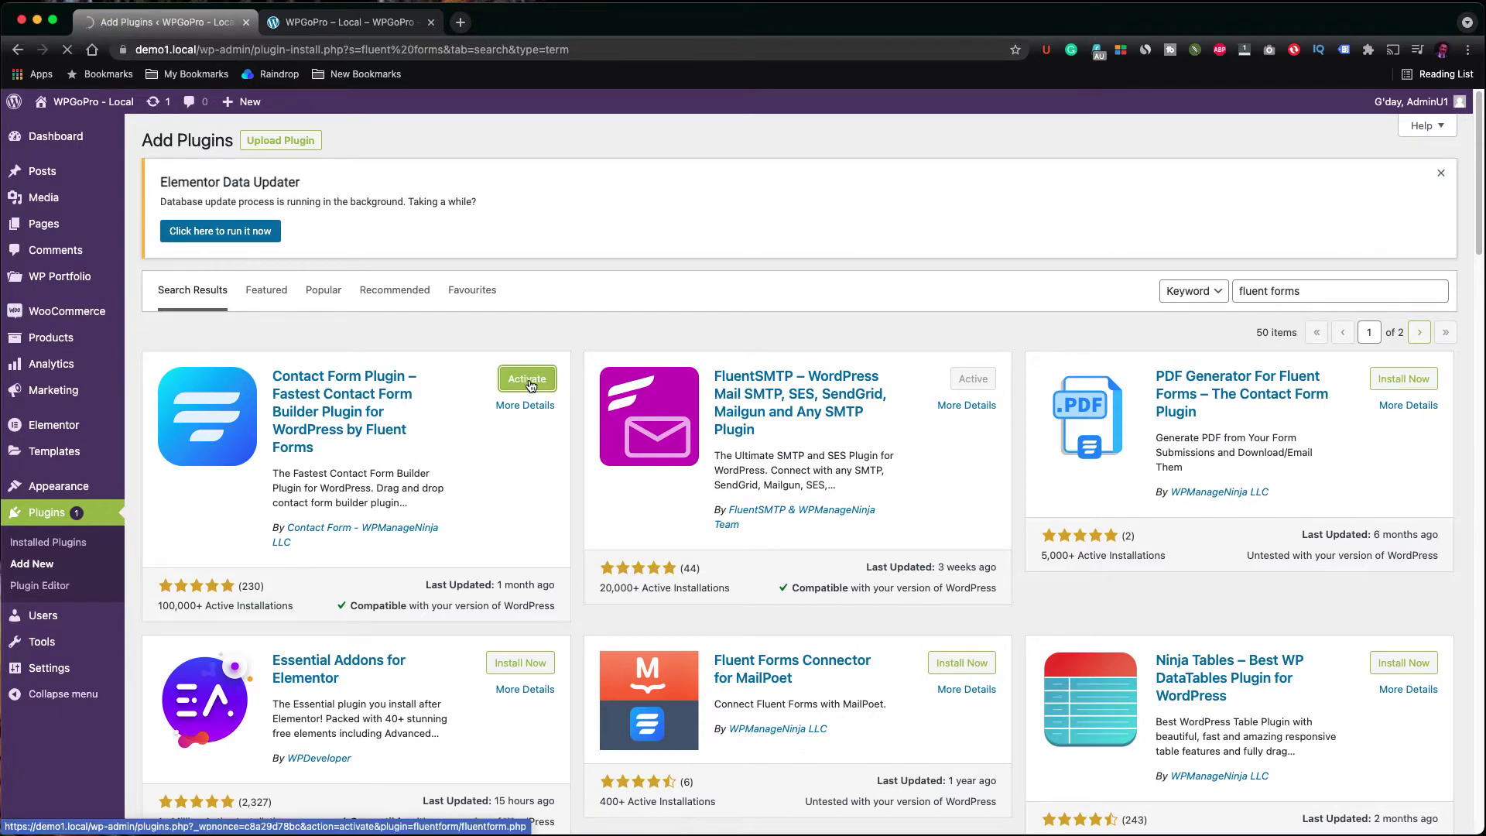
pyautogui.click(529, 384)
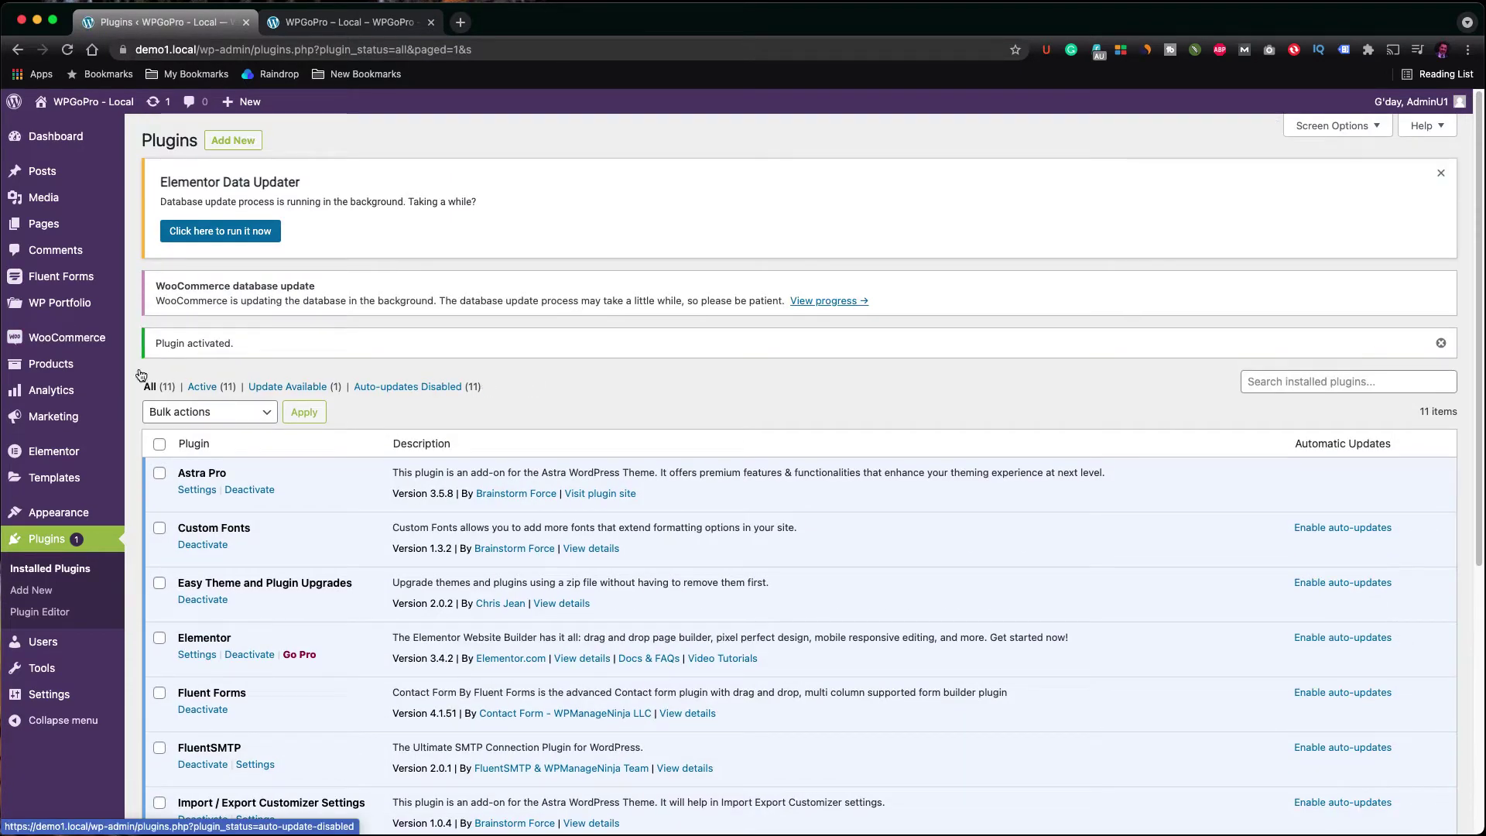
pyautogui.moveTo(68, 284)
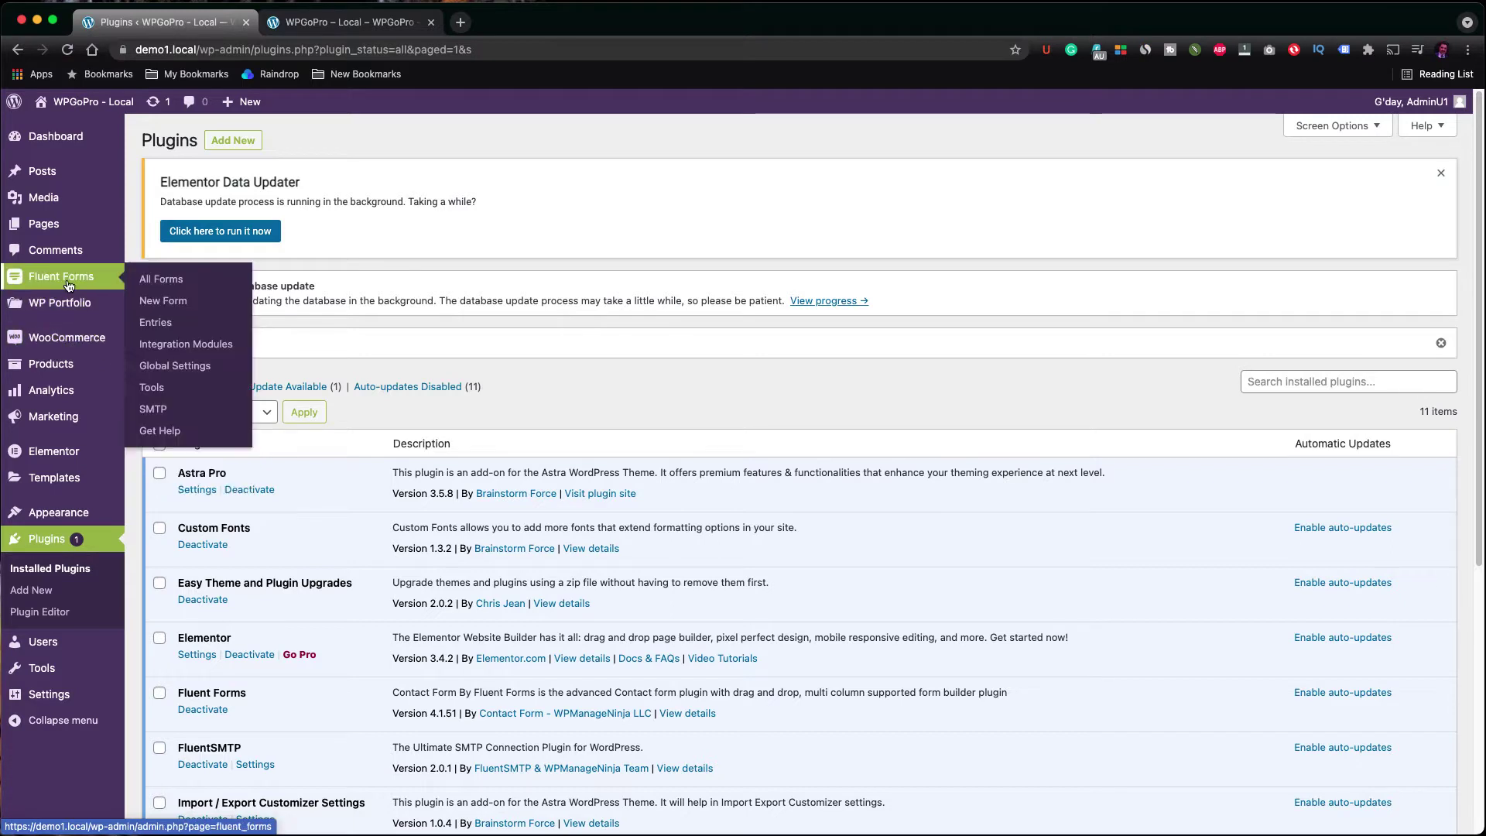
pyautogui.click(133, 280)
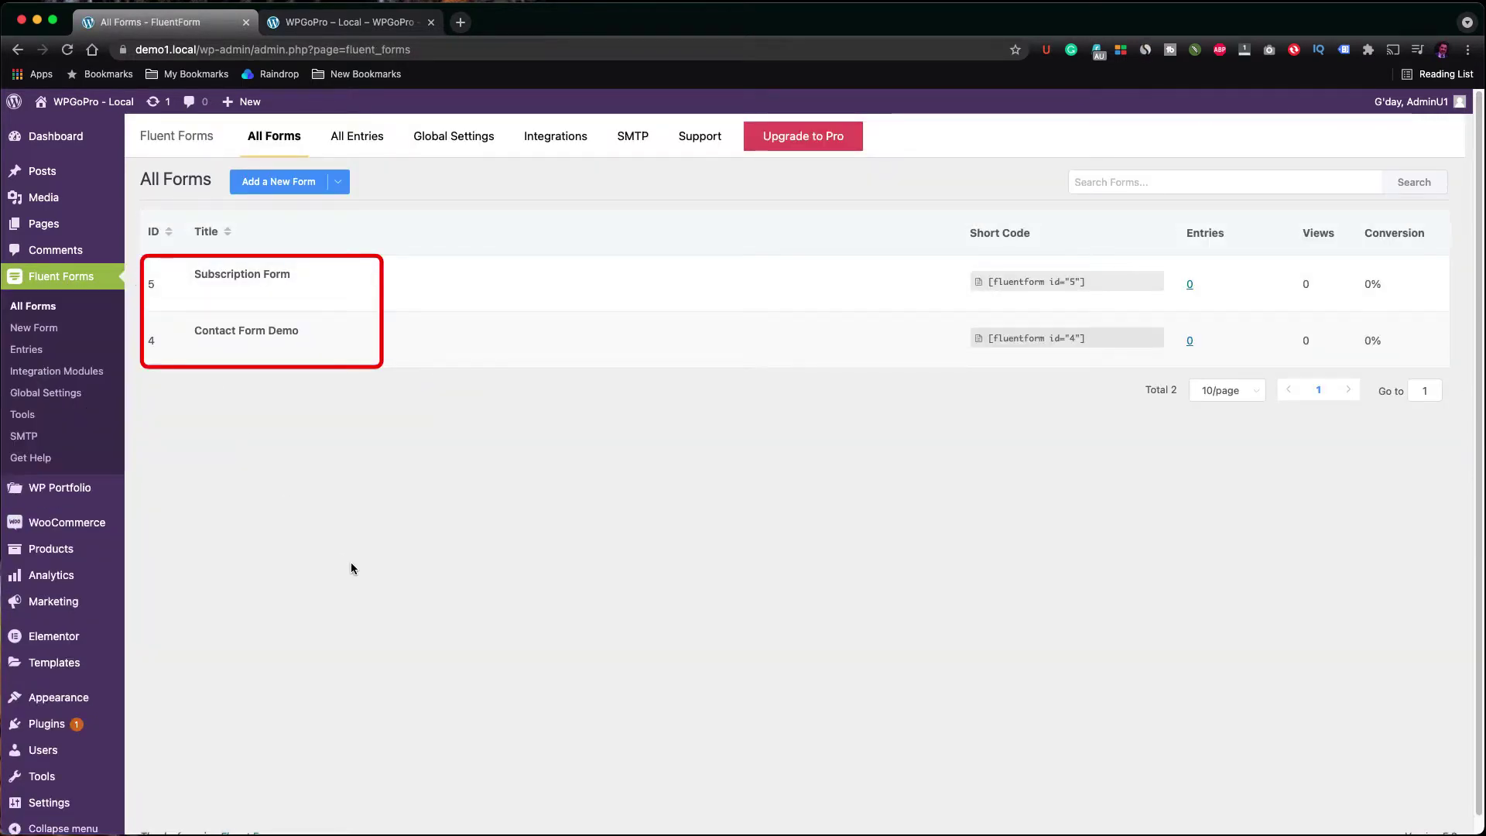
pyautogui.moveTo(293, 273)
pyautogui.moveTo(285, 348)
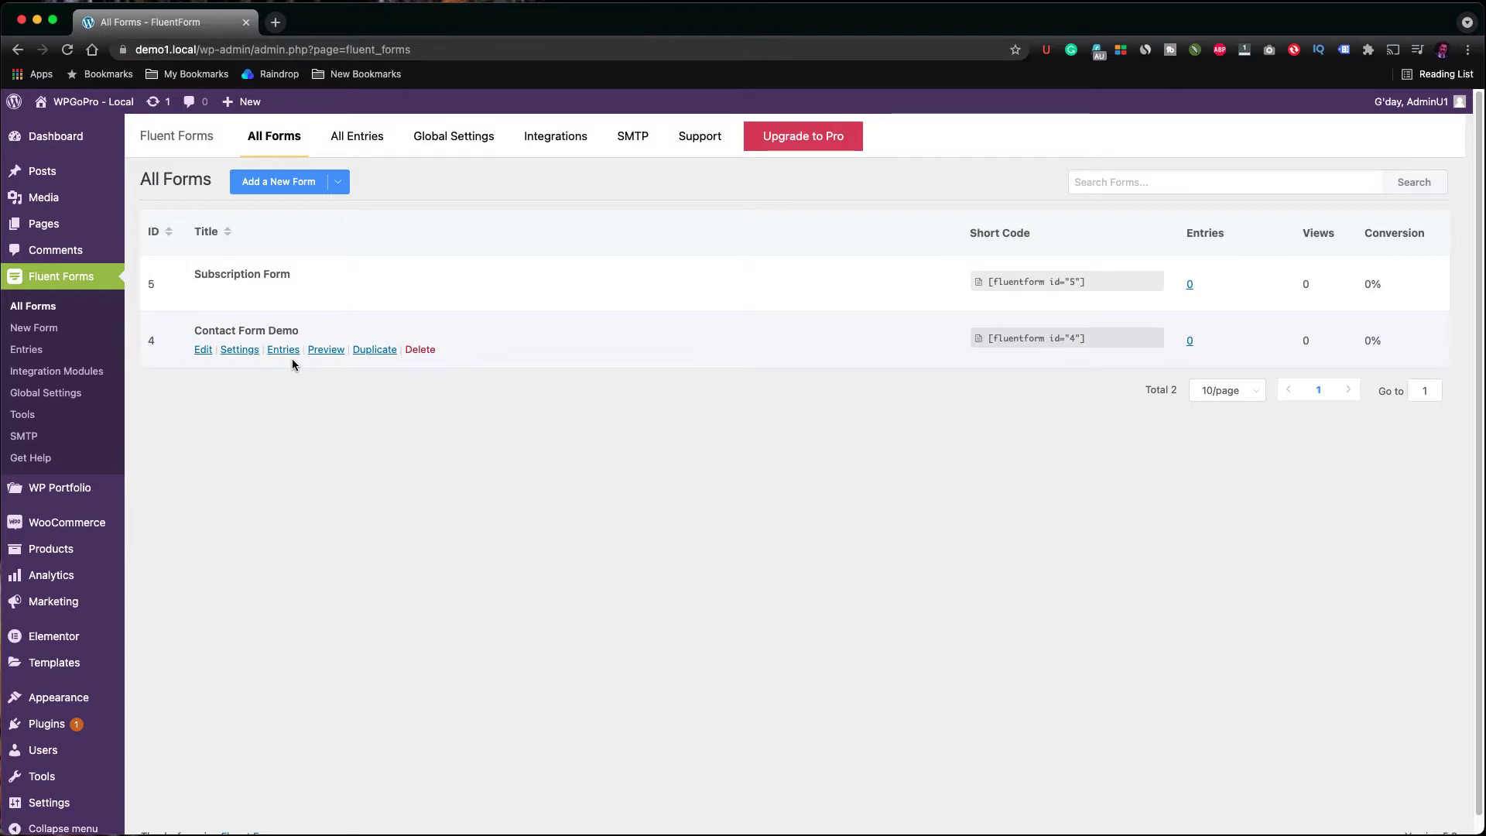
pyautogui.rightClick(319, 350)
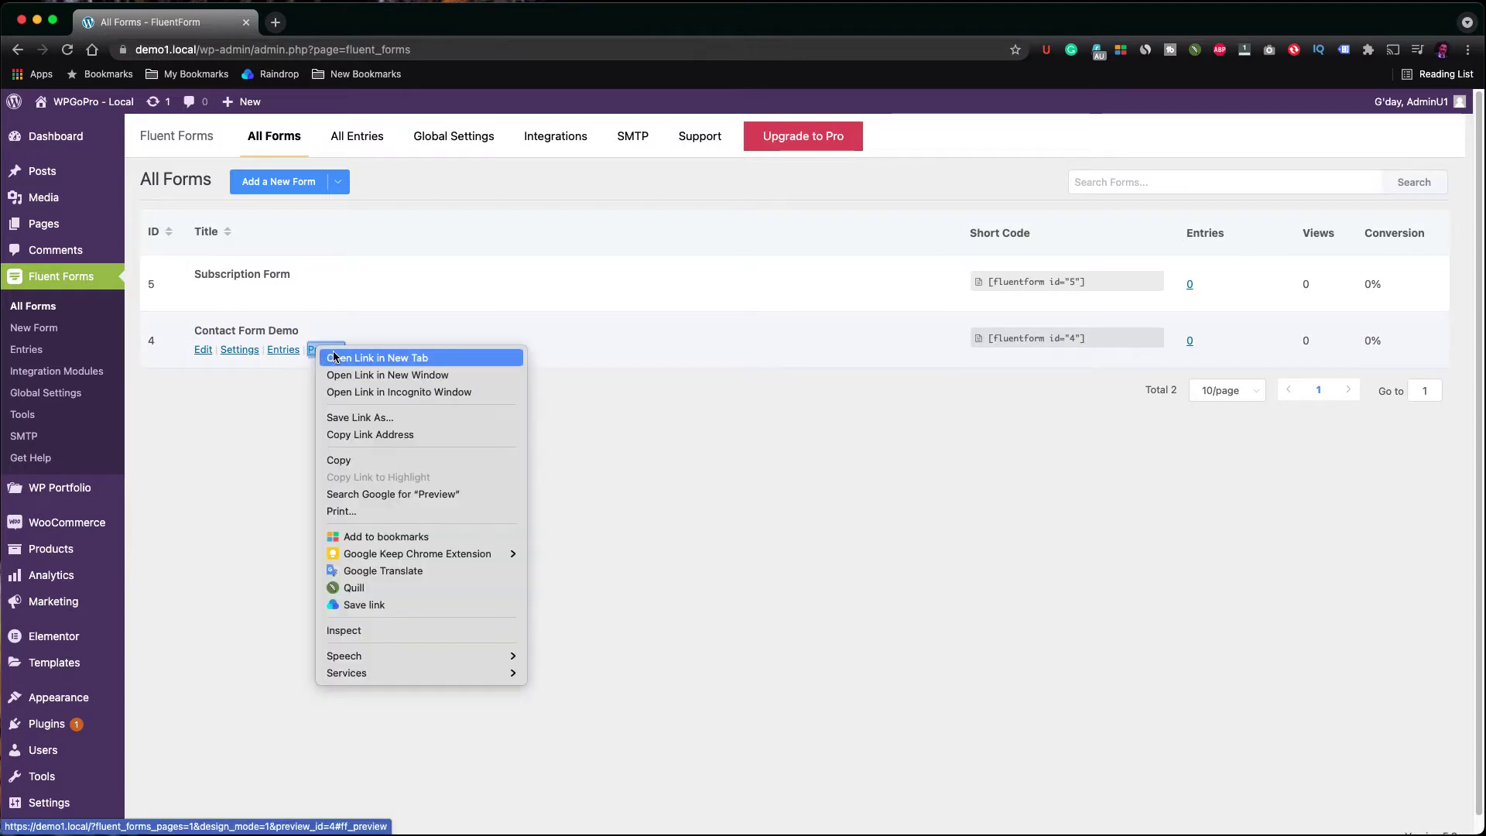
pyautogui.click(339, 356)
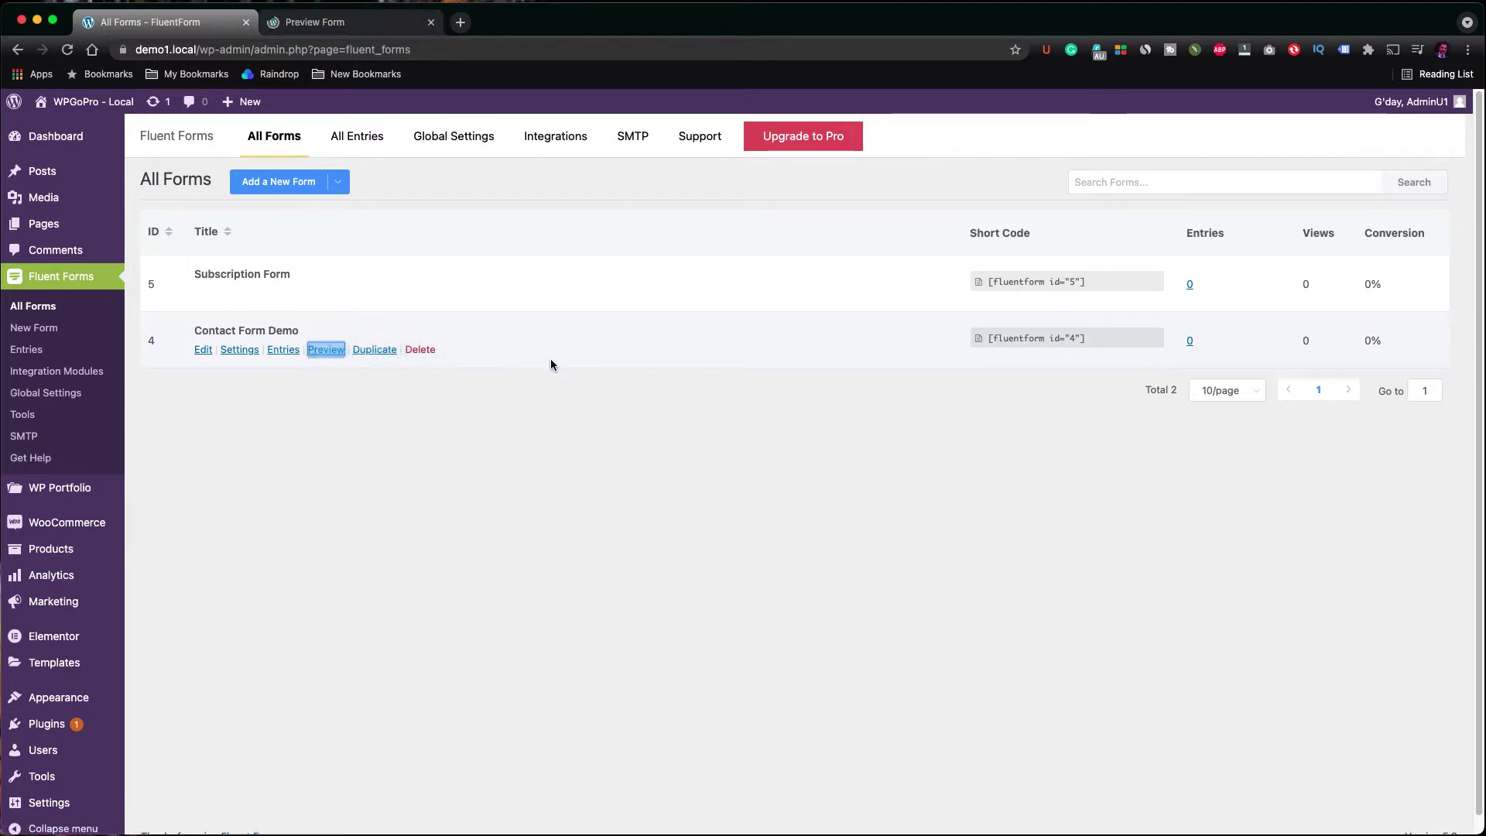
pyautogui.click(394, 33)
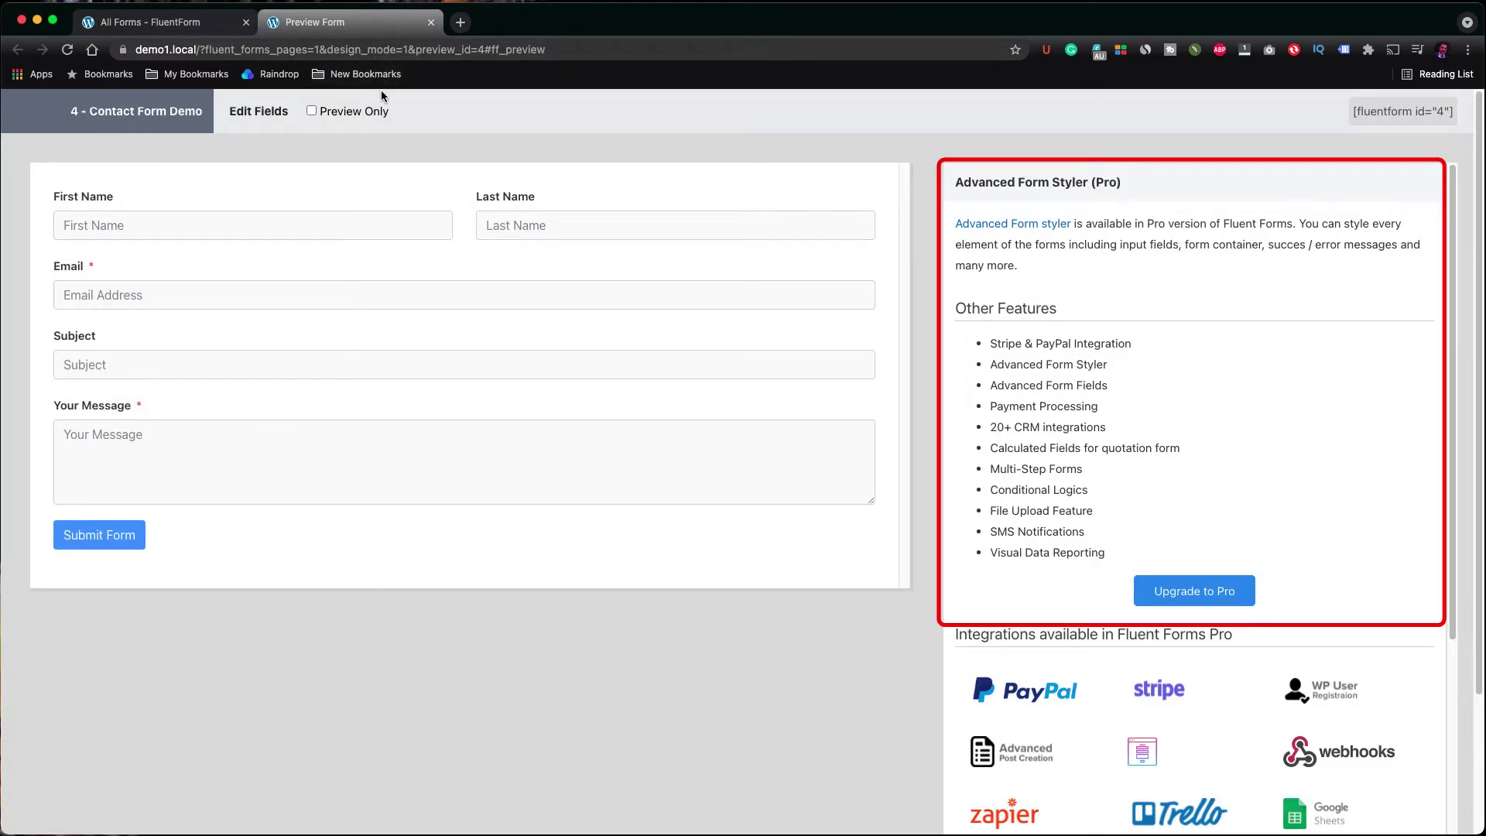
pyautogui.click(431, 22)
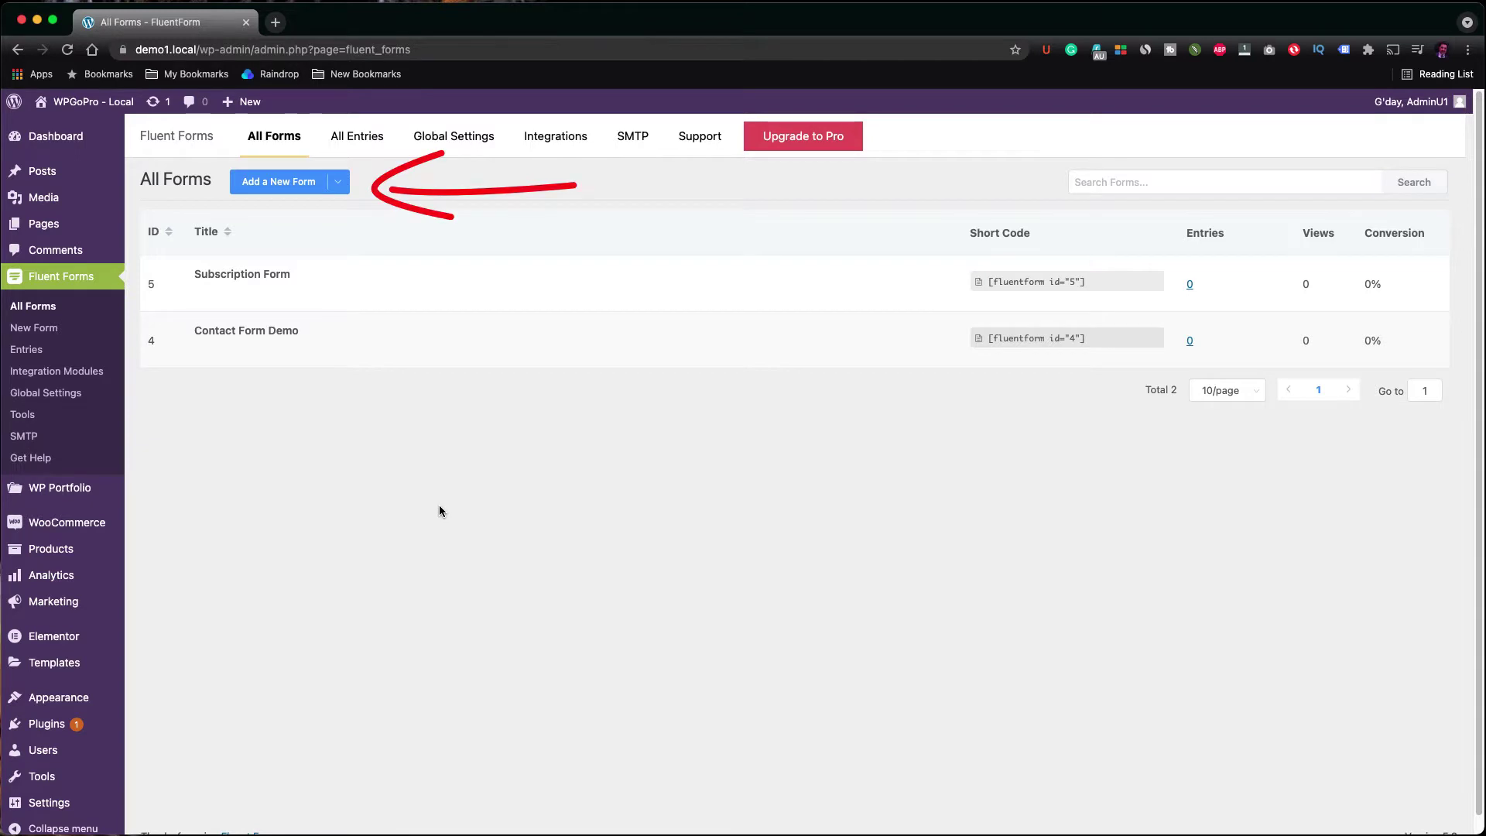
# Start a new form and look over the available template options
pyautogui.click(302, 189)
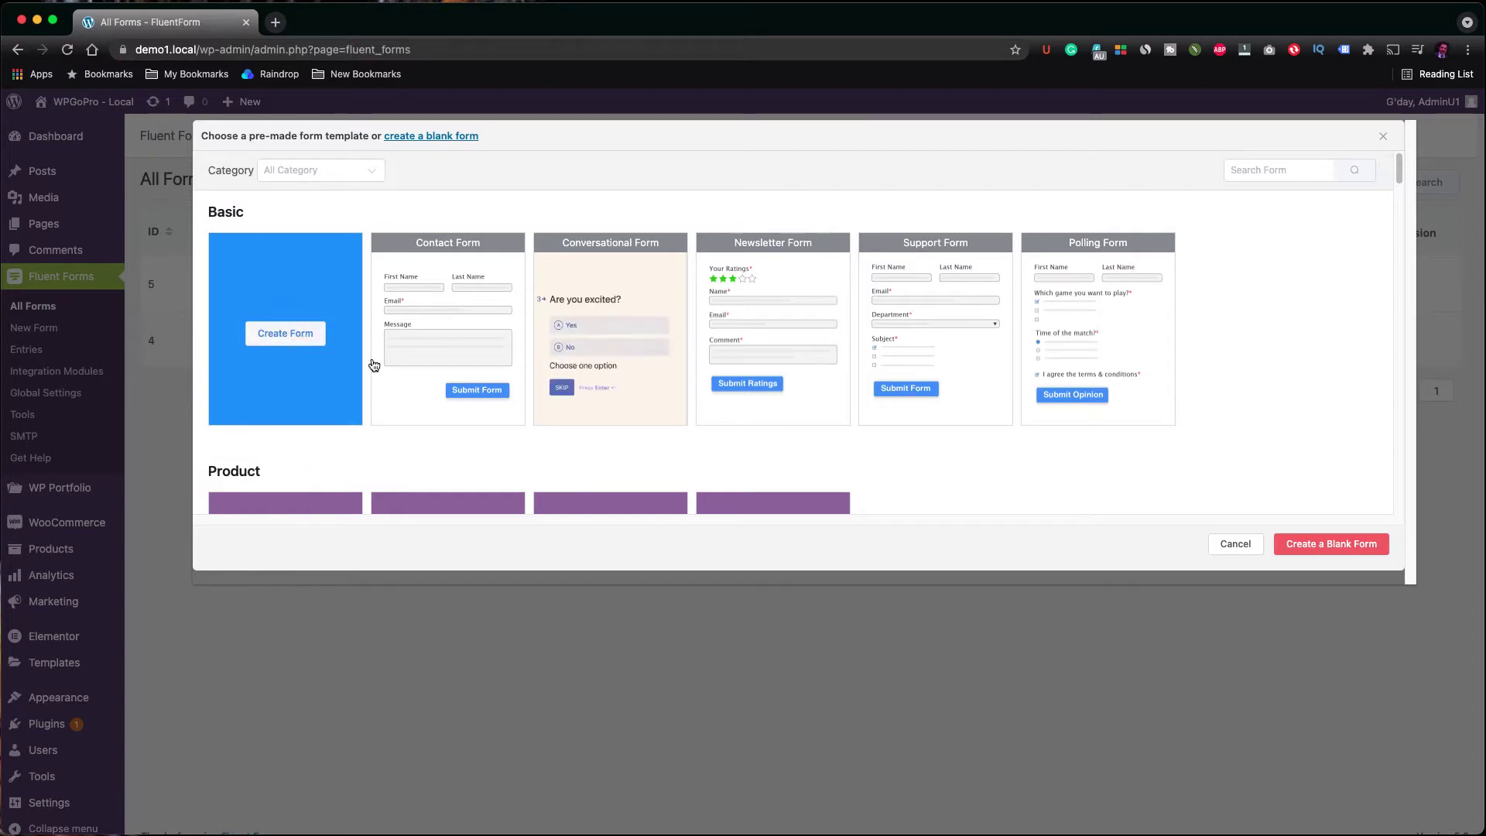
pyautogui.moveTo(484, 386)
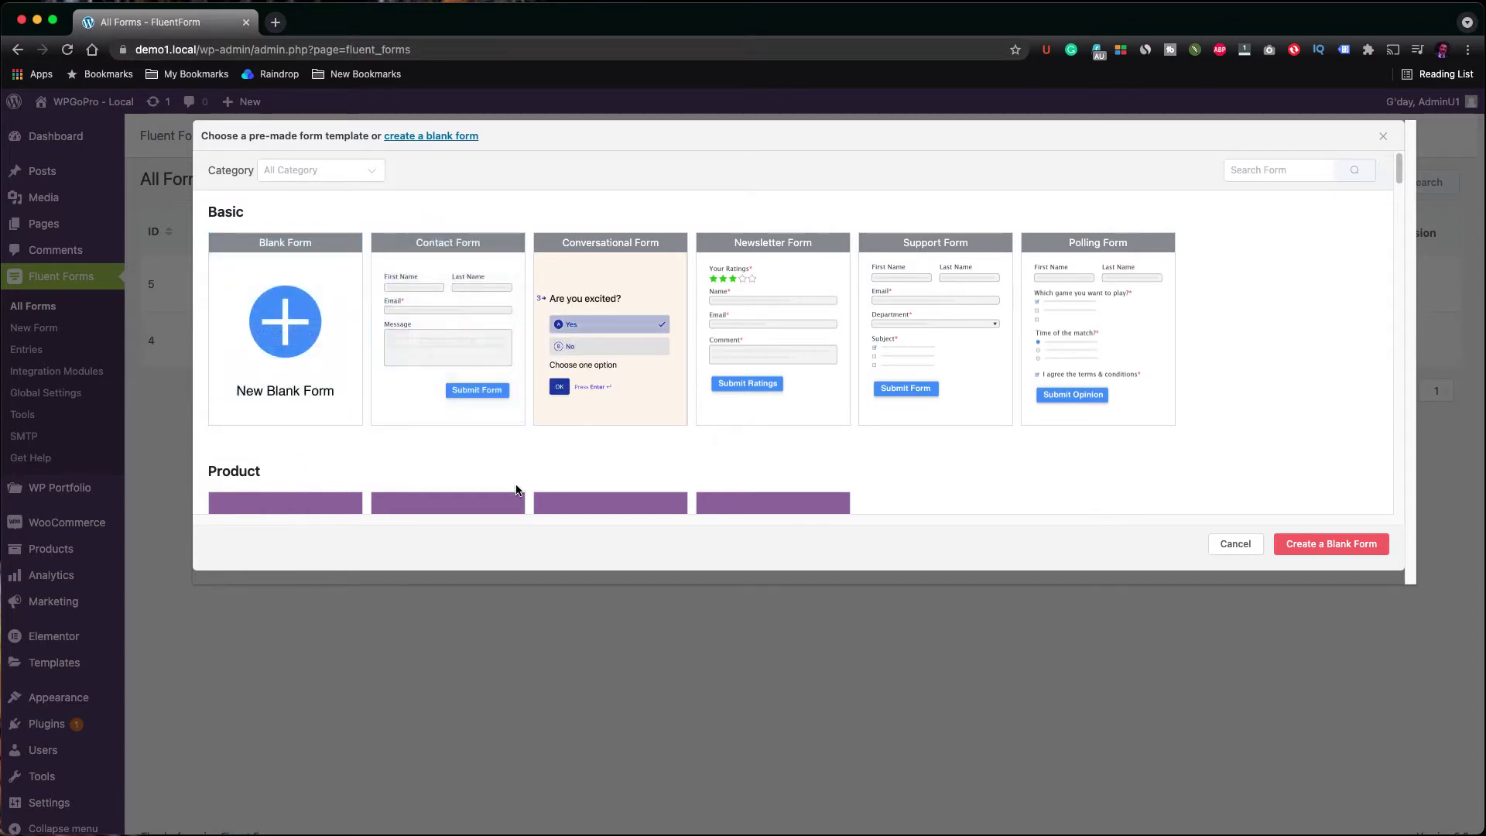
pyautogui.moveTo(467, 410)
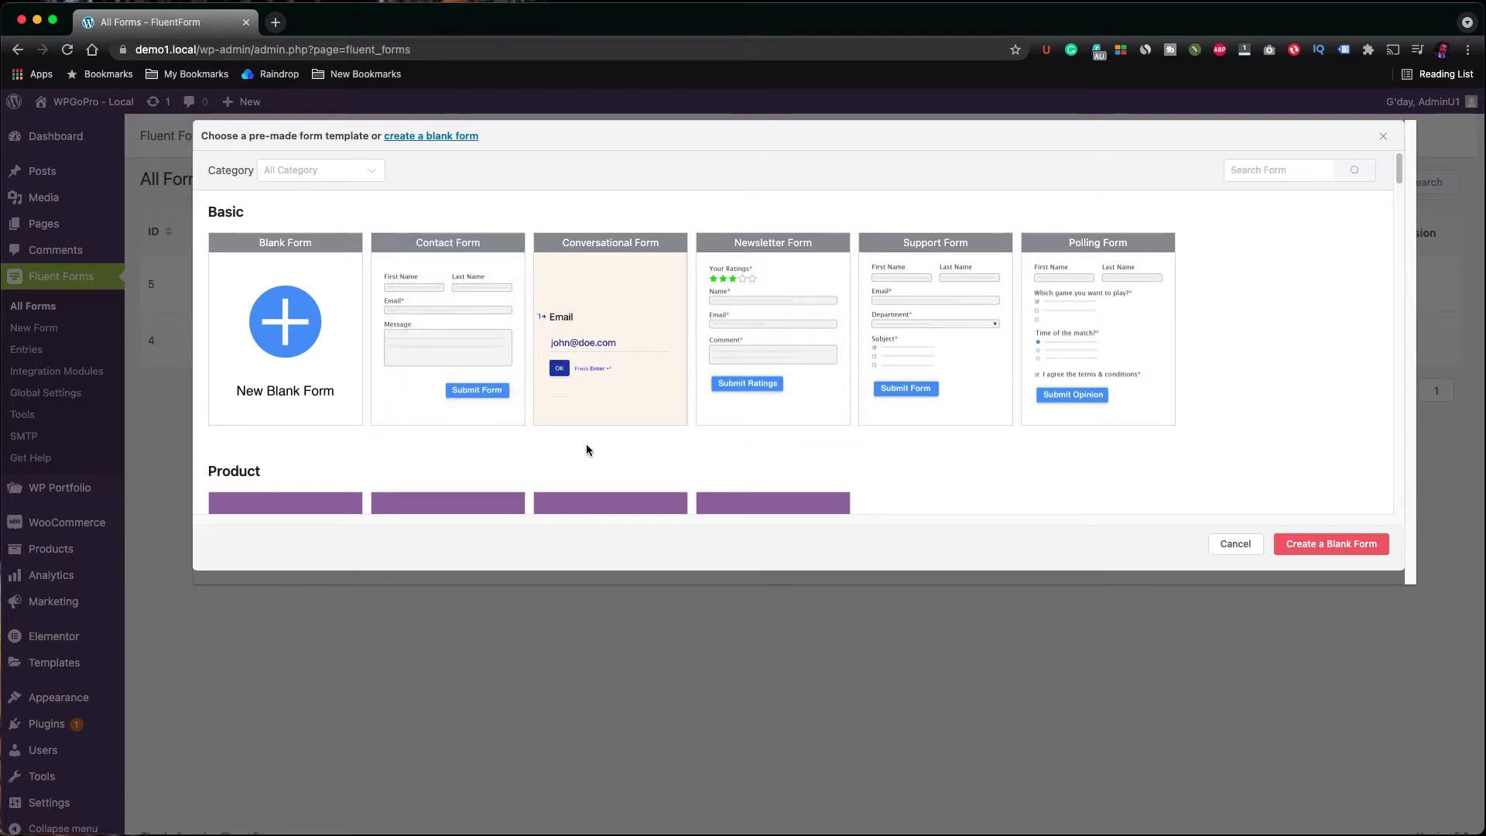
pyautogui.moveTo(597, 426)
pyautogui.moveTo(808, 414)
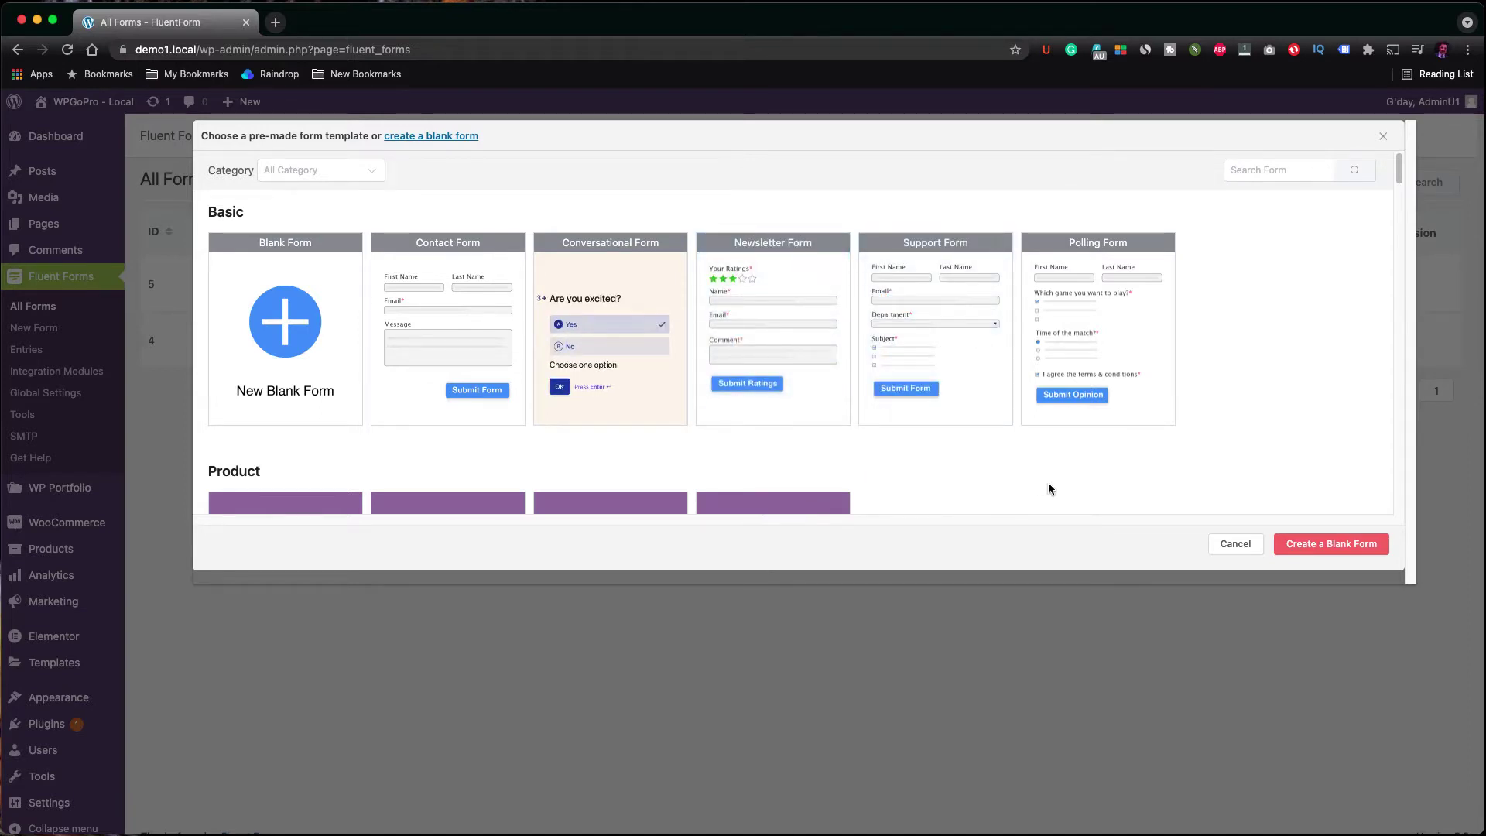
pyautogui.moveTo(1108, 415)
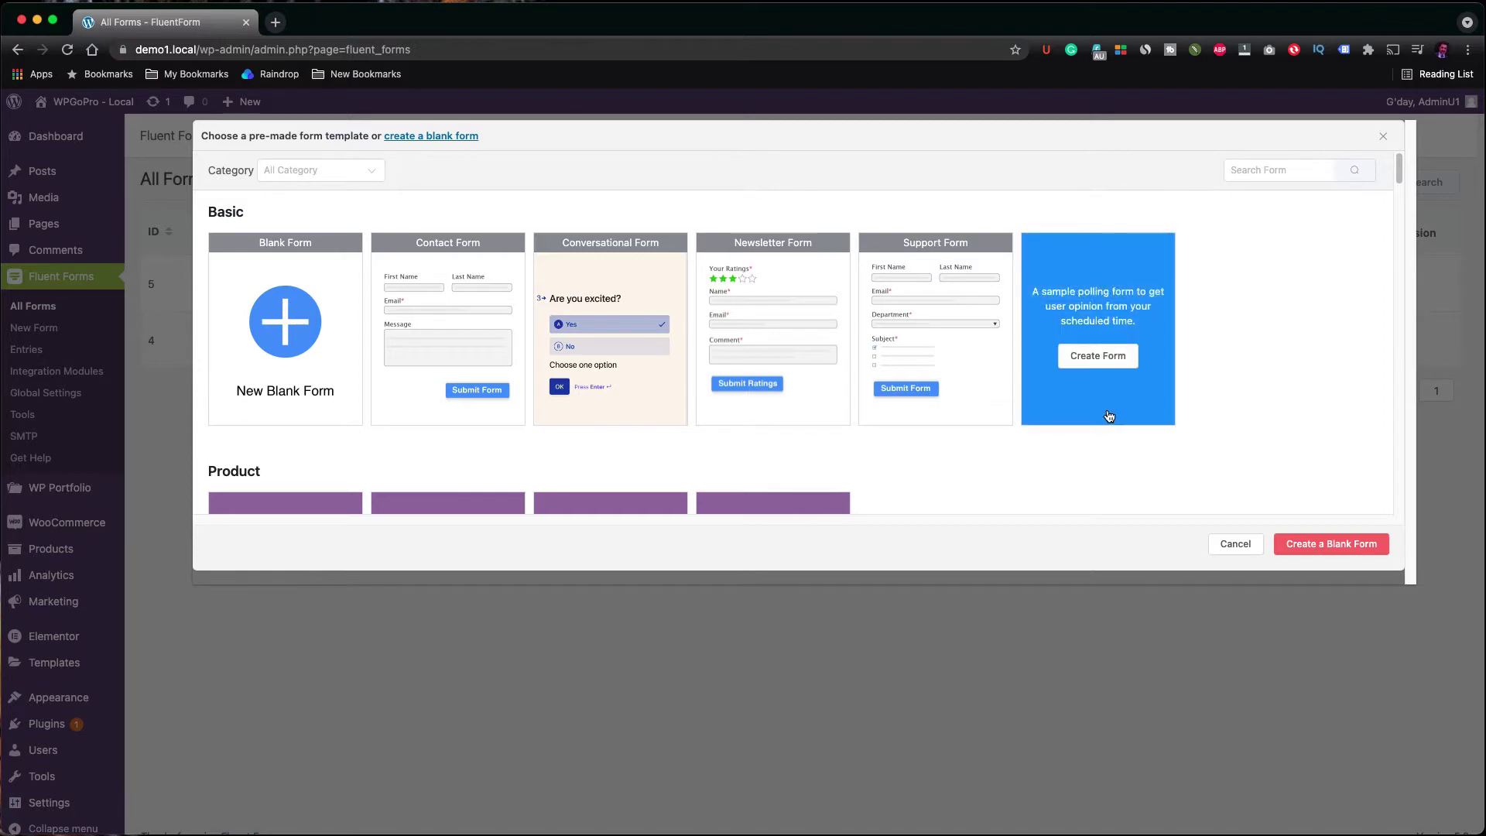
# Browse the template categories, then create a form from the Contact Form template
pyautogui.scroll(-3, 1037, 483)
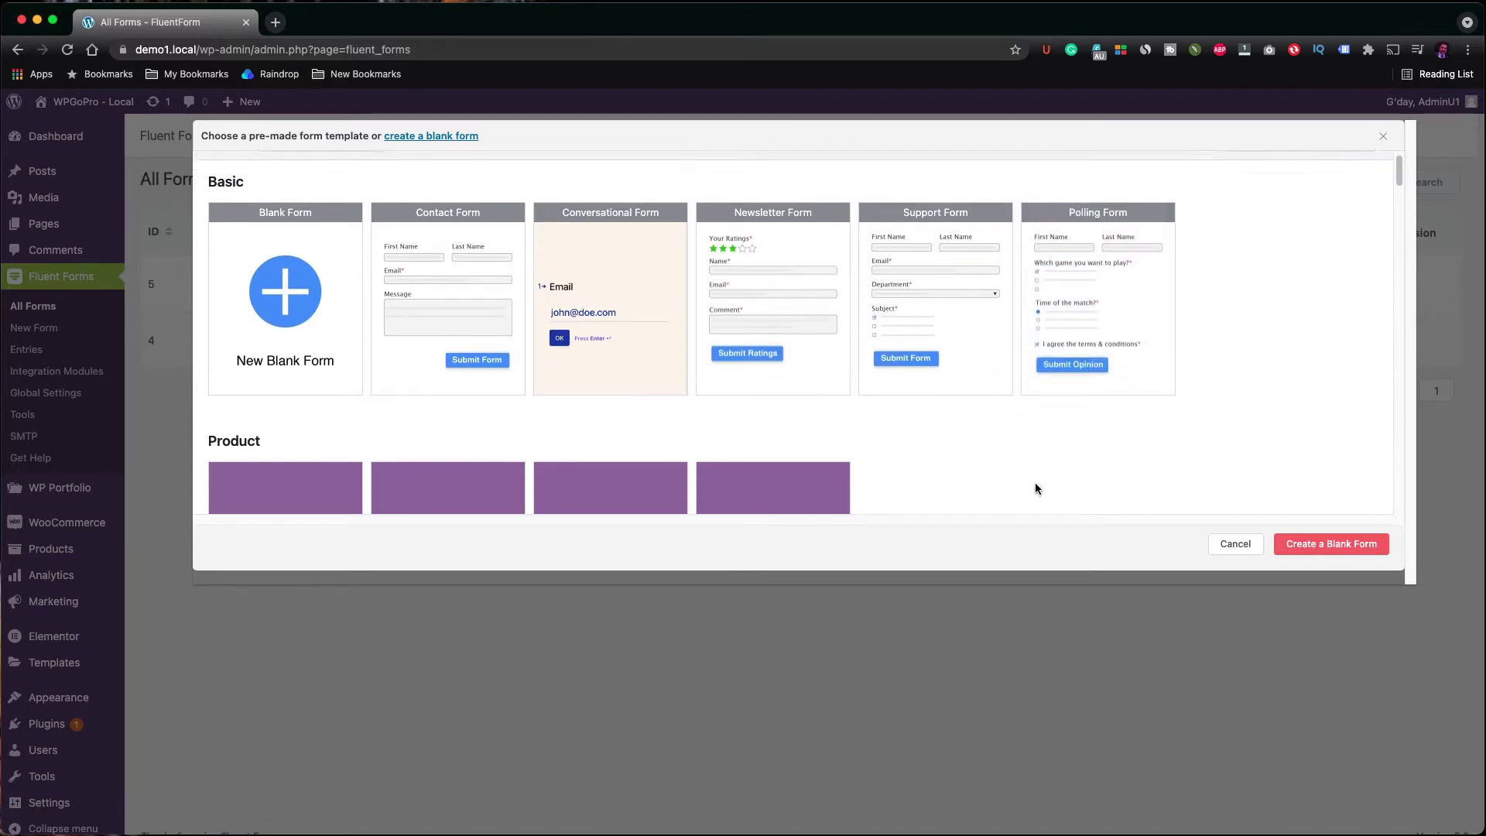
pyautogui.scroll(-3, 1029, 472)
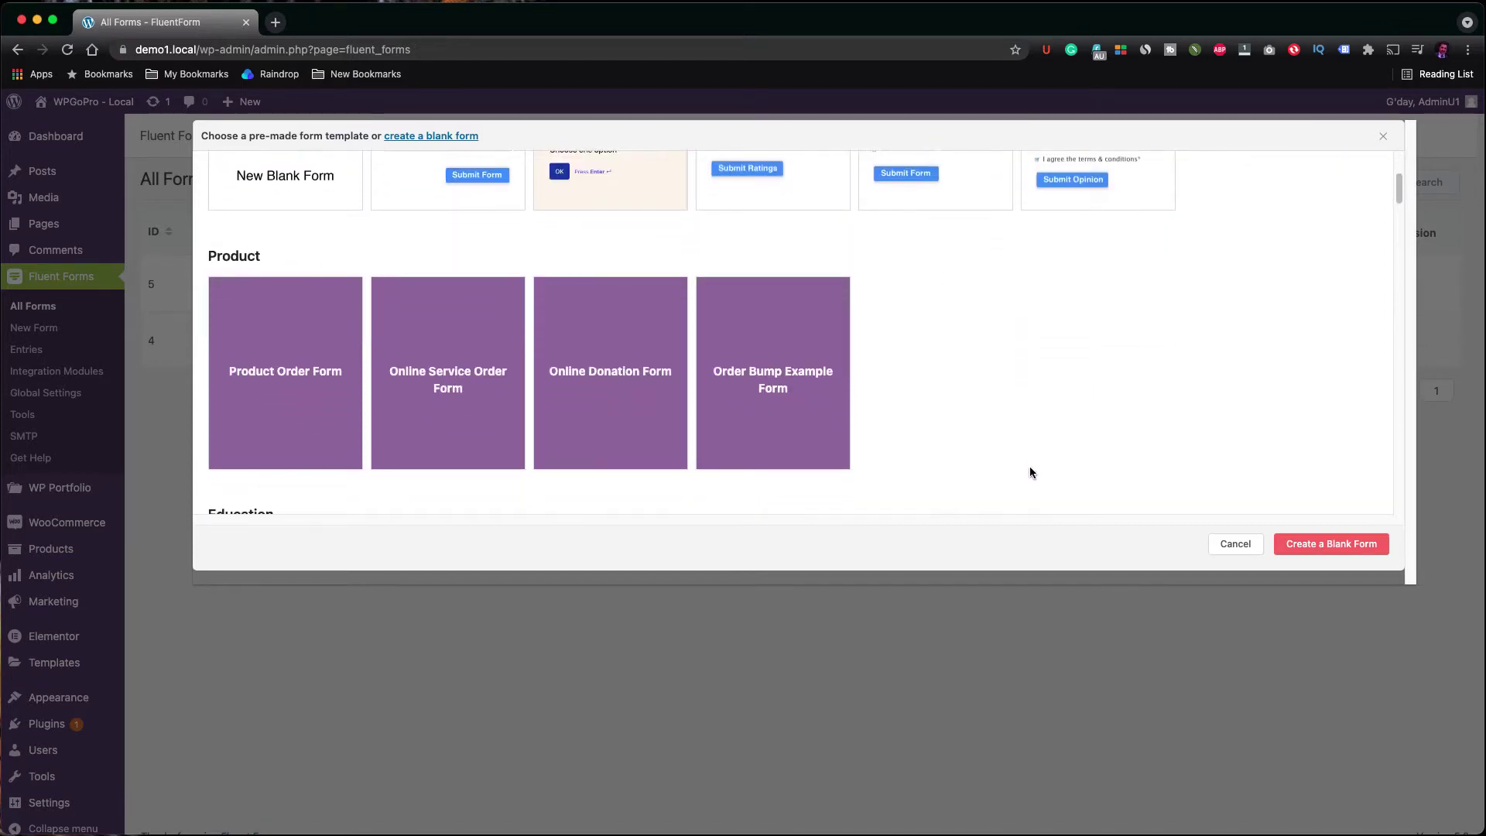
pyautogui.scroll(-10, 1029, 472)
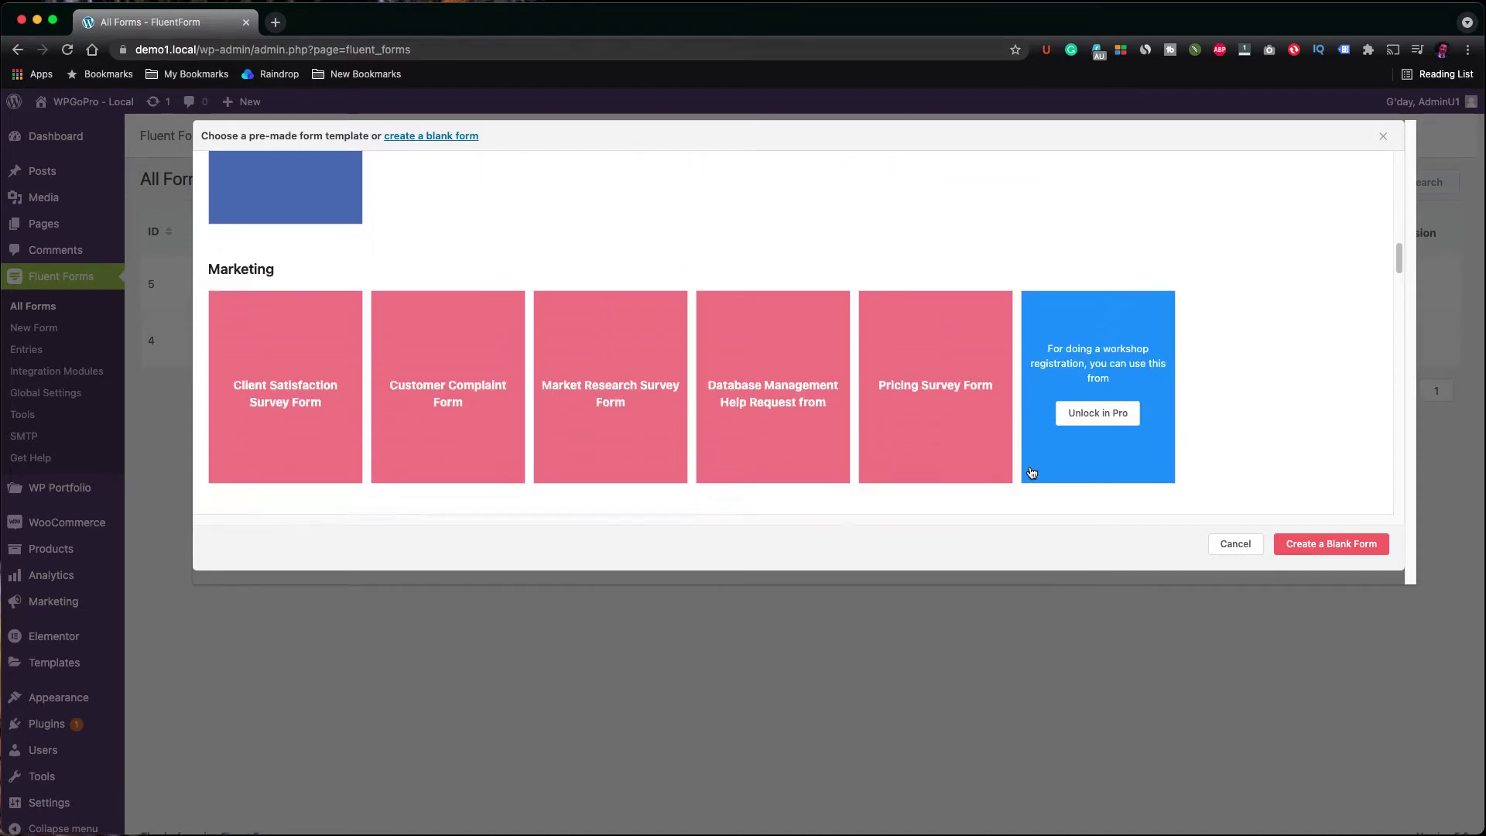
pyautogui.scroll(-10, 1030, 470)
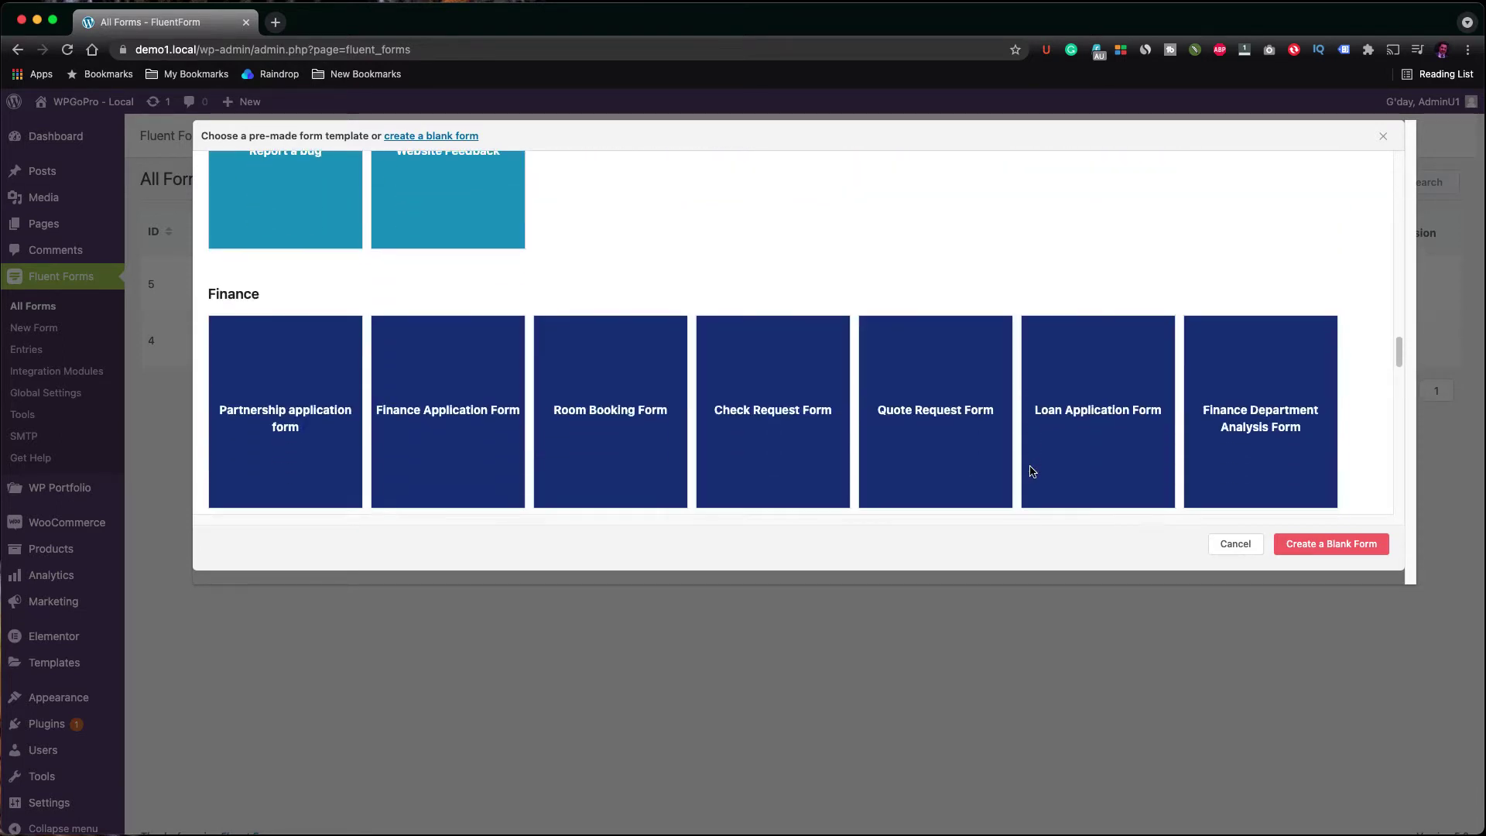
pyautogui.scroll(-10, 1032, 472)
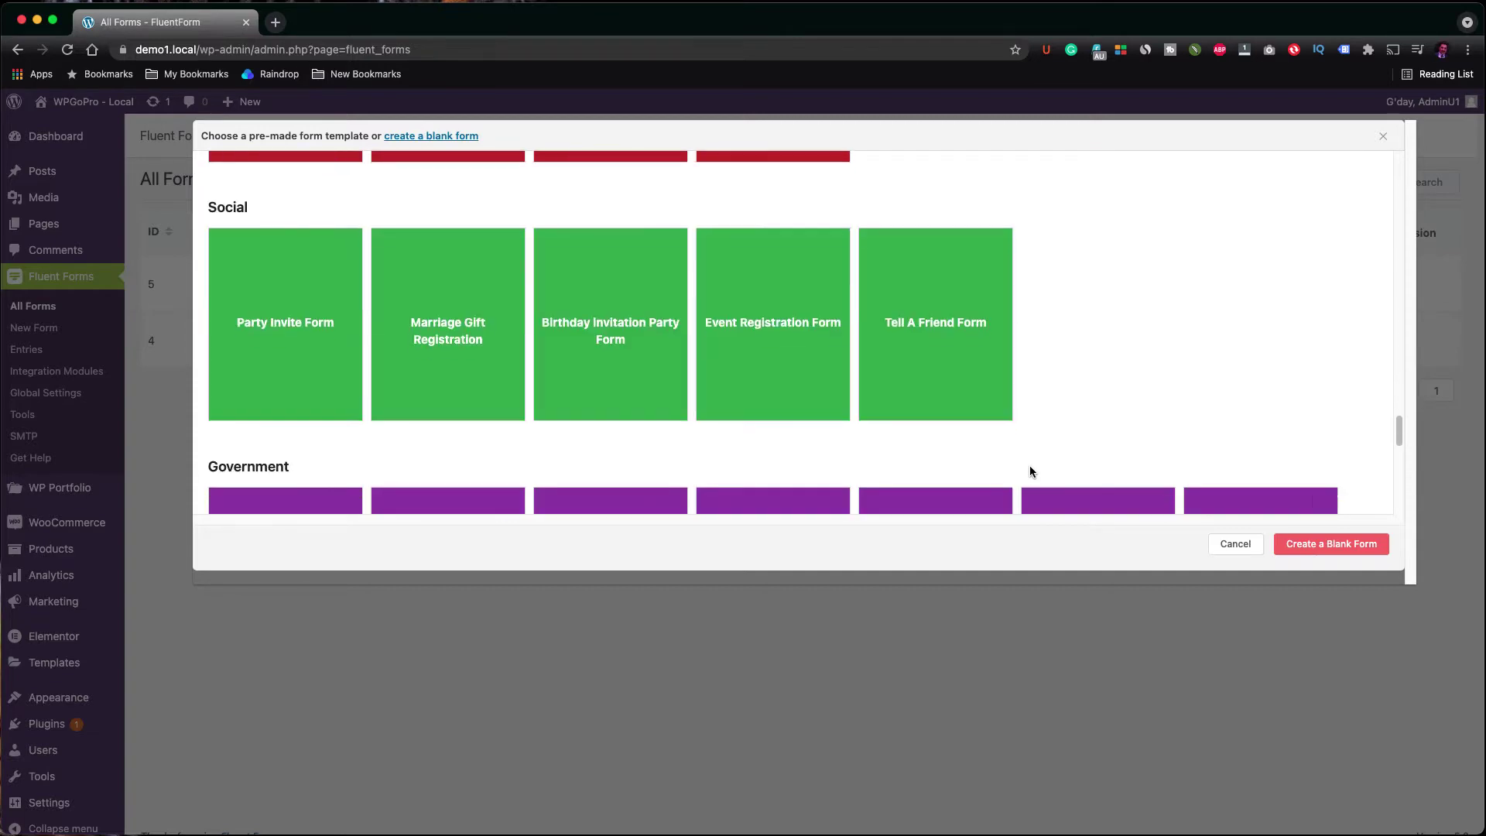
pyautogui.scroll(-5, 1029, 469)
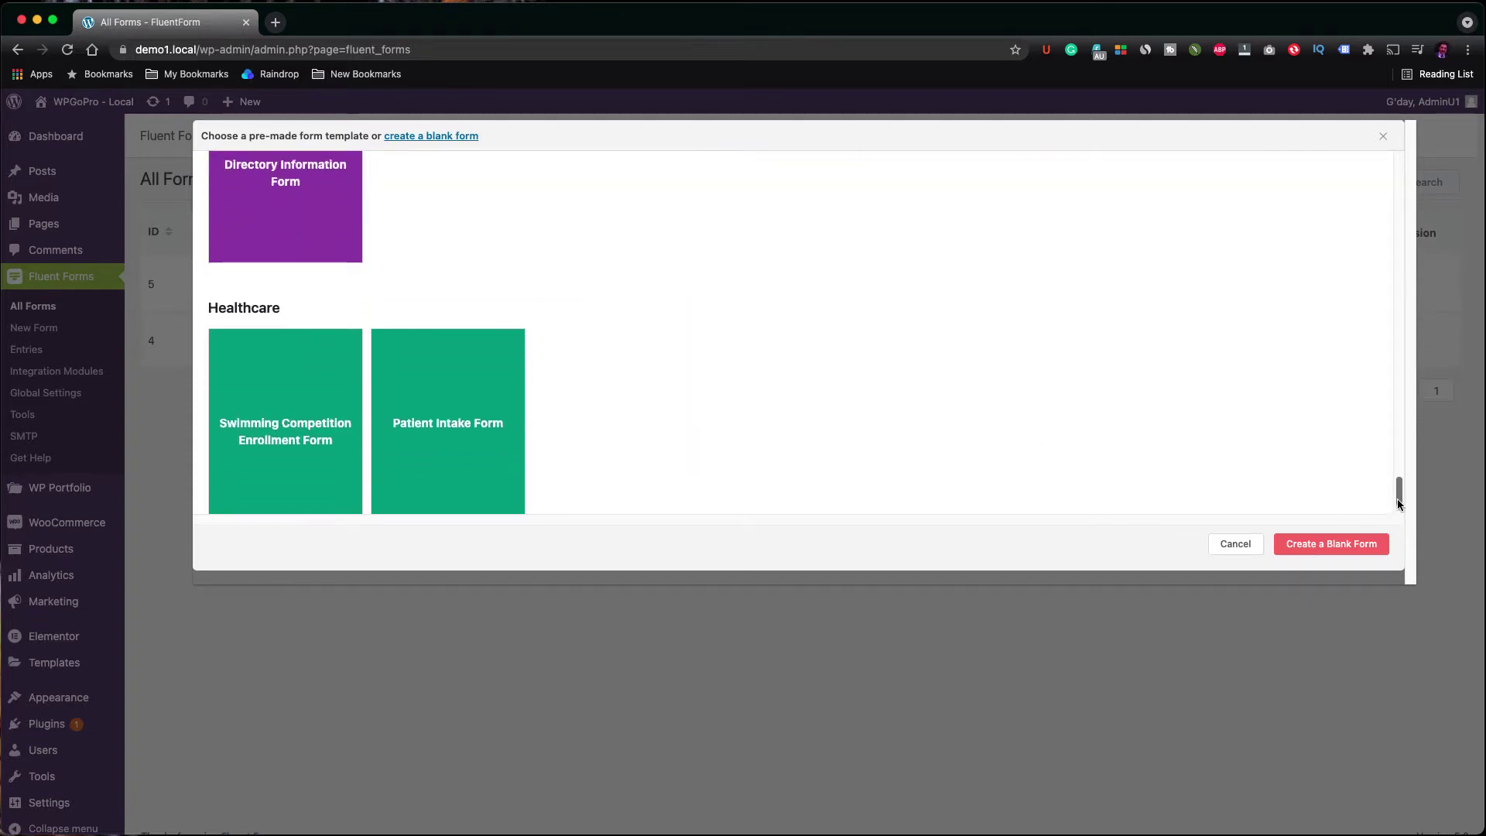
pyautogui.moveTo(1399, 491); pyautogui.dragTo(1405, 180)
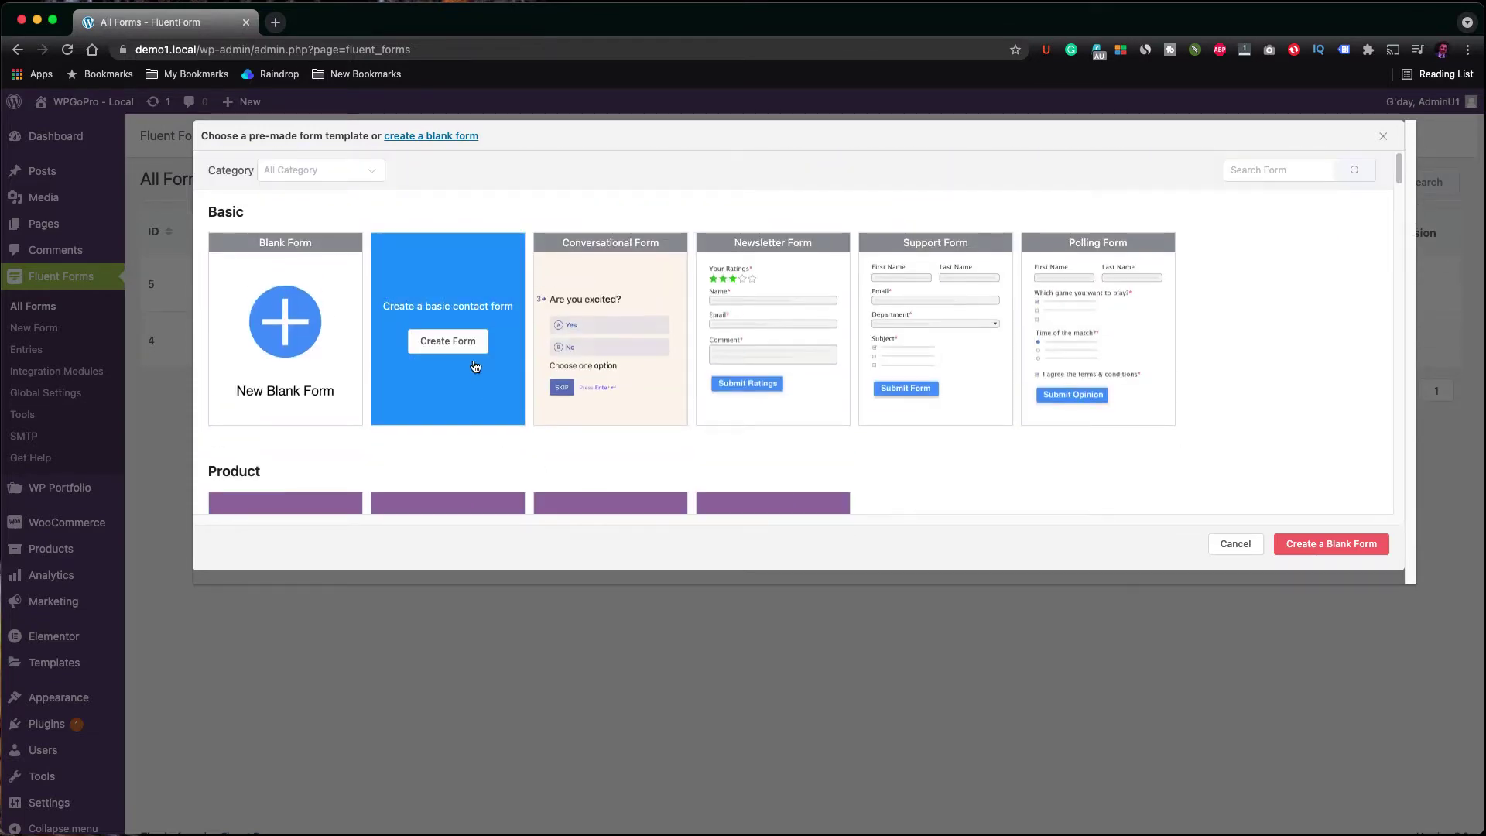
pyautogui.click(467, 342)
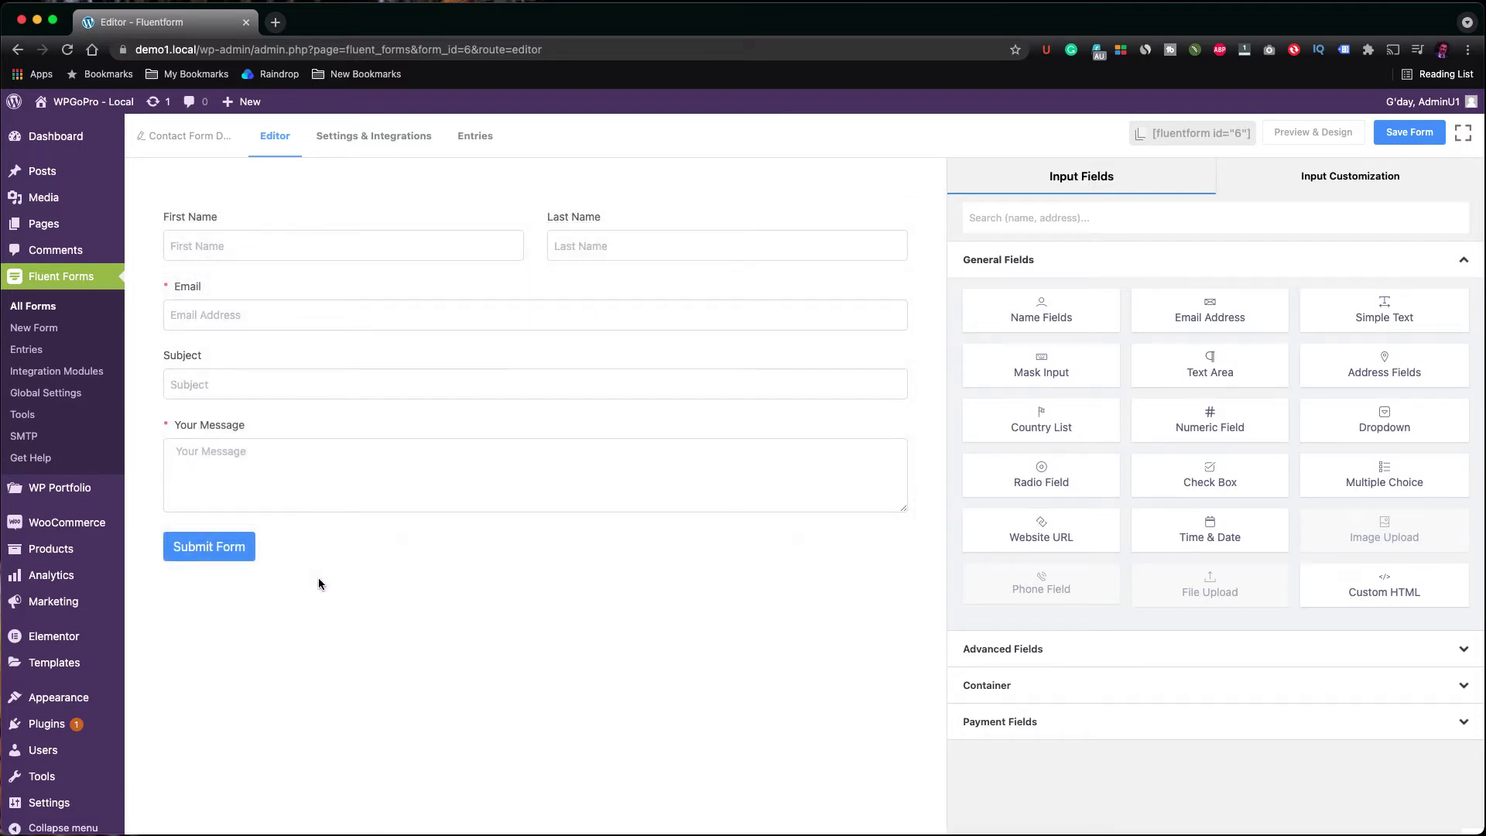
# Rename the form to 'Samrt Contact Form Demo'
pyautogui.click(177, 138)
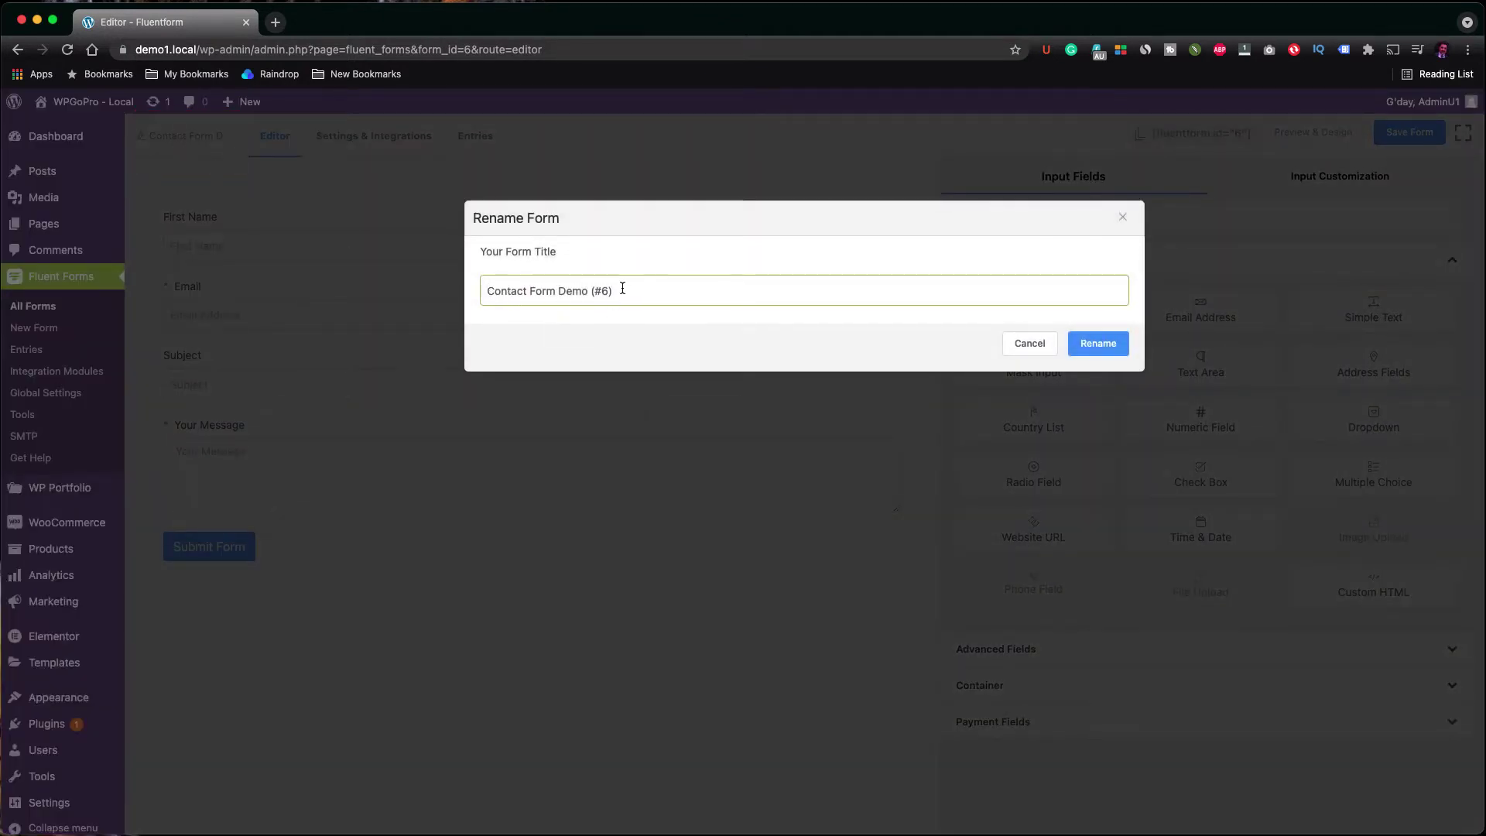
pyautogui.click(1088, 360)
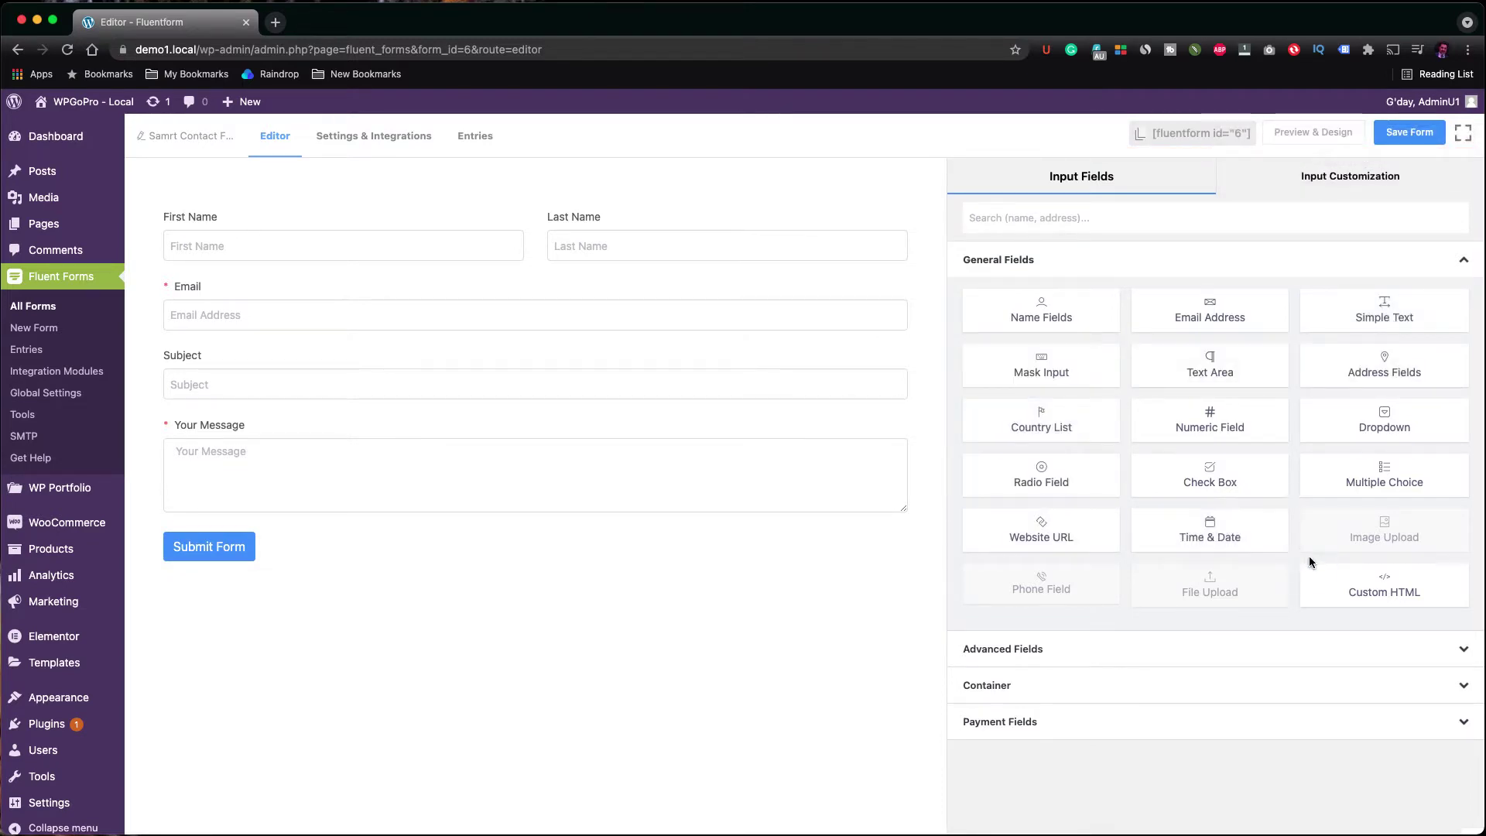
# Look through the Advanced, Container and Payment field groups, then place a Dropdown between Email and Subject
pyautogui.click(1159, 654)
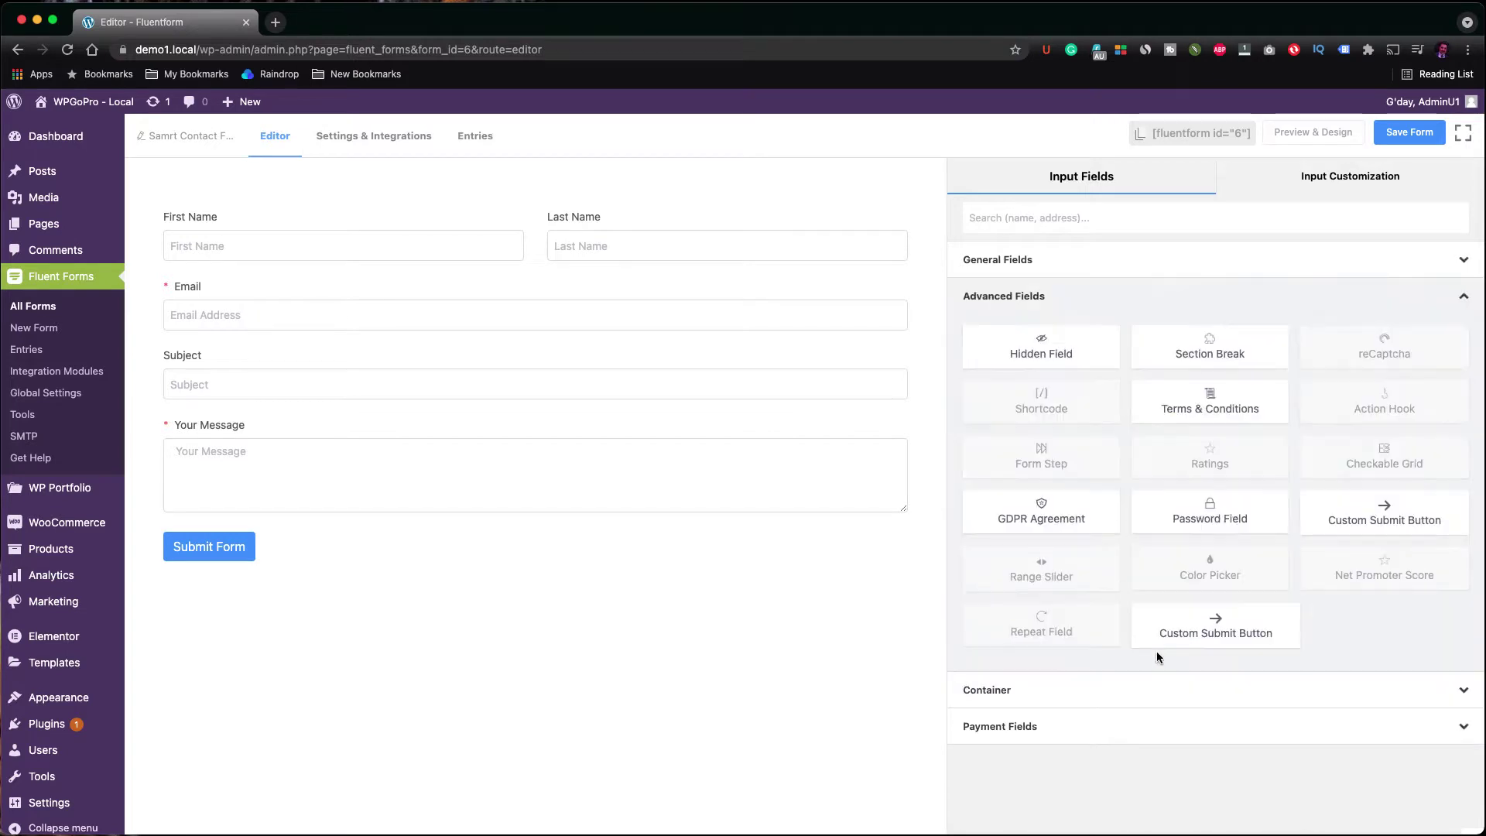
pyautogui.click(1120, 695)
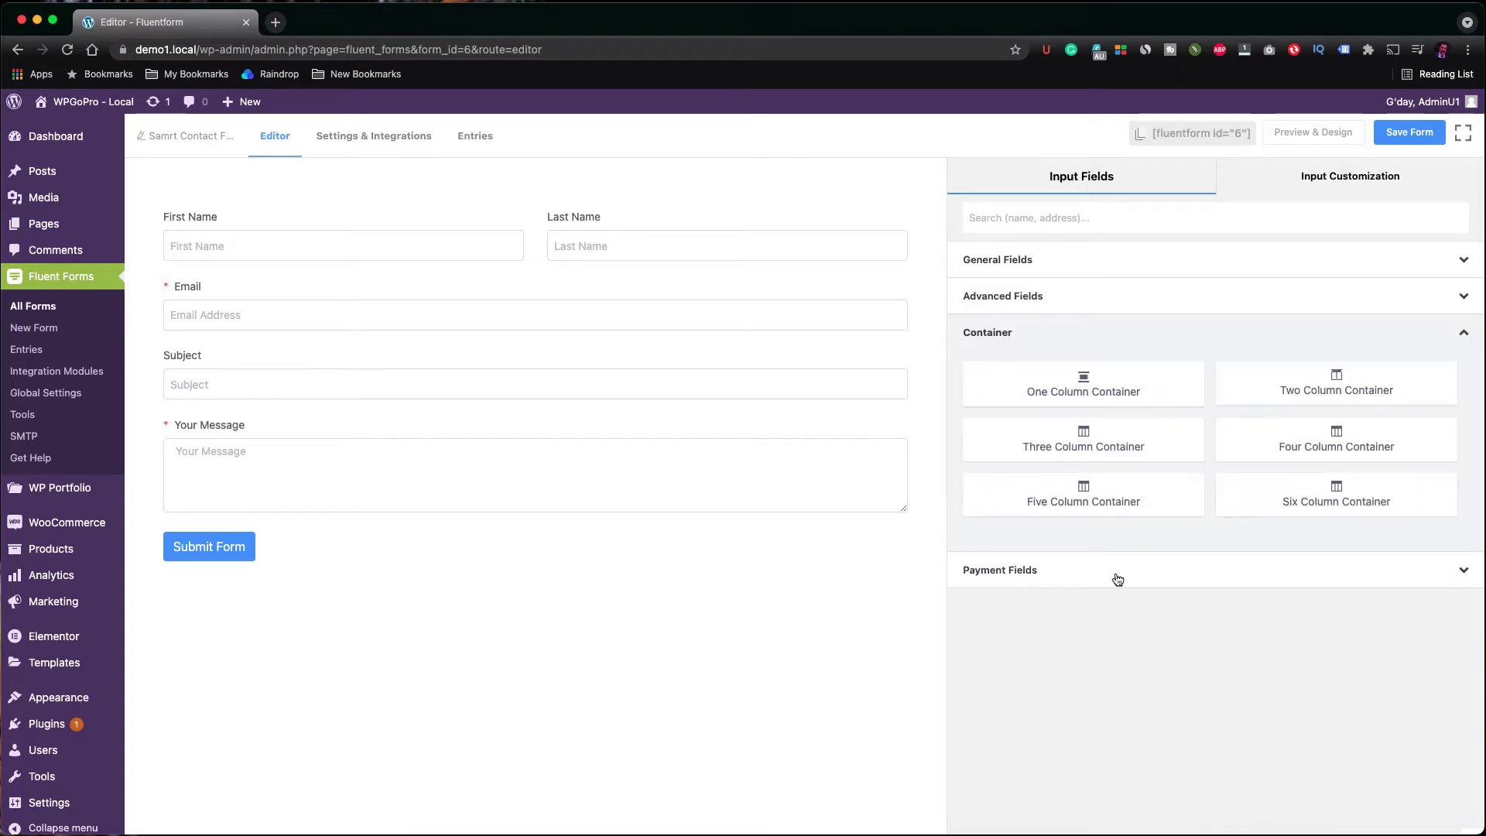
pyautogui.click(1116, 577)
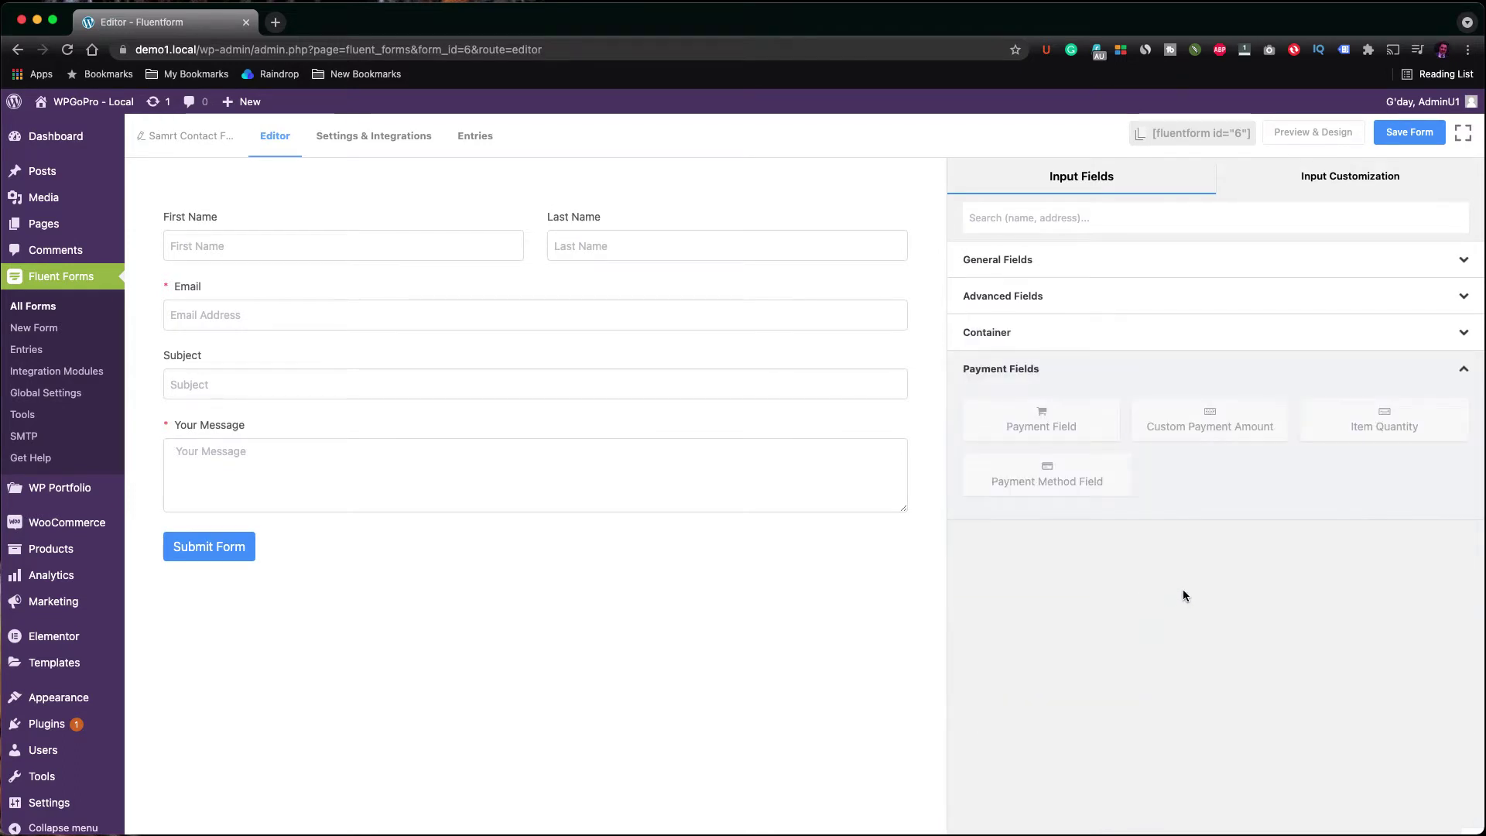
pyautogui.click(1107, 302)
pyautogui.click(1122, 260)
pyautogui.moveTo(1346, 422); pyautogui.dragTo(424, 379)
# Label the dropdown Department with options Sales, Marketing and Customer Service
pyautogui.click(523, 379)
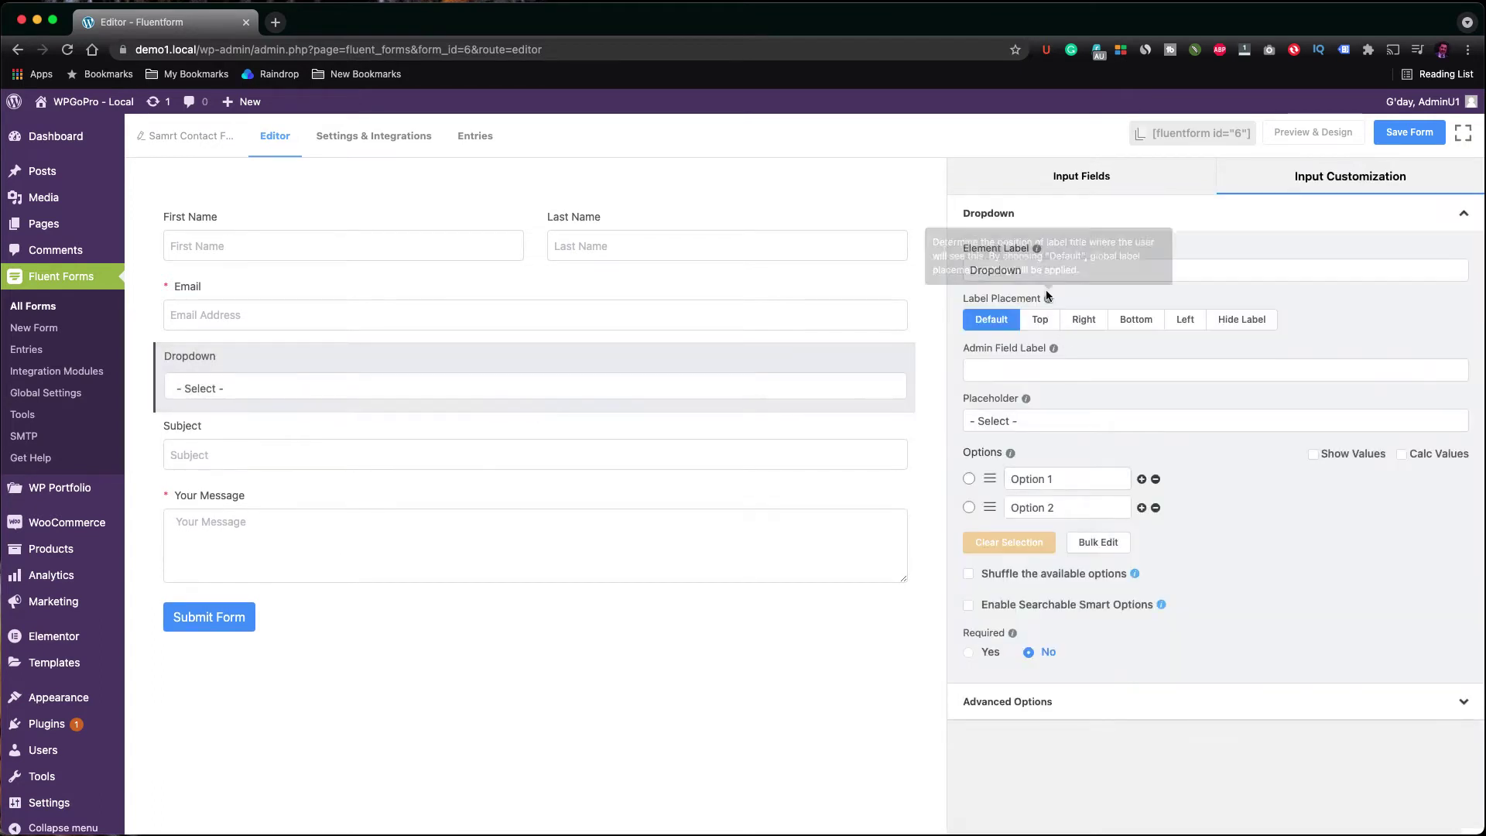
pyautogui.click(1151, 276)
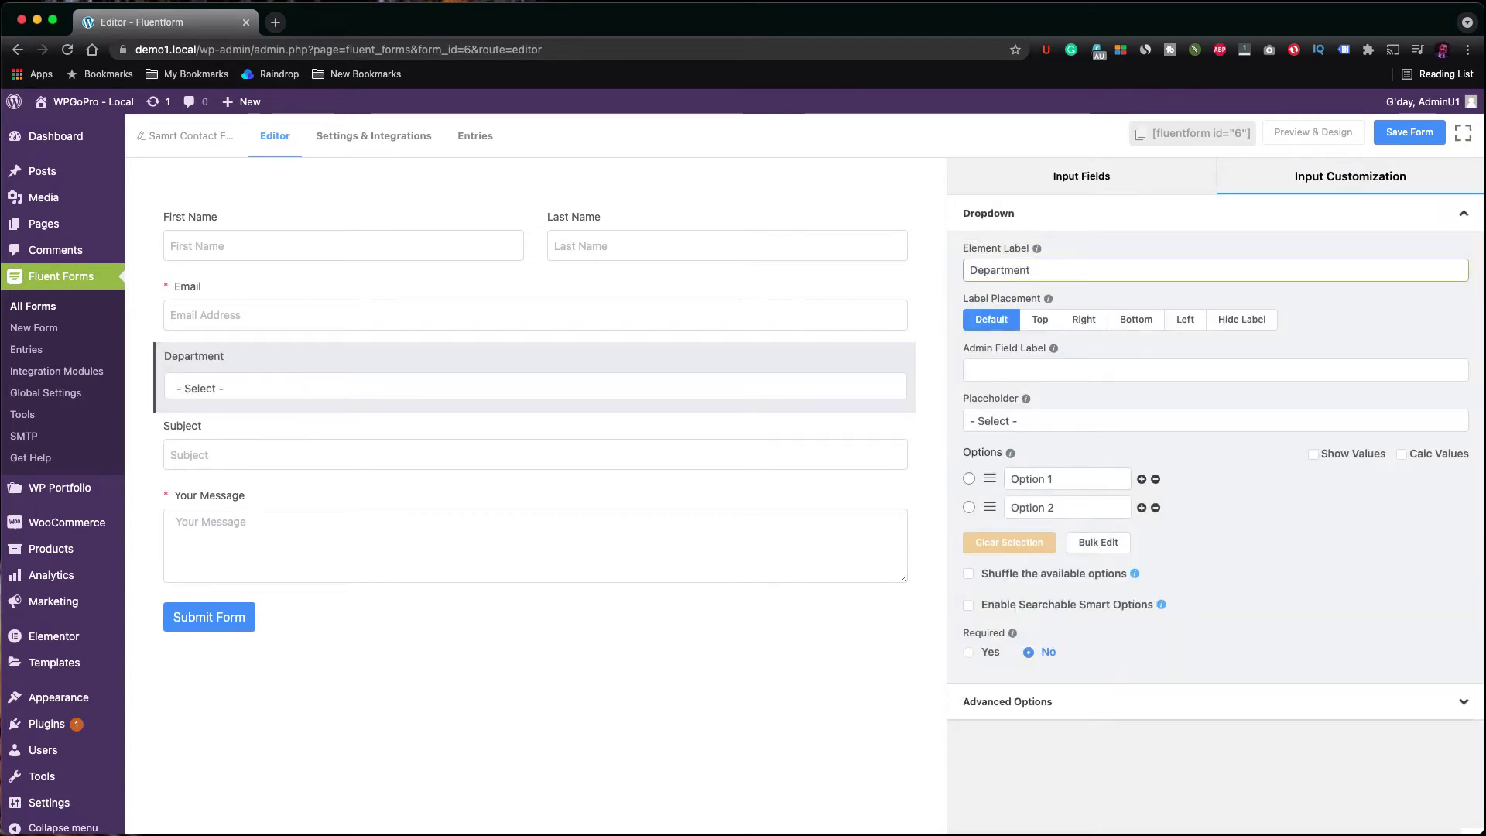
pyautogui.click(1006, 421)
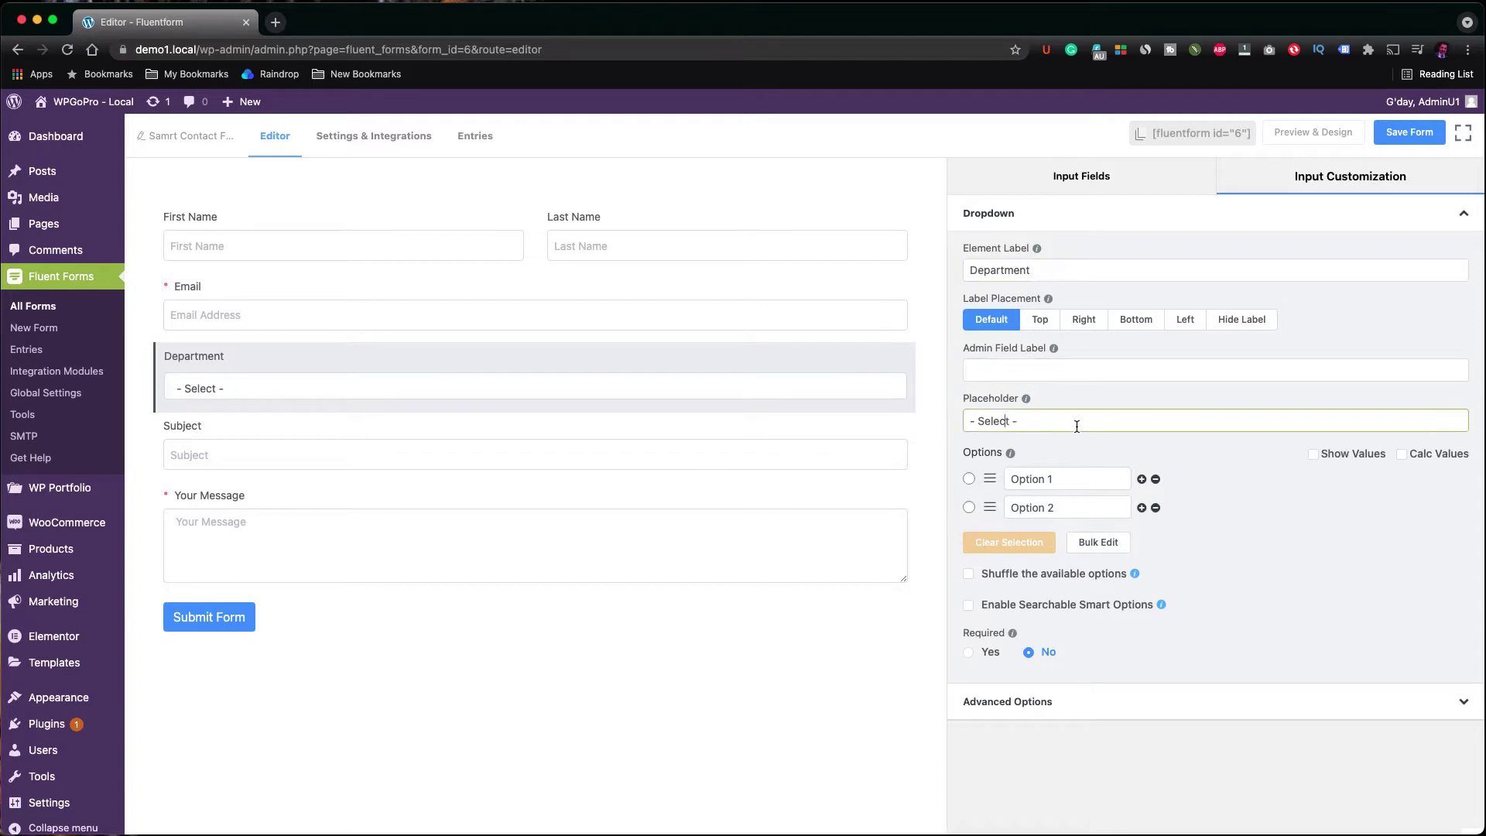
pyautogui.moveTo(1054, 479); pyautogui.dragTo(1011, 478)
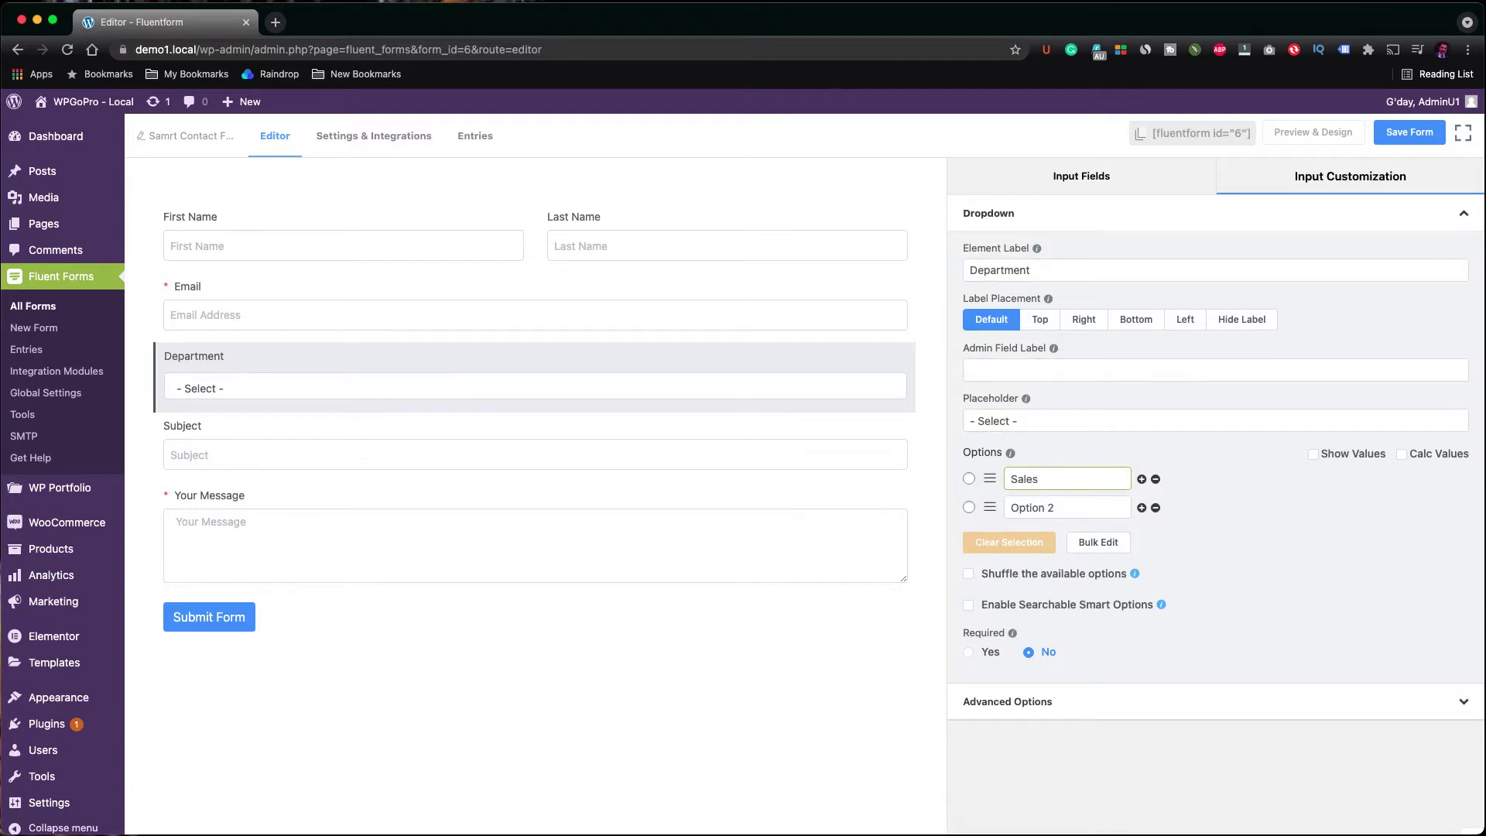
pyautogui.write('Marketing')
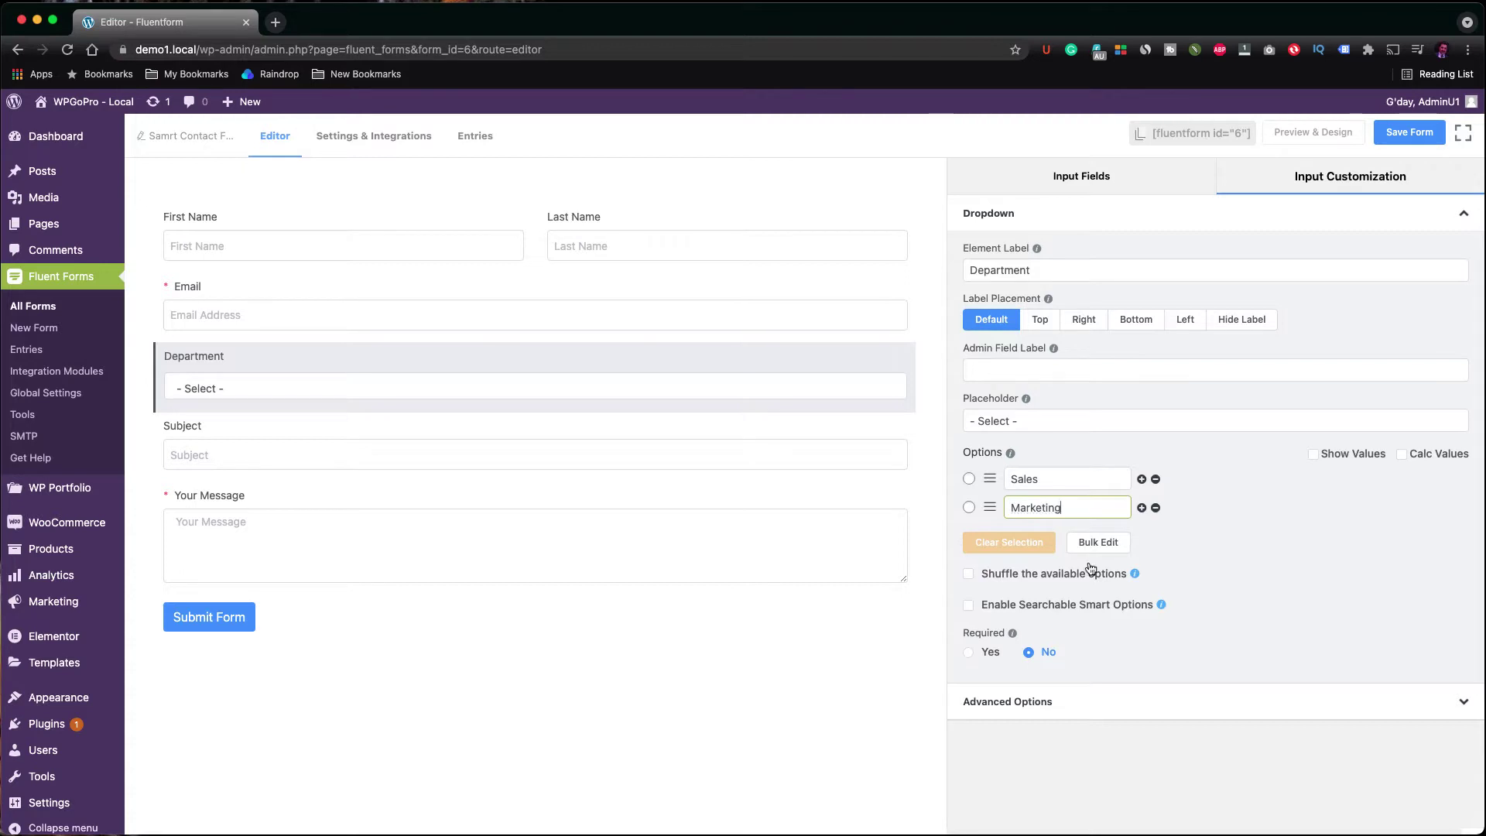
pyautogui.click(1141, 508)
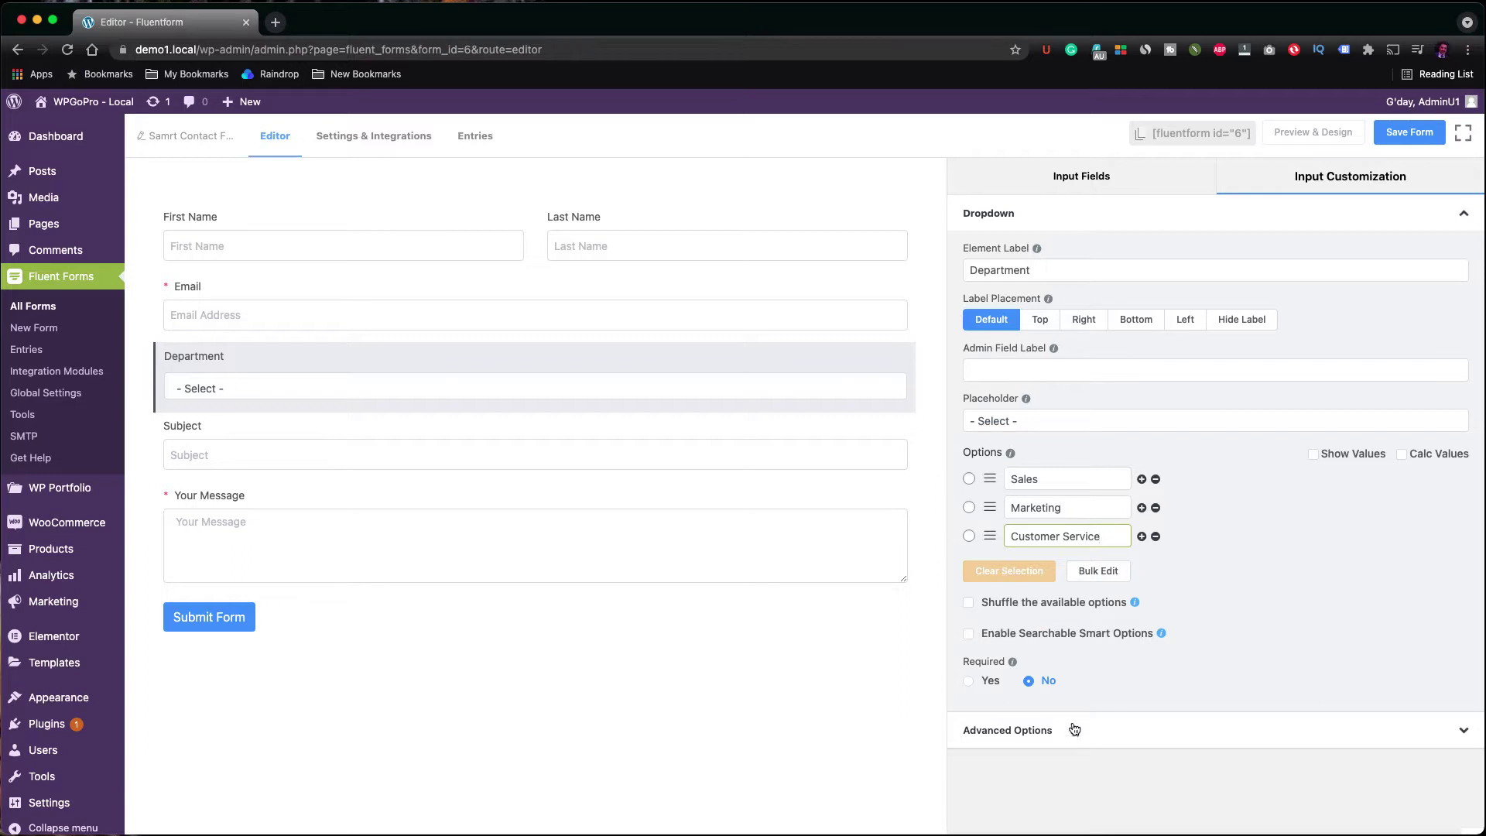
# Save the form and check the Department choices in the live preview
pyautogui.click(1409, 133)
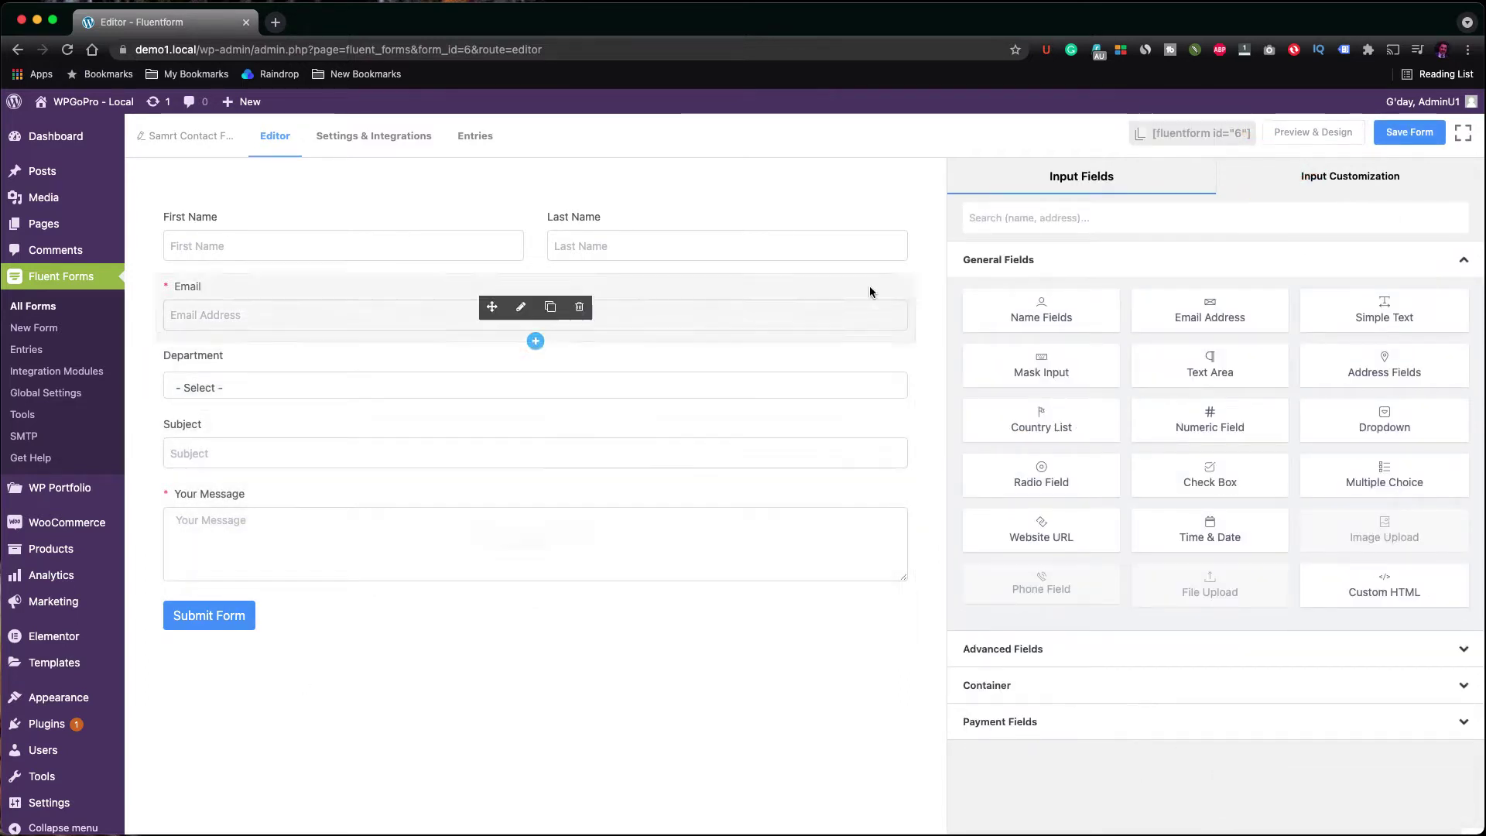
pyautogui.click(1306, 135)
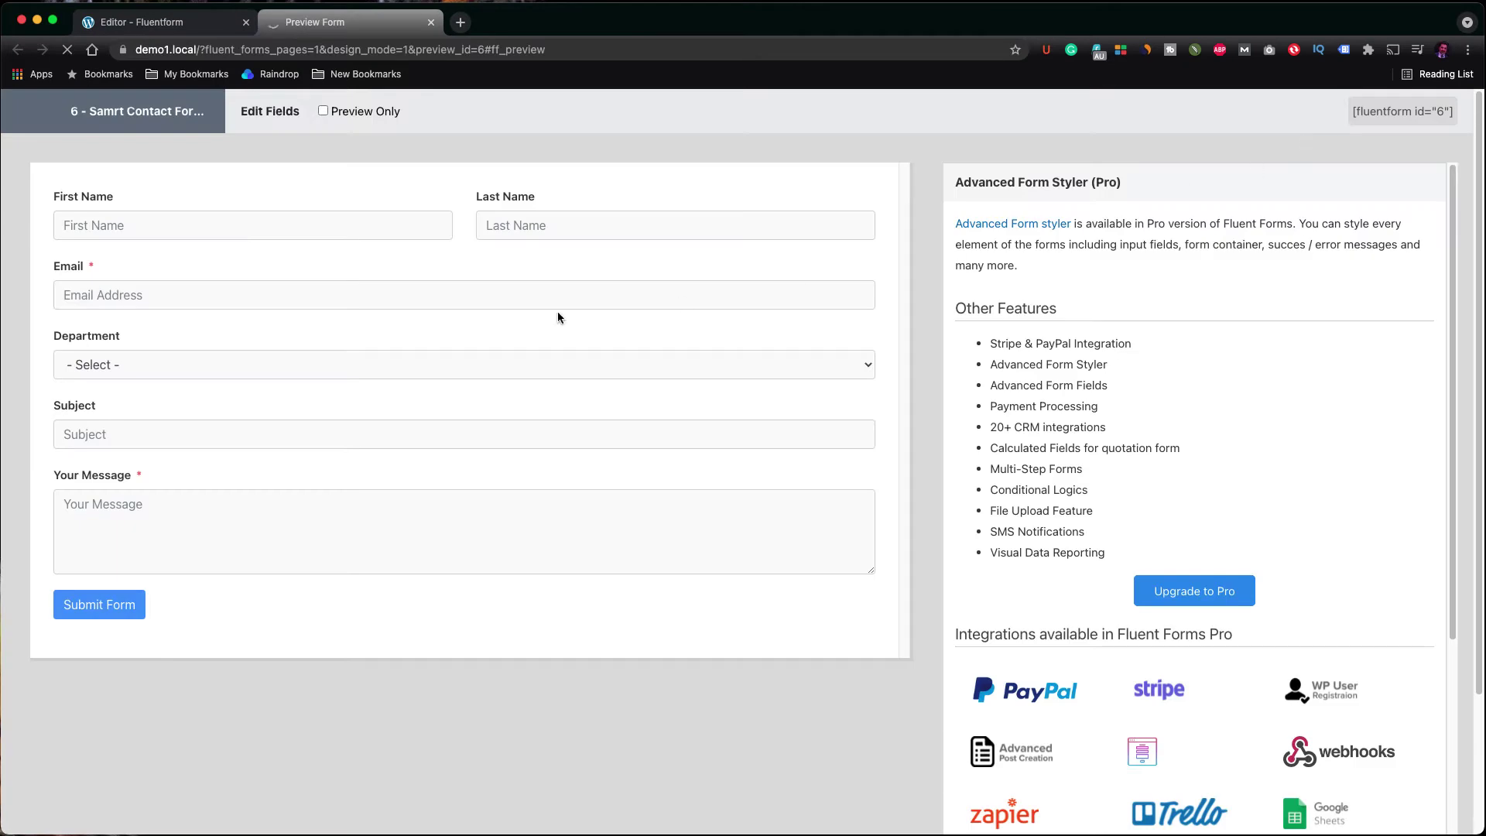
pyautogui.click(179, 377)
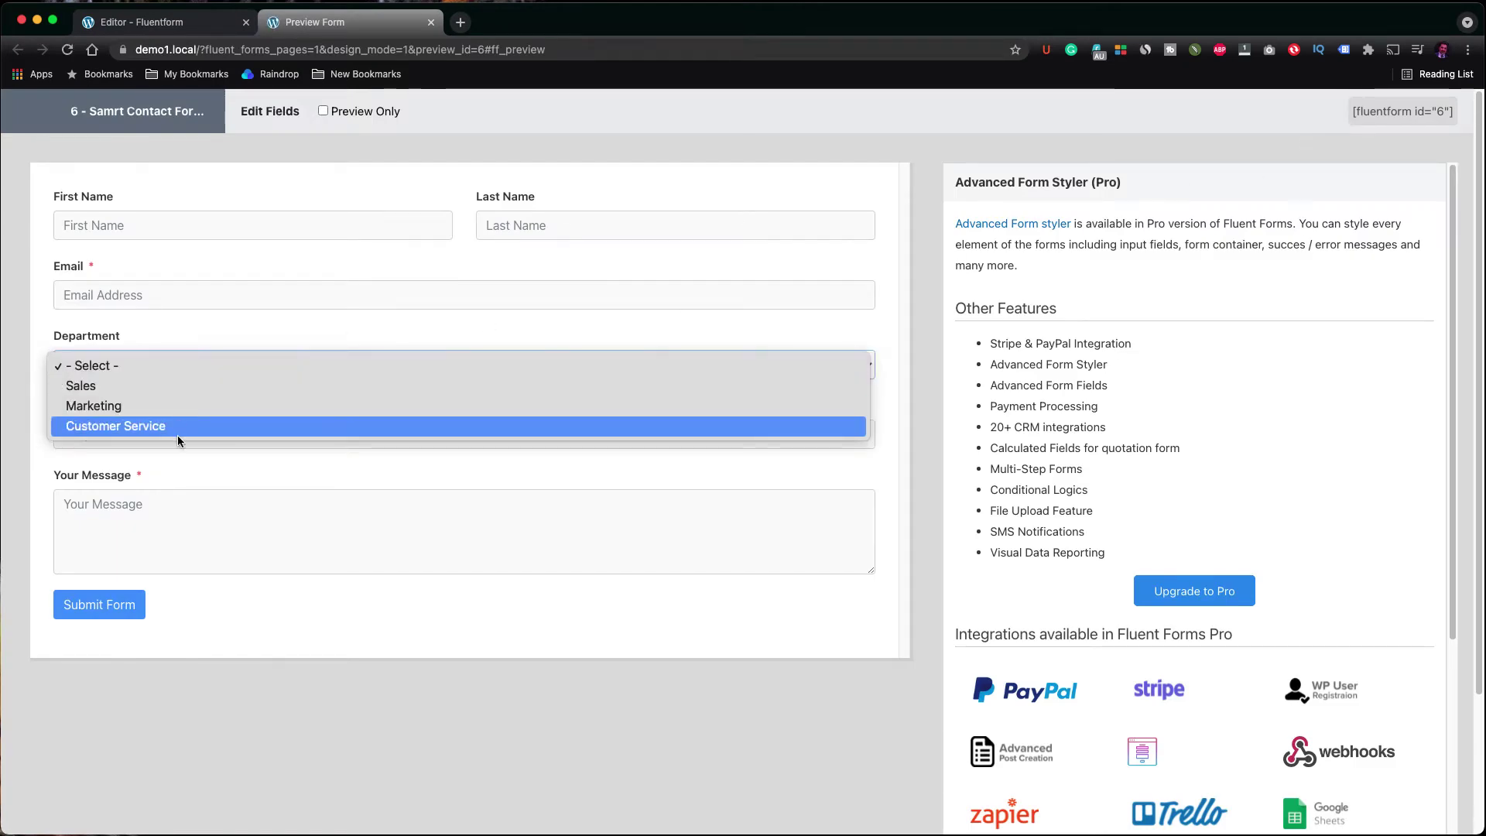
pyautogui.click(246, 680)
pyautogui.hotkey('ctrl', 'shift', 'Tab')
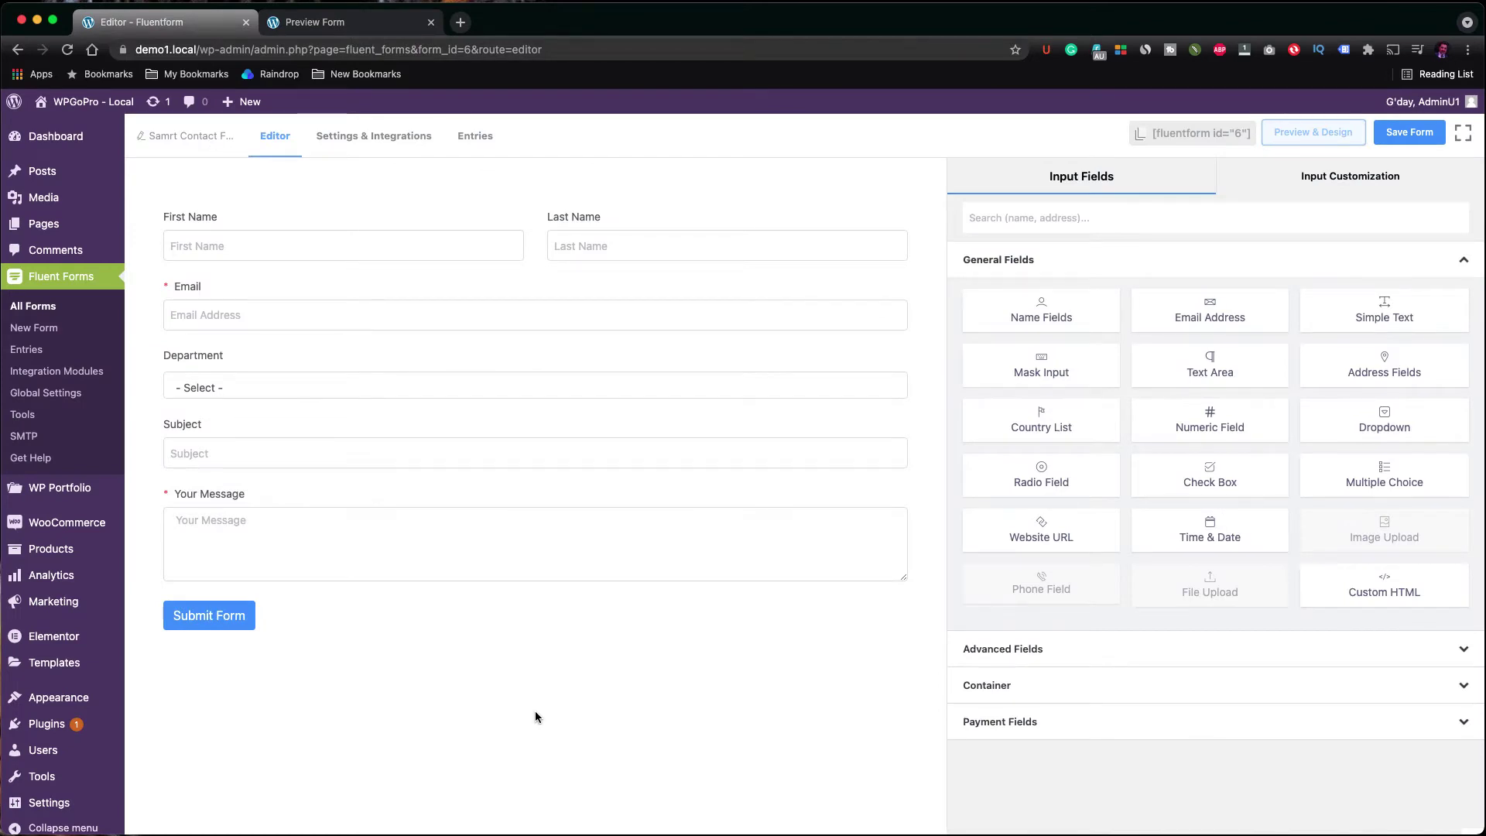
# In the form settings, review the redirect options and keep a same-page confirmation message
pyautogui.click(389, 139)
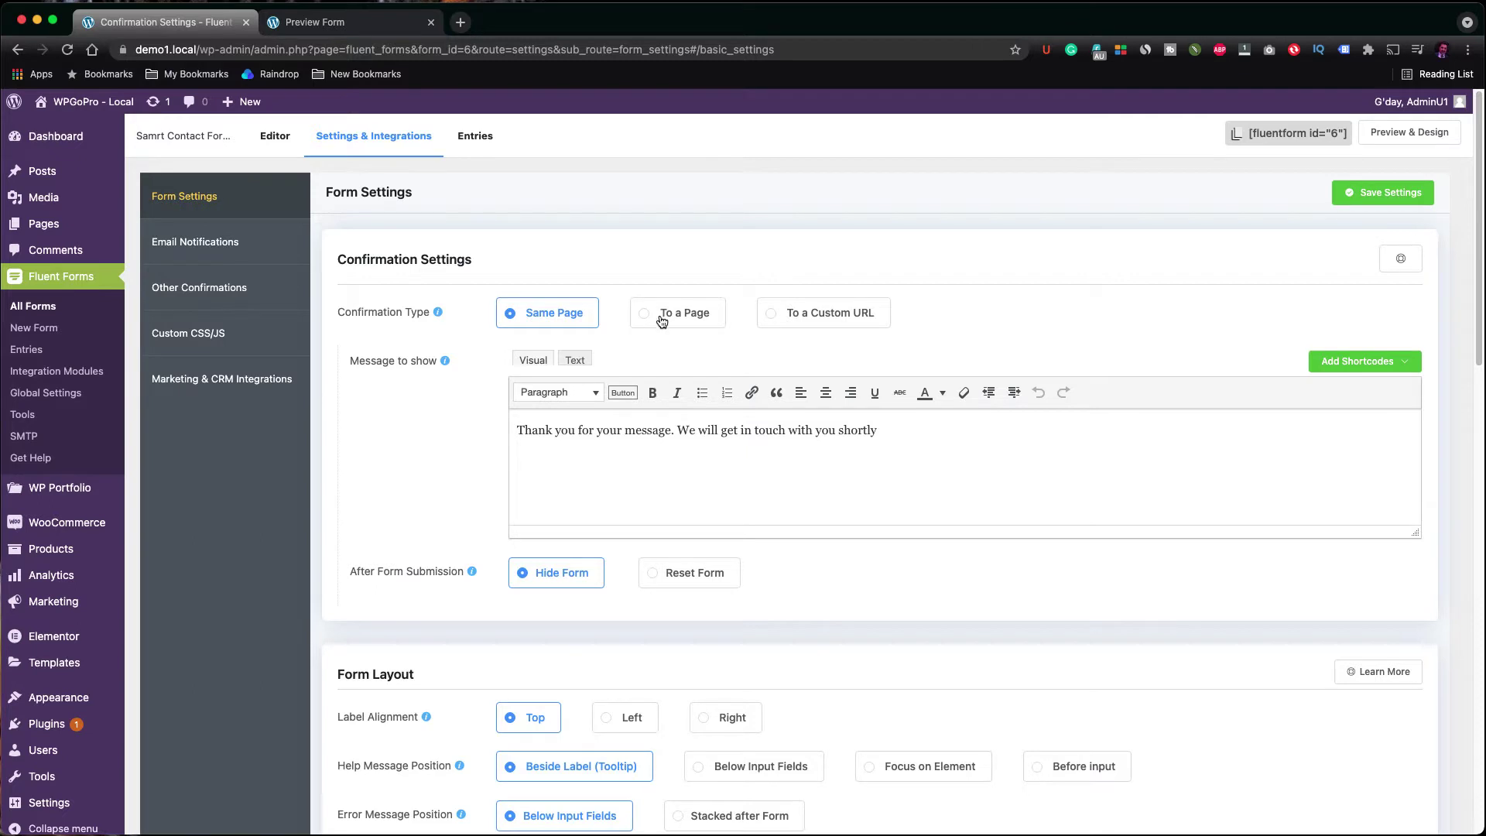
pyautogui.click(686, 321)
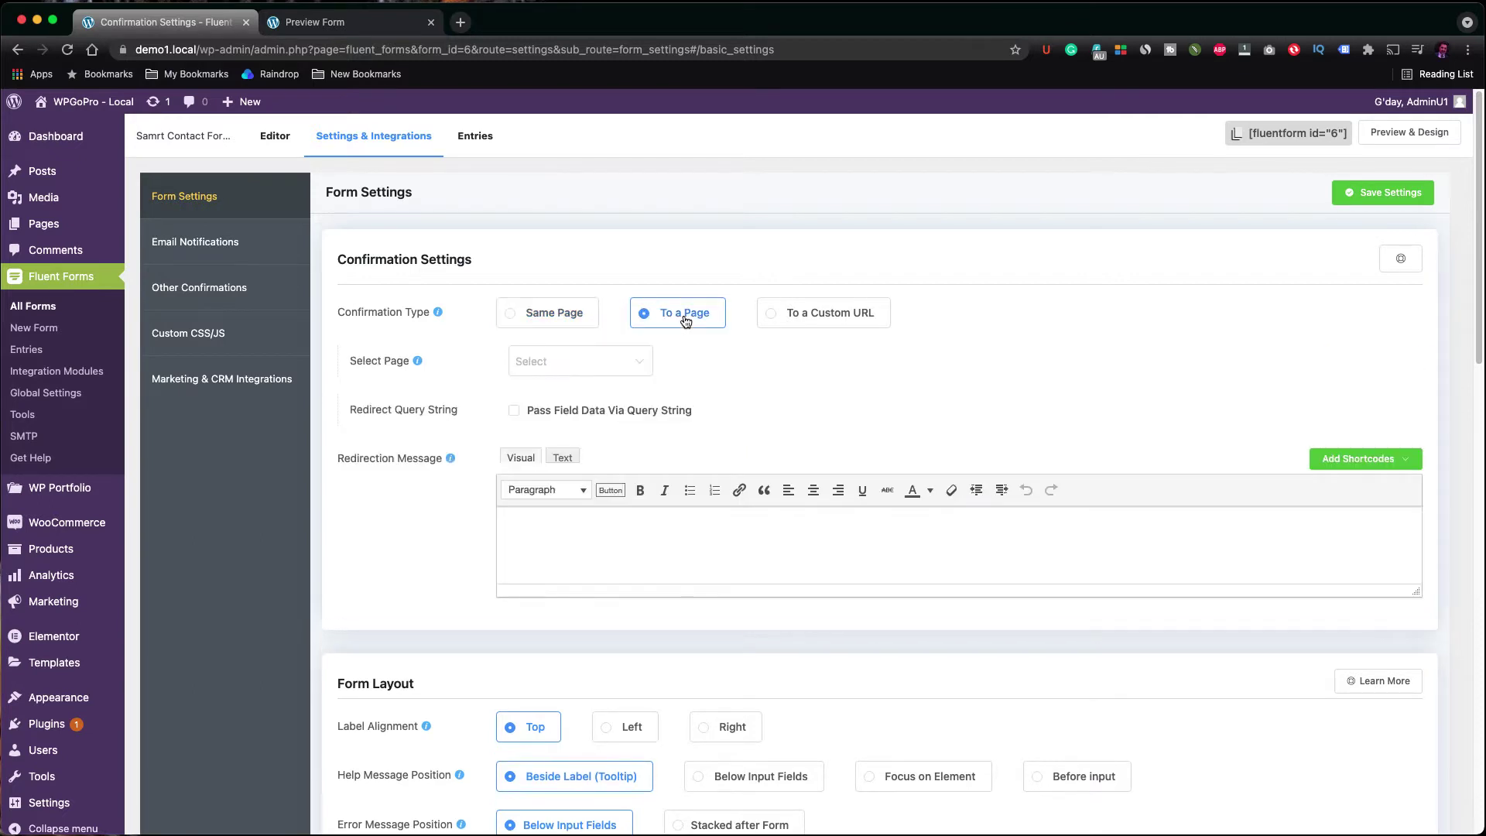
pyautogui.click(579, 362)
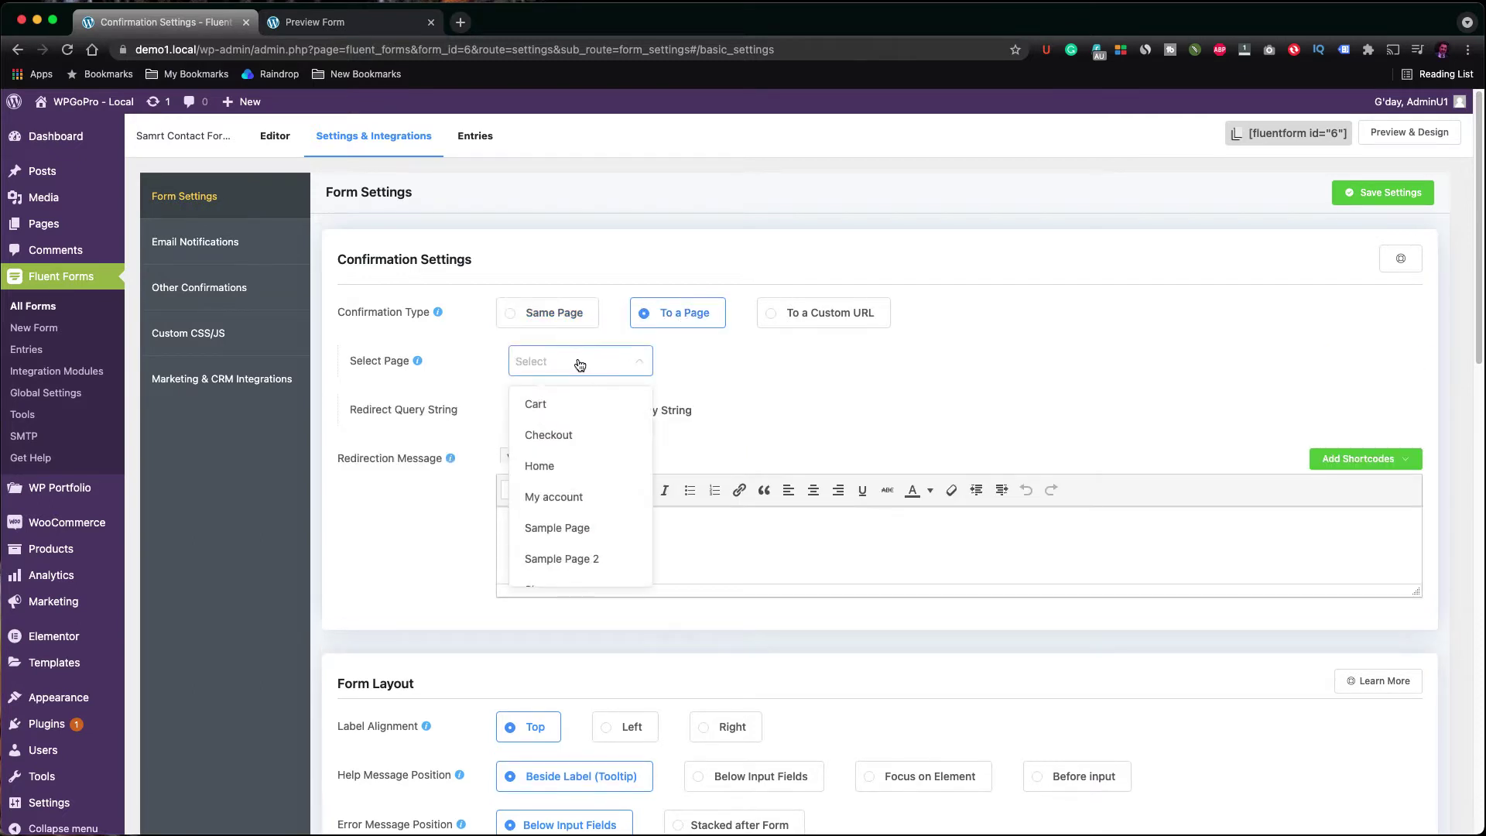
pyautogui.click(575, 320)
pyautogui.click(844, 320)
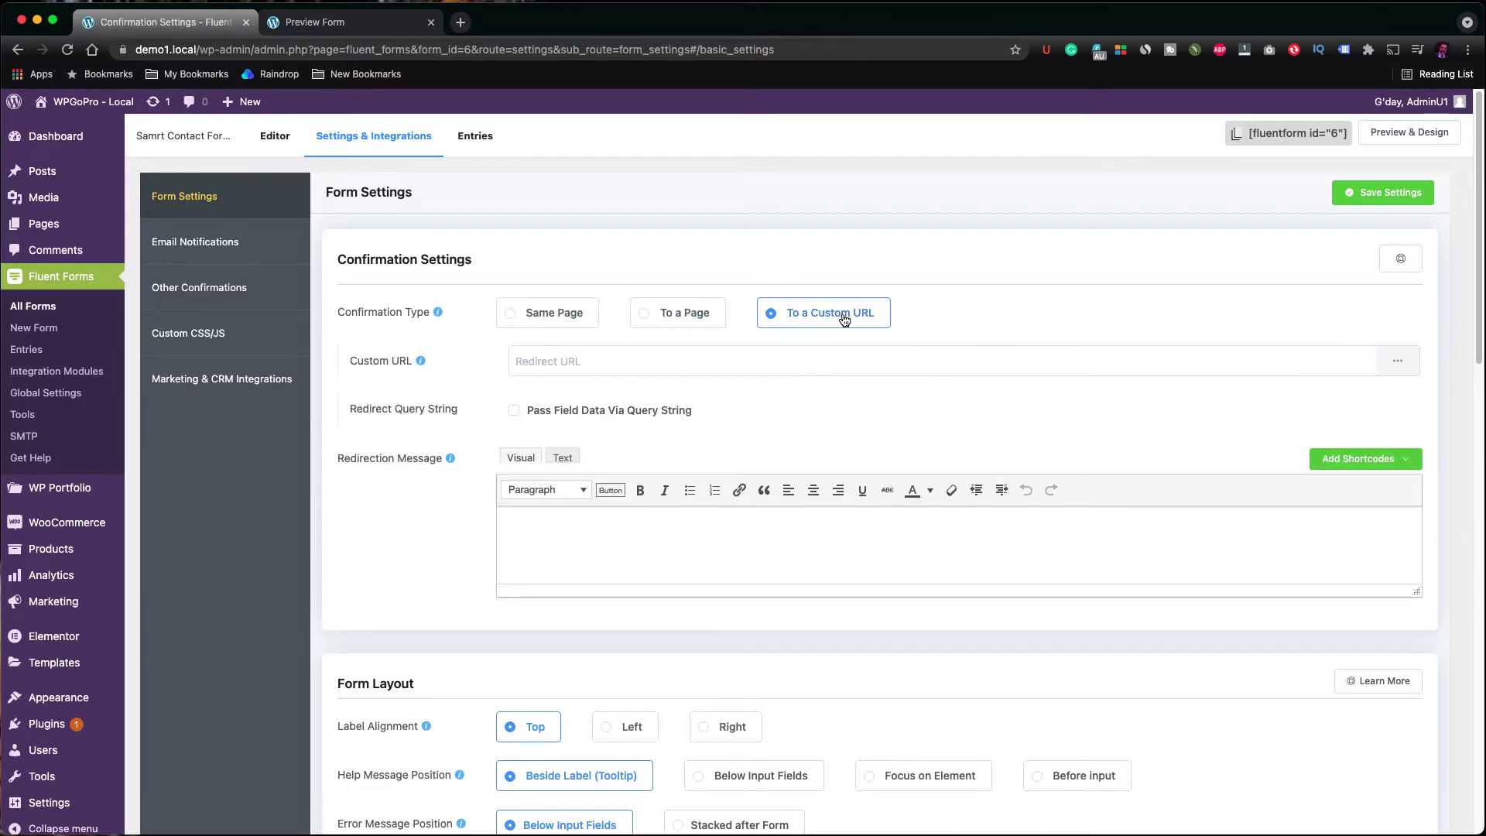
pyautogui.click(575, 321)
# Split the confirmation message into two paragraphs and bold 'The team of WPGoPro'
pyautogui.press('Return')
pyautogui.press('End')
pyautogui.write('.')
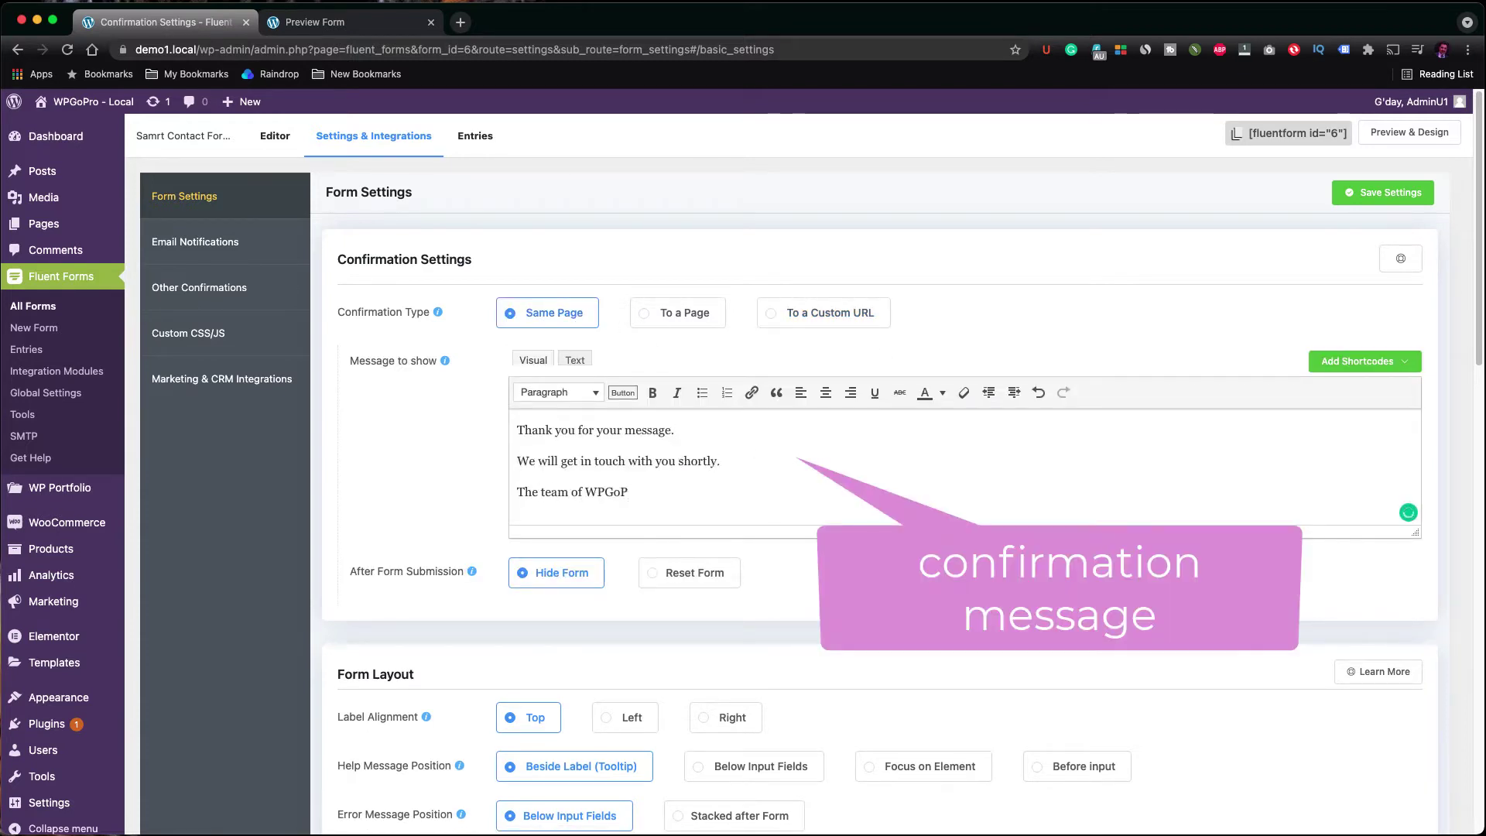
pyautogui.moveTo(641, 492); pyautogui.dragTo(516, 492)
pyautogui.click(652, 393)
pyautogui.scroll(-3, 989, 477)
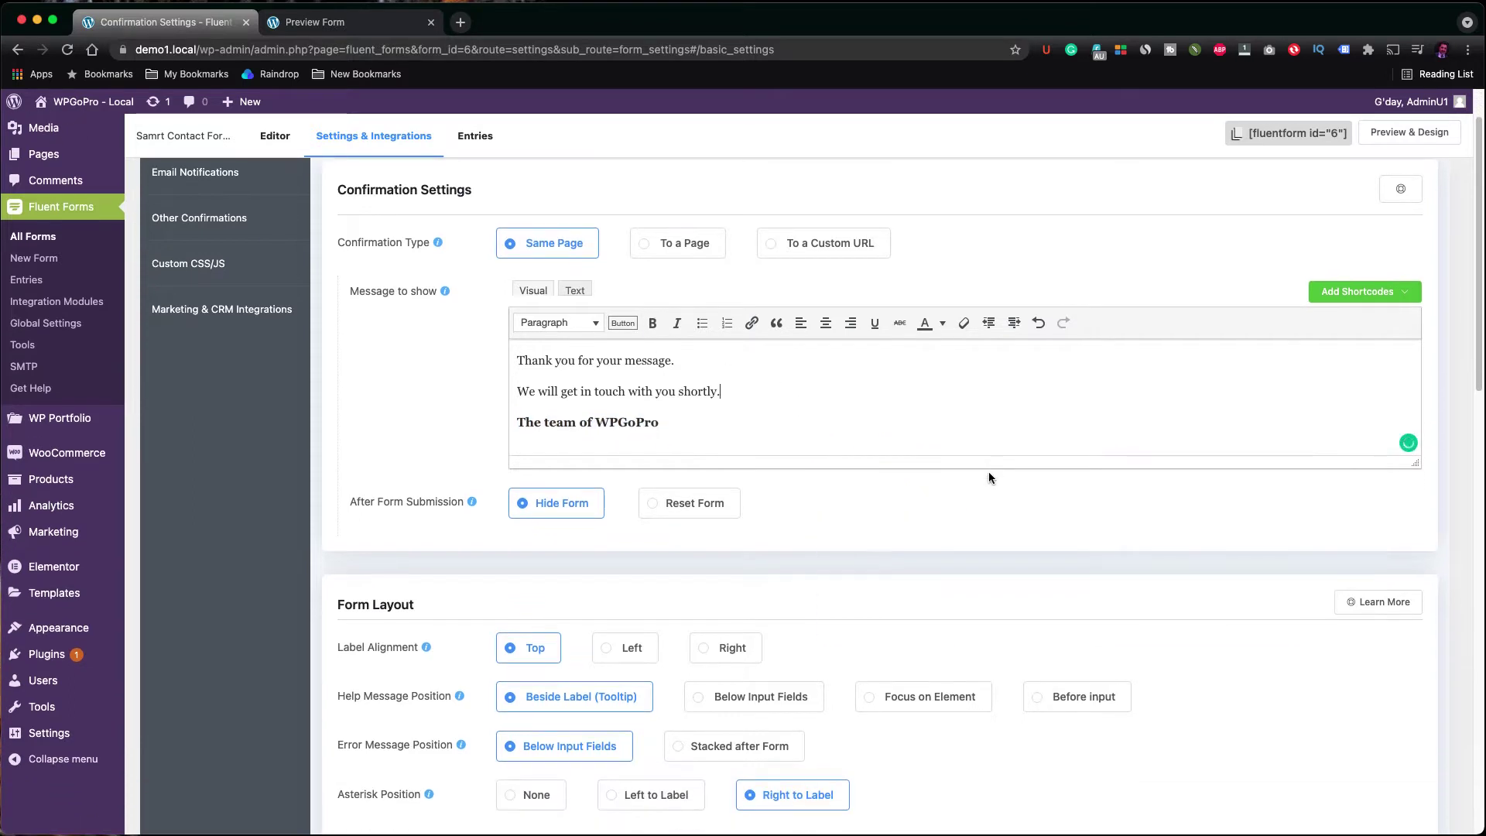
pyautogui.scroll(-1, 989, 477)
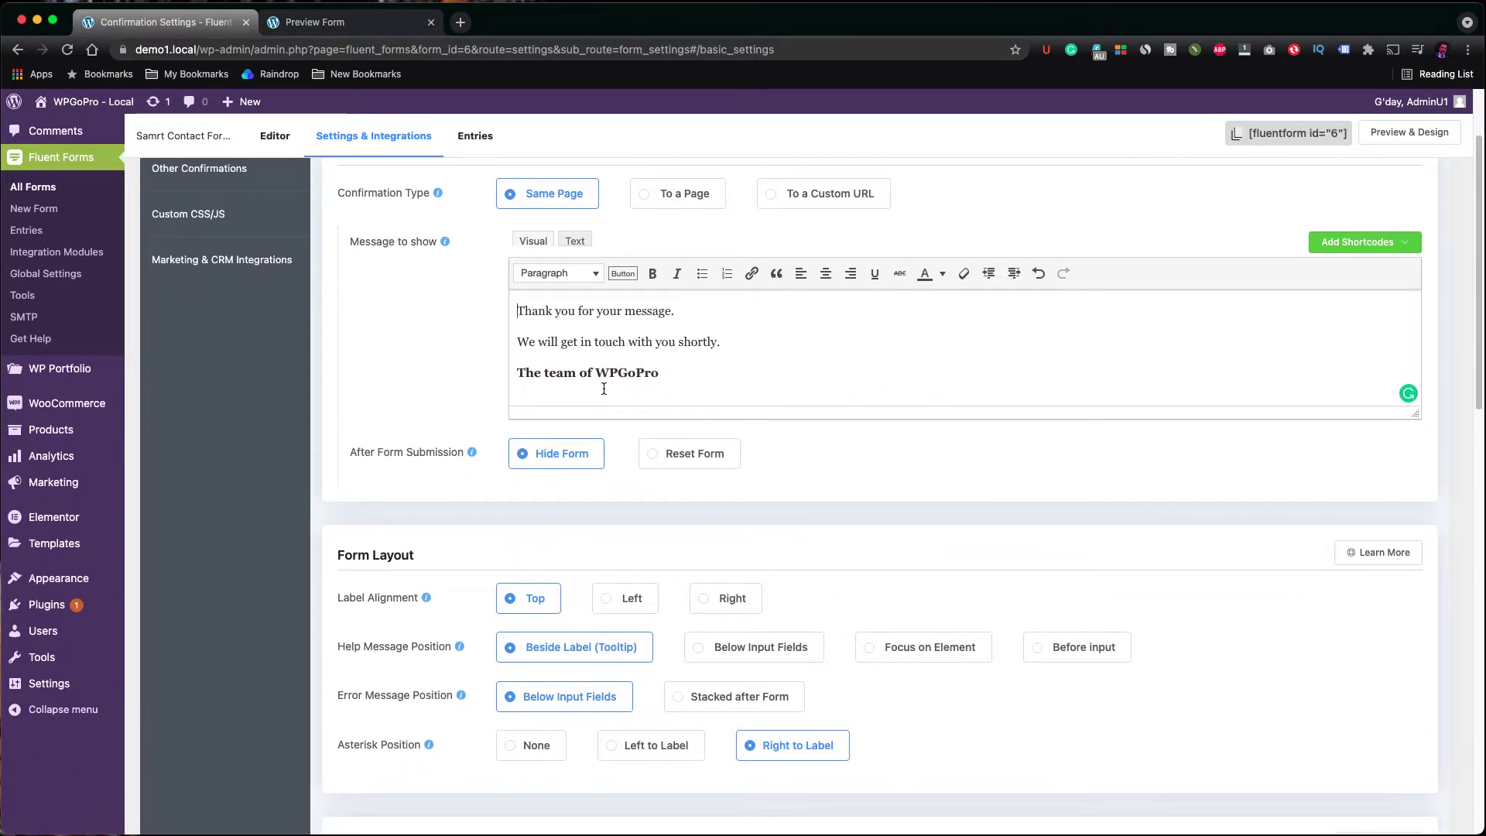
# Start the confirmation message with 'Hi' followed by the Name shortcode
pyautogui.press('Return')
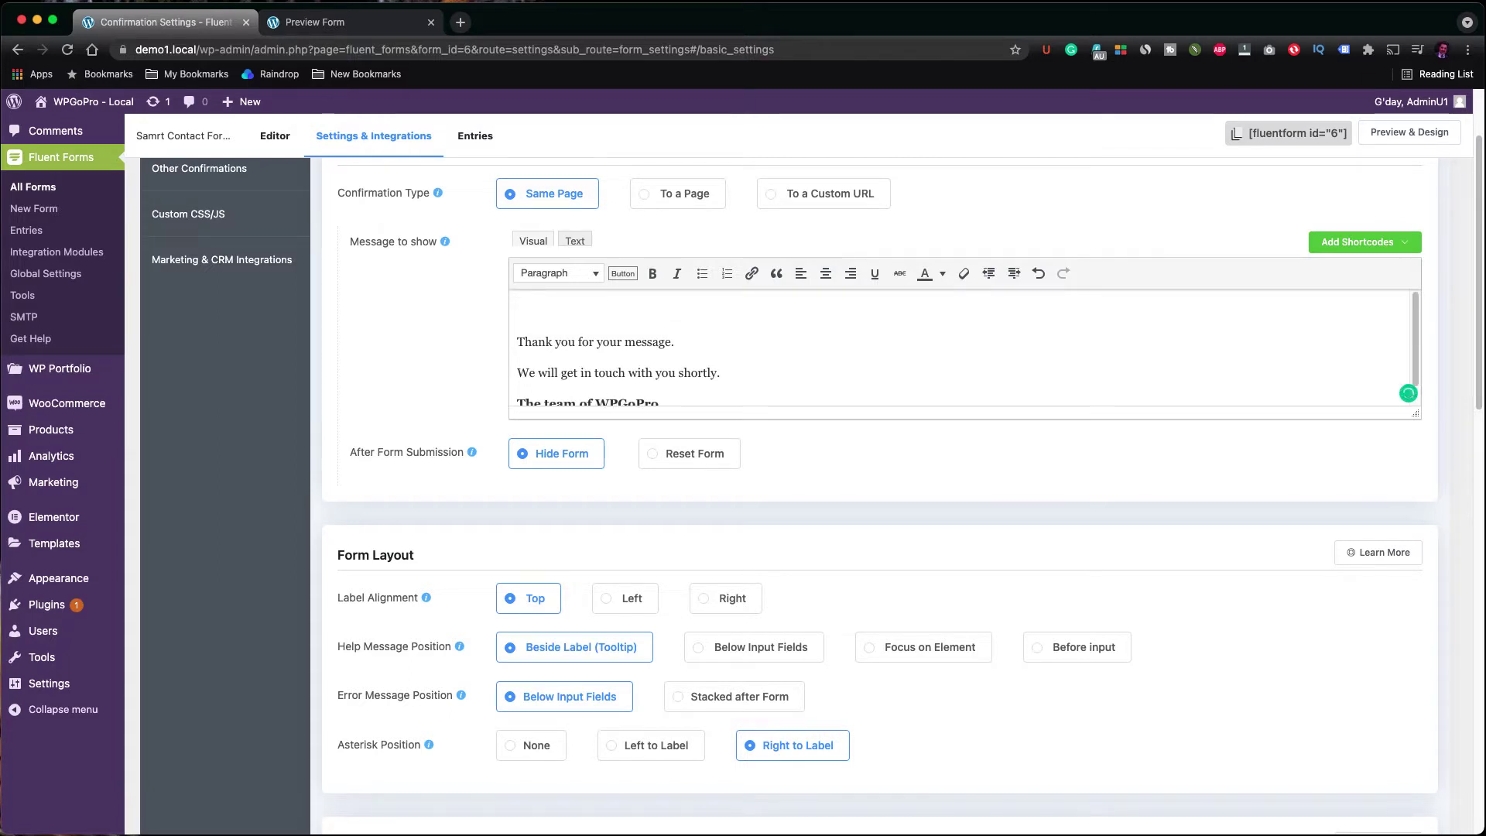
pyautogui.write('Hi')
pyautogui.click(1393, 241)
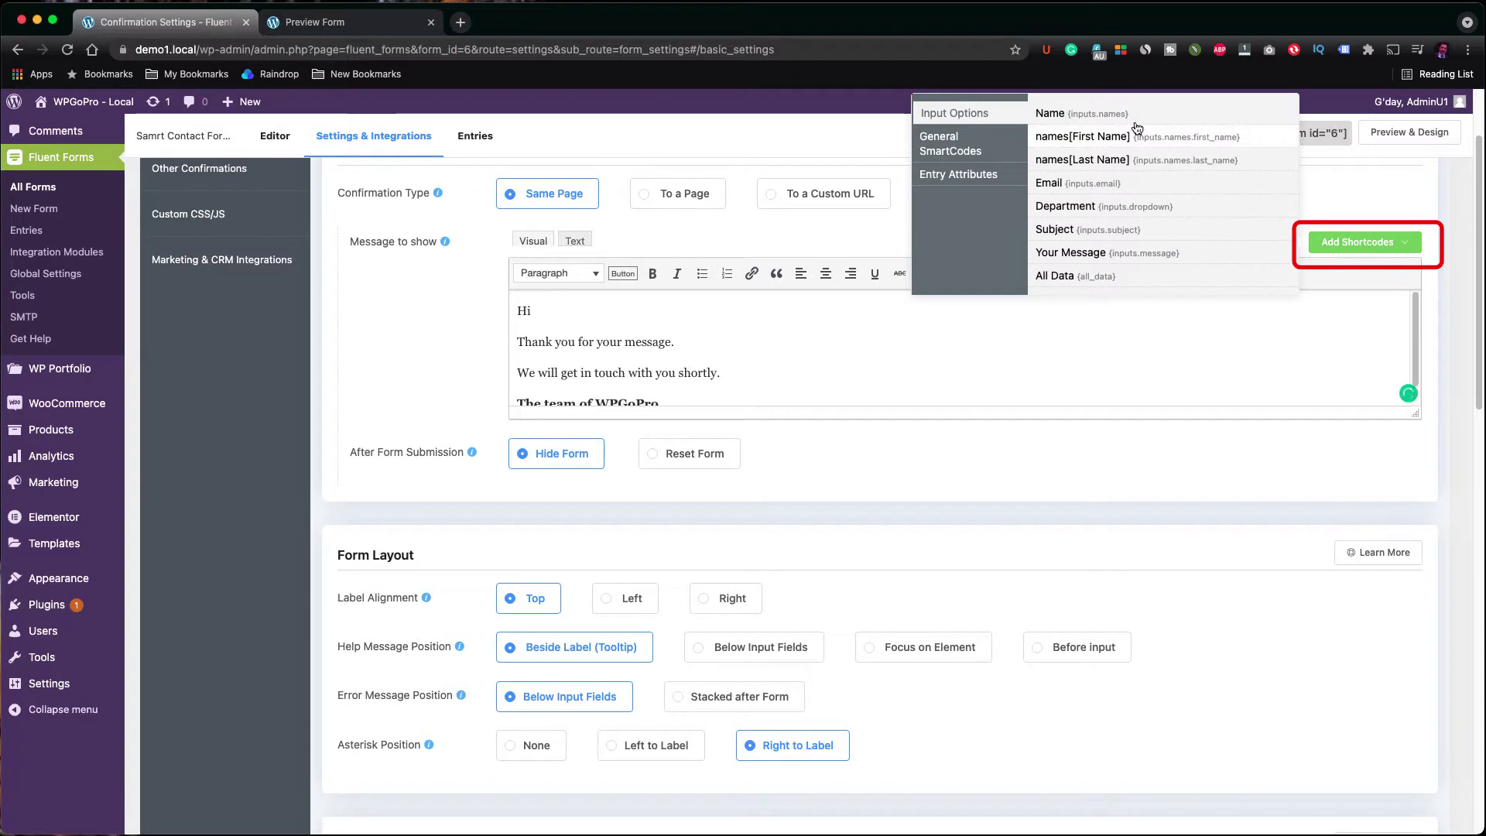
pyautogui.click(1105, 118)
pyautogui.scroll(-3, 332, 403)
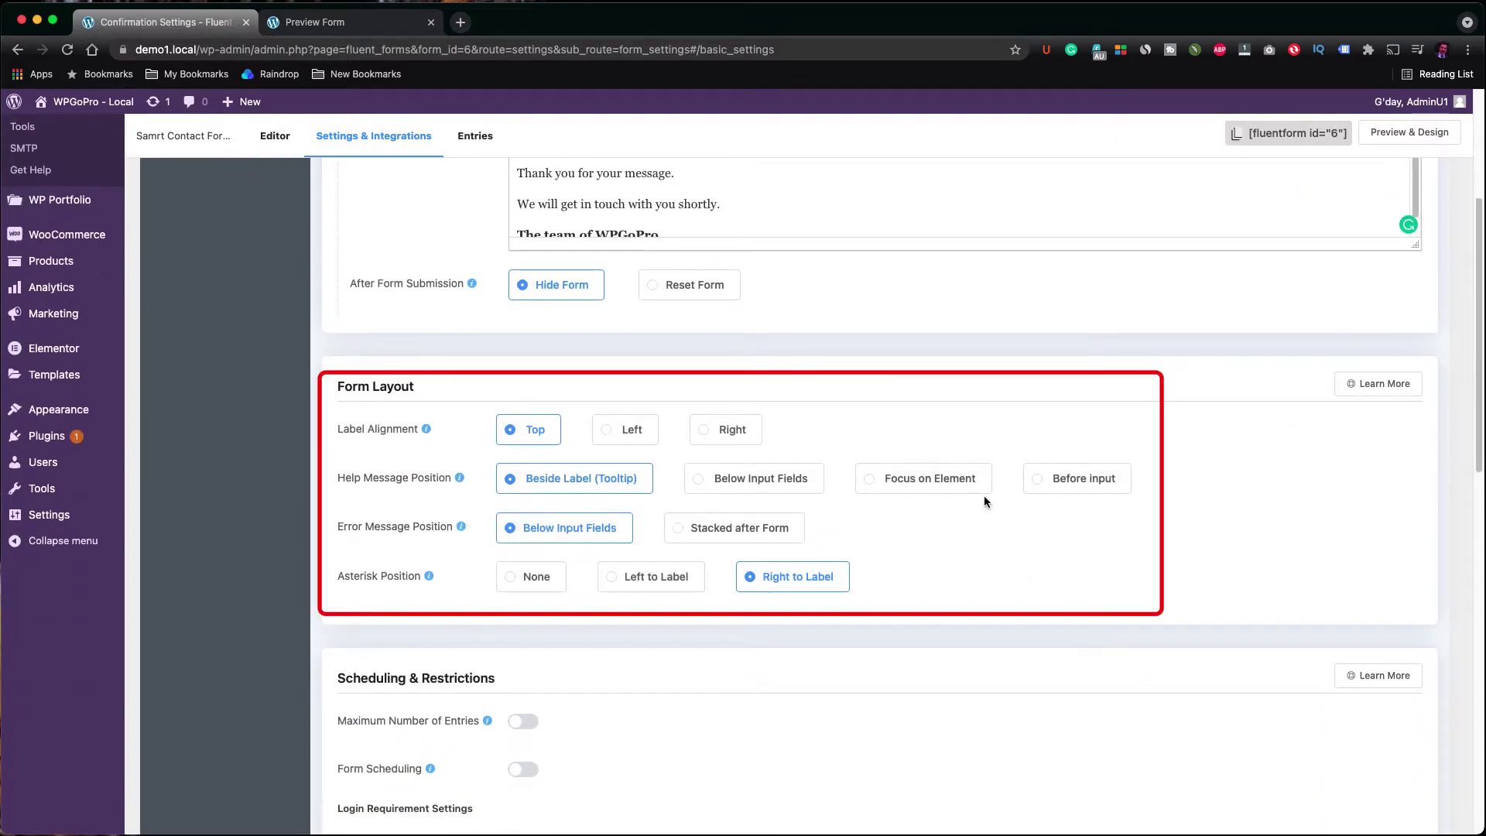
pyautogui.scroll(-5, 810, 601)
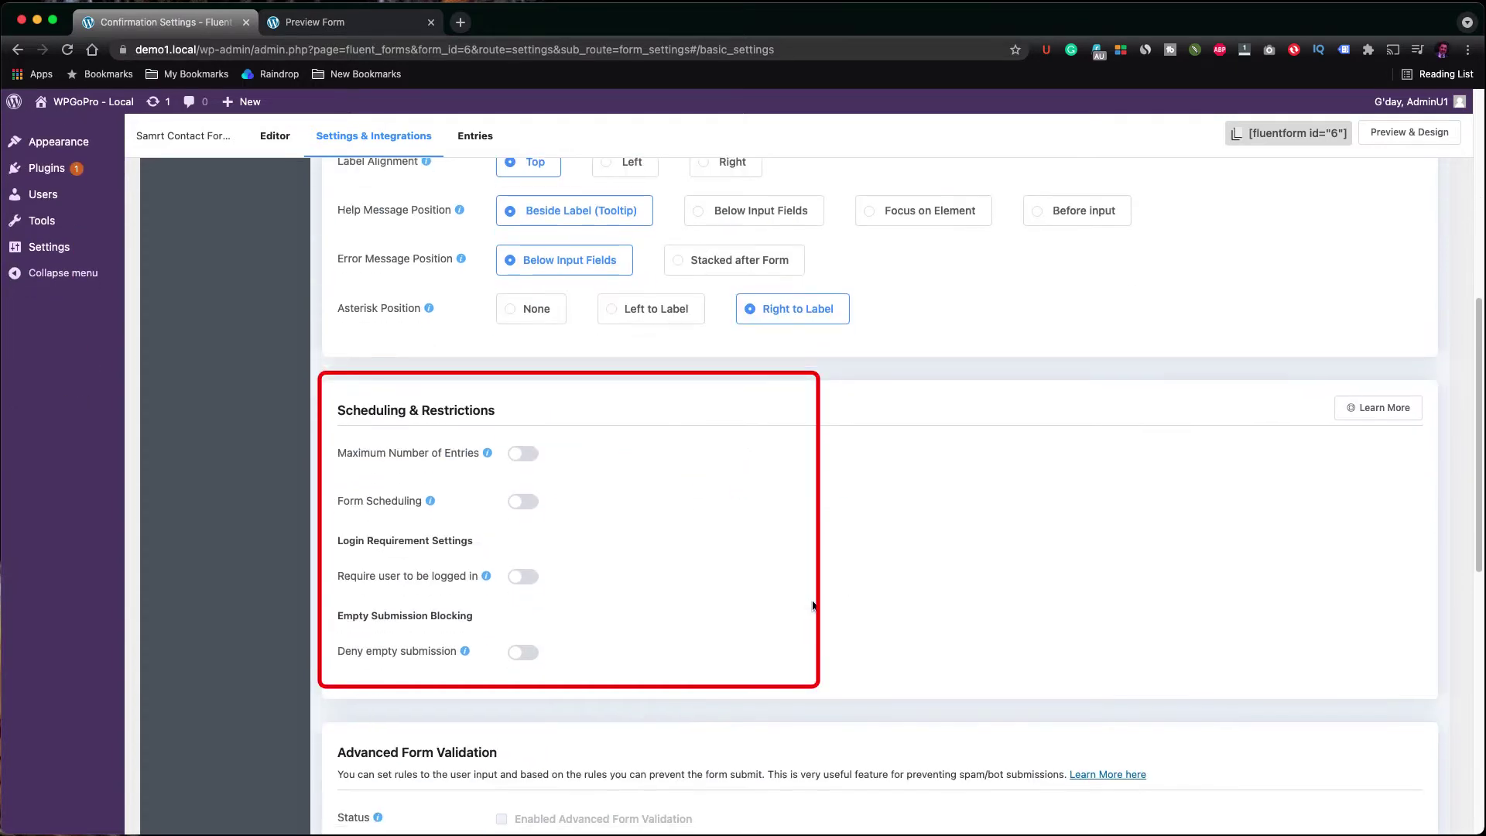
pyautogui.scroll(-2, 907, 549)
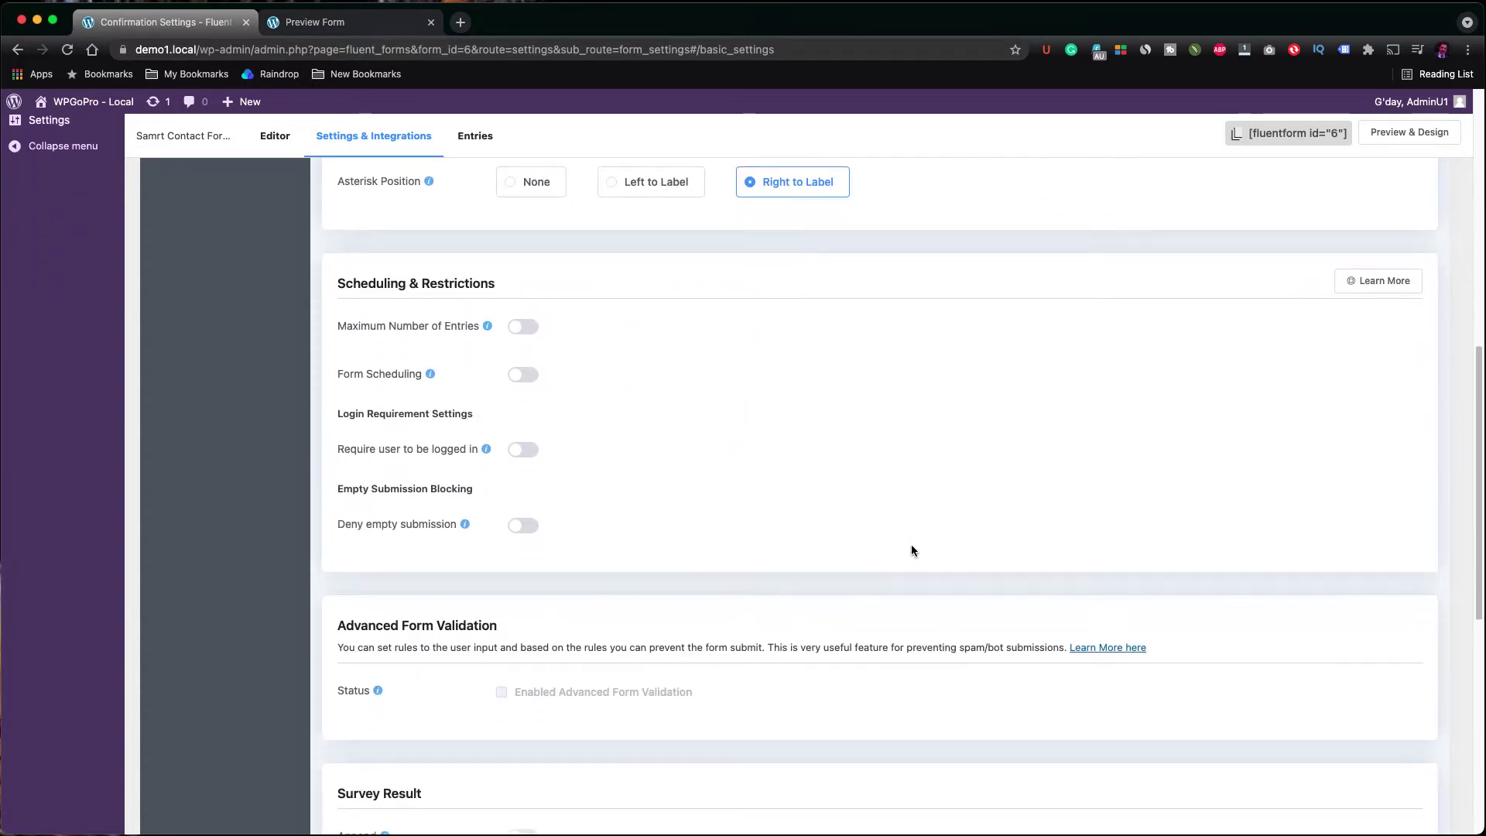
pyautogui.scroll(-1, 912, 550)
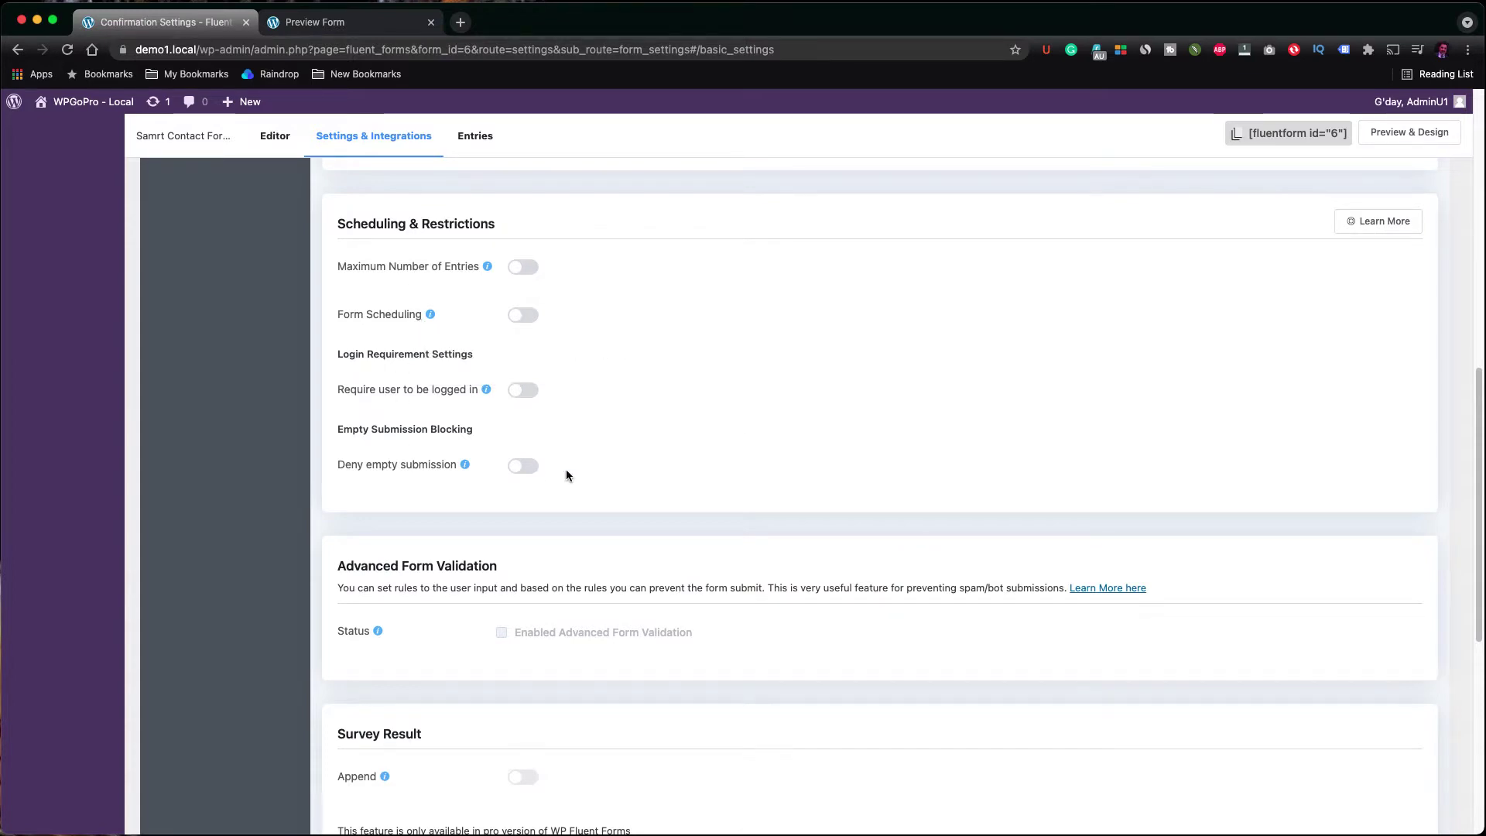
pyautogui.scroll(-7, 860, 438)
# Save the settings, copy the form 6 shortcode, and start a new page titled Contact
pyautogui.click(1377, 766)
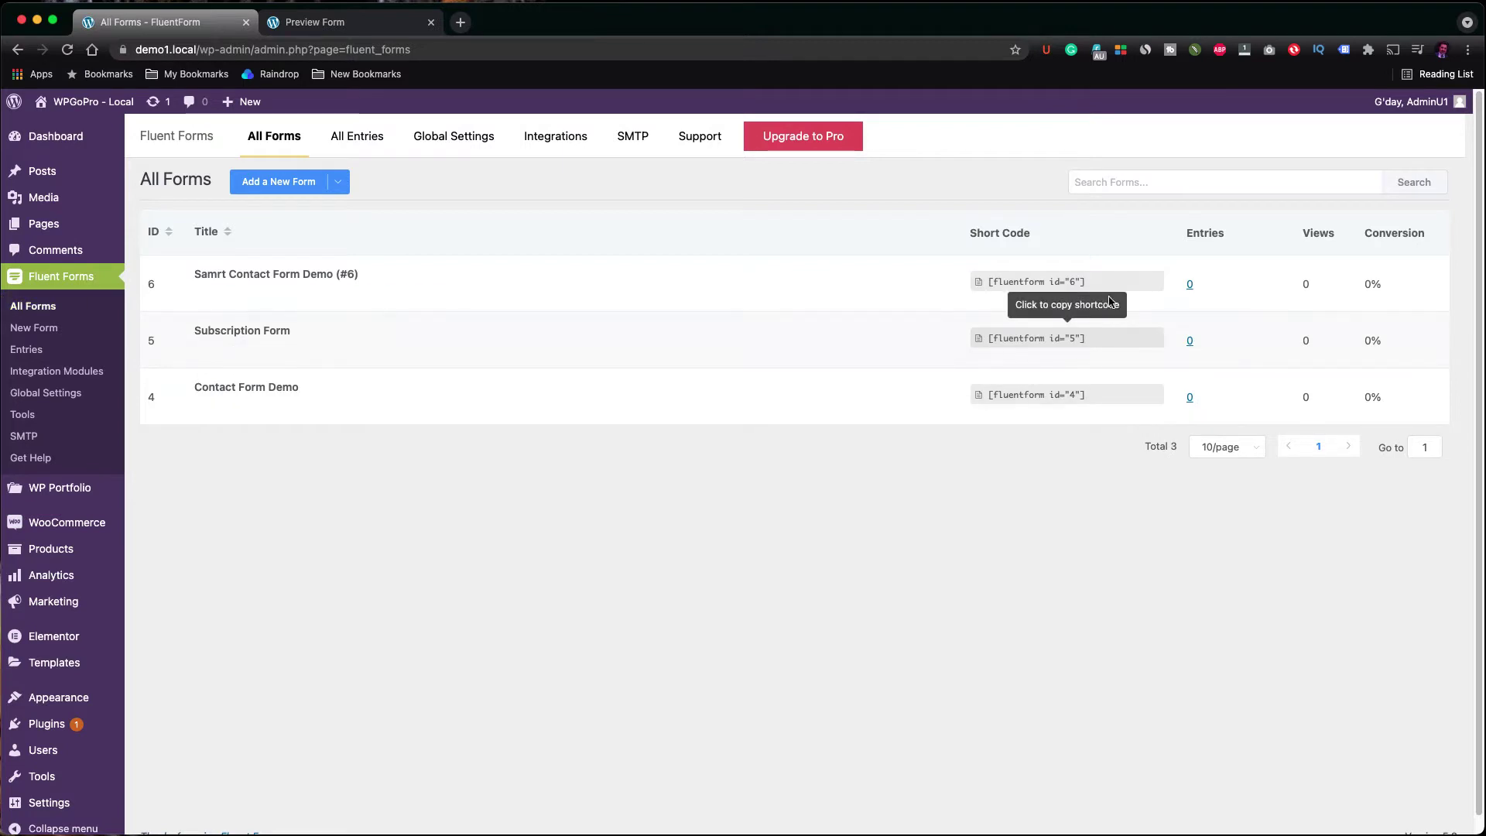
pyautogui.click(1090, 284)
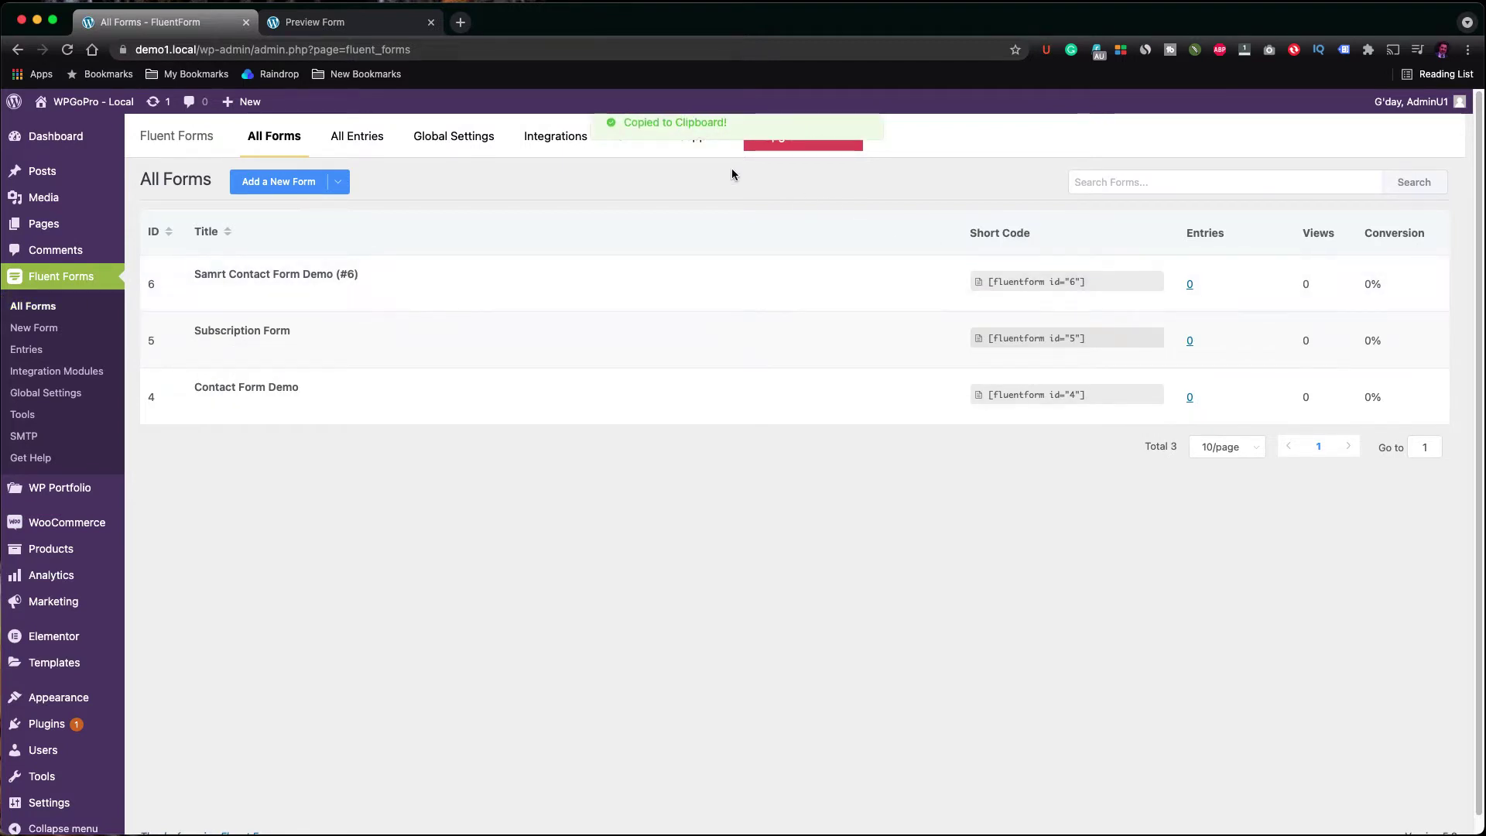
pyautogui.moveTo(47, 224)
pyautogui.click(145, 228)
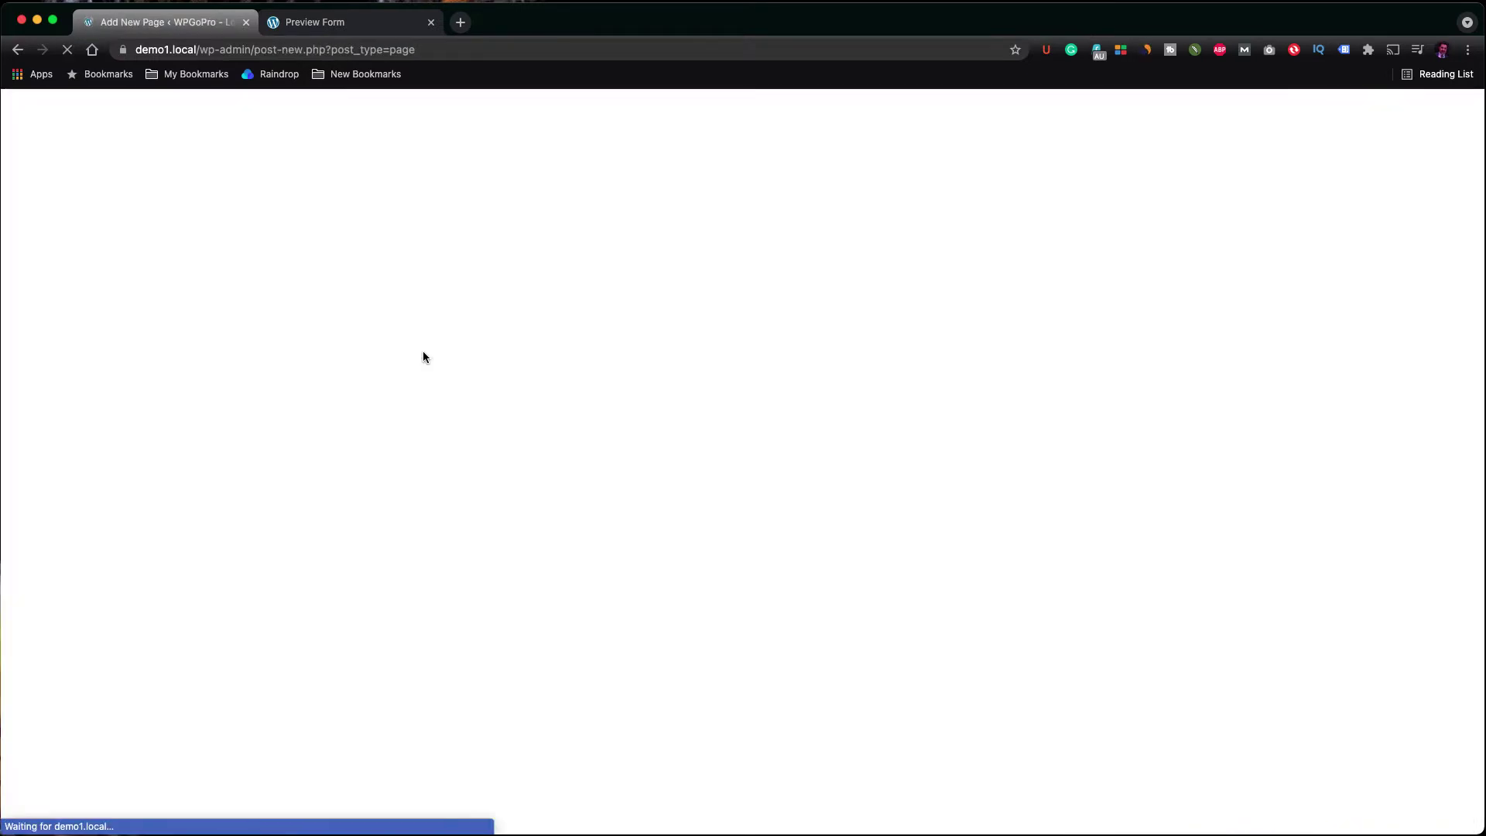
pyautogui.write('Contact')
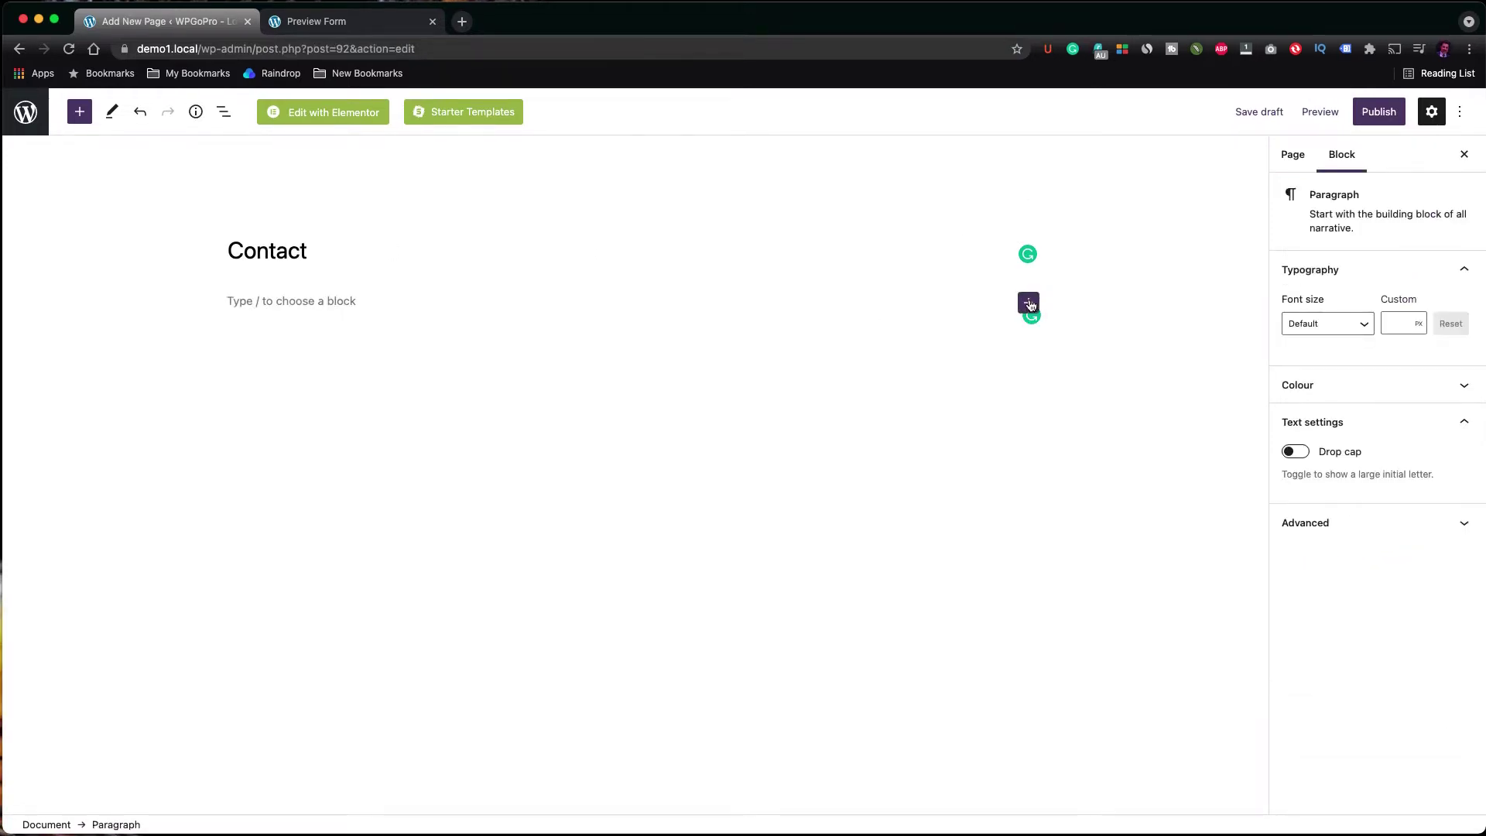
# Add a Shortcode block with [fluentform id="6"], publish the page, and view it
pyautogui.click(1021, 303)
pyautogui.write('short')
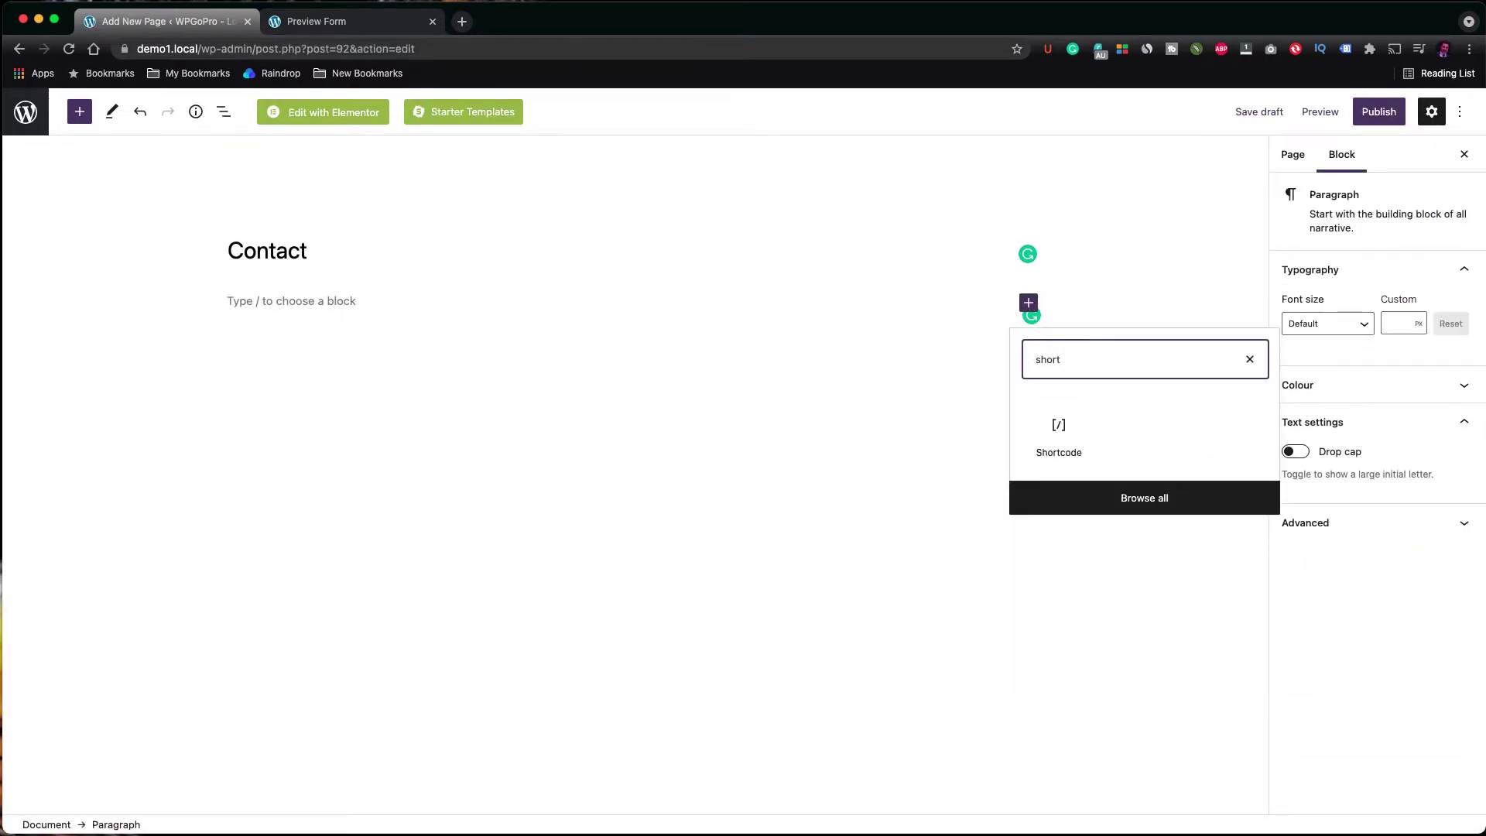
pyautogui.click(1068, 430)
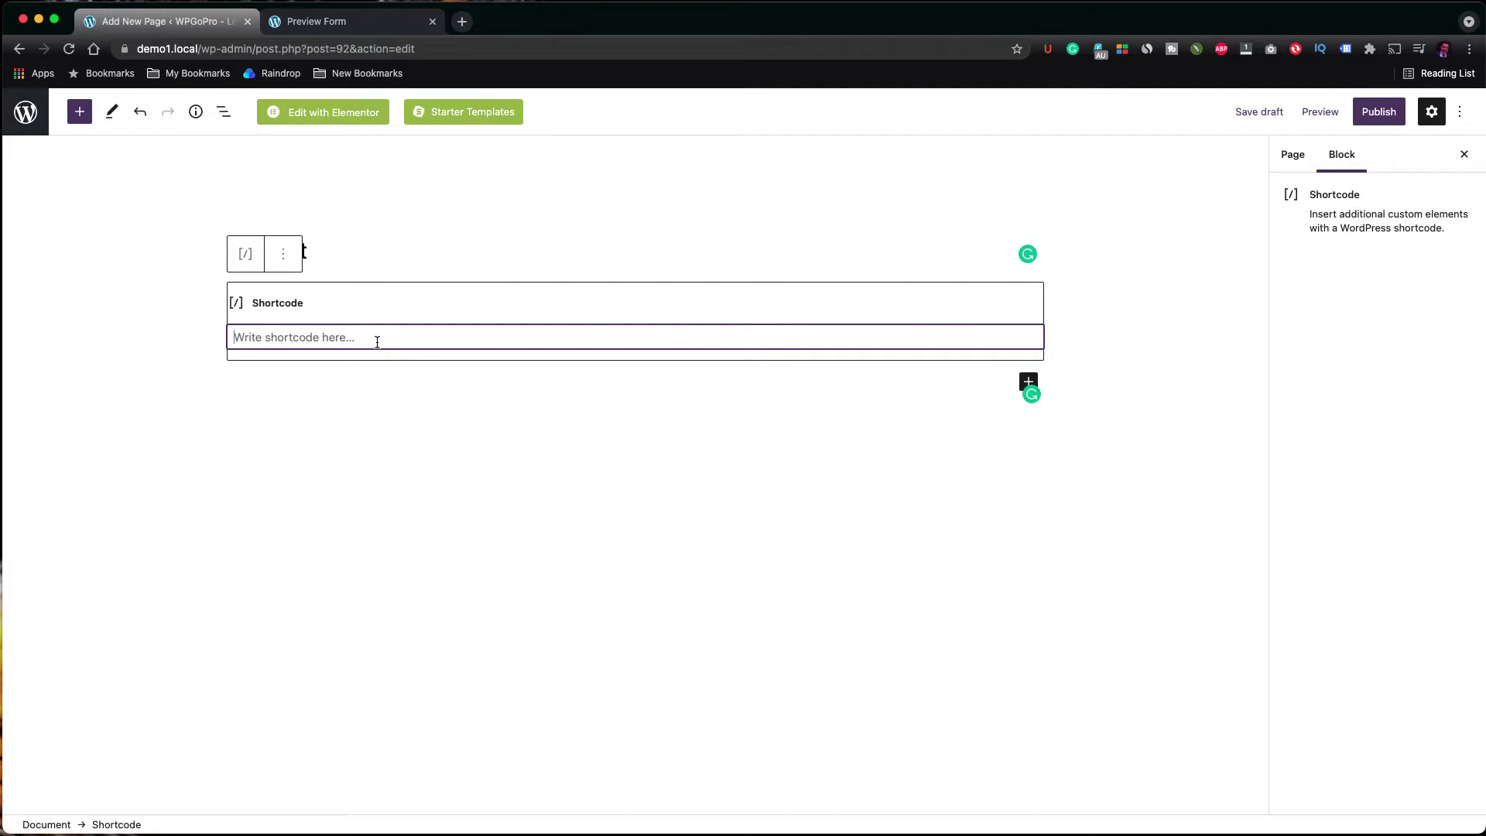
pyautogui.press('super+v')
pyautogui.click(420, 397)
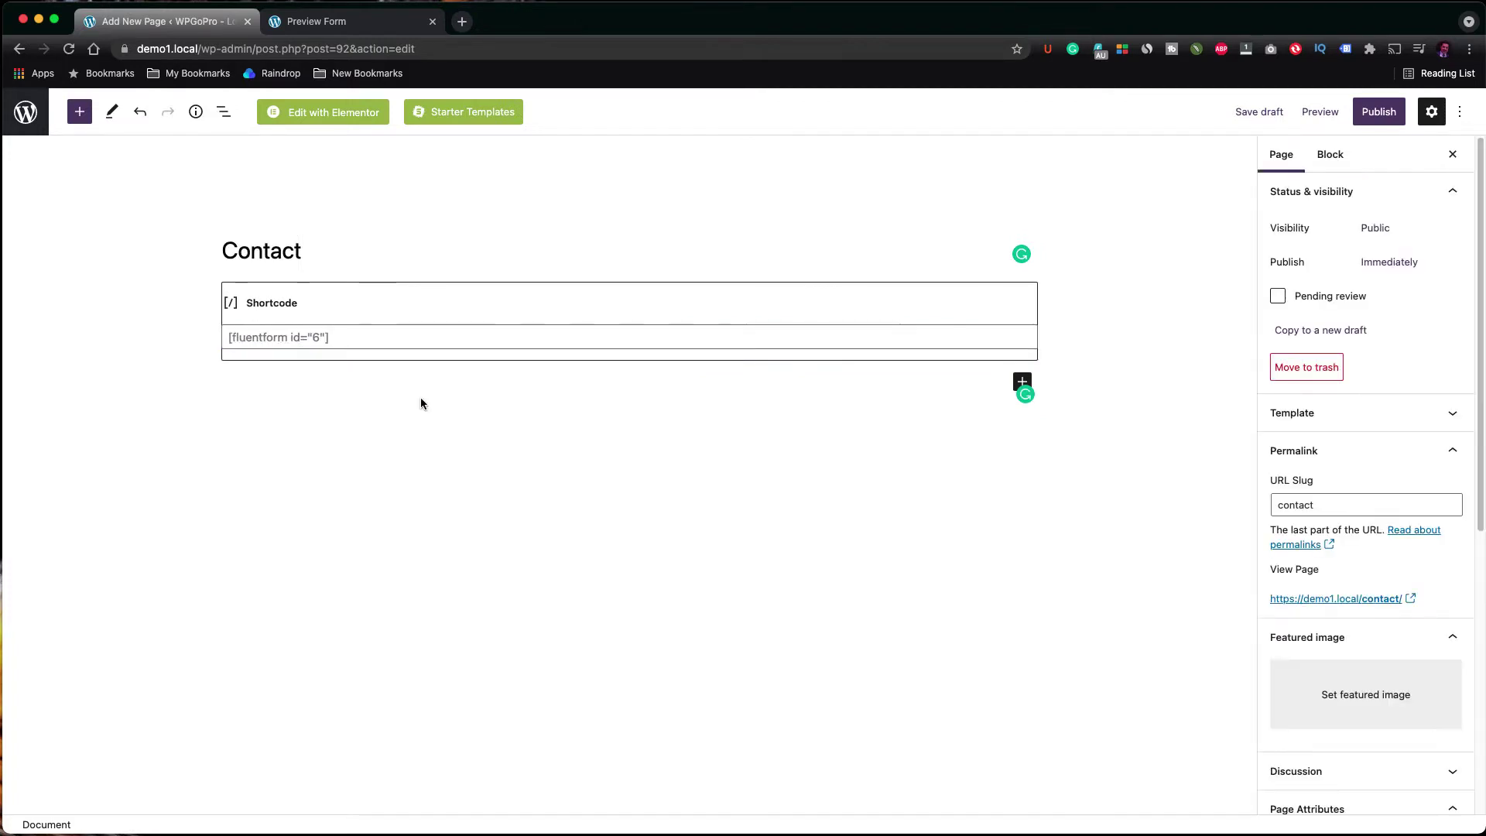
pyautogui.click(1360, 118)
pyautogui.click(1360, 118)
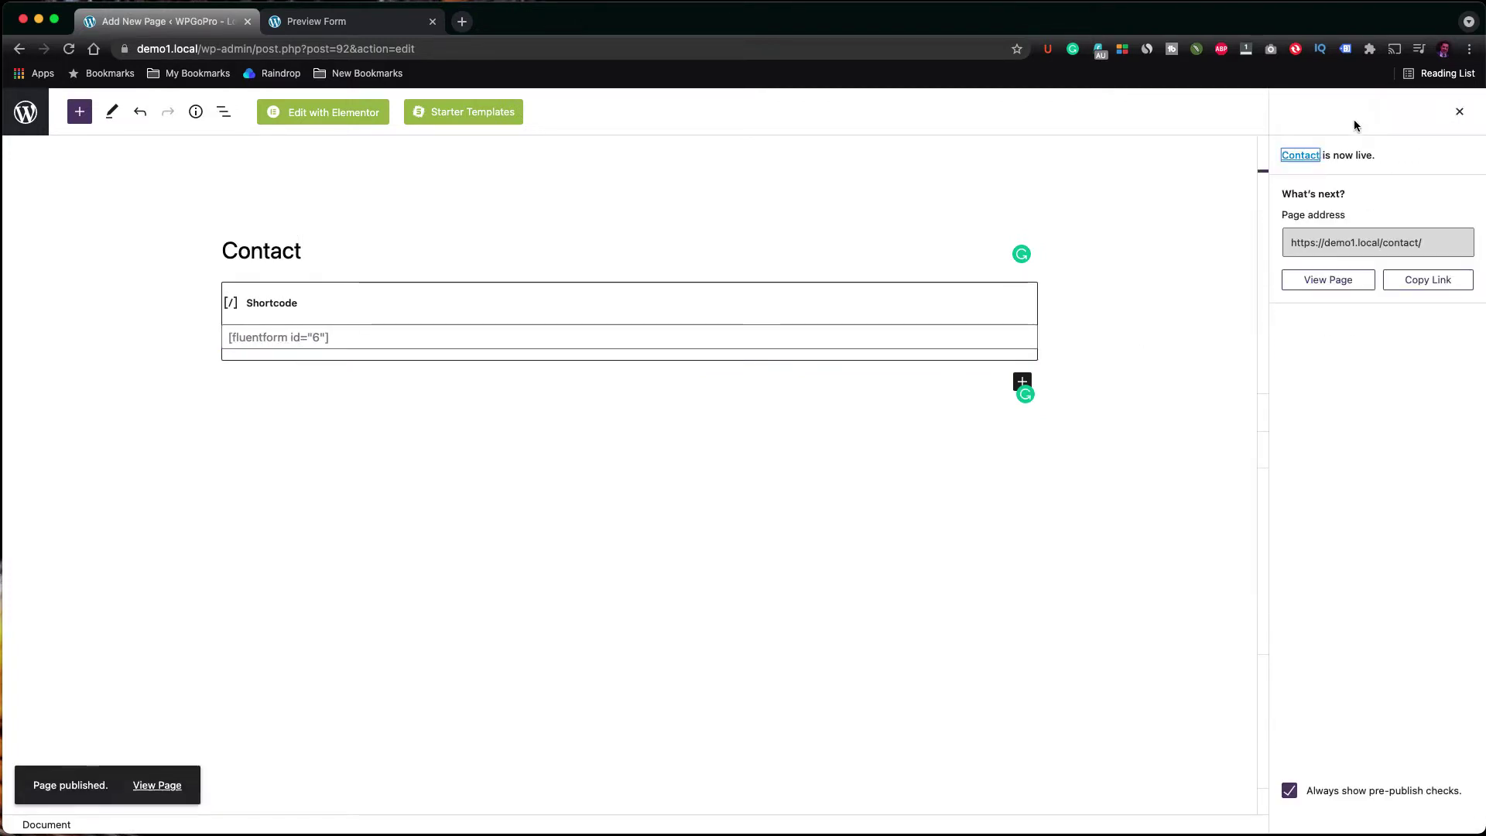
pyautogui.click(1328, 282)
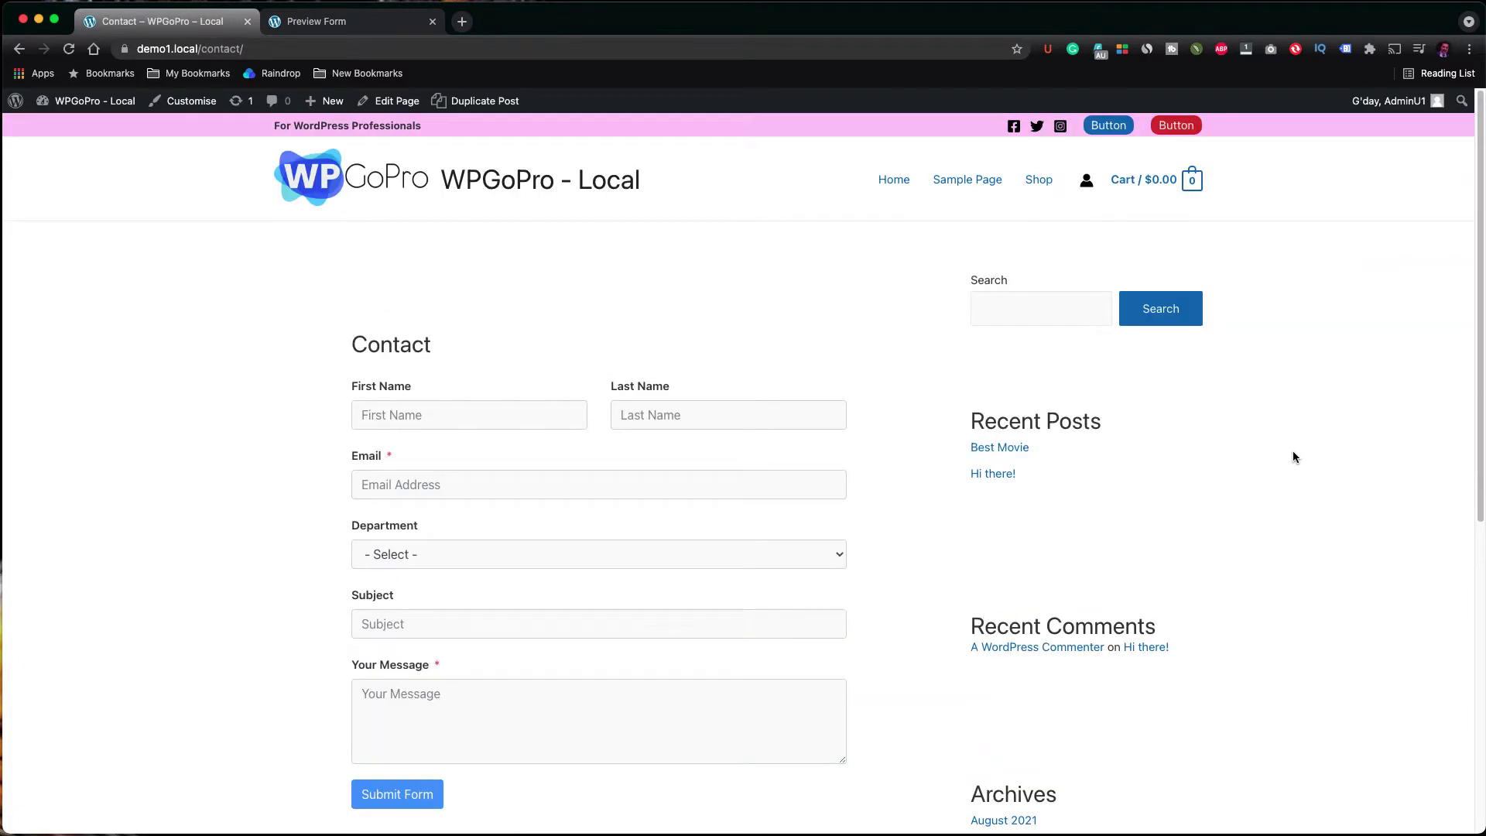
# Enter the submitter's first and last name, and autofill the email and Sales department
pyautogui.scroll(-5, 1292, 456)
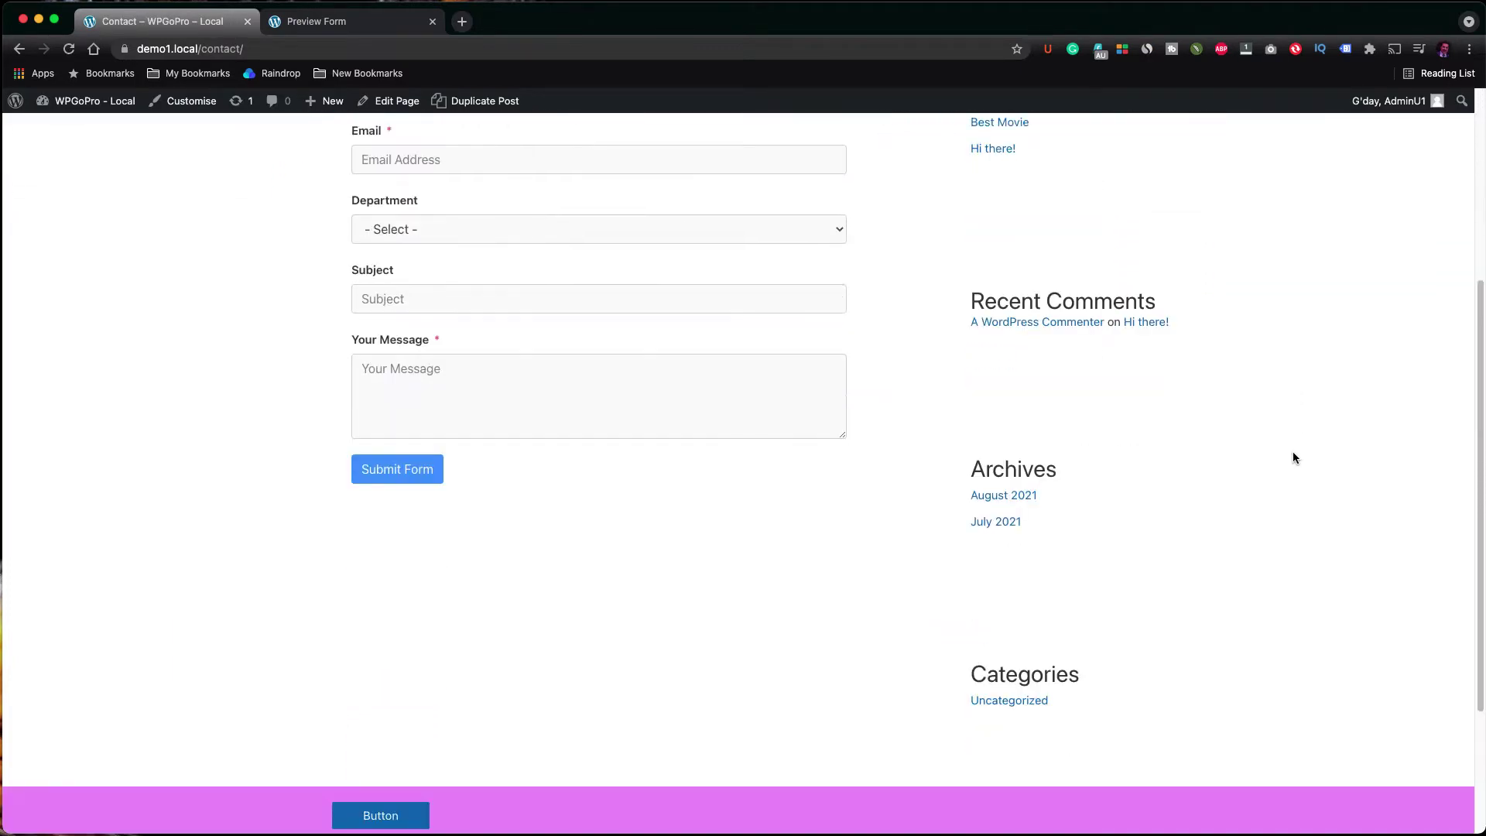
pyautogui.scroll(5, 1290, 452)
pyautogui.click(514, 407)
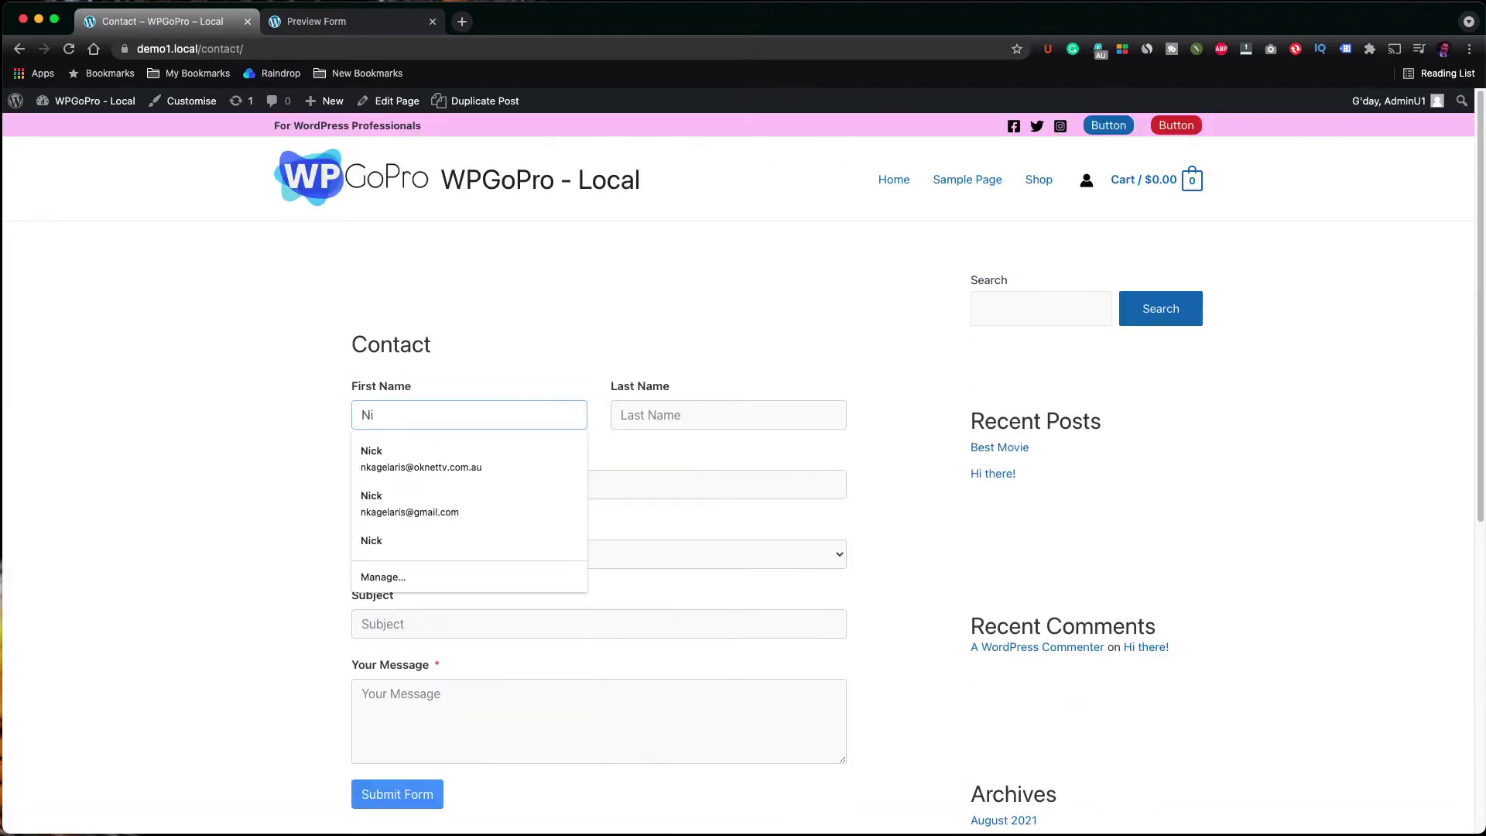
pyautogui.press('Tab')
pyautogui.press('Tab')
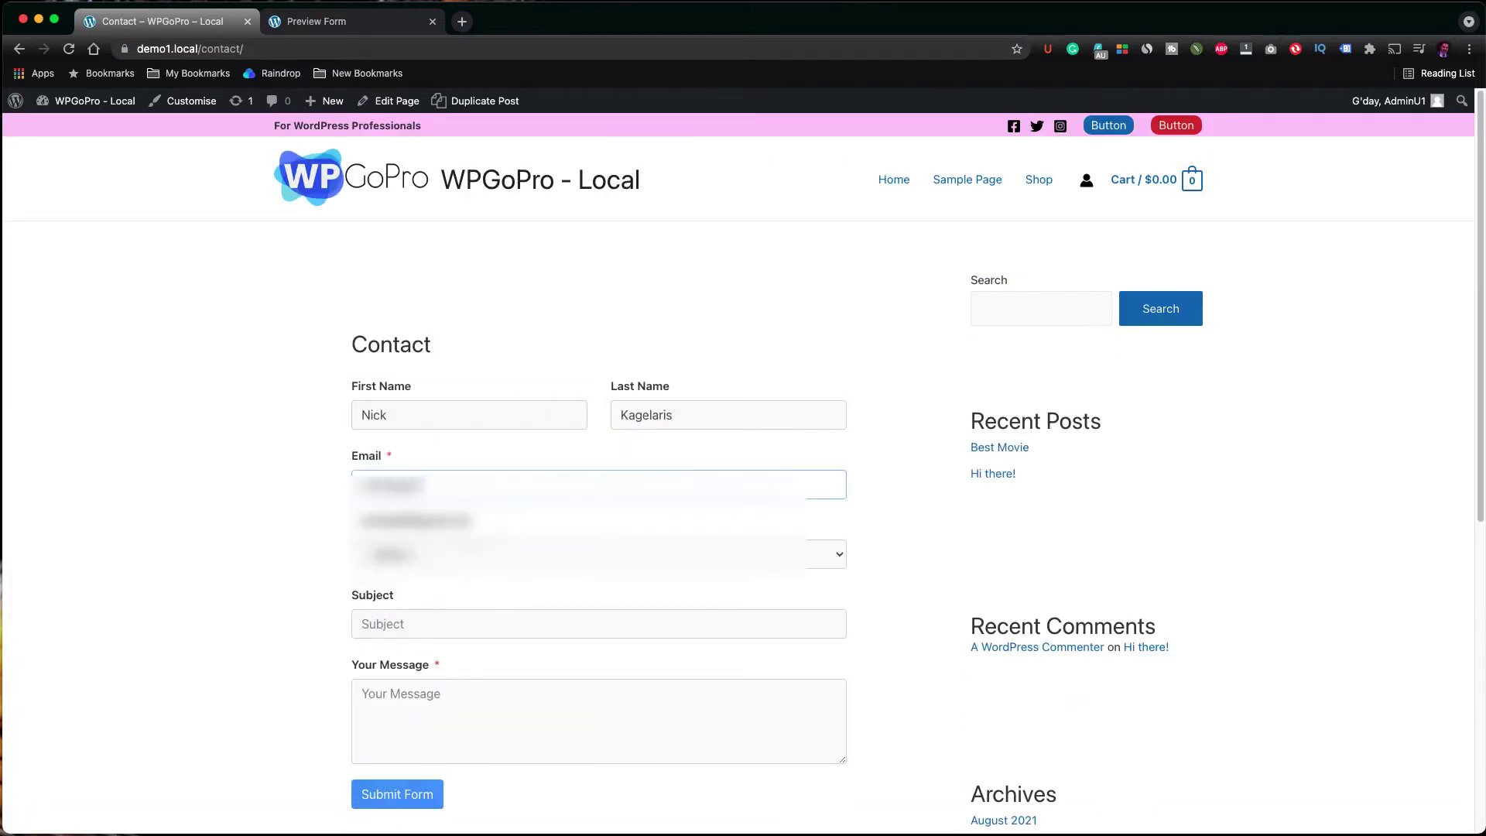
pyautogui.press('Down')
pyautogui.press('Return')
# Enter subject 'test 1' and a message asking about services, then submit the form
pyautogui.click(434, 624)
pyautogui.write('test 1')
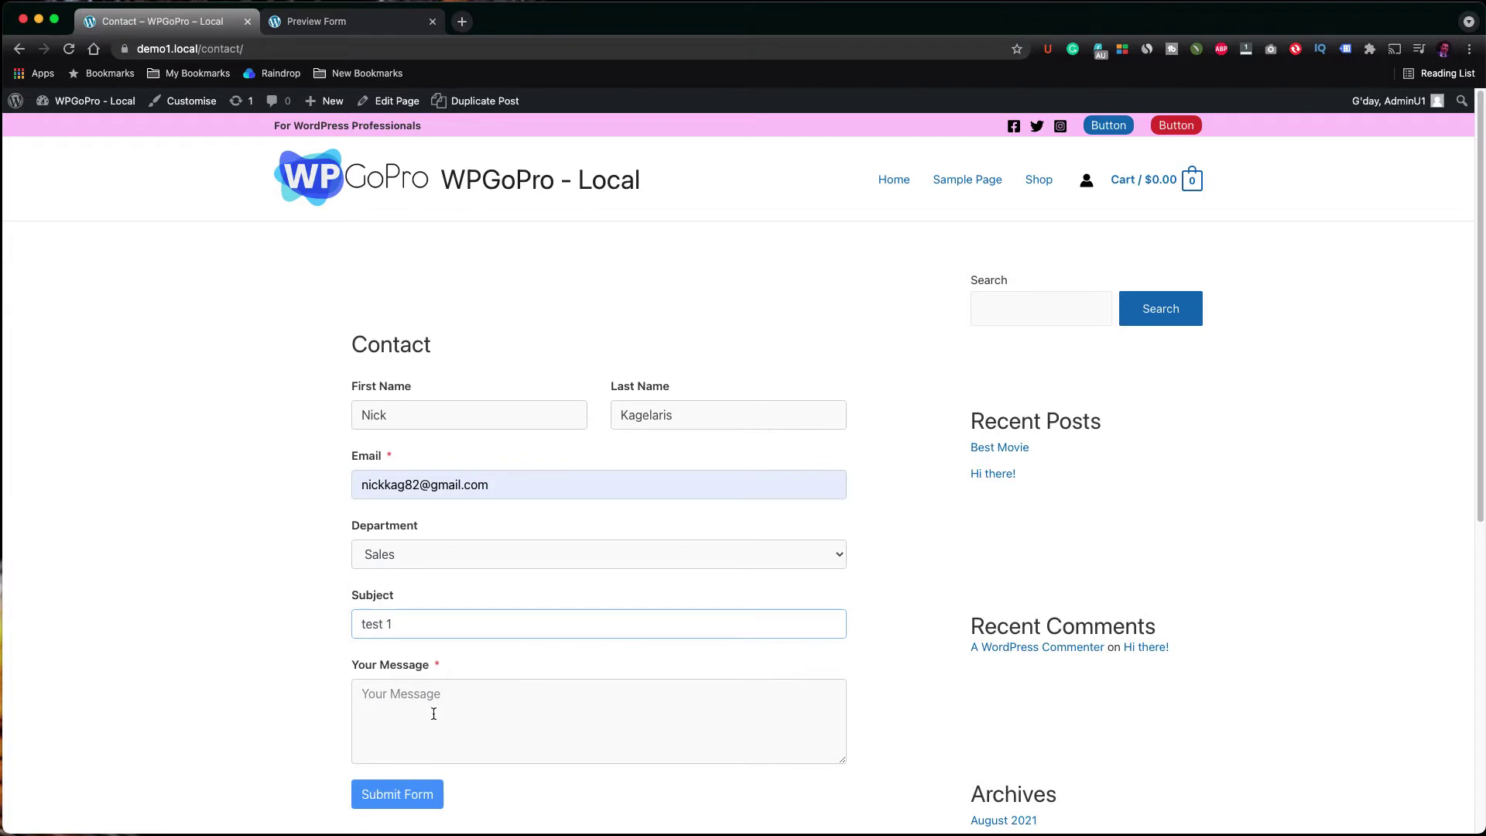
pyautogui.click(433, 713)
pyautogui.write('Hi there, ')
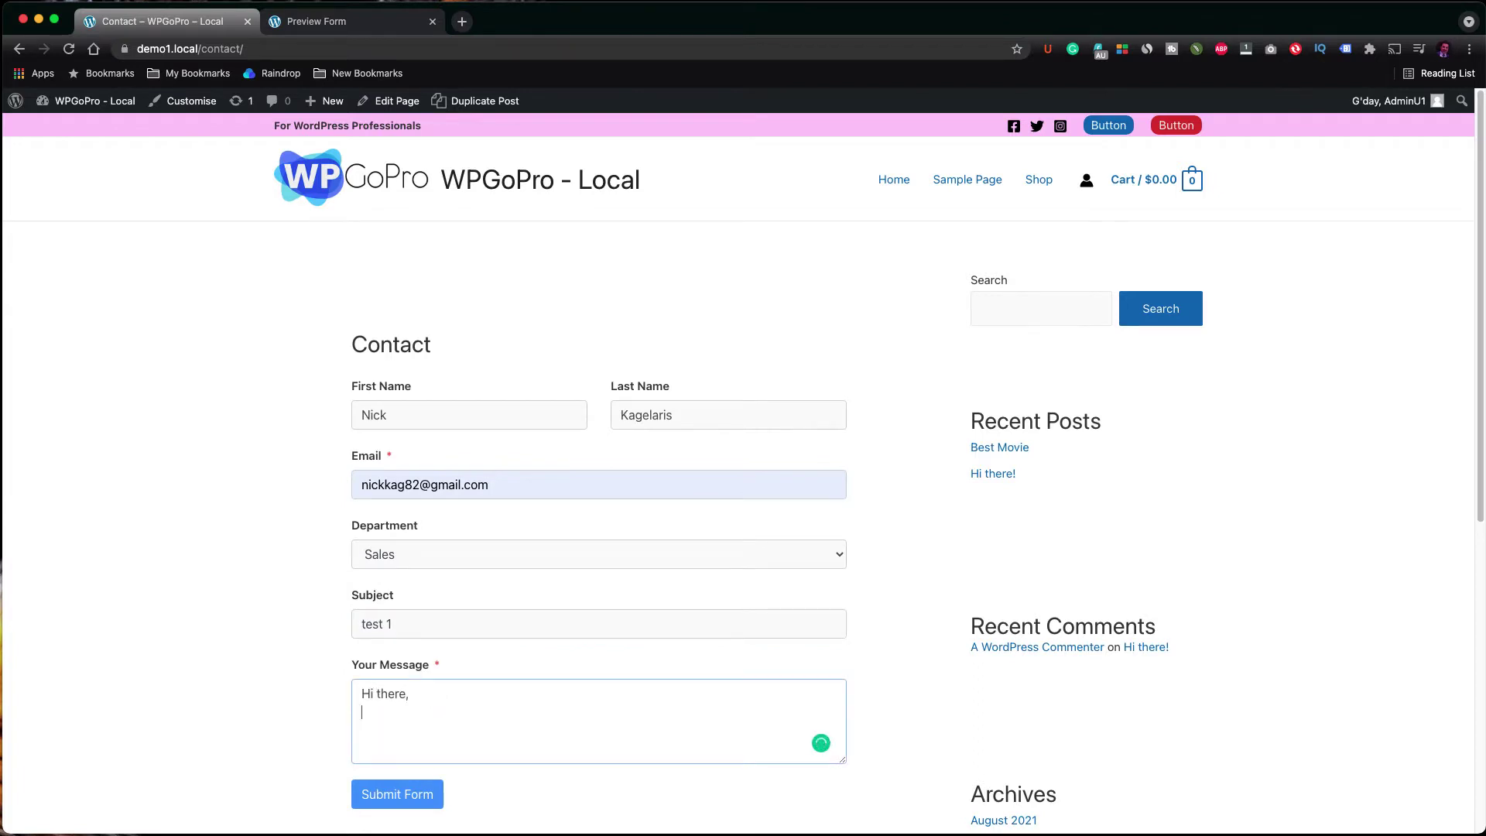
pyautogui.write('I need more information about your services.')
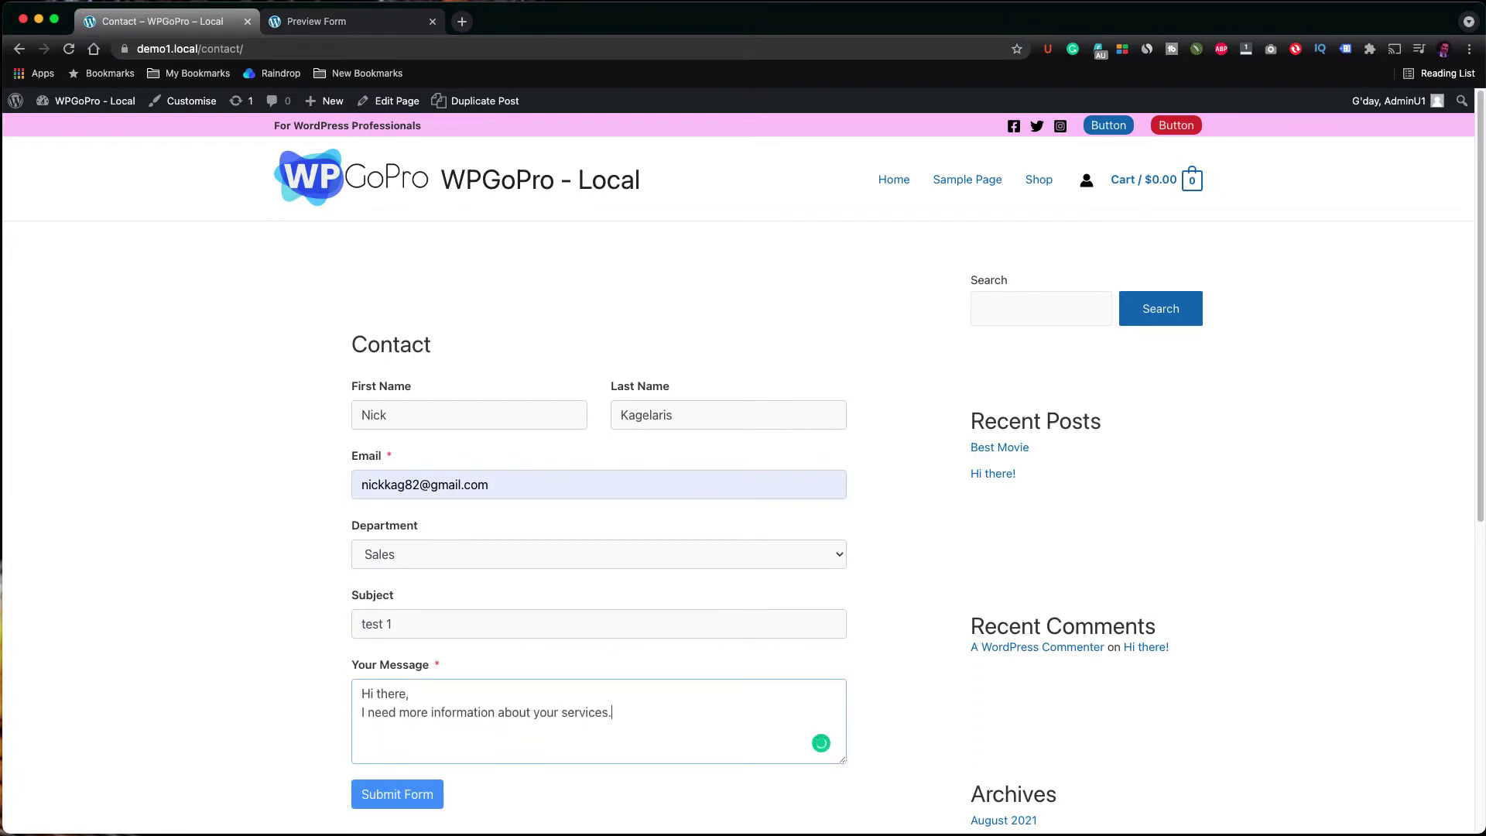
pyautogui.press('Tab')
pyautogui.click(431, 804)
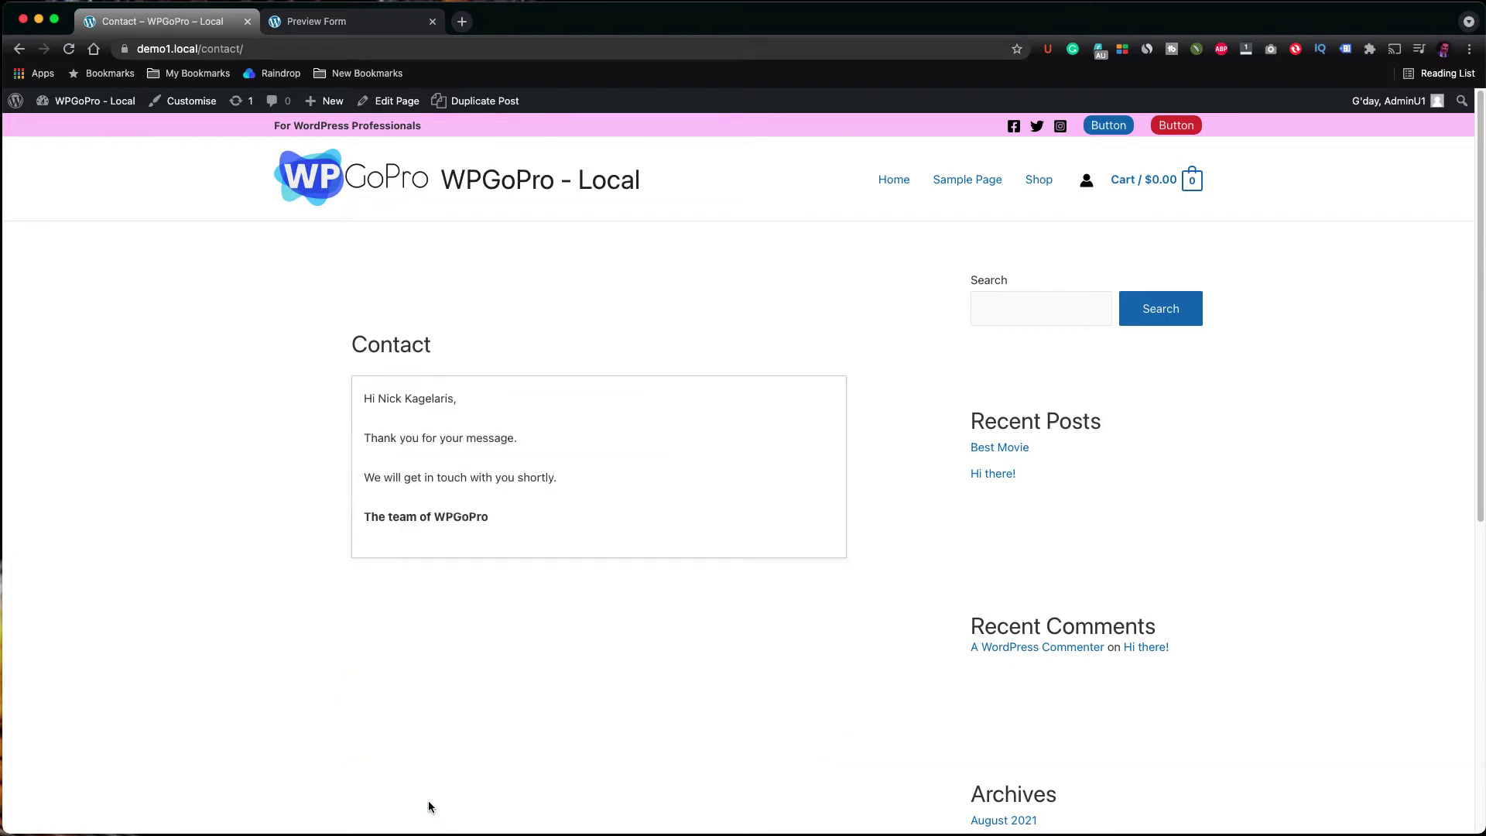
# View the first submitted entry of form 6, then return to the All Forms list
pyautogui.moveTo(109, 101)
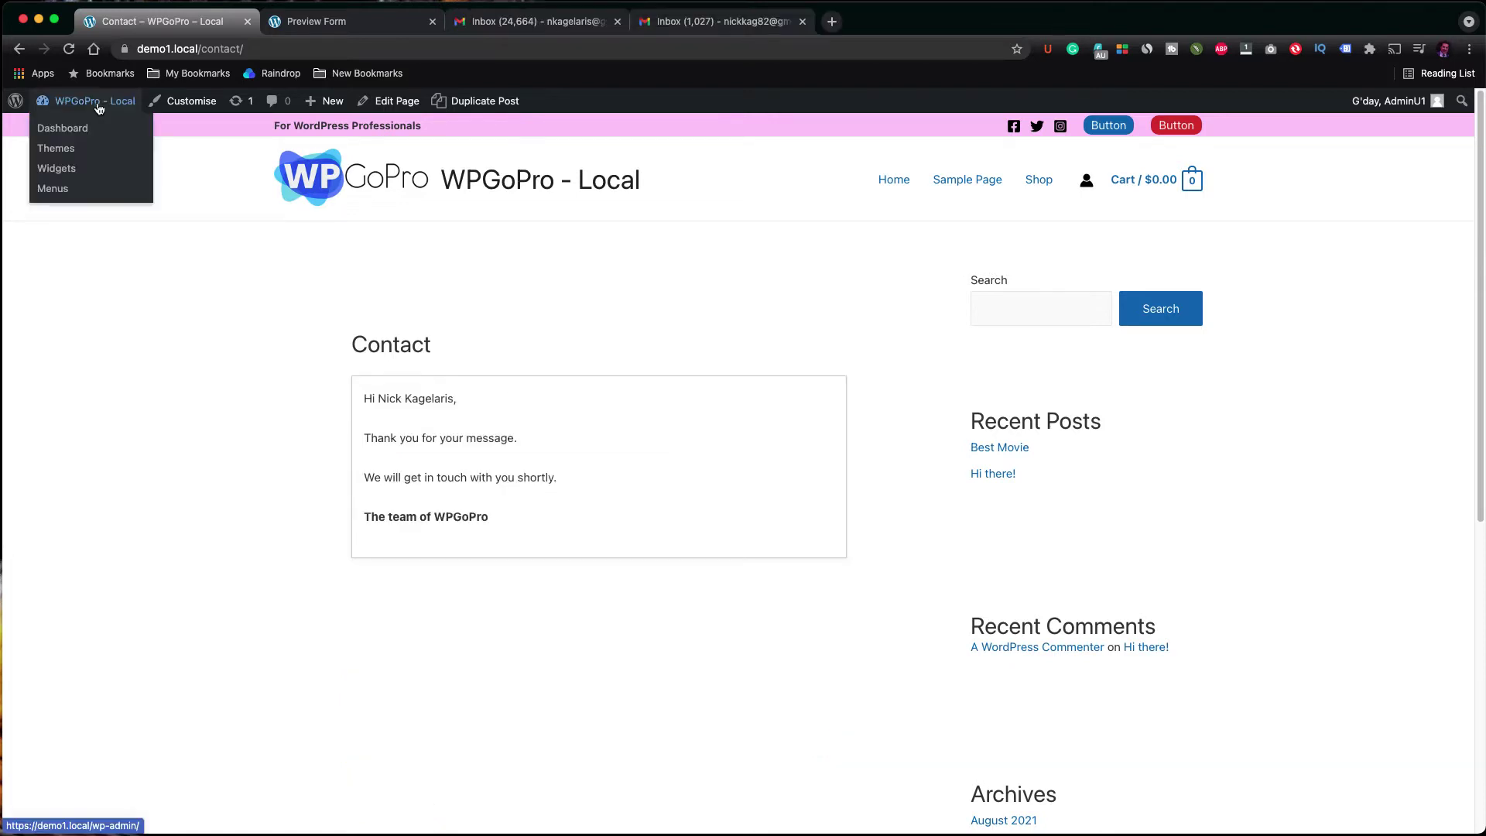
pyautogui.click(79, 134)
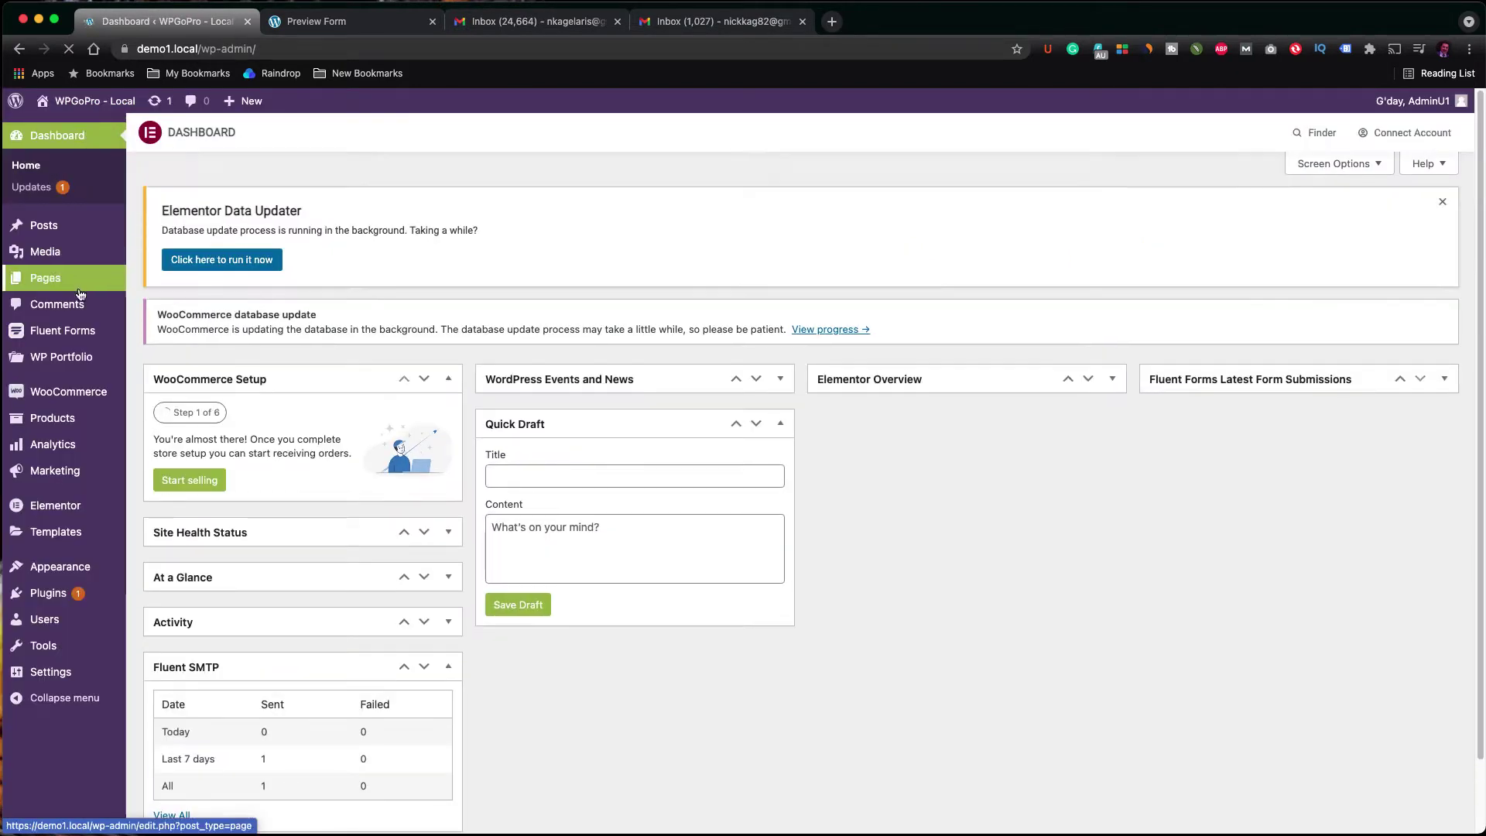
pyautogui.moveTo(78, 330)
pyautogui.click(167, 336)
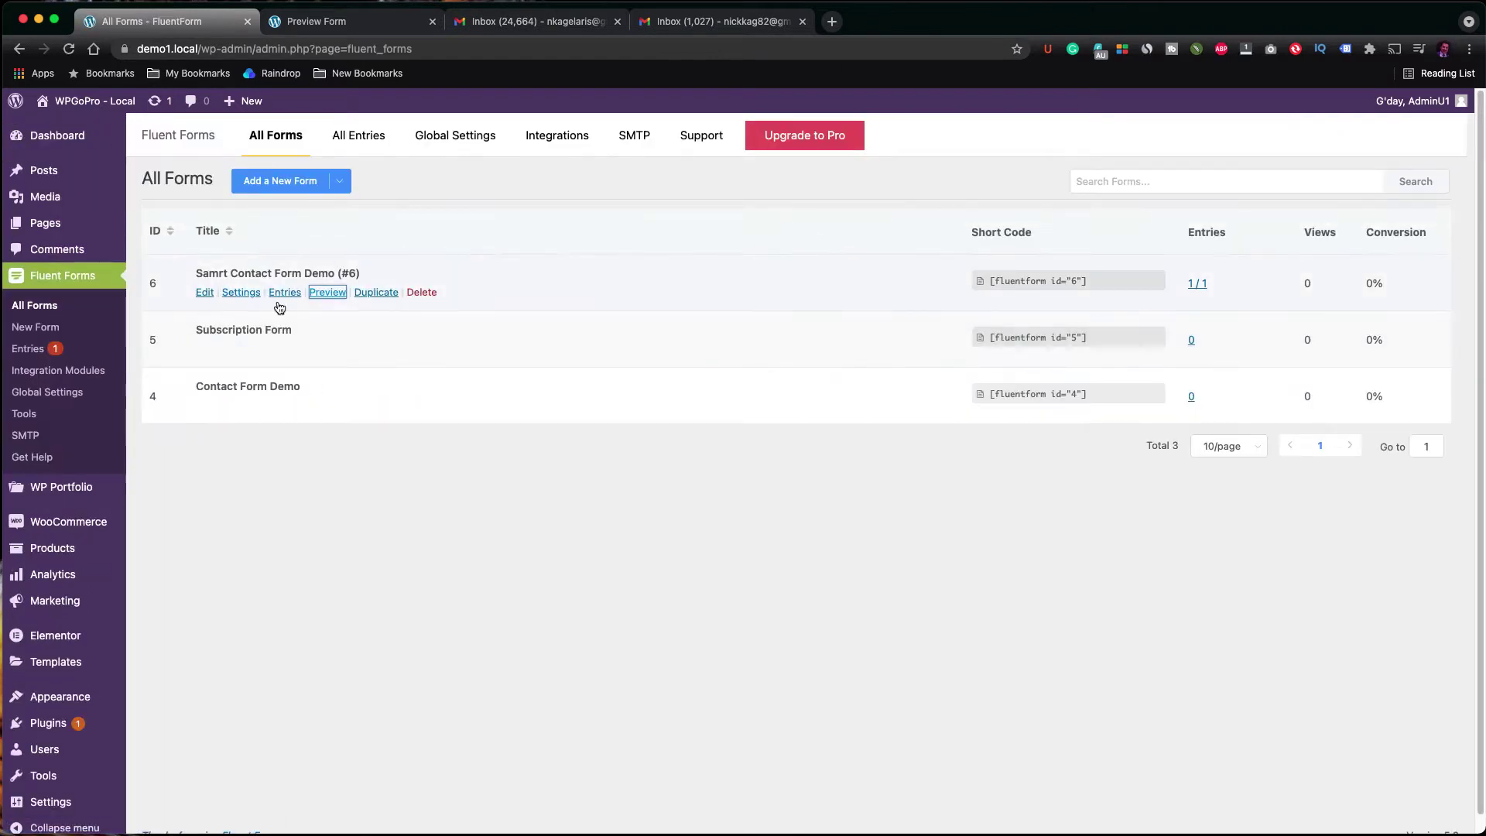
pyautogui.click(292, 299)
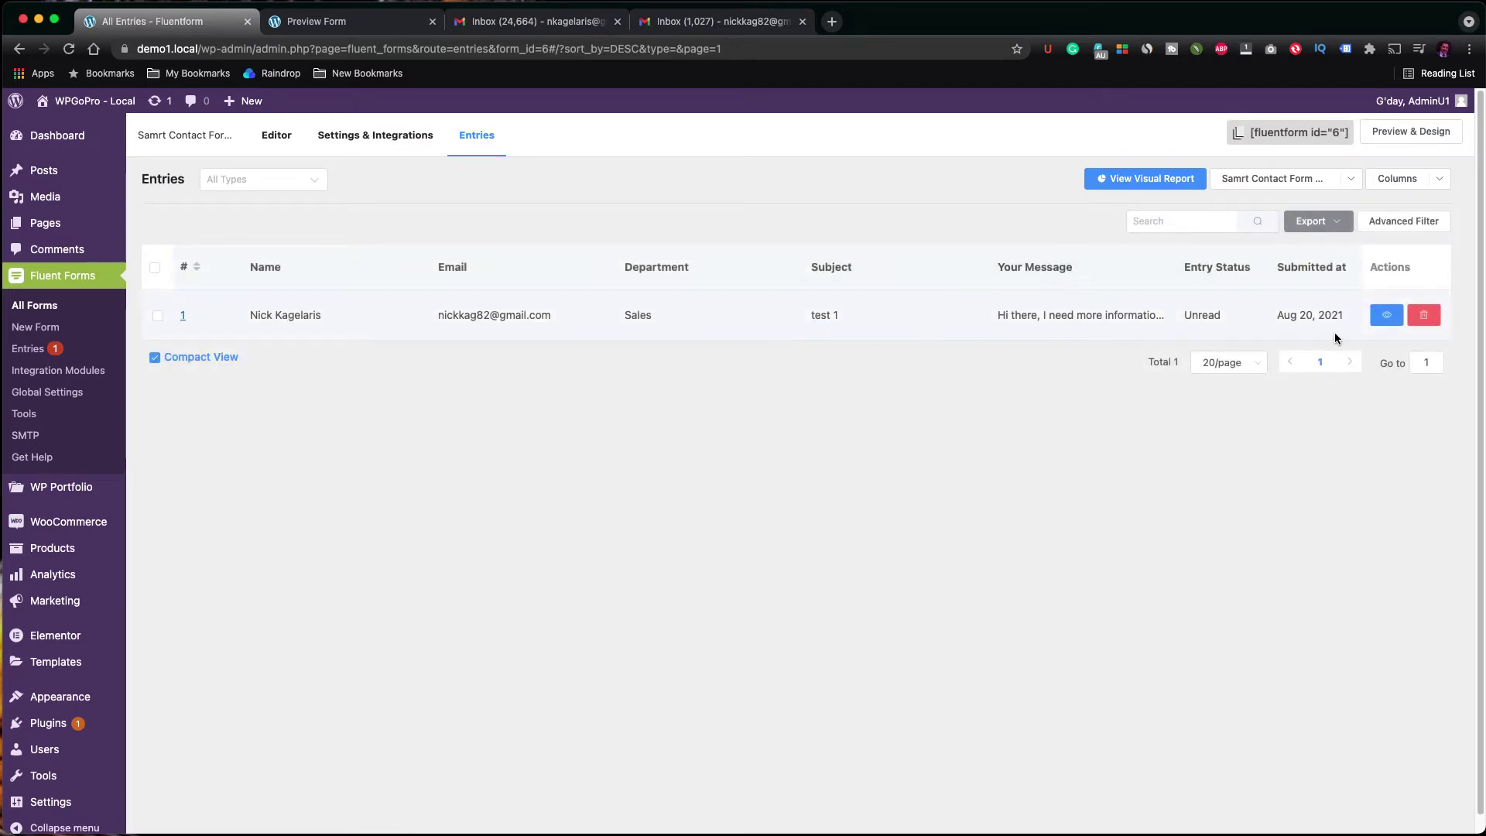
pyautogui.click(1386, 315)
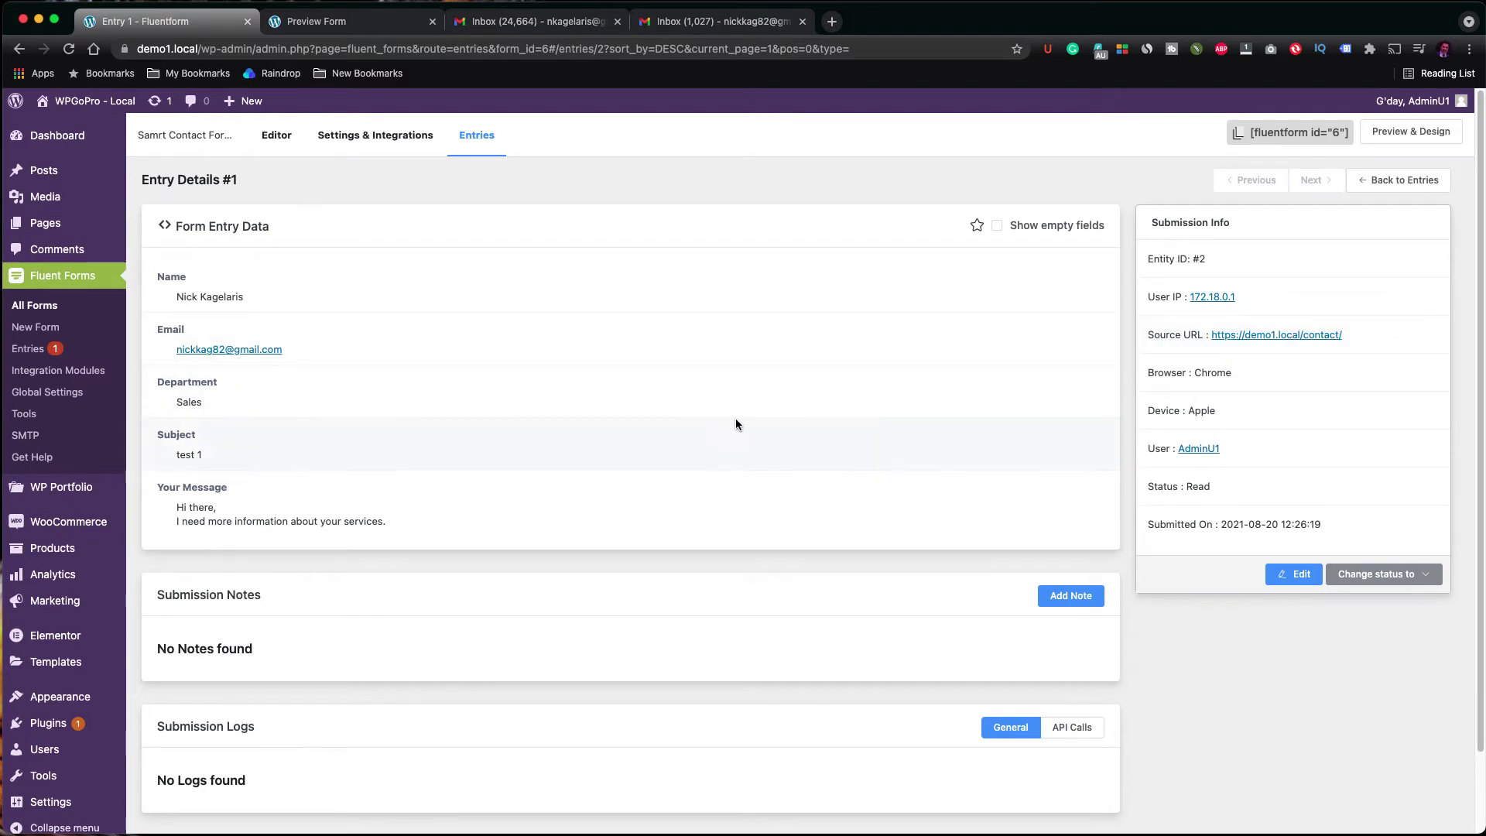
pyautogui.click(22, 308)
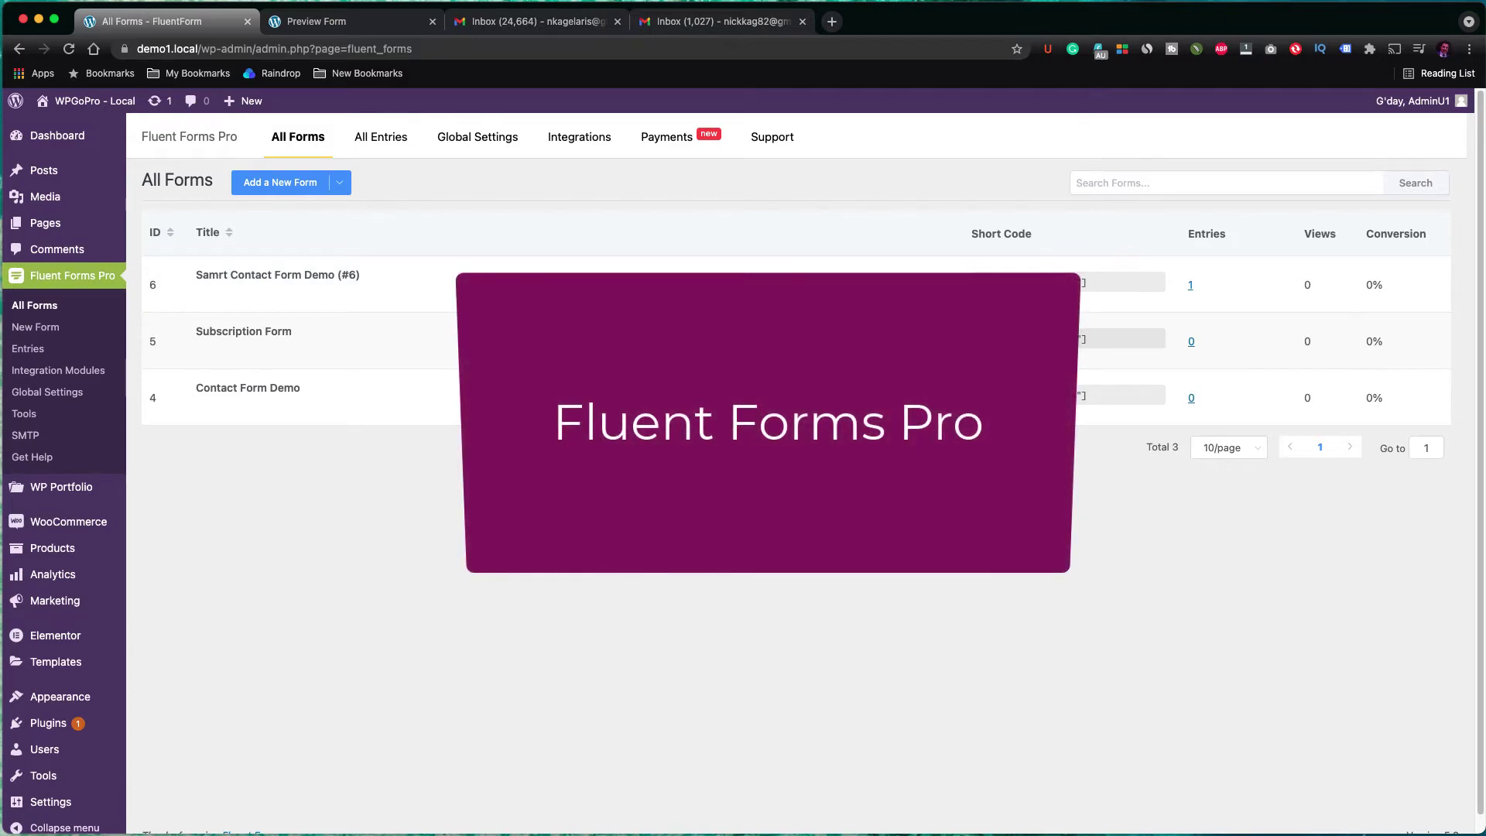
# Create a new Blank Form (#7) from the blank template
pyautogui.click(291, 187)
pyautogui.moveTo(310, 325)
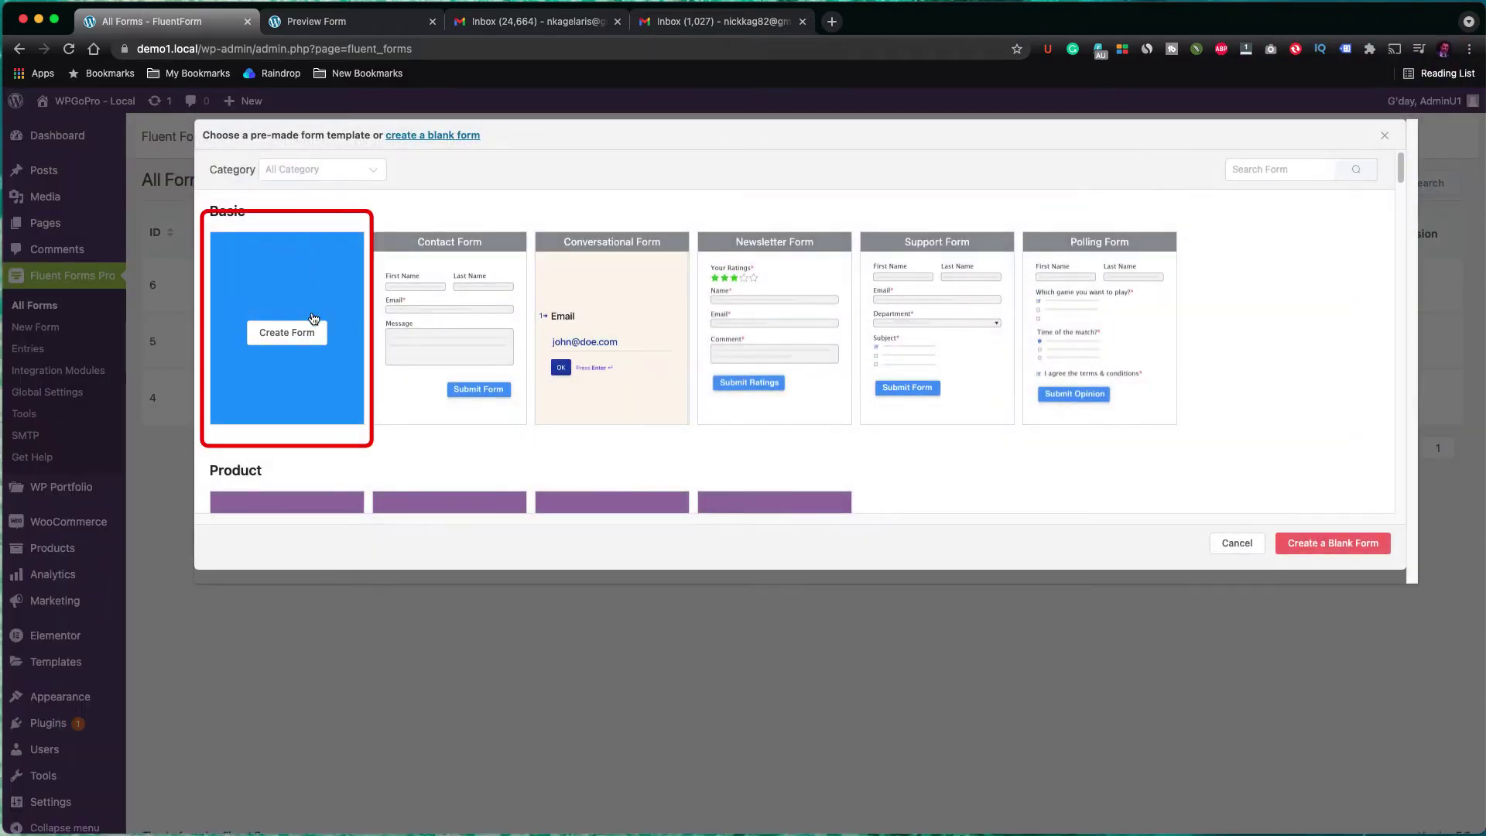
pyautogui.click(286, 333)
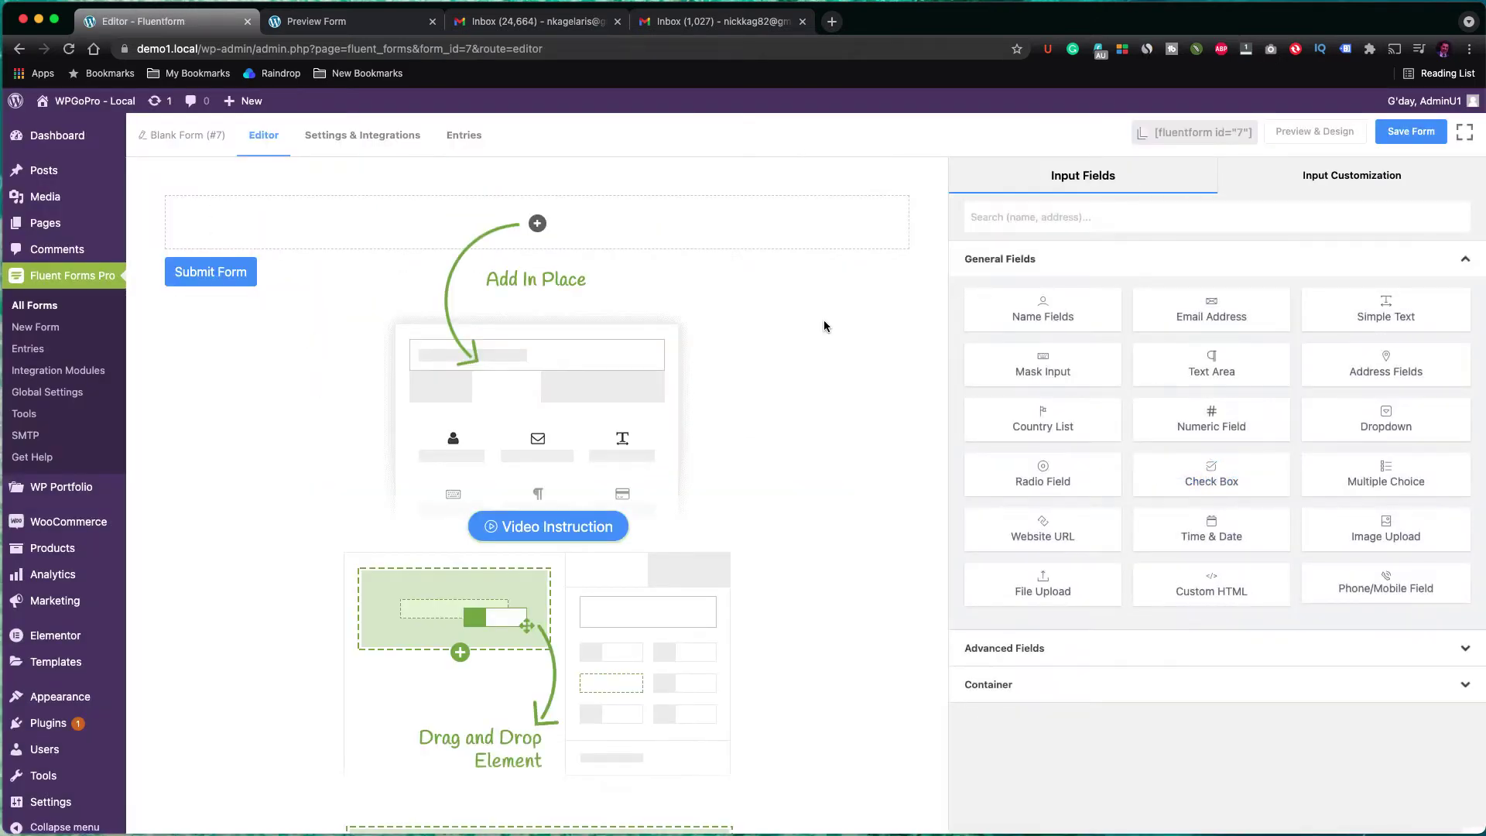
# Add Name Fields, Text Input, Email, Textarea and Dropdown fields to Blank Form #7
pyautogui.moveTo(1089, 315); pyautogui.dragTo(449, 225)
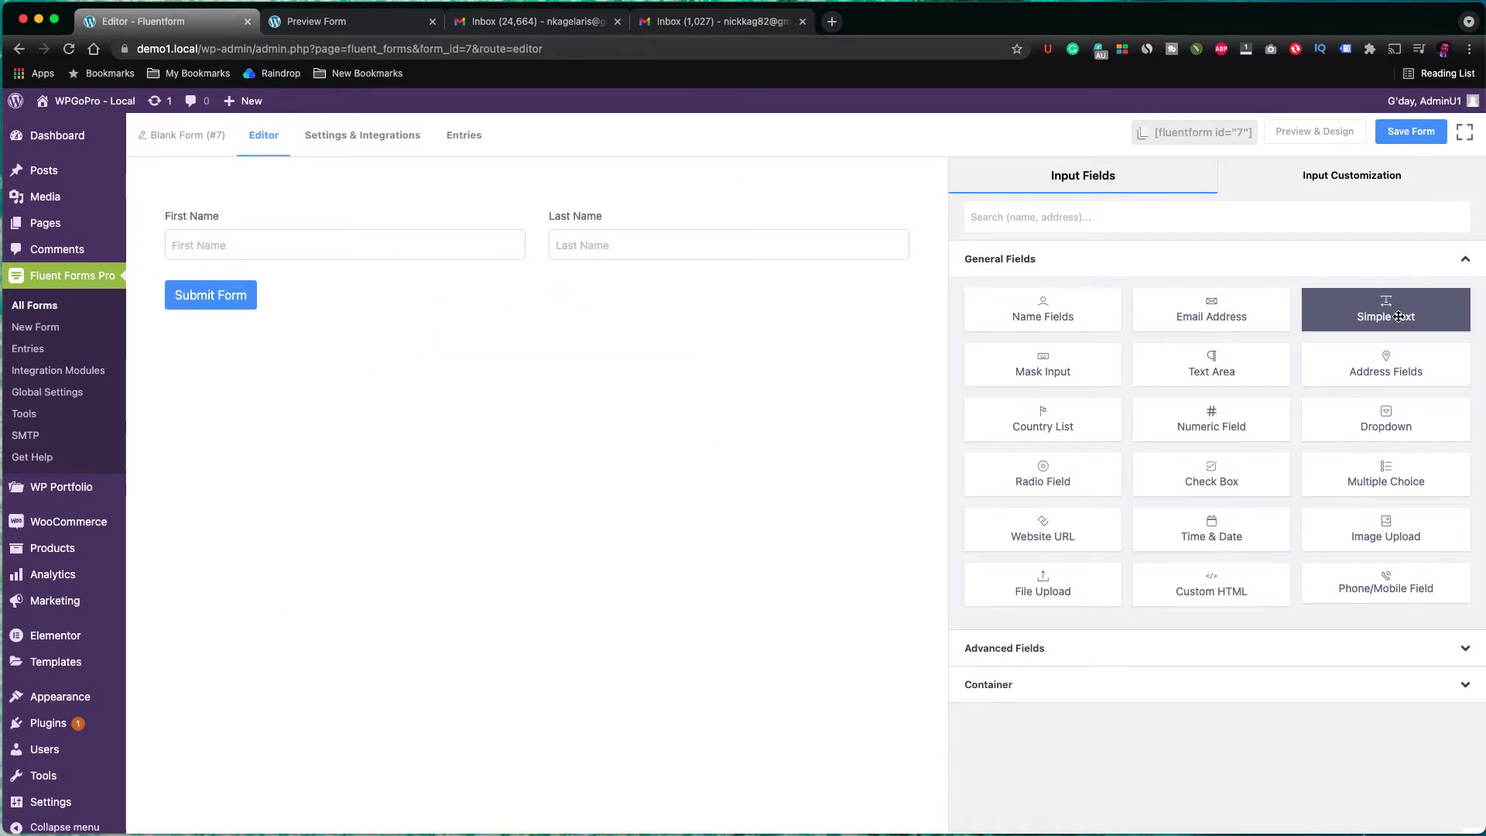
pyautogui.moveTo(1373, 308); pyautogui.dragTo(309, 341)
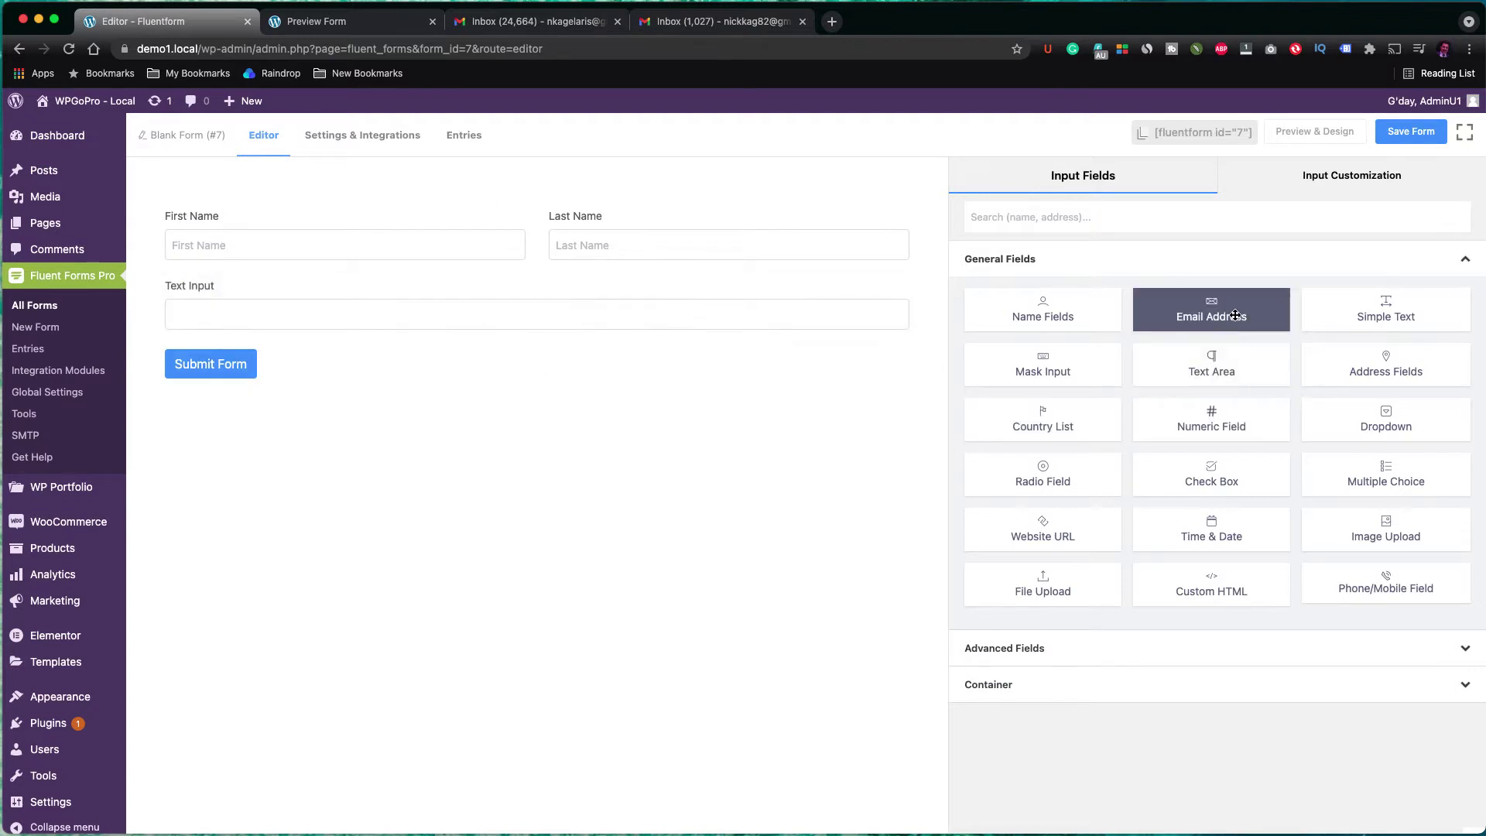
pyautogui.click(1211, 310)
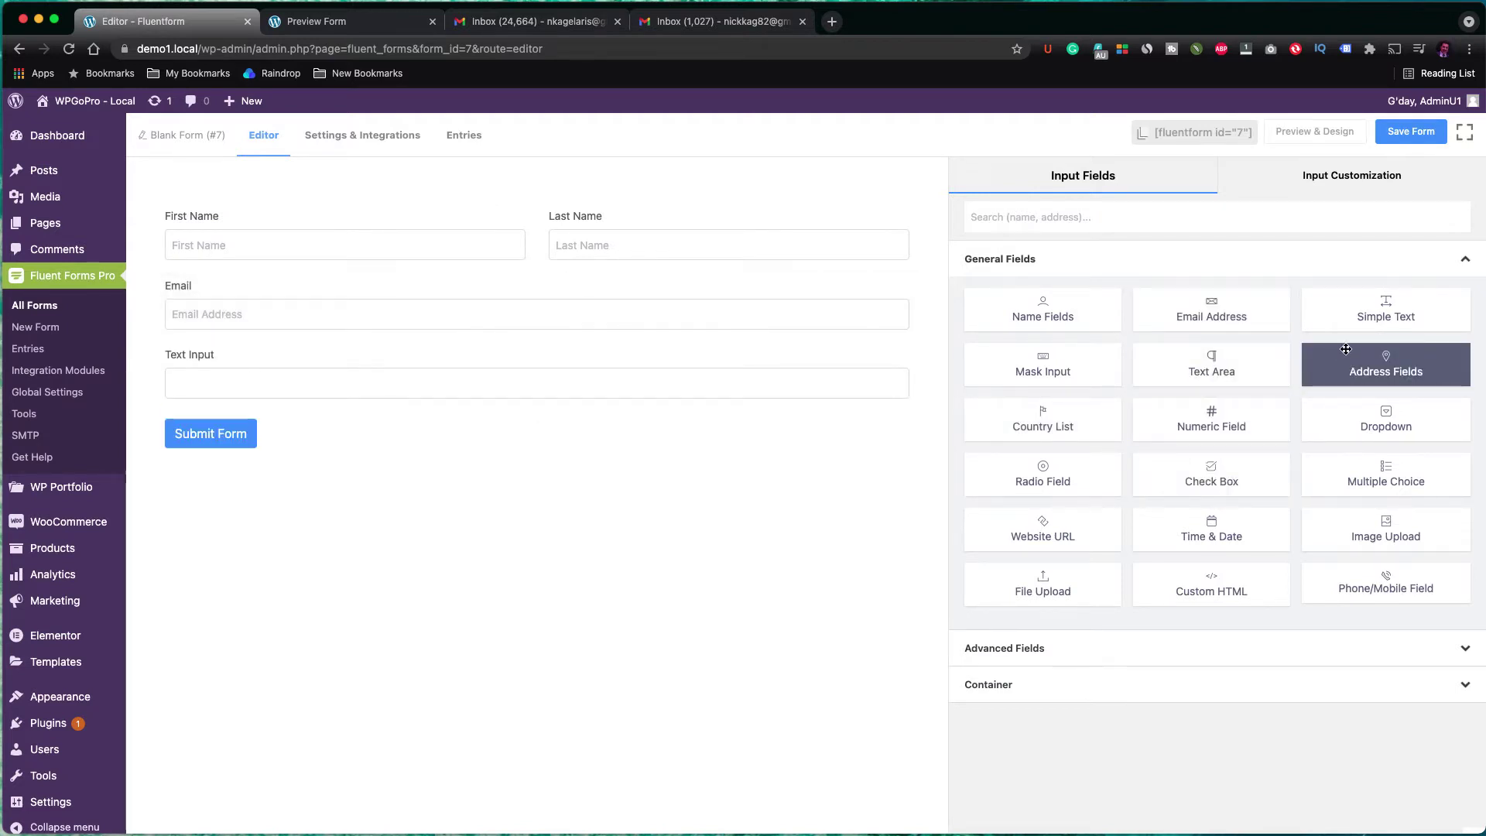
pyautogui.moveTo(1212, 364); pyautogui.dragTo(325, 437)
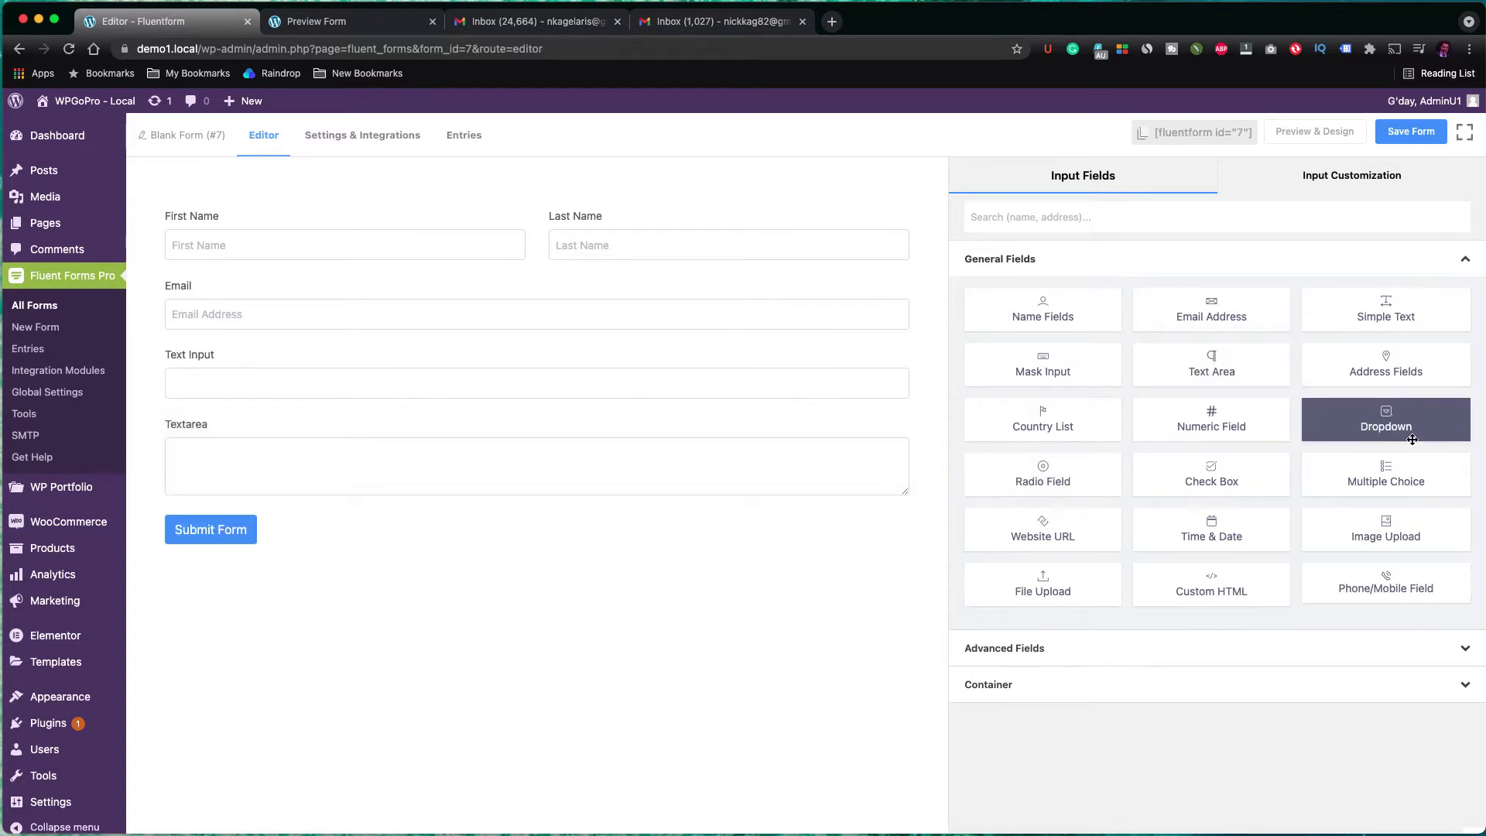
pyautogui.moveTo(1393, 426); pyautogui.dragTo(452, 385)
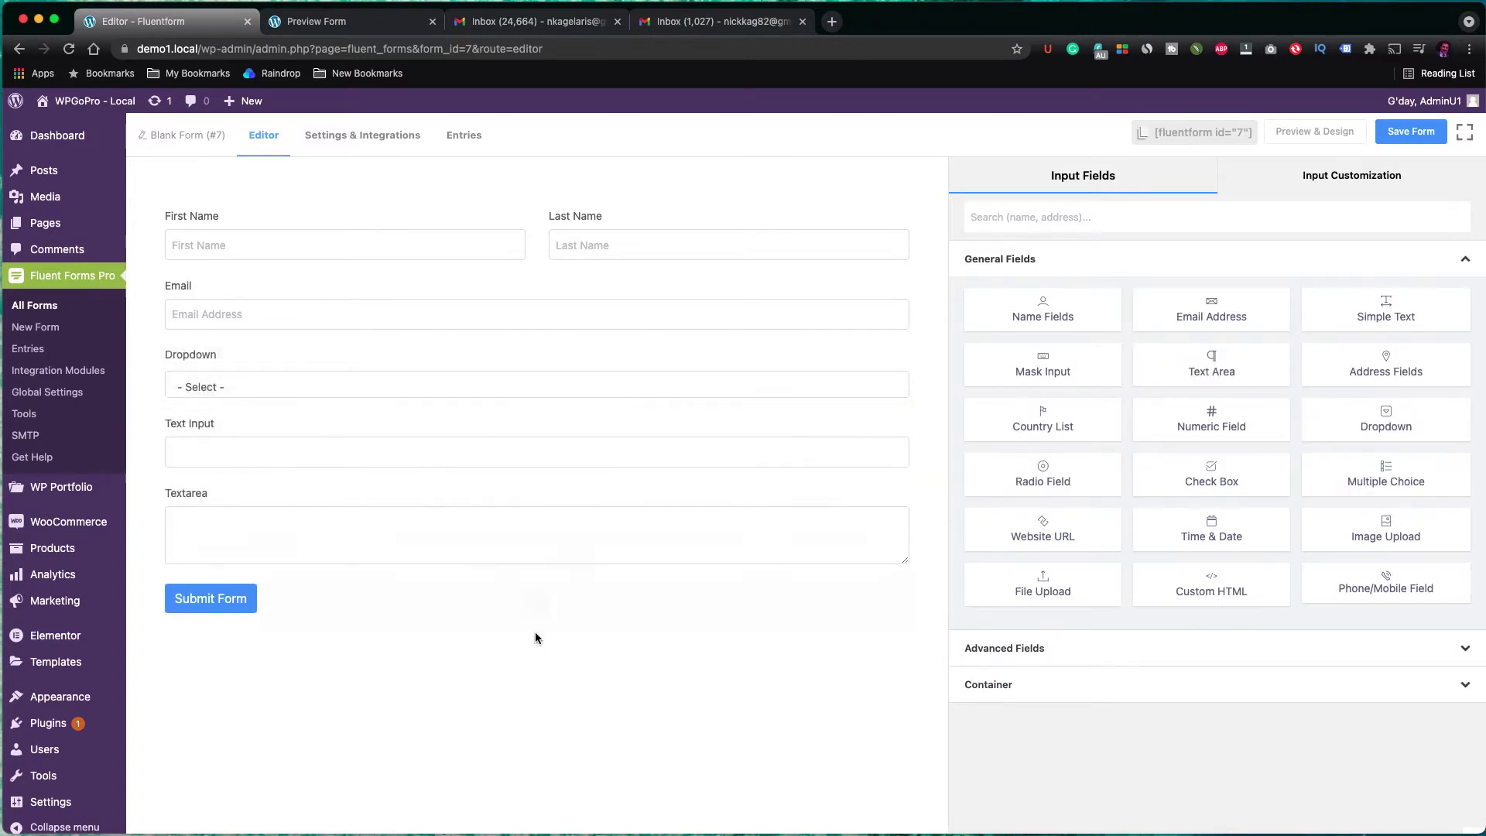
# Make the First Name sub-field required
pyautogui.click(522, 237)
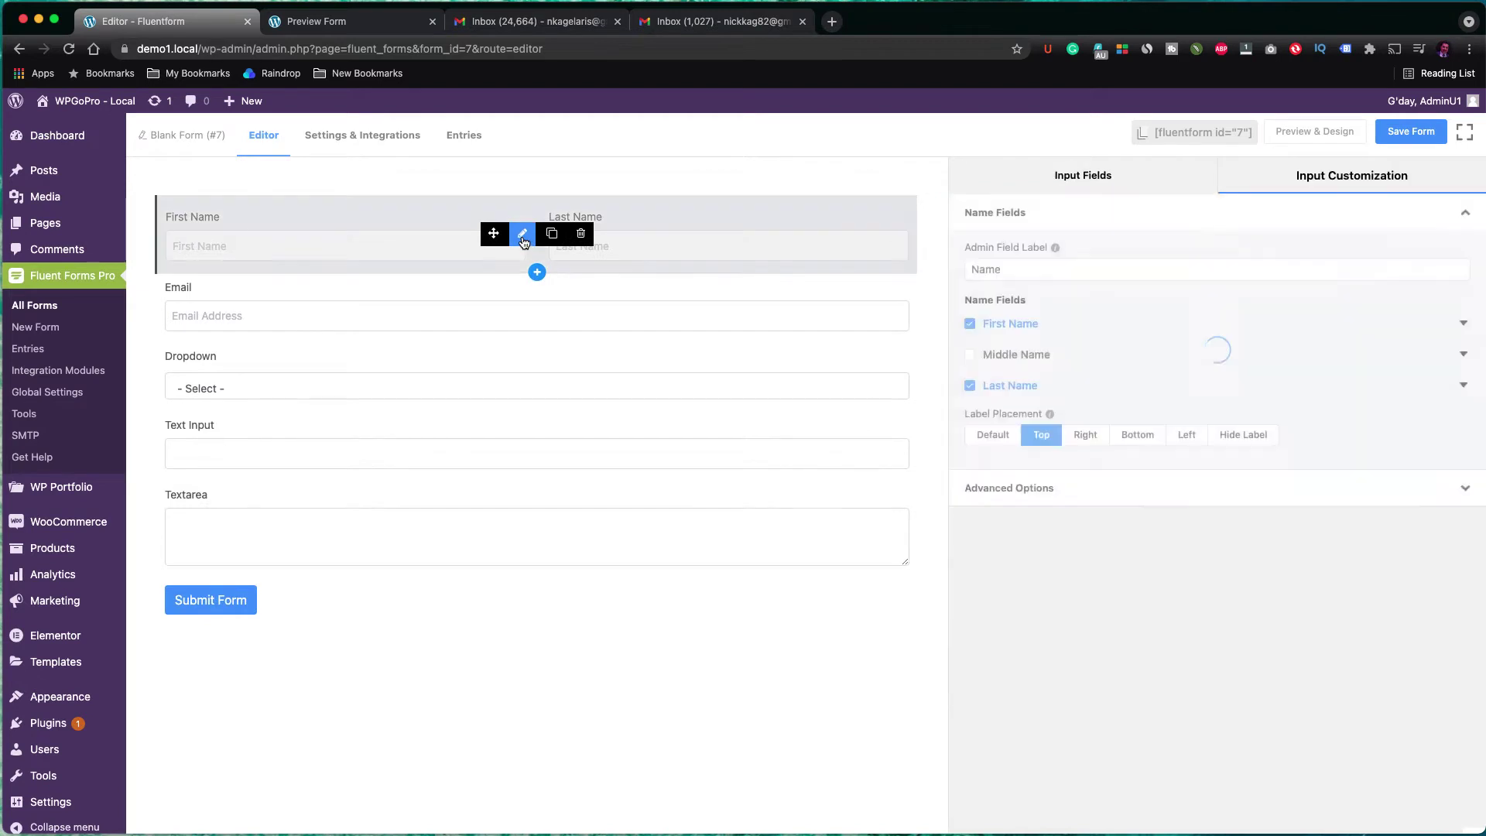
pyautogui.click(1461, 325)
pyautogui.click(1082, 507)
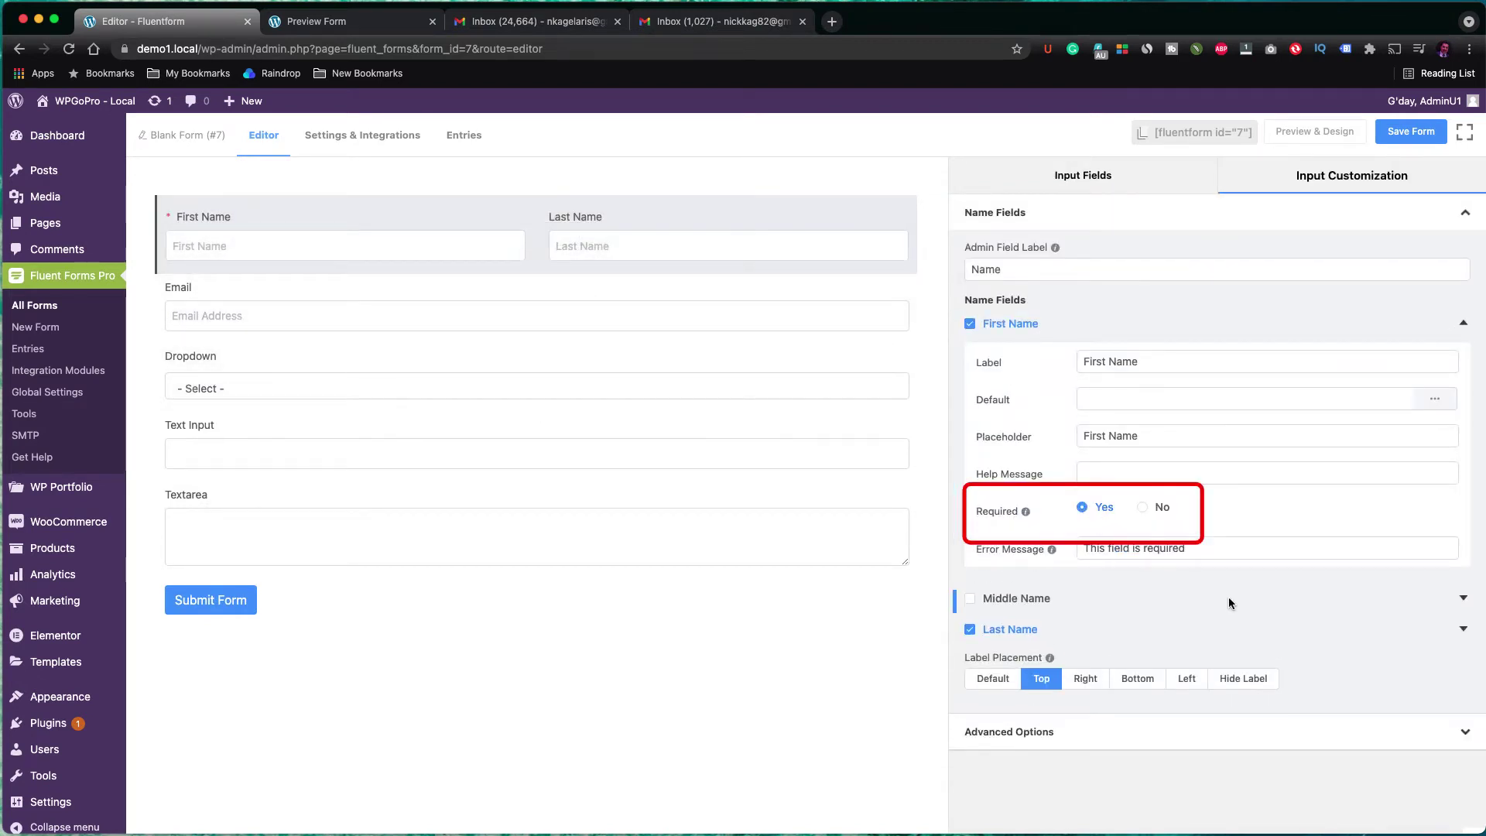
# Label the dropdown Department with options Sales, Marketing and Customer
pyautogui.click(415, 396)
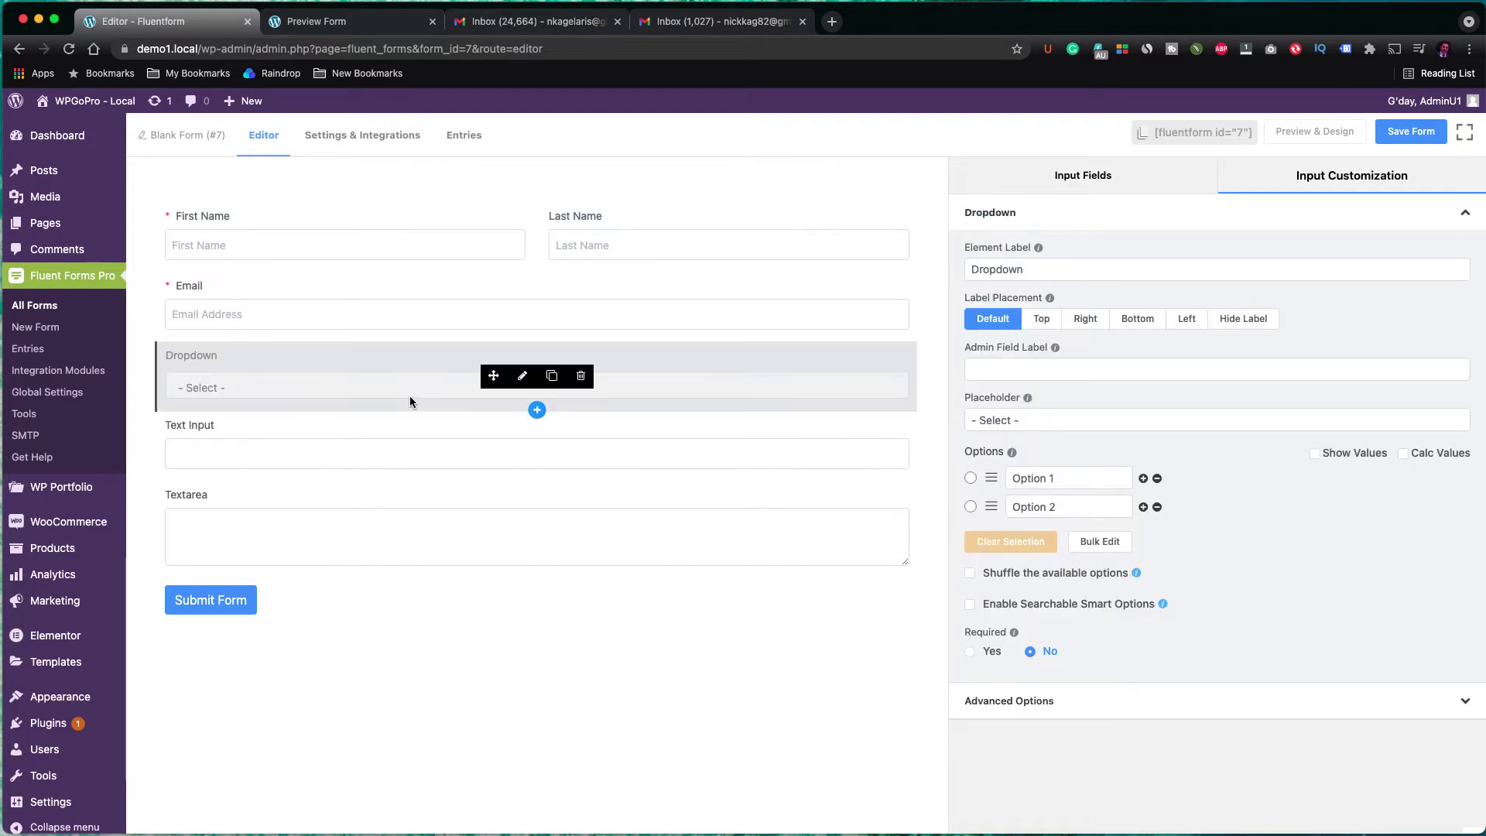
pyautogui.click(522, 376)
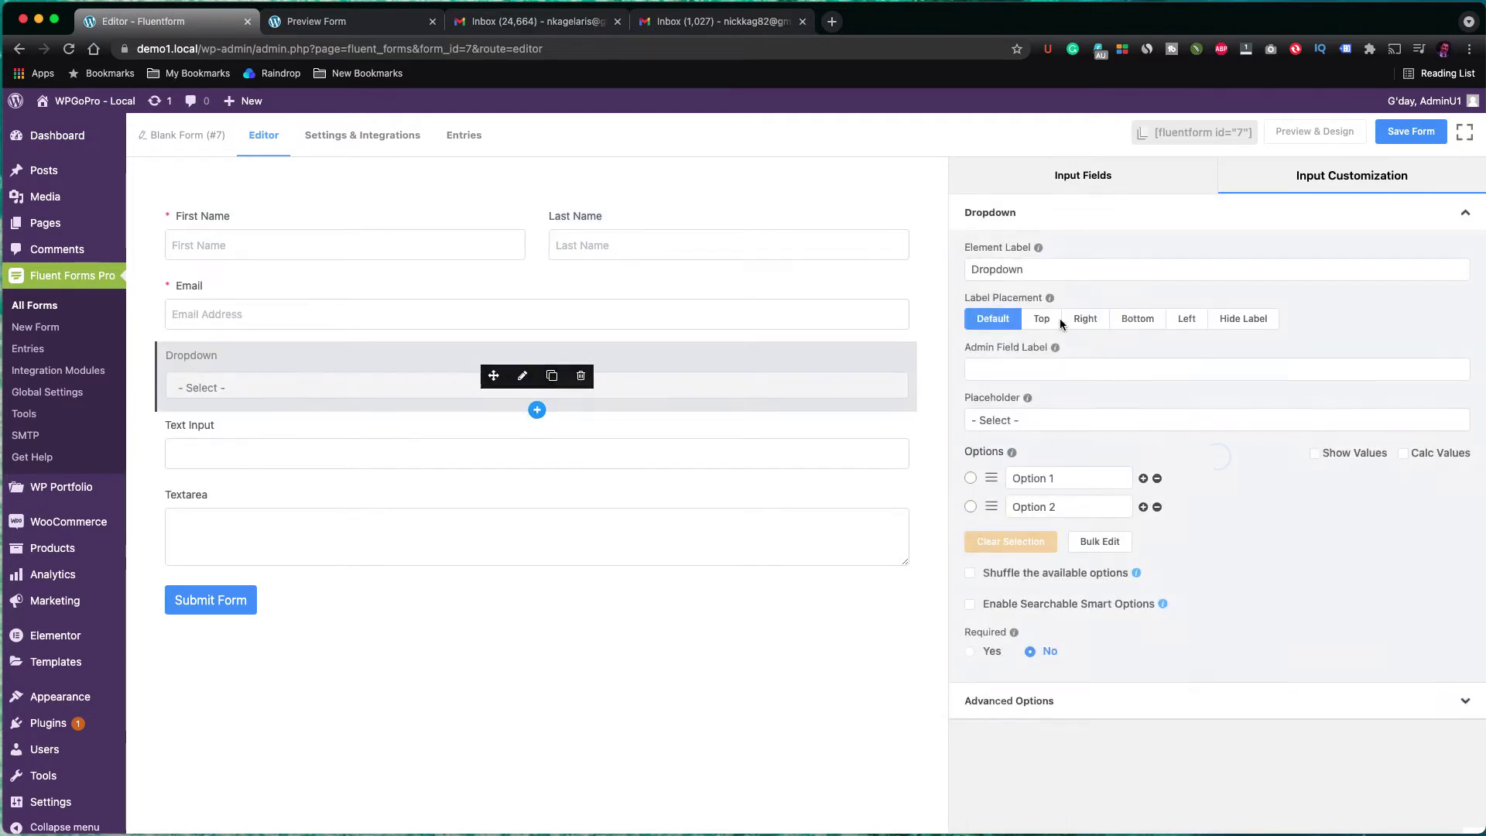
pyautogui.moveTo(1043, 266); pyautogui.dragTo(931, 274)
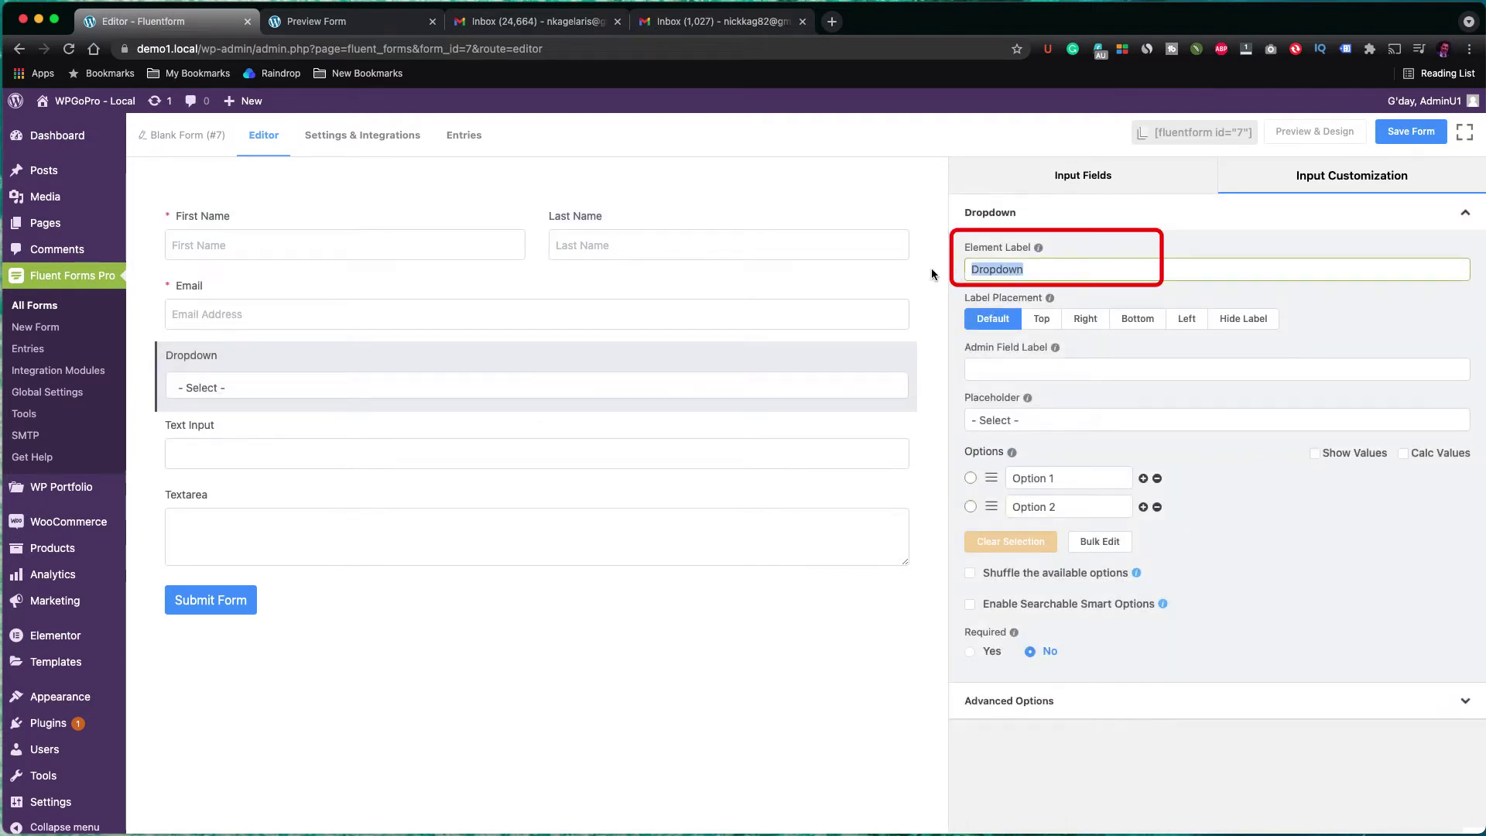
pyautogui.press('BackSpace')
pyautogui.write('Department')
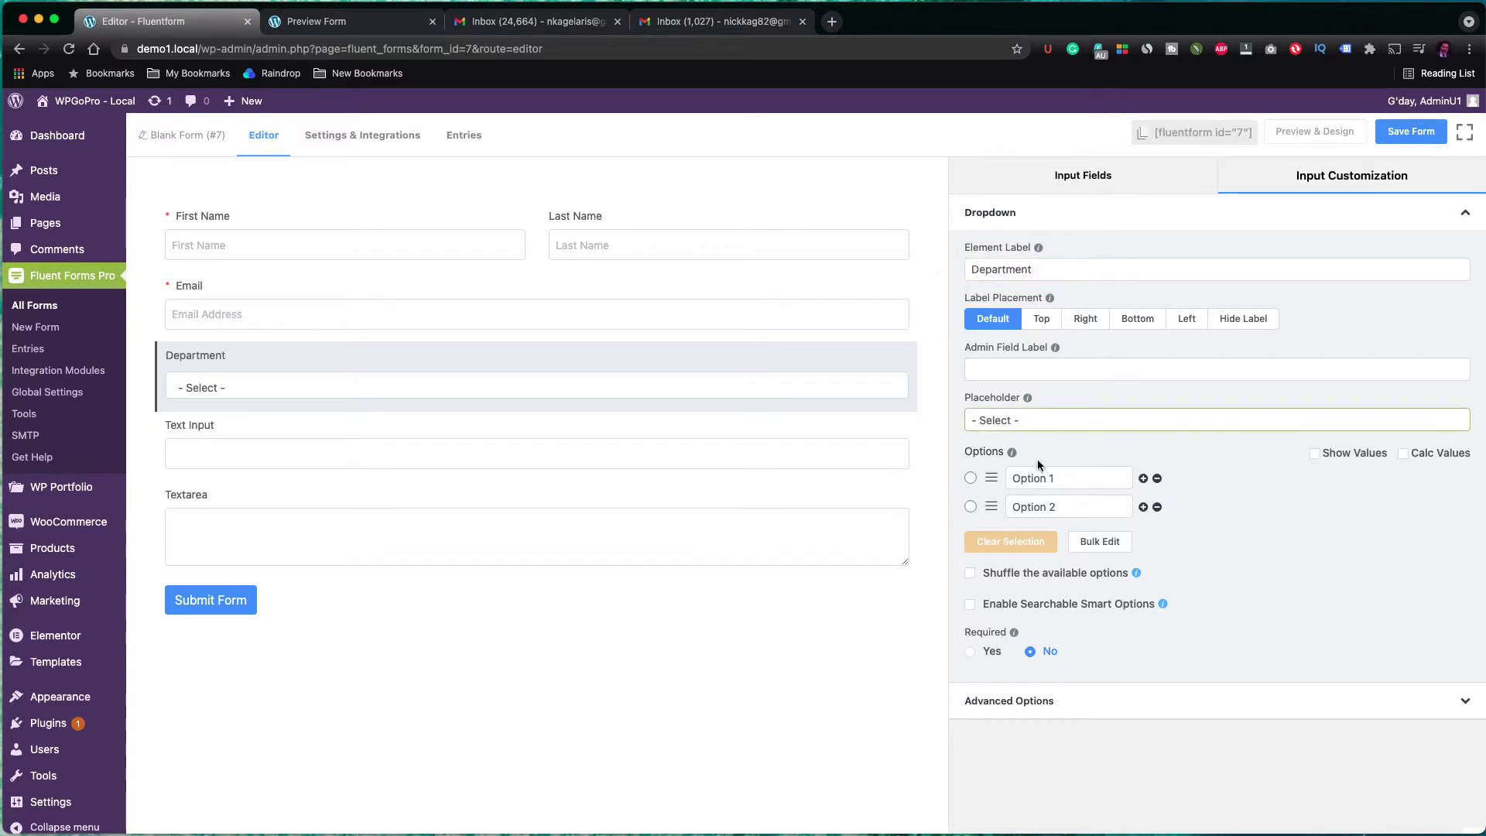
pyautogui.moveTo(1098, 478)
pyautogui.mouseDown()
pyautogui.moveTo(1010, 480)
pyautogui.moveTo(1000, 506)
pyautogui.mouseUp()
pyautogui.write('Sales')
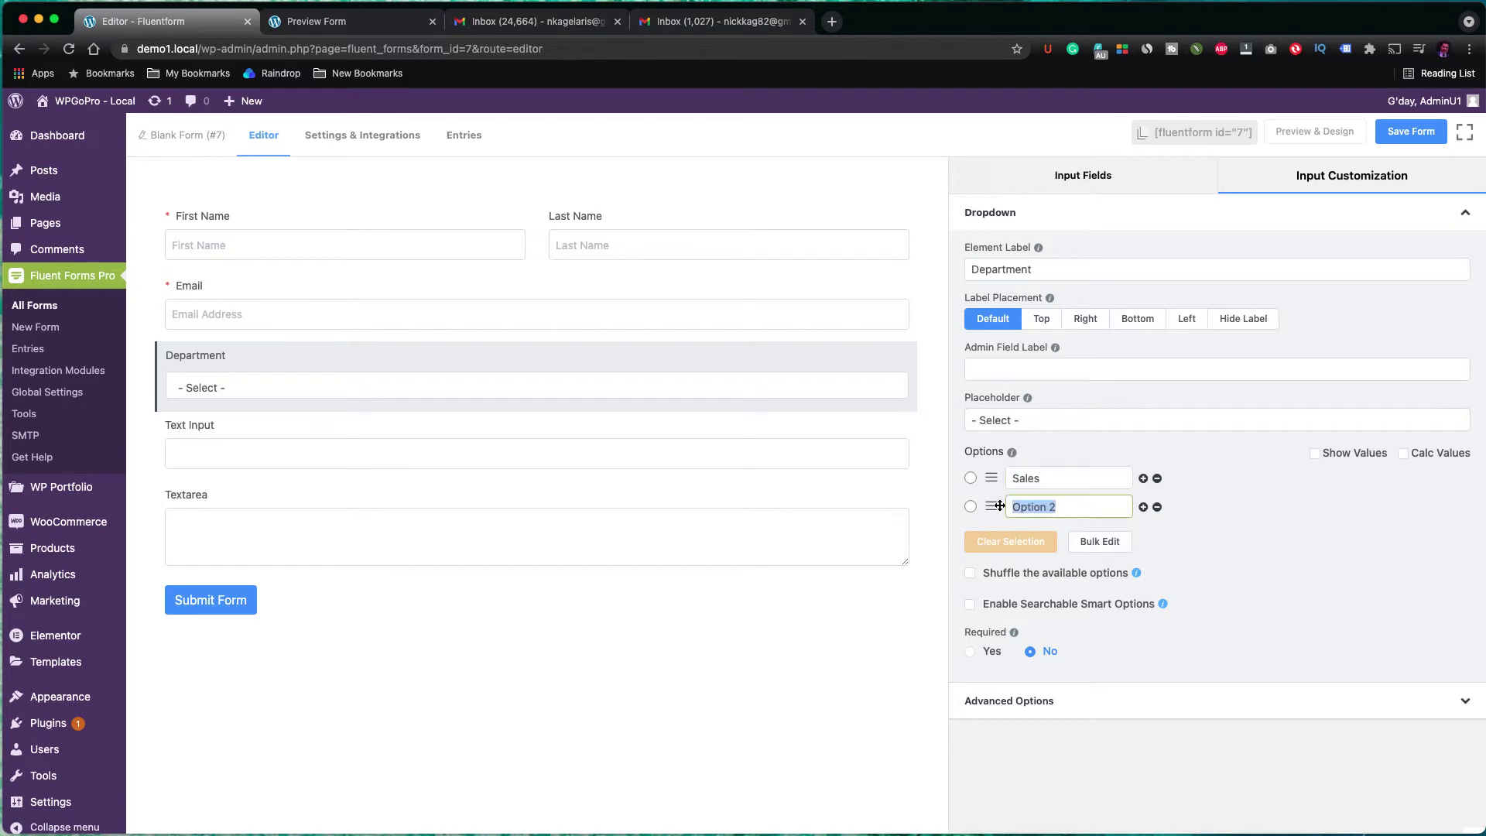
pyautogui.write('Marketing')
pyautogui.click(1143, 507)
pyautogui.moveTo(1072, 536); pyautogui.dragTo(1002, 534)
pyautogui.write('Customer Service')
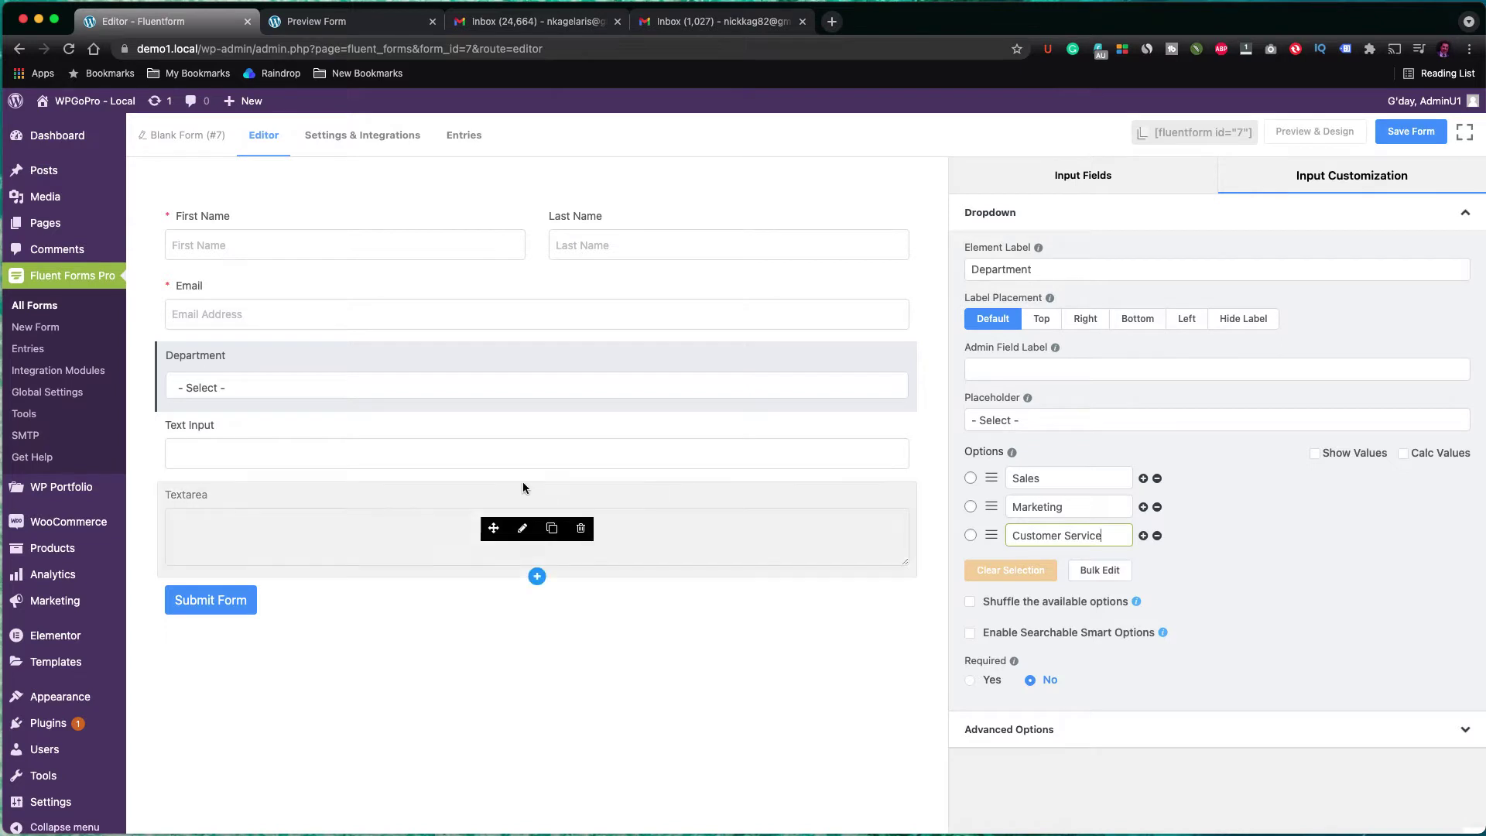
# Relabel the Text Input field as Subject
pyautogui.click(348, 461)
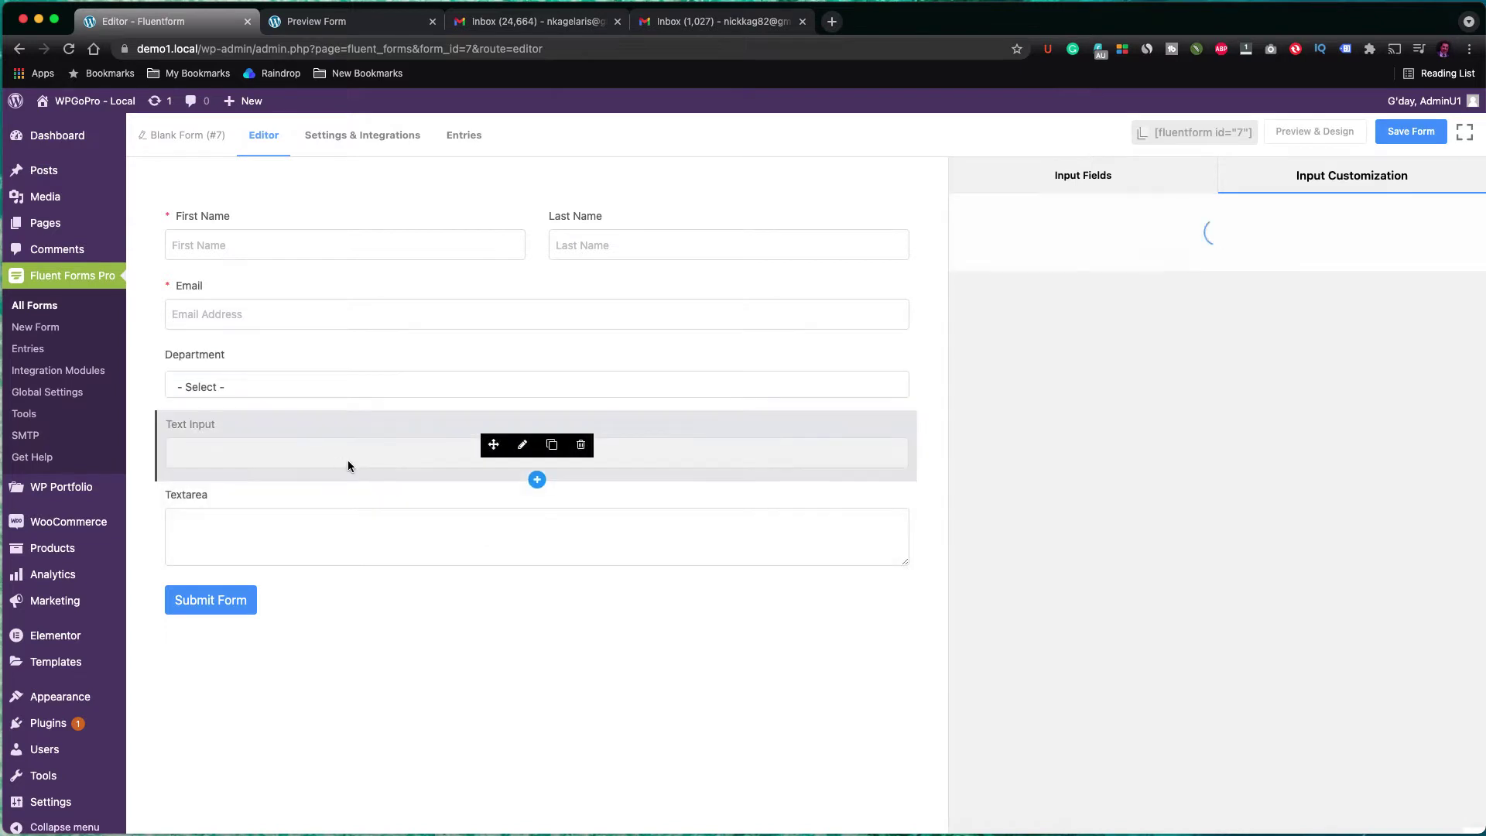
pyautogui.tripleClick(1084, 268)
pyautogui.write('Subject')
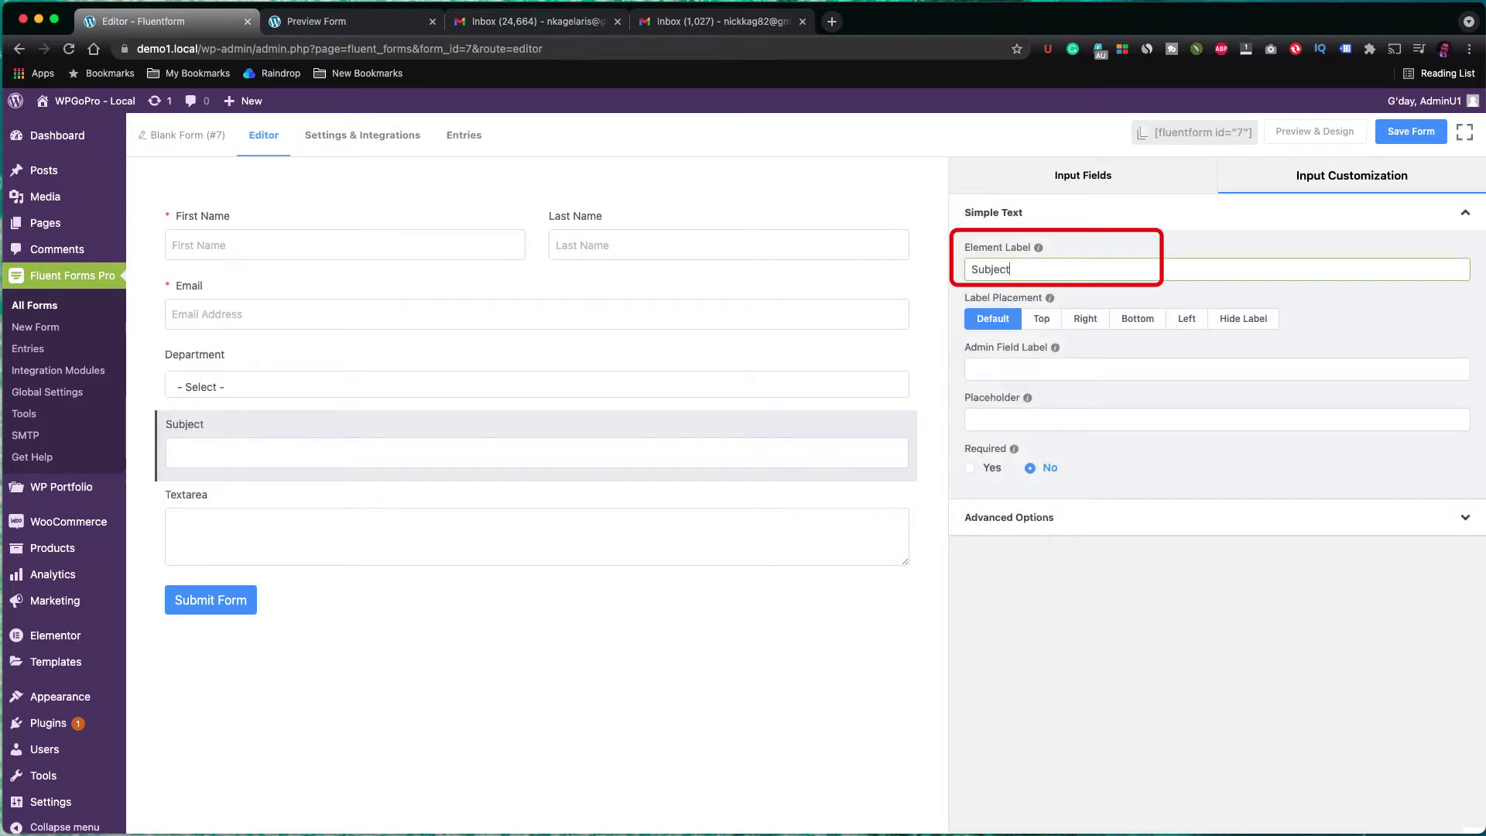
# Label the Textarea Message with 5 rows and 1 column, and save the form
pyautogui.click(534, 536)
pyautogui.moveTo(1088, 269); pyautogui.dragTo(930, 266)
pyautogui.write('Me')
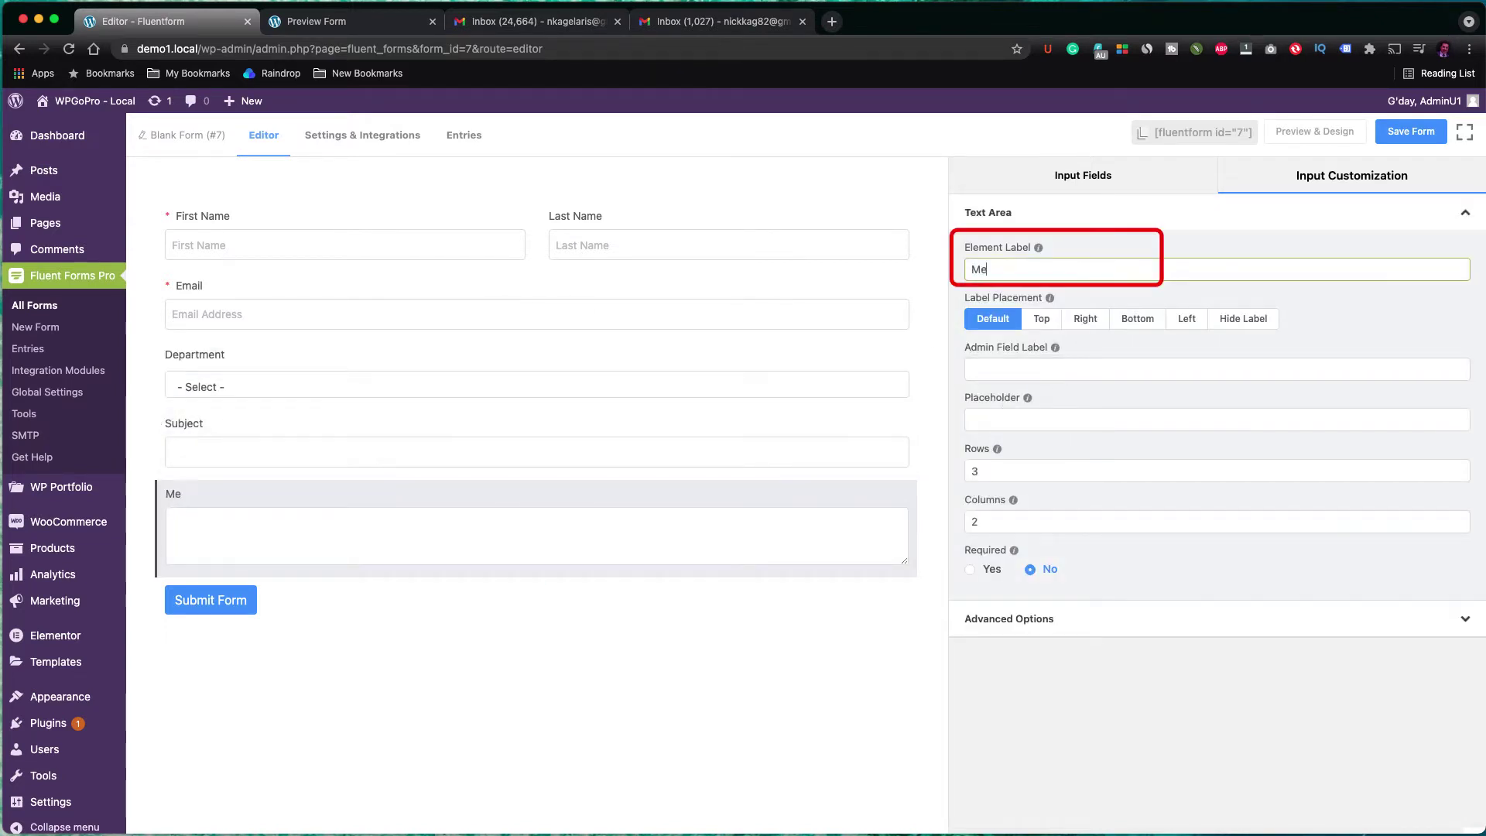
pyautogui.write('ssage')
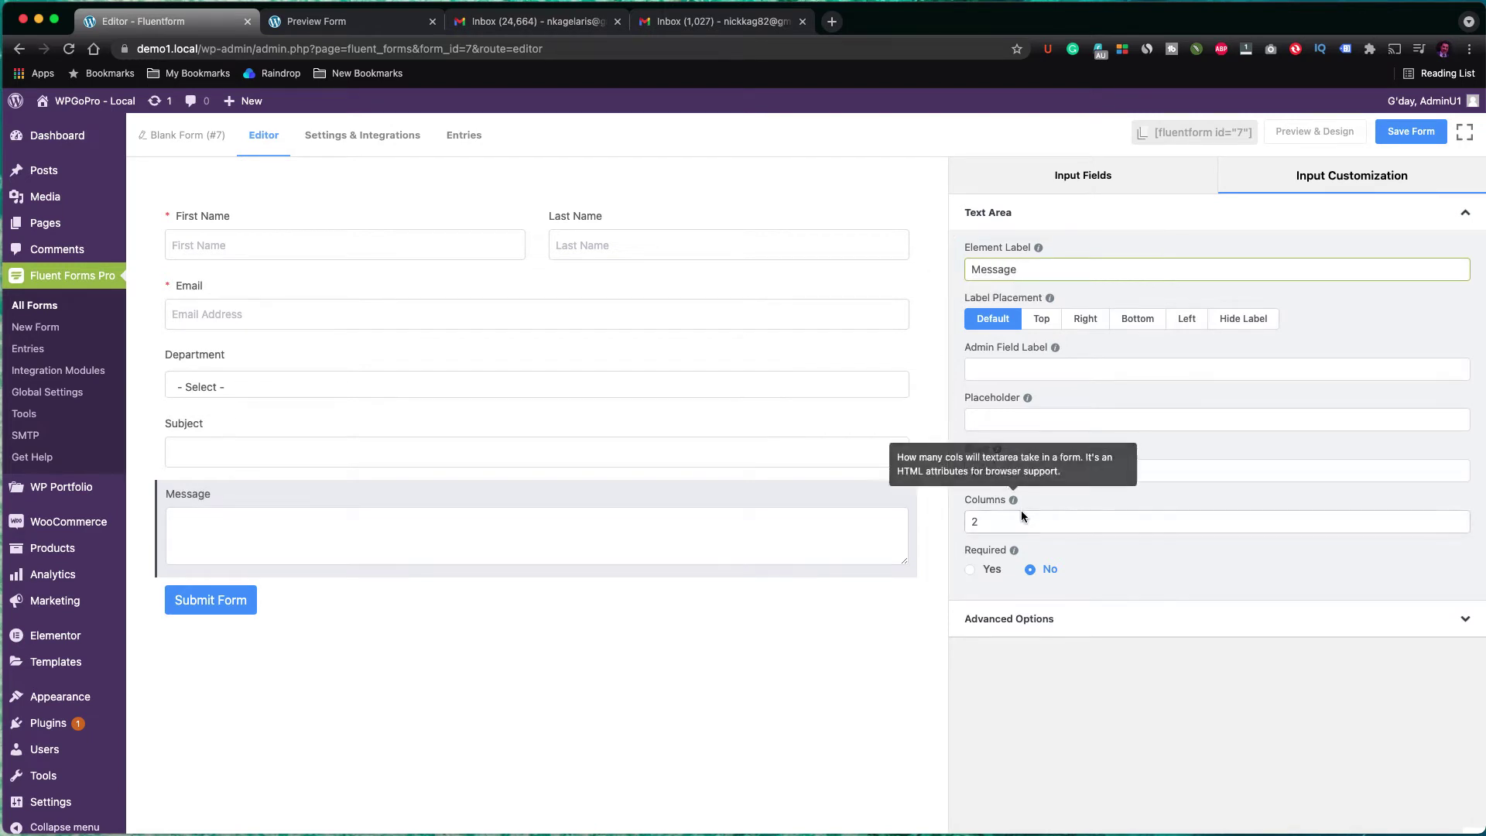
pyautogui.click(1000, 474)
pyautogui.press('BackSpace')
pyautogui.write('5')
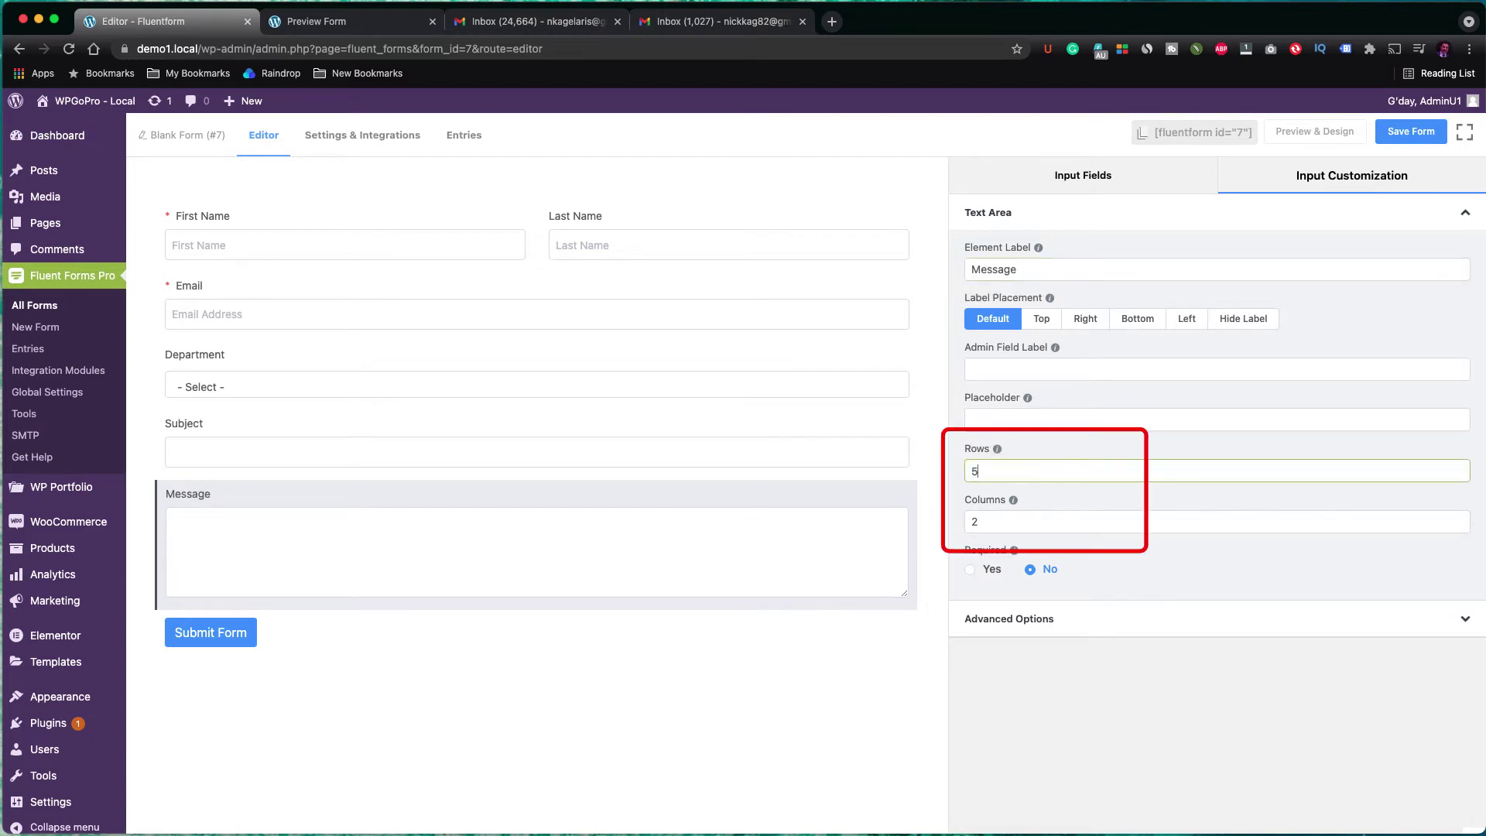
pyautogui.click(983, 523)
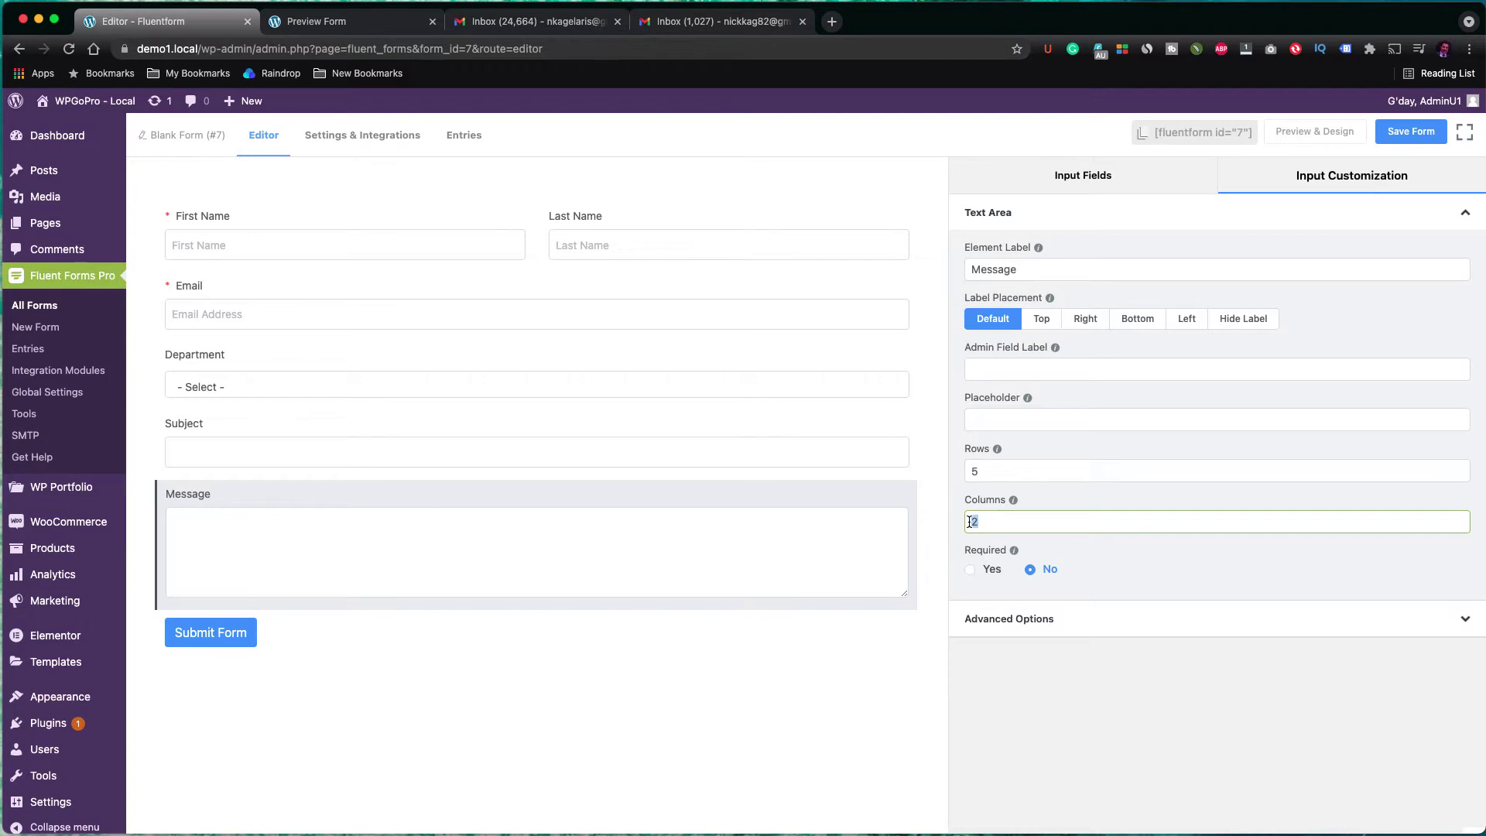
pyautogui.write('1')
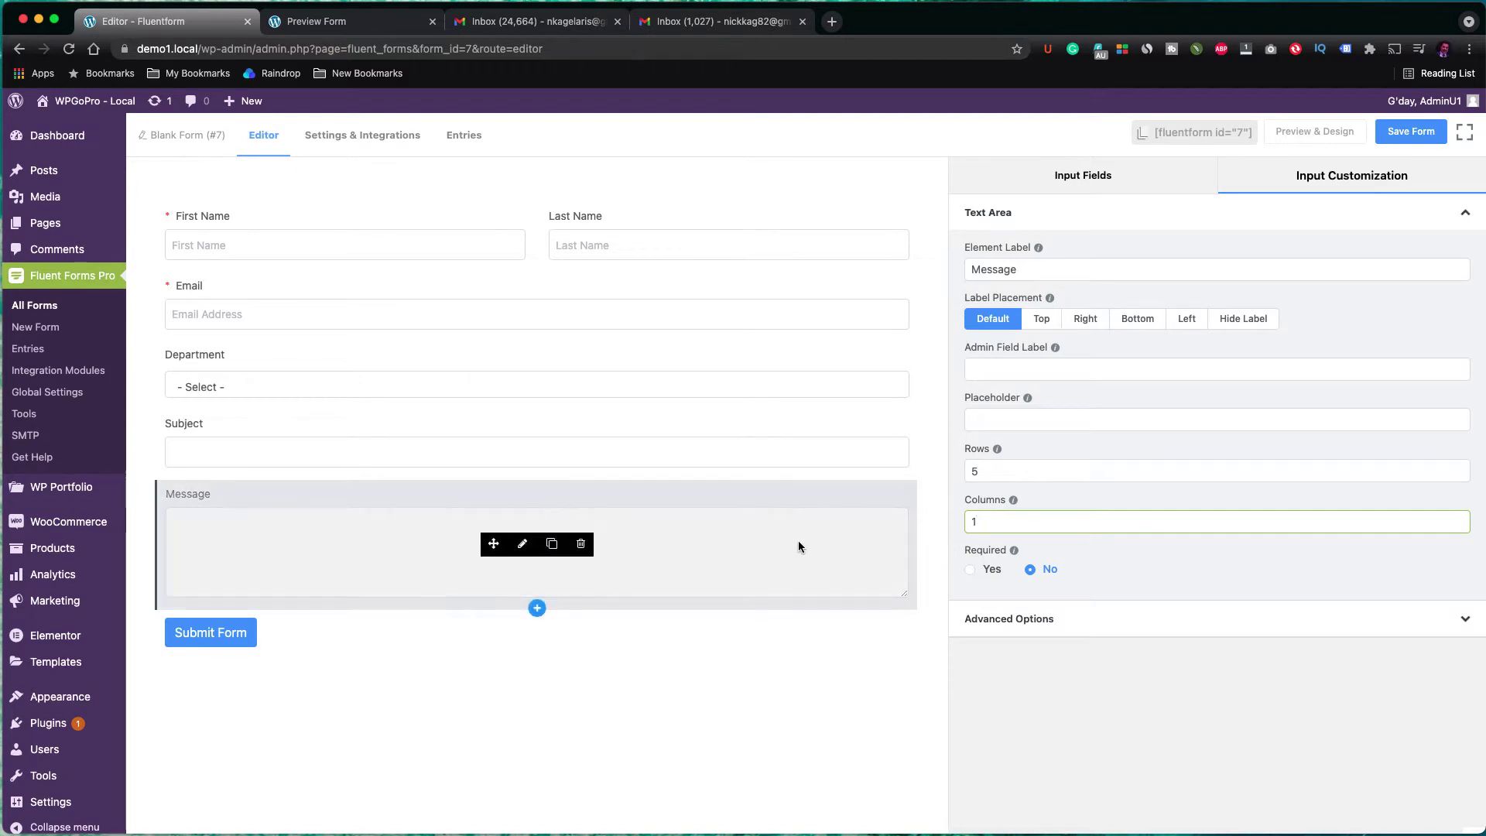
pyautogui.click(1410, 131)
# Rename Blank Form #7 to a title starting with 'Smart Form Demo'
pyautogui.click(187, 136)
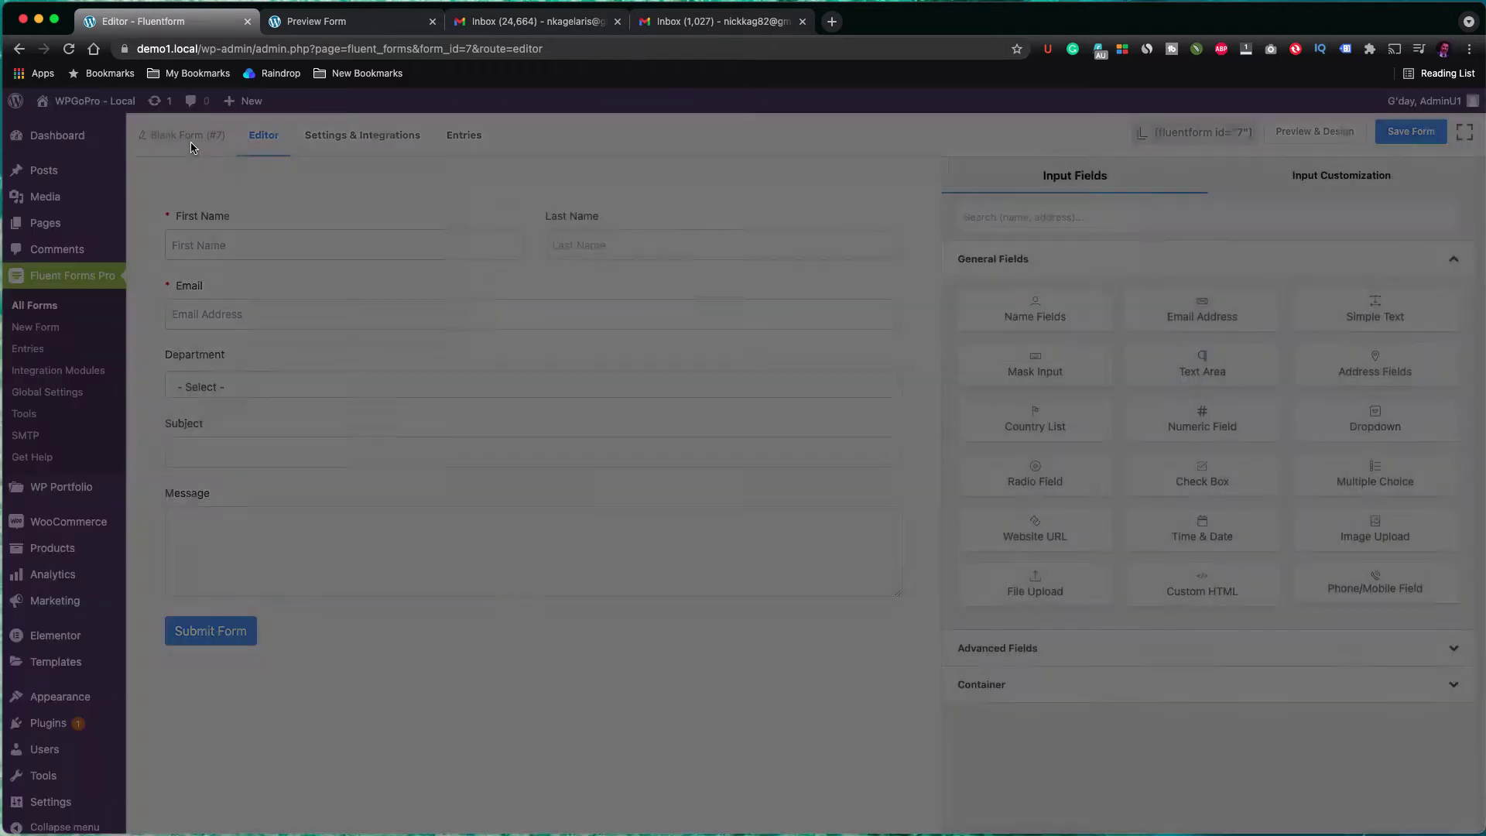
pyautogui.write('Smart Form Demo (7')
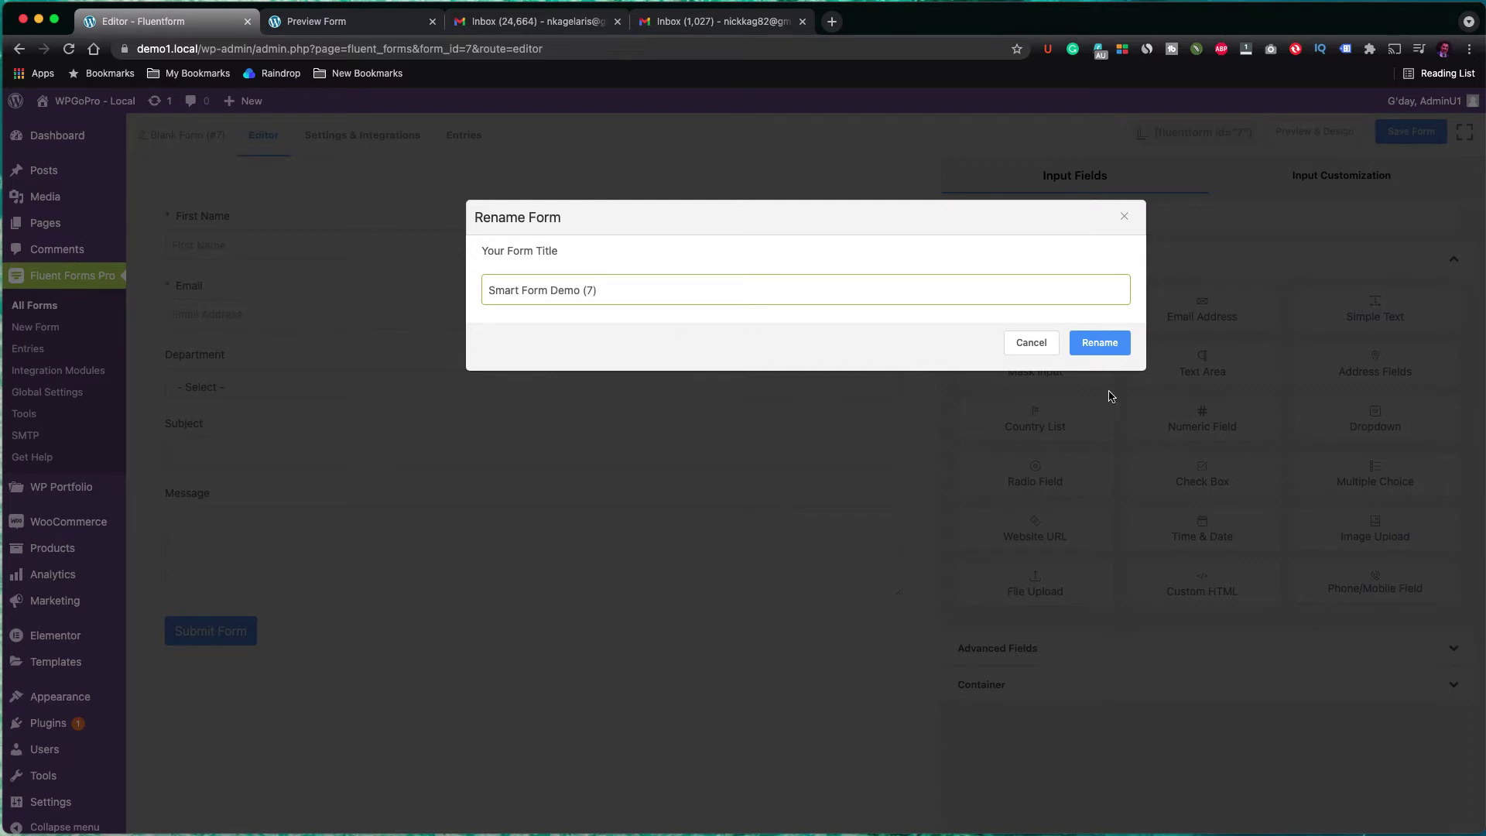
pyautogui.click(1100, 342)
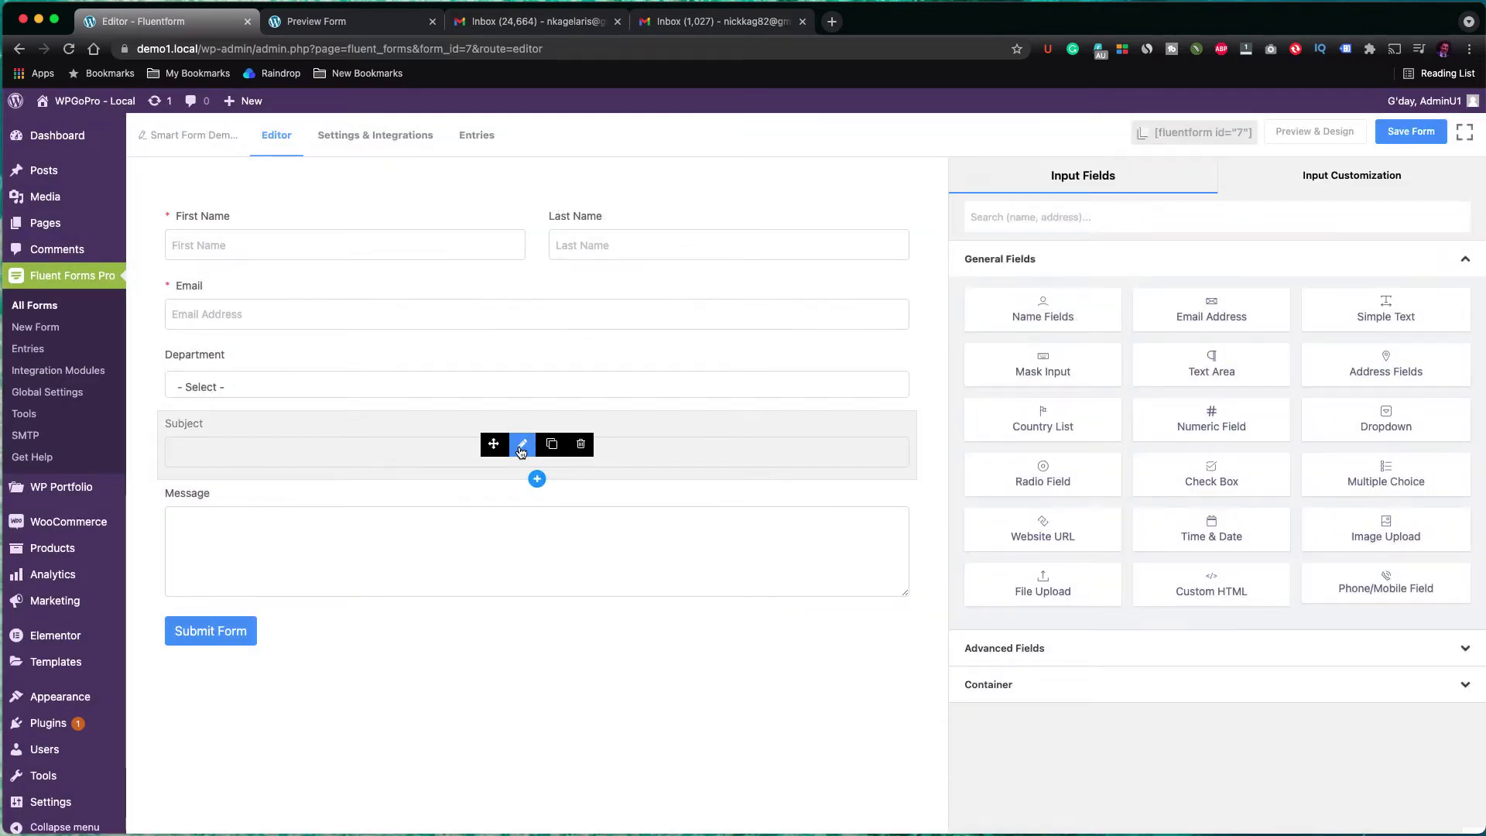
# Make the Subject and Department fields required
pyautogui.click(521, 446)
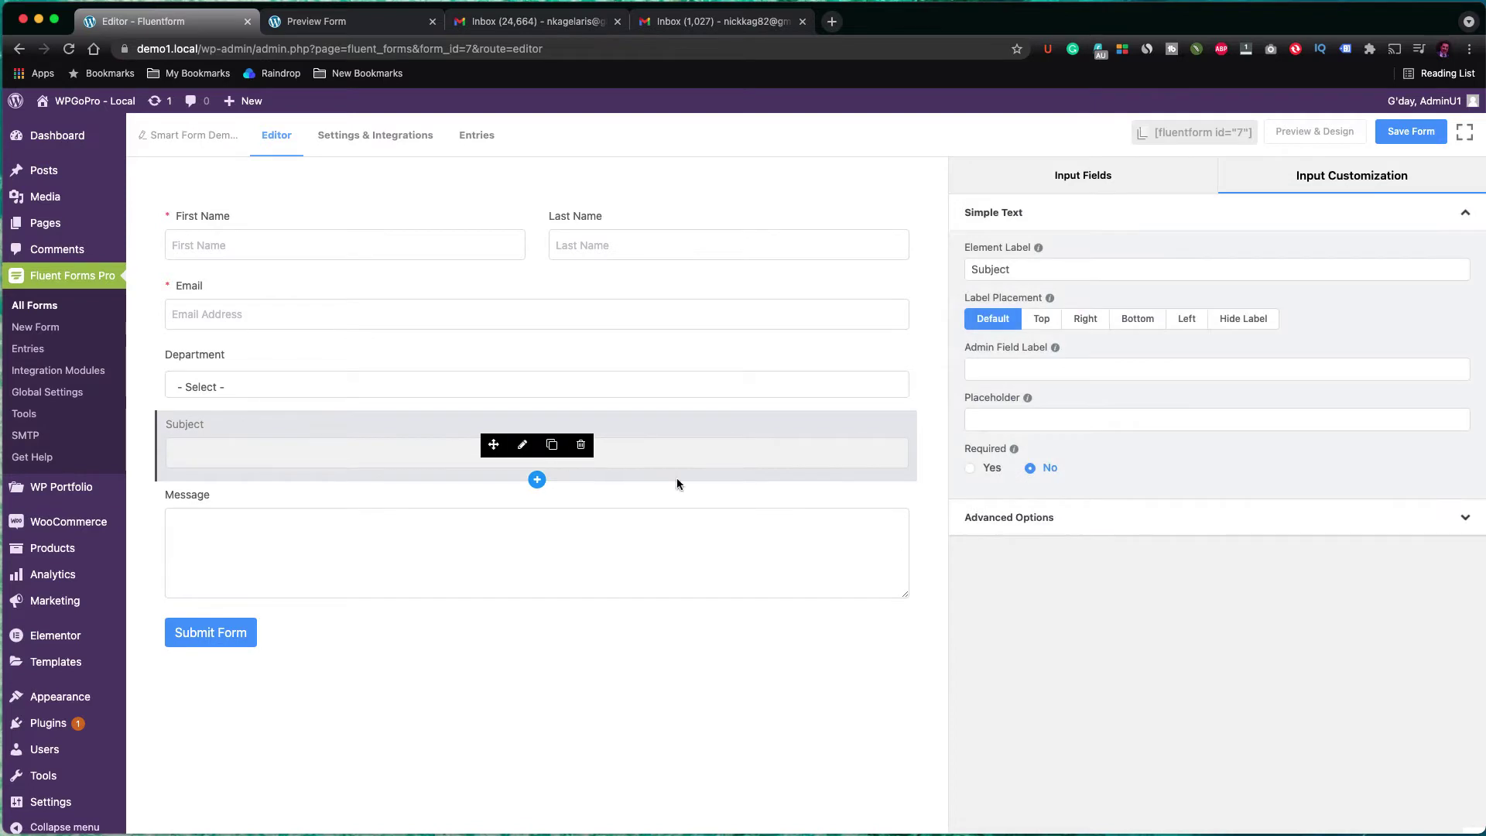
pyautogui.click(971, 469)
pyautogui.moveTo(303, 384)
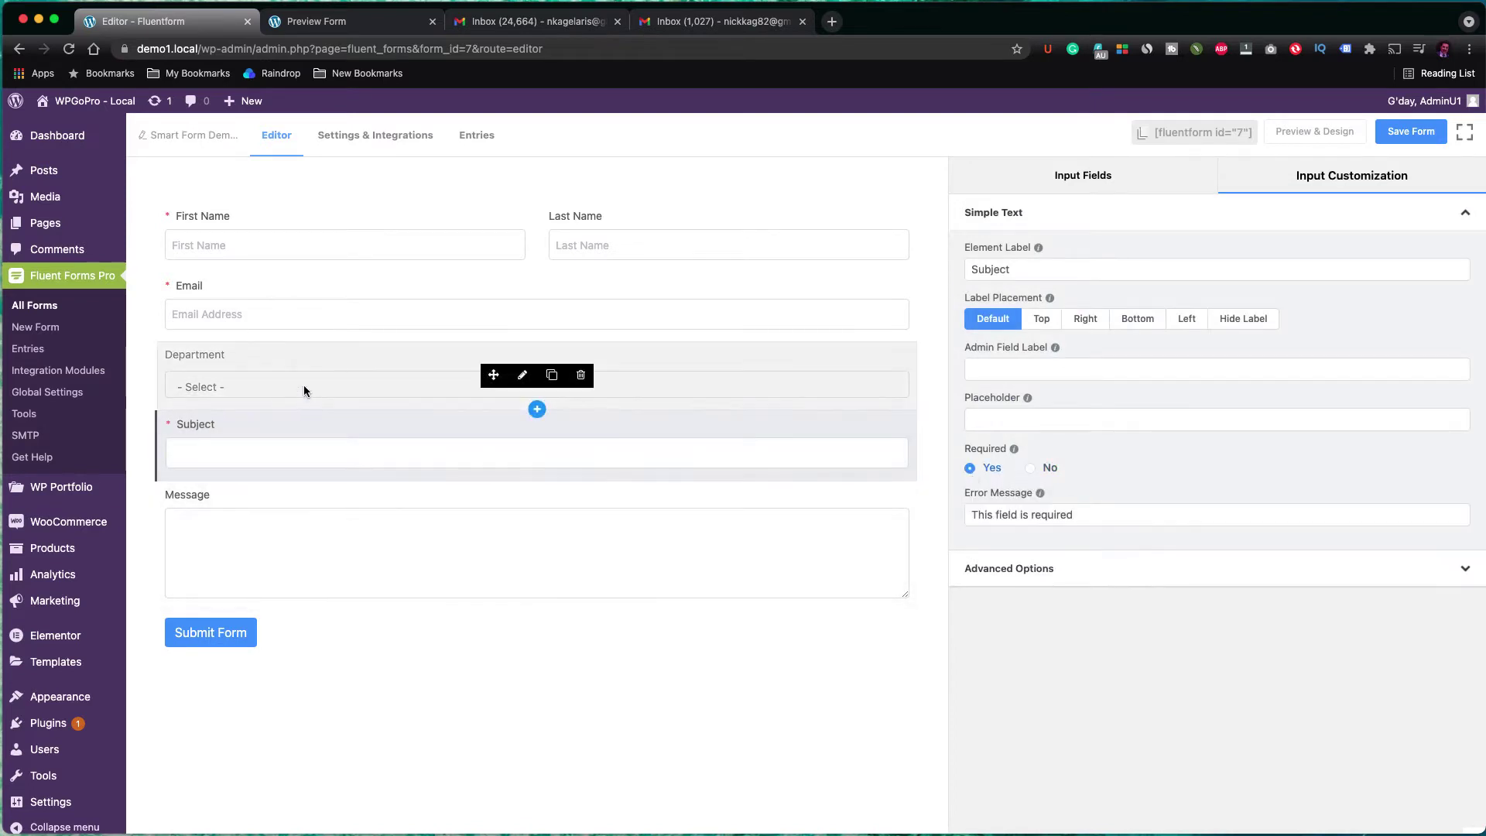
pyautogui.click(526, 378)
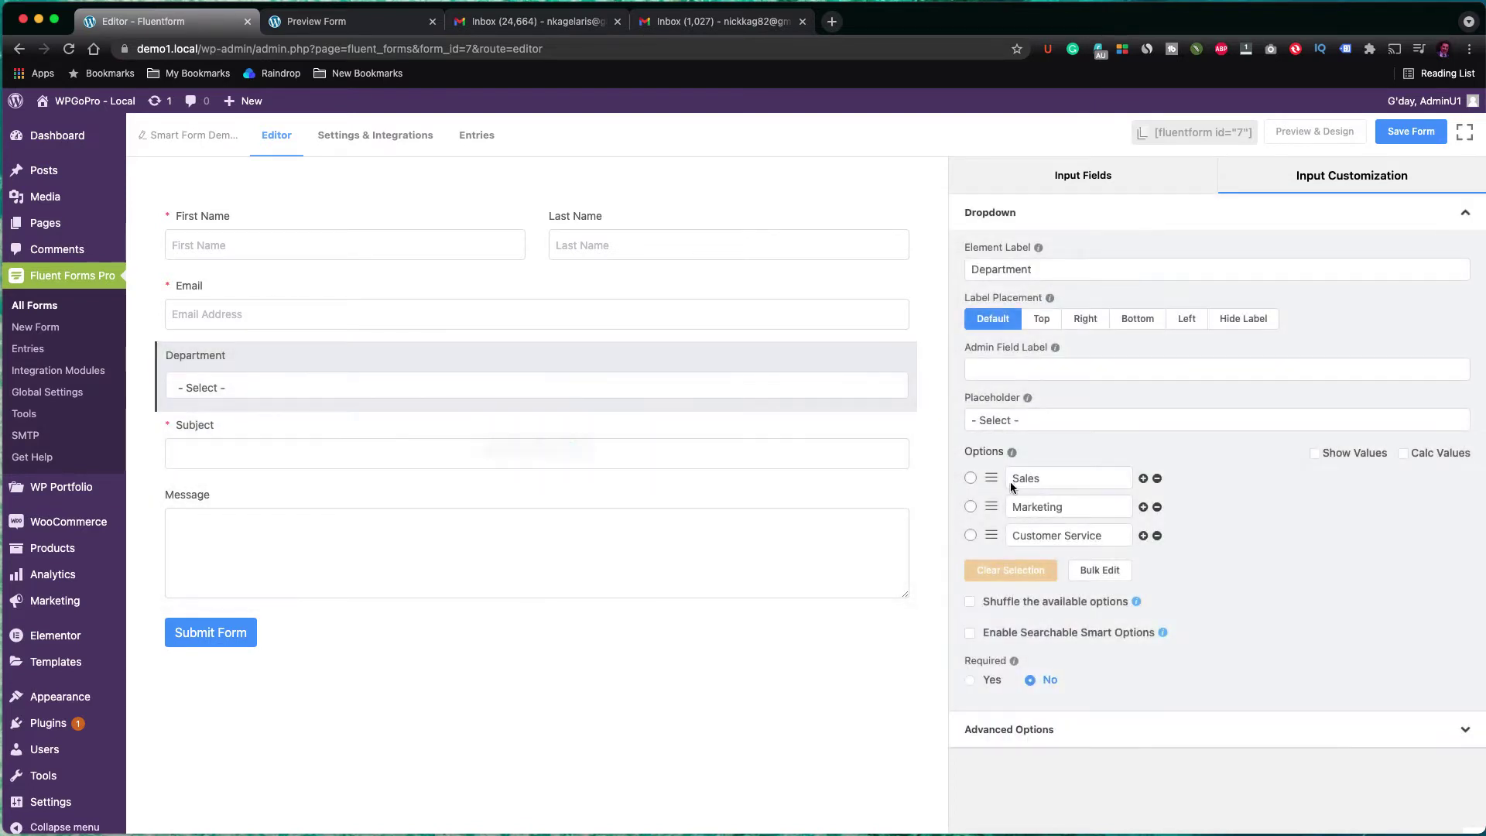
pyautogui.click(970, 679)
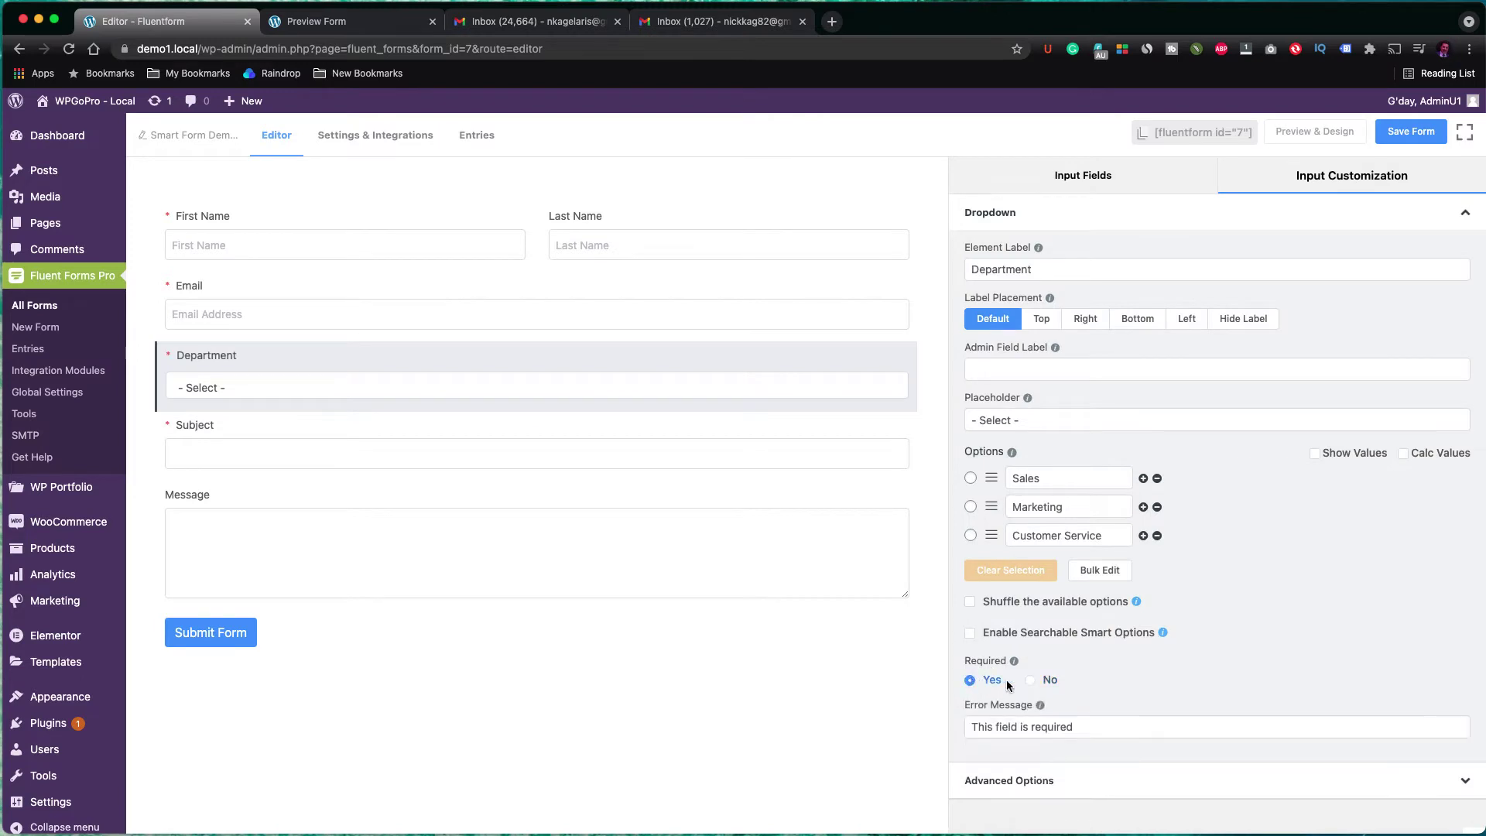
# Limit the Message field to 500 characters and save the form
pyautogui.click(334, 551)
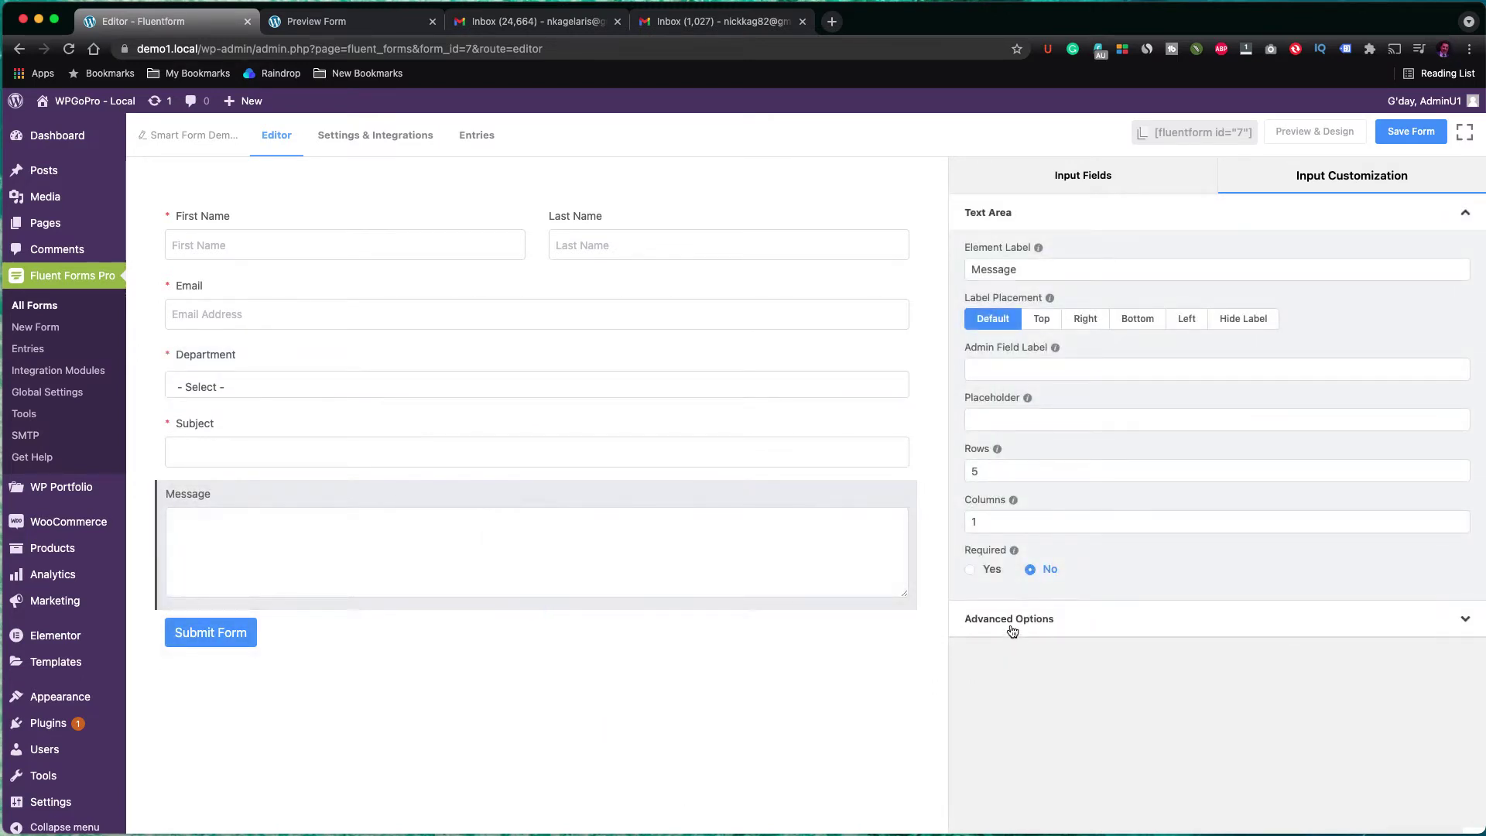
pyautogui.click(1012, 619)
pyautogui.click(1008, 599)
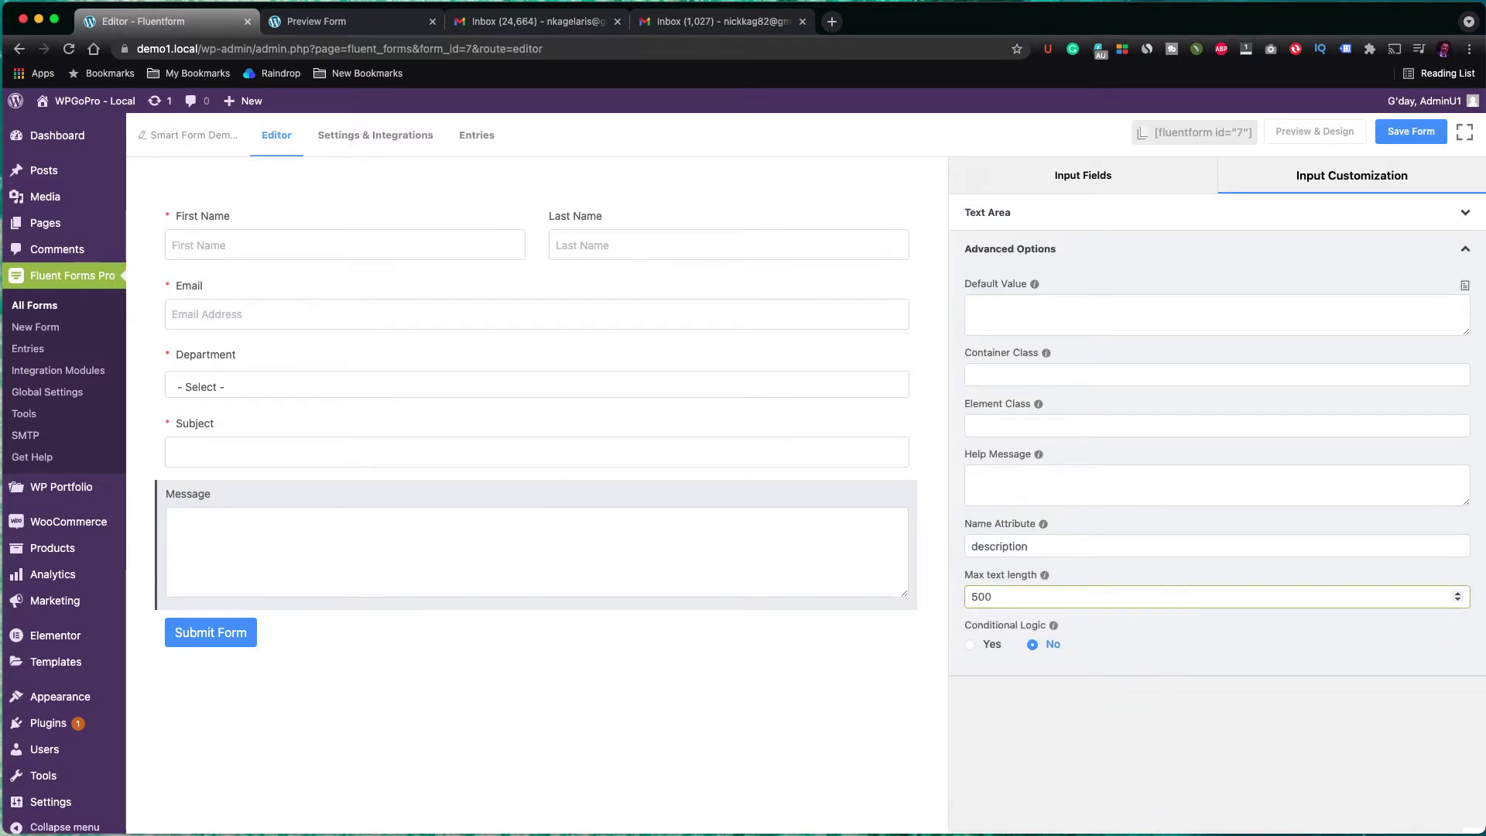
pyautogui.write('500')
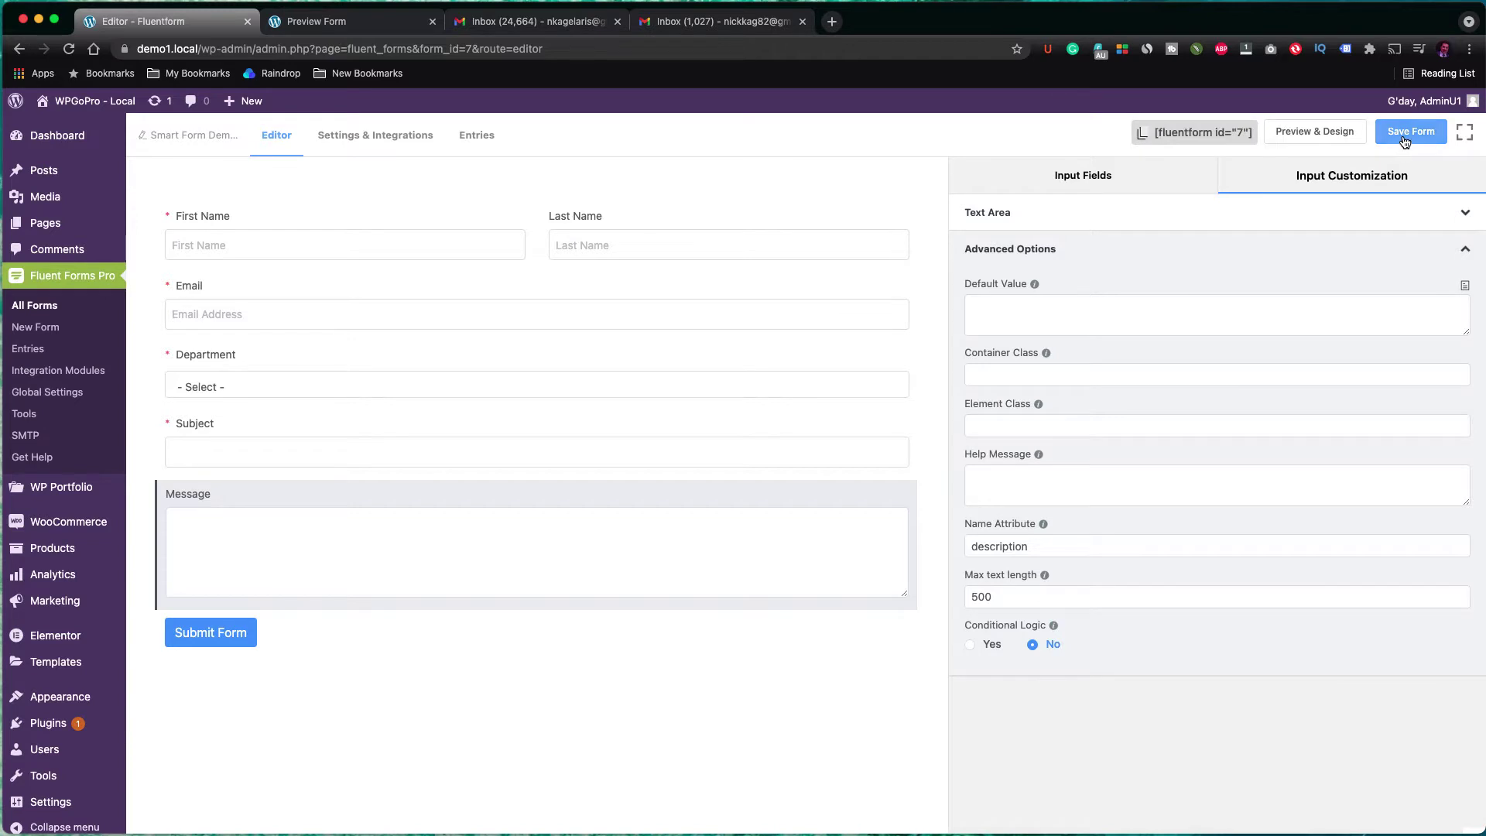
pyautogui.click(1404, 141)
# Preview Modern, Classic and Bootstrap style templates, then settle on Custom (Advanced Customization)
pyautogui.click(1328, 138)
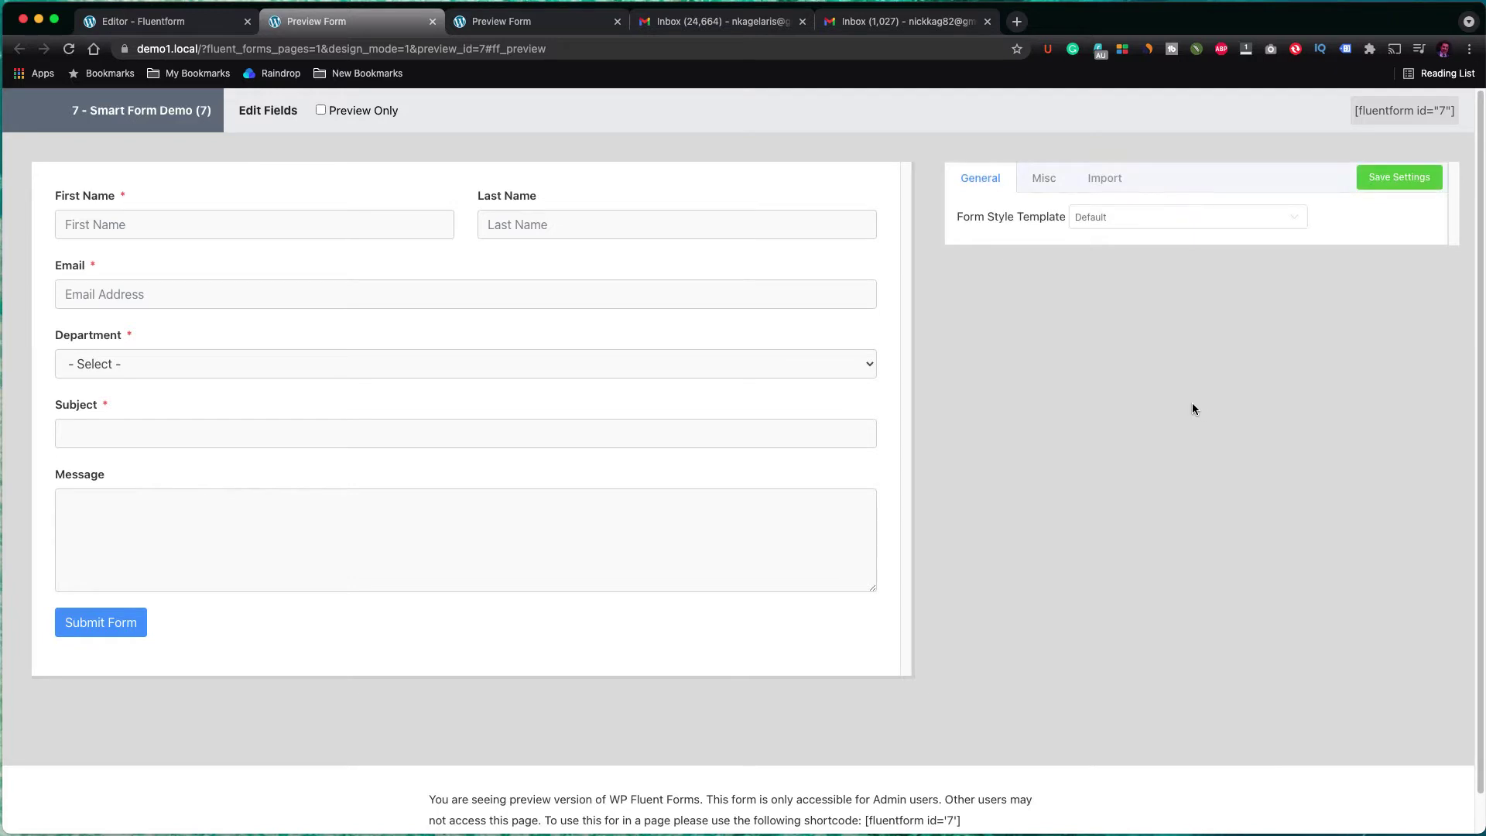
pyautogui.click(1128, 225)
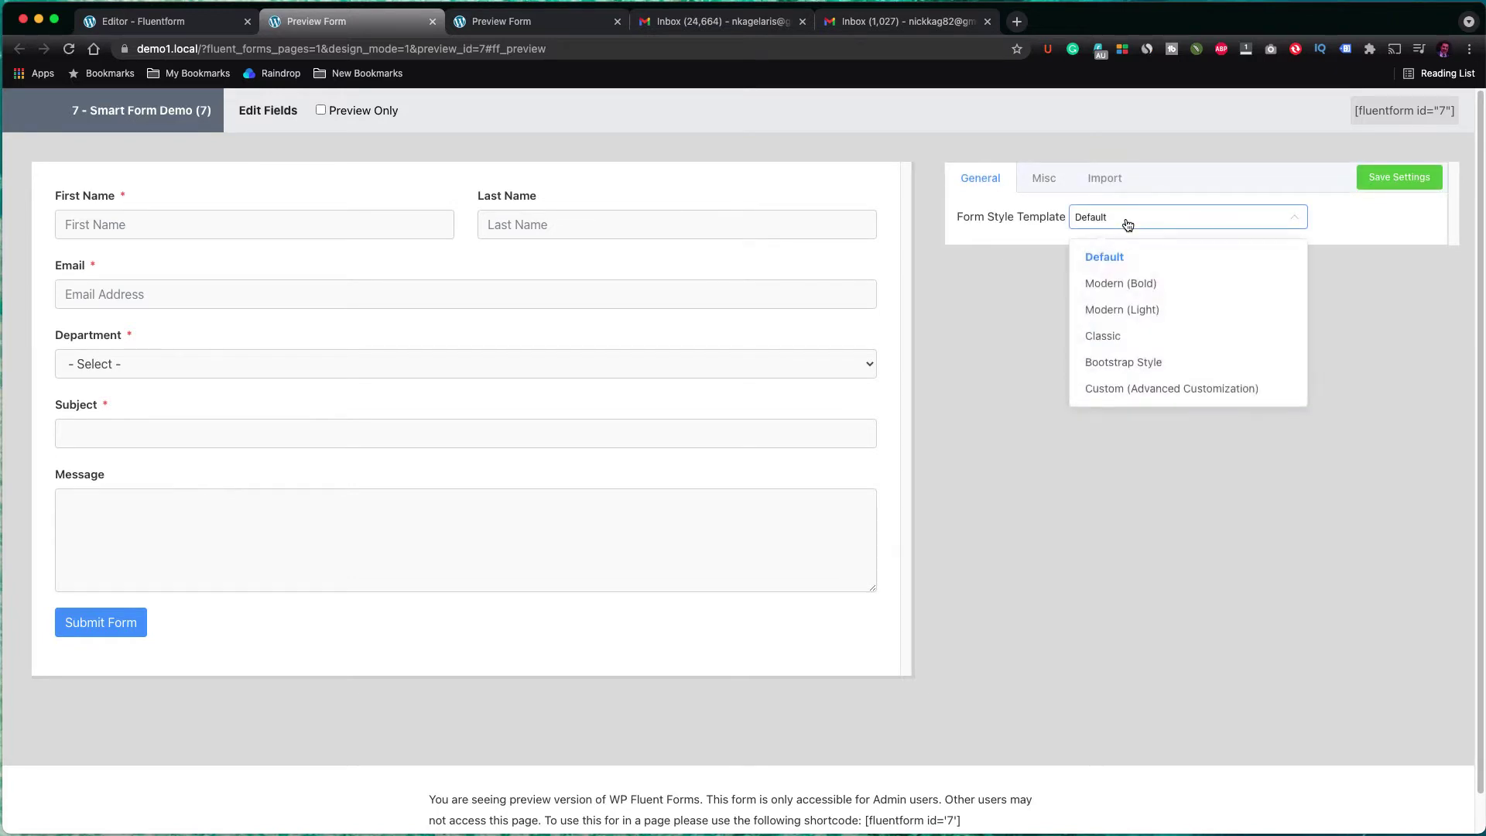
pyautogui.click(1139, 284)
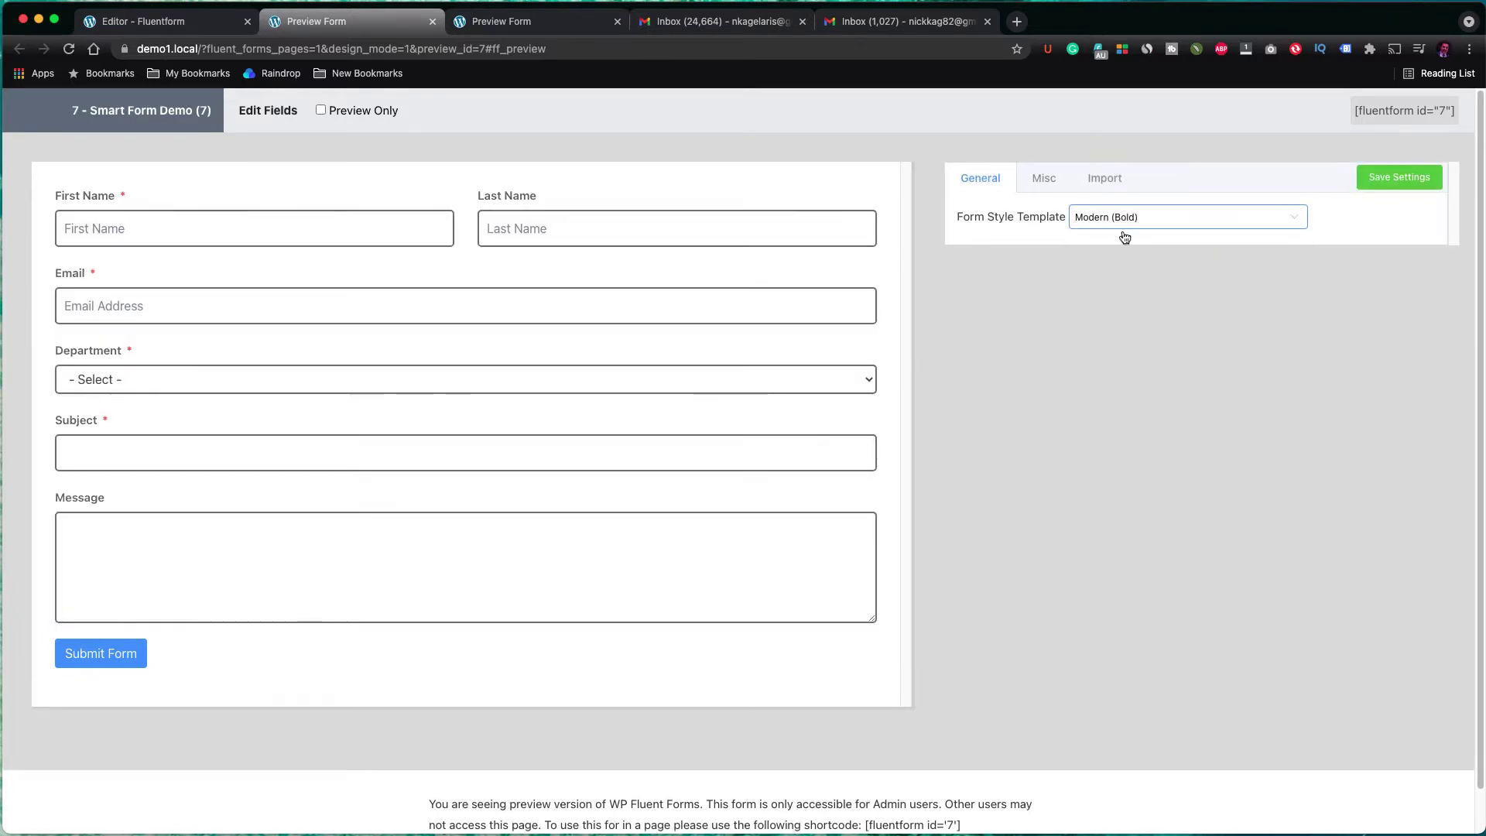
pyautogui.click(1126, 224)
pyautogui.click(1122, 309)
pyautogui.click(1128, 226)
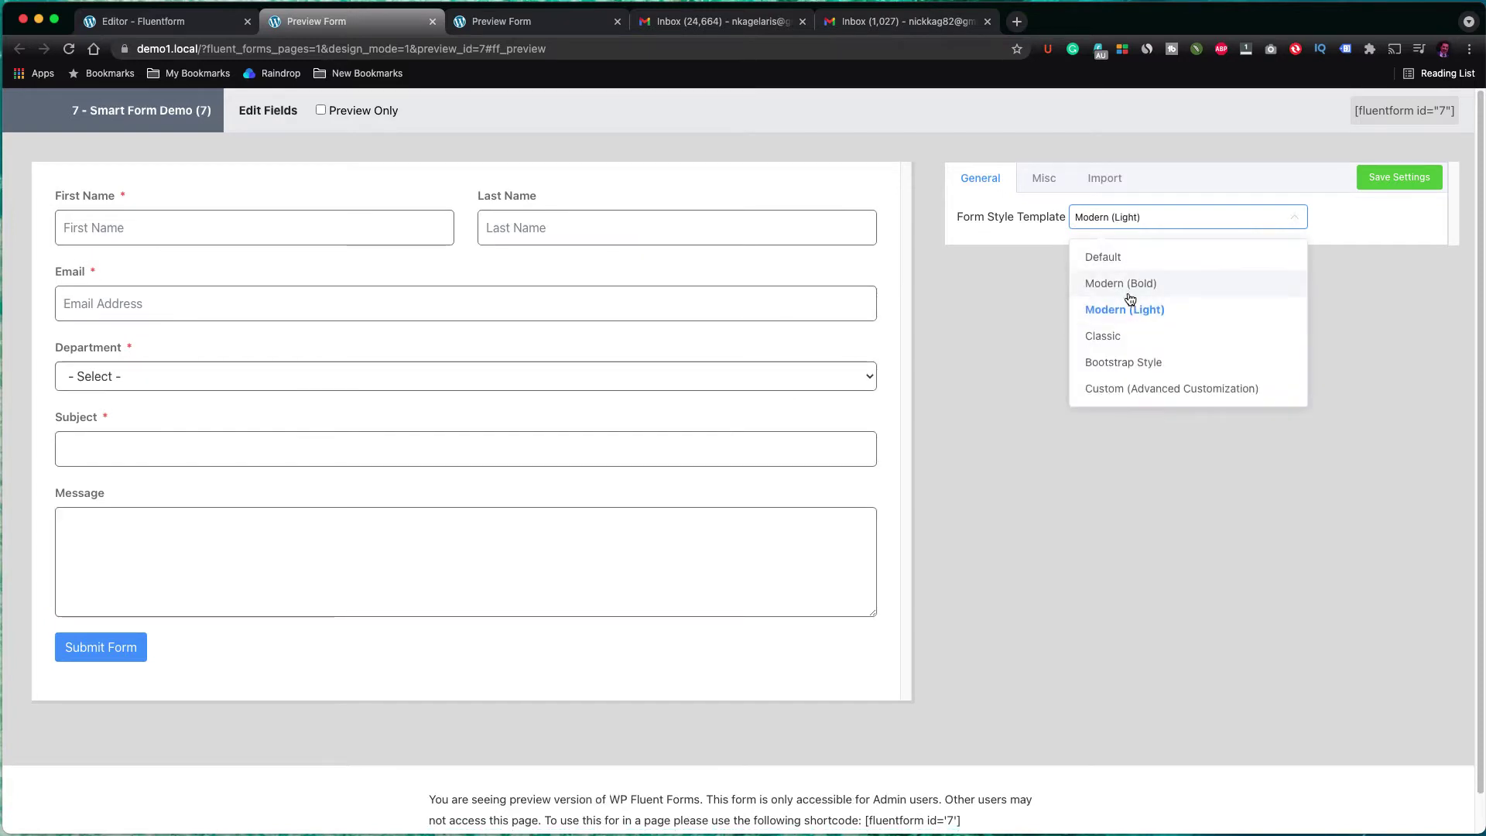
pyautogui.click(1126, 333)
pyautogui.click(1136, 224)
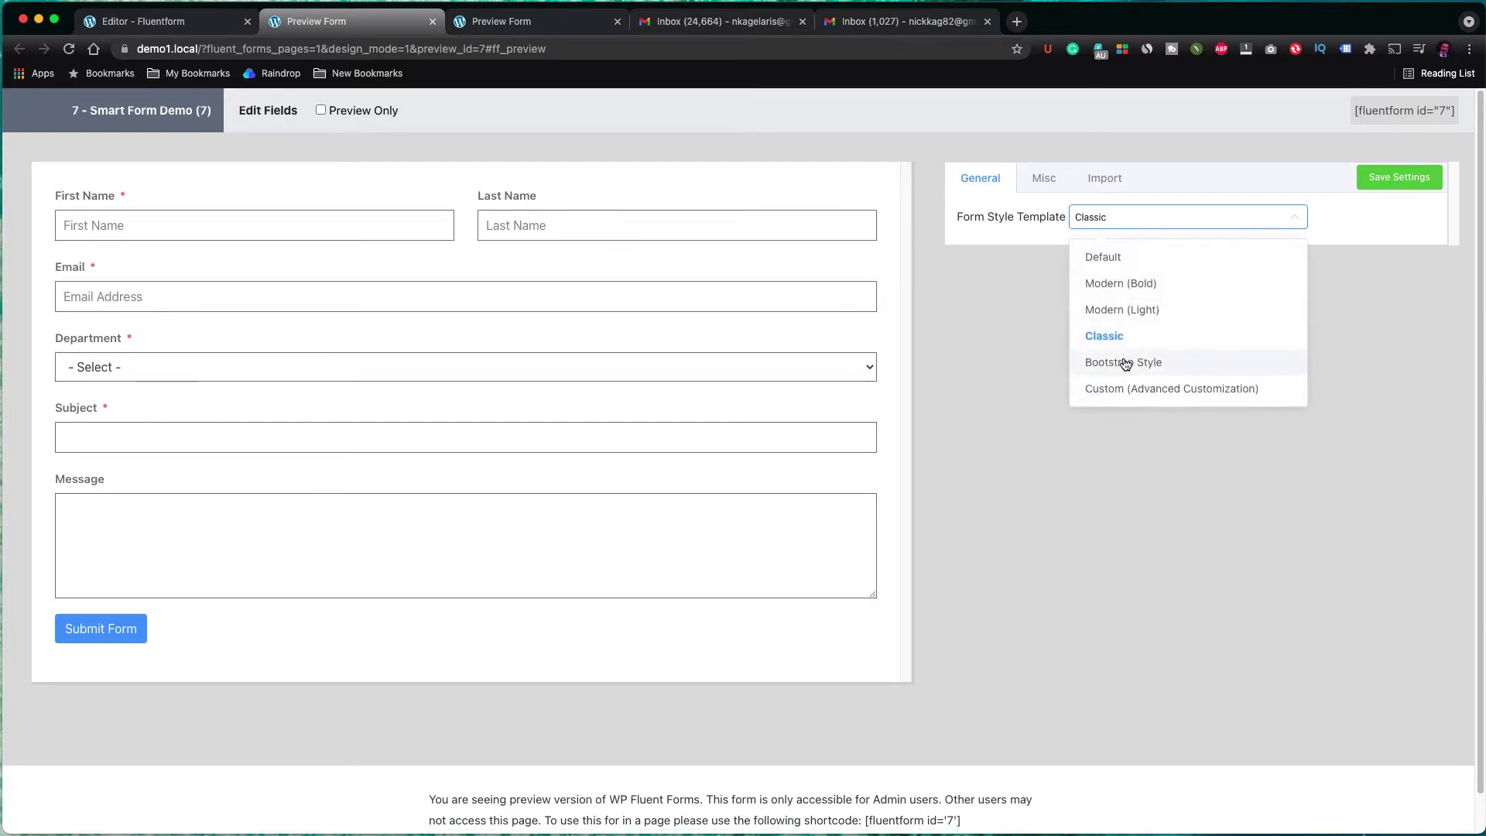
pyautogui.click(1124, 361)
pyautogui.click(1126, 226)
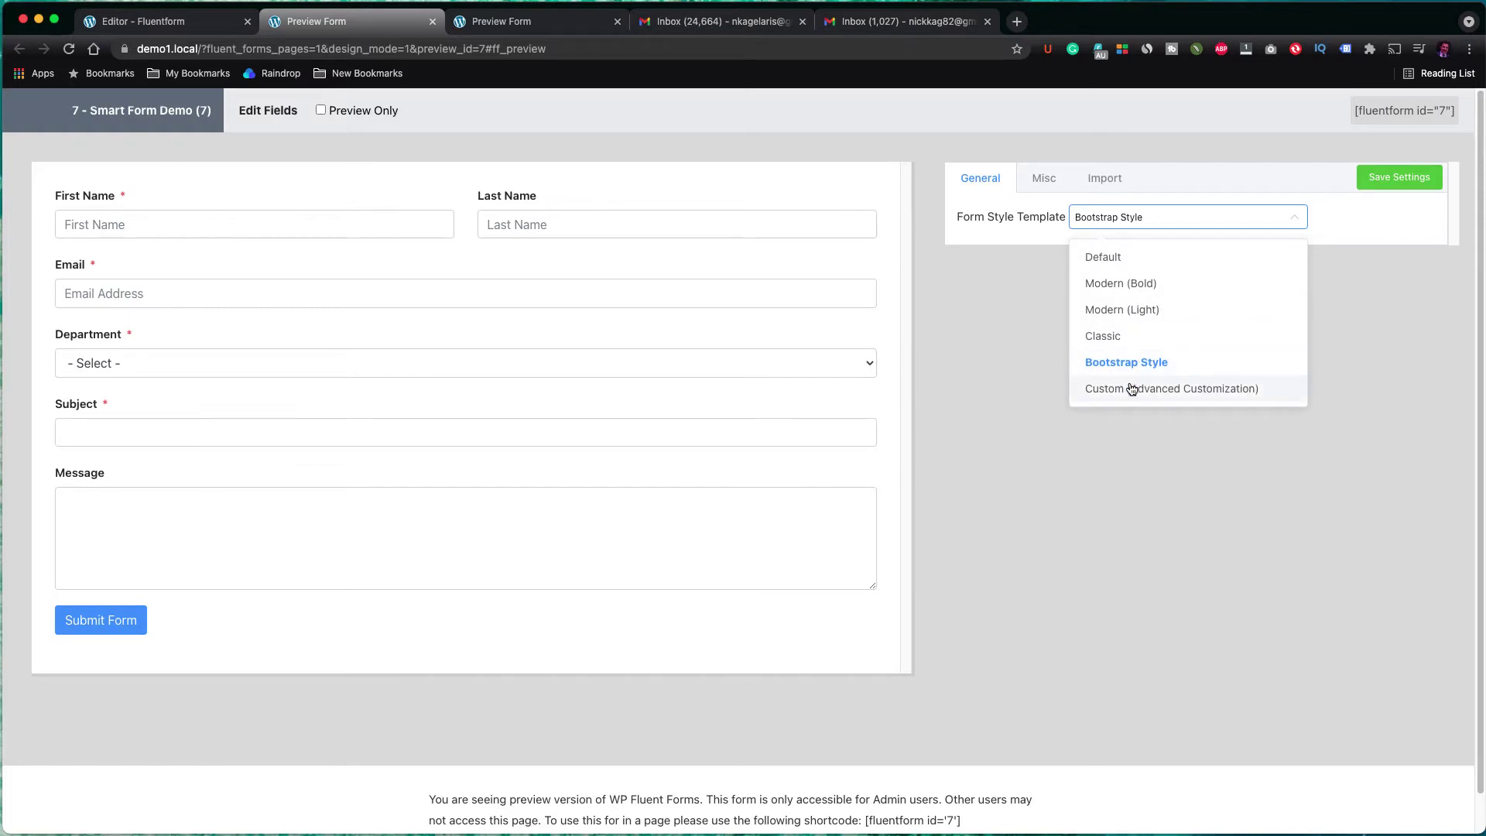
pyautogui.click(1133, 388)
pyautogui.click(1421, 300)
# Style the labels pink, font weight 600 and uppercase
pyautogui.moveTo(1248, 341); pyautogui.dragTo(1305, 328)
pyautogui.click(1032, 335)
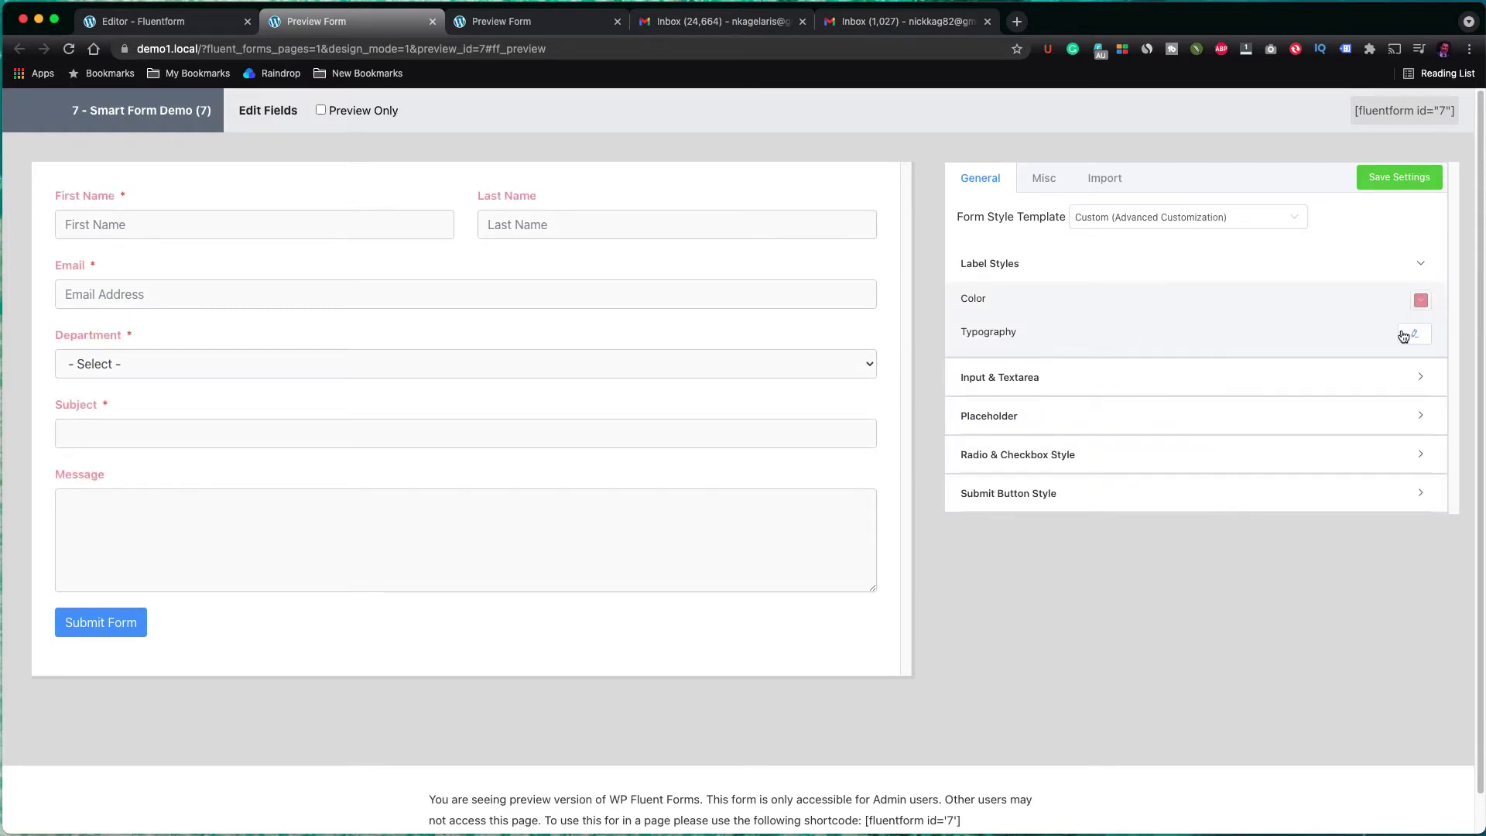
pyautogui.click(1407, 333)
pyautogui.click(1403, 400)
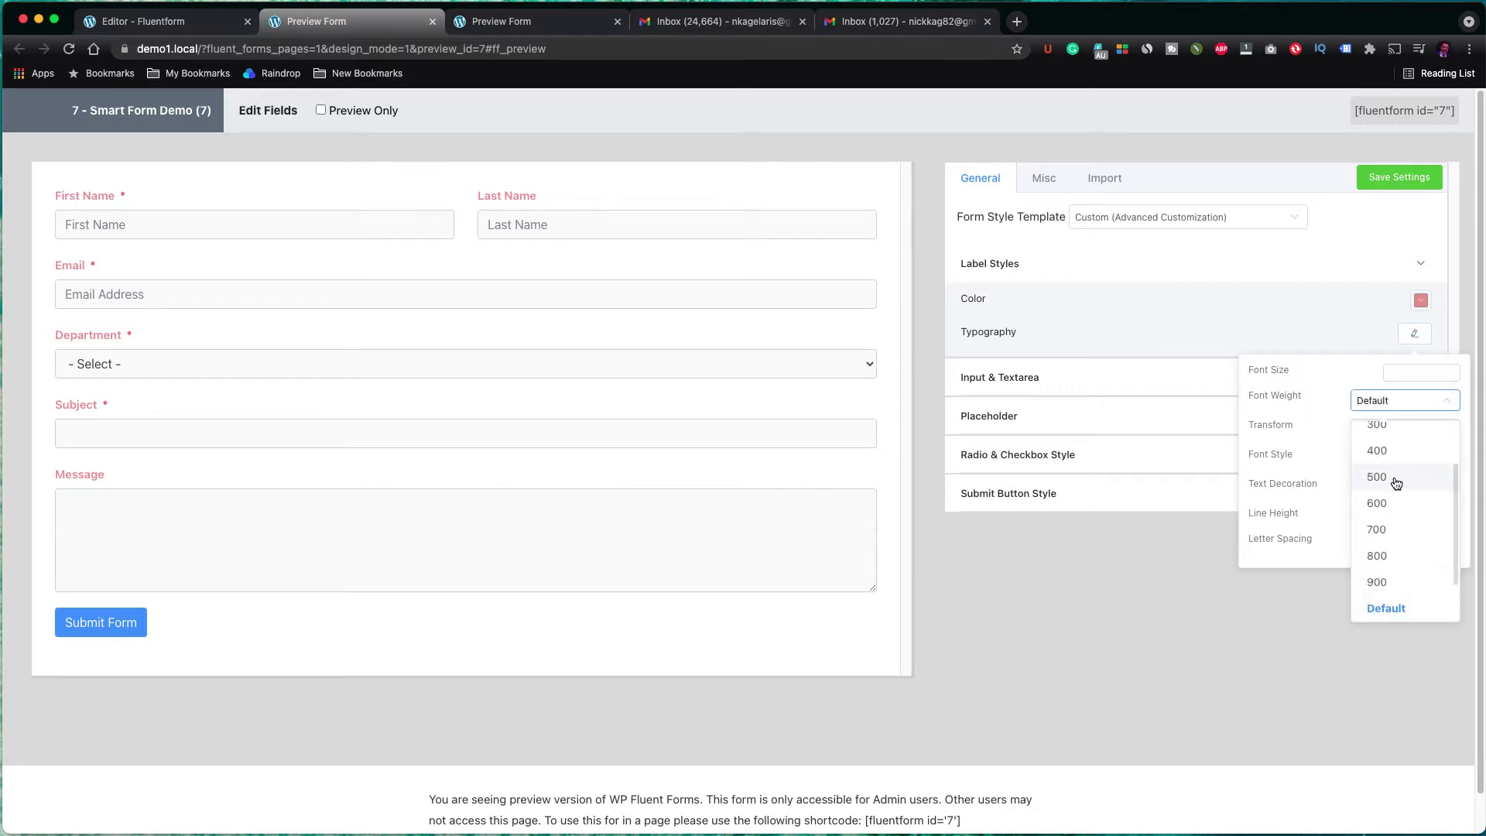
pyautogui.click(1397, 474)
pyautogui.click(1386, 432)
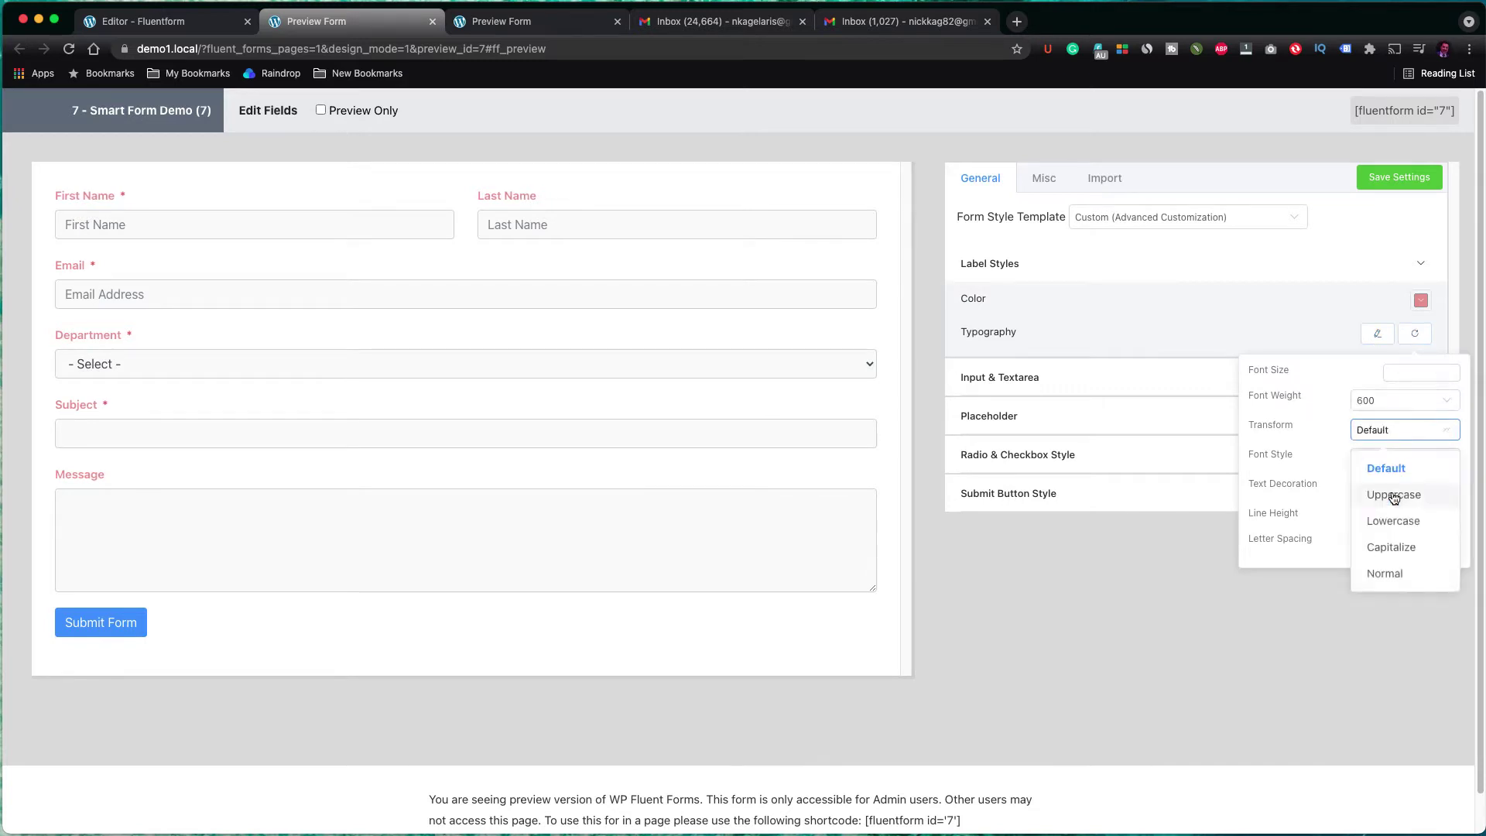
pyautogui.click(1393, 495)
pyautogui.click(1181, 573)
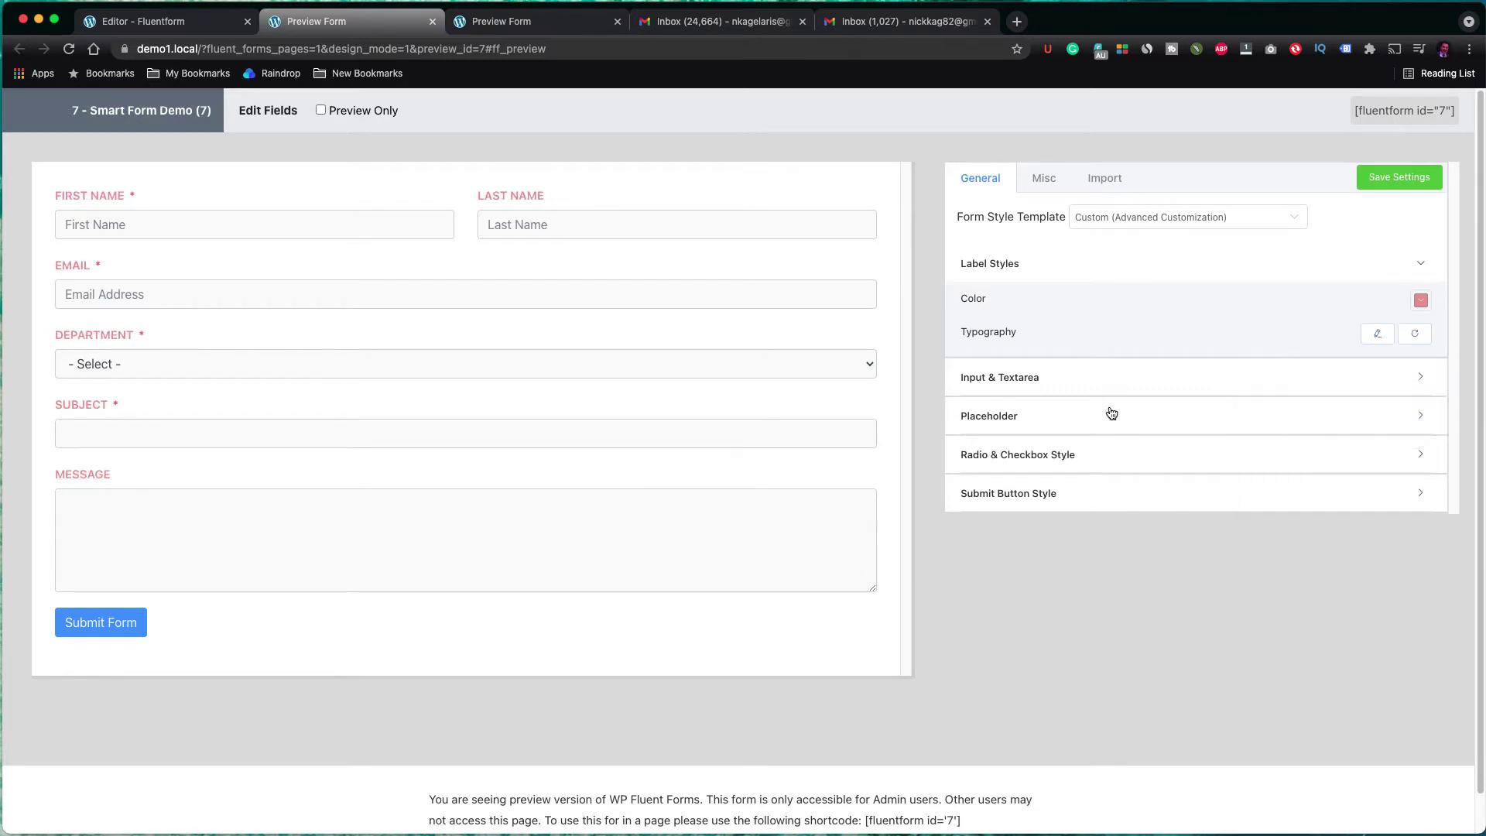
# Give inputs a pale pink background and a 0 horizontal box-shadow offset
pyautogui.click(1084, 377)
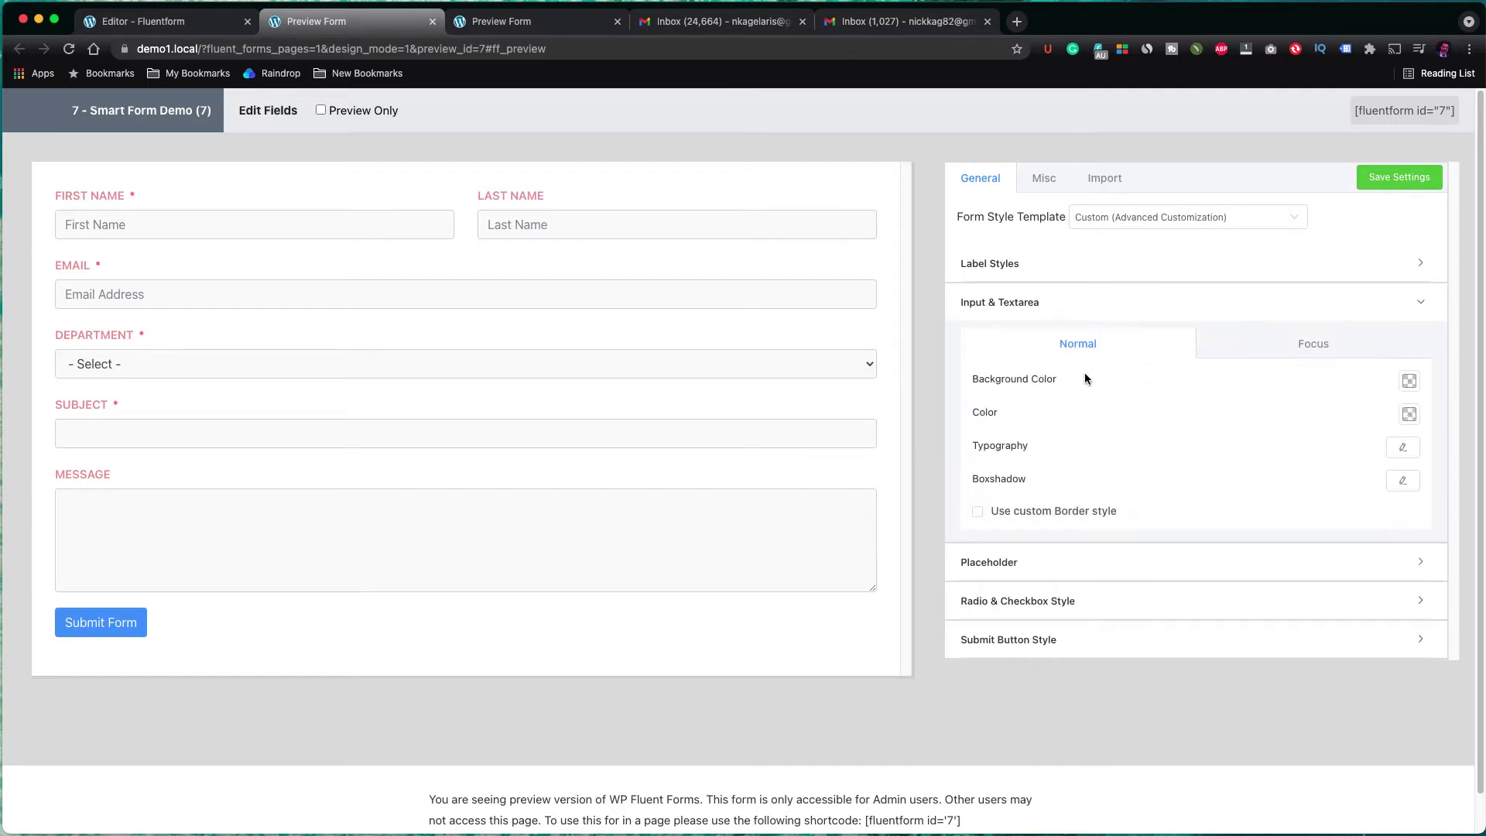
pyautogui.click(1409, 381)
pyautogui.click(1248, 411)
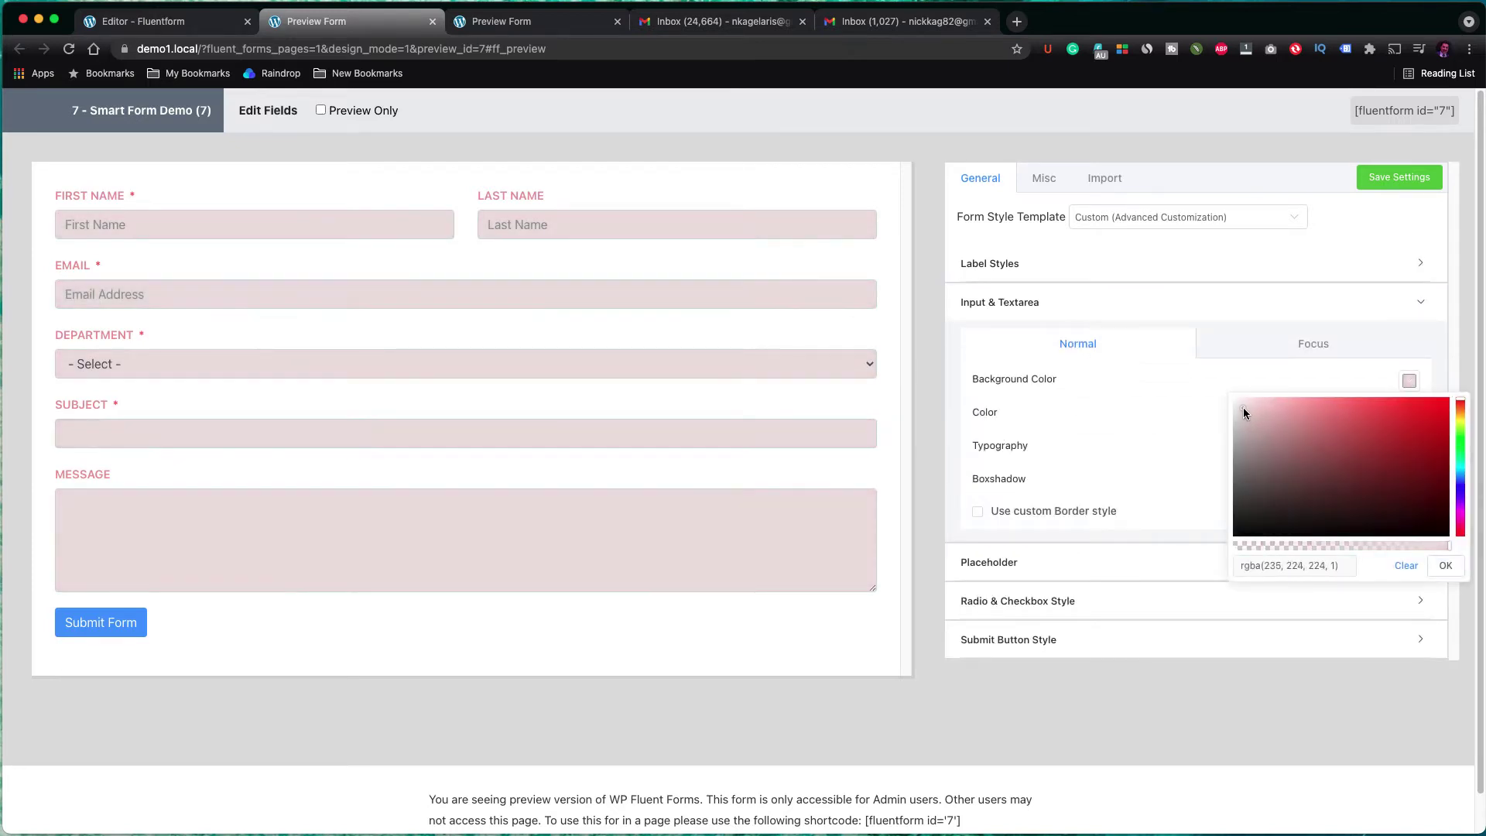
pyautogui.click(1080, 479)
pyautogui.click(1402, 446)
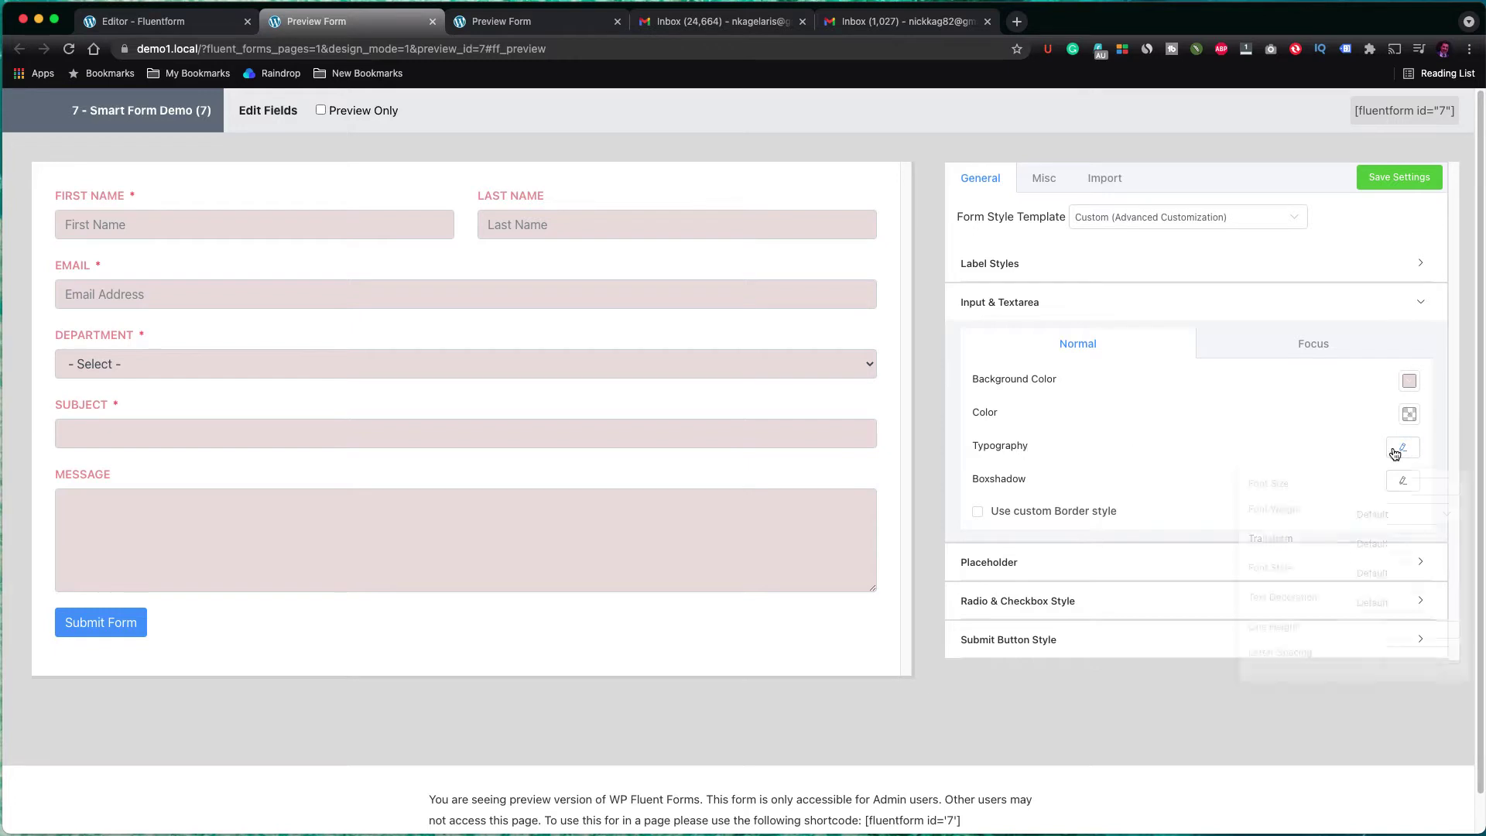
pyautogui.click(1382, 514)
pyautogui.click(1383, 482)
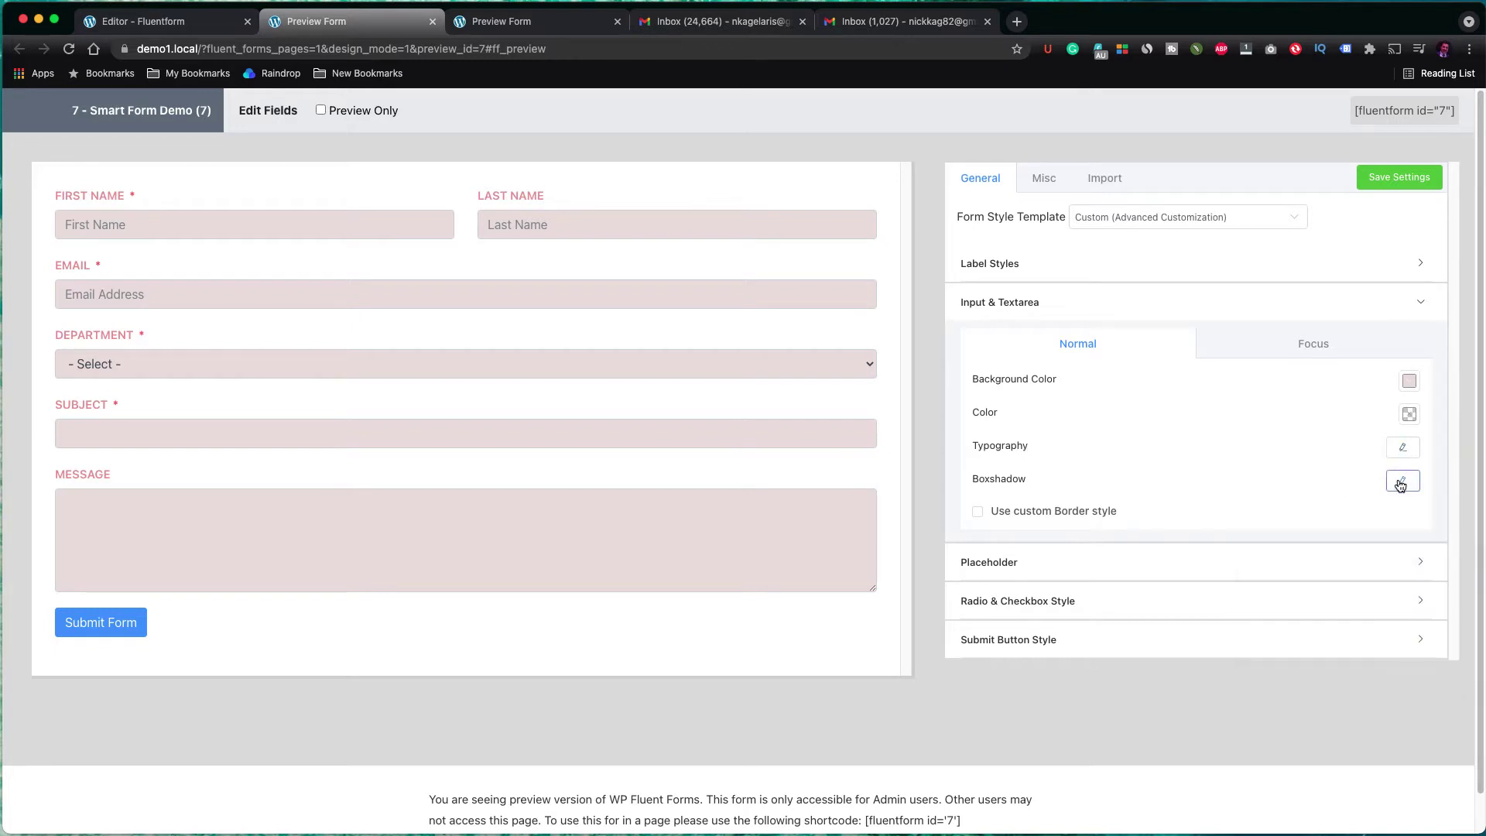
pyautogui.click(1403, 480)
pyautogui.click(1391, 550)
pyautogui.write('0')
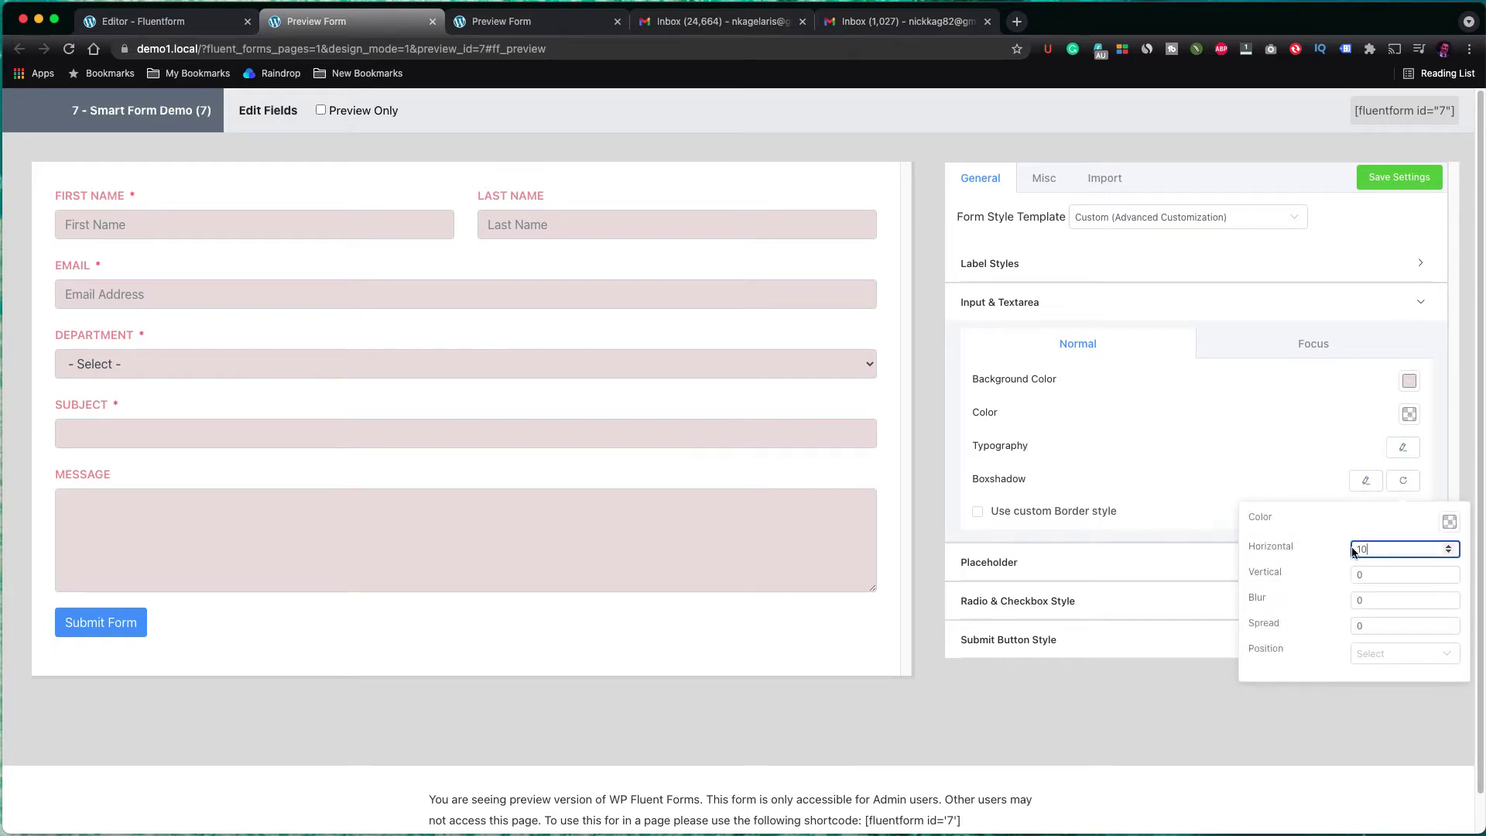
pyautogui.click(1285, 471)
# Make the submit button background pink and save the custom styles
pyautogui.click(1149, 641)
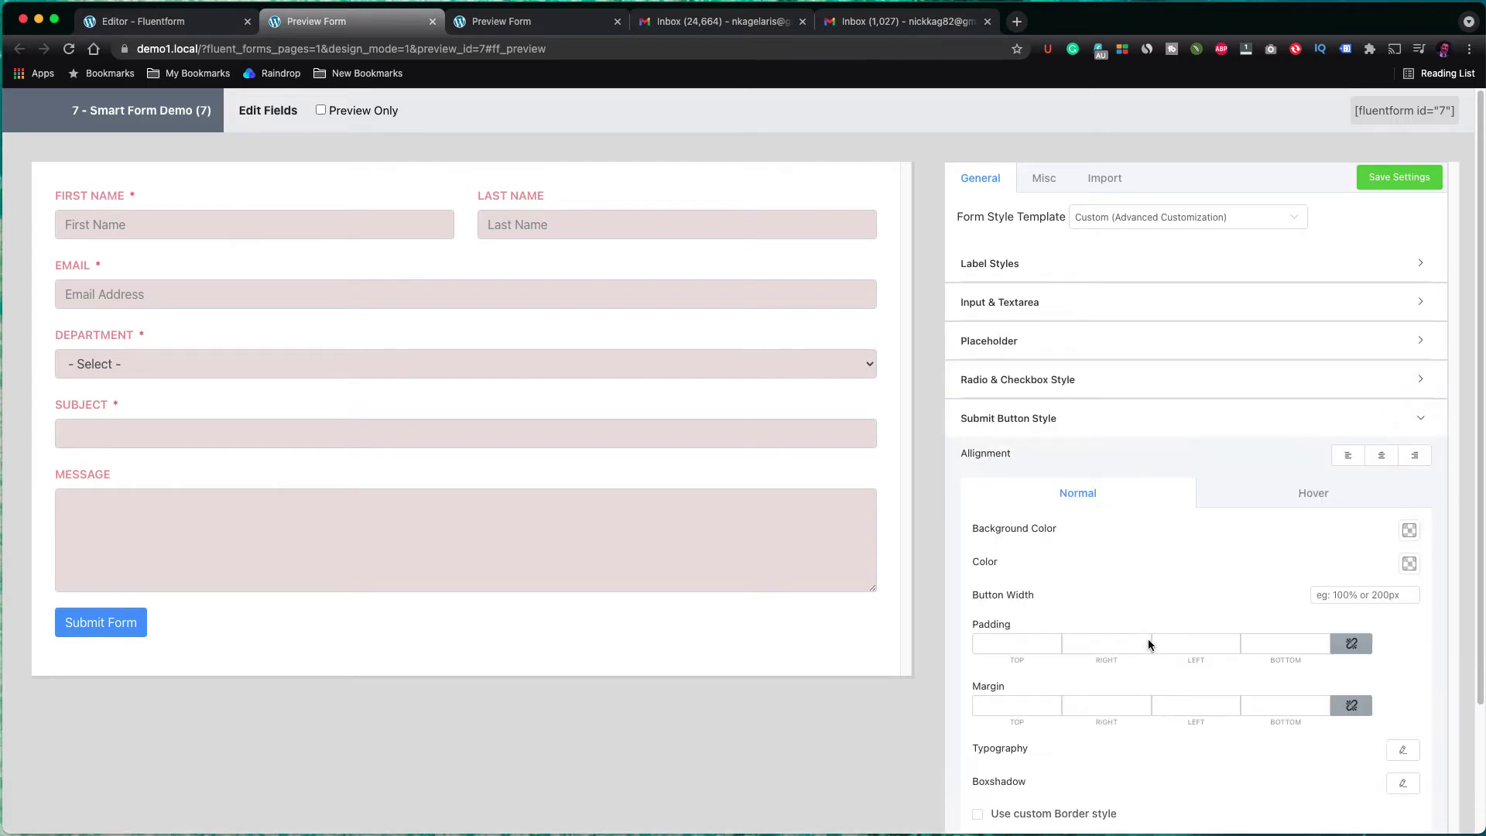
pyautogui.click(1409, 530)
pyautogui.click(1335, 555)
pyautogui.click(1398, 191)
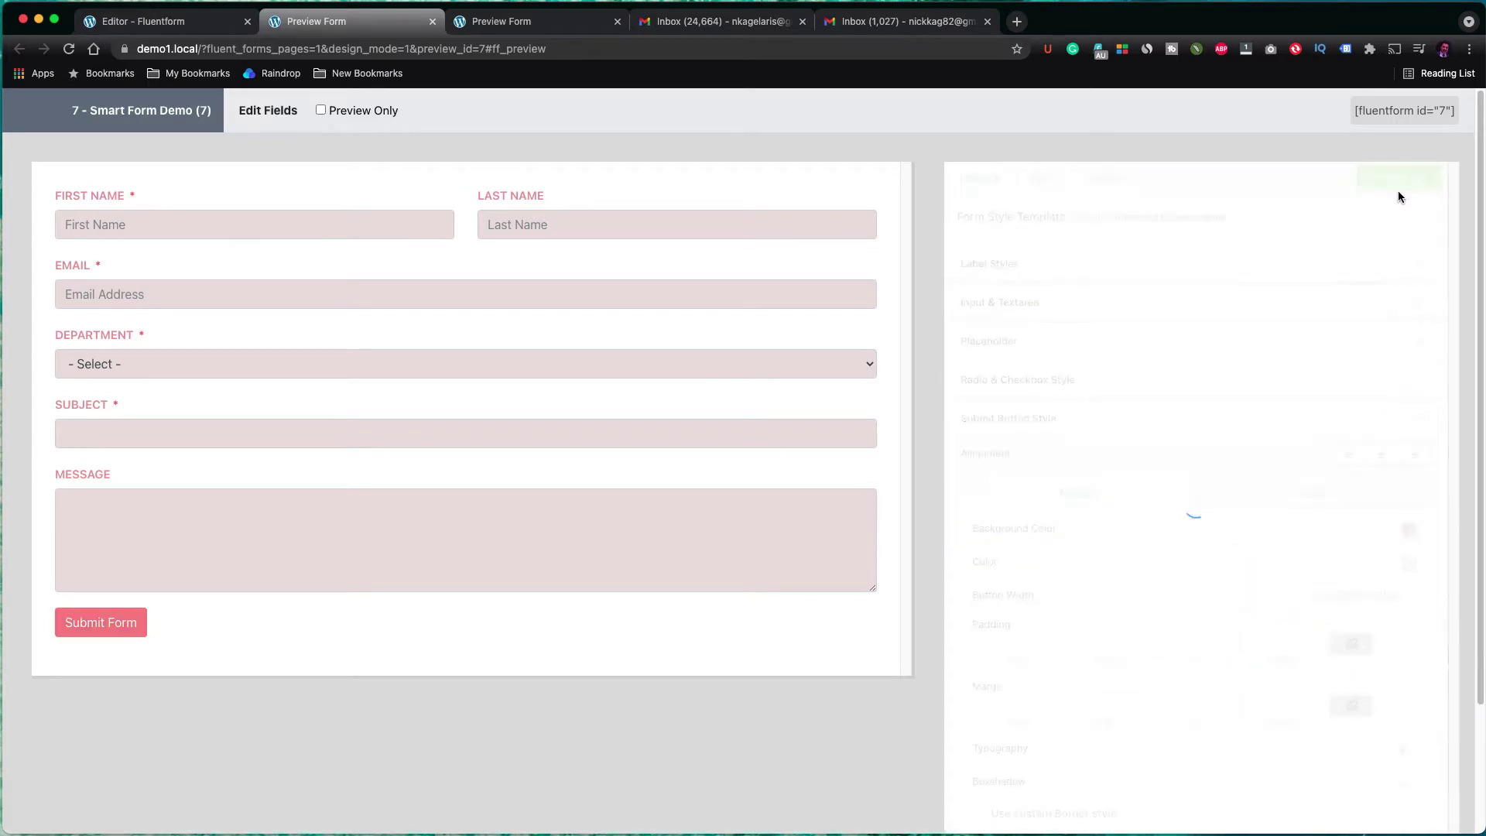
# Open the Contact page in the block editor in a new browser tab
pyautogui.press('super+1')
pyautogui.moveTo(45, 206)
pyautogui.rightClick(166, 201)
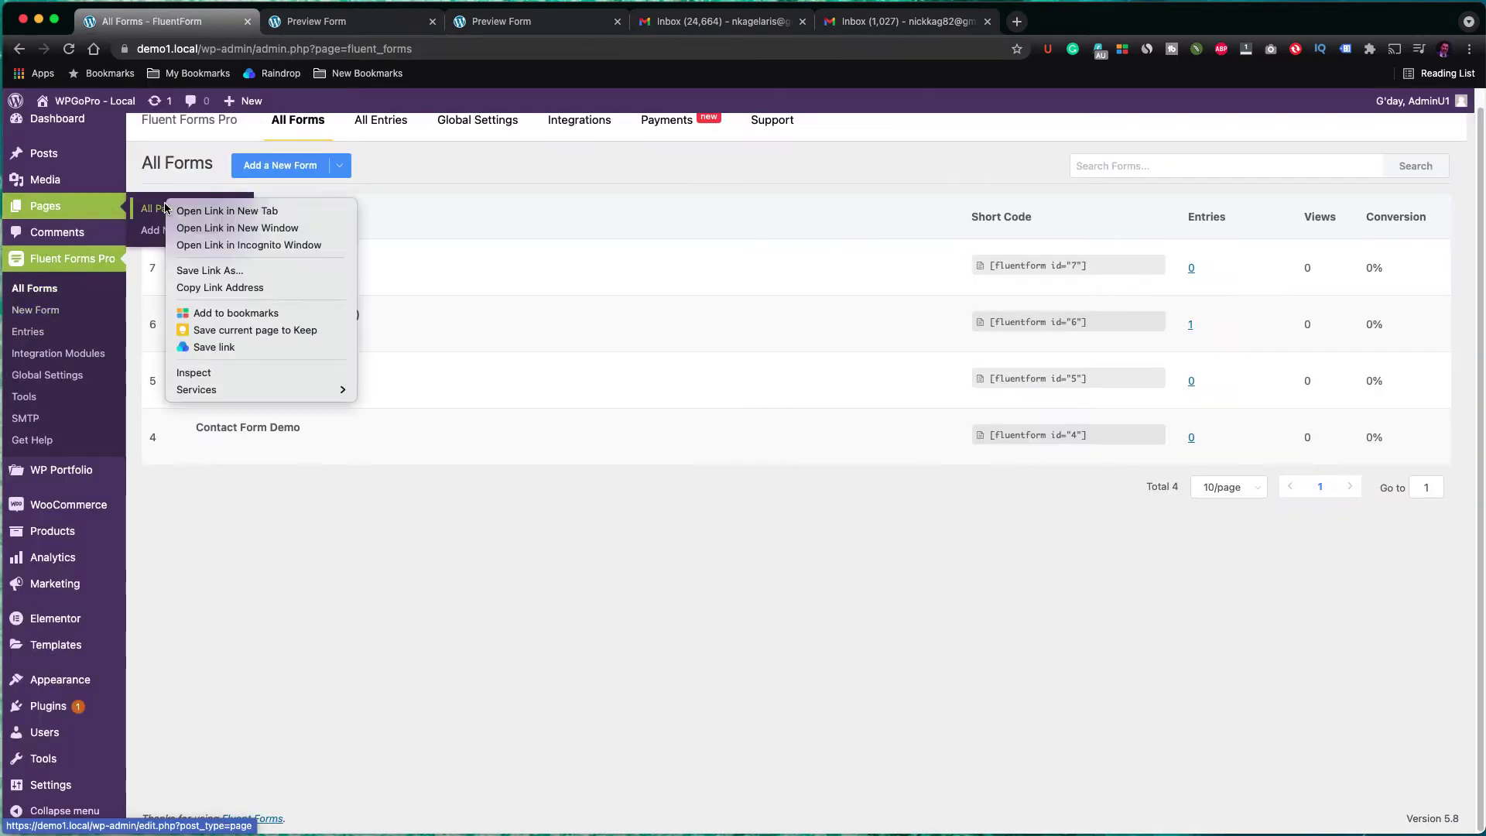
pyautogui.click(185, 212)
pyautogui.press('super+3')
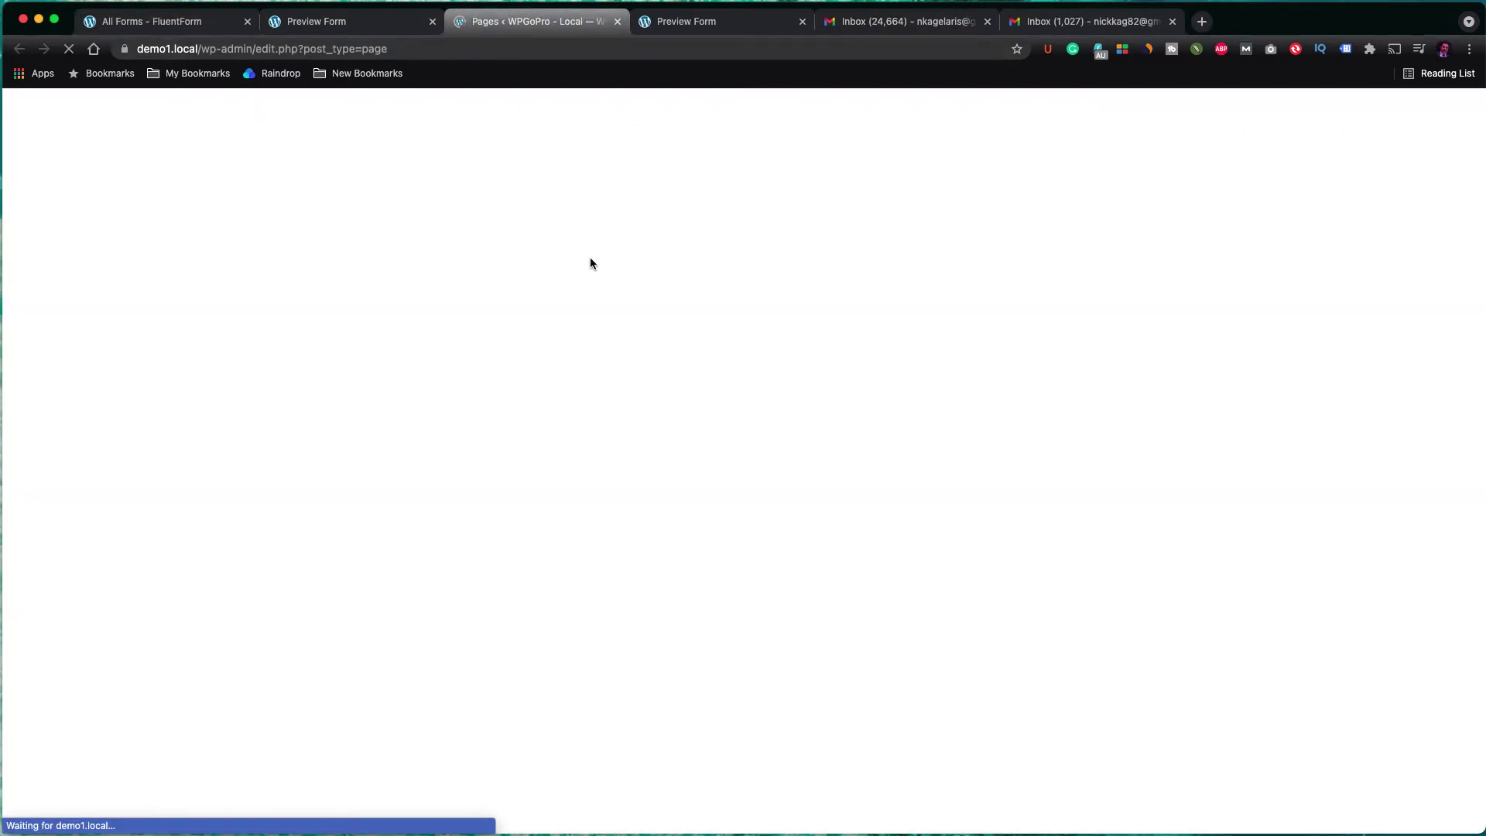
pyautogui.scroll(-1, 586, 303)
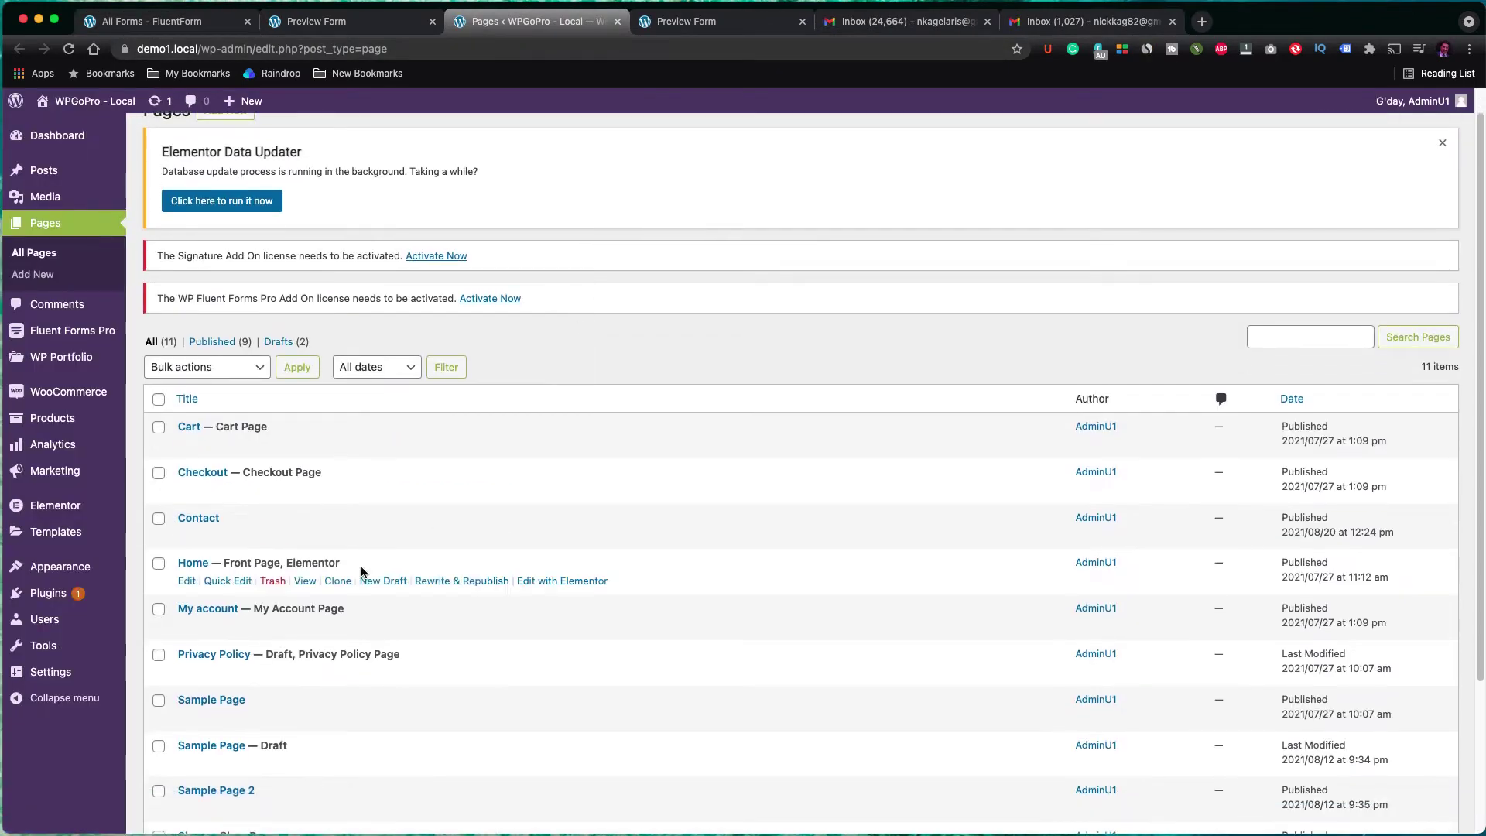
pyautogui.rightClick(205, 539)
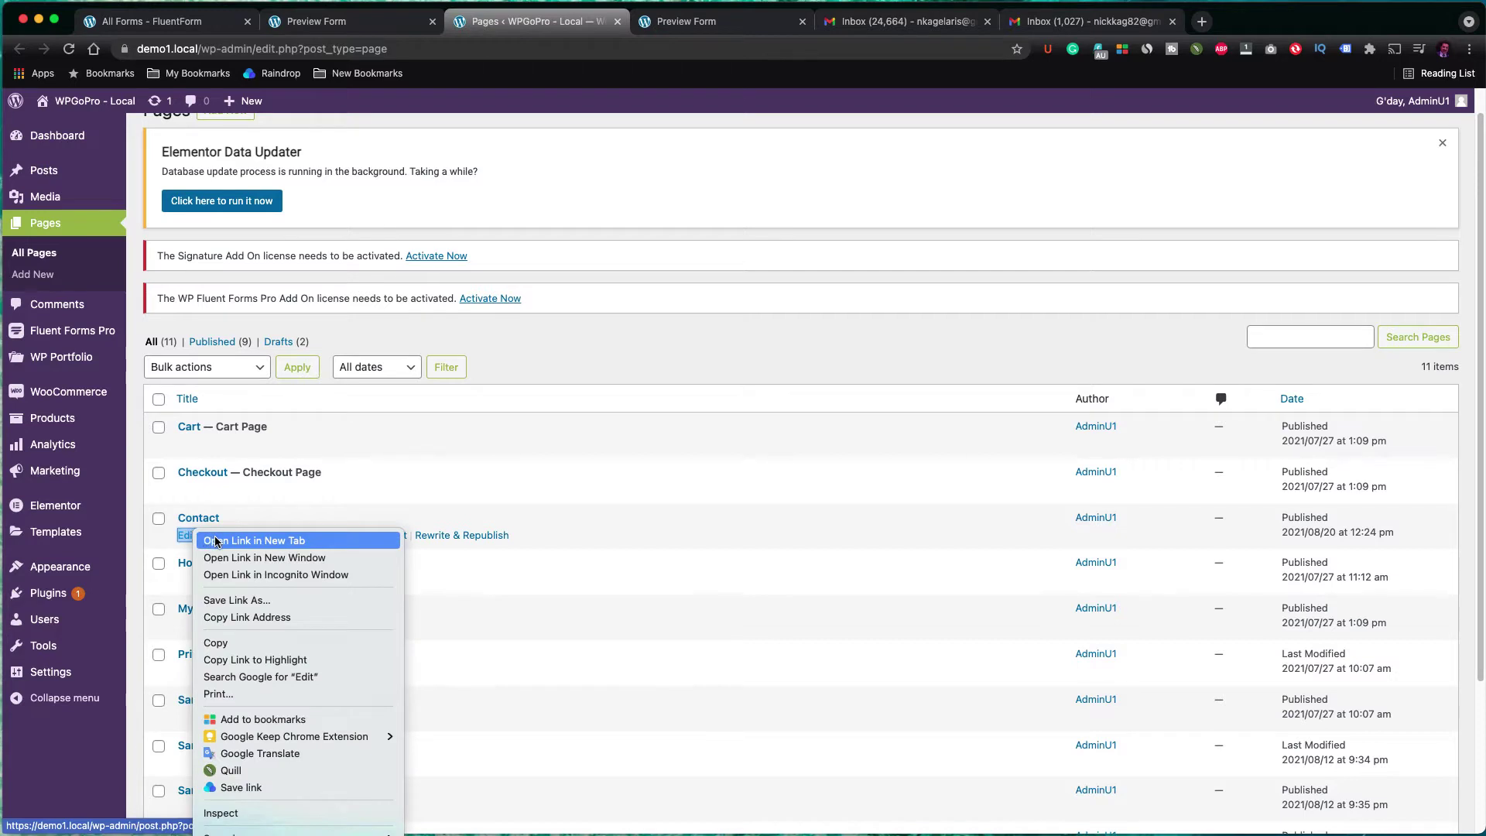
pyautogui.click(216, 541)
pyautogui.press('super+4')
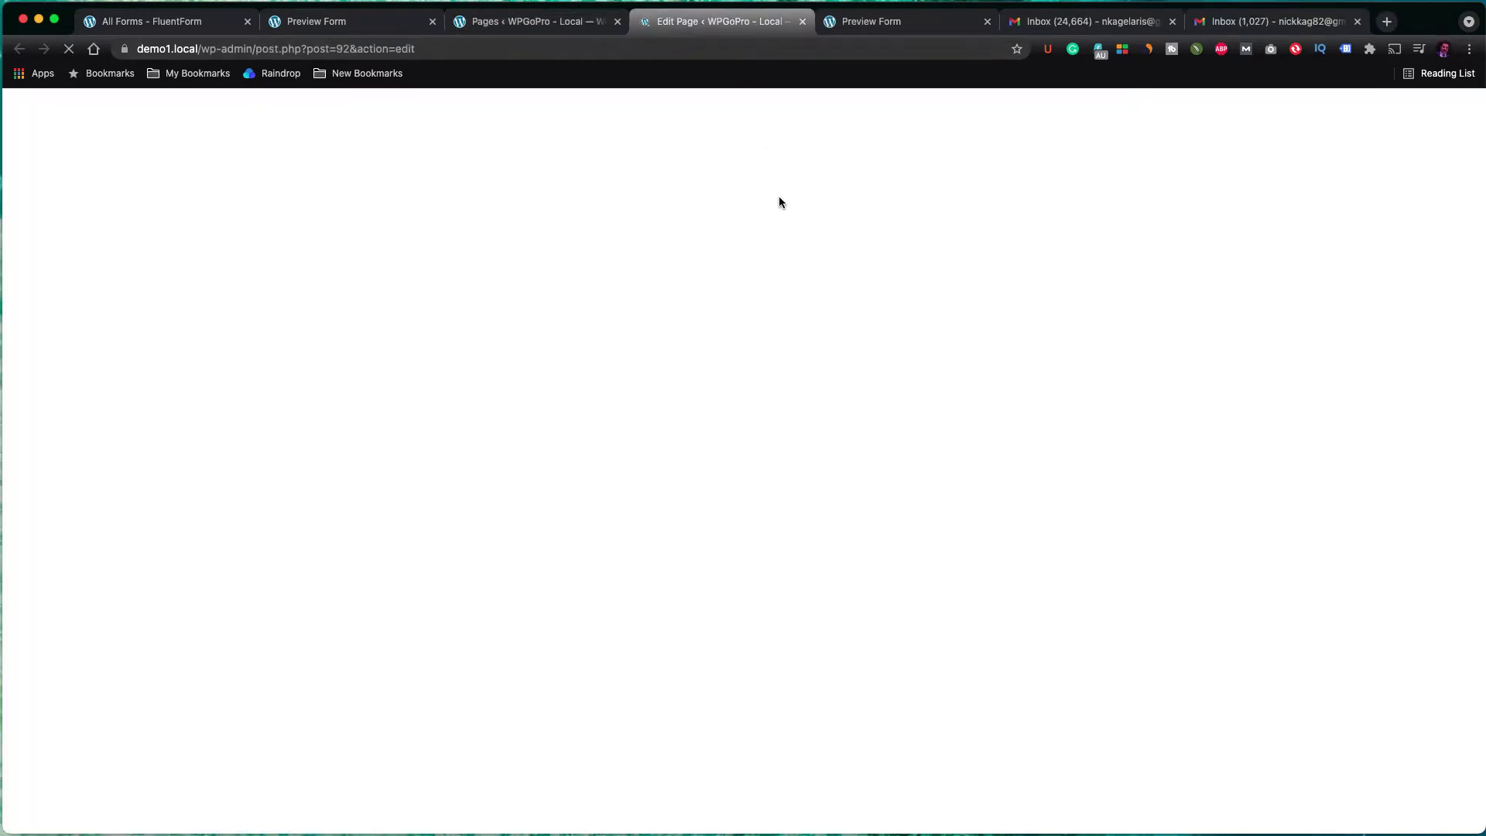
# Replace the Contact page shortcode with [fluentform id="7"], update, and view the live page
pyautogui.click(358, 338)
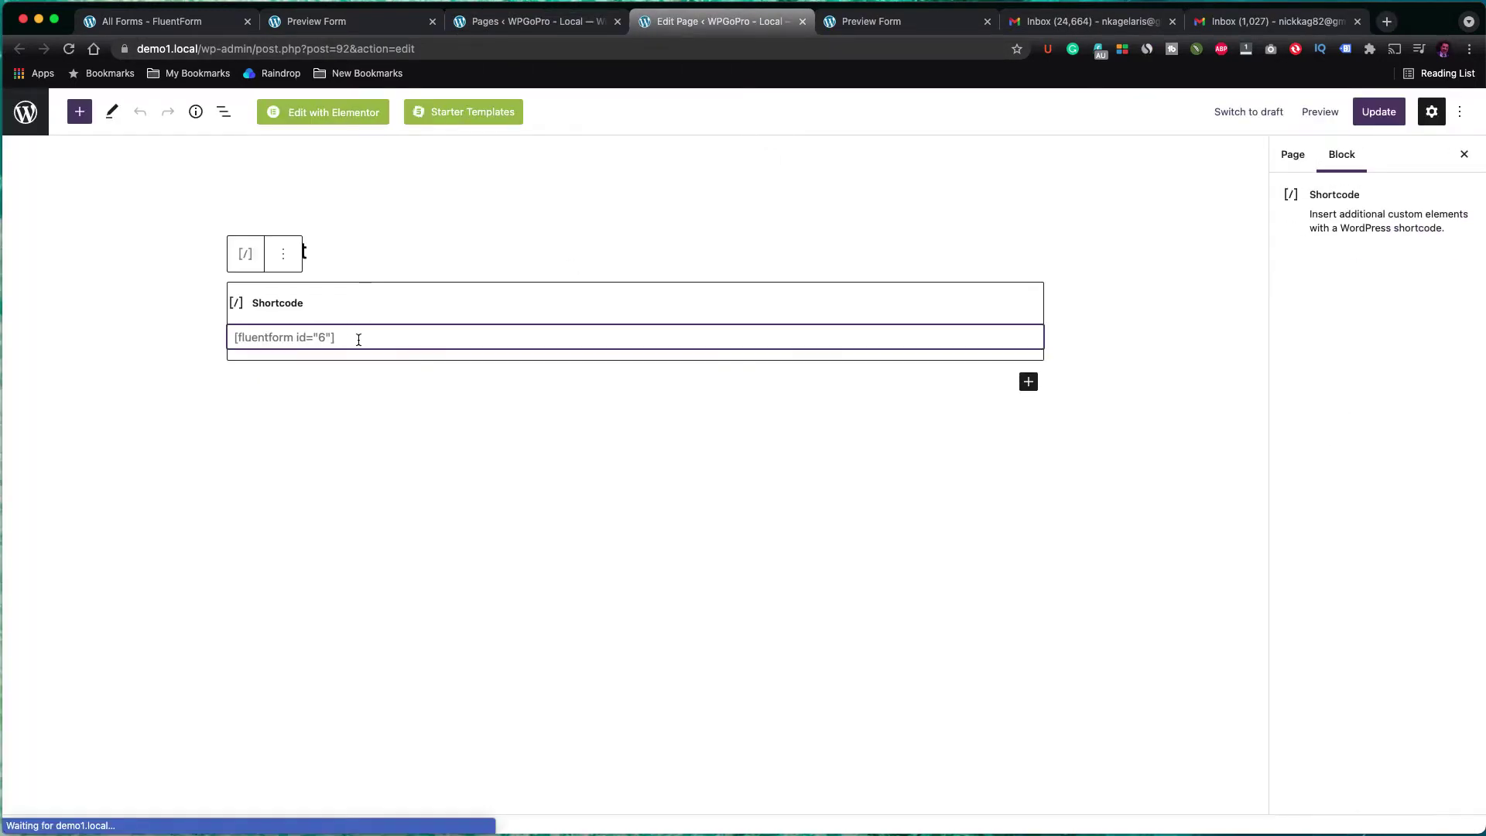
pyautogui.moveTo(373, 337); pyautogui.dragTo(211, 336)
pyautogui.write('[fluentform id="7"]')
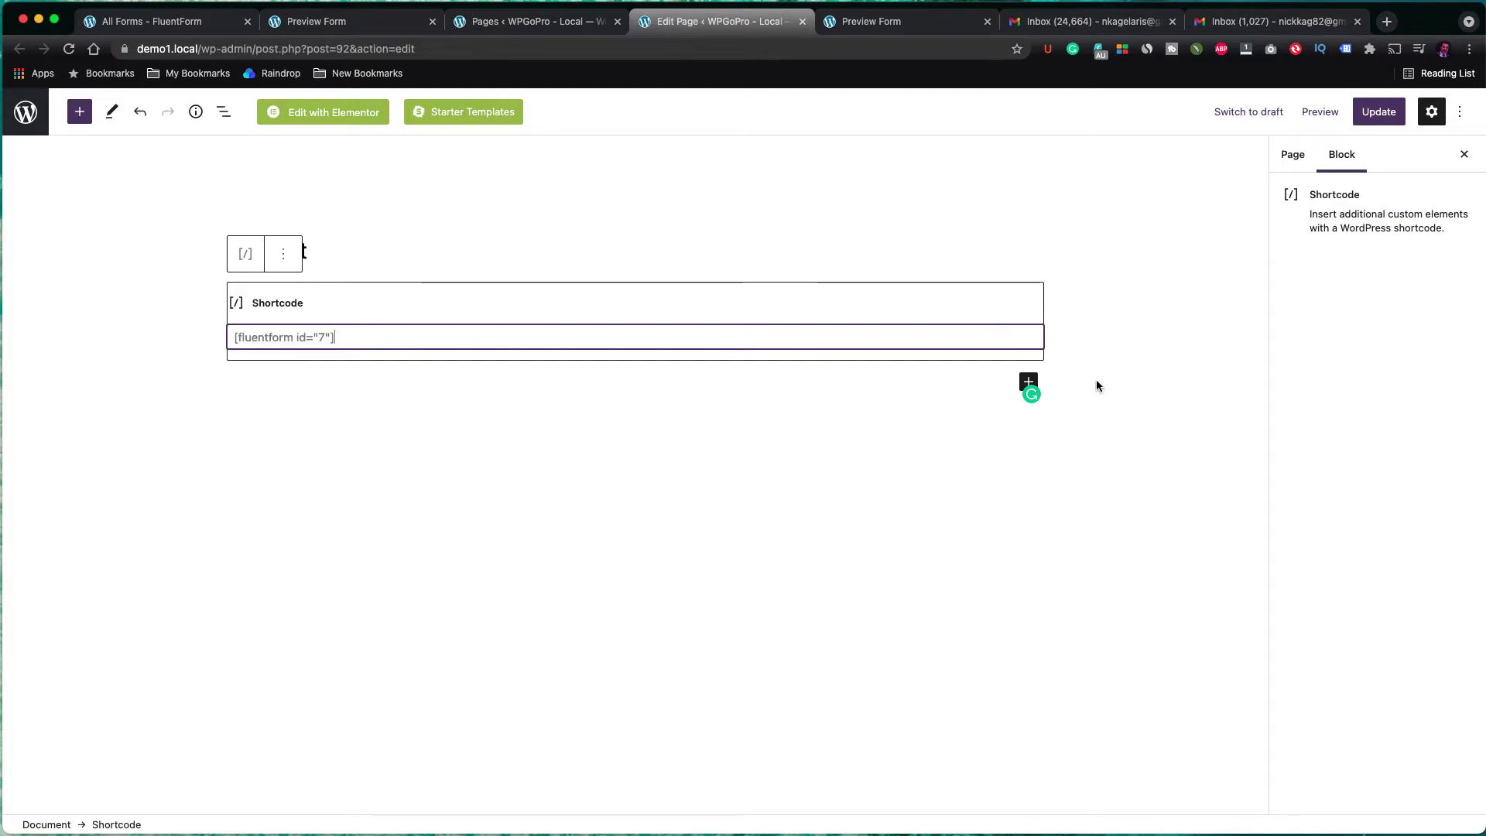
pyautogui.click(1387, 117)
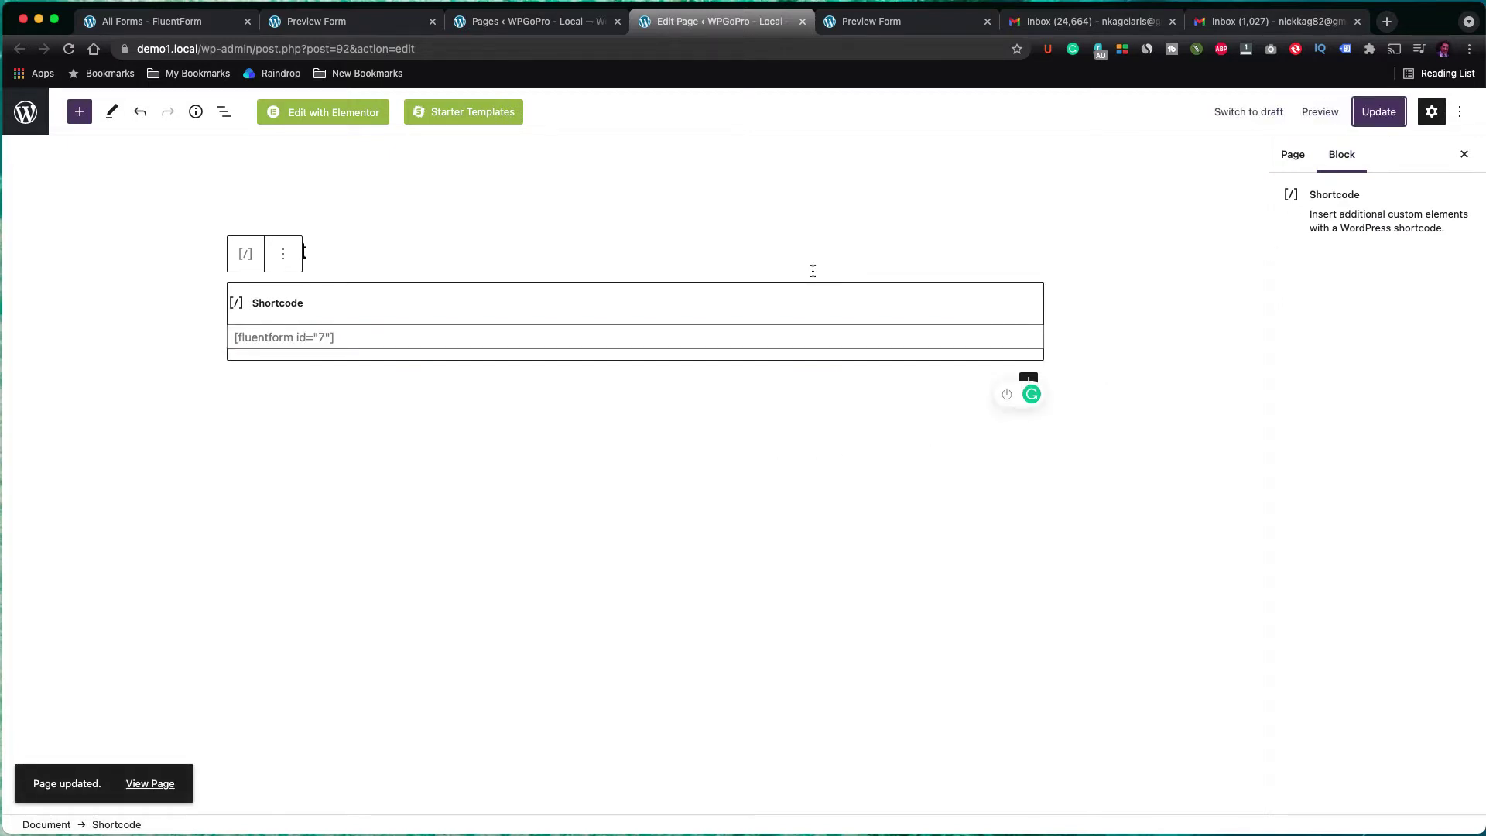
pyautogui.click(166, 784)
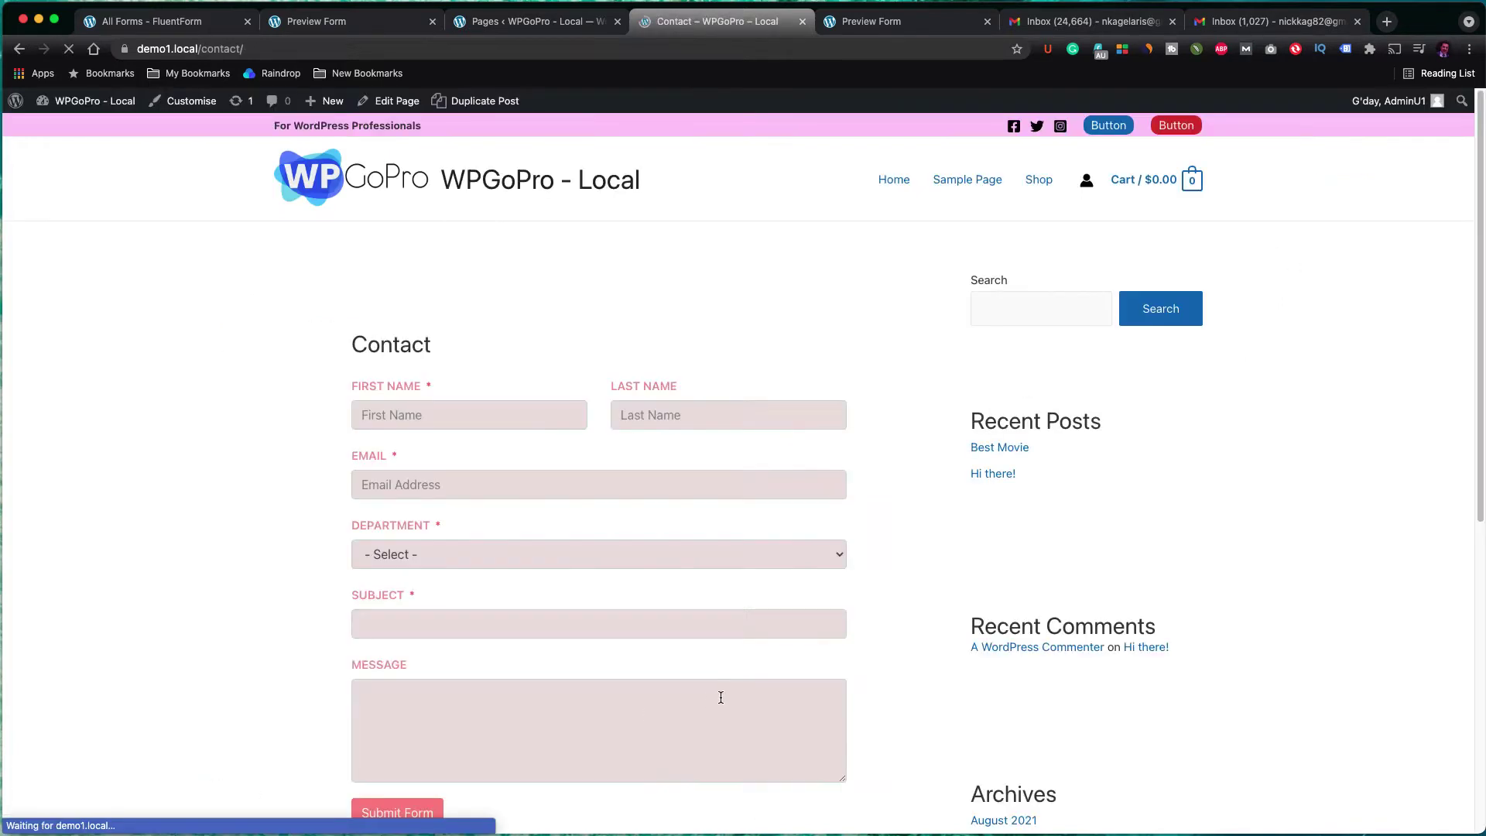
pyautogui.scroll(-2, 952, 422)
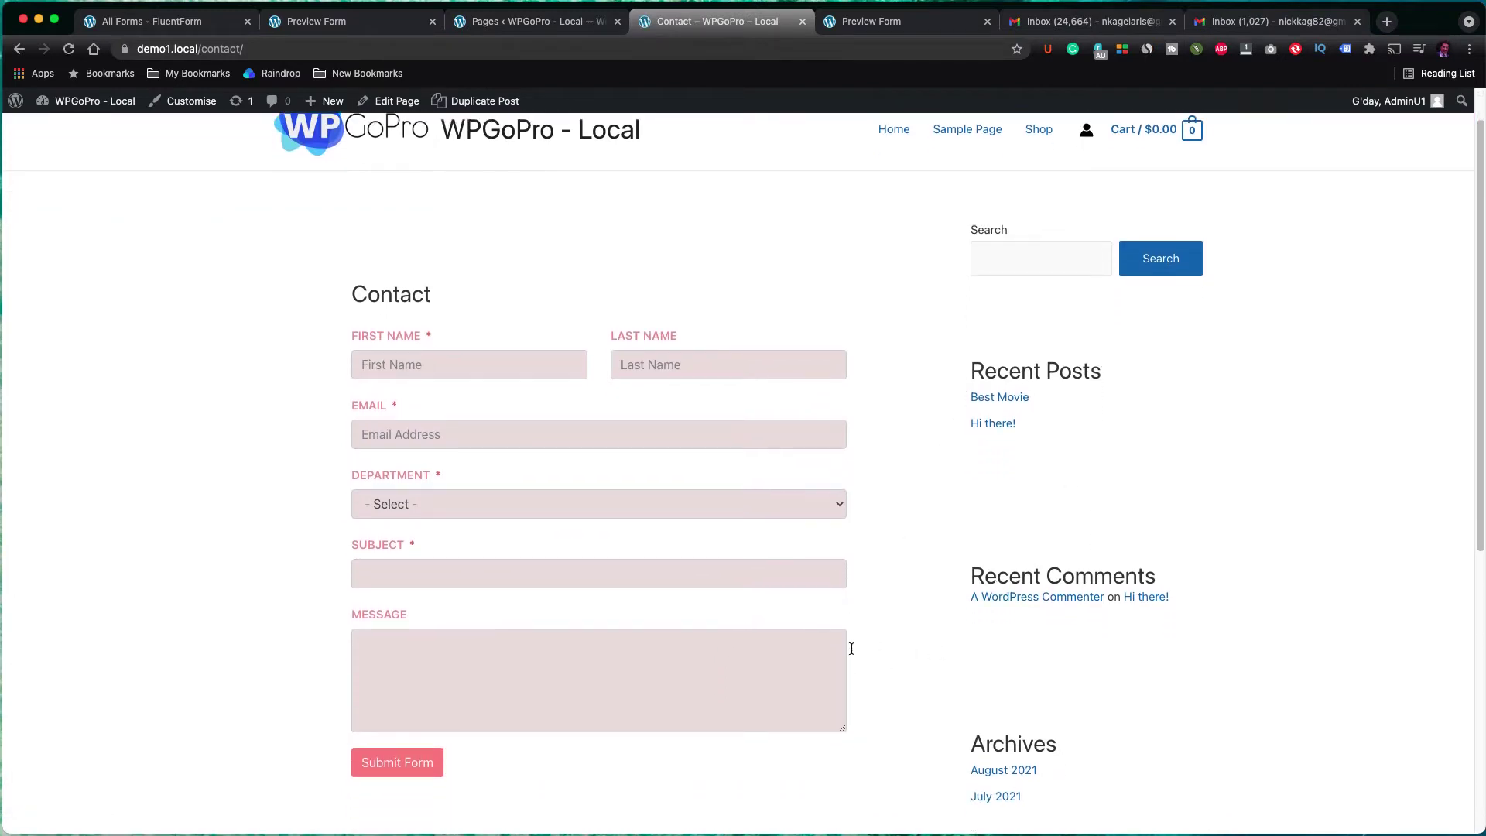
# Enable the Admin Notification Email in Smart Form Demo (7)'s email notification settings
pyautogui.click(205, 29)
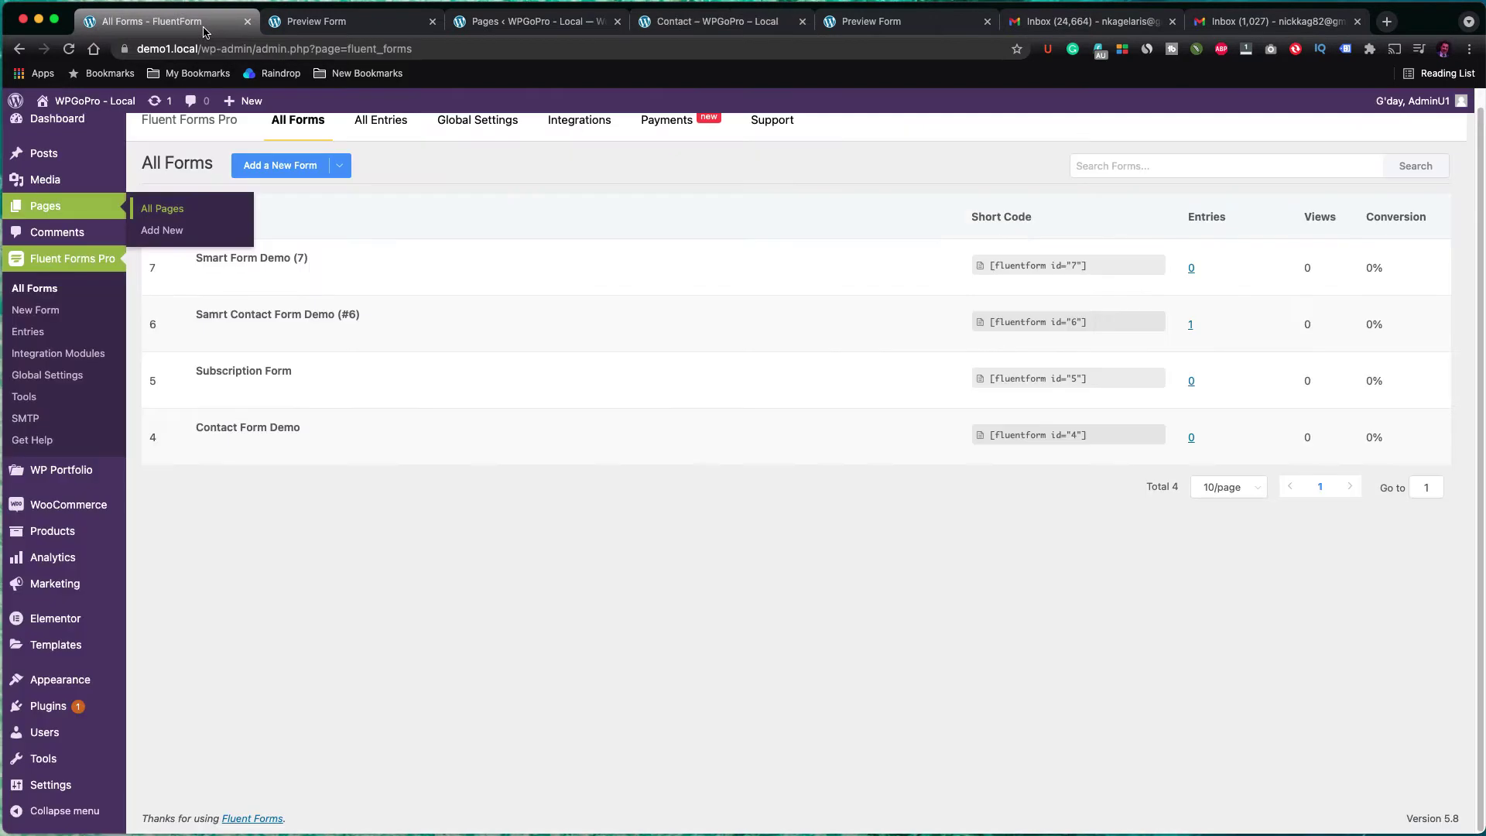
pyautogui.moveTo(288, 285)
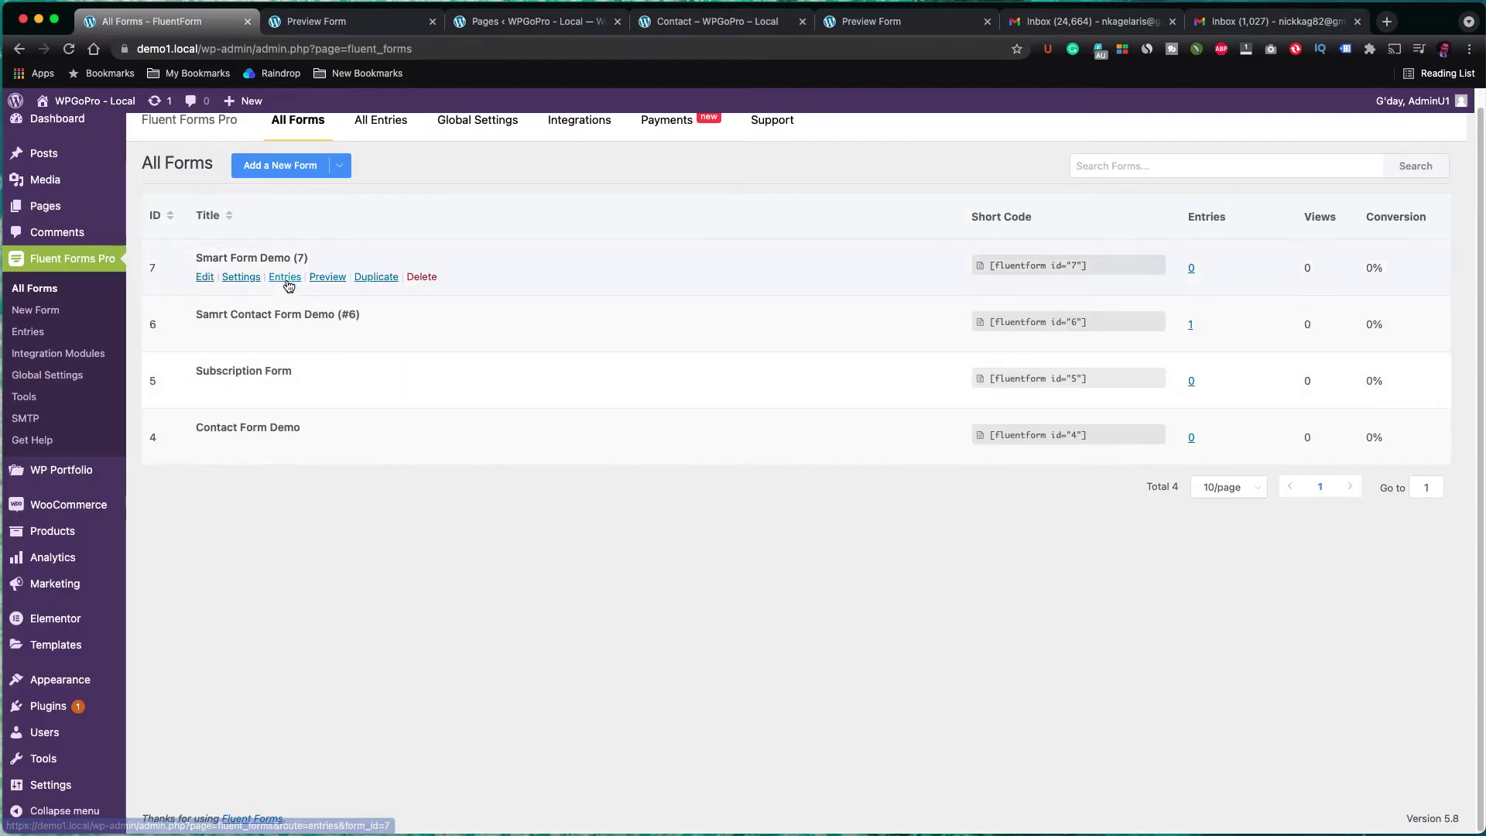
pyautogui.click(249, 277)
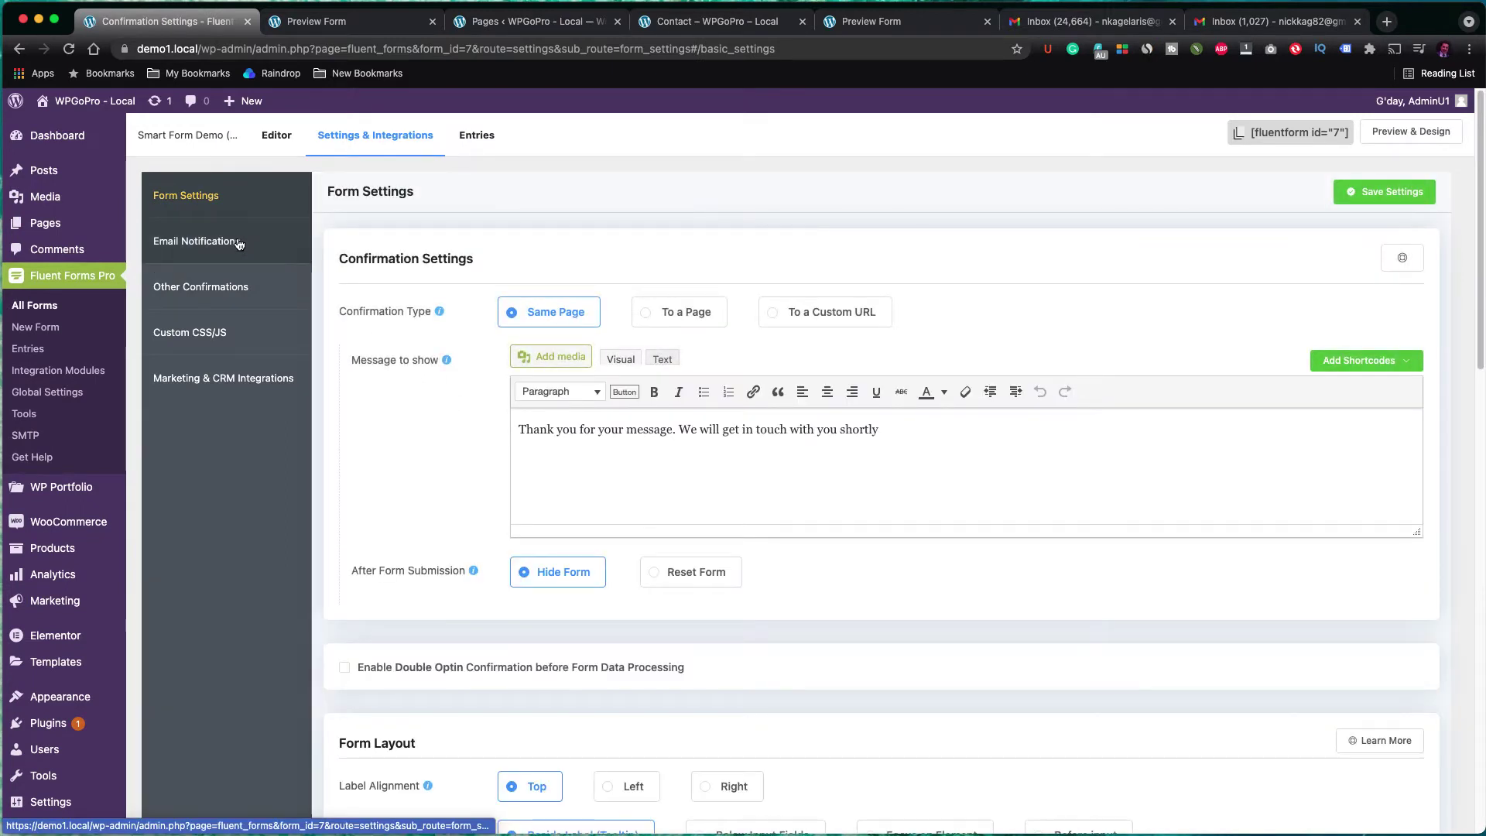
pyautogui.click(237, 242)
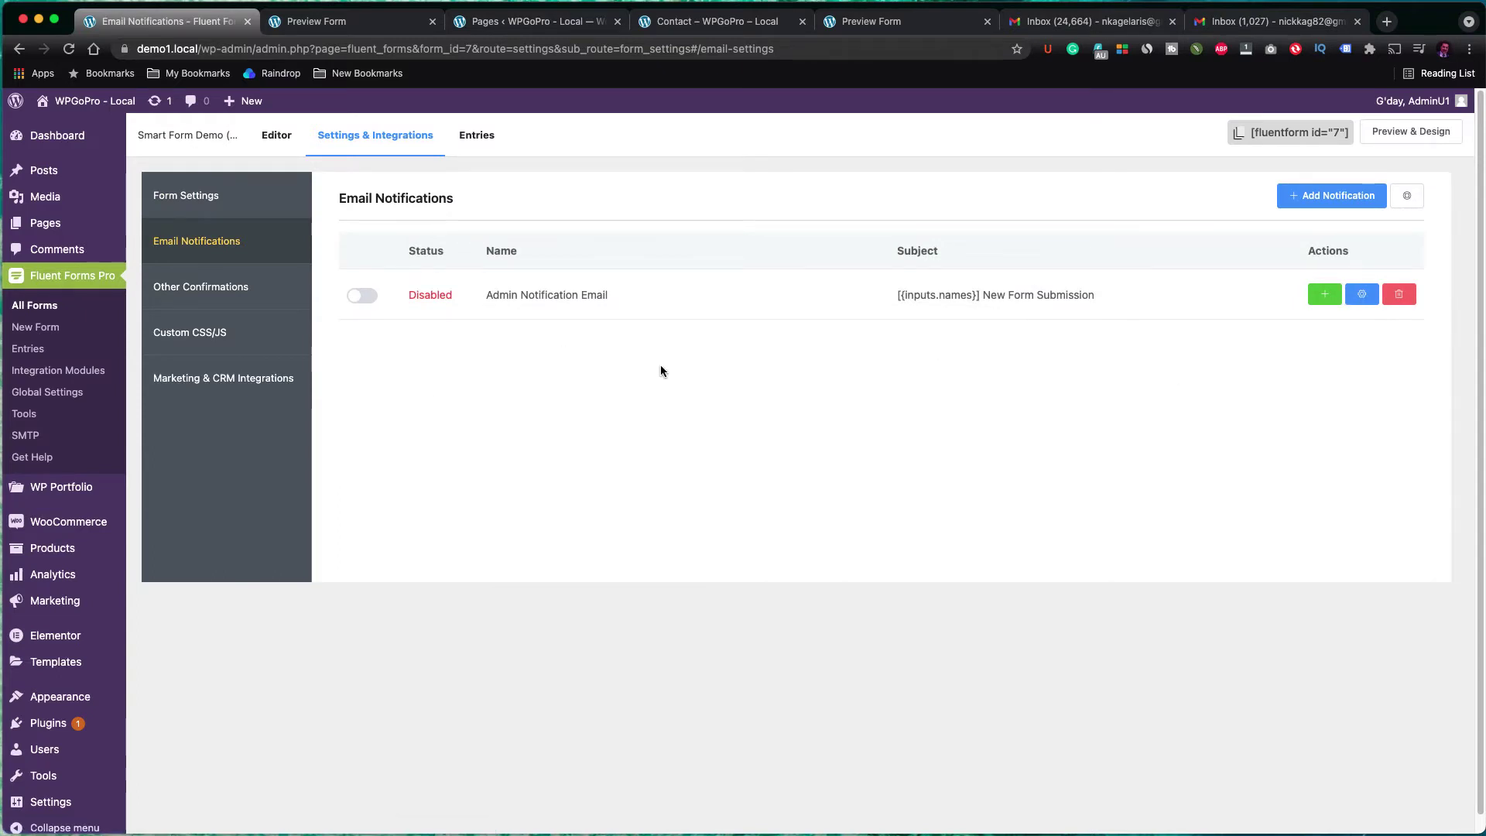
pyautogui.click(362, 295)
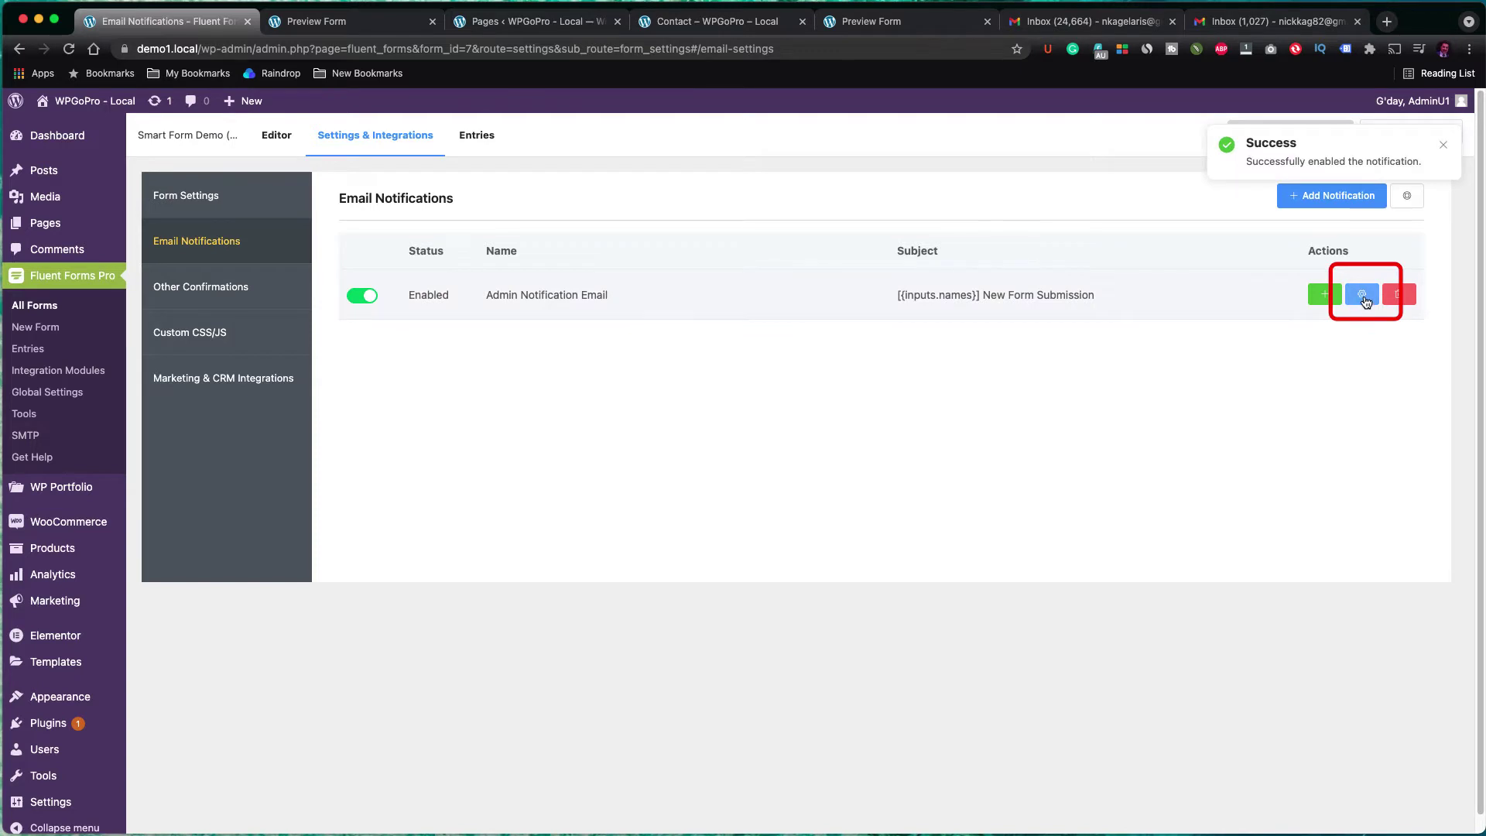
# Switch the Admin Notification recipients to conditional routing with the rule Department equal Sales
pyautogui.click(1364, 295)
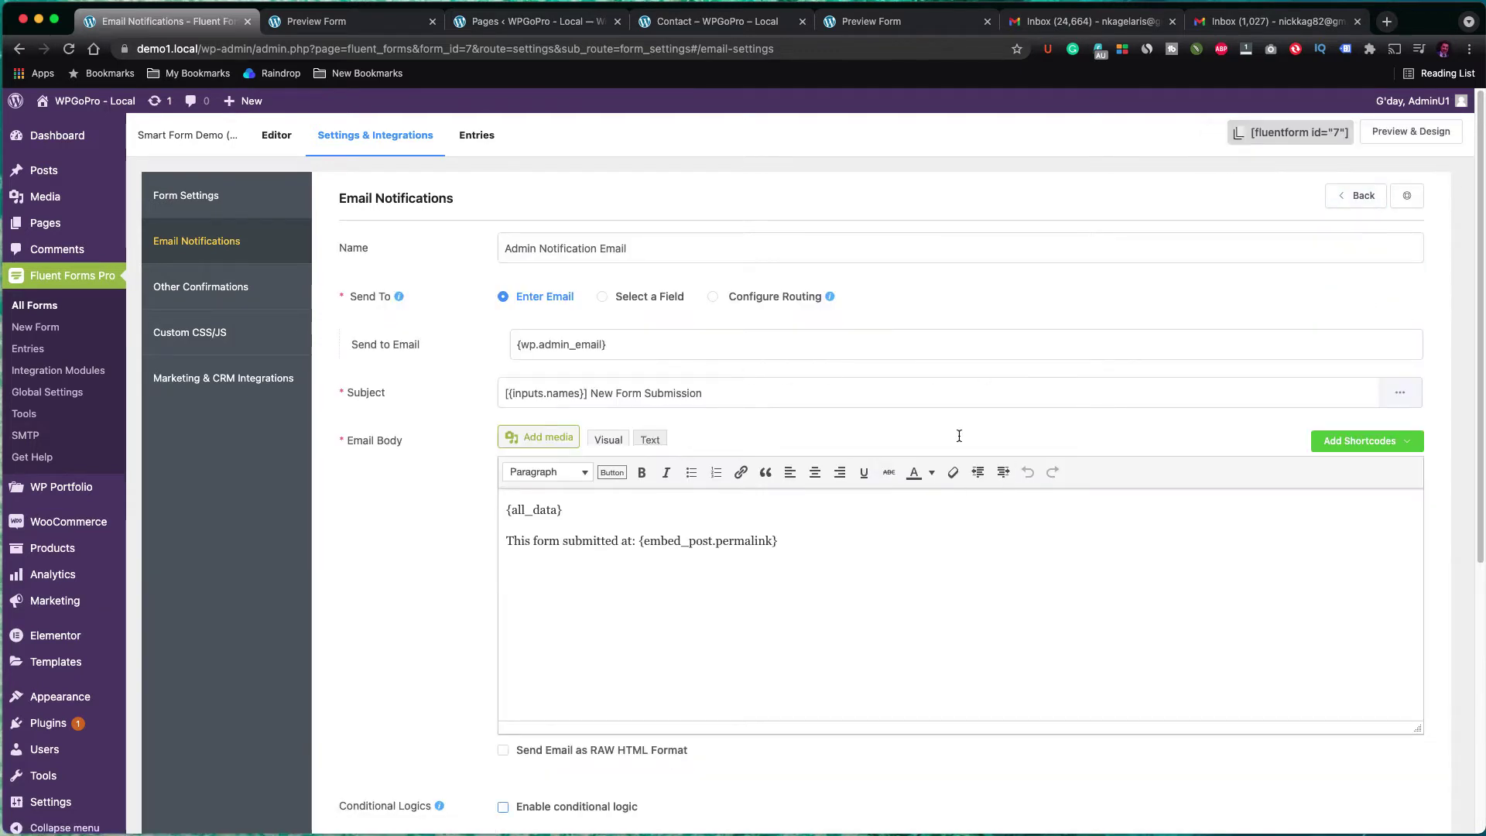
pyautogui.click(648, 302)
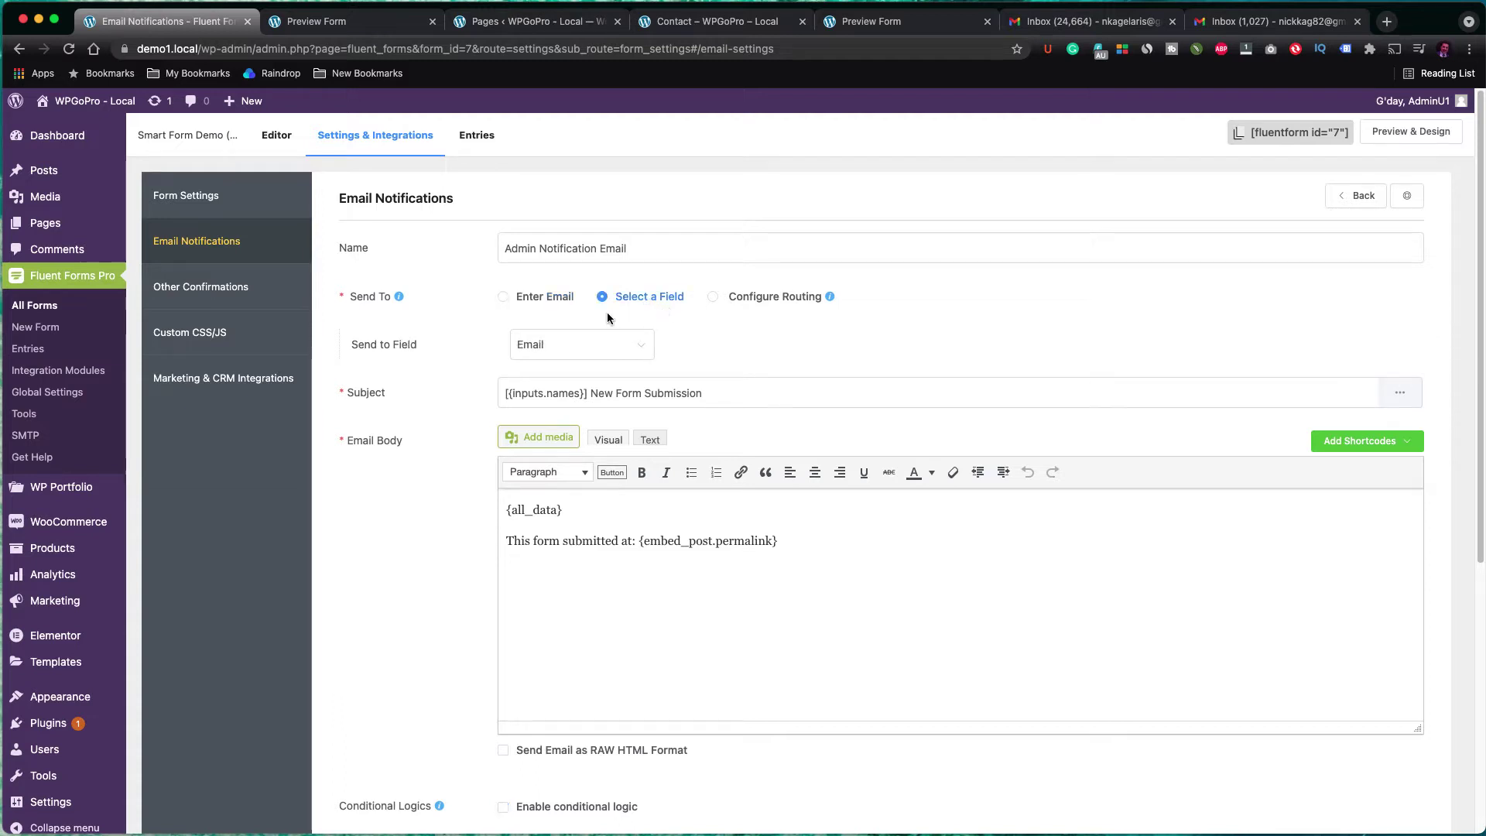
pyautogui.click(773, 300)
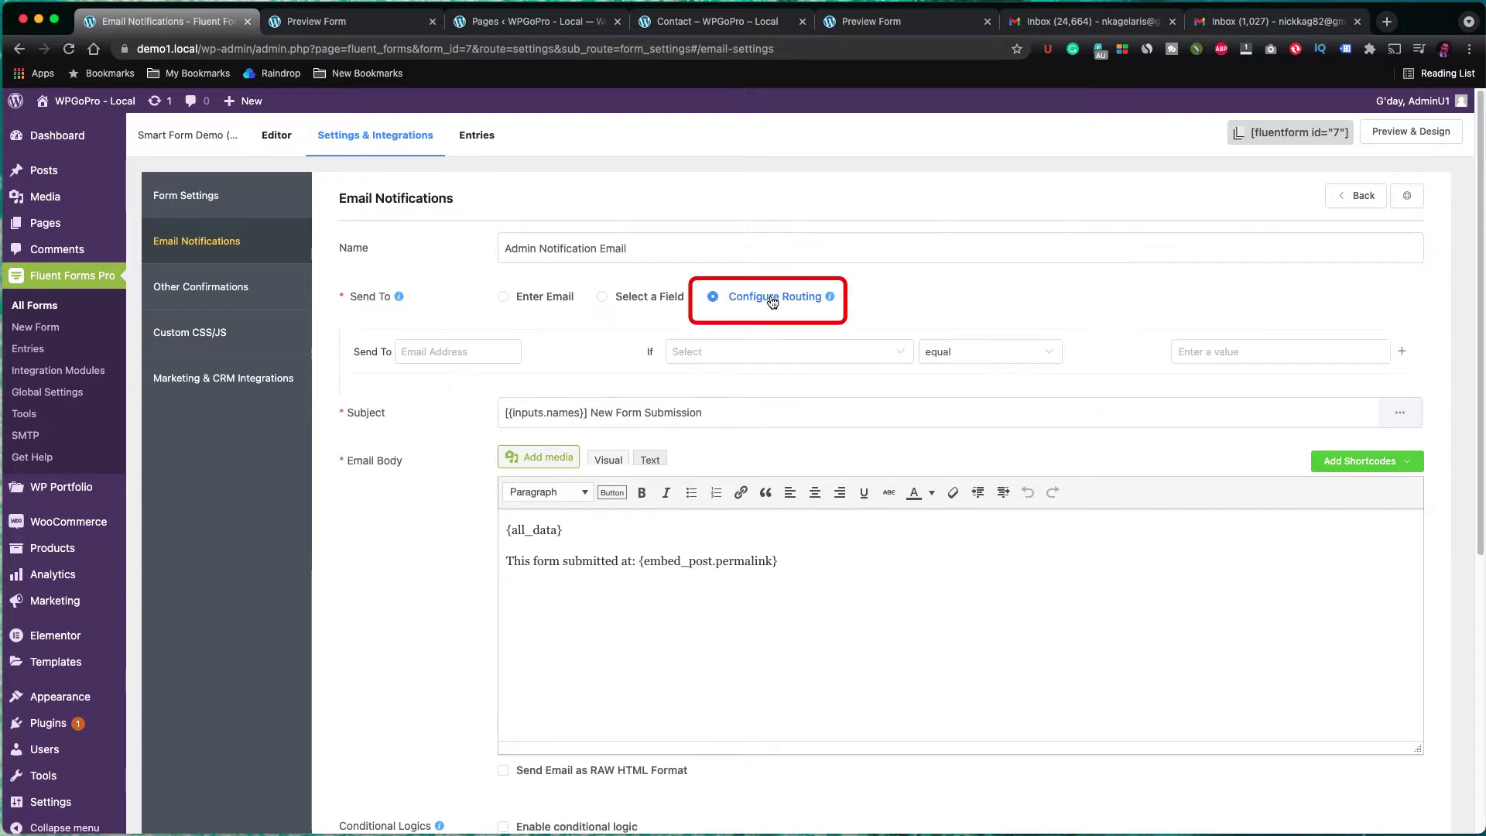
pyautogui.click(464, 351)
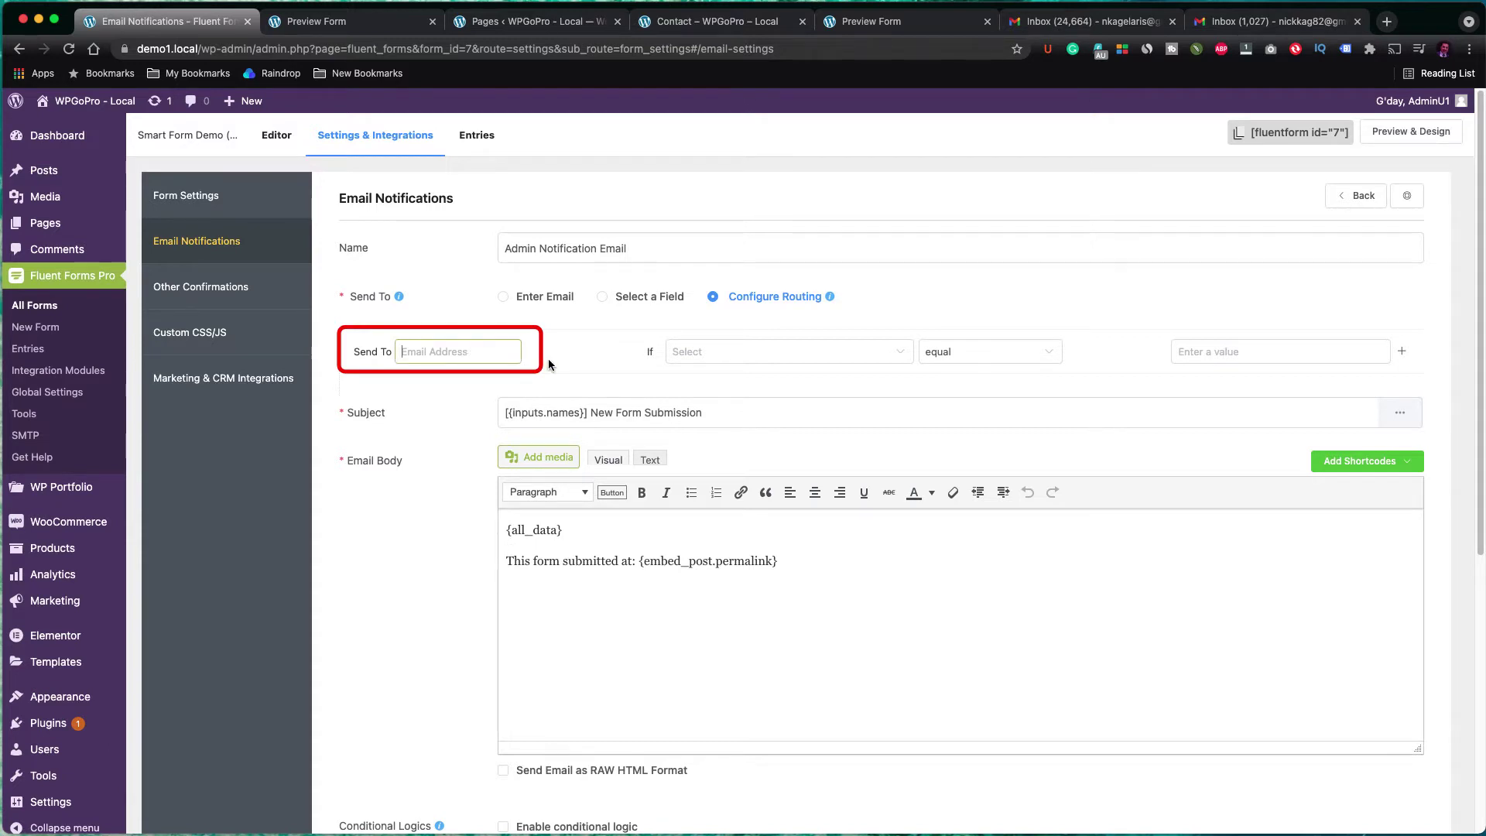
pyautogui.click(774, 355)
pyautogui.click(728, 483)
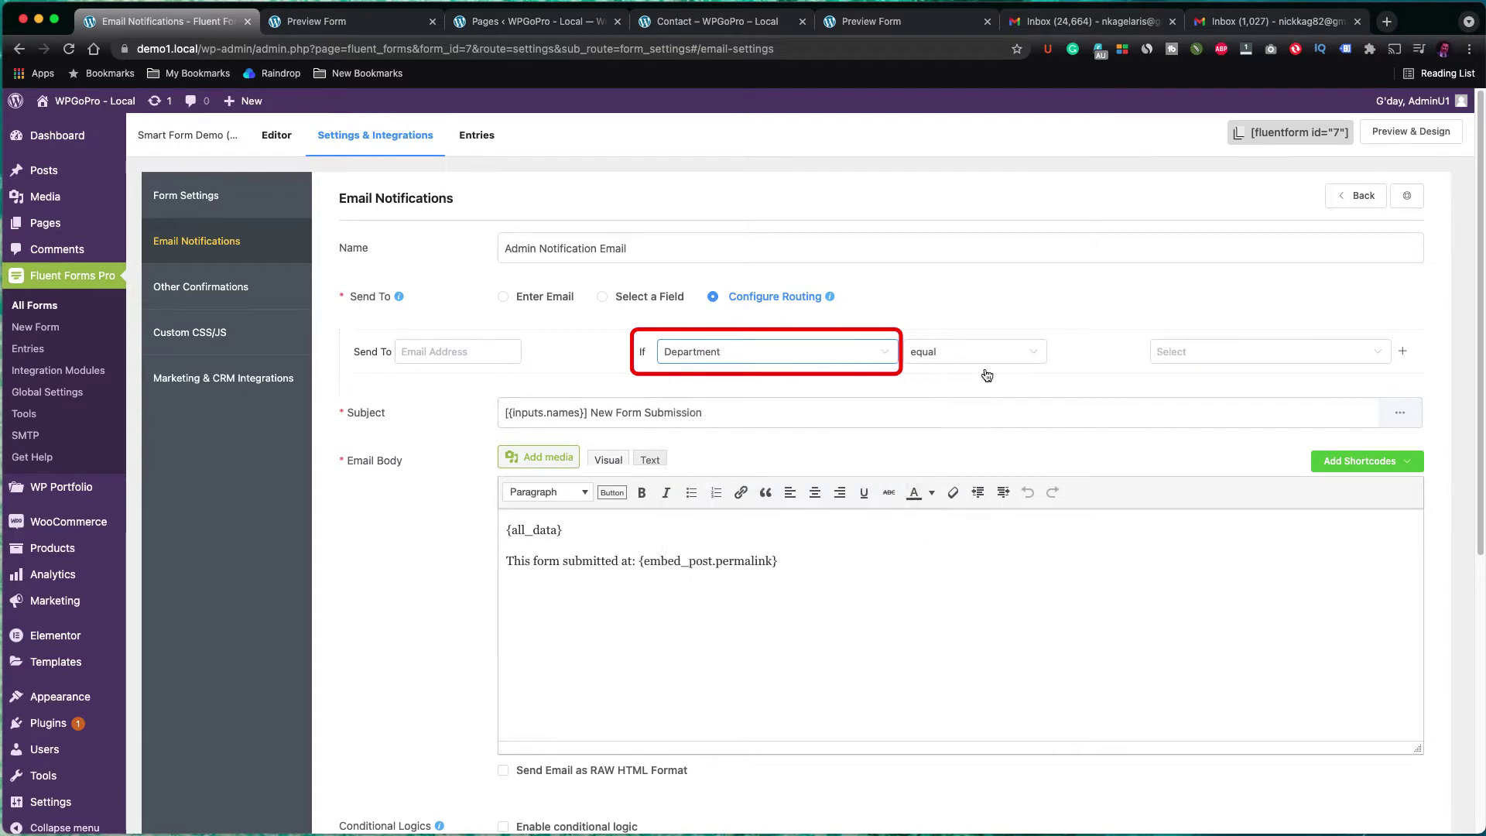
pyautogui.click(975, 352)
pyautogui.click(963, 392)
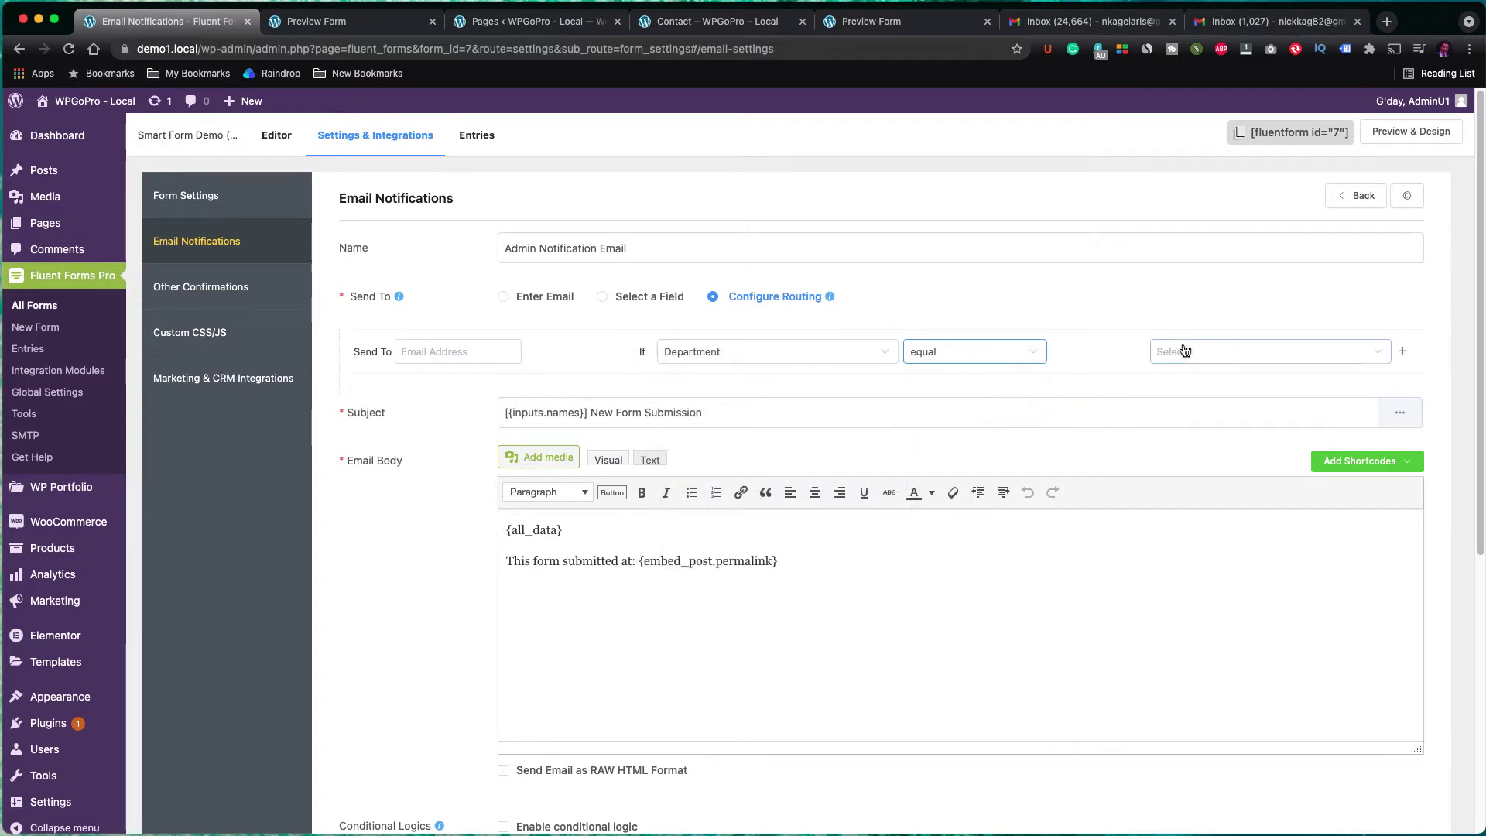
pyautogui.click(1184, 351)
pyautogui.click(1196, 389)
# Enter the sales department's email address as the routed recipient and save the notification
pyautogui.click(456, 351)
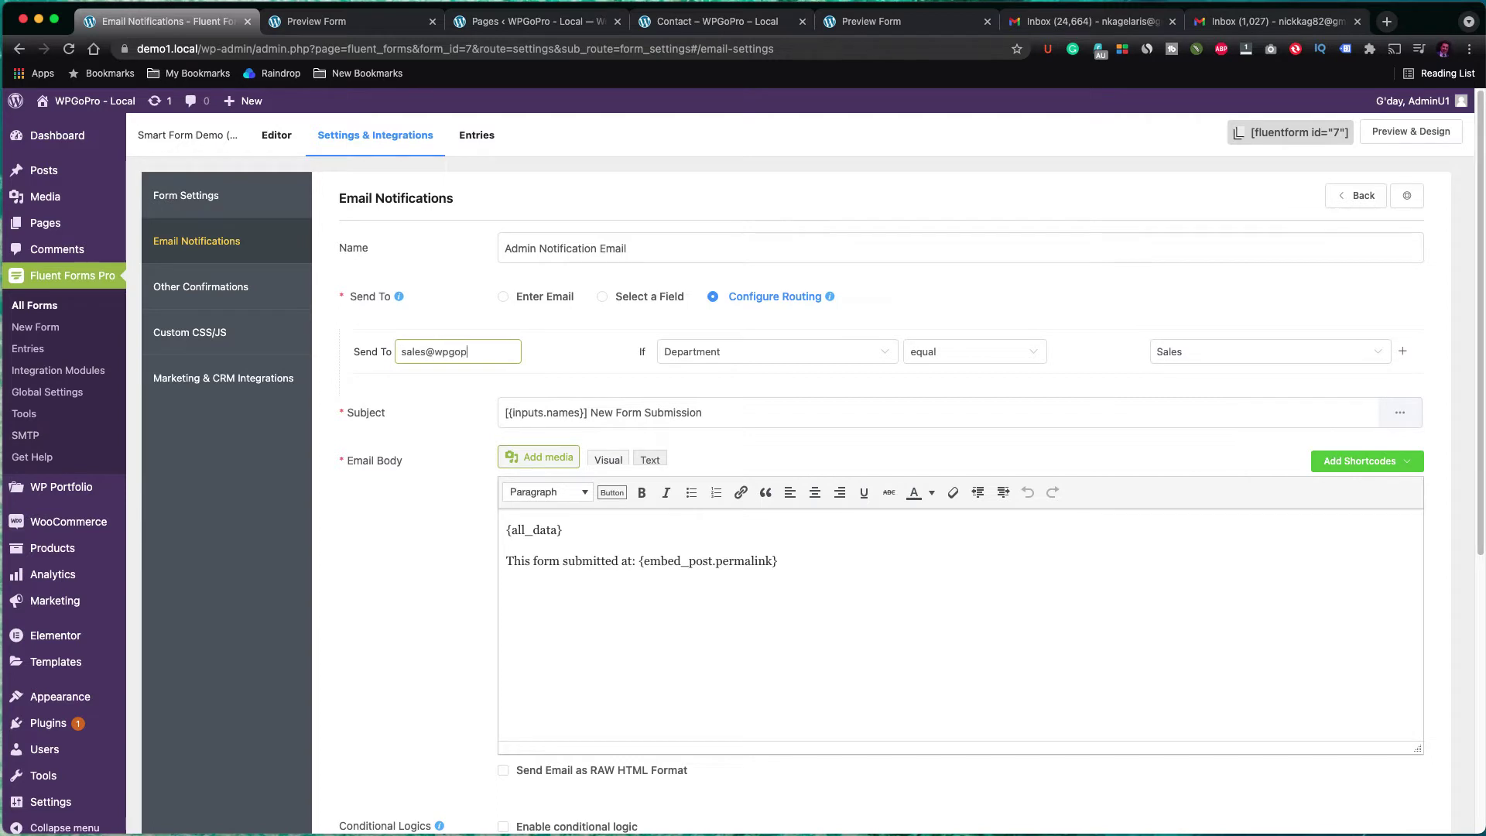
pyautogui.click(974, 469)
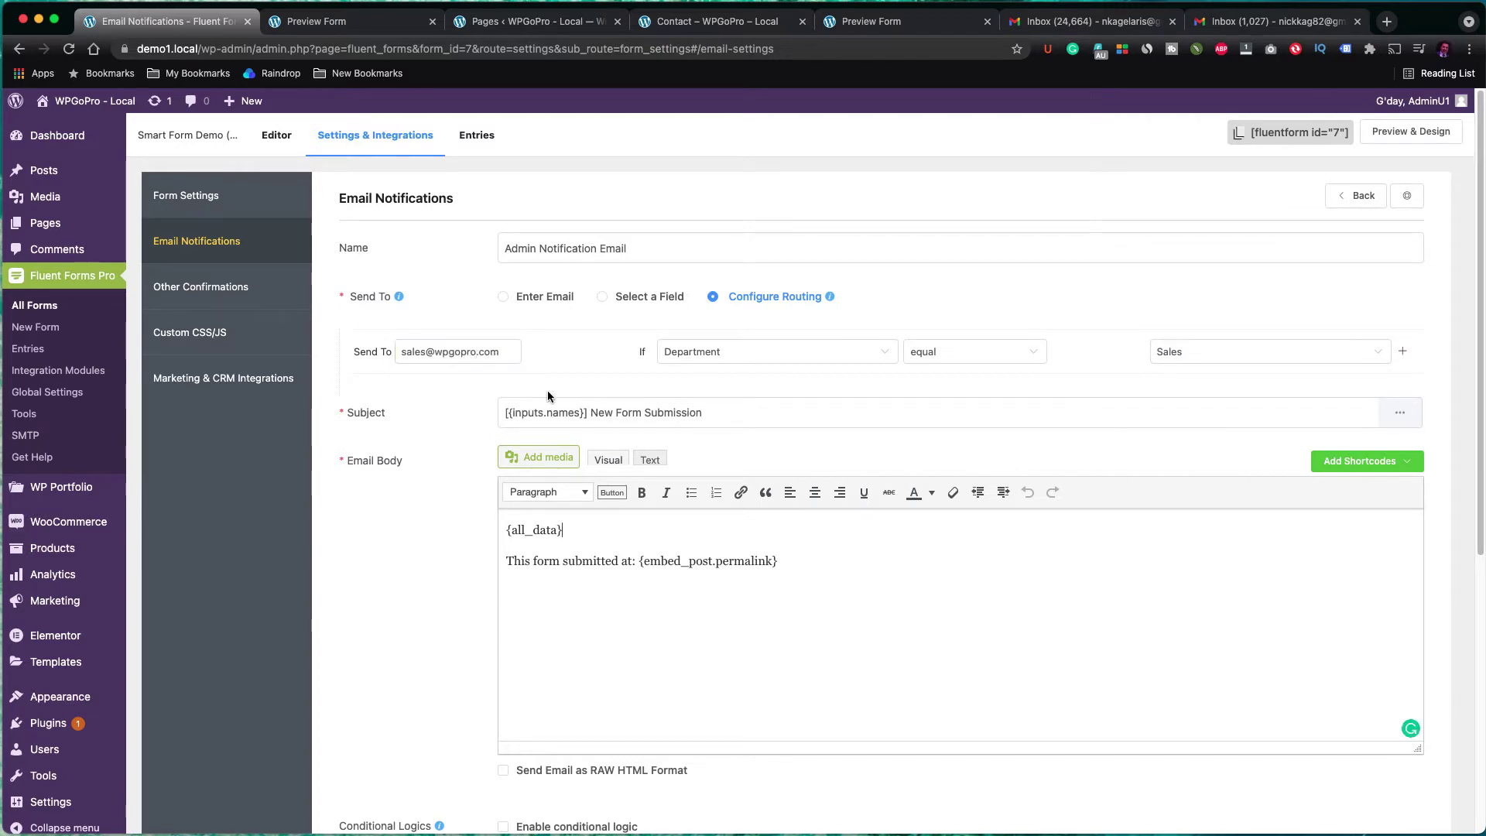
pyautogui.scroll(-6, 867, 422)
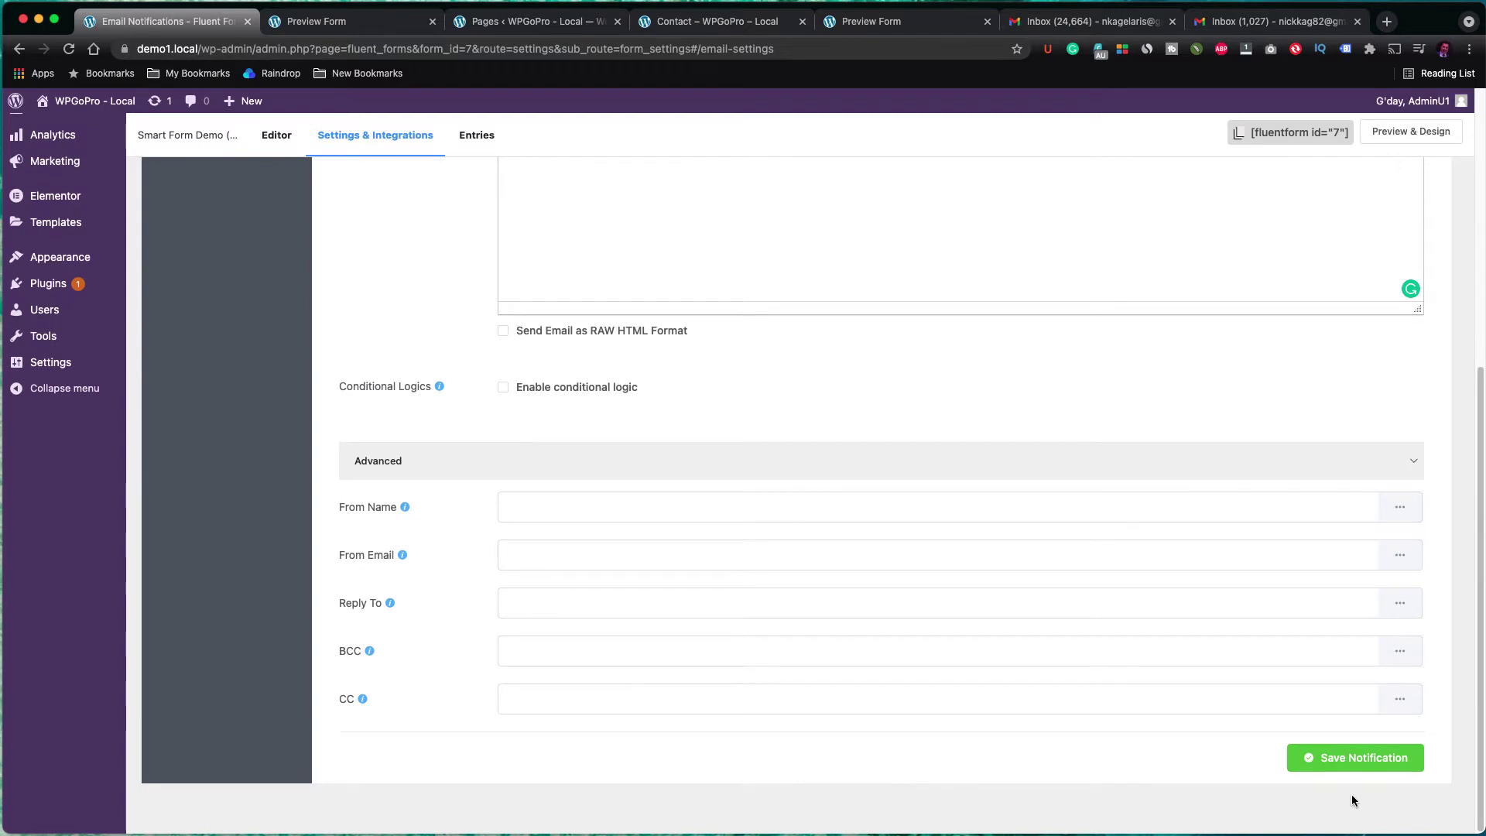
pyautogui.click(1358, 756)
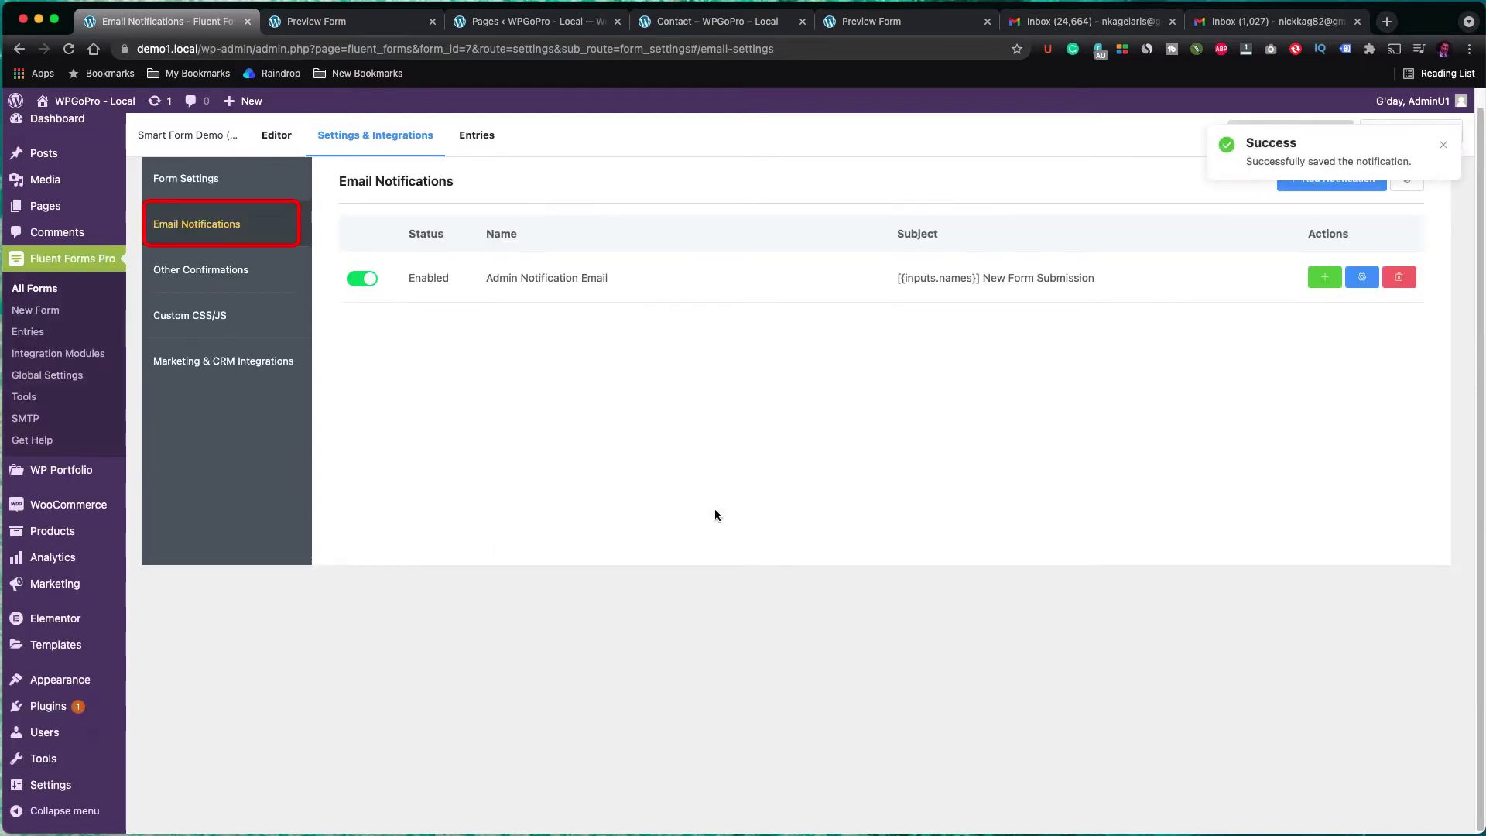
pyautogui.click(201, 270)
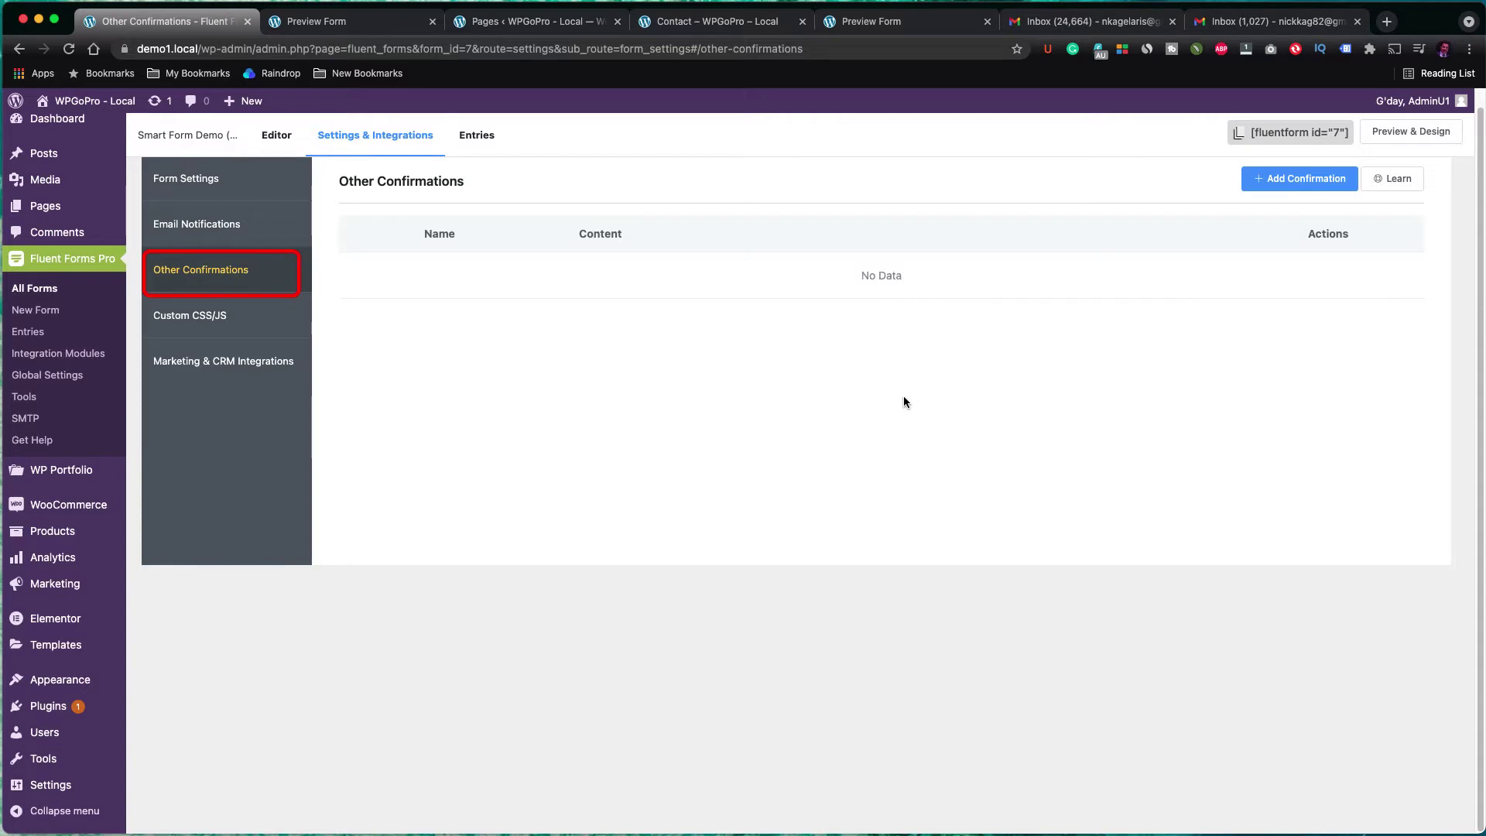
# Add a new confirmation and make it conditional on Department equal Sales
pyautogui.click(1300, 178)
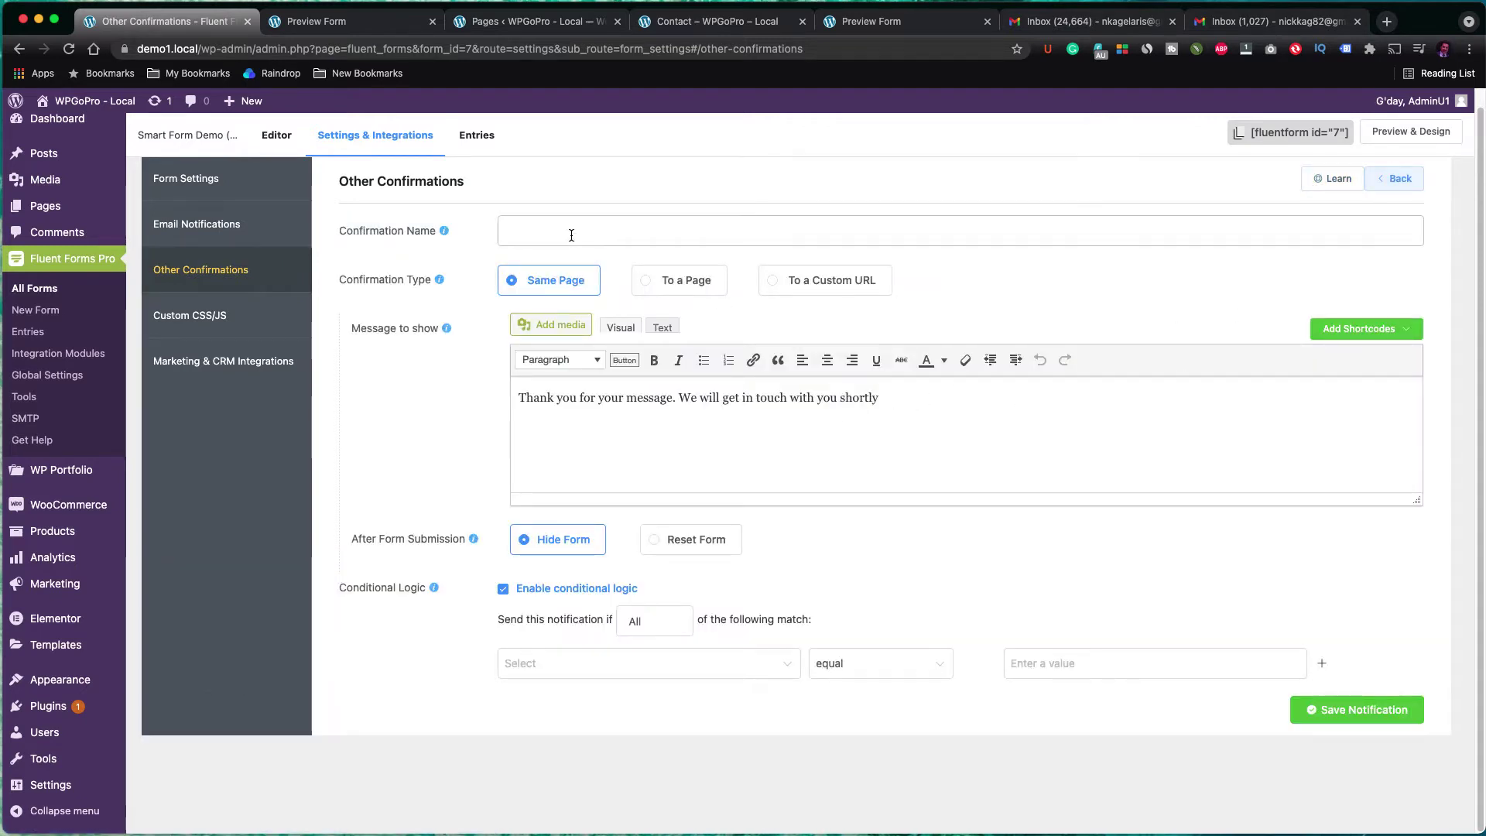
pyautogui.click(673, 230)
pyautogui.write('Confirmation for the visitor')
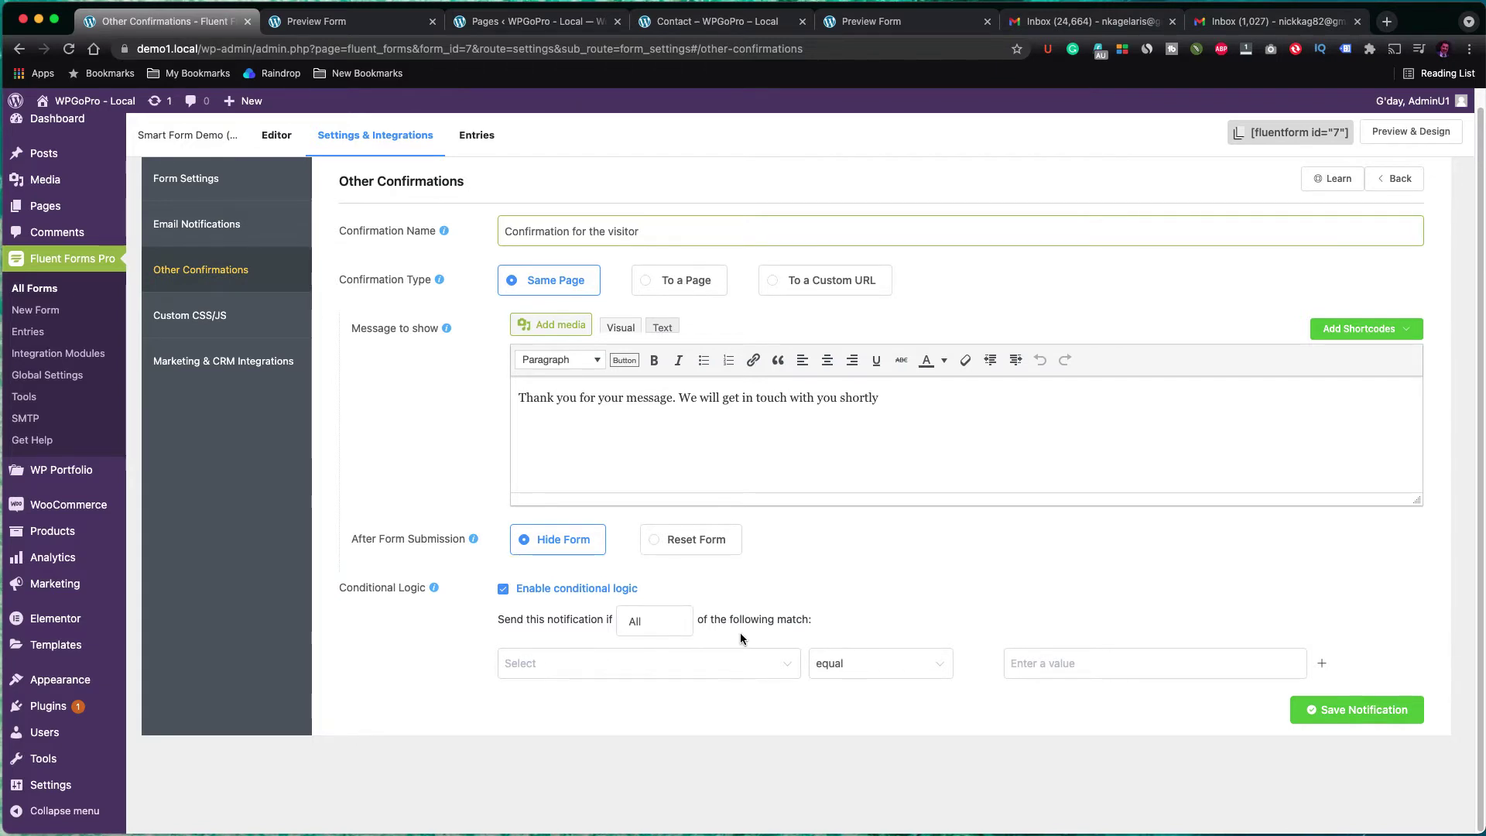
pyautogui.click(665, 670)
pyautogui.click(607, 551)
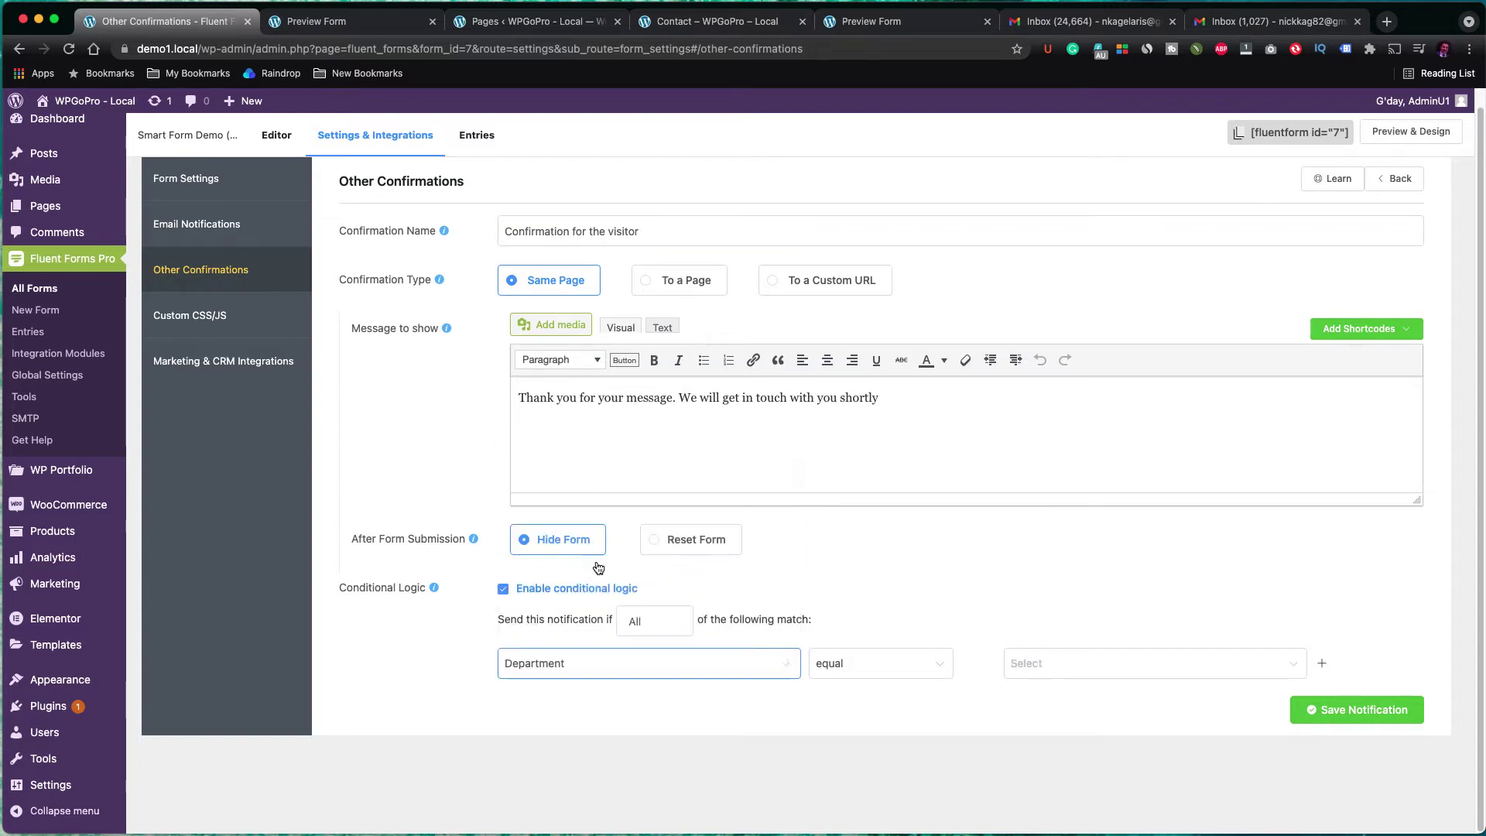
pyautogui.click(1050, 677)
pyautogui.click(1049, 702)
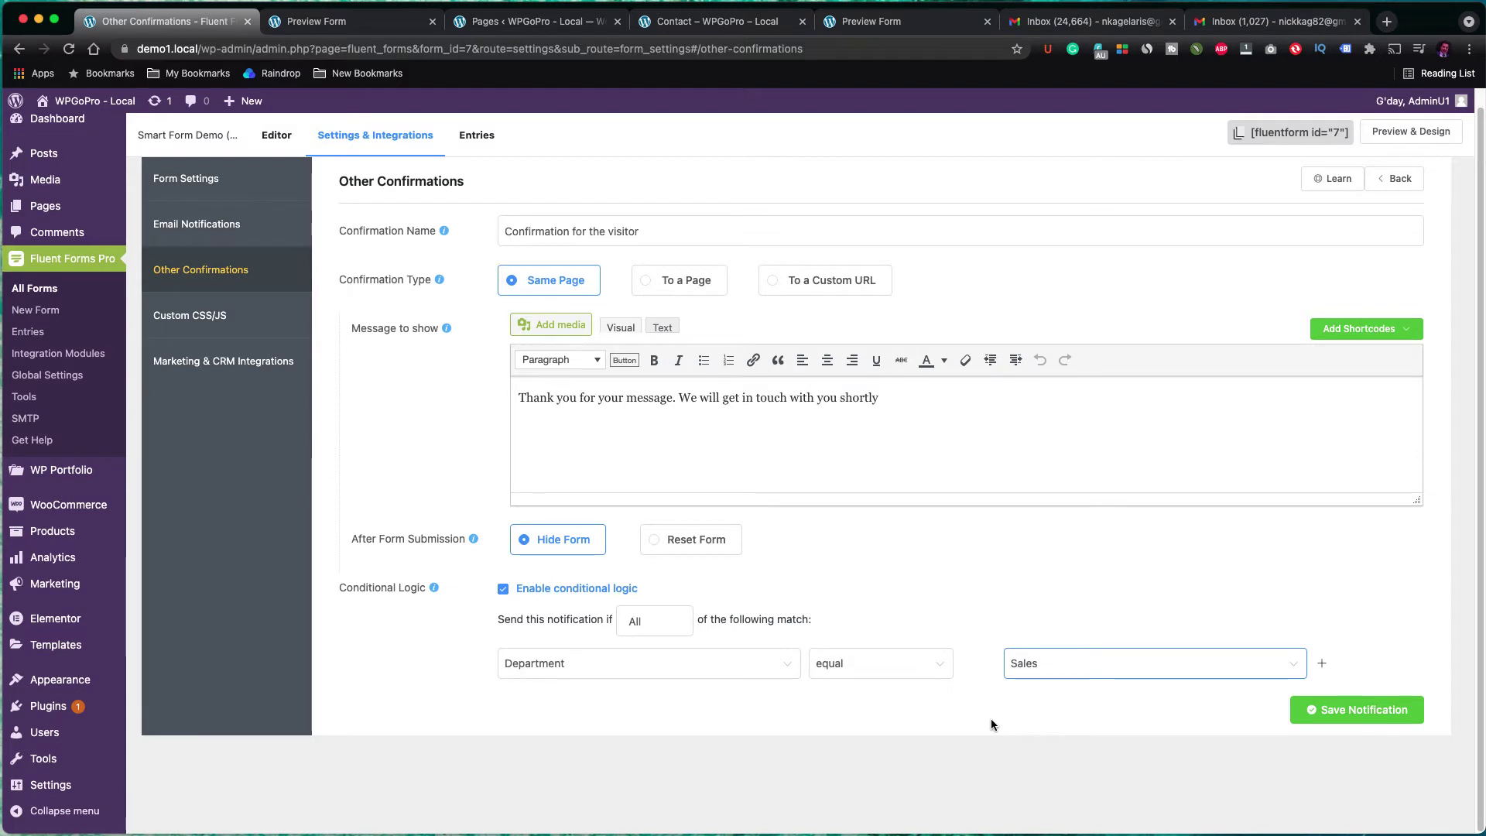
# Name it 'Confirmation for the visitor from Sales Department', save it, and duplicate it
pyautogui.click(715, 243)
pyautogui.write('from Sales De')
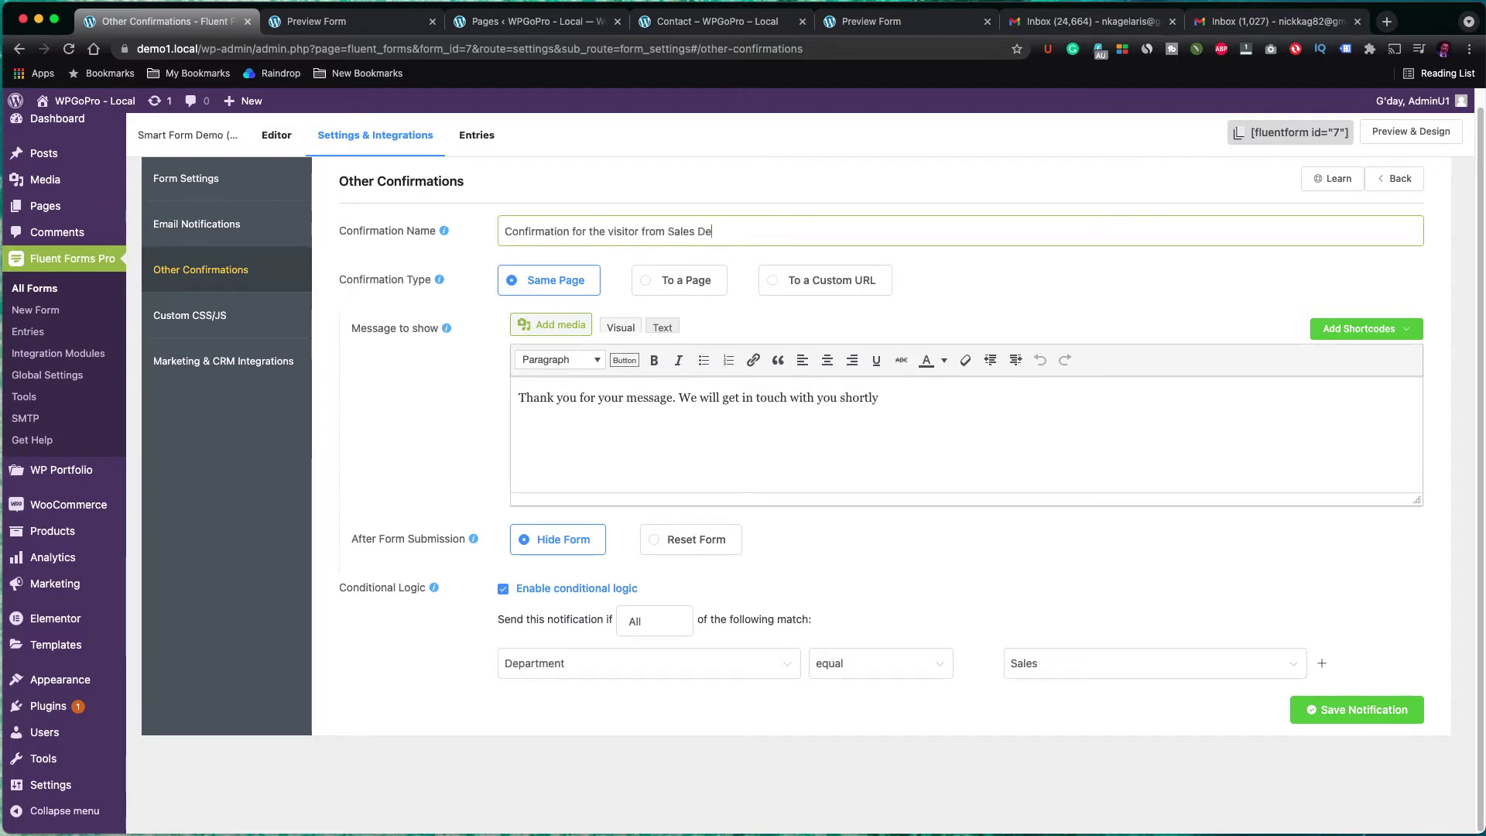
pyautogui.write('partment')
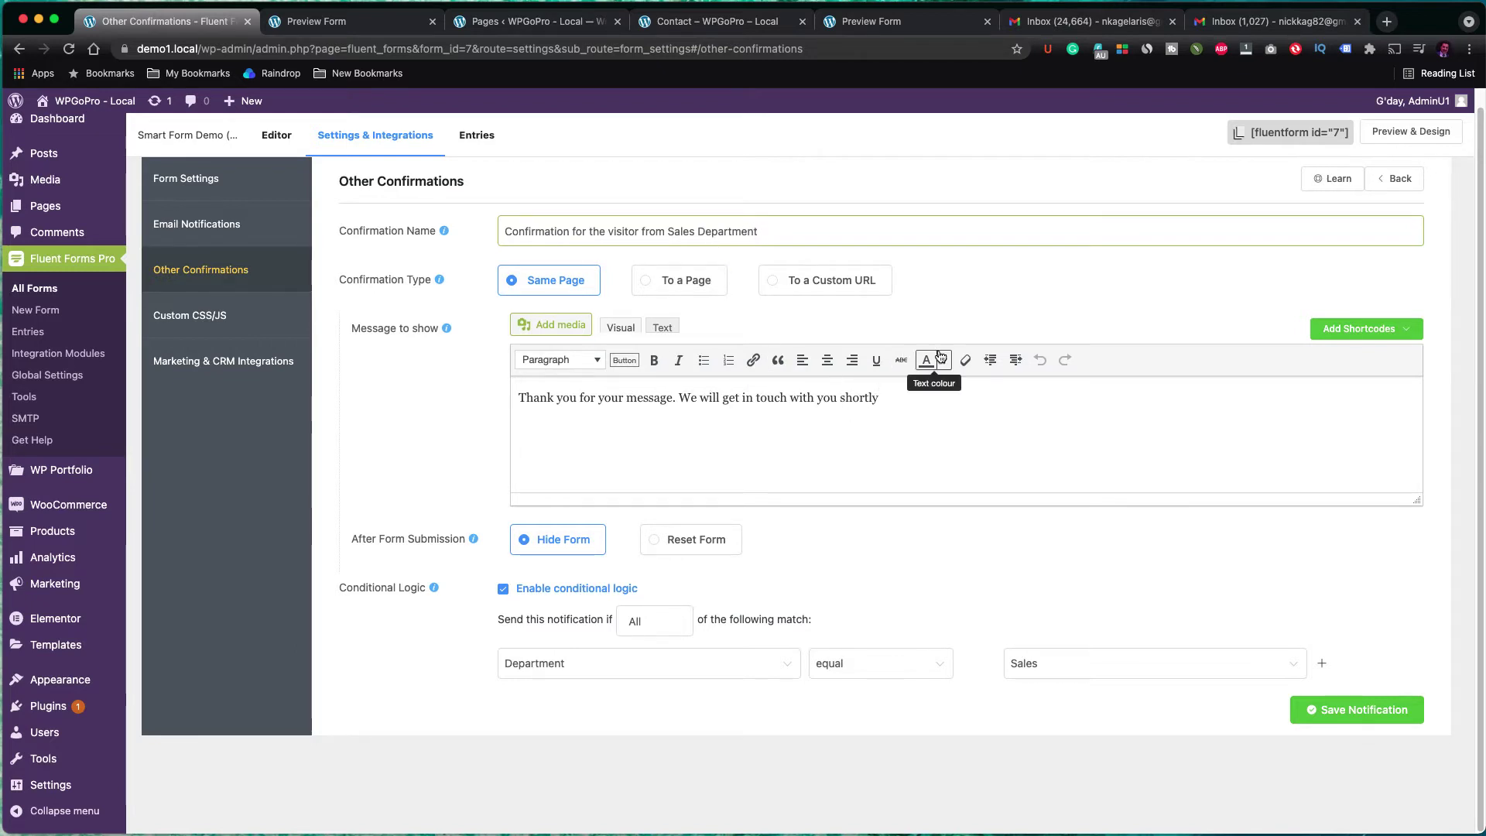
pyautogui.click(1301, 709)
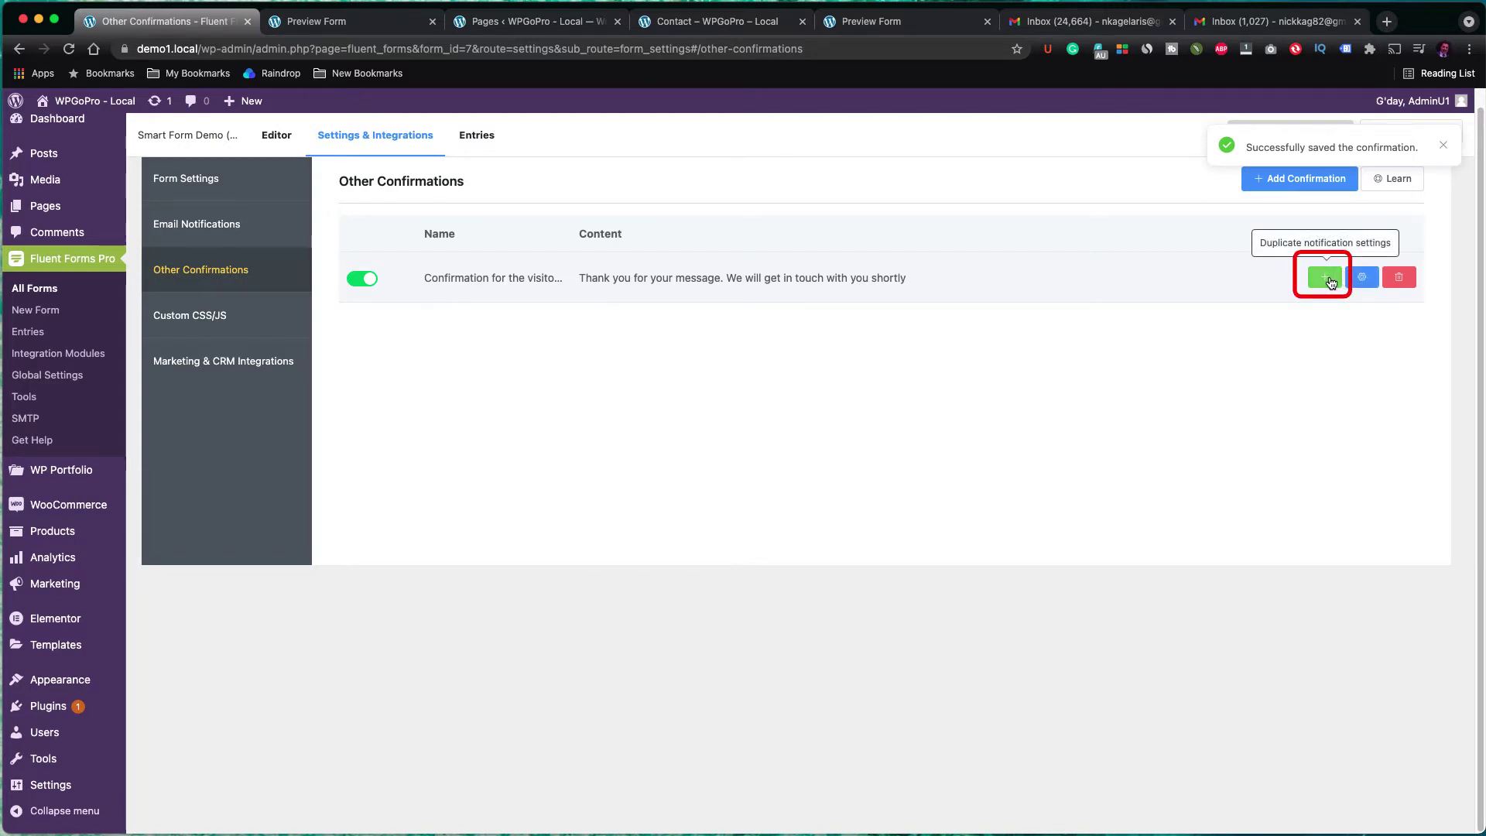
pyautogui.click(1329, 280)
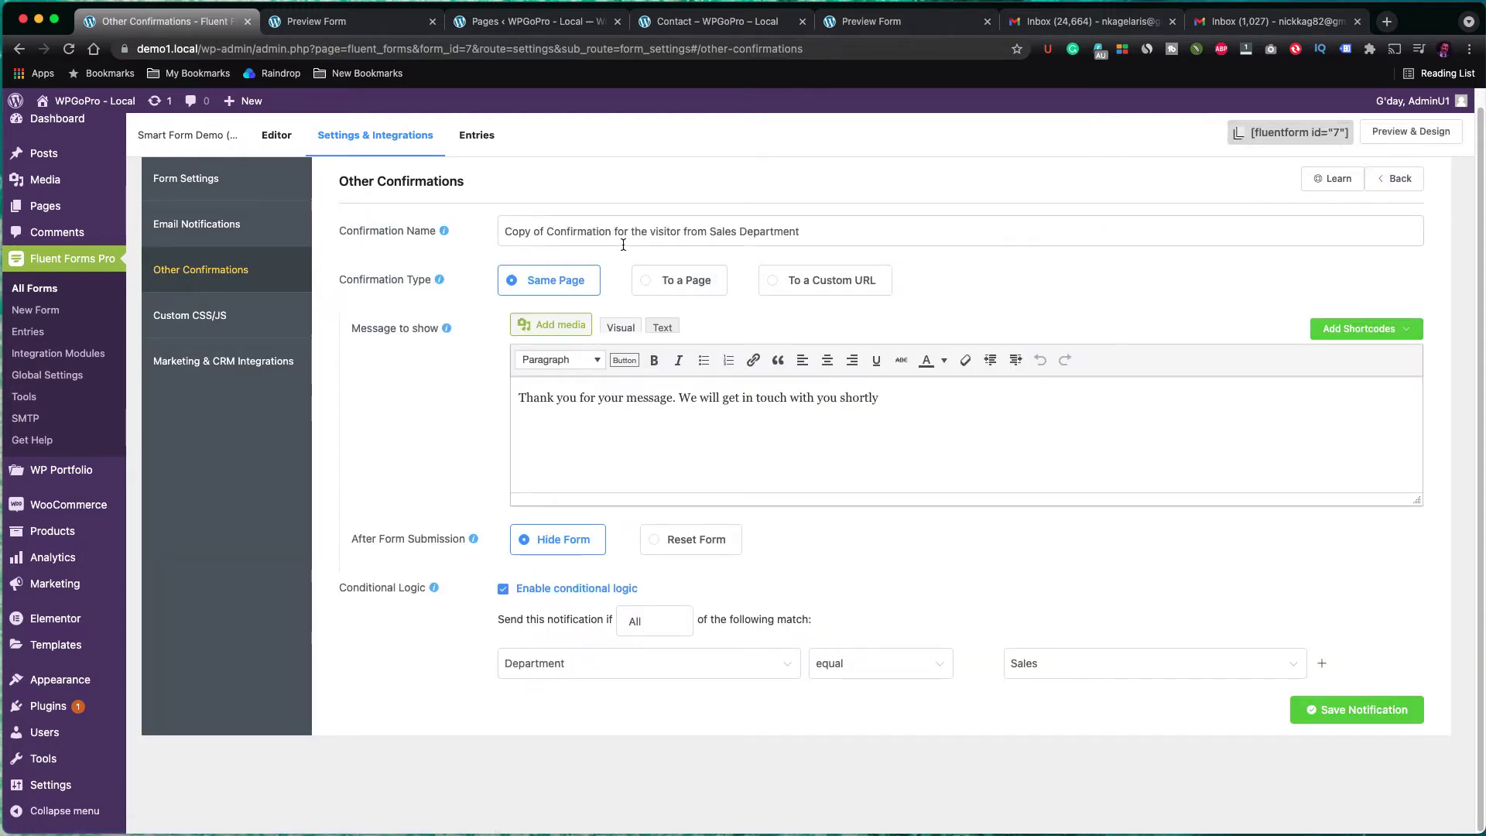
# Rename the copy for the Customer Service Department, set its condition value to Customer Service, and save
pyautogui.click(545, 231)
pyautogui.press('BackSpace')
pyautogui.press('BackSpace')
pyautogui.press('BackSpace')
pyautogui.press('BackSpace')
pyautogui.press('BackSpace')
pyautogui.press('BackSpace')
pyautogui.press('BackSpace')
pyautogui.press('BackSpace')
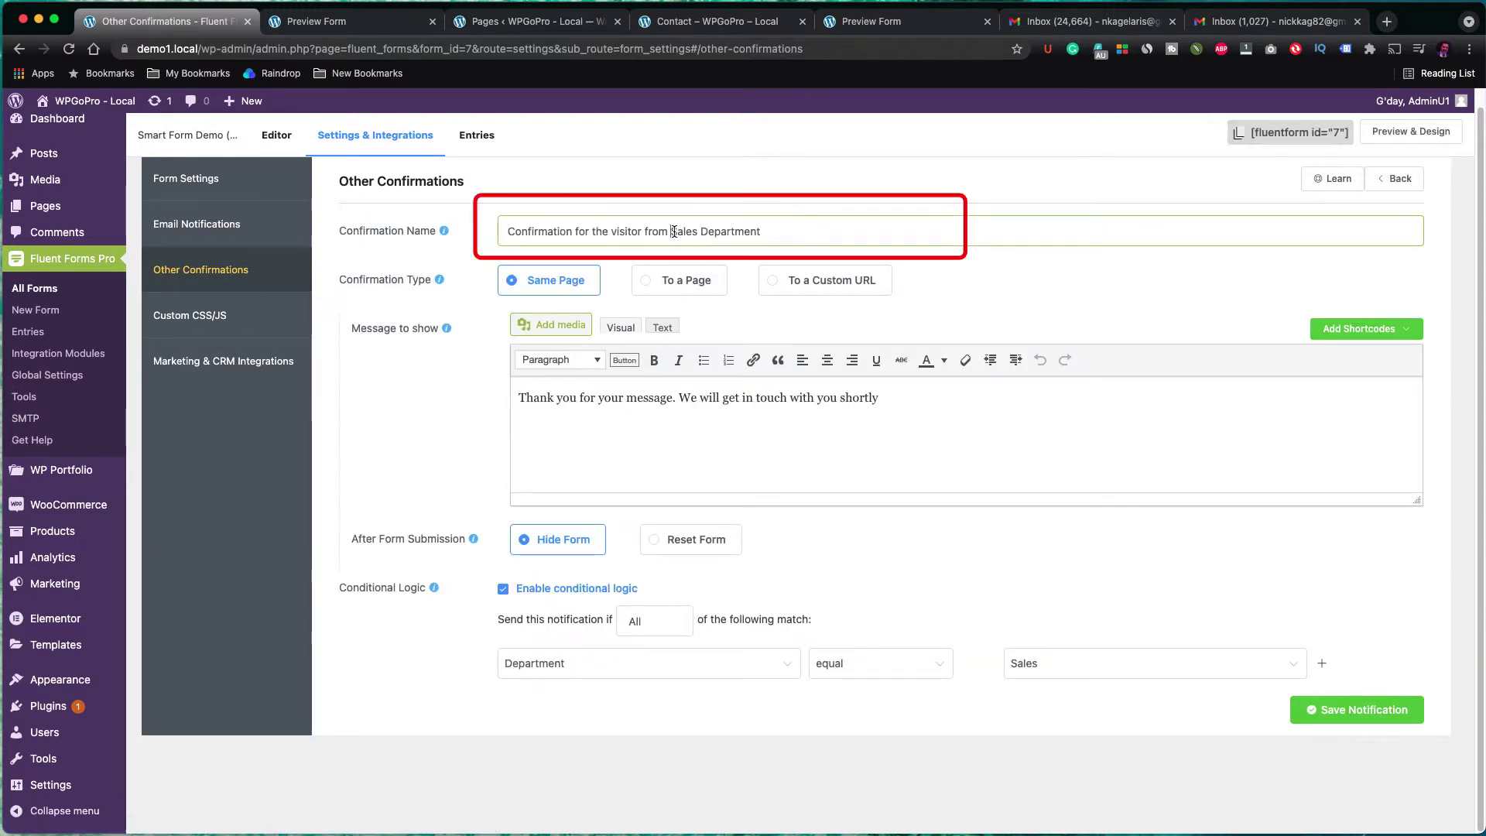
pyautogui.doubleClick(673, 231)
pyautogui.write('Customer Service')
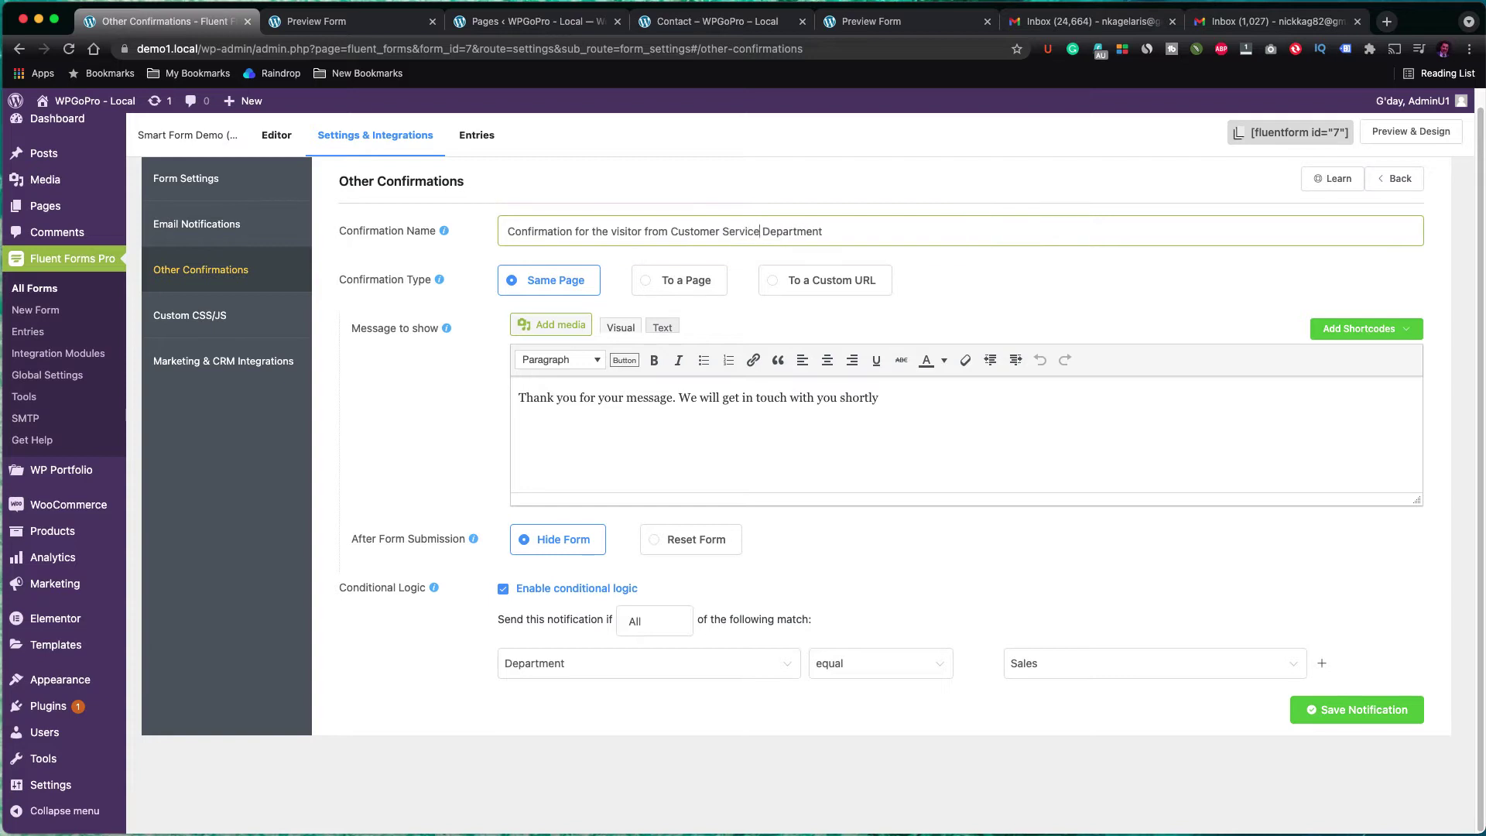
pyautogui.click(909, 401)
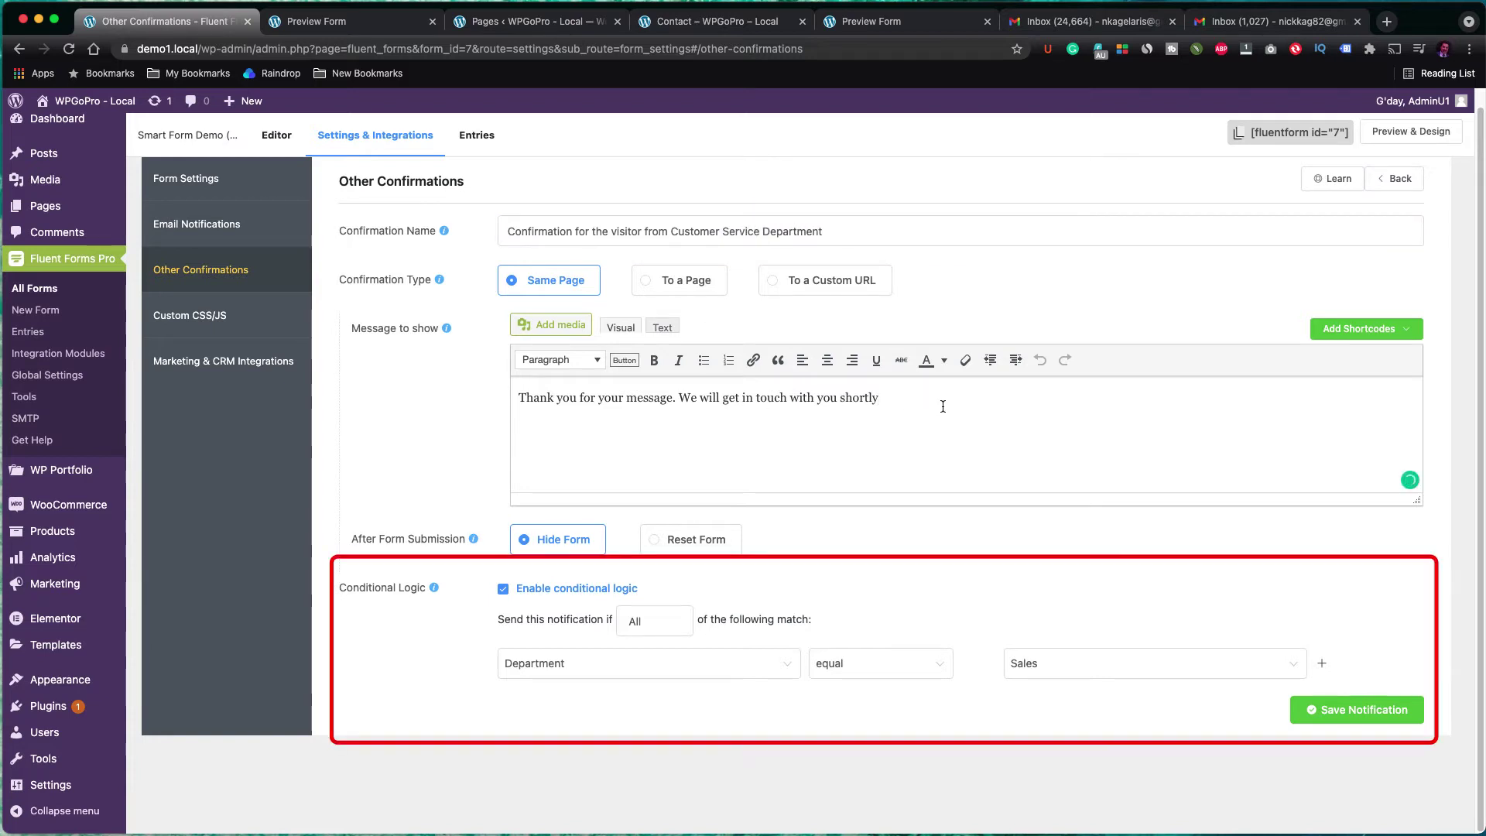
pyautogui.click(1037, 667)
pyautogui.click(1064, 767)
pyautogui.click(1362, 709)
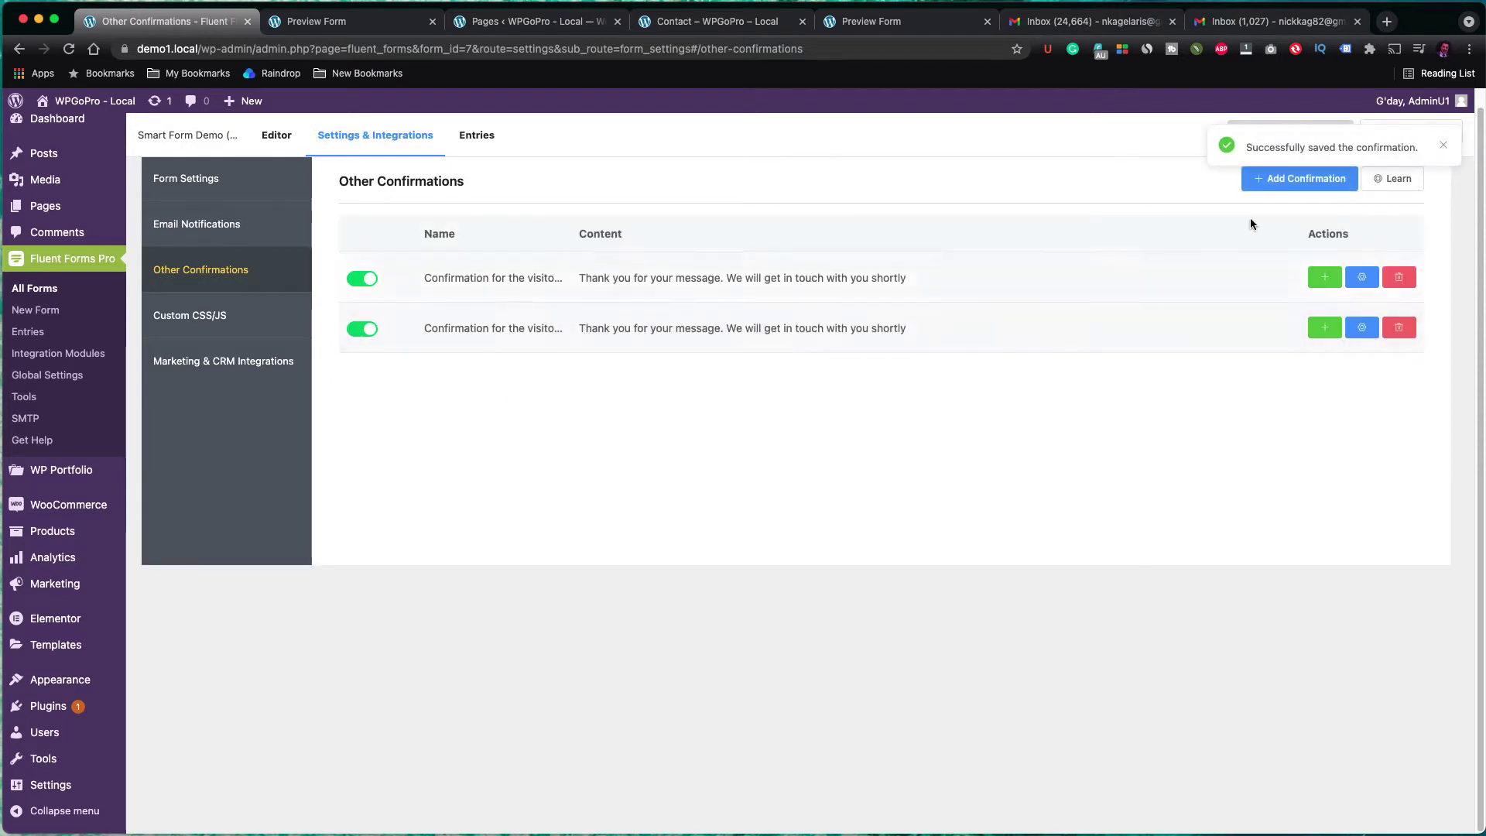
# Duplicate it as a Marketing Department confirmation shown when Department equals Marketing, and save
pyautogui.click(1324, 327)
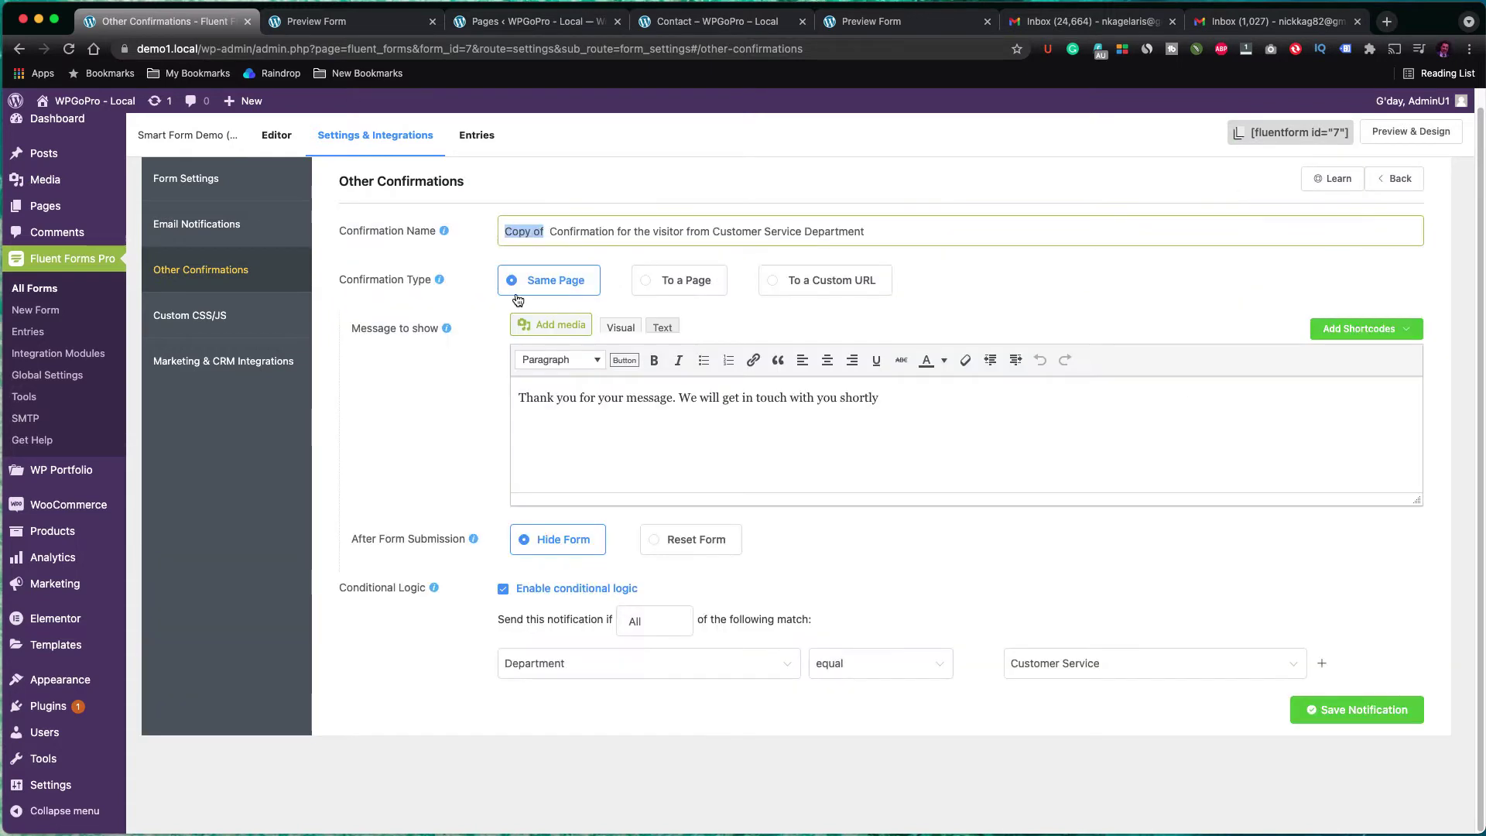
pyautogui.moveTo(645, 230); pyautogui.dragTo(735, 231)
pyautogui.write('Marketing')
pyautogui.click(873, 663)
pyautogui.click(1118, 664)
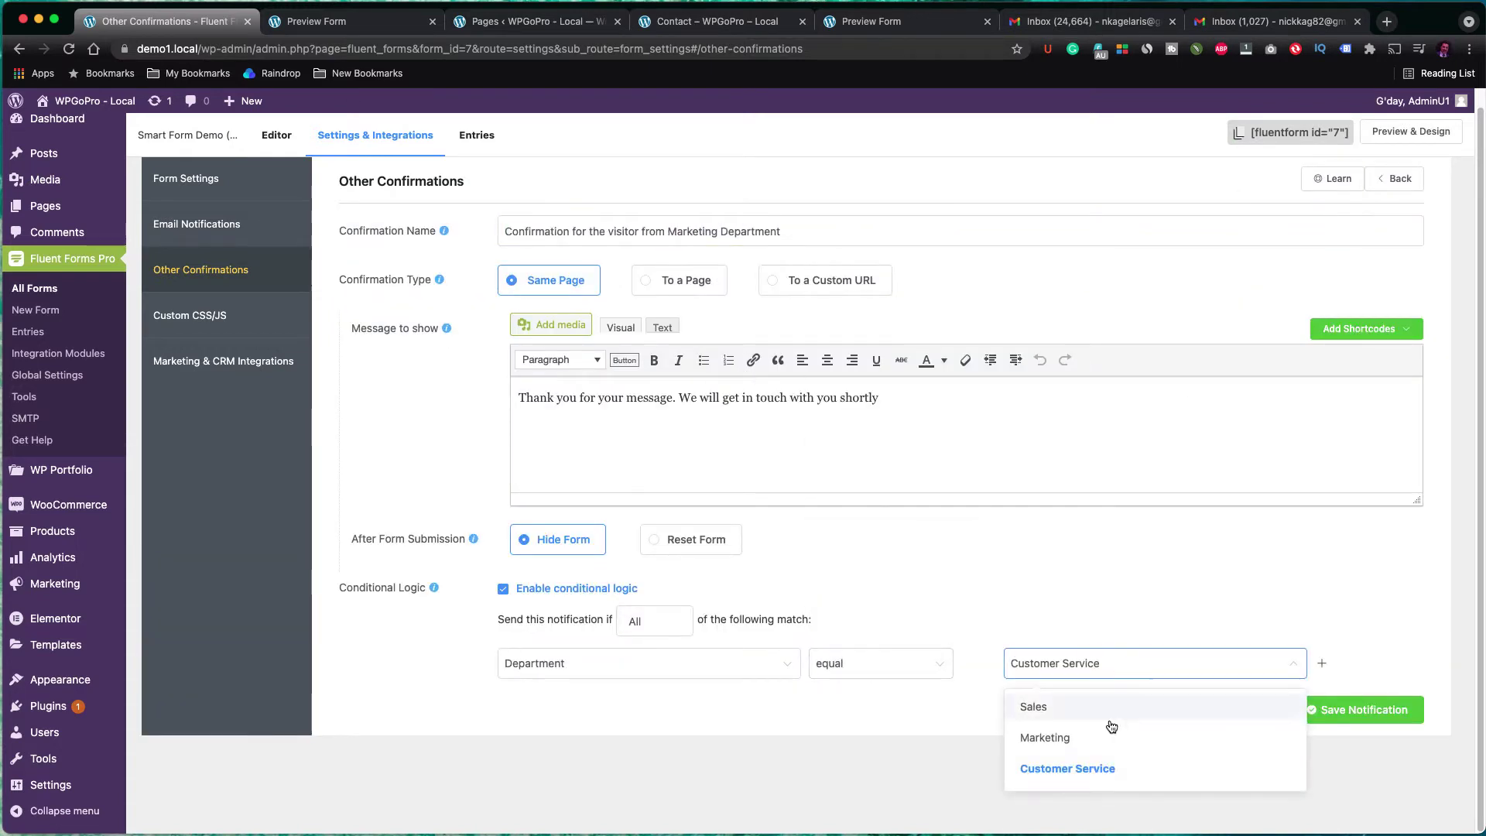
pyautogui.click(1030, 736)
pyautogui.click(1347, 710)
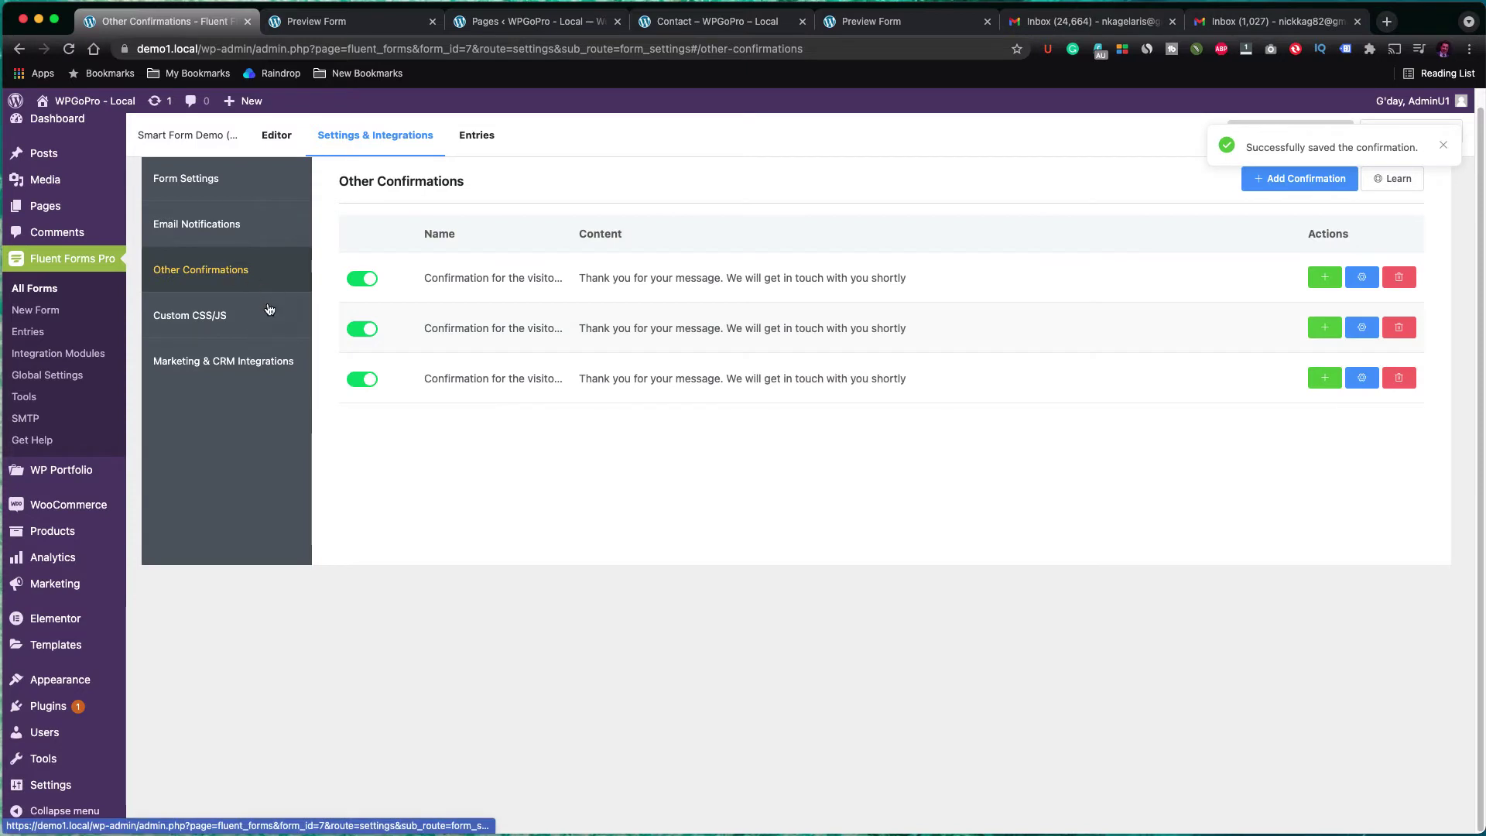
# Duplicate the Admin Notification Email and change its routing address from sales to marketing
pyautogui.click(216, 232)
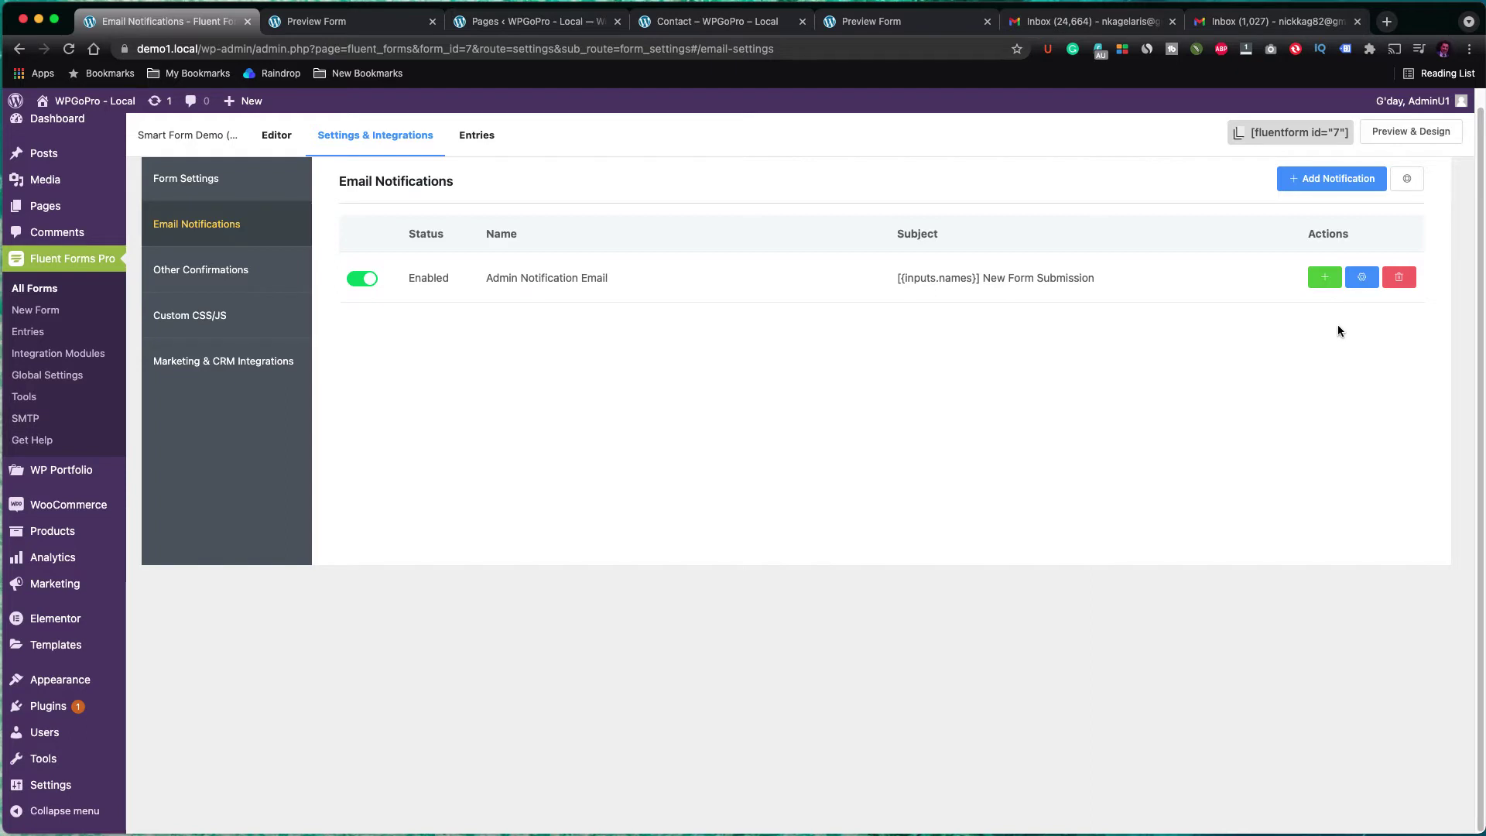
pyautogui.click(1325, 281)
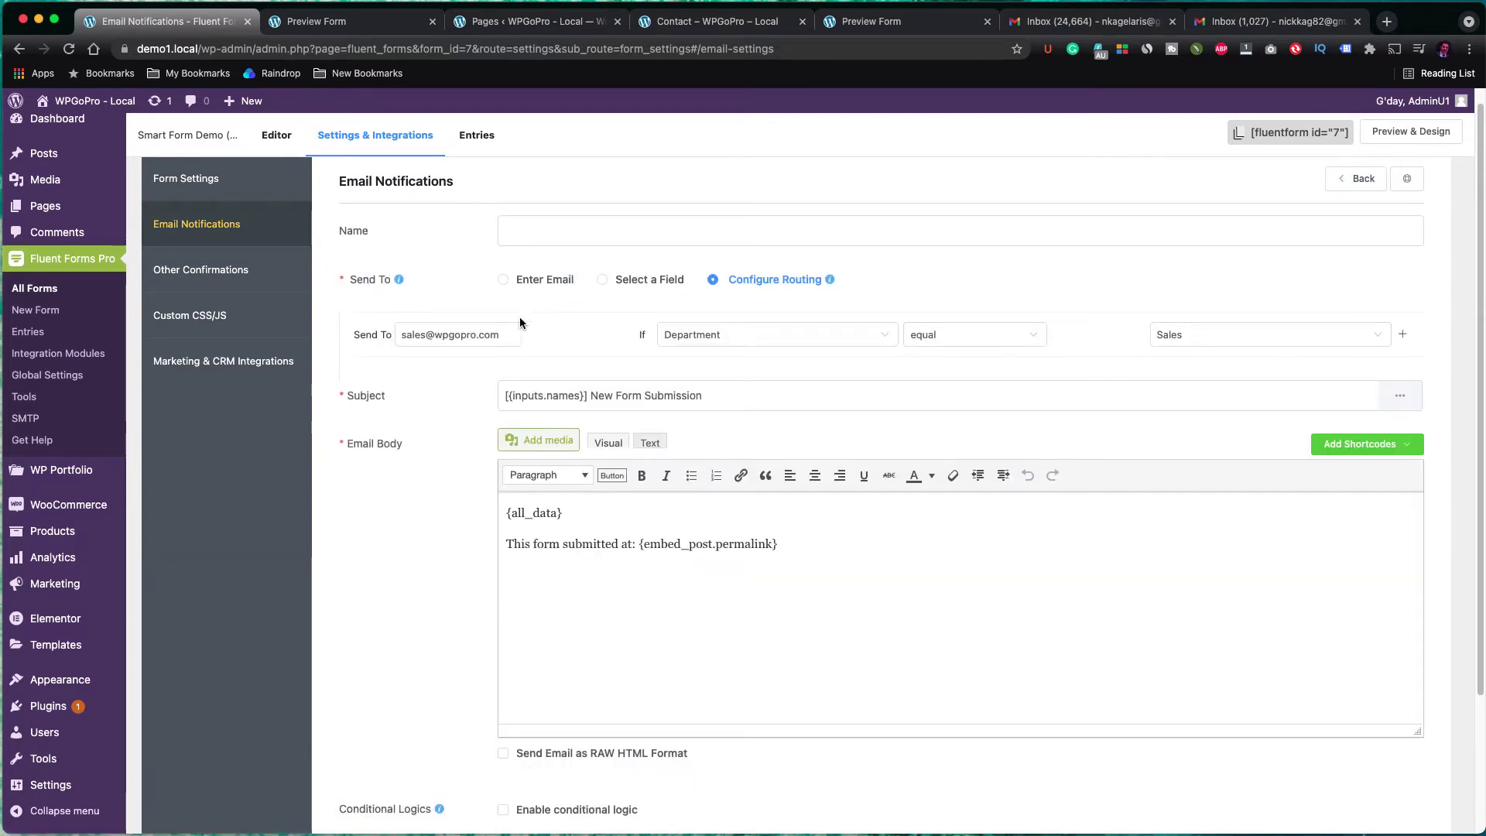
pyautogui.moveTo(427, 335); pyautogui.dragTo(381, 341)
pyautogui.write('marketing')
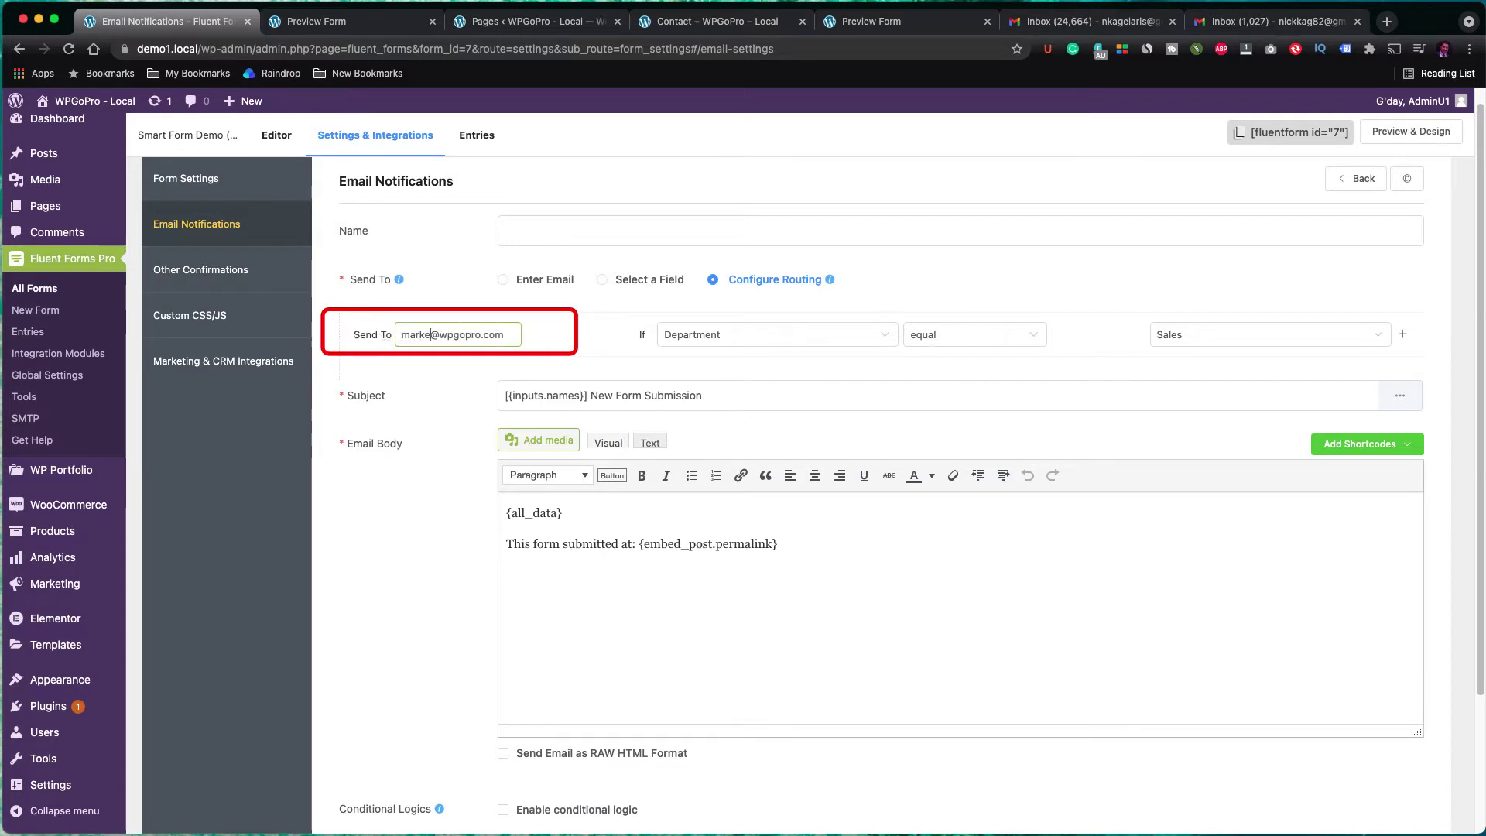
# Set the copy's routing condition to Department equal Marketing, save it, and go to the live Contact page
pyautogui.click(1195, 344)
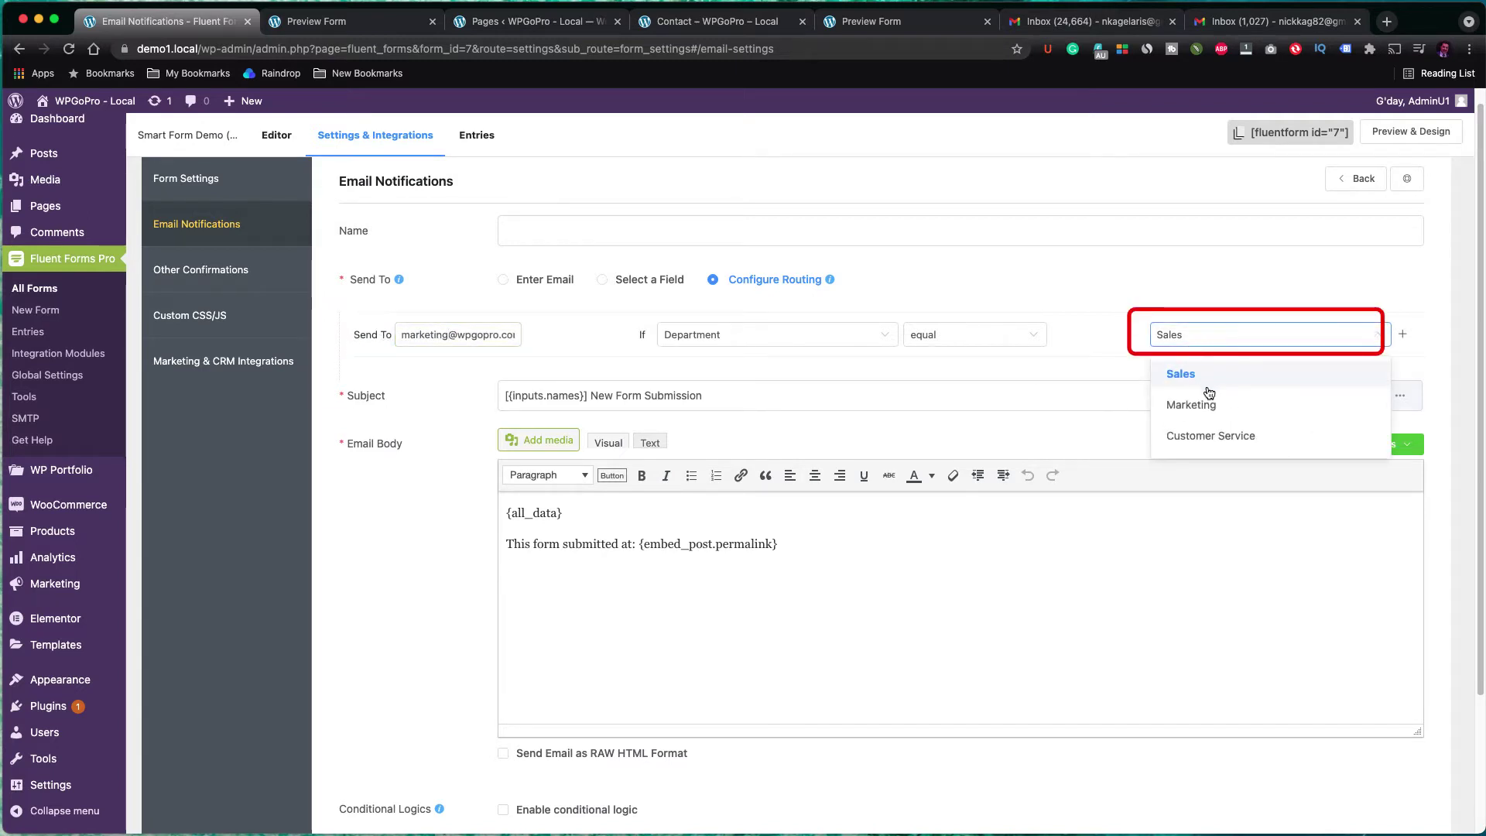
pyautogui.click(1170, 404)
pyautogui.click(1190, 549)
pyautogui.scroll(-3, 1189, 548)
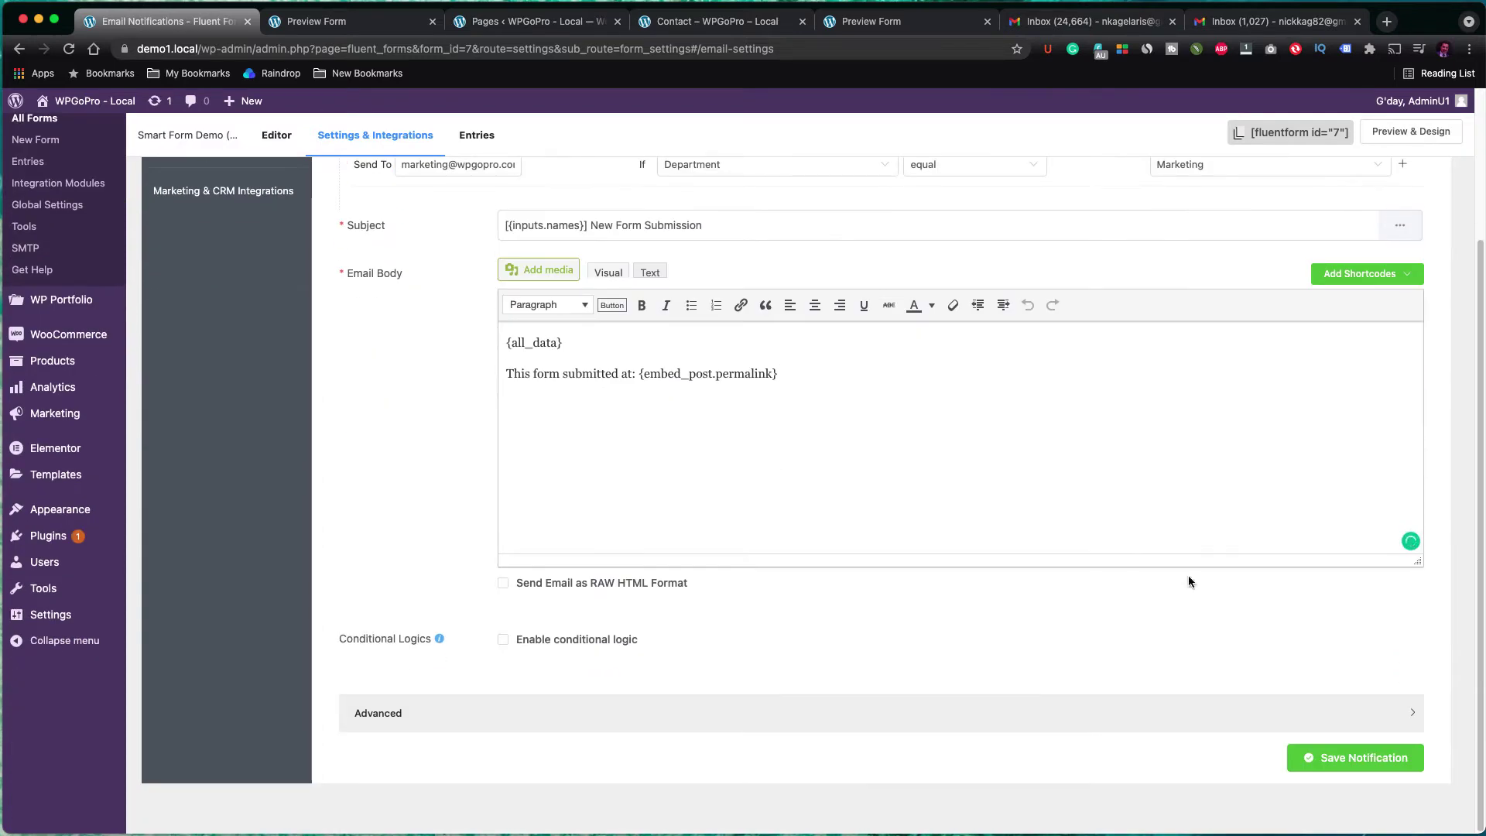
pyautogui.click(1358, 758)
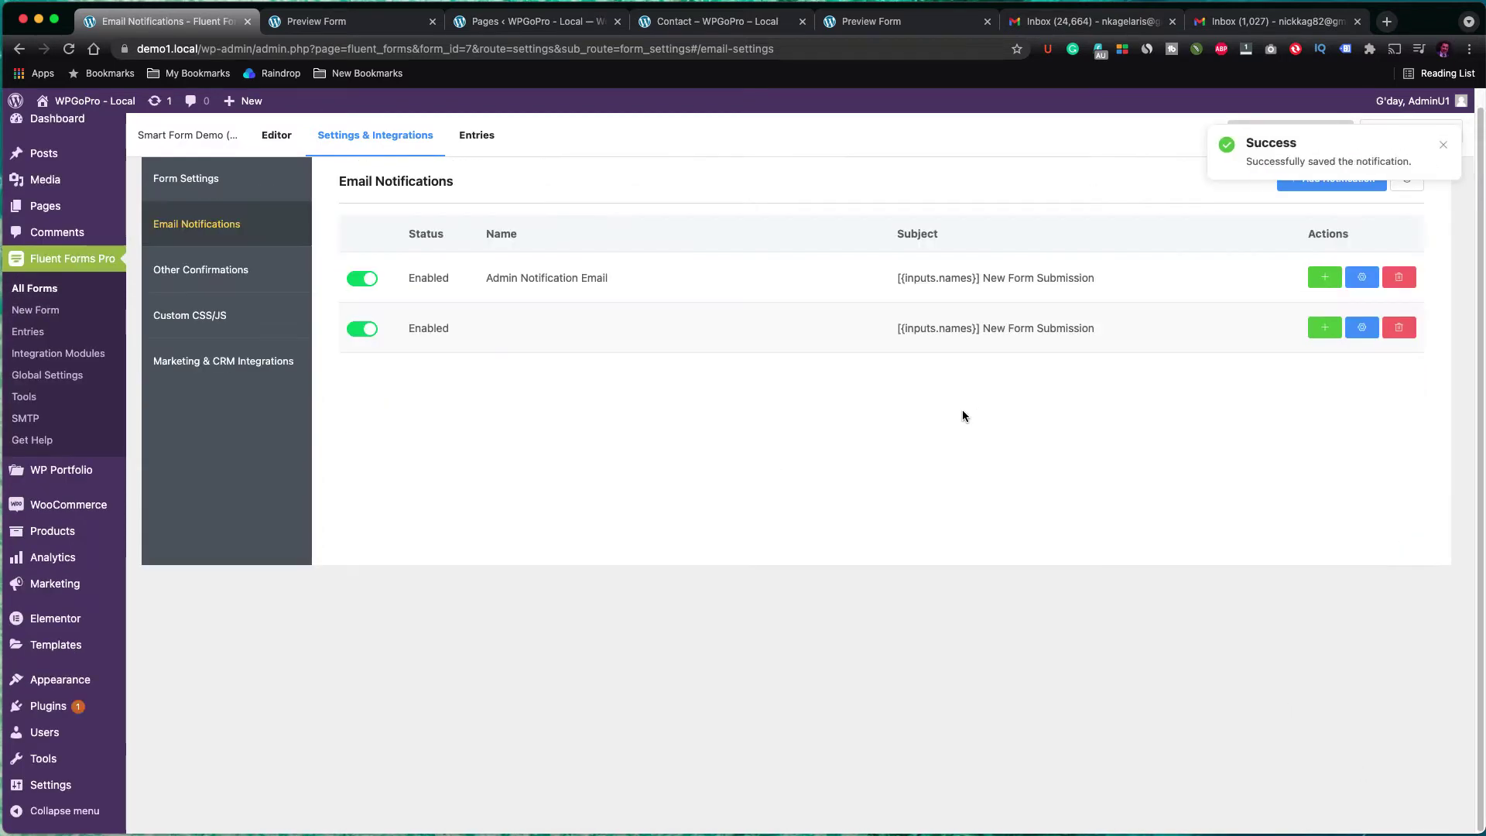
pyautogui.click(720, 21)
pyautogui.click(430, 364)
# Enter the contact's first name, last name and saved email, and choose the Sales department
pyautogui.write('Nick')
pyautogui.press('Tab')
pyautogui.write('Kag')
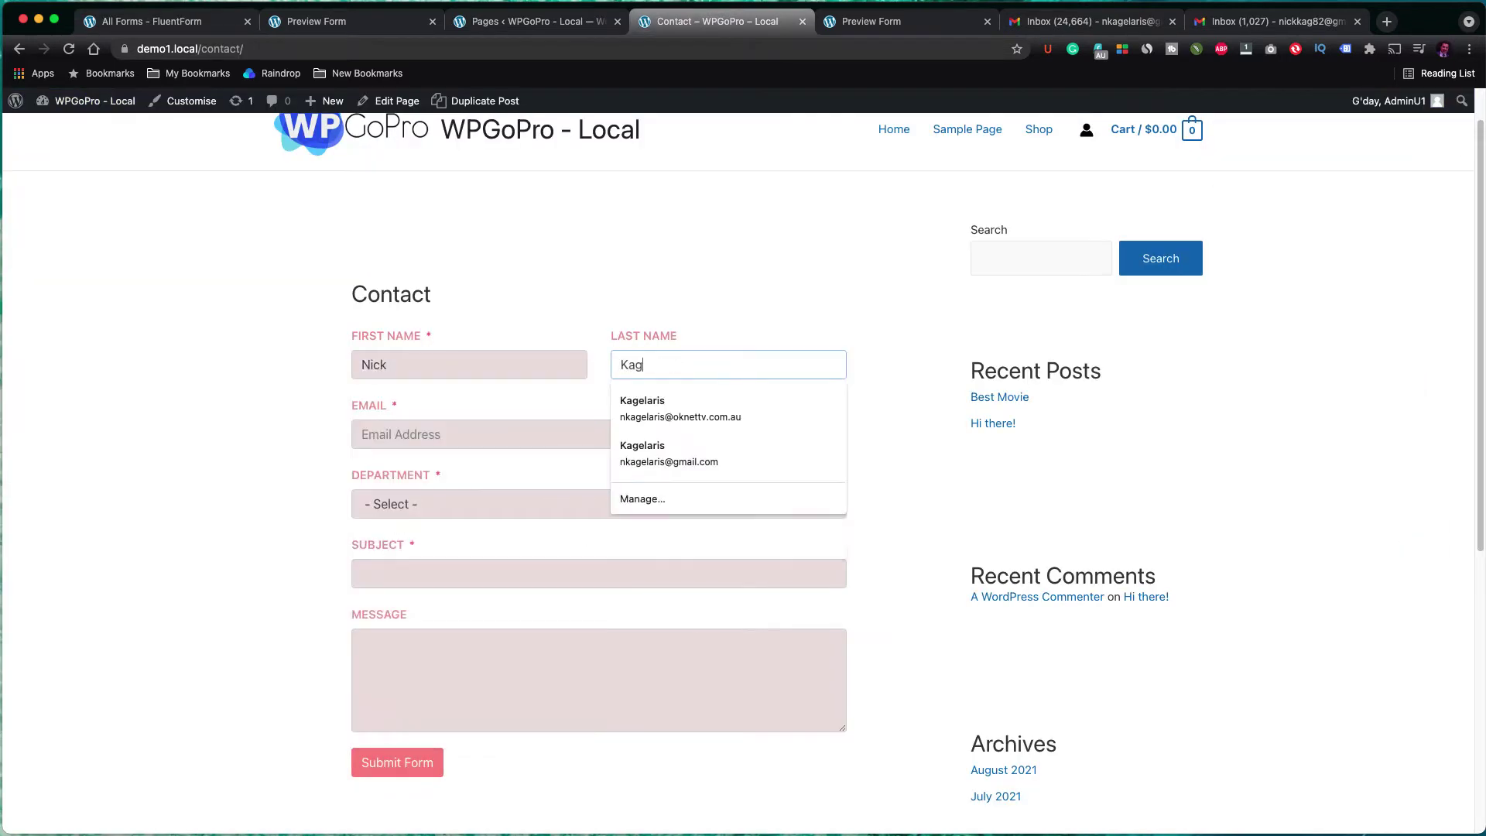
pyautogui.press('Tab')
pyautogui.write('nick')
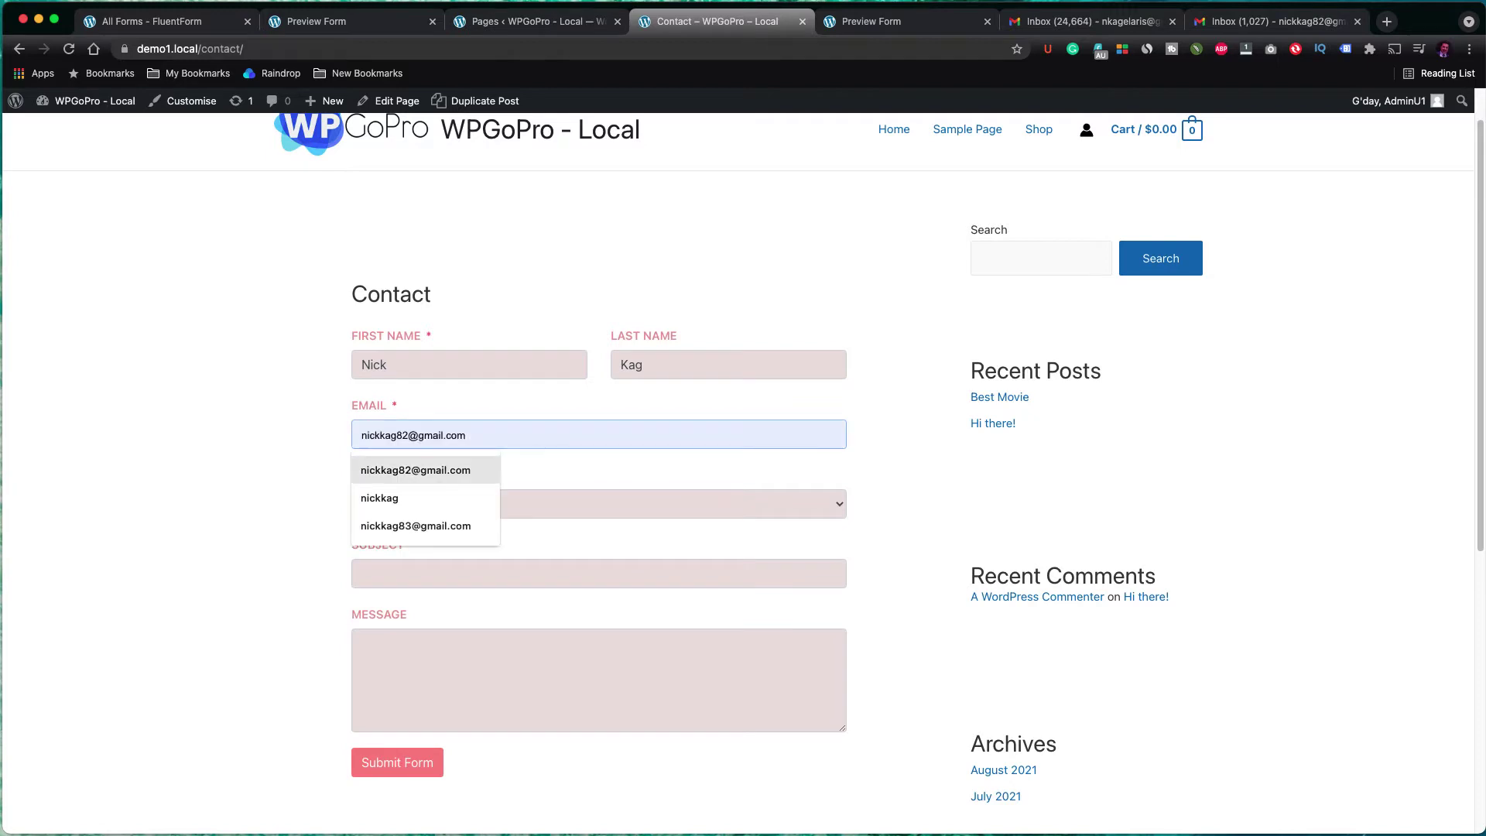
pyautogui.click(298, 425)
pyautogui.click(365, 434)
pyautogui.click(402, 471)
pyautogui.click(438, 513)
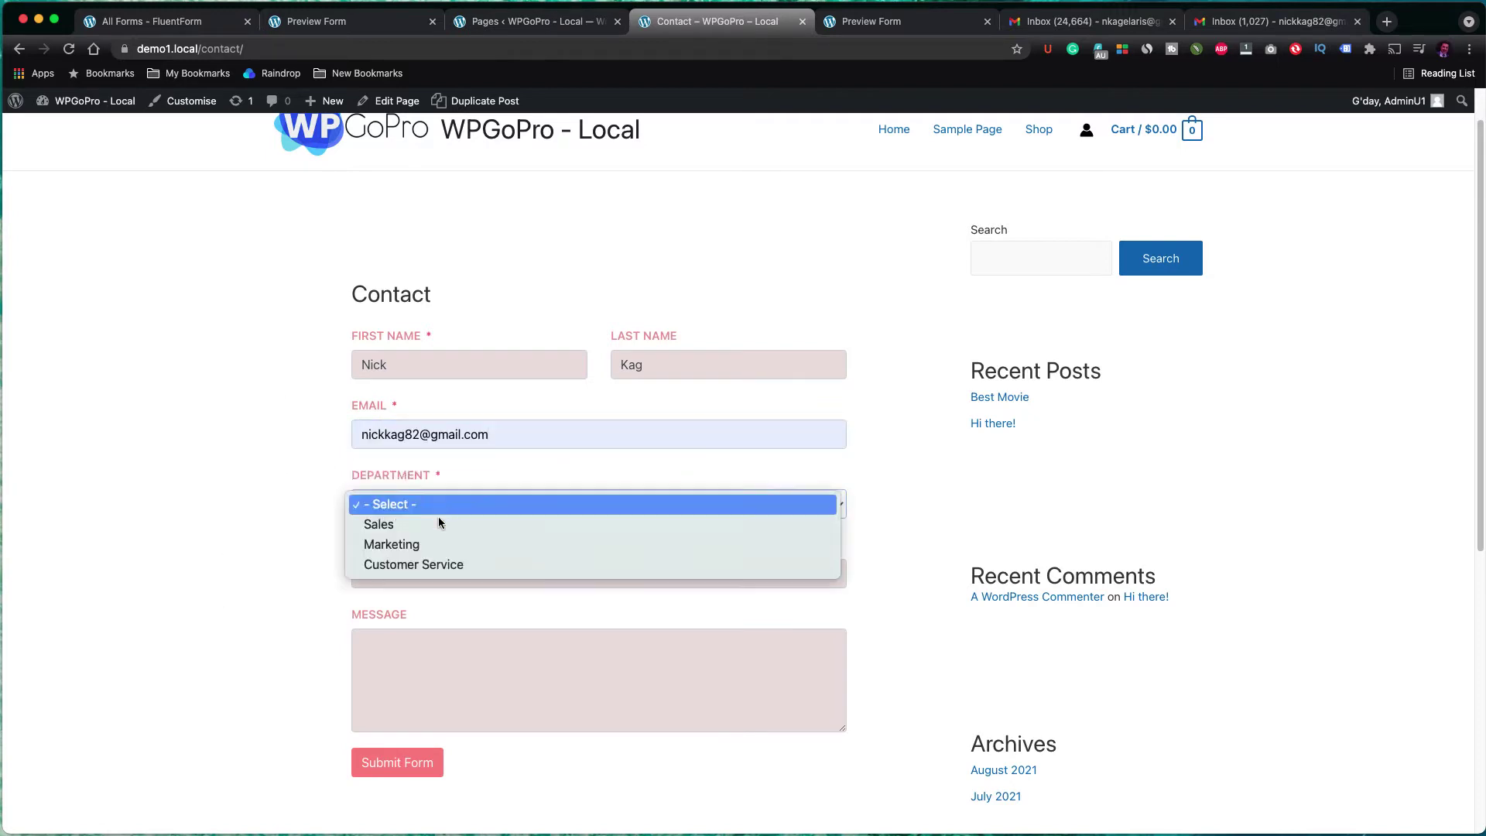
pyautogui.click(438, 524)
# Enter subject 'More information required' and a 'Hi there' message asking for information, then submit
pyautogui.press('Tab')
pyautogui.write('More informa')
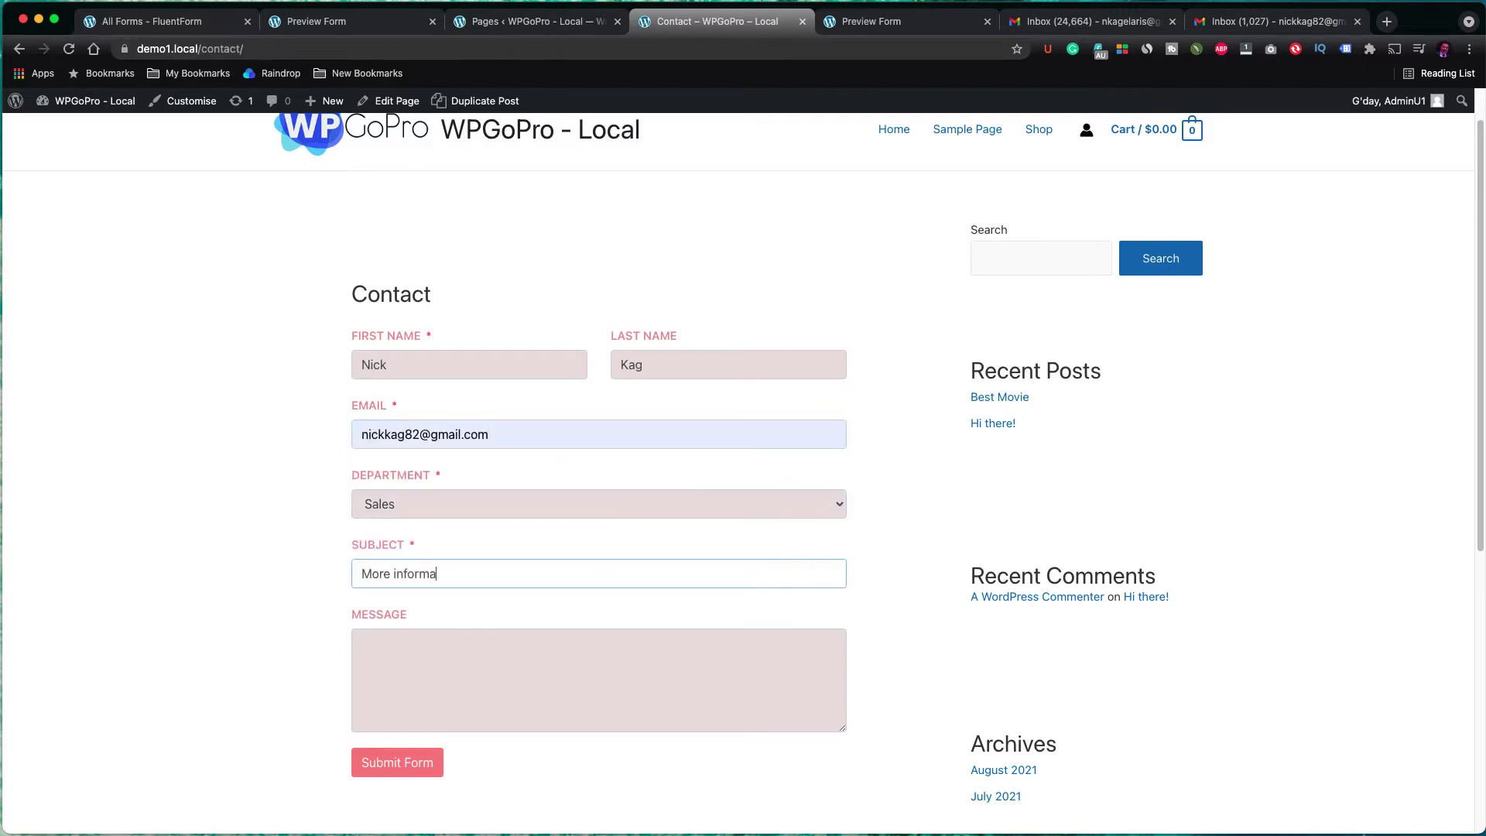
pyautogui.write('tion required')
pyautogui.press('Tab')
pyautogui.write('Hi there,')
pyautogui.press('Return')
pyautogui.write('I want more information about your service.')
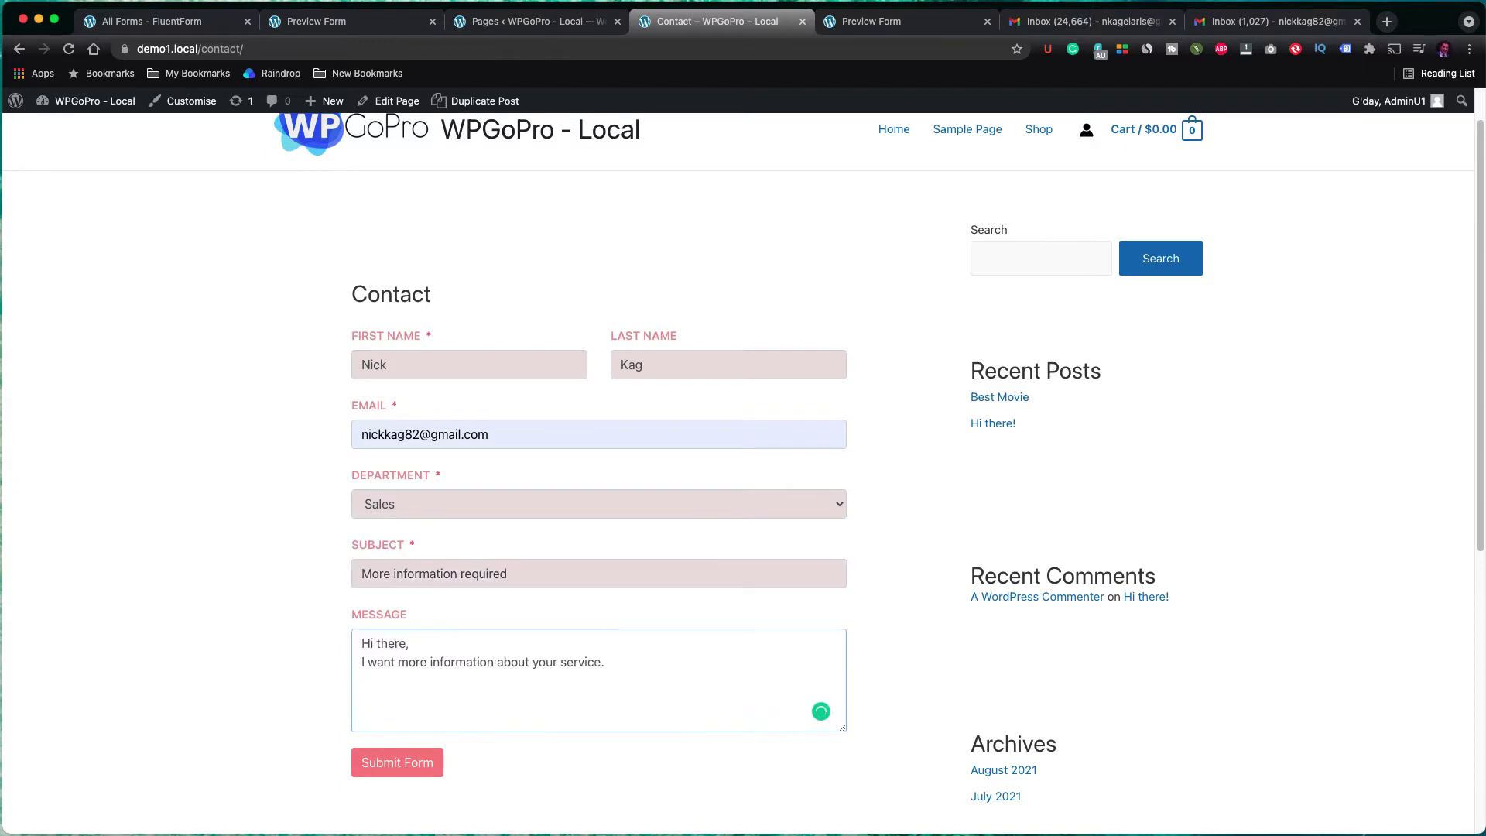
pyautogui.click(400, 764)
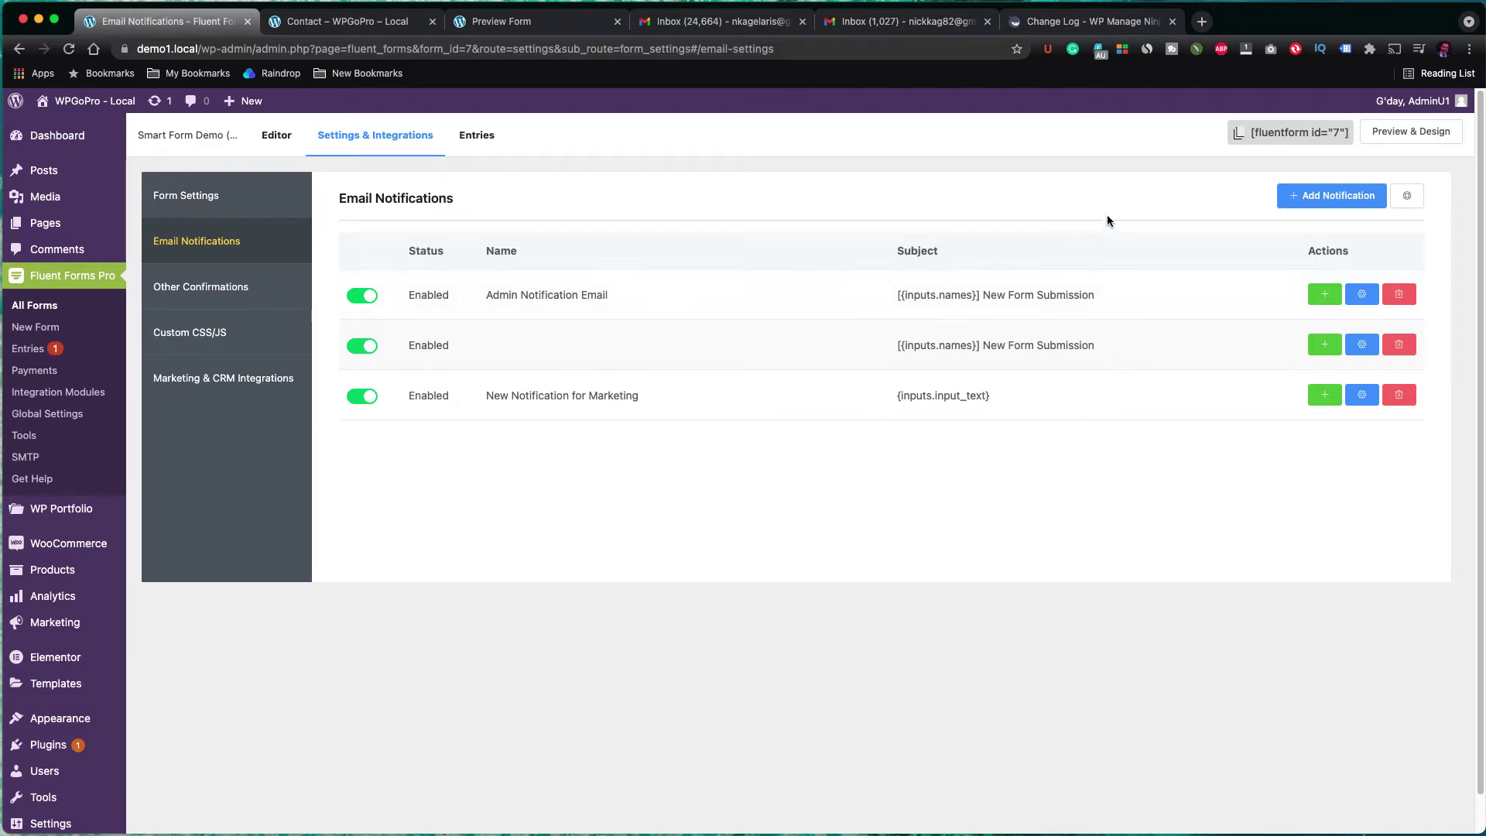
# Create a notification named 'New Notification to the visitor's email' sent to the form's Email field
pyautogui.click(1319, 196)
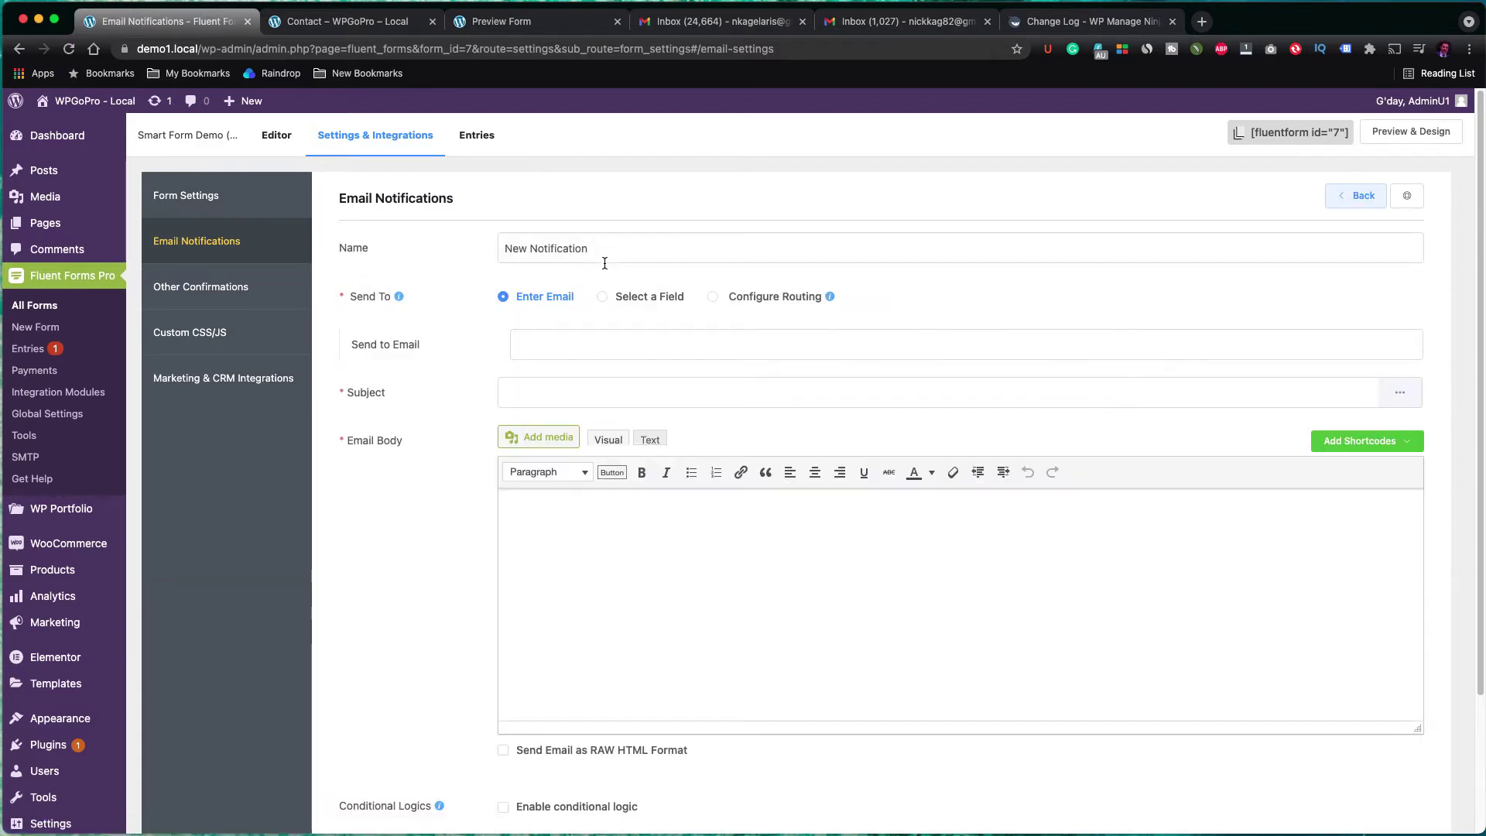
pyautogui.click(646, 248)
pyautogui.write('to ')
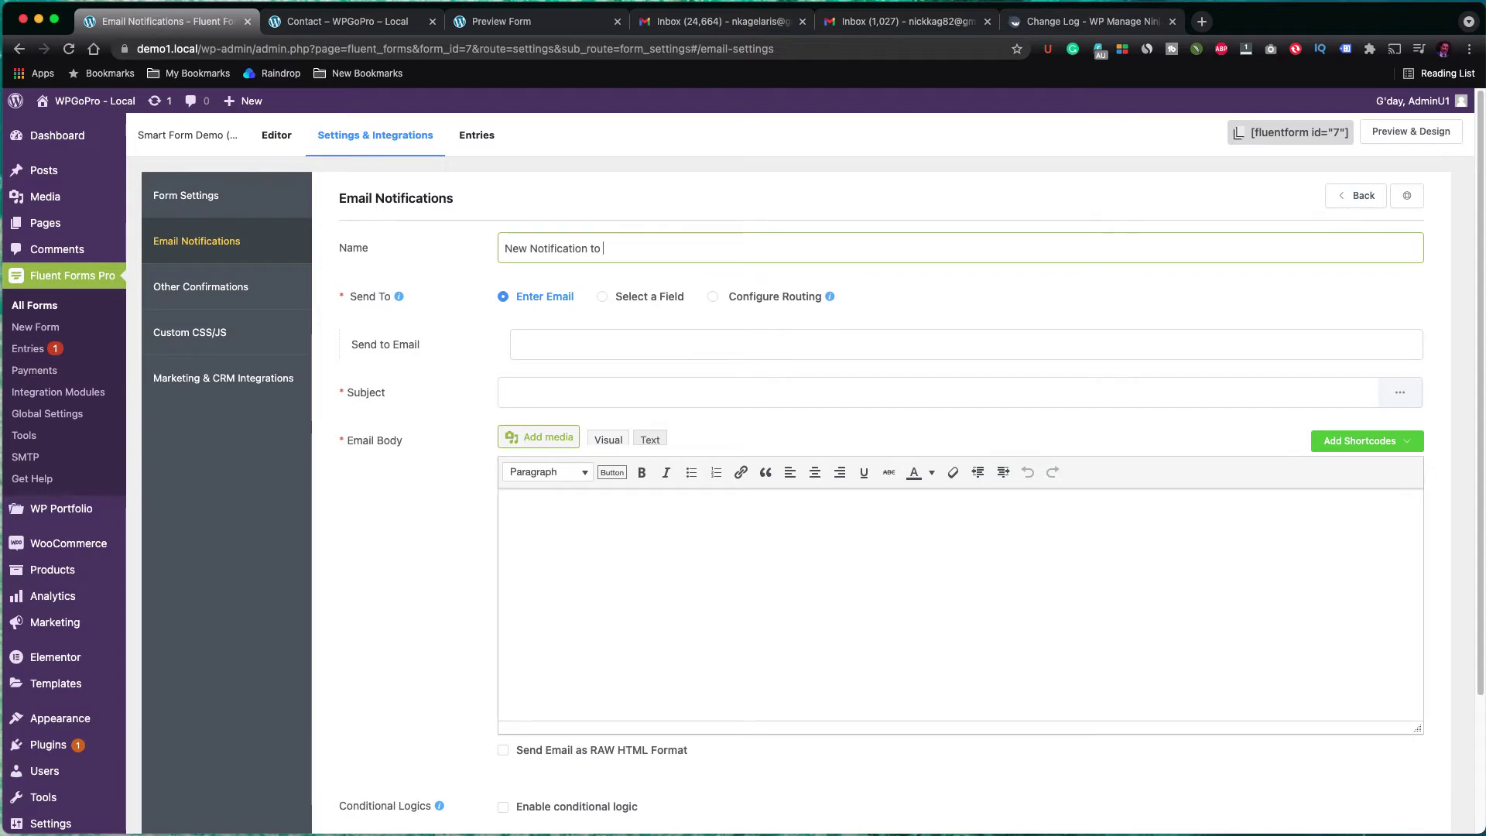
pyautogui.write("the visitor's email")
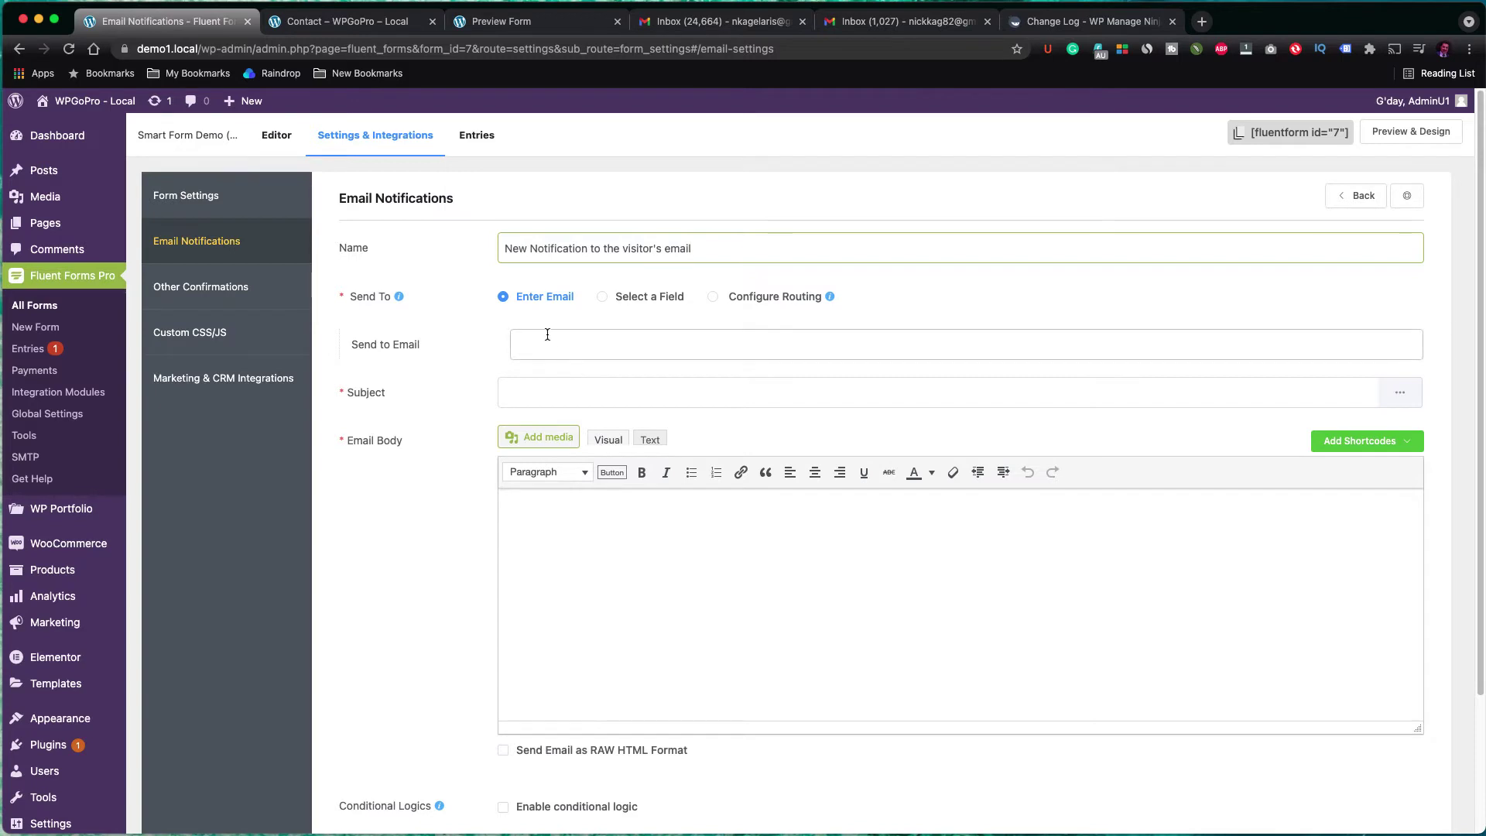
pyautogui.click(666, 296)
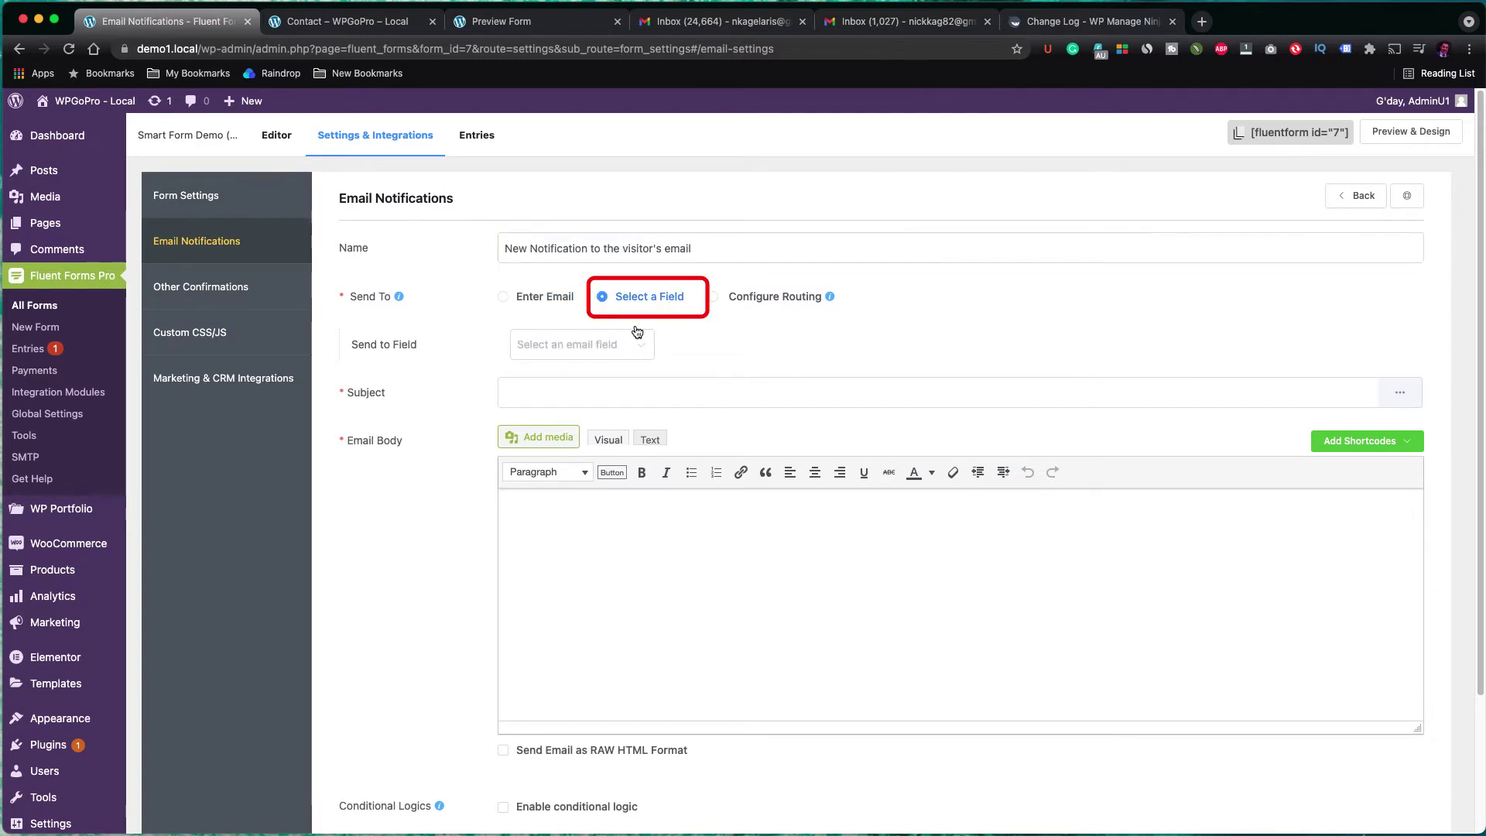
pyautogui.click(596, 344)
pyautogui.click(581, 385)
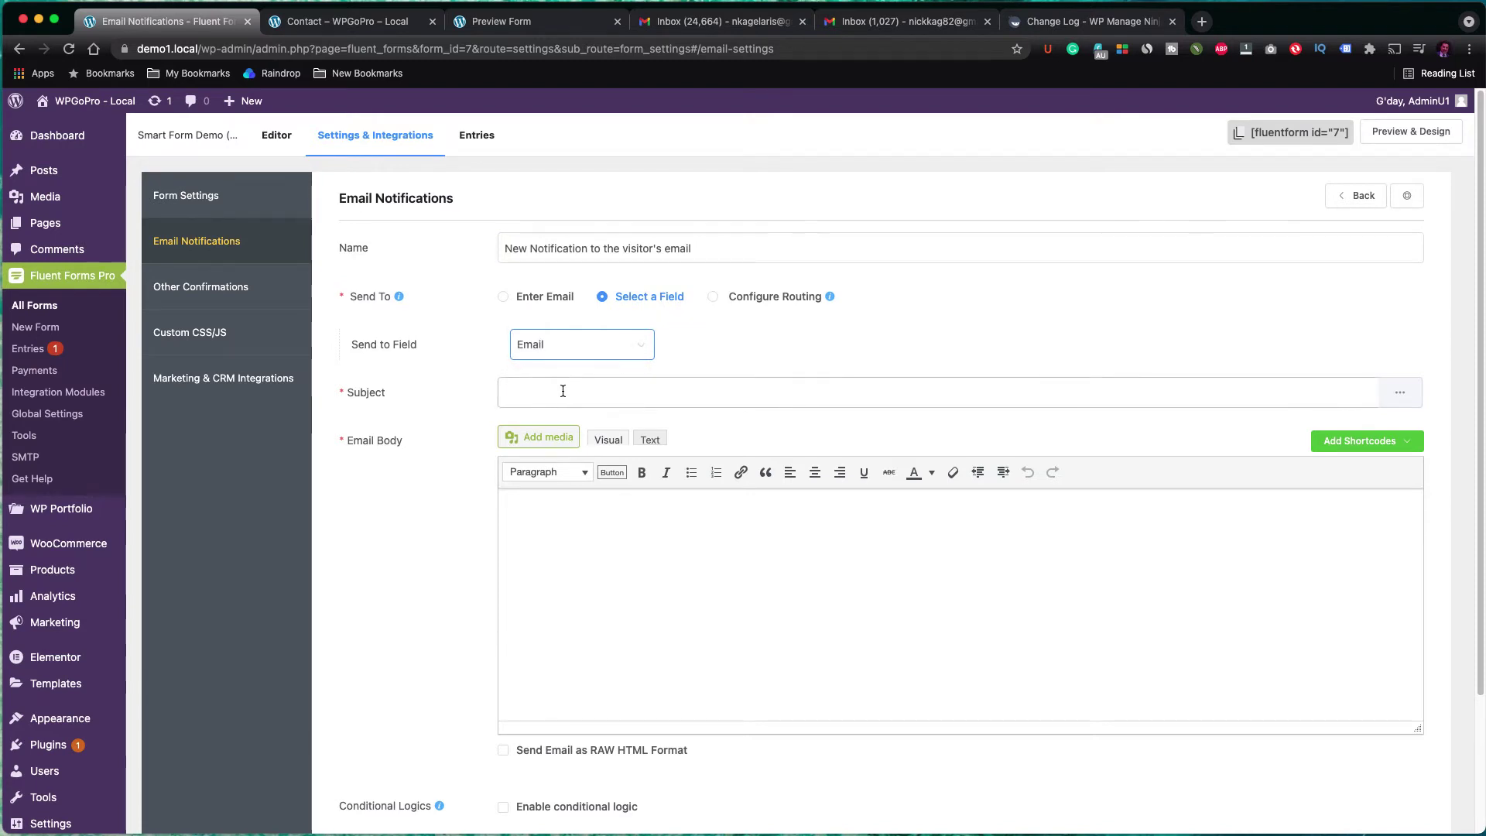
# Set subject 'Message received', write a body greeting the visitor by name, and save the notification
pyautogui.click(653, 390)
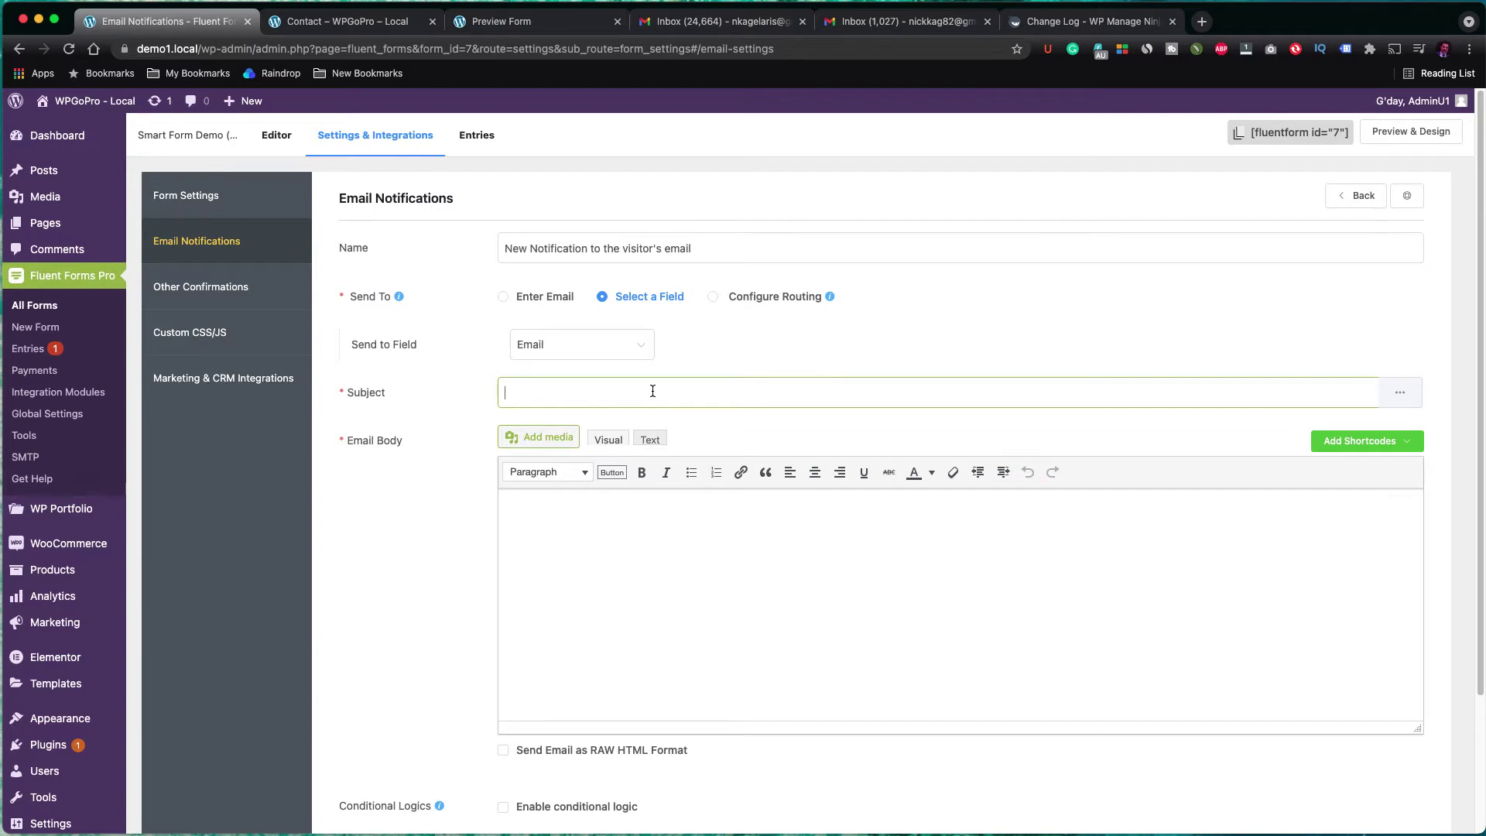
pyautogui.write('Message ')
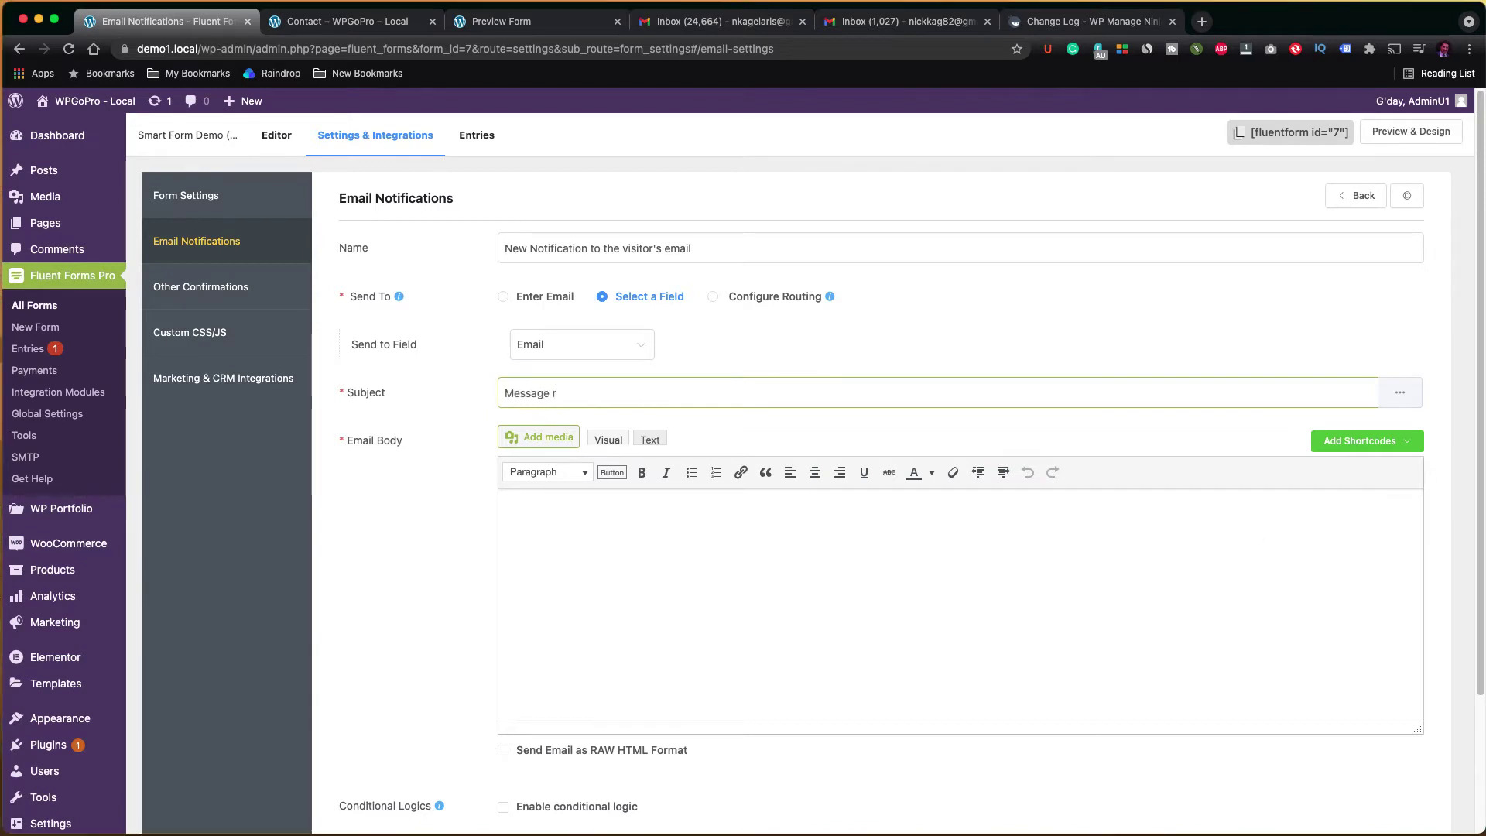
pyautogui.write('received')
pyautogui.click(793, 580)
pyautogui.write('Hi')
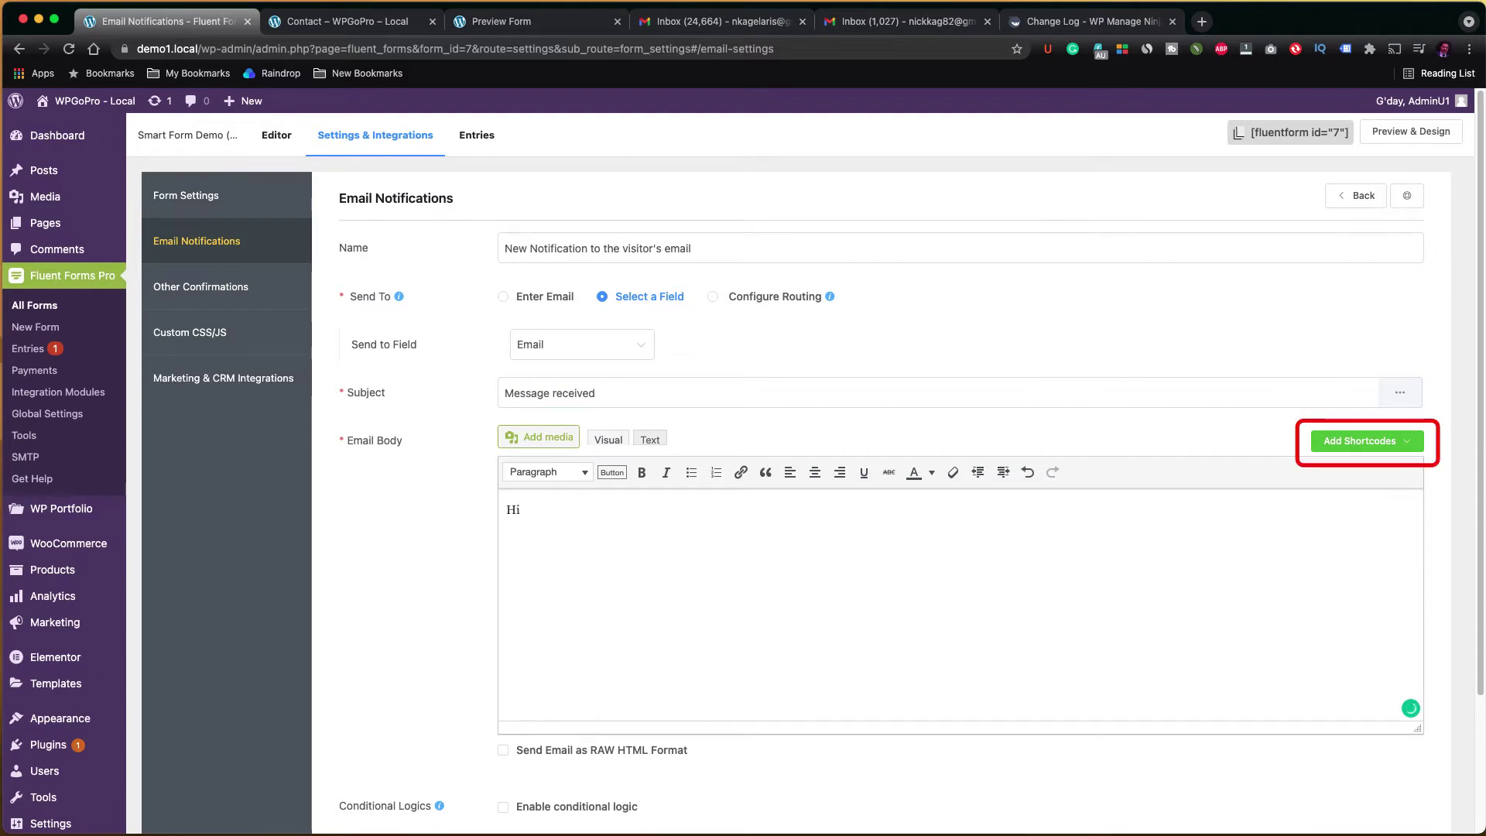
pyautogui.click(1366, 441)
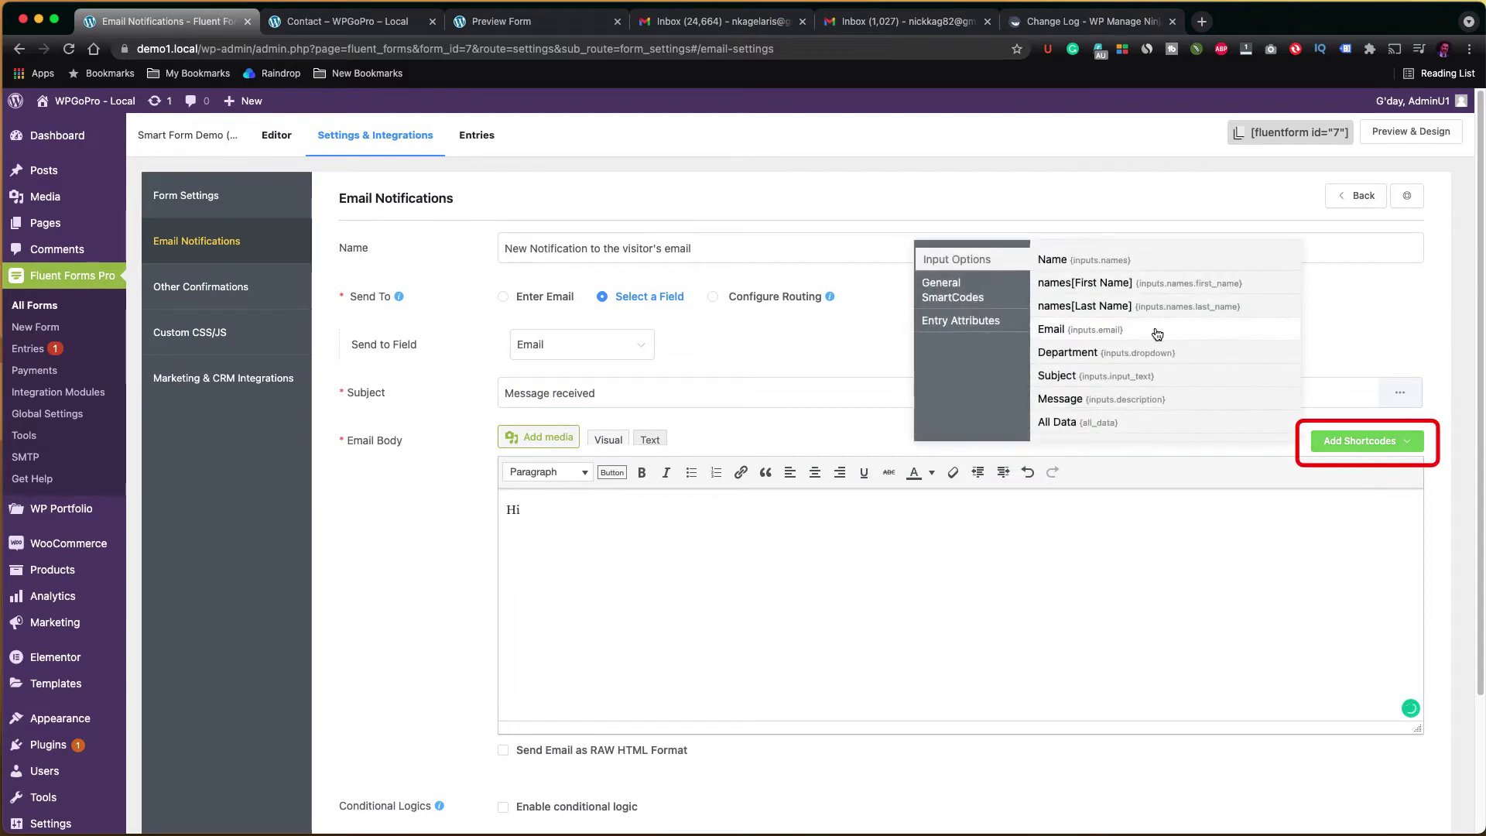
pyautogui.click(1068, 258)
pyautogui.write(',')
pyautogui.press('Return')
pyautogui.write('we would like to conf')
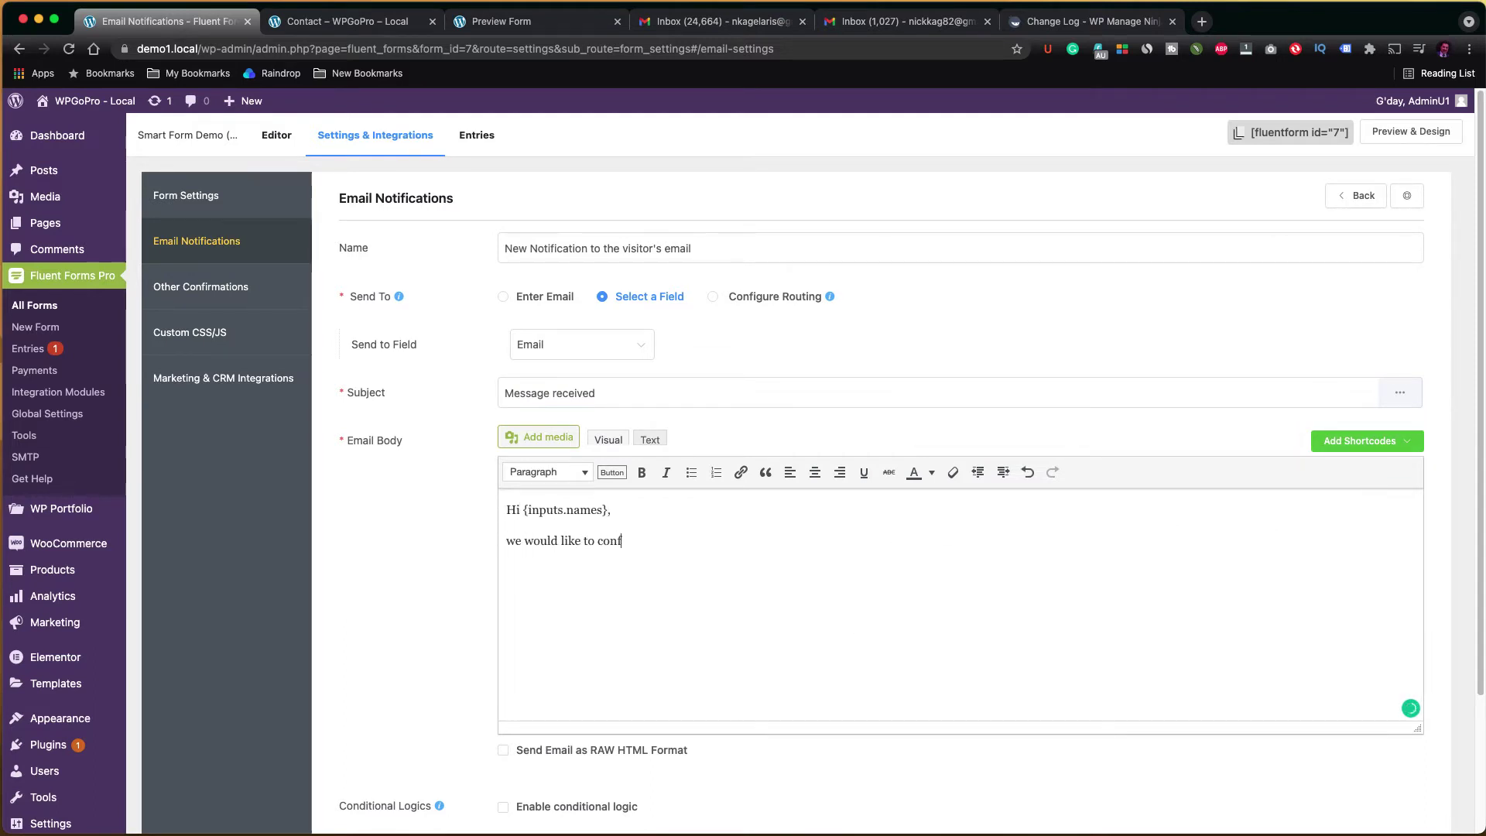
pyautogui.write('irm we got your')
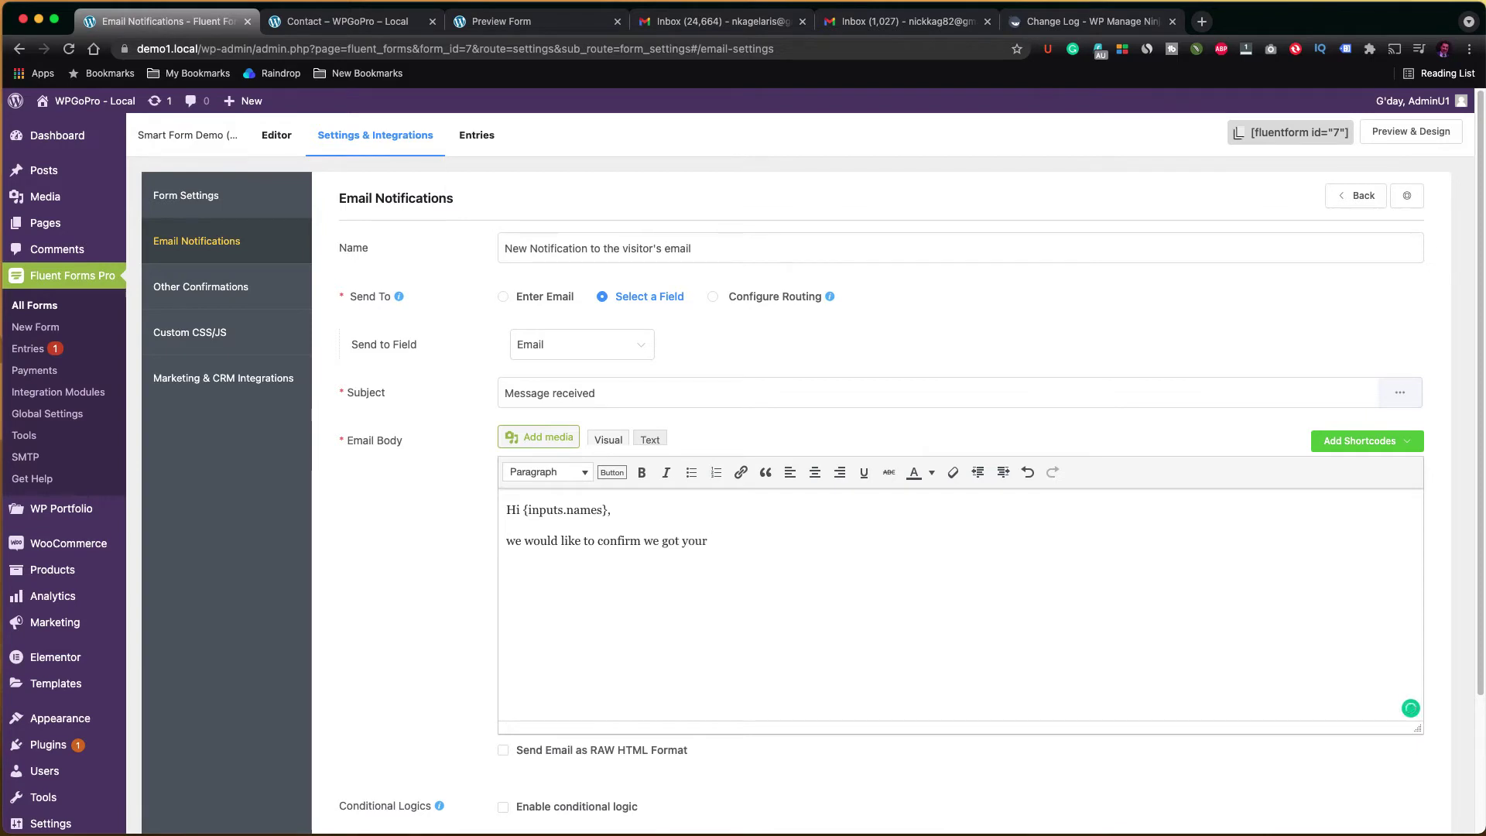
pyautogui.write(' message and we are going to respond in the next')
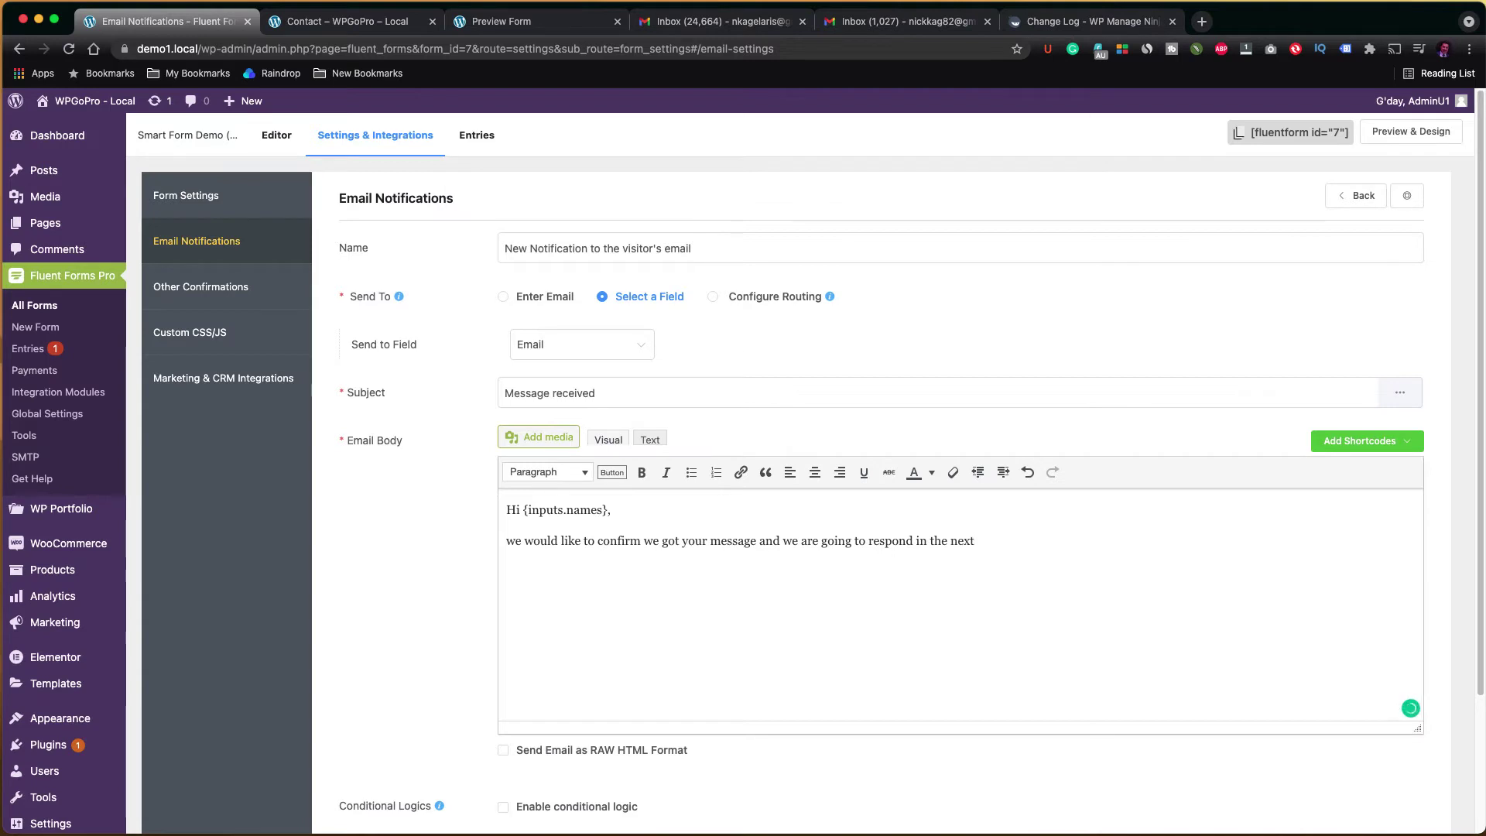
pyautogui.write(' two hours. Th')
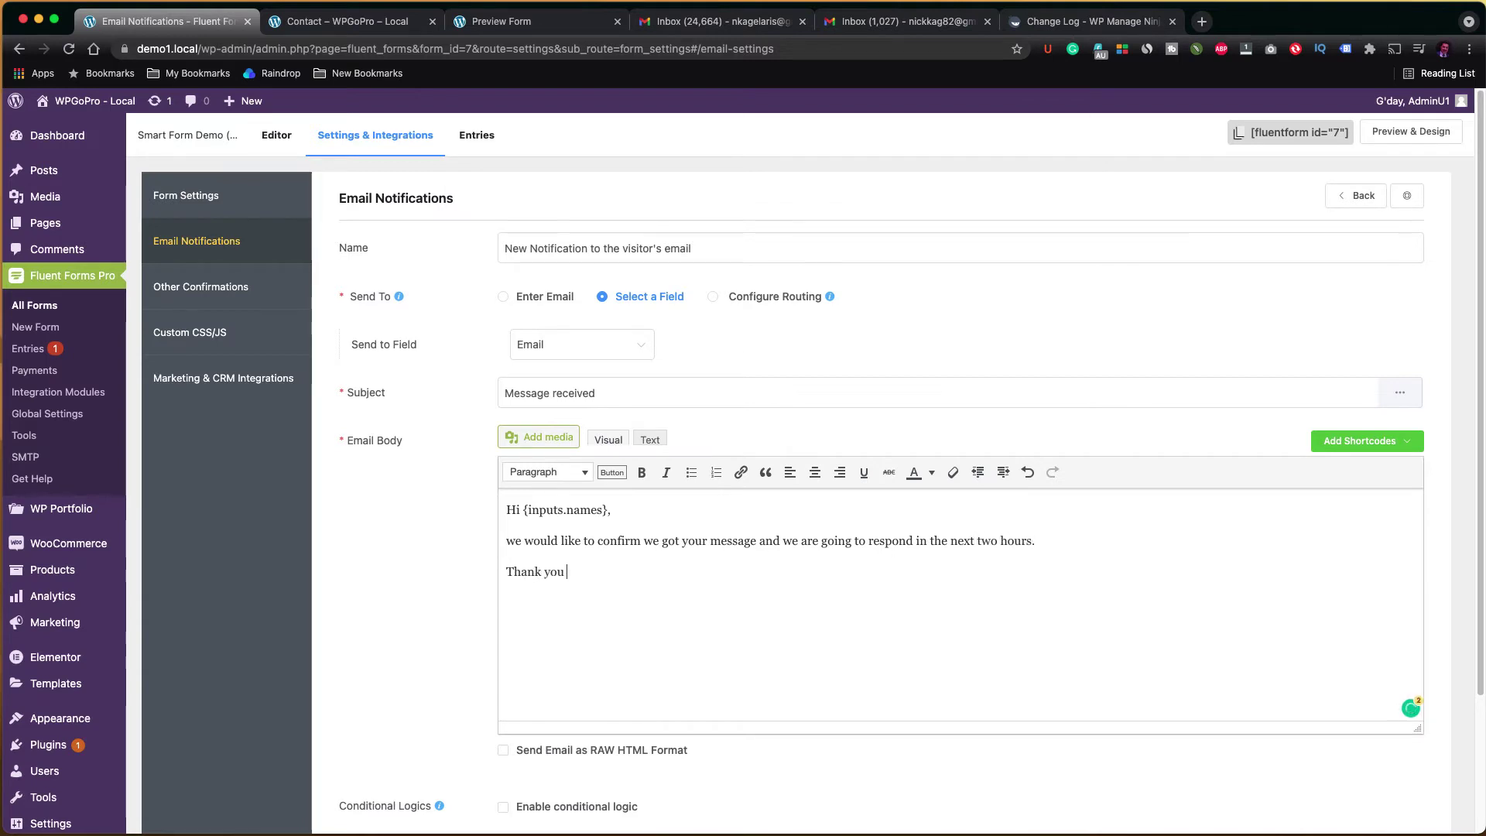
pyautogui.write('ank you for contacting us.')
pyautogui.scroll(-1, 1057, 570)
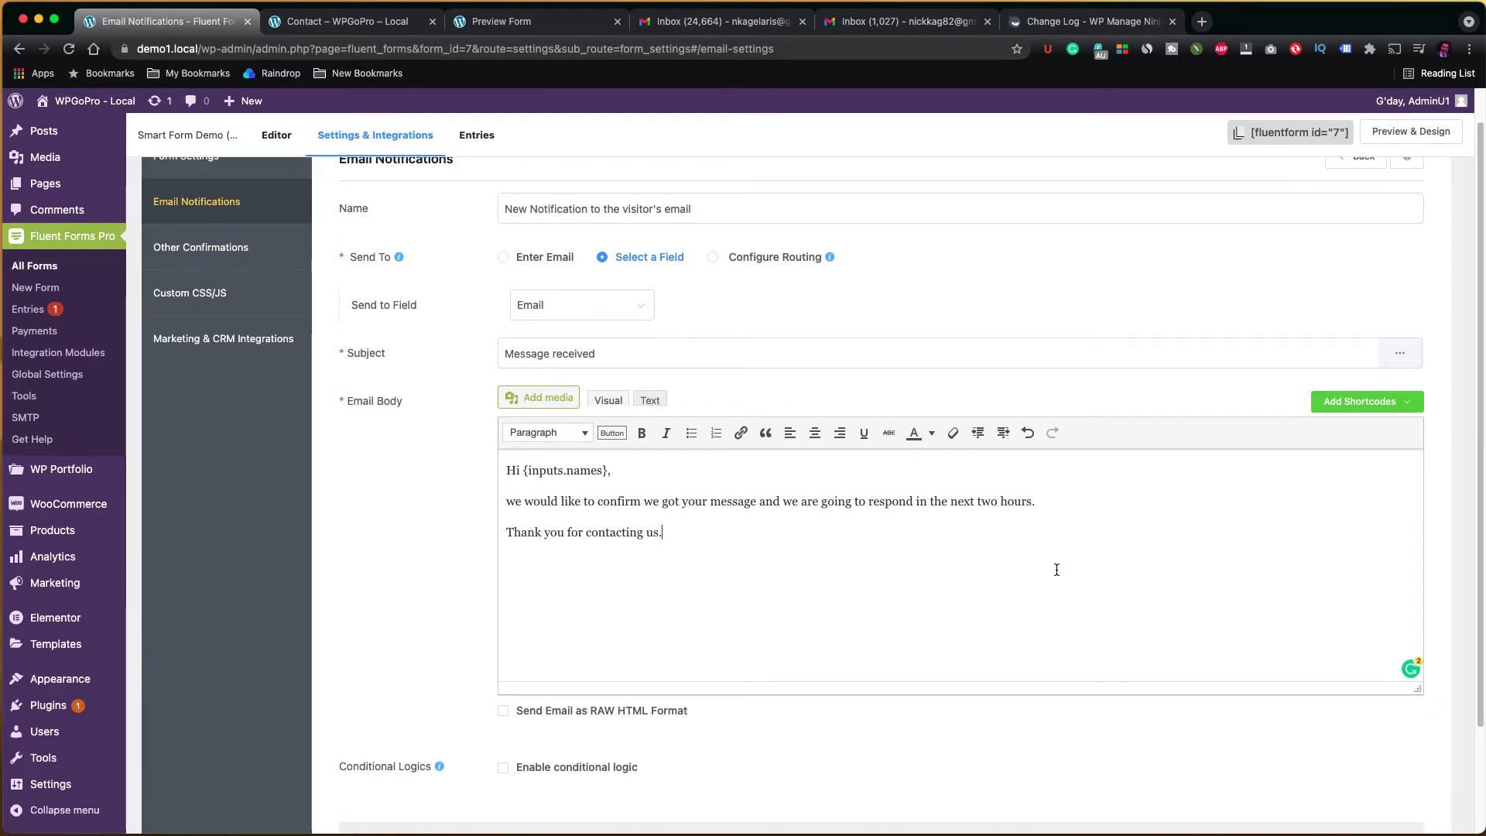
pyautogui.scroll(-2, 1057, 570)
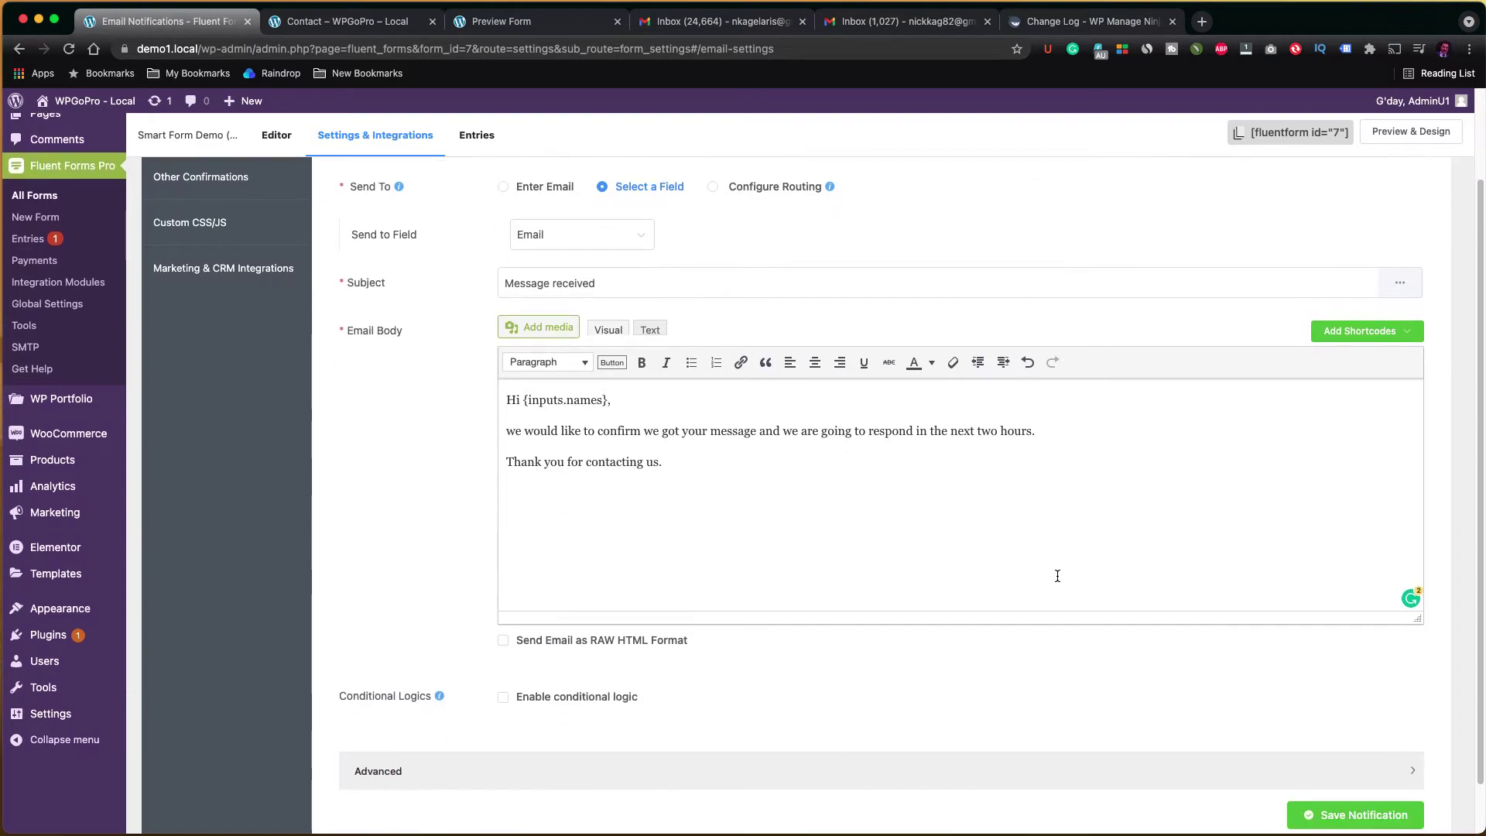
pyautogui.click(1370, 822)
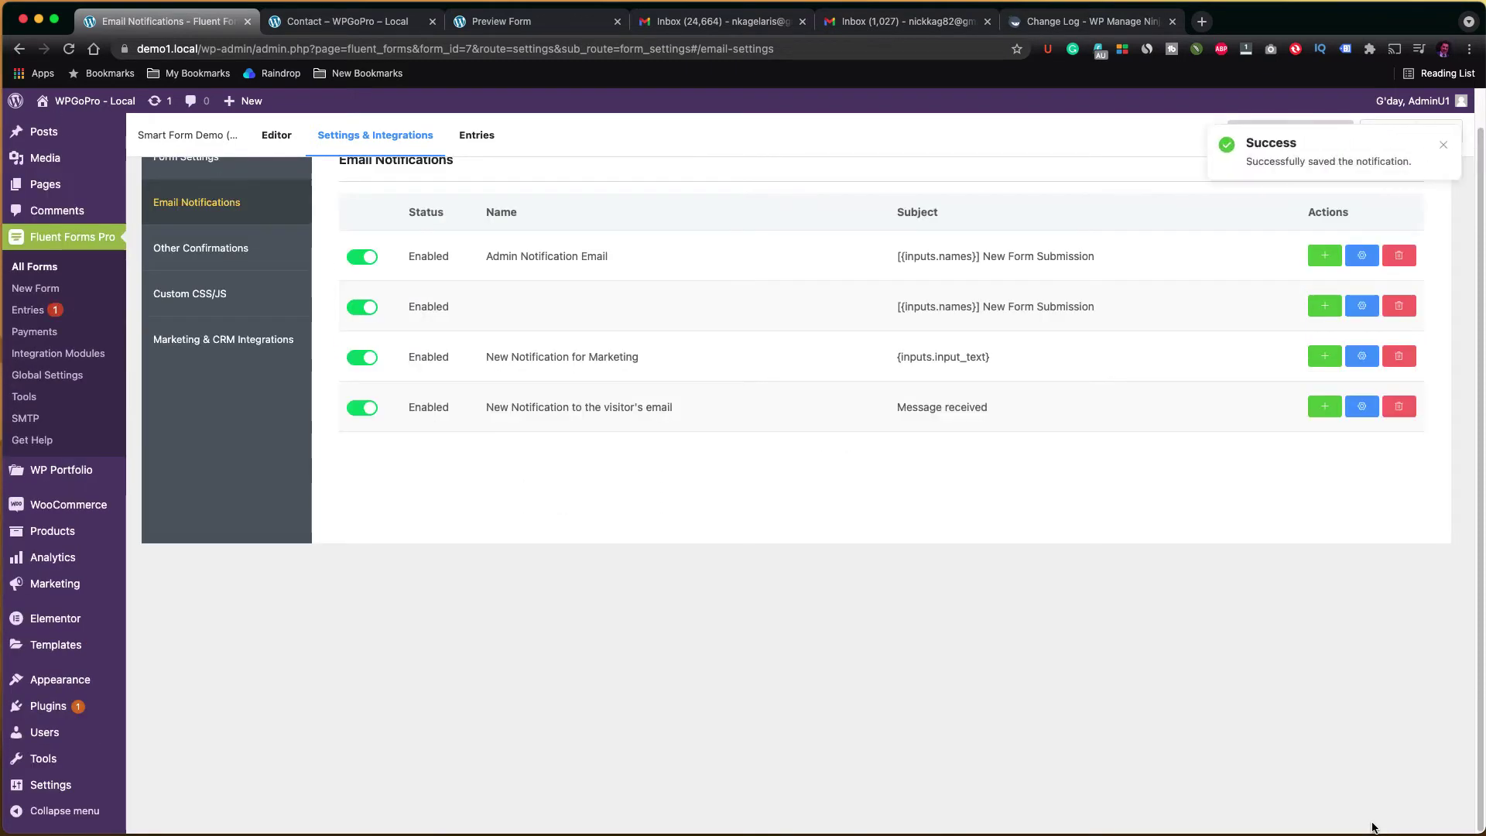
# Open the Pages list and then the live Contact page, each in a new tab
pyautogui.rightClick(45, 184)
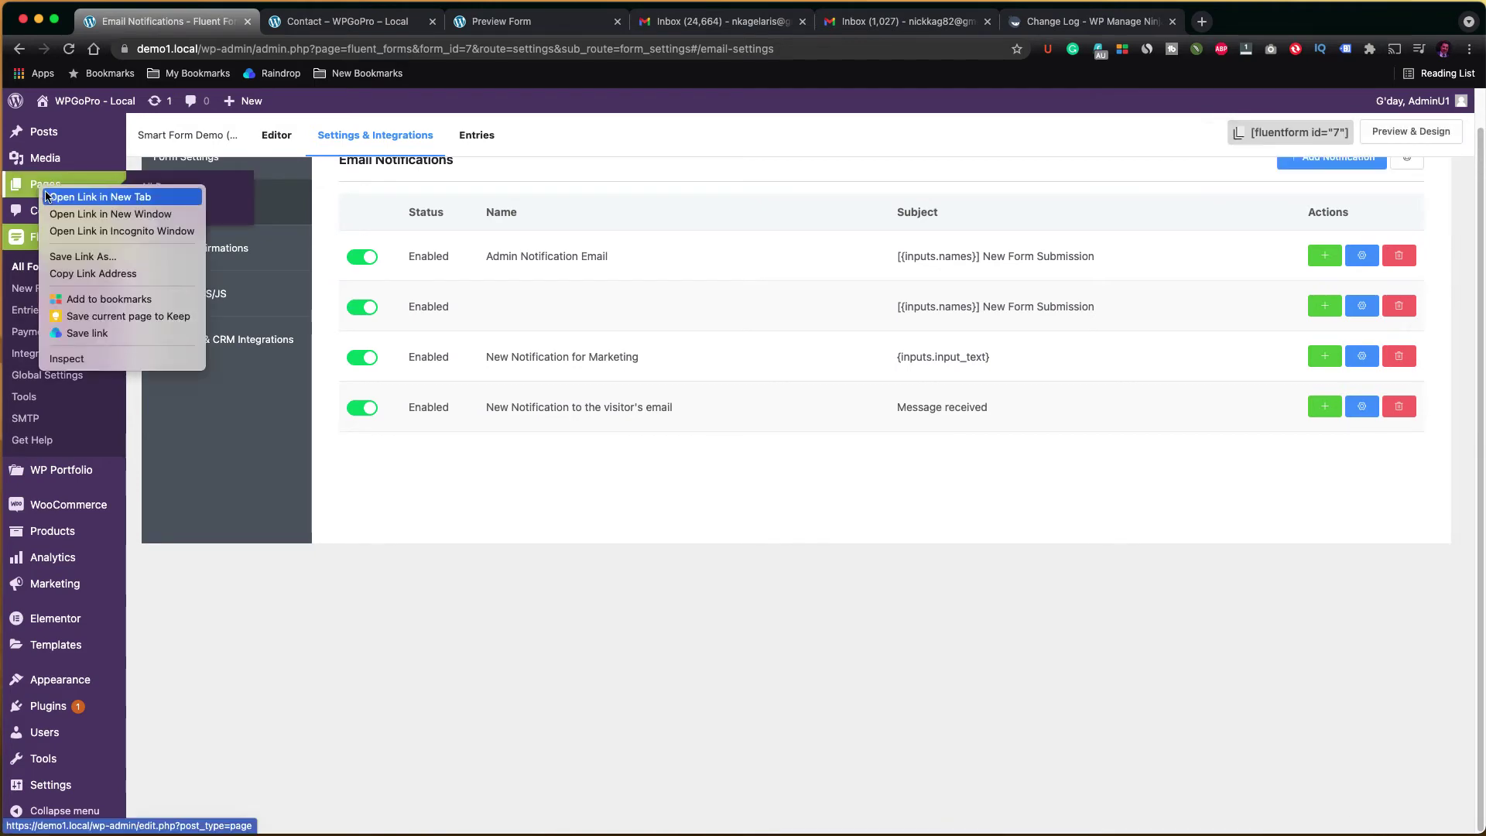
pyautogui.click(83, 196)
pyautogui.hotkey('ctrl', 'Tab')
pyautogui.scroll(-2, 673, 319)
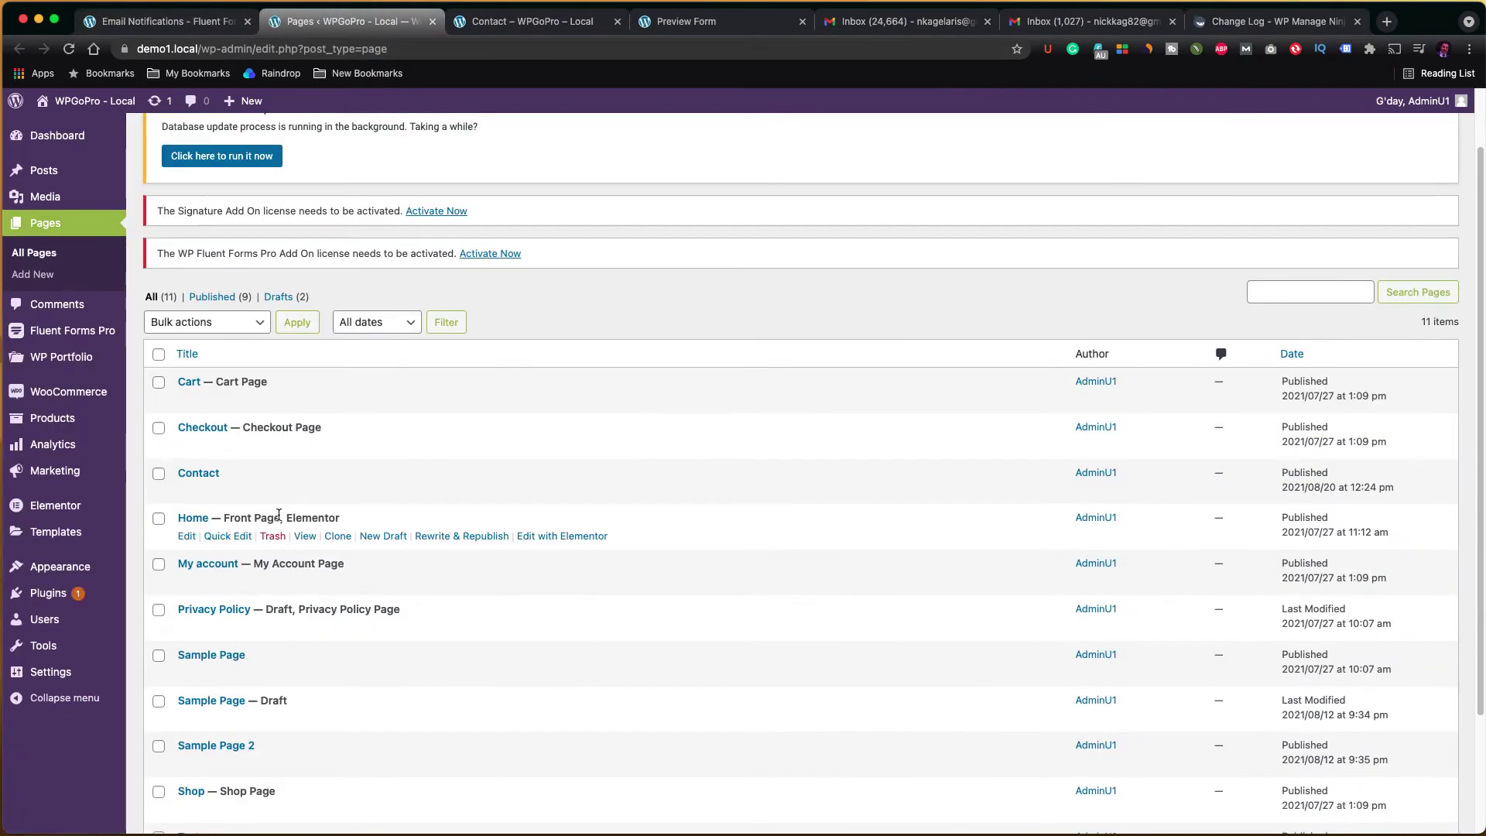
pyautogui.rightClick(302, 489)
pyautogui.click(348, 496)
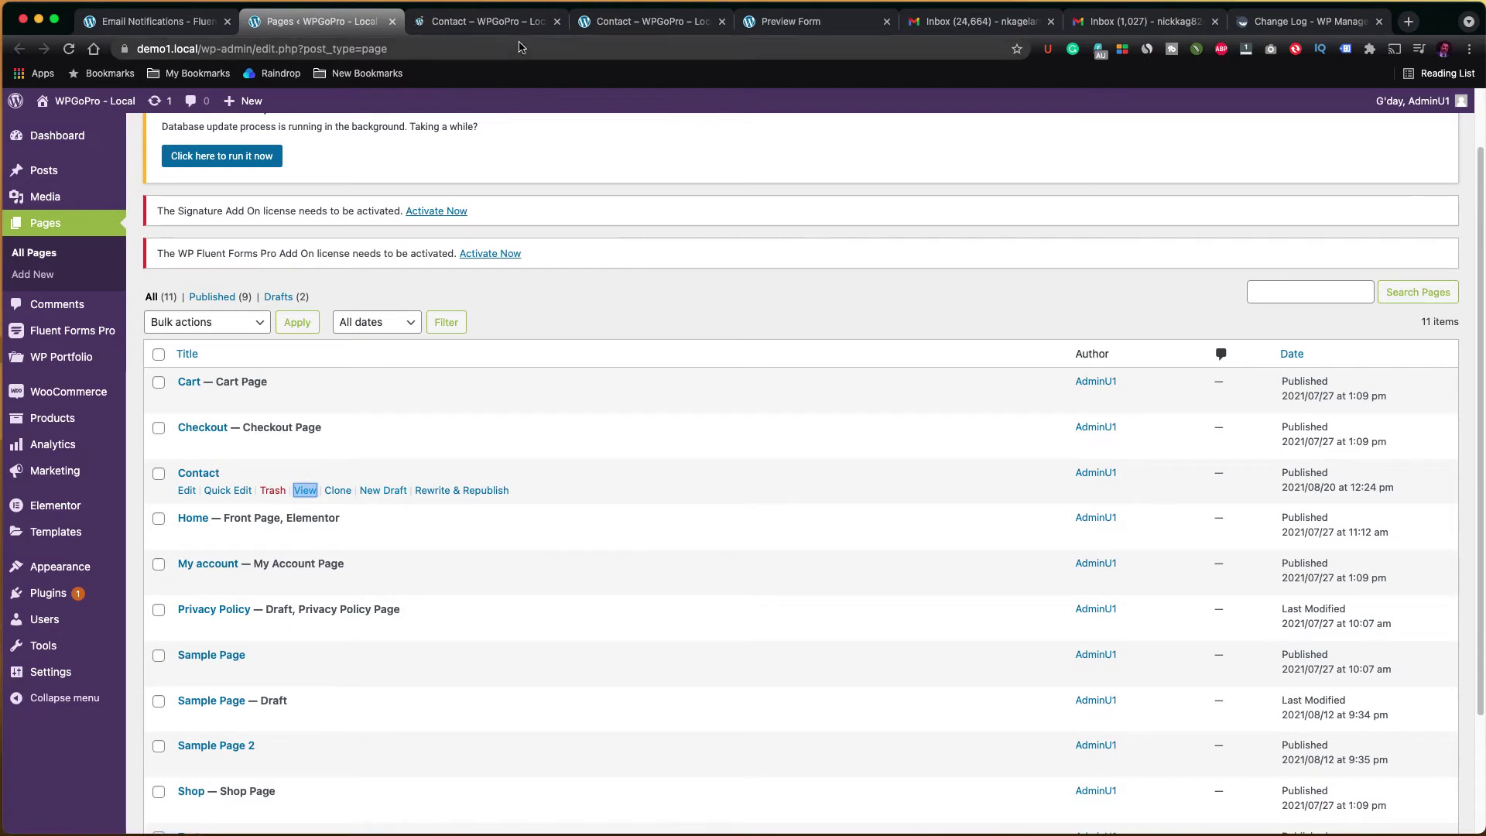
pyautogui.click(507, 21)
# Fill in the contact's first name, last name and saved email, and choose Sales
pyautogui.click(469, 415)
pyautogui.write('Nick')
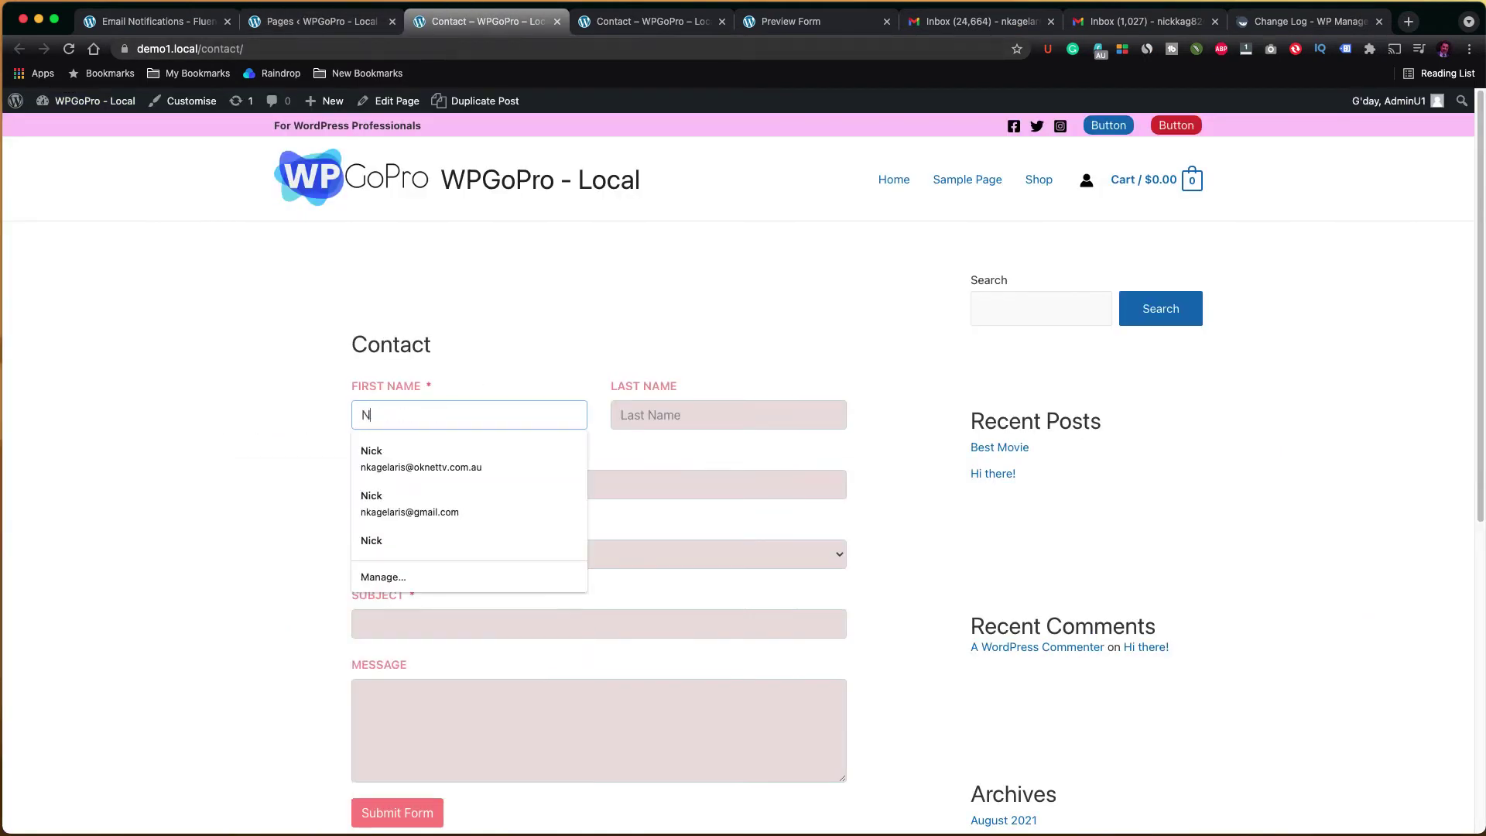
pyautogui.press('Tab')
pyautogui.write('Kag')
pyautogui.press('Tab')
pyautogui.write('nick')
pyautogui.click(418, 520)
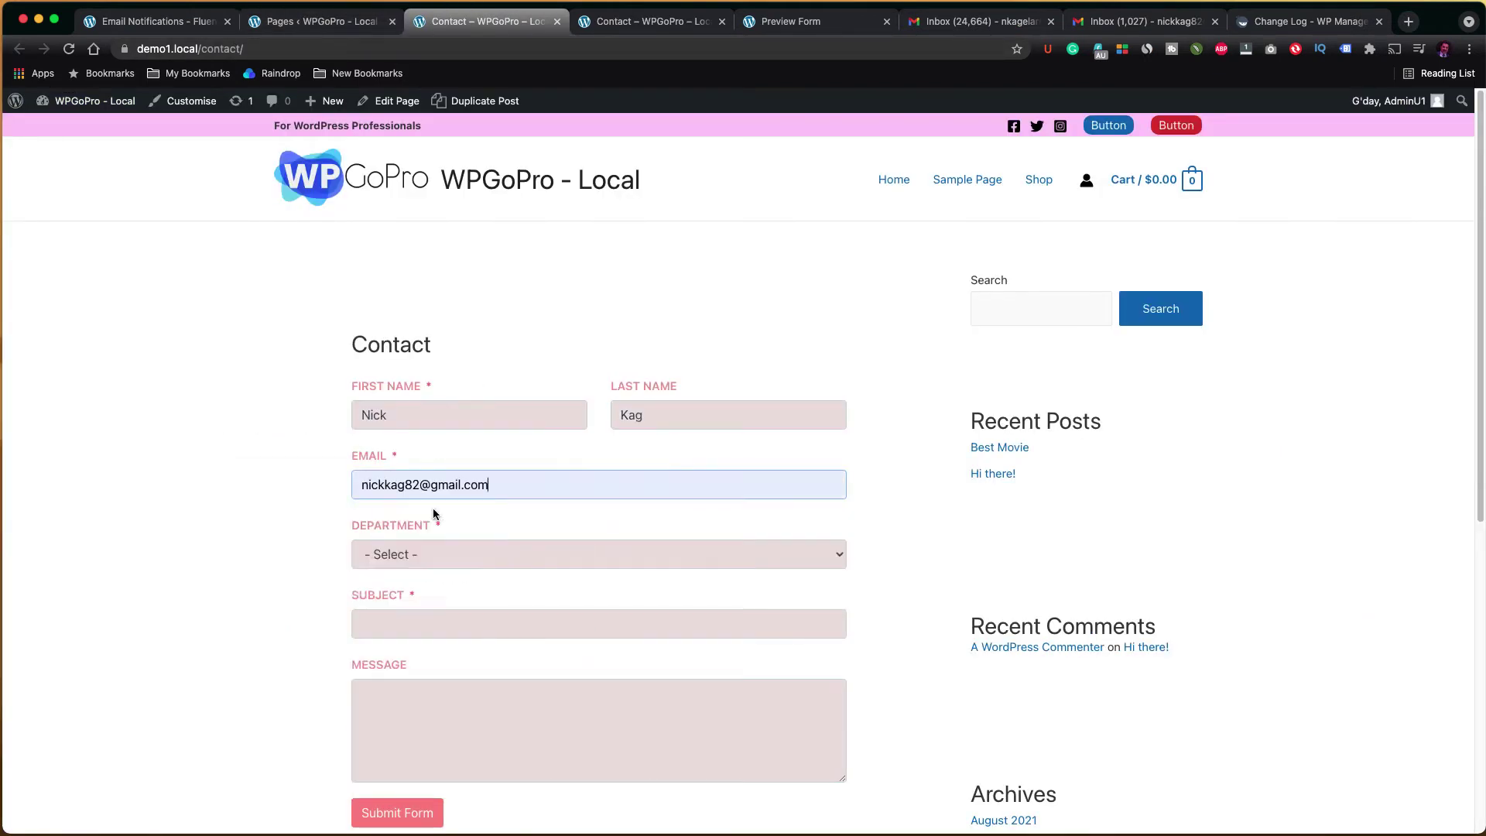
pyautogui.click(434, 554)
pyautogui.click(418, 577)
# Enter subject 'I want more info' and message 'Hi there, I want more information about your services.', then submit
pyautogui.click(398, 623)
pyautogui.write('I want ')
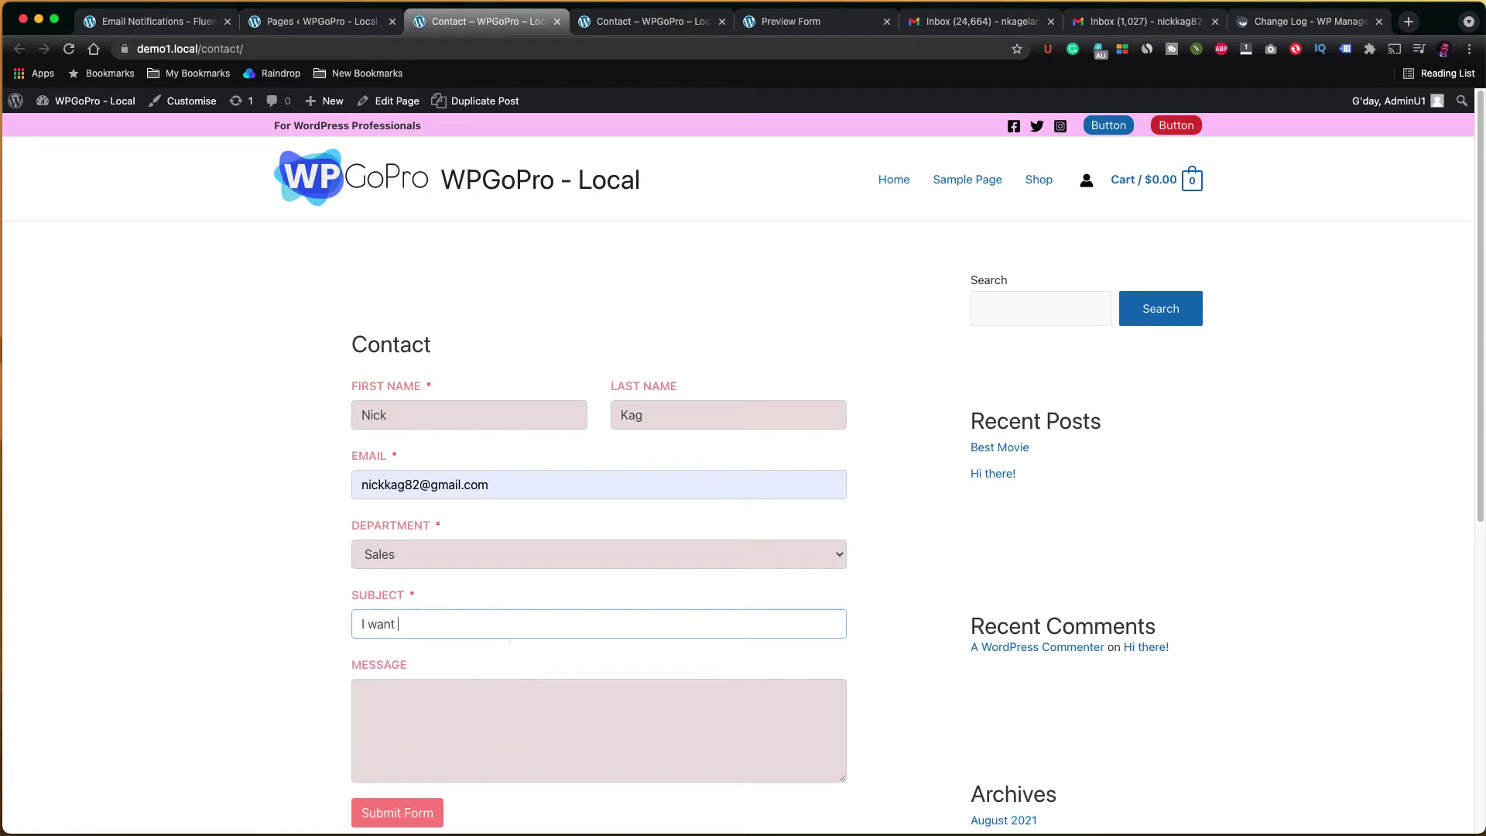
pyautogui.write('more info')
pyautogui.press('Tab')
pyautogui.write('Hi there,')
pyautogui.press('Return')
pyautogui.write('I want more ')
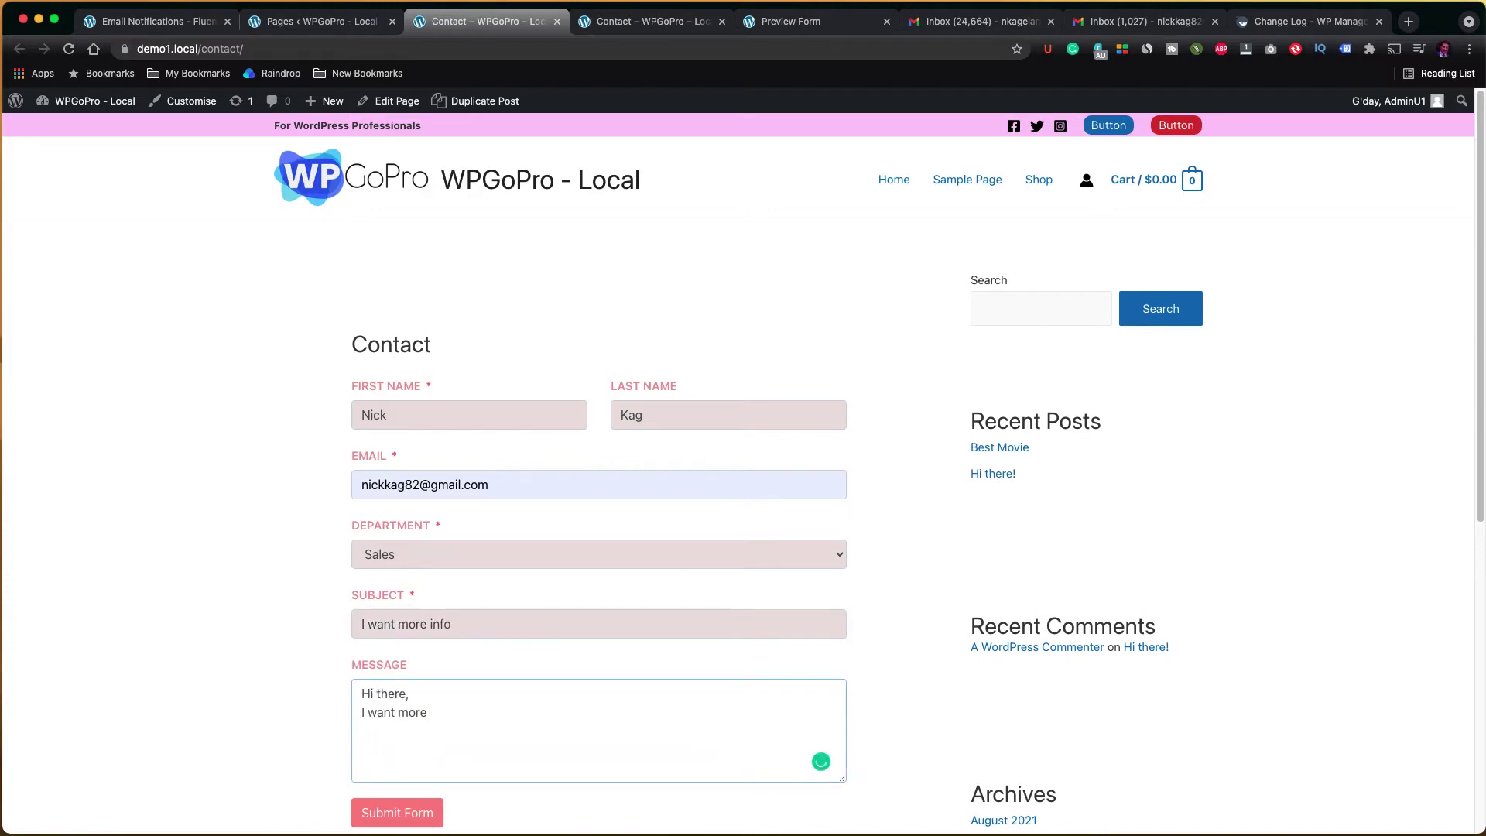
pyautogui.write('information about your services.')
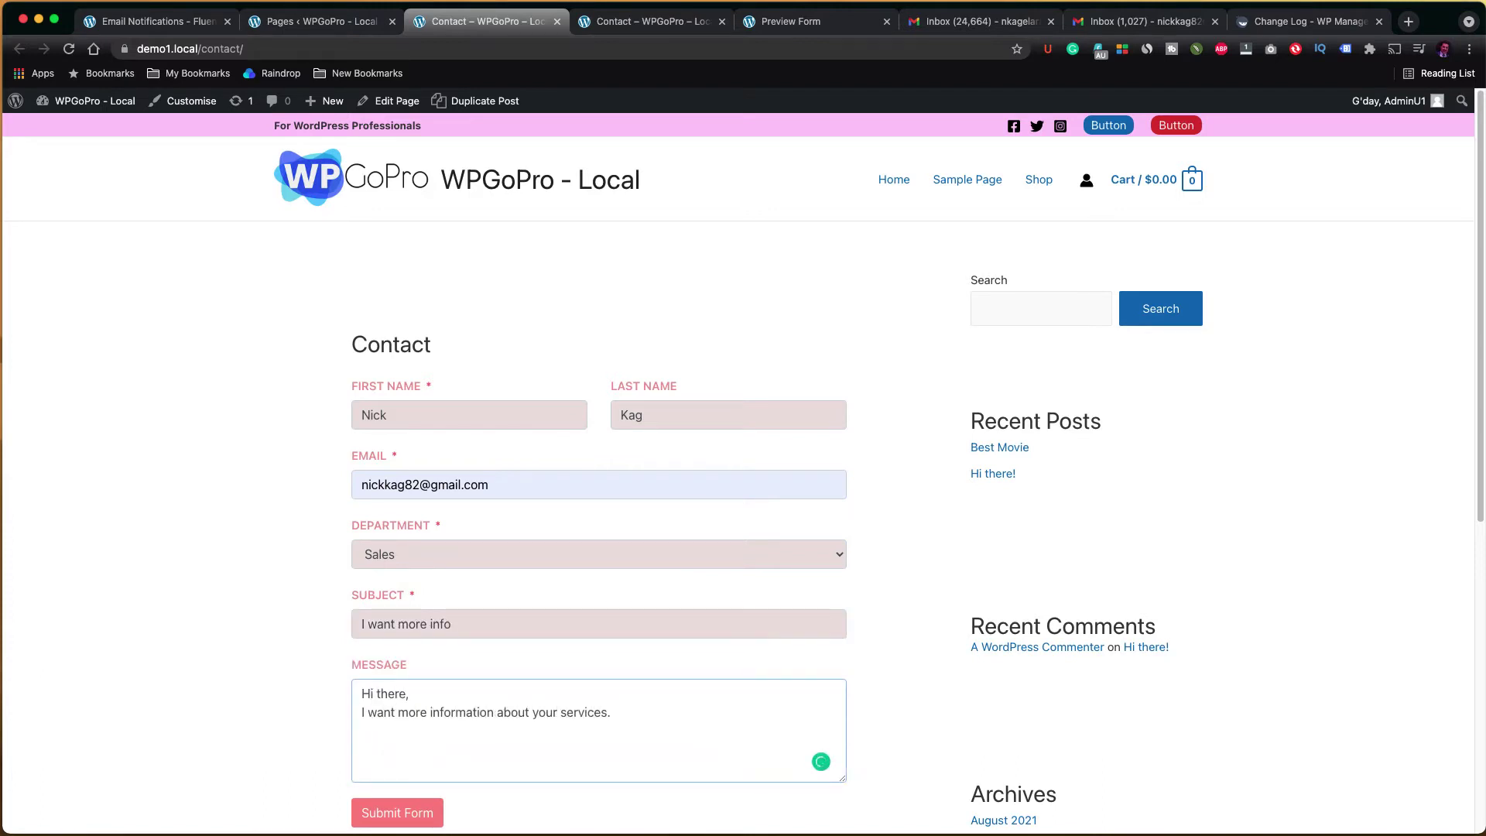
pyautogui.click(431, 818)
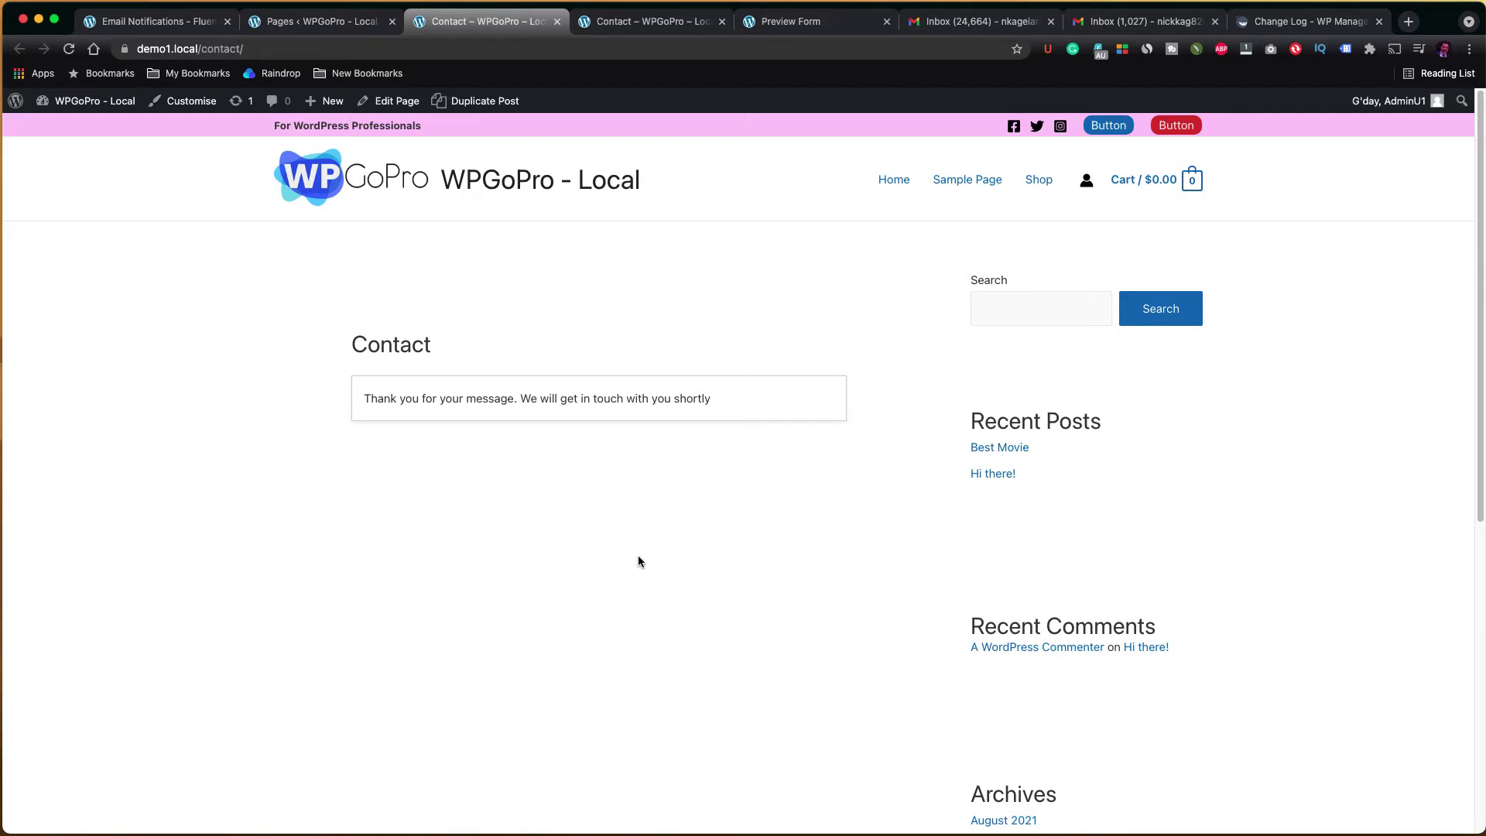
# Switch to Gmail and open the 'Message received' confirmation email
pyautogui.click(1142, 28)
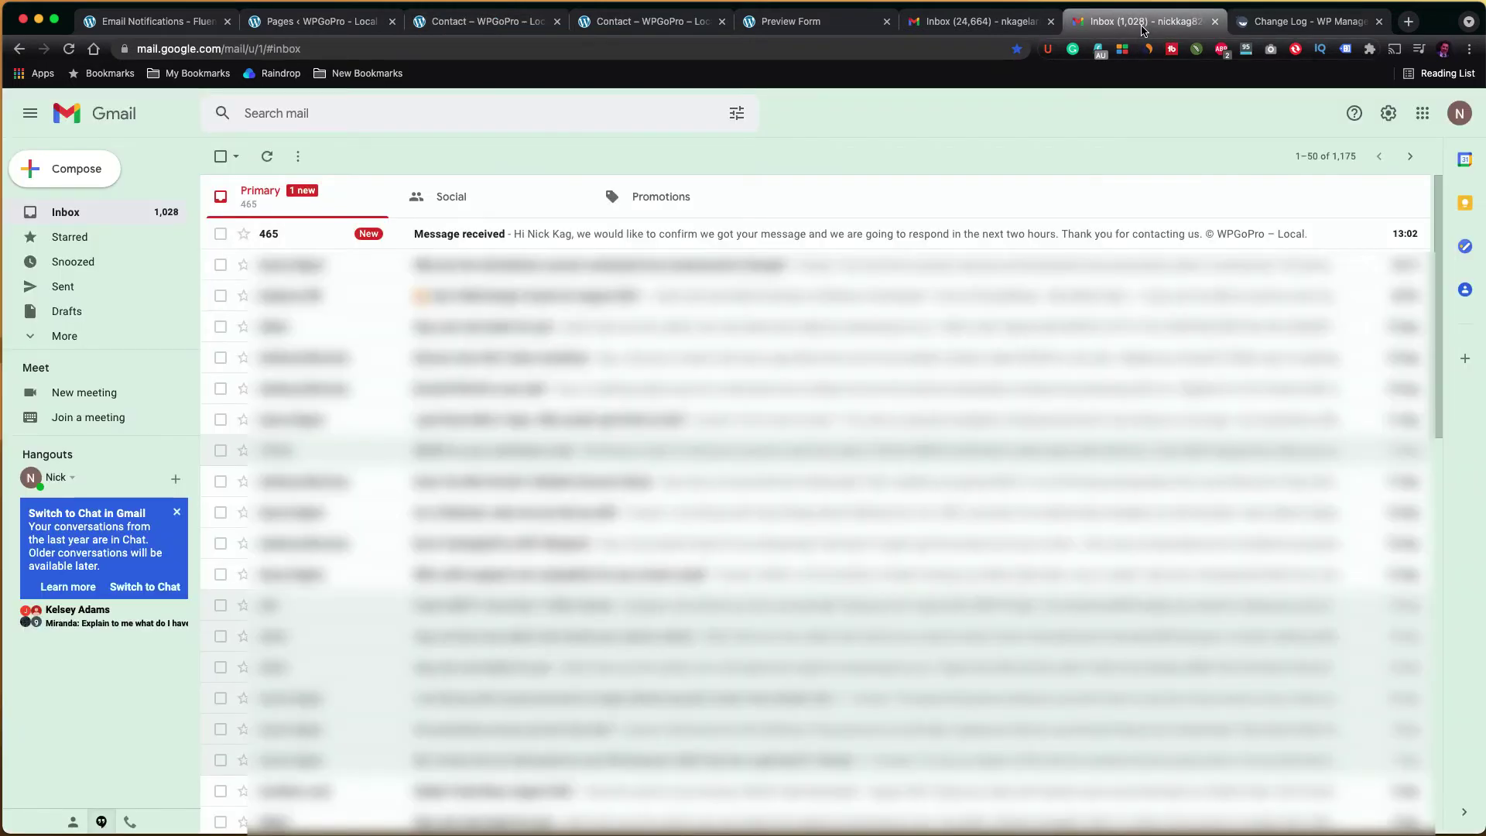
pyautogui.click(489, 235)
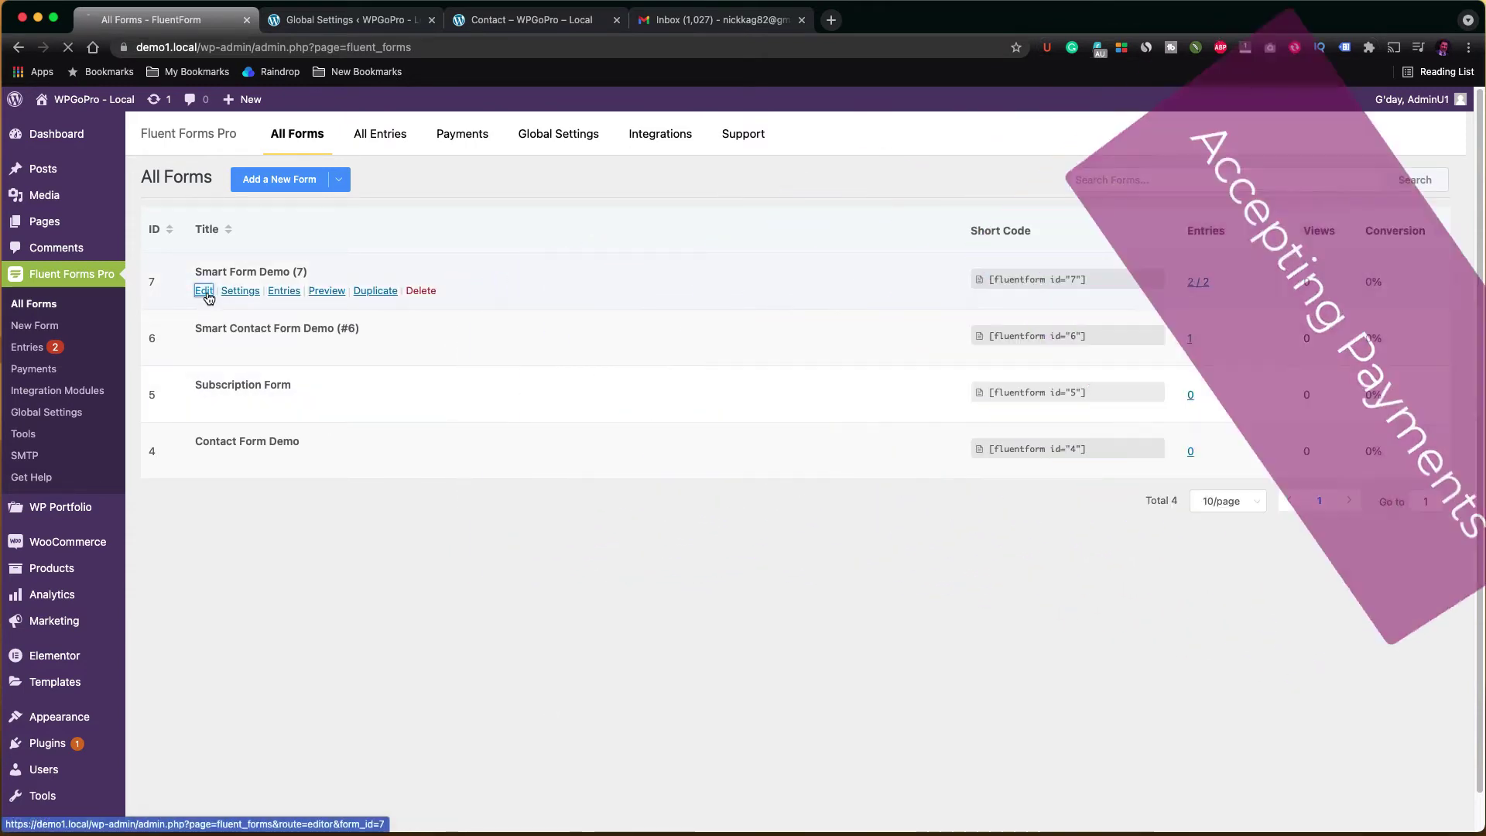
# Open Smart Form Demo (7) in the editor and add a $10 Payment Item below Message
pyautogui.click(206, 293)
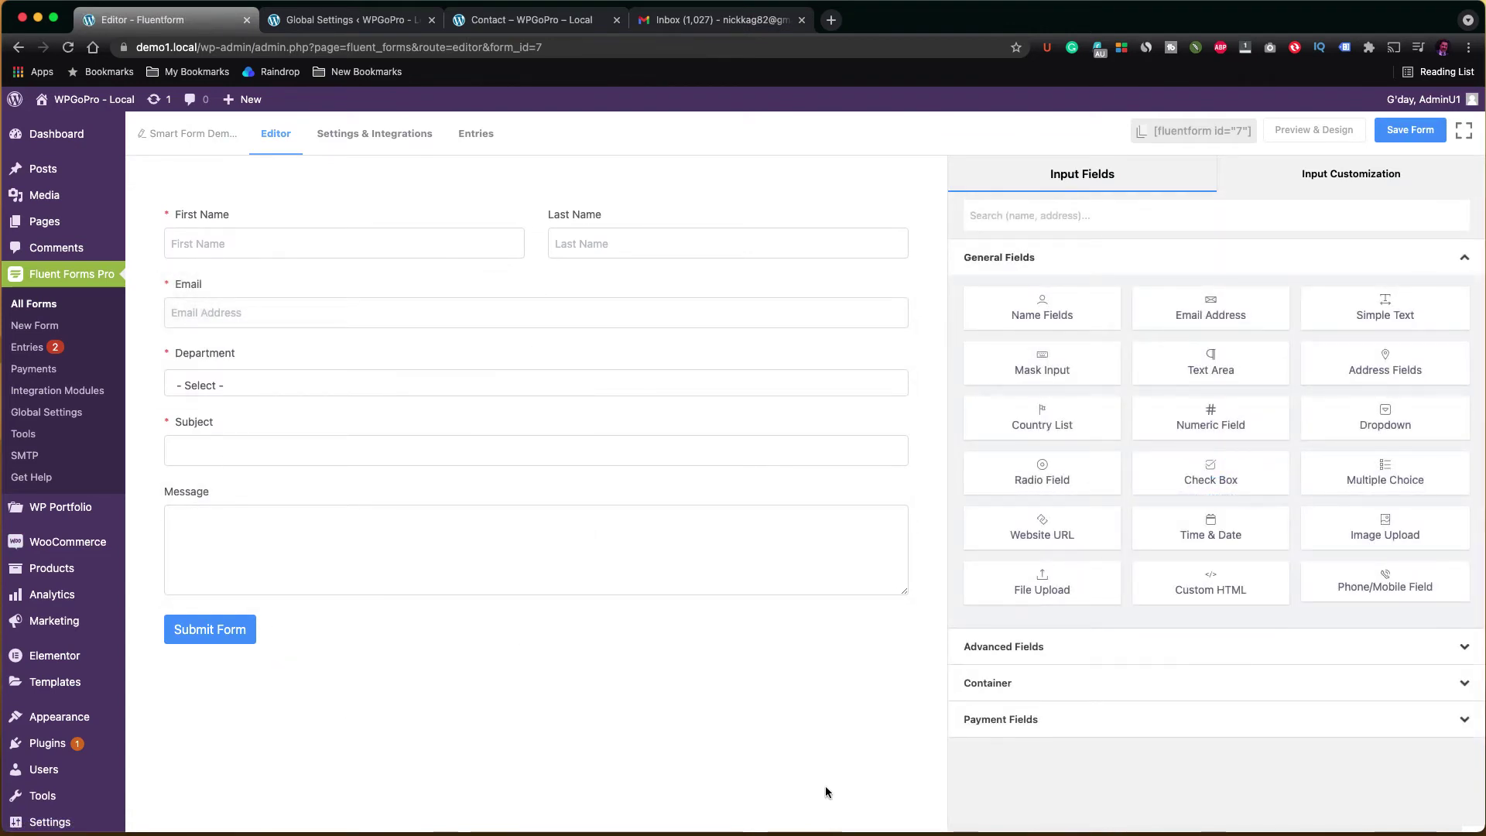
pyautogui.click(1038, 724)
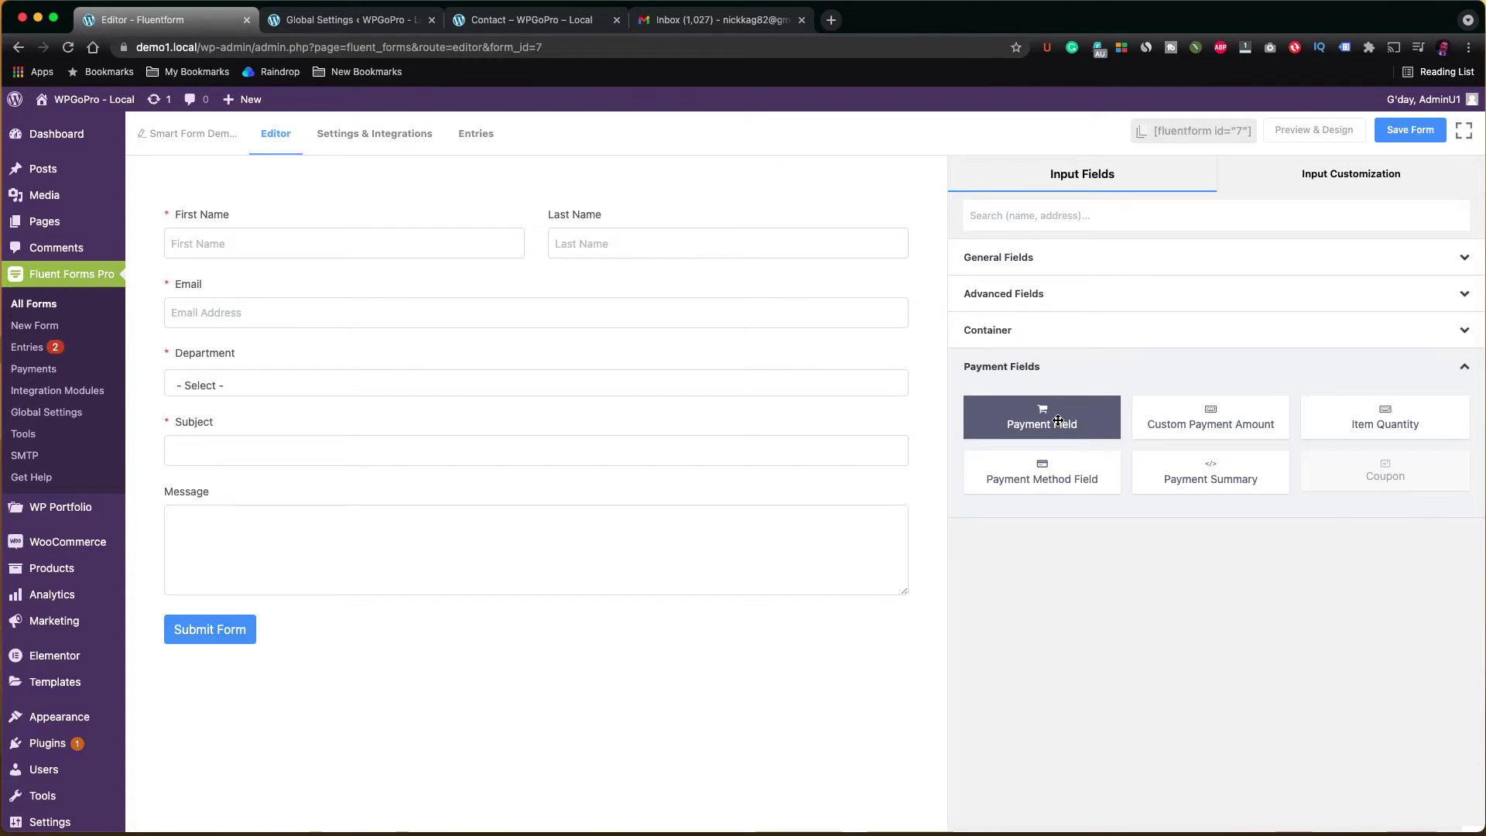
pyautogui.moveTo(1057, 423); pyautogui.dragTo(374, 660)
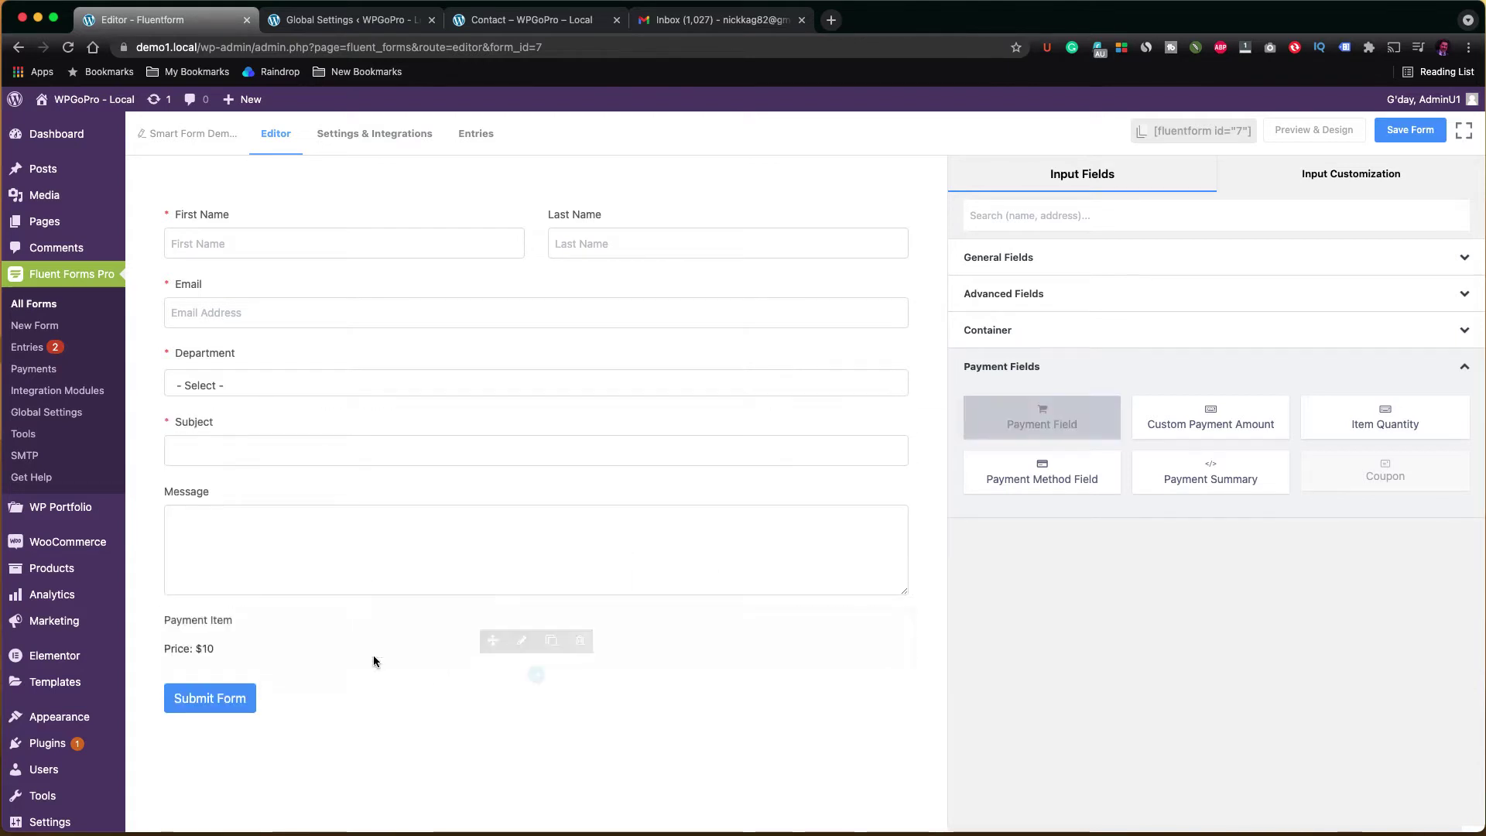
# Rename the payment item to 'SEO checking service' with amount 100 and amount label 'Cost:'
pyautogui.click(521, 640)
pyautogui.moveTo(1057, 268); pyautogui.dragTo(968, 270)
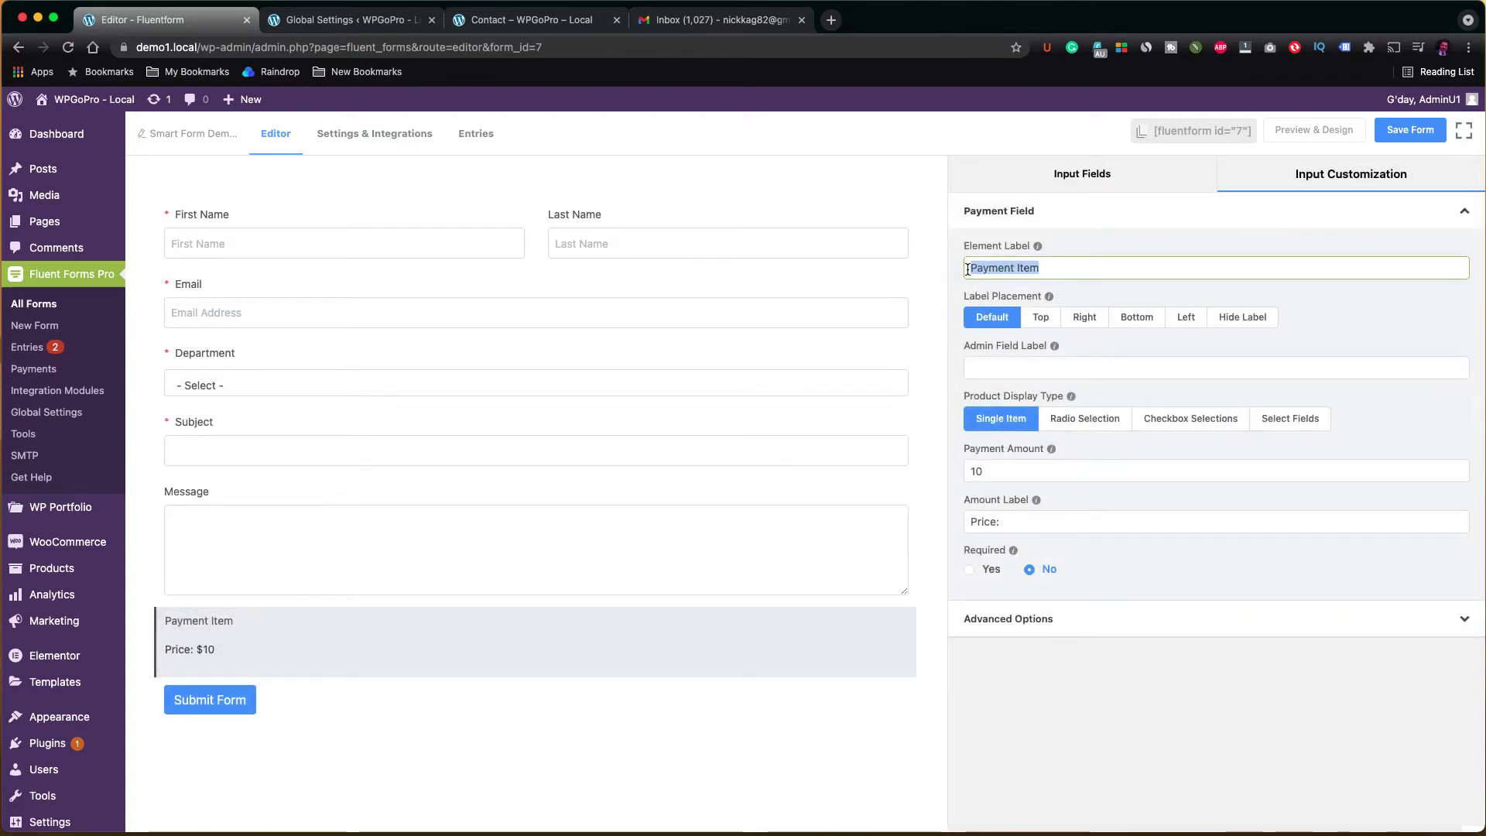
pyautogui.write('SEO')
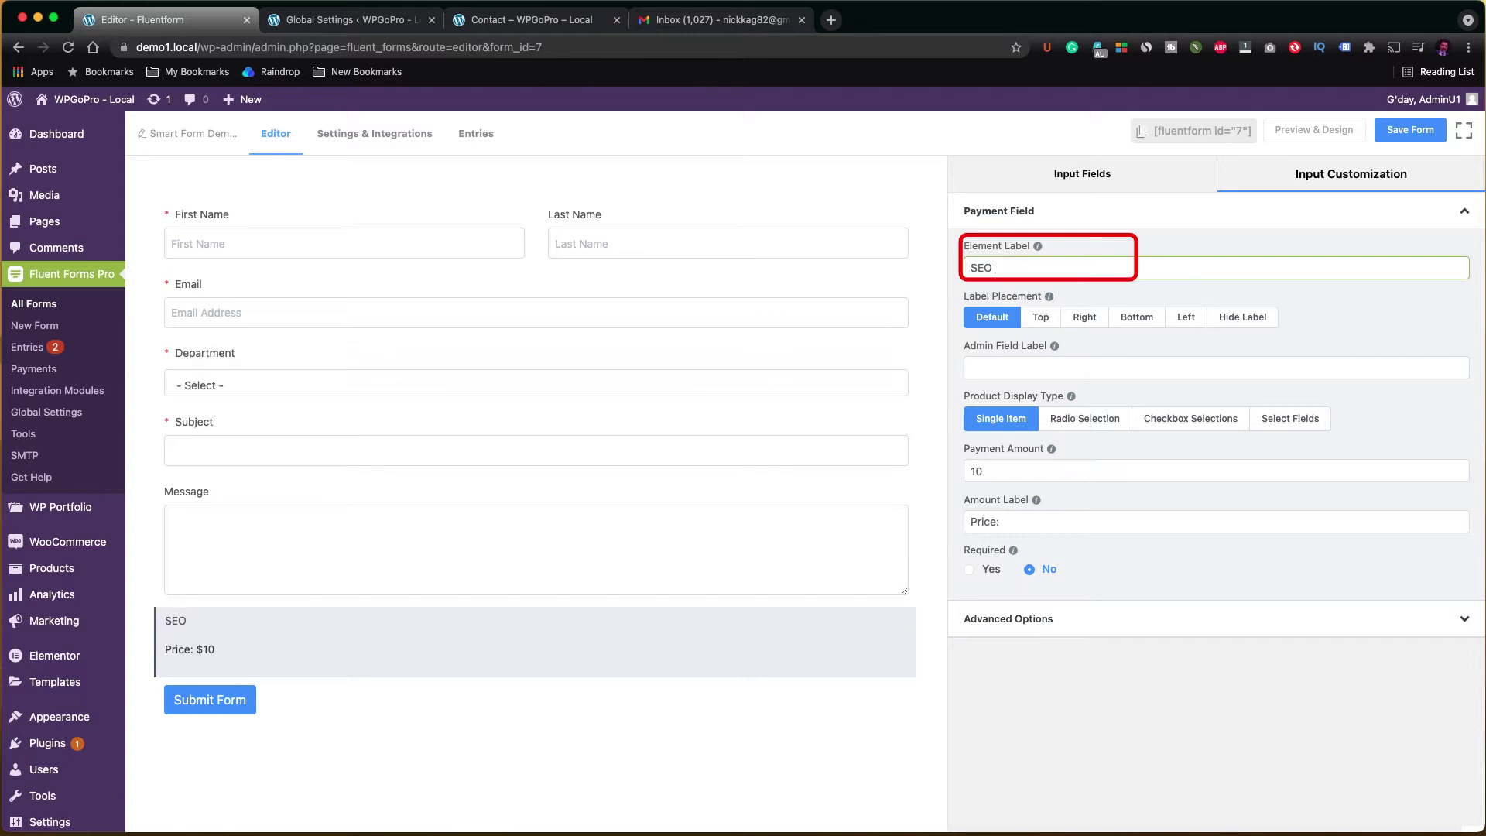
pyautogui.write(' checking se')
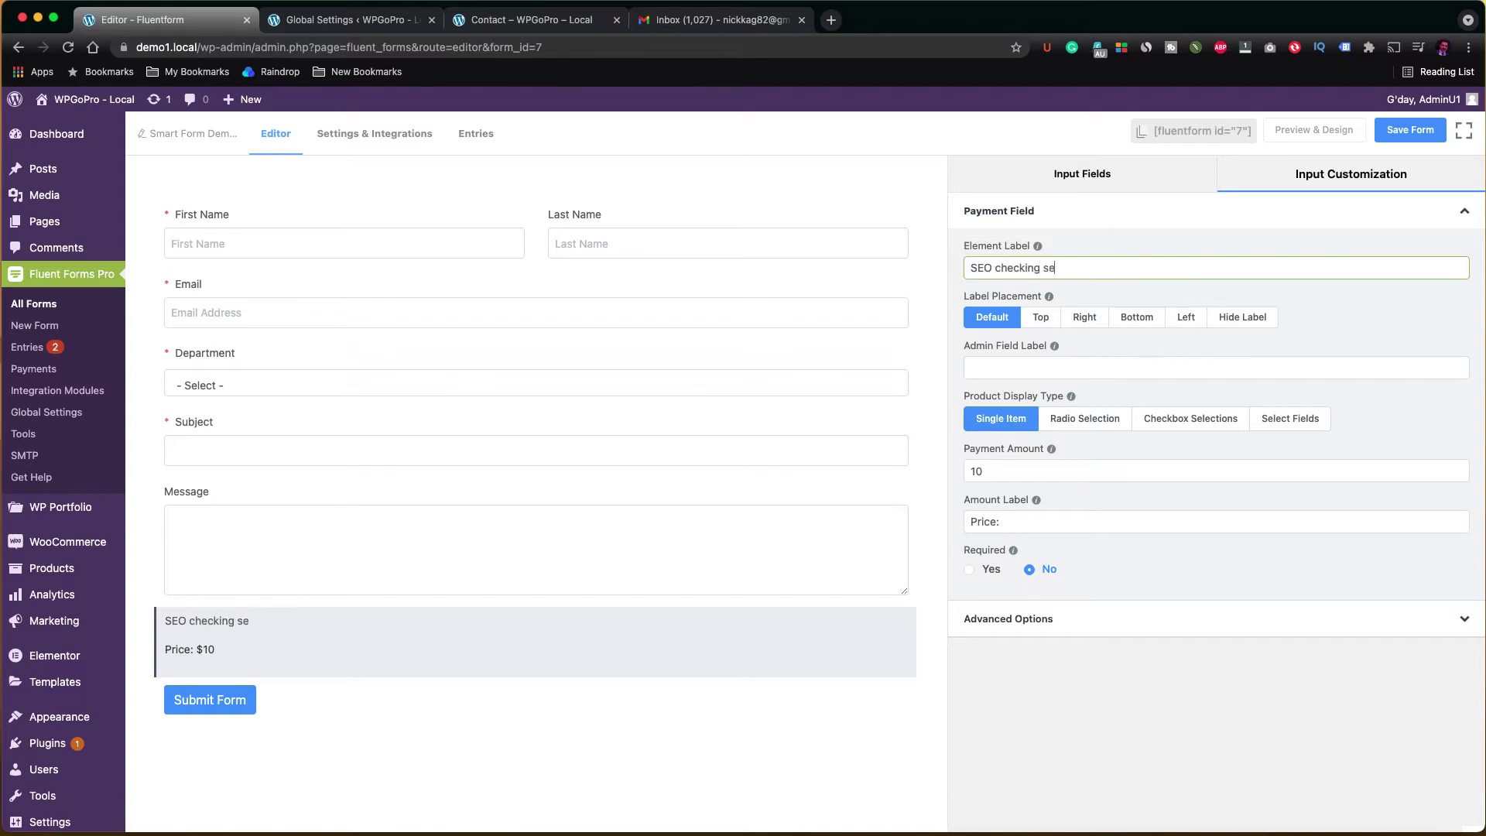
pyautogui.write('rvice')
pyautogui.click(993, 468)
pyautogui.write('0')
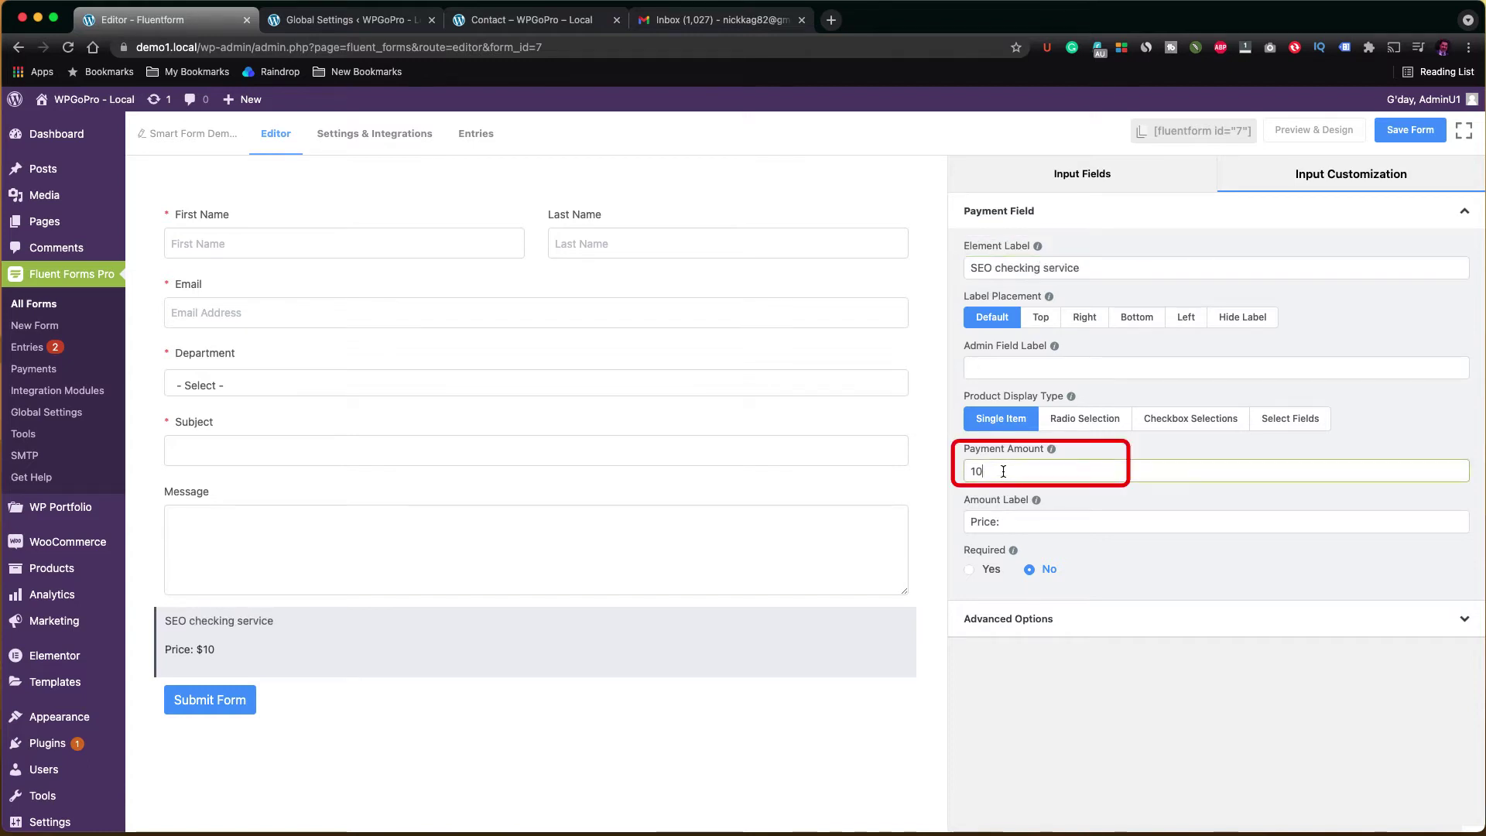
pyautogui.press('Tab')
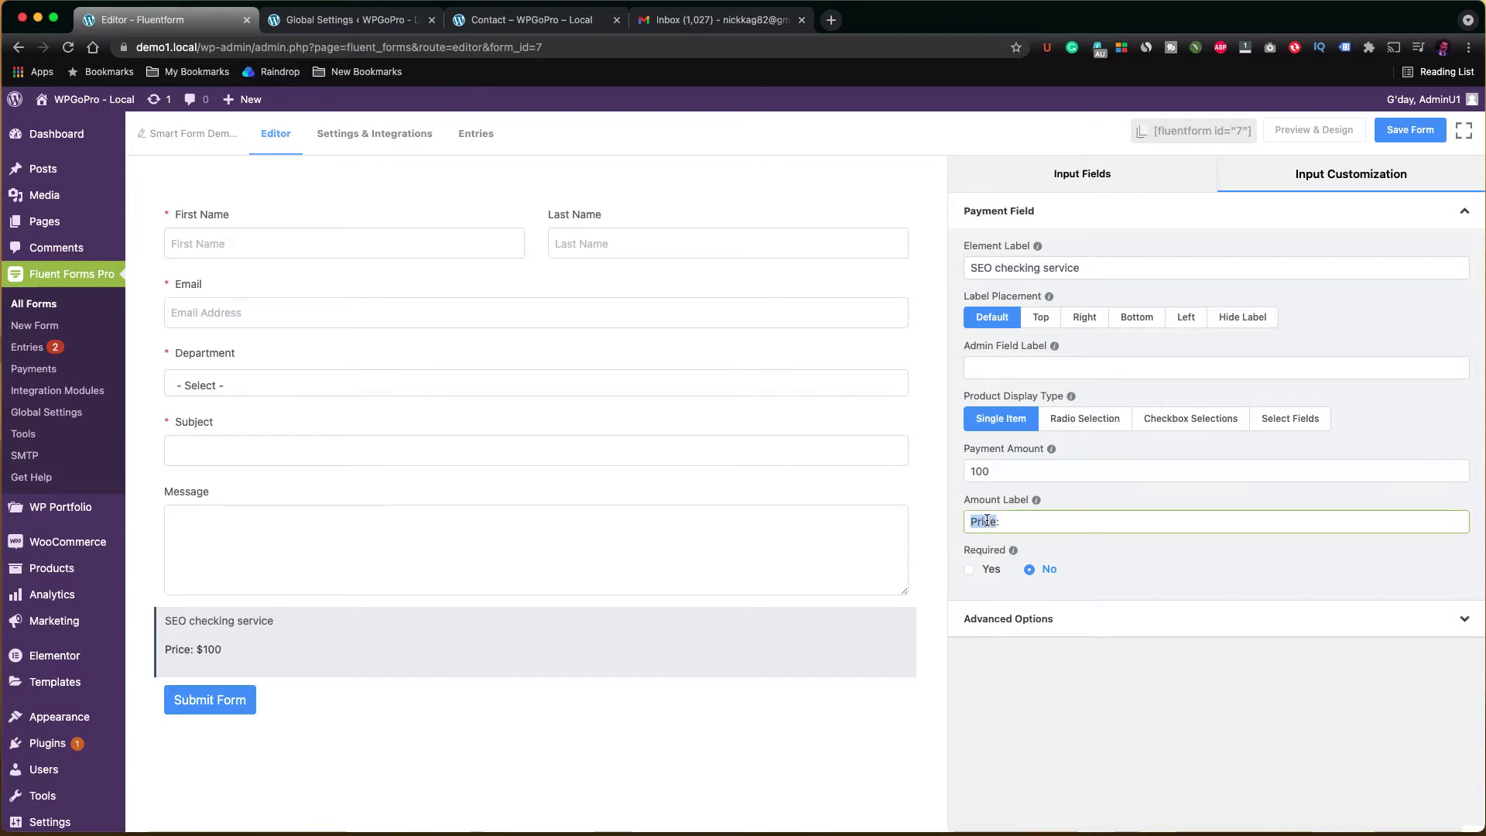
pyautogui.write('Cost')
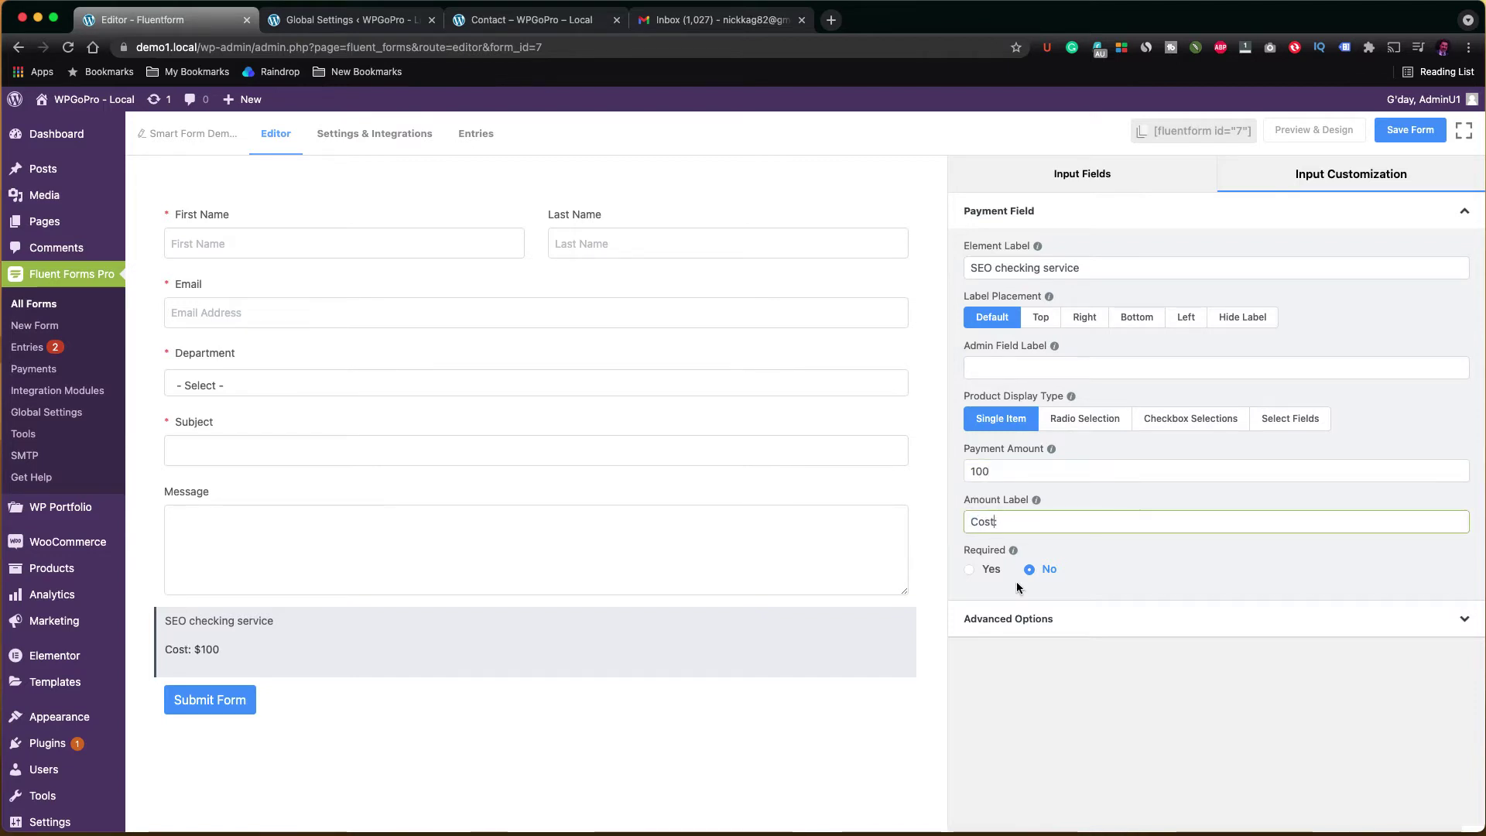
pyautogui.write(':')
# Save the form and add a Payment Method field below the payment item
pyautogui.click(1106, 173)
pyautogui.press('super+s')
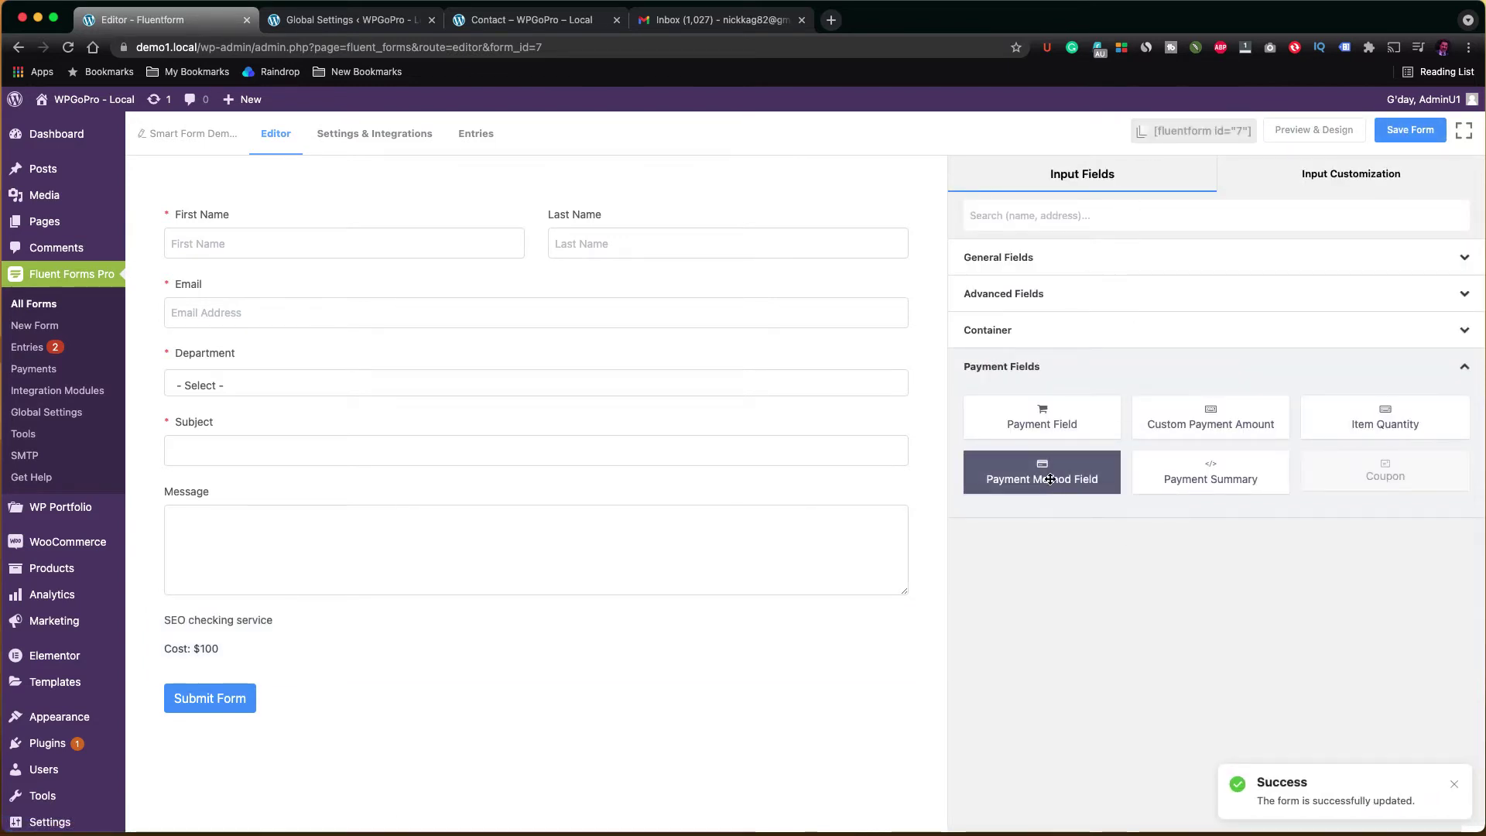
pyautogui.moveTo(1042, 474); pyautogui.dragTo(296, 724)
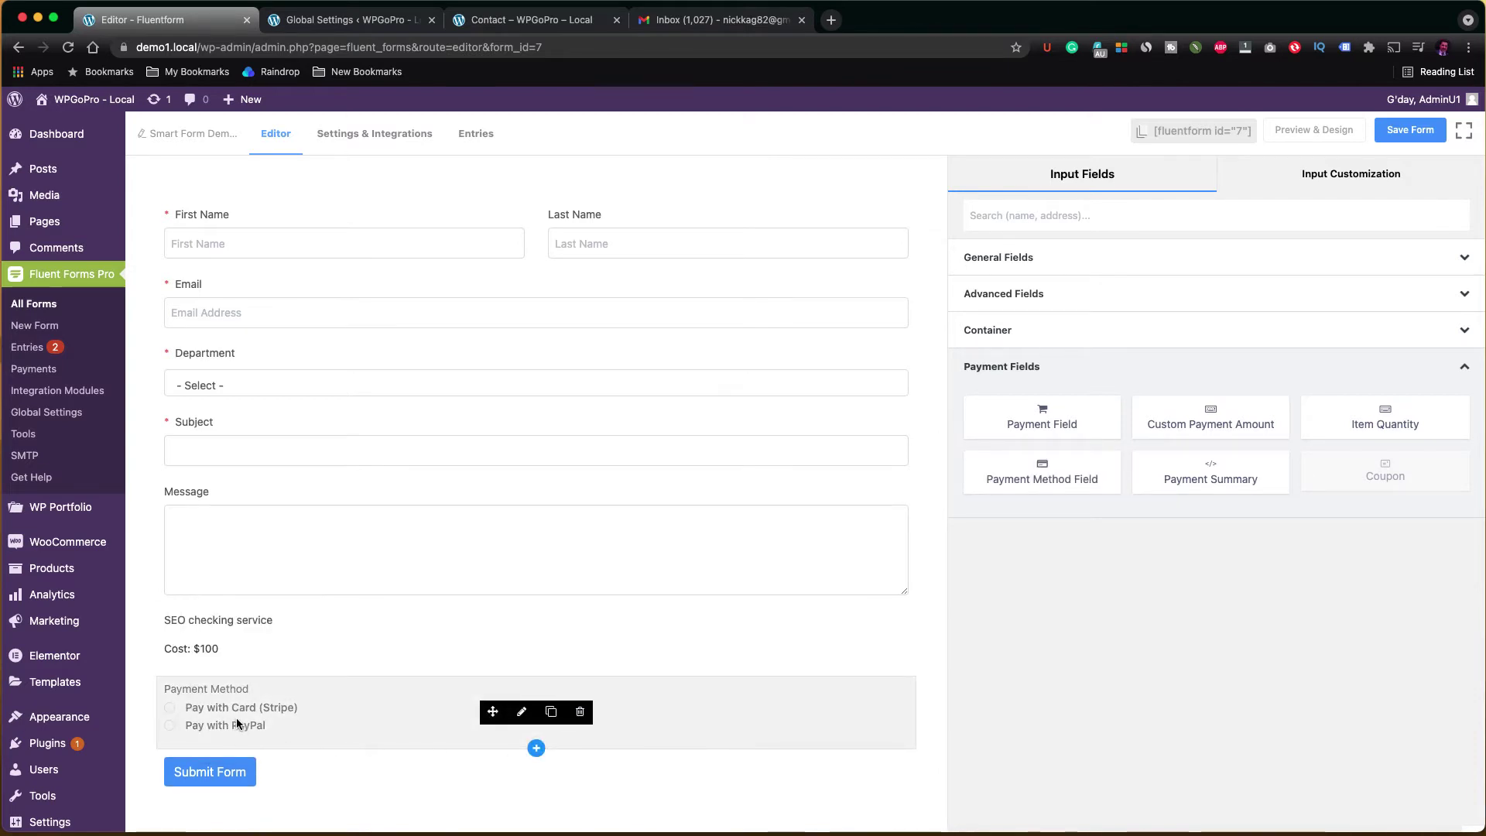
# Save the form, then fill the Contact form's first name, last name and email address
pyautogui.click(1403, 132)
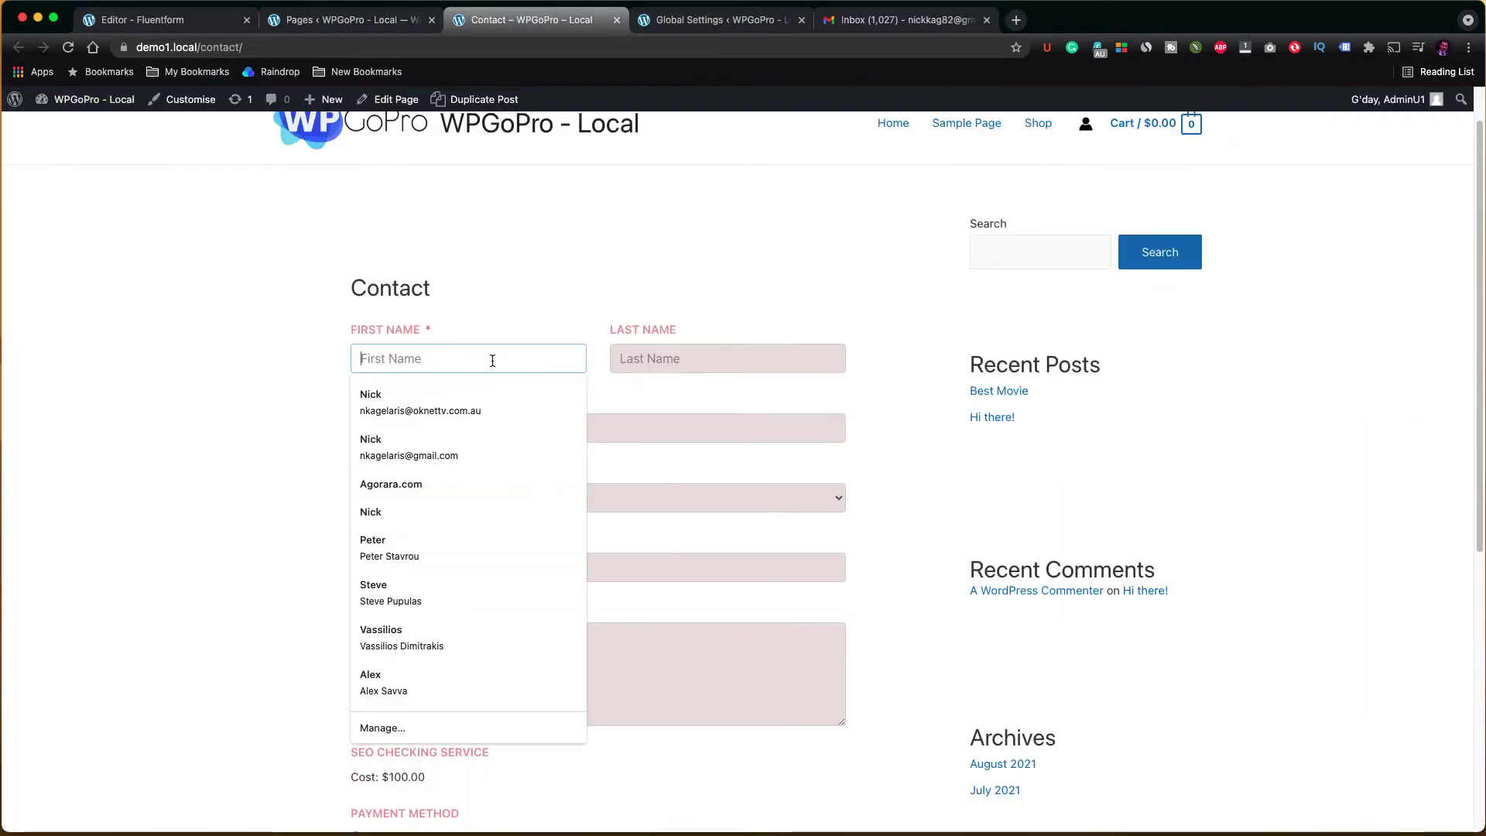
pyautogui.press('Down')
pyautogui.press('Down')
pyautogui.press('Return')
pyautogui.press('Tab')
pyautogui.write('K')
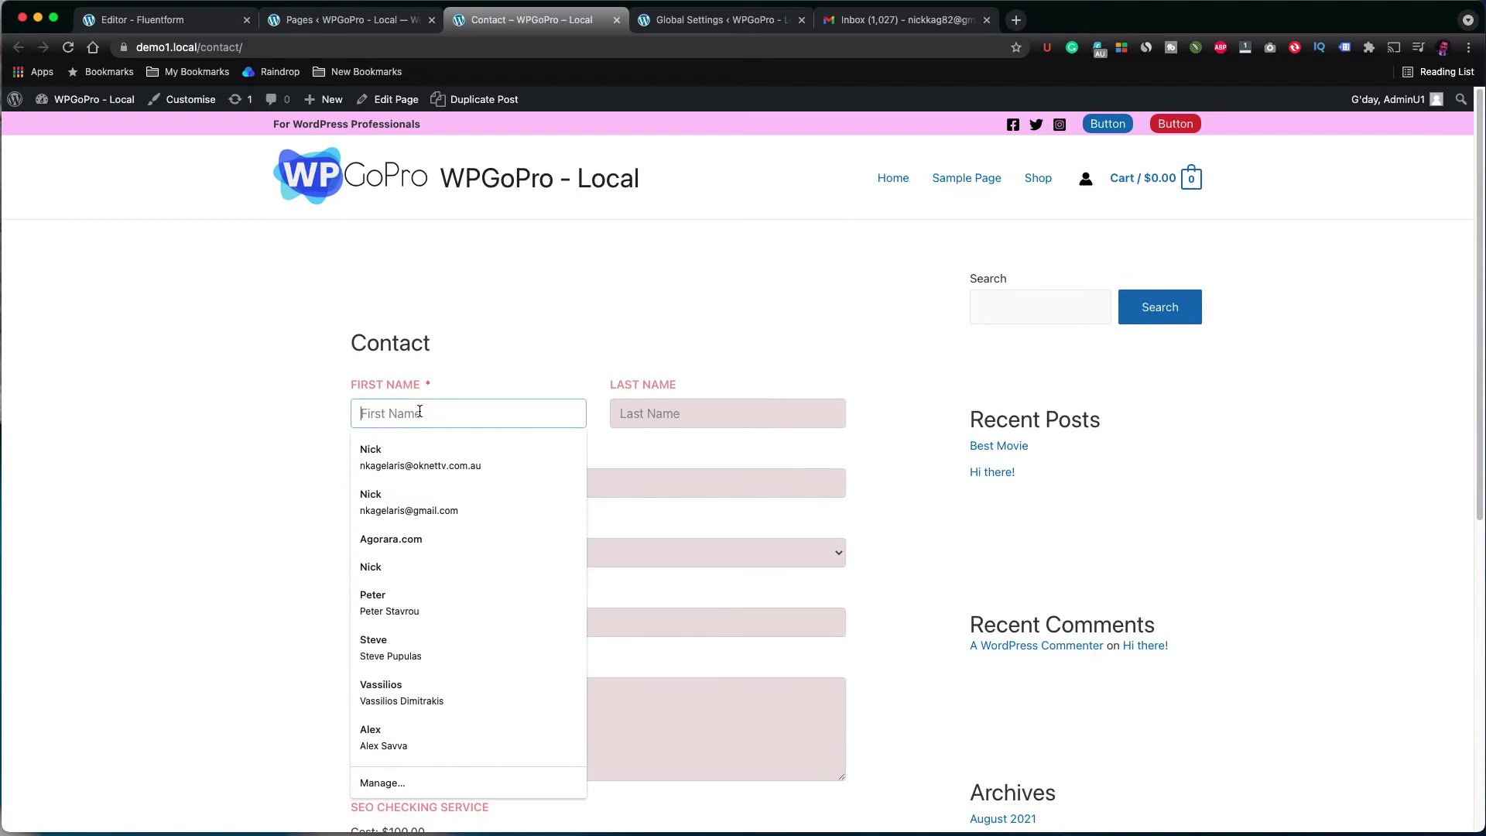
pyautogui.click(371, 567)
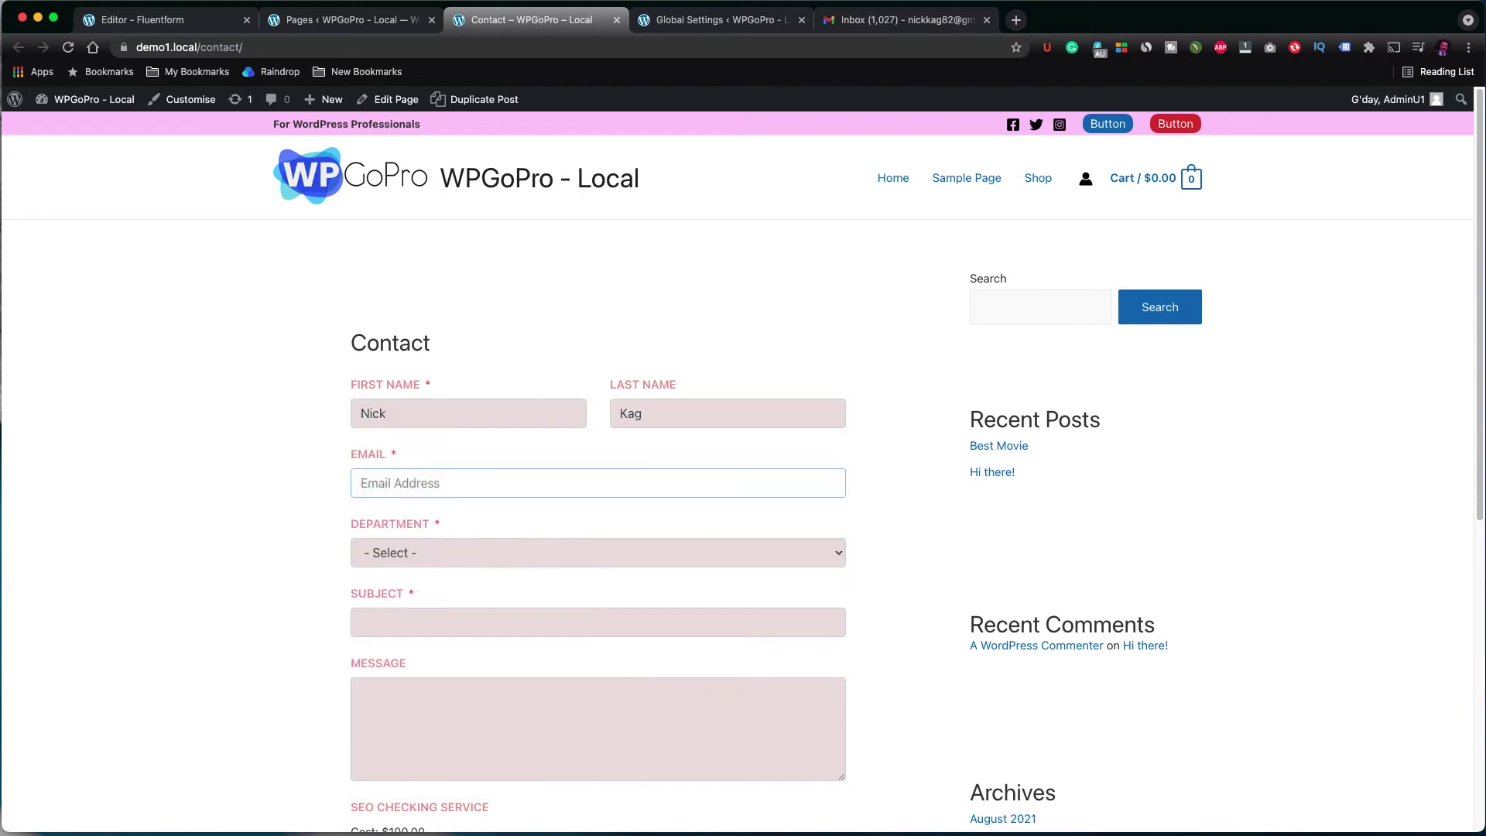
pyautogui.click(431, 553)
# Choose the Sales department, enter subject 'test', select Pay with Card (Stripe) and submit
pyautogui.click(430, 570)
pyautogui.click(542, 623)
pyautogui.write('test')
pyautogui.scroll(-5, 235, 538)
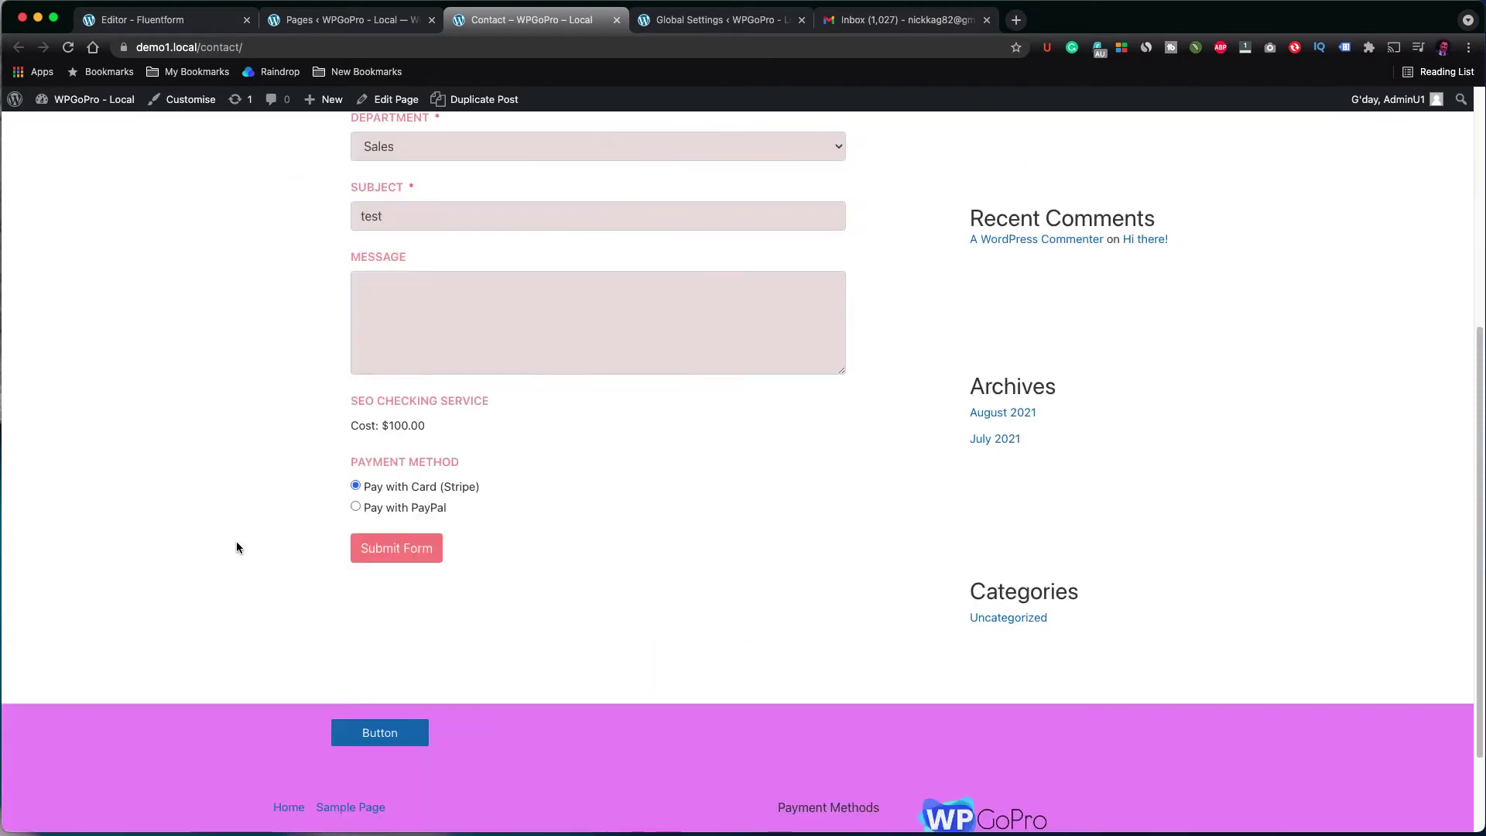
pyautogui.click(395, 513)
pyautogui.click(435, 557)
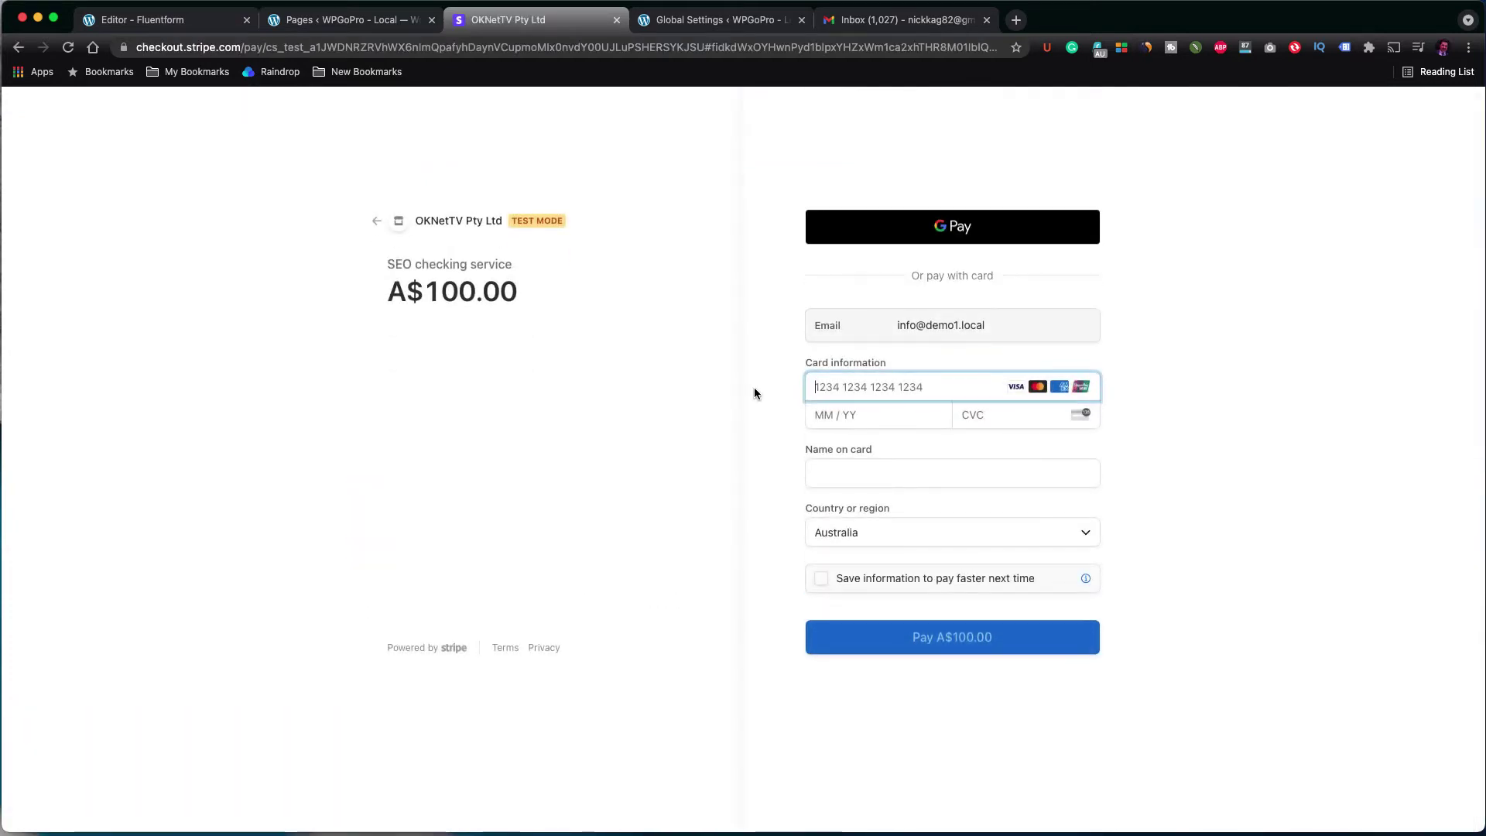
# Pay A$100.00 with the Stripe test Visa card, expiry 11/23, CVC 111 and a cardholder name
pyautogui.write('4242 4242 4242 4242')
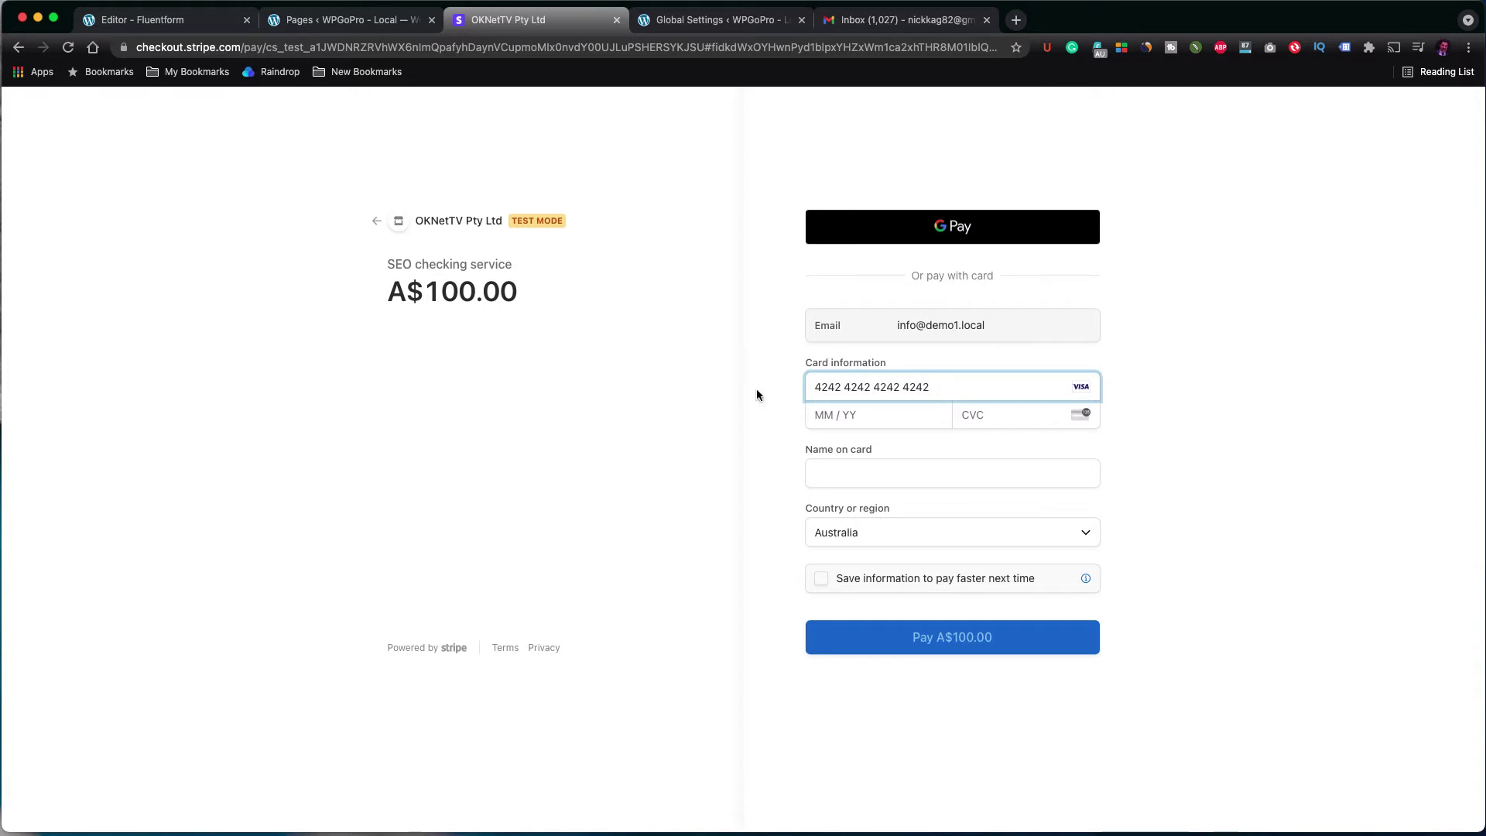
pyautogui.write('1123')
pyautogui.write('111')
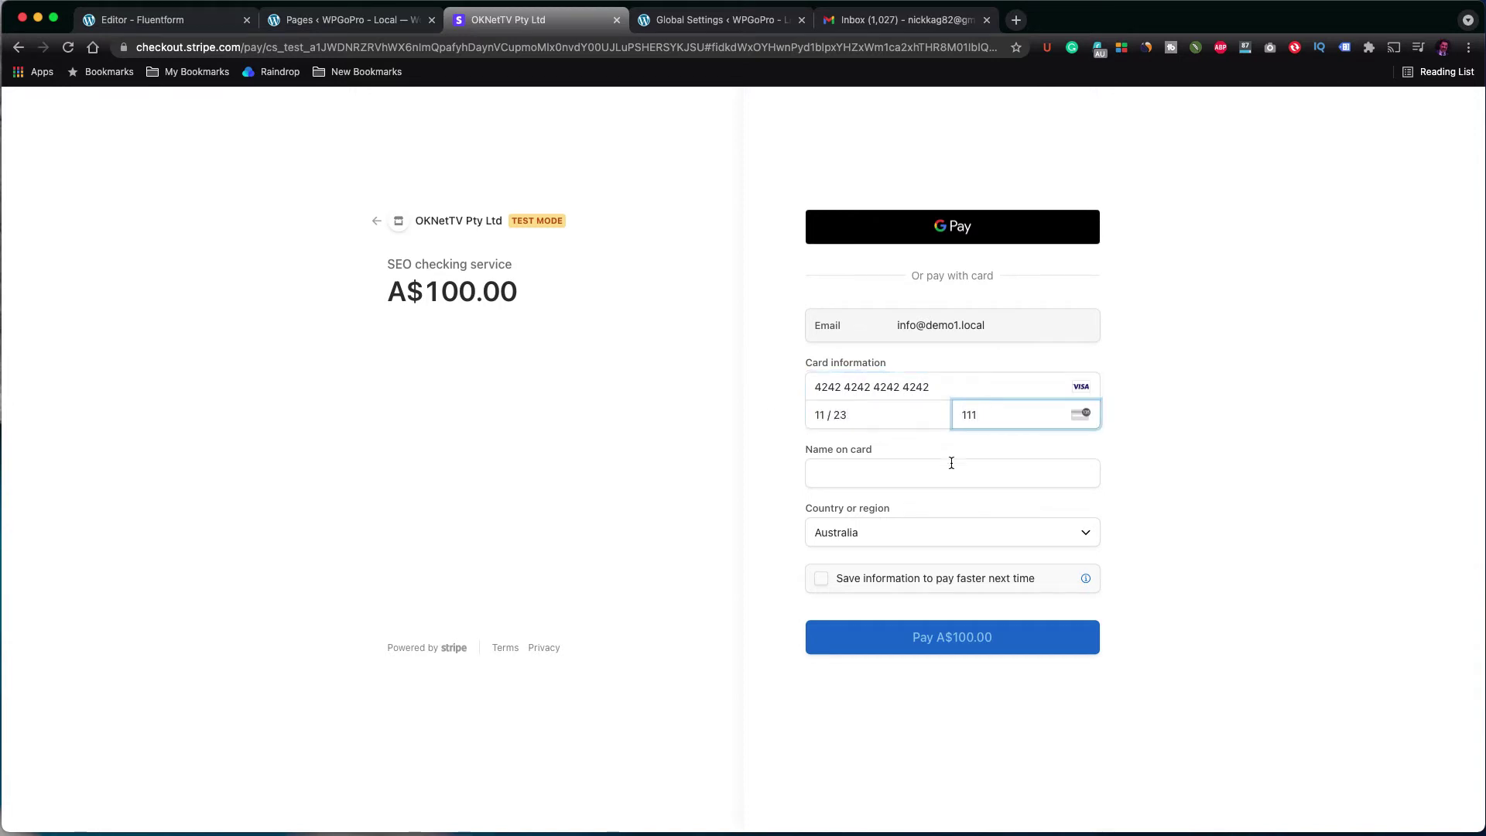
pyautogui.click(952, 463)
pyautogui.write('Test Test')
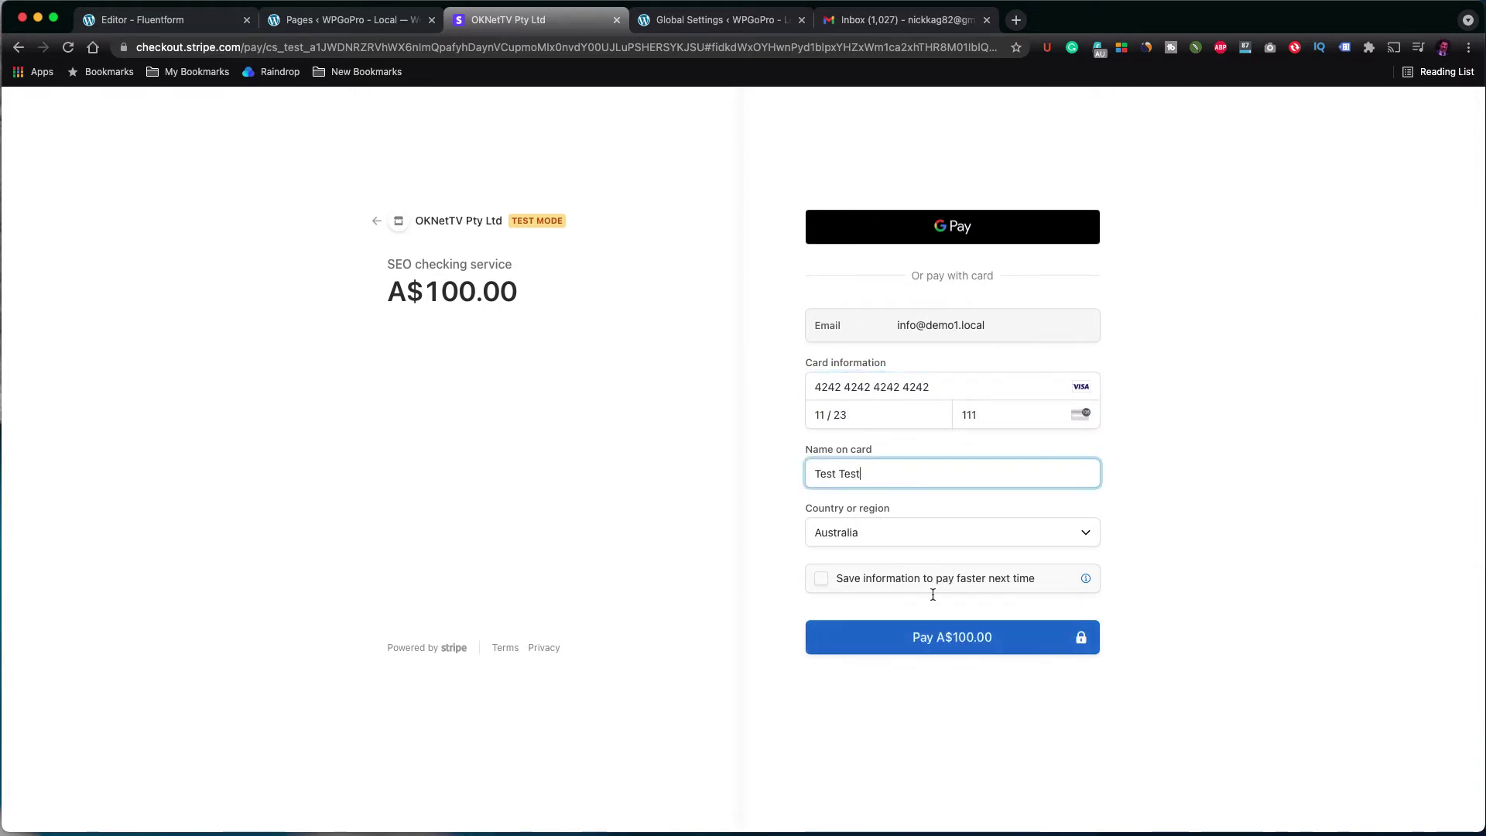
pyautogui.click(976, 642)
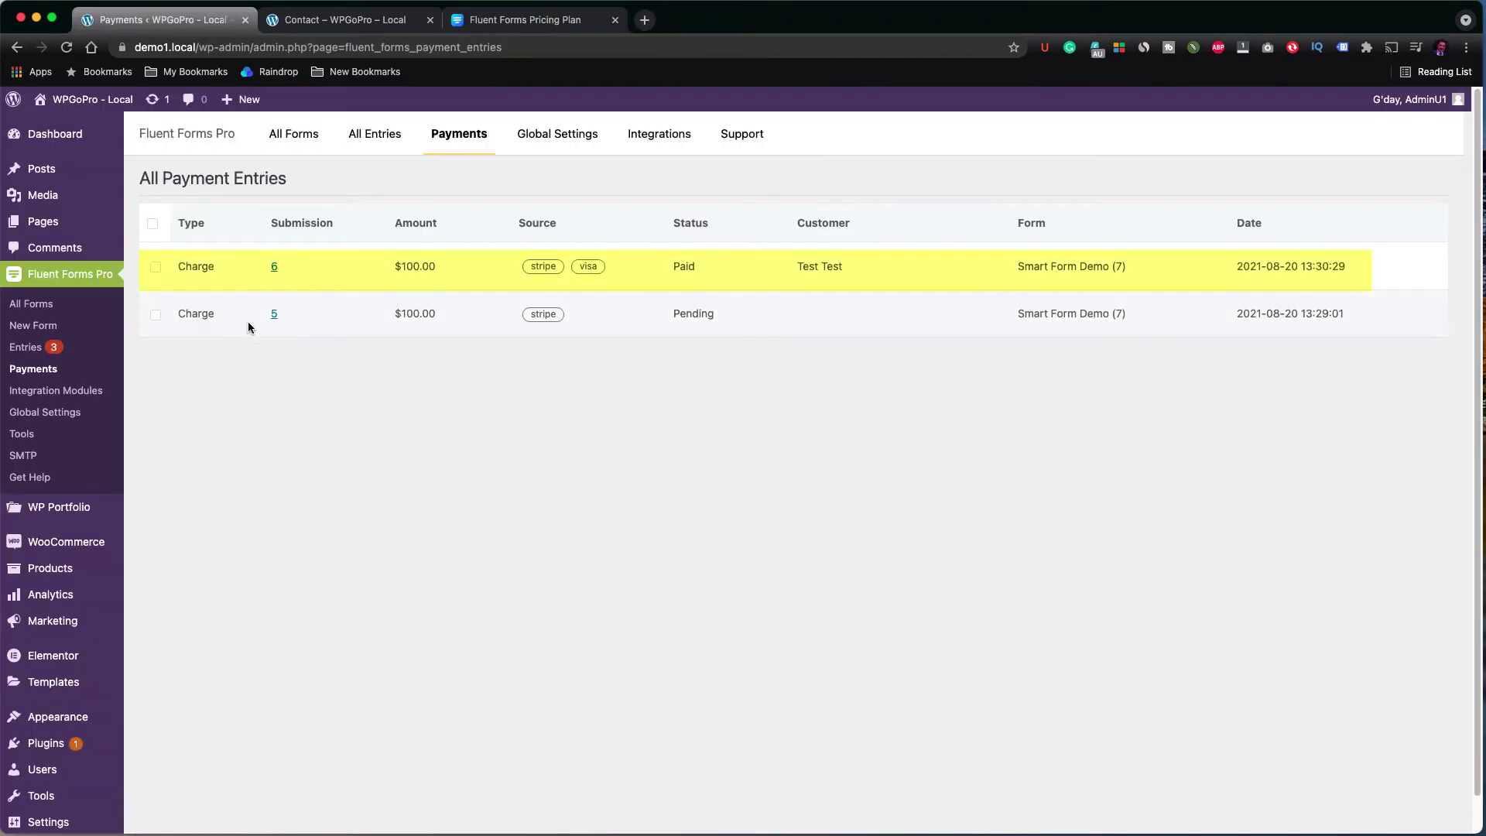
# Open submission 6's entry details and review its order and $100.00 Stripe payment details
pyautogui.click(274, 267)
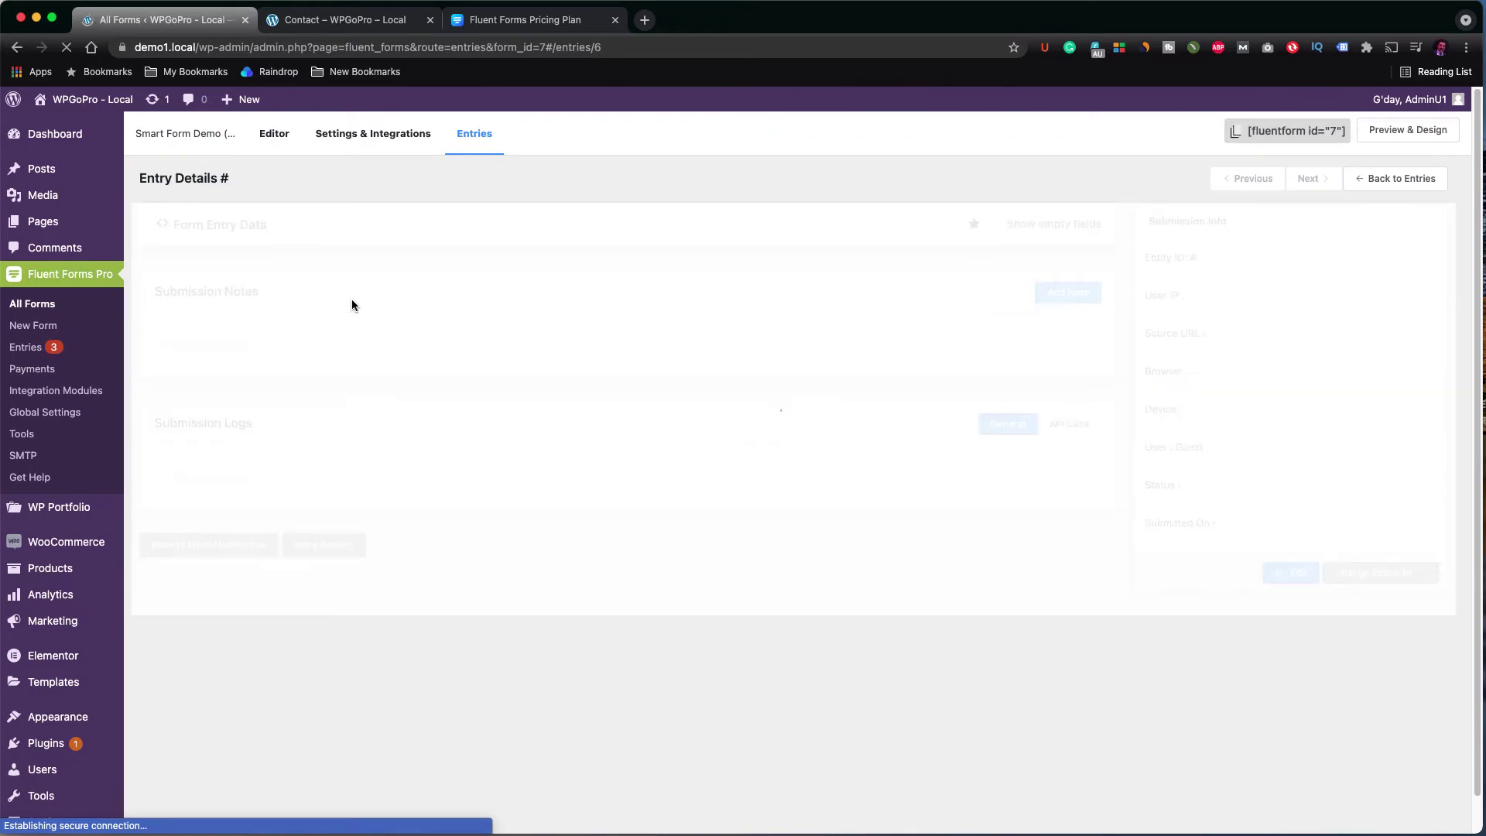
pyautogui.scroll(-2, 842, 614)
pyautogui.scroll(-5, 843, 617)
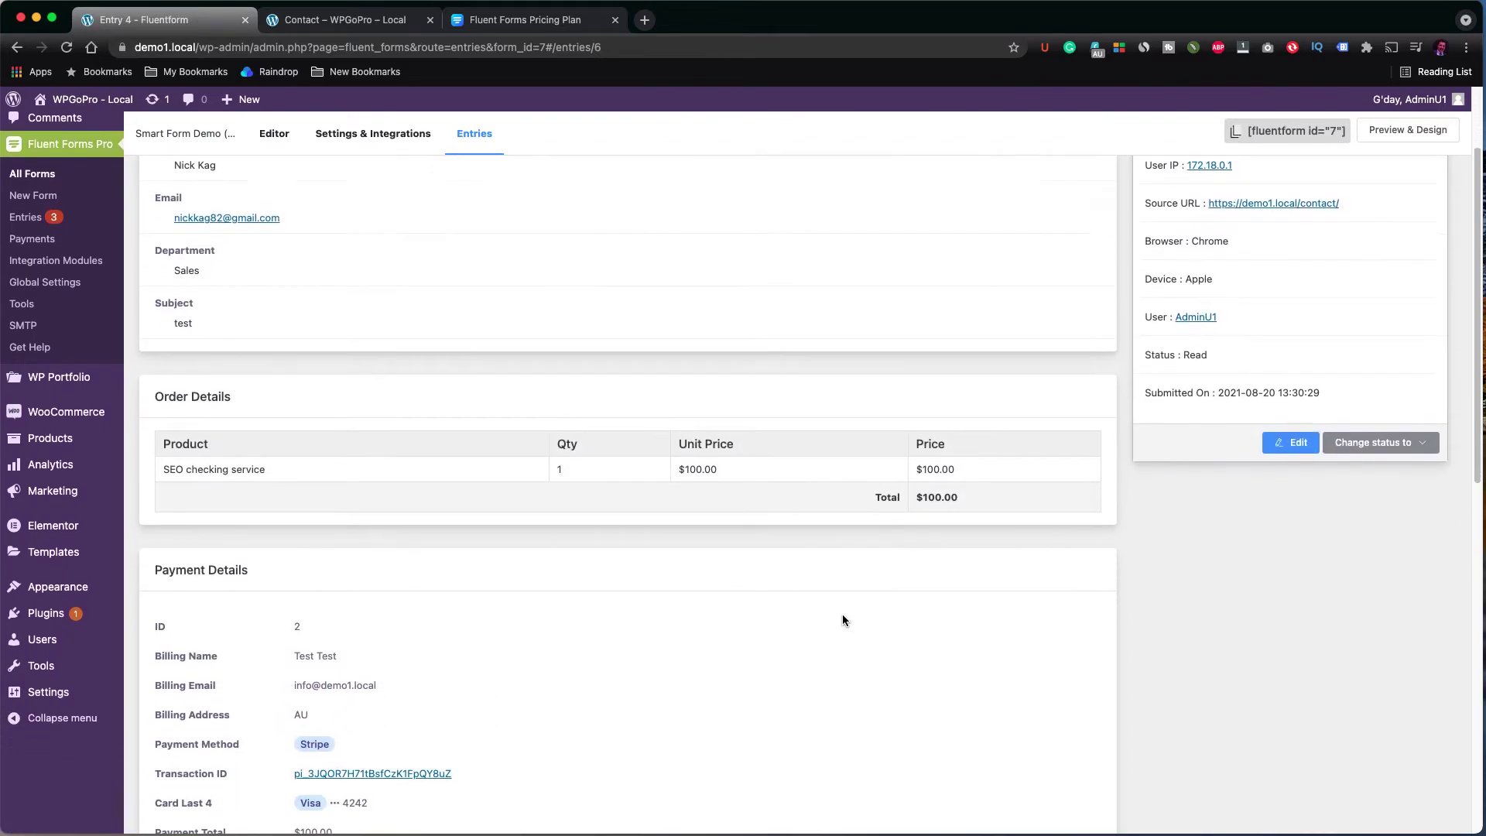
pyautogui.scroll(7, 842, 615)
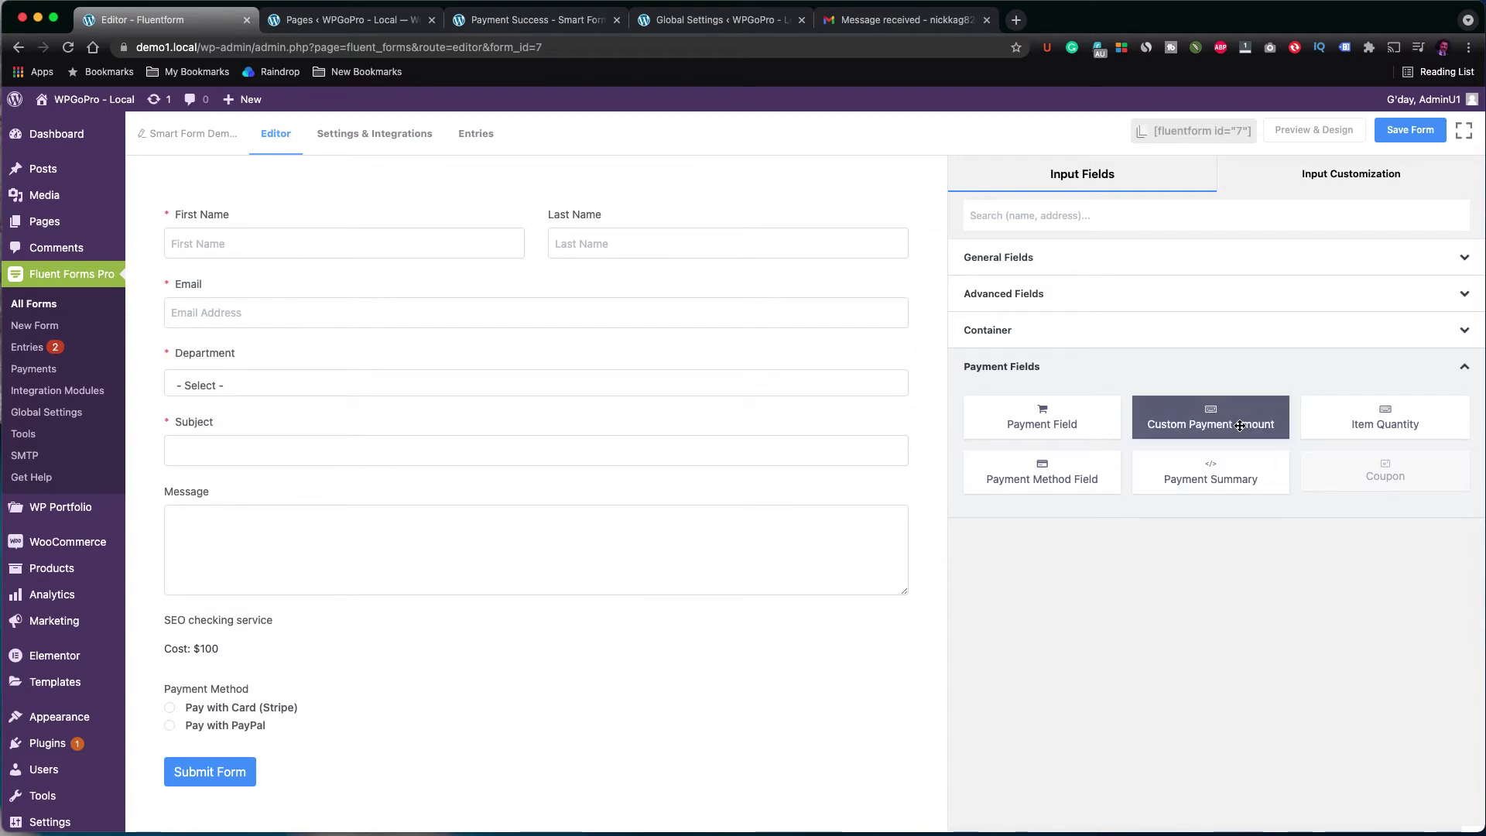
# Add a Custom Payment Amount field above Payment Method, delete the SEO checking service item, and save
pyautogui.moveTo(1232, 419); pyautogui.dragTo(523, 723)
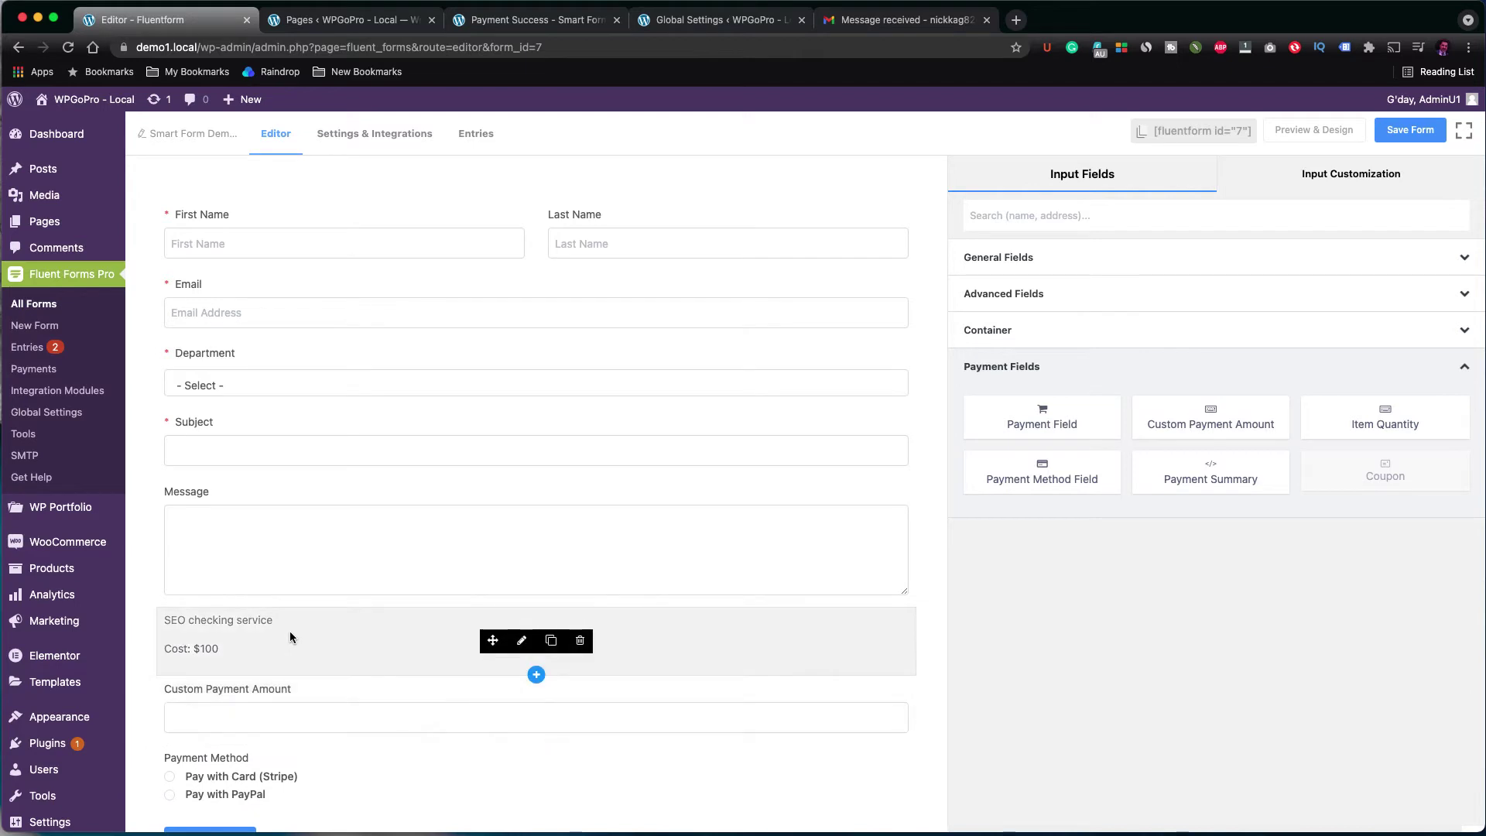
pyautogui.click(580, 643)
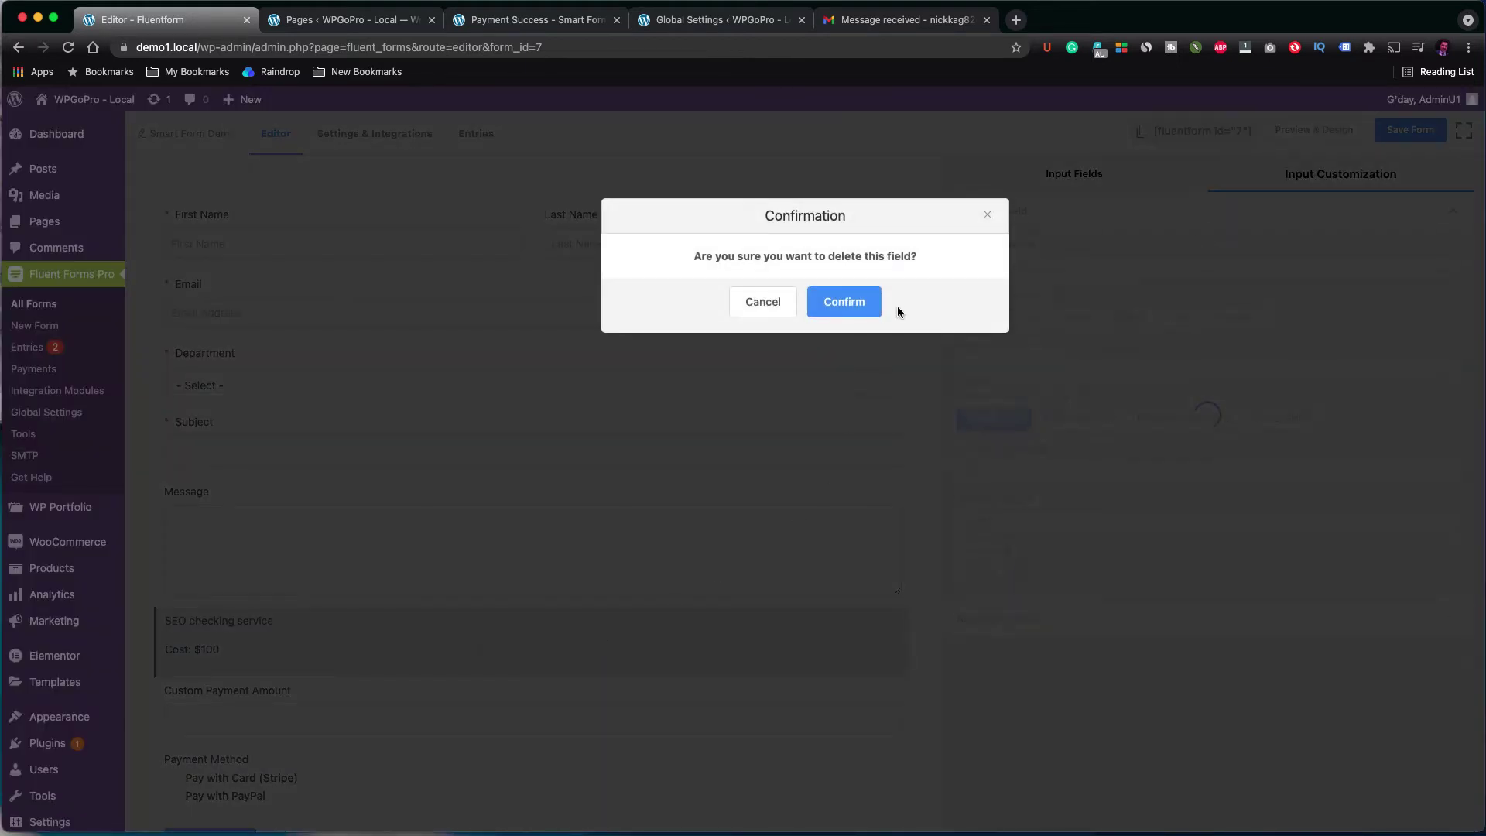
pyautogui.click(863, 303)
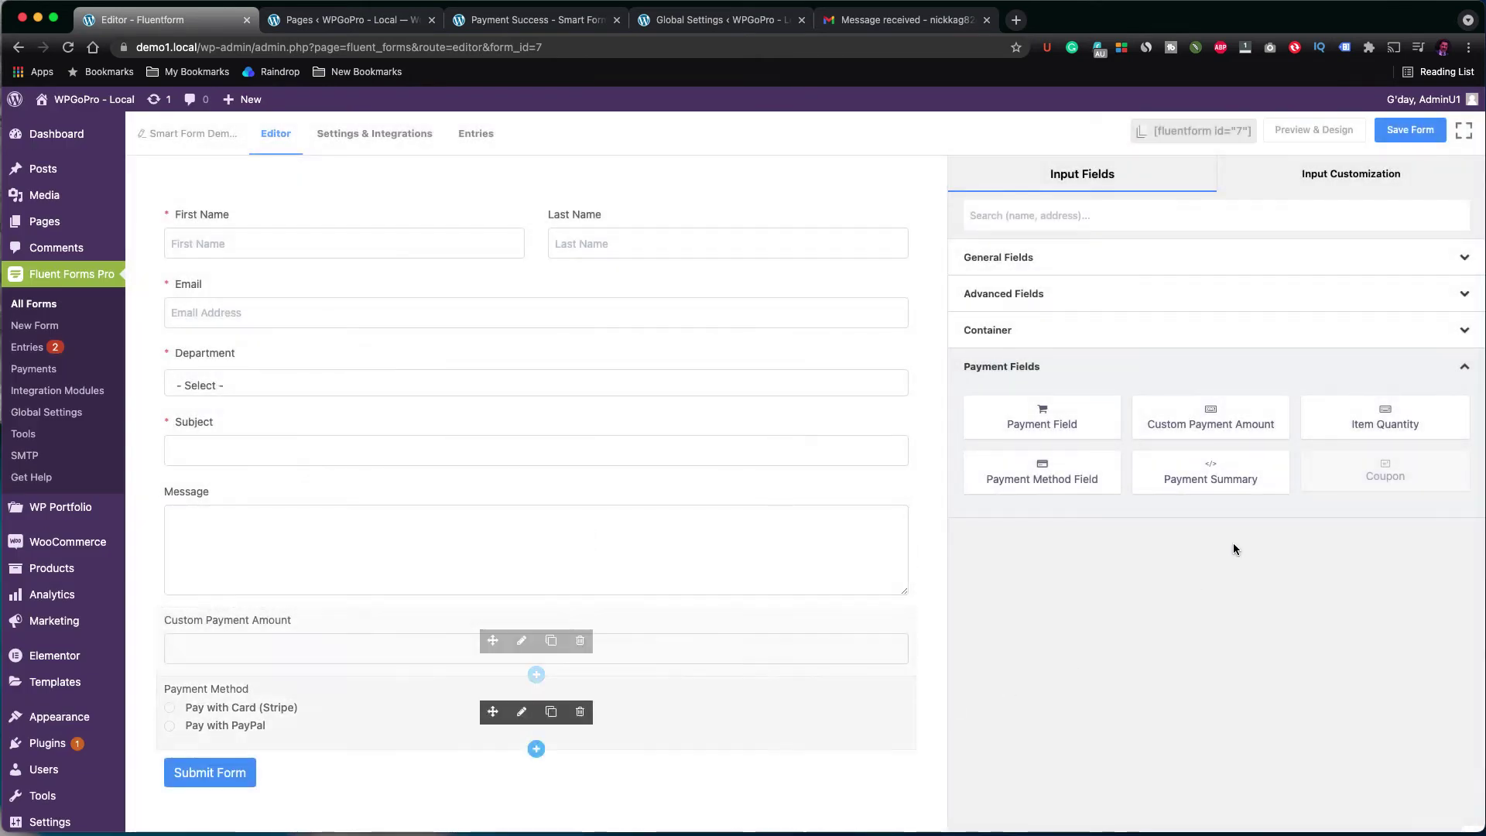
pyautogui.click(1421, 143)
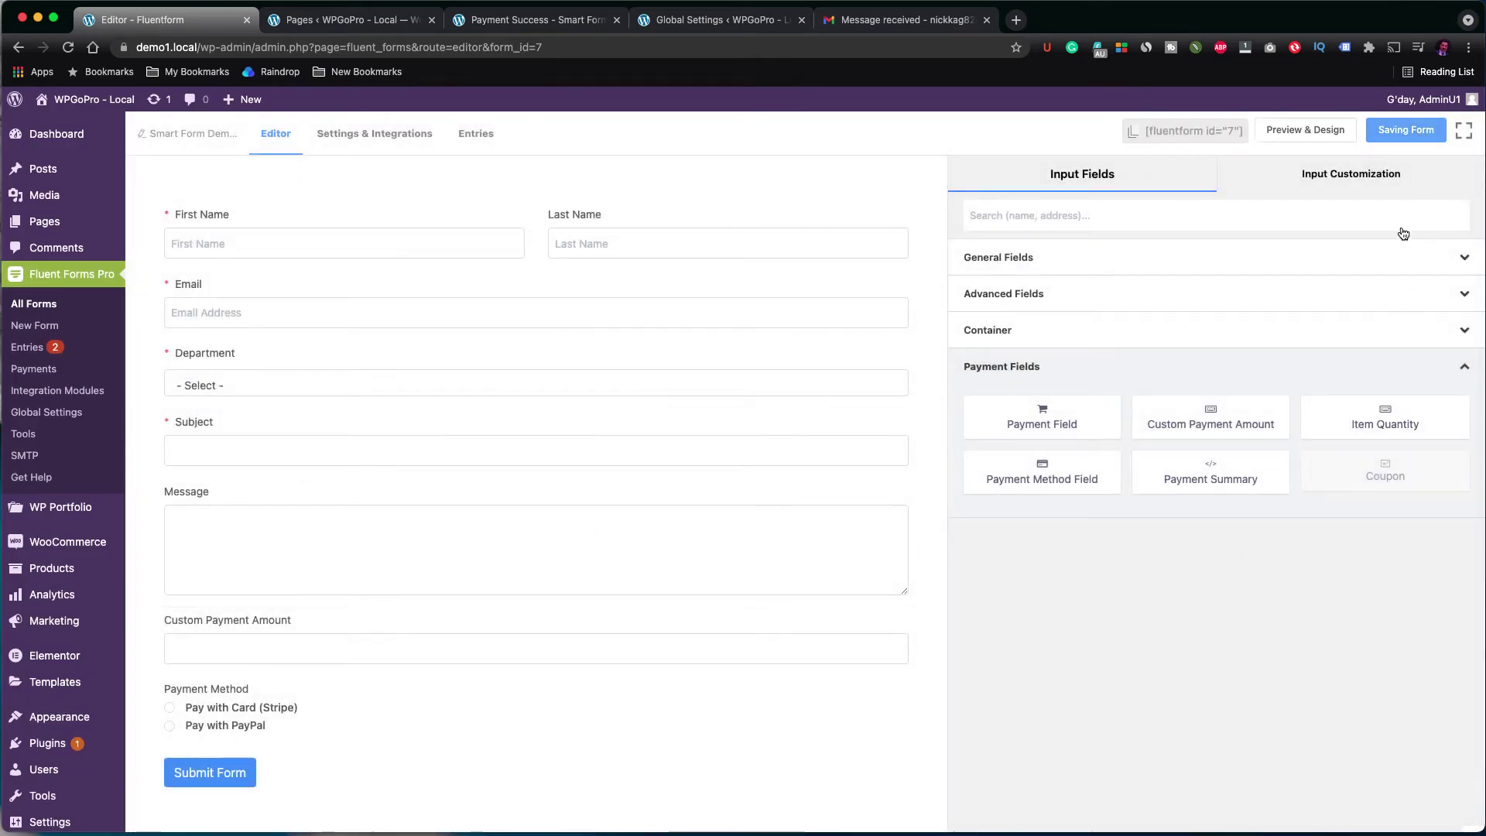
pyautogui.click(309, 21)
# Open the live Contact page in a new tab and enter 150 as the custom payment amount
pyautogui.rightClick(310, 565)
pyautogui.click(372, 571)
pyautogui.hotkey('ctrl', 'Tab')
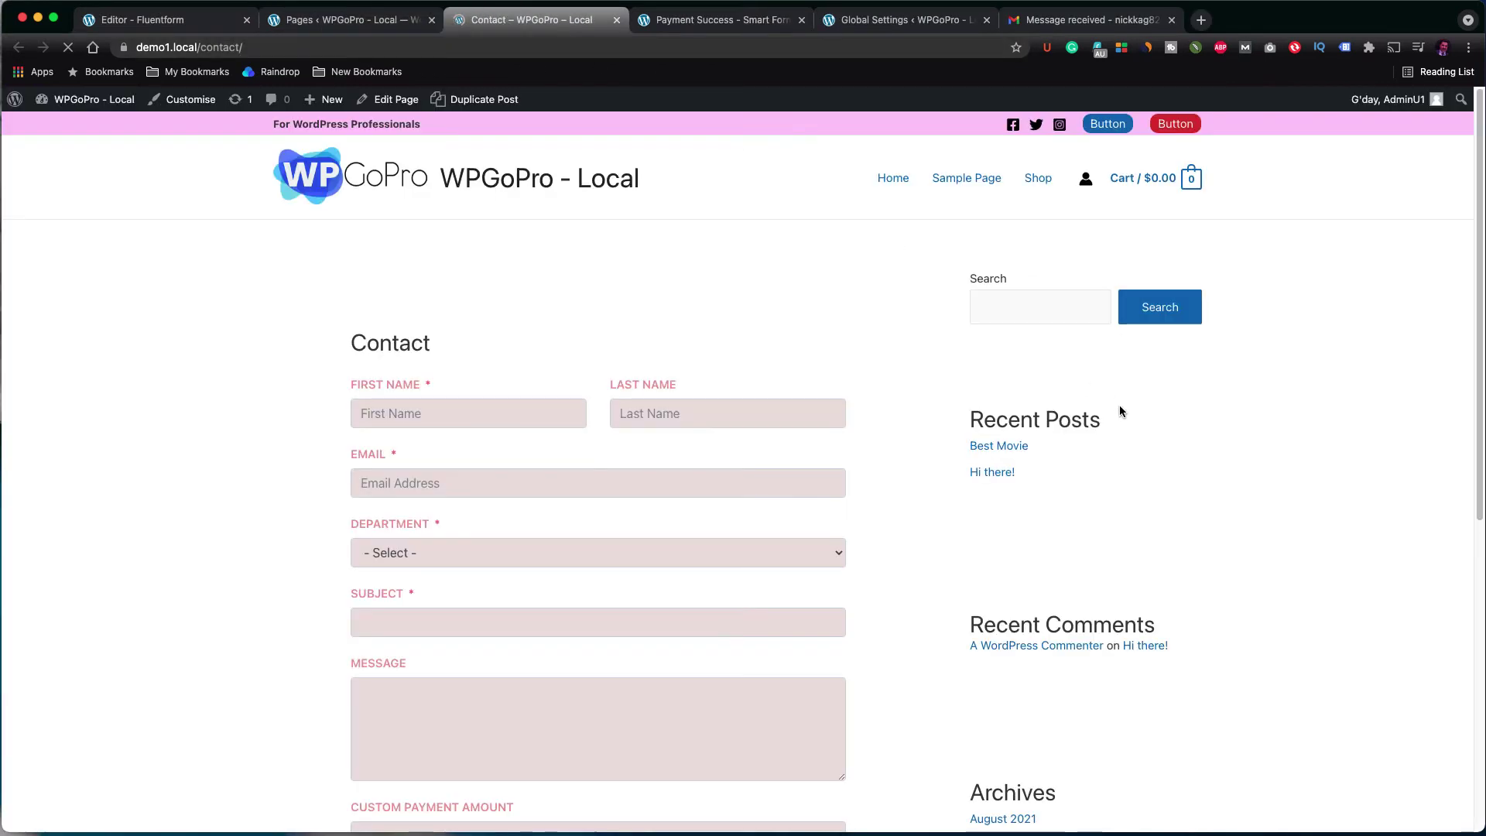
pyautogui.scroll(-5, 913, 433)
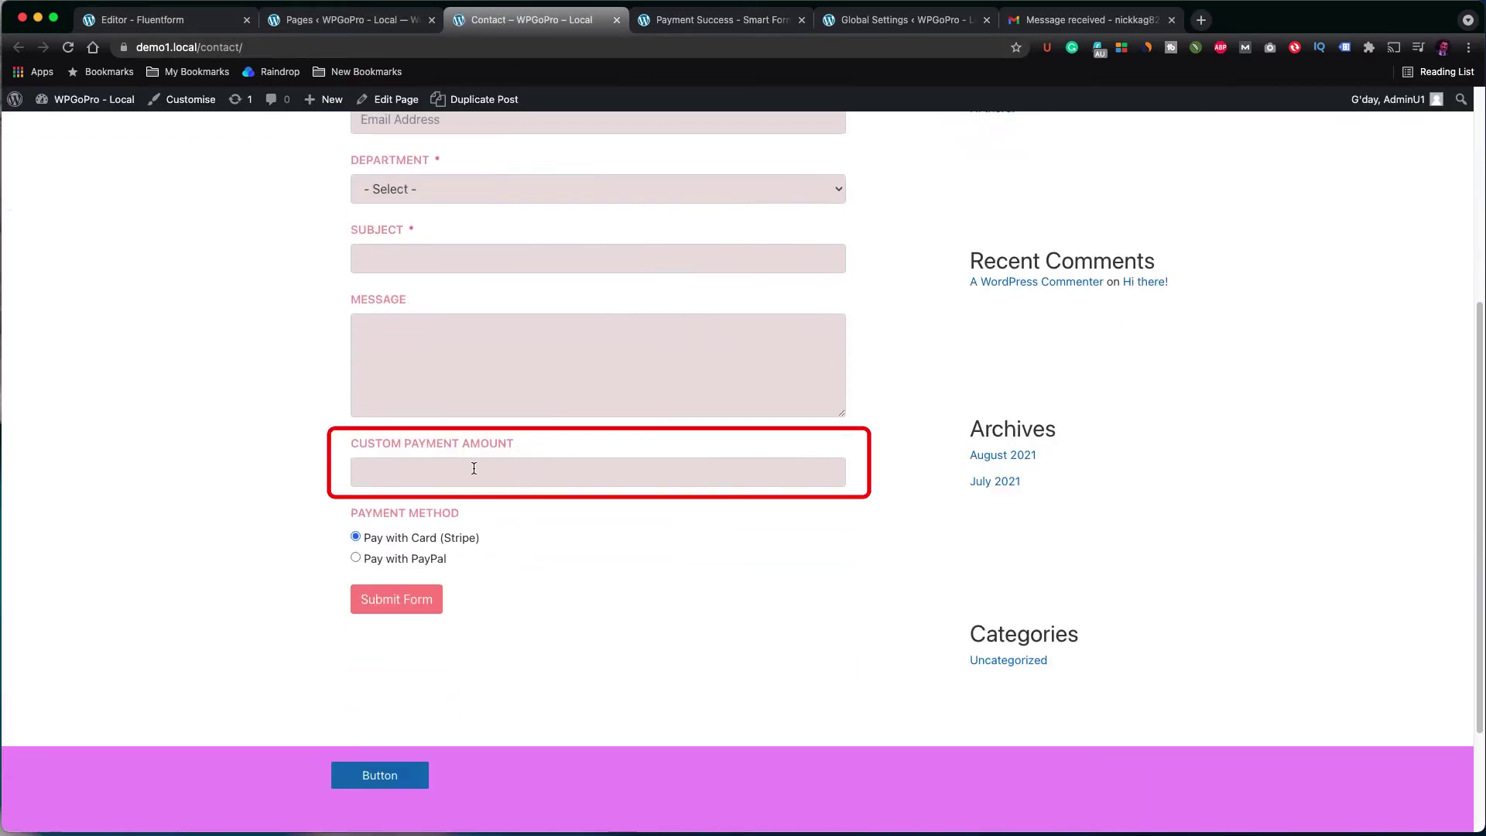
pyautogui.click(592, 482)
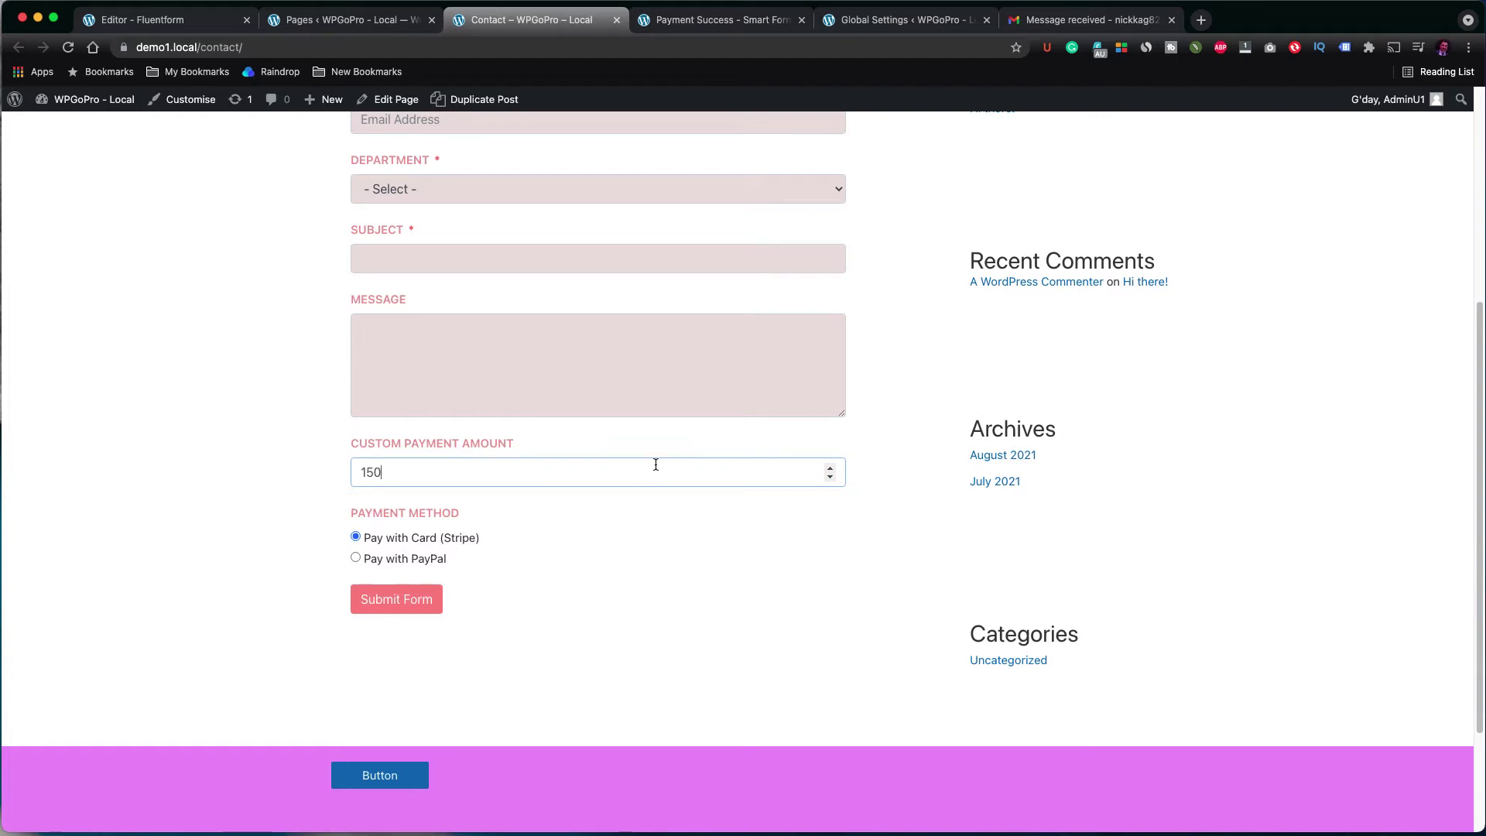
# Add an Item Quantity field above Payment Method with minimum 1 and maximum 10, then save
pyautogui.click(183, 21)
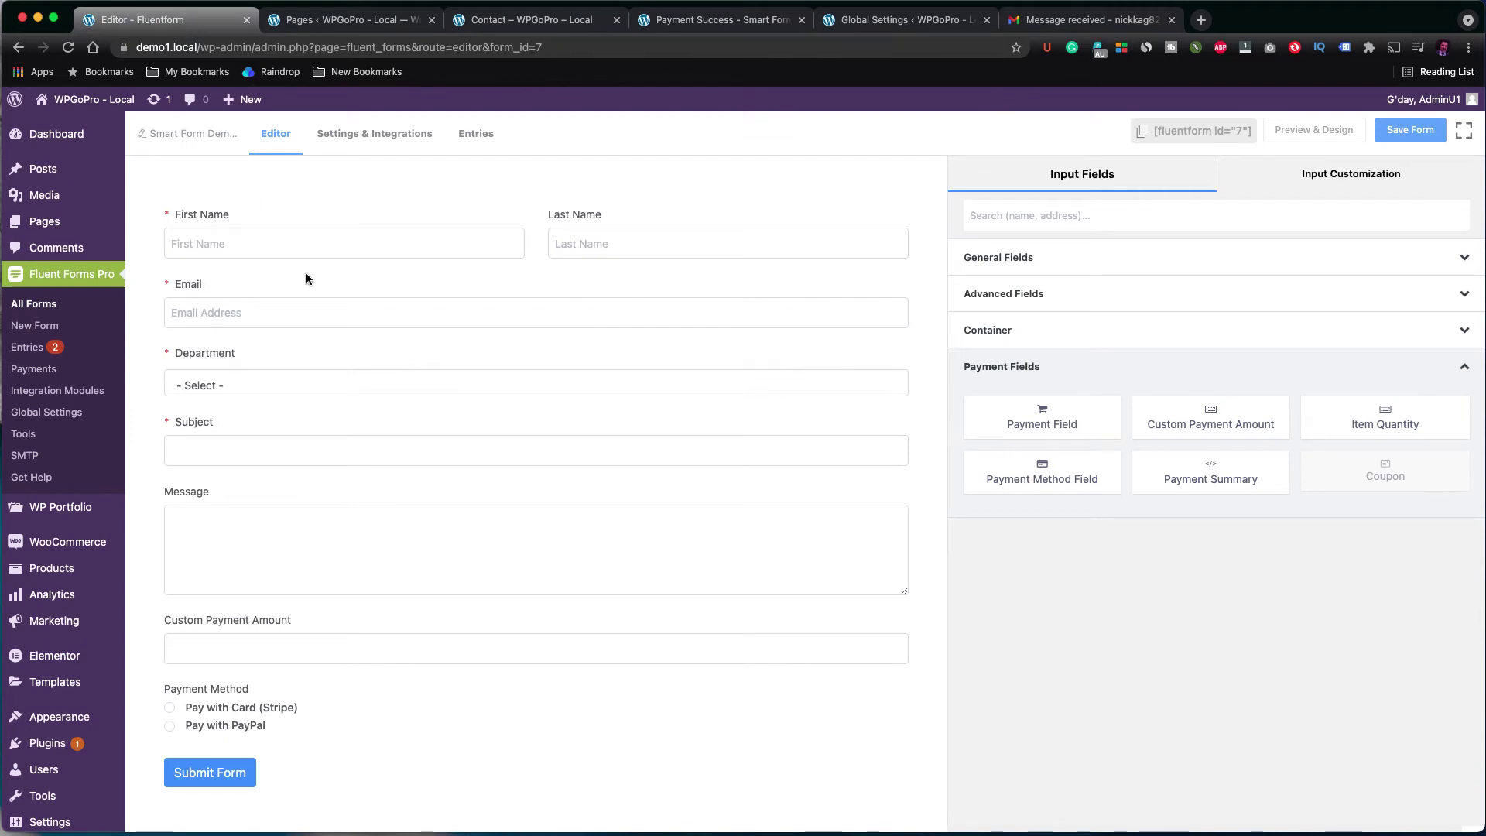
pyautogui.moveTo(1397, 433); pyautogui.dragTo(431, 722)
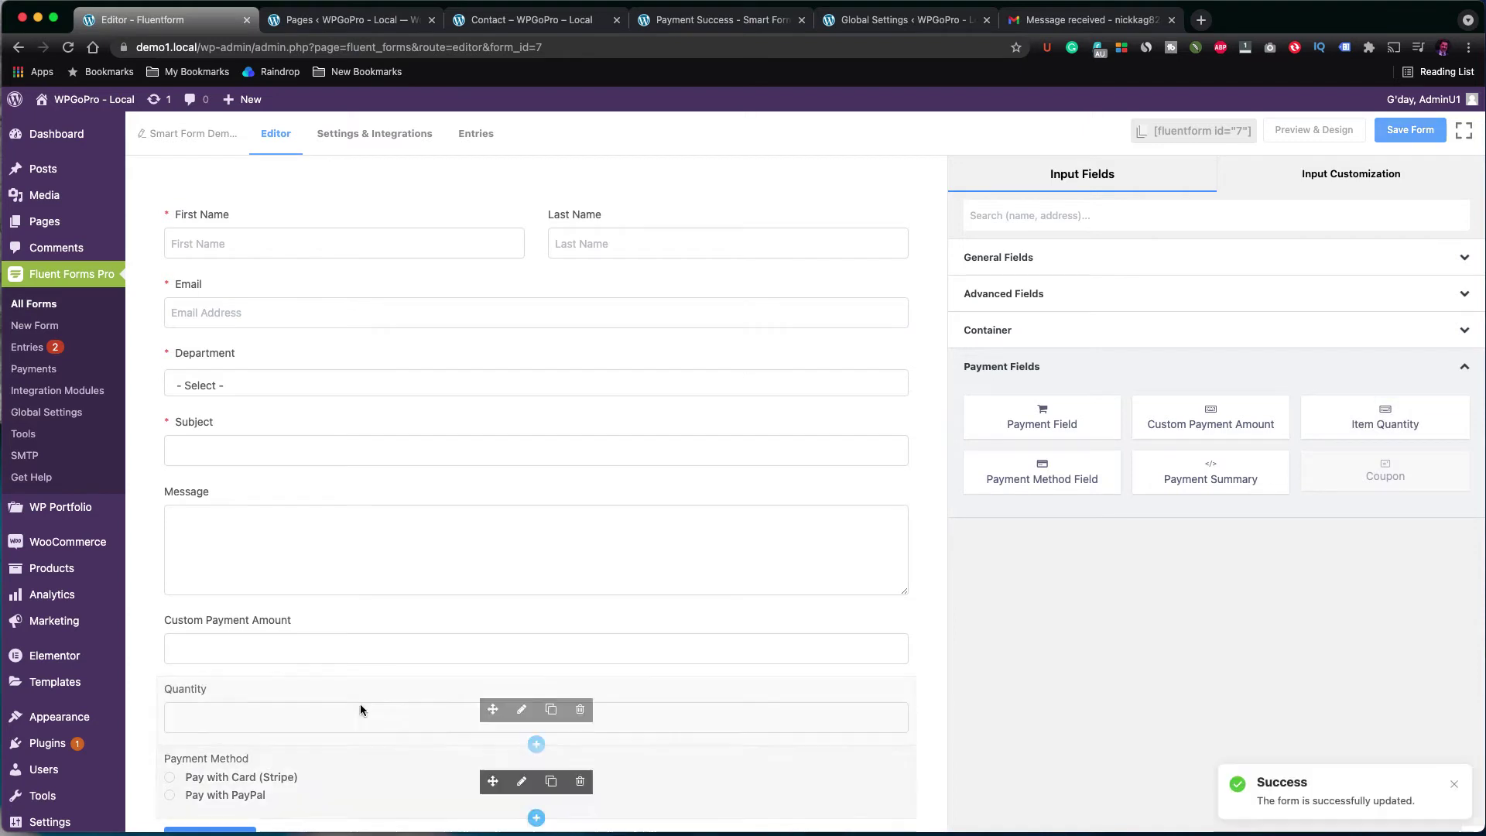
pyautogui.click(519, 718)
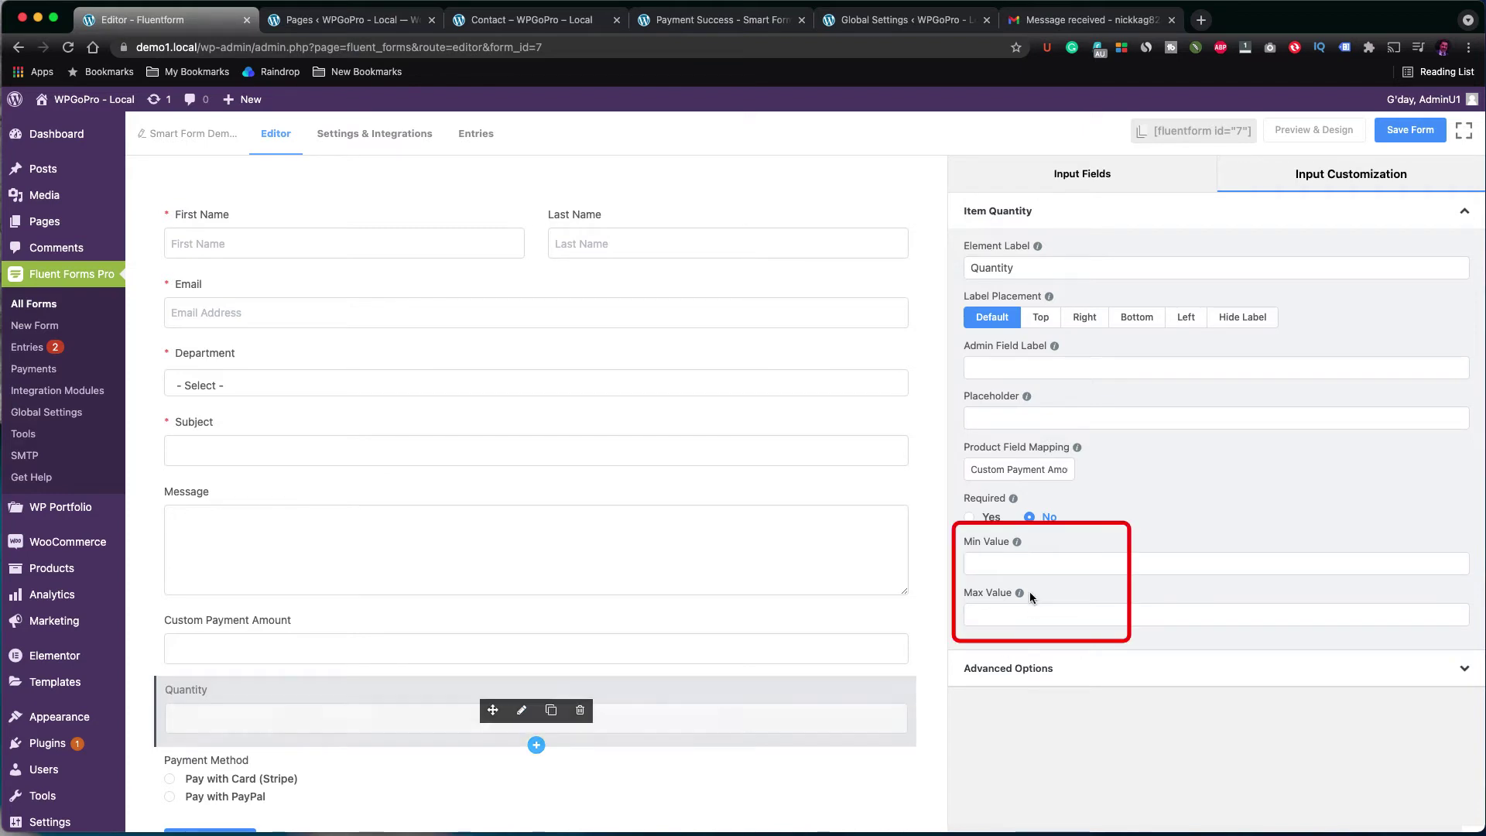
pyautogui.click(1018, 562)
pyautogui.write('1')
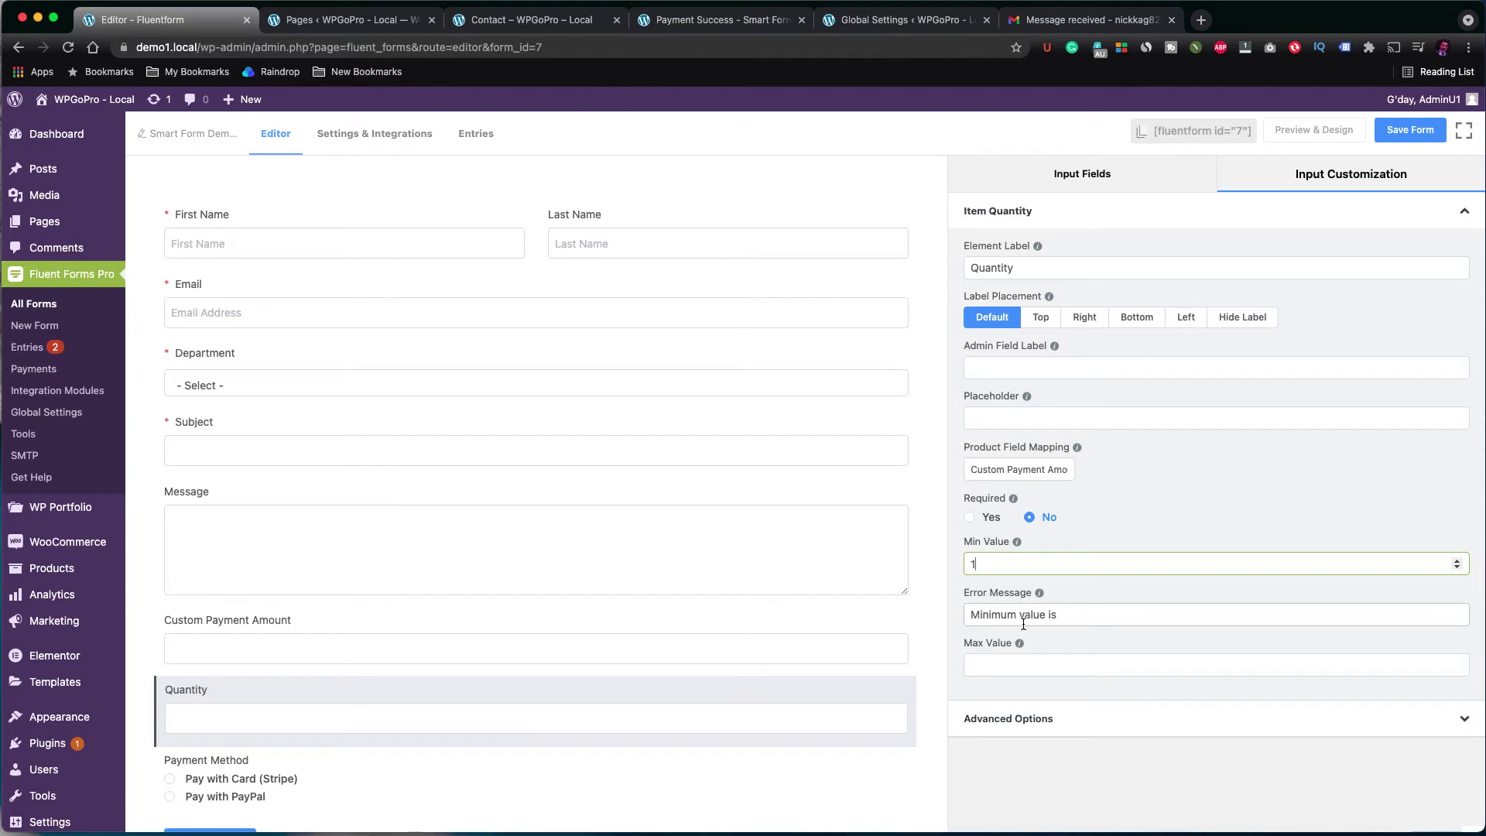
pyautogui.click(1083, 665)
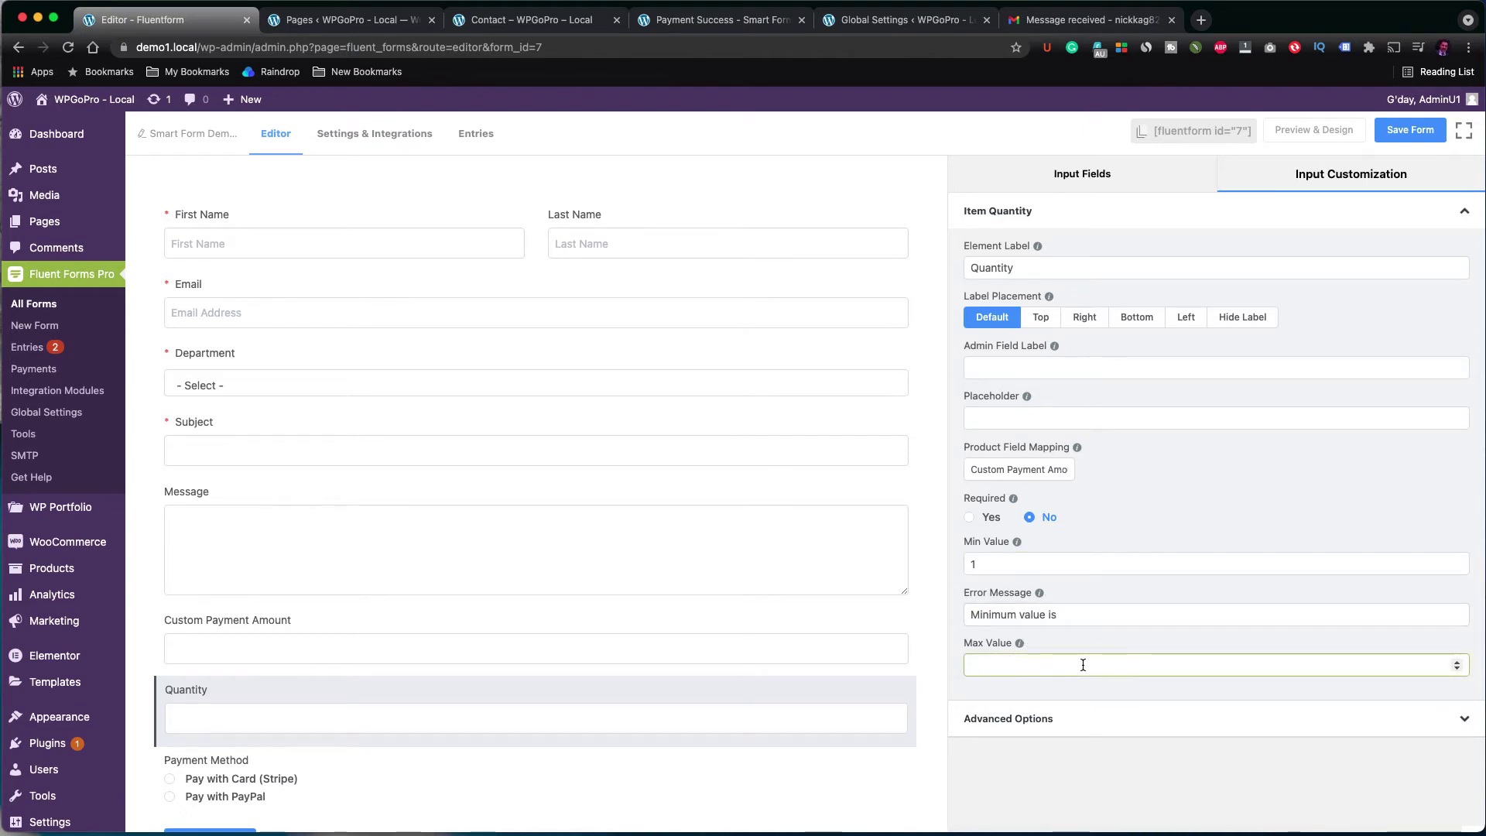
pyautogui.write('10')
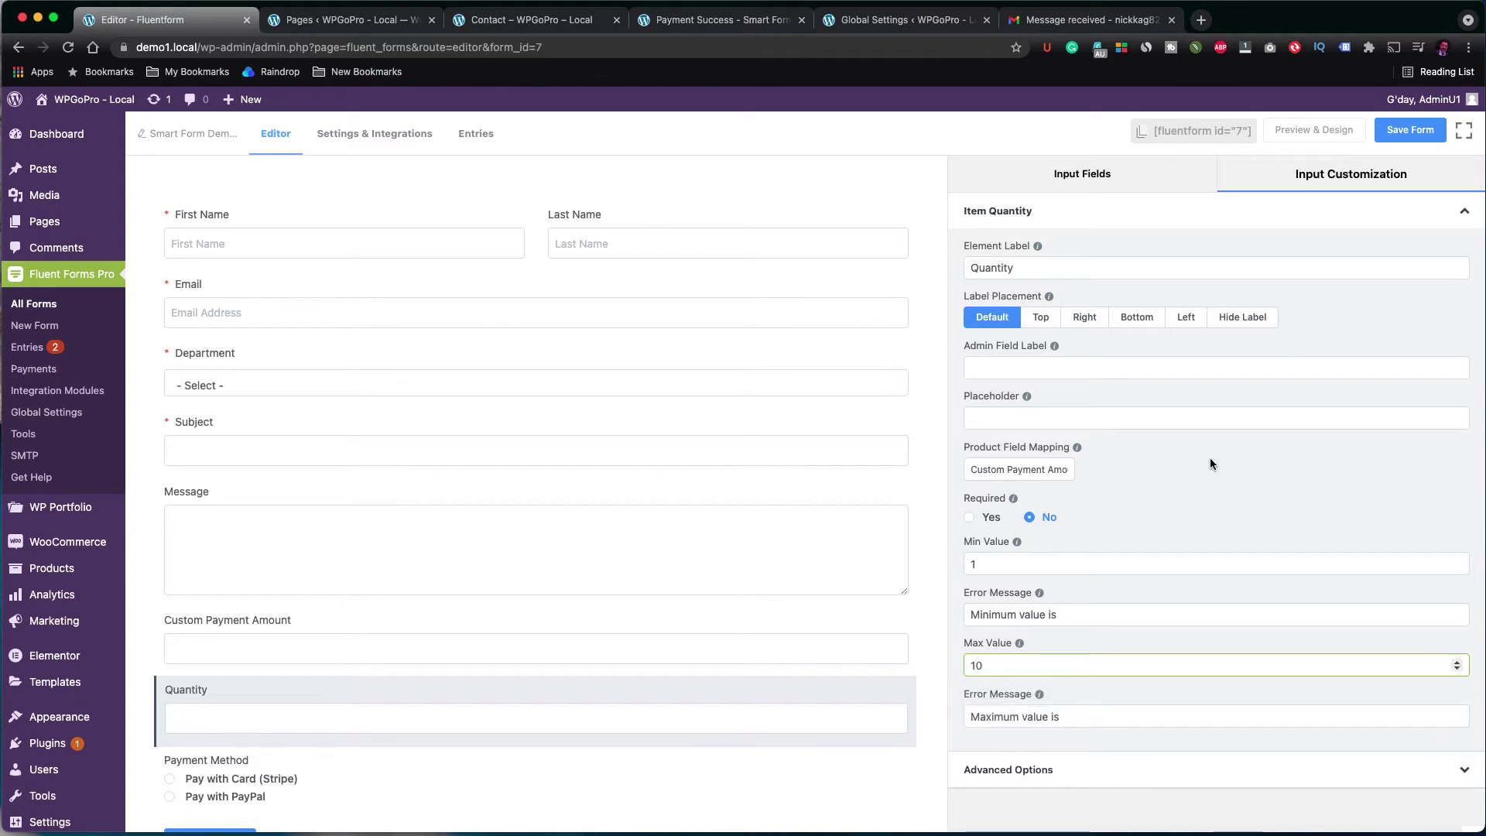
pyautogui.click(1409, 129)
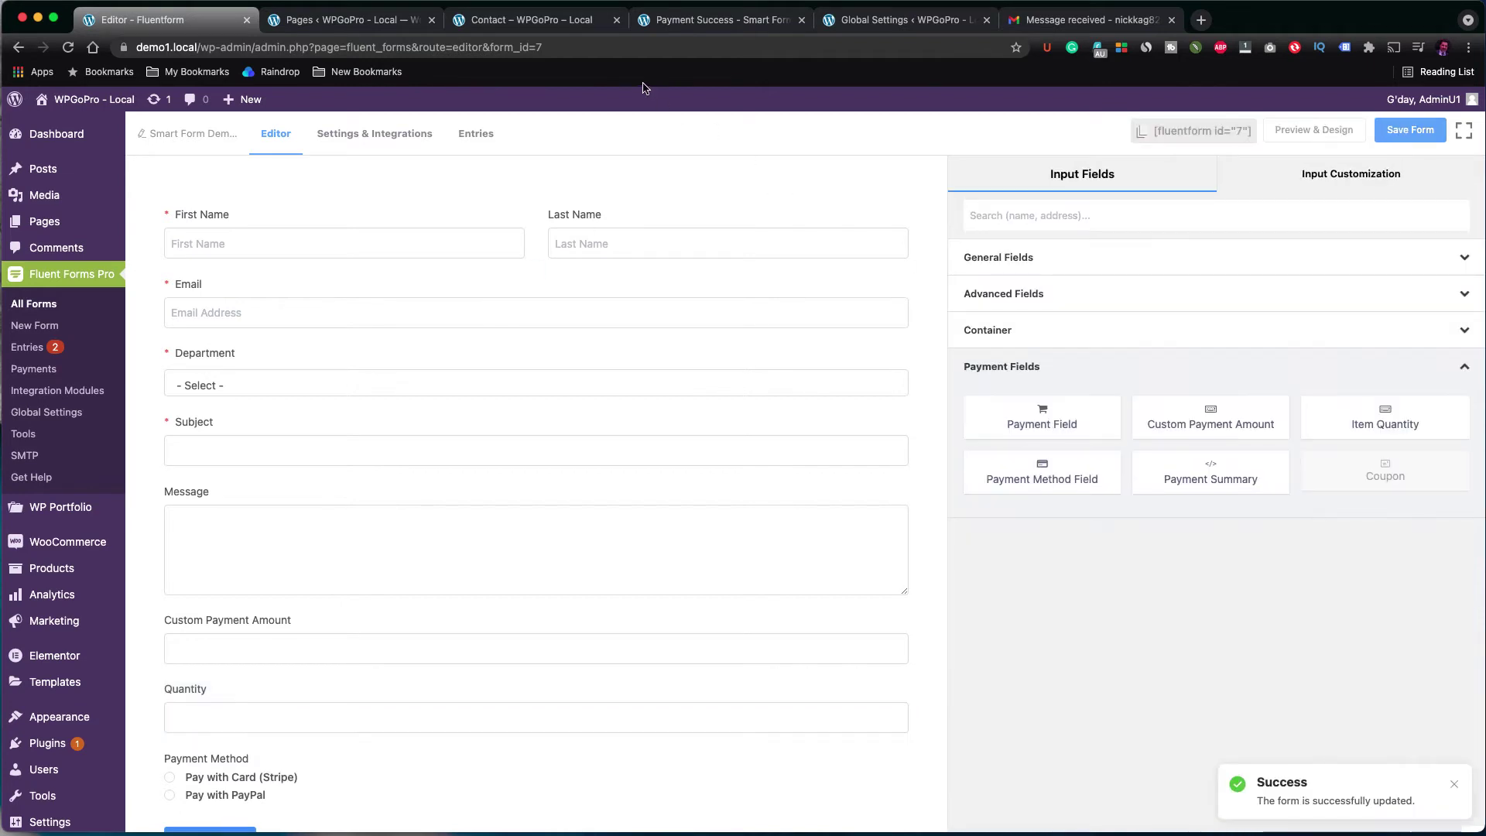
# Reload the Contact page, enter quantity 20 and submit to trigger the maximum-10 validation error
pyautogui.click(577, 23)
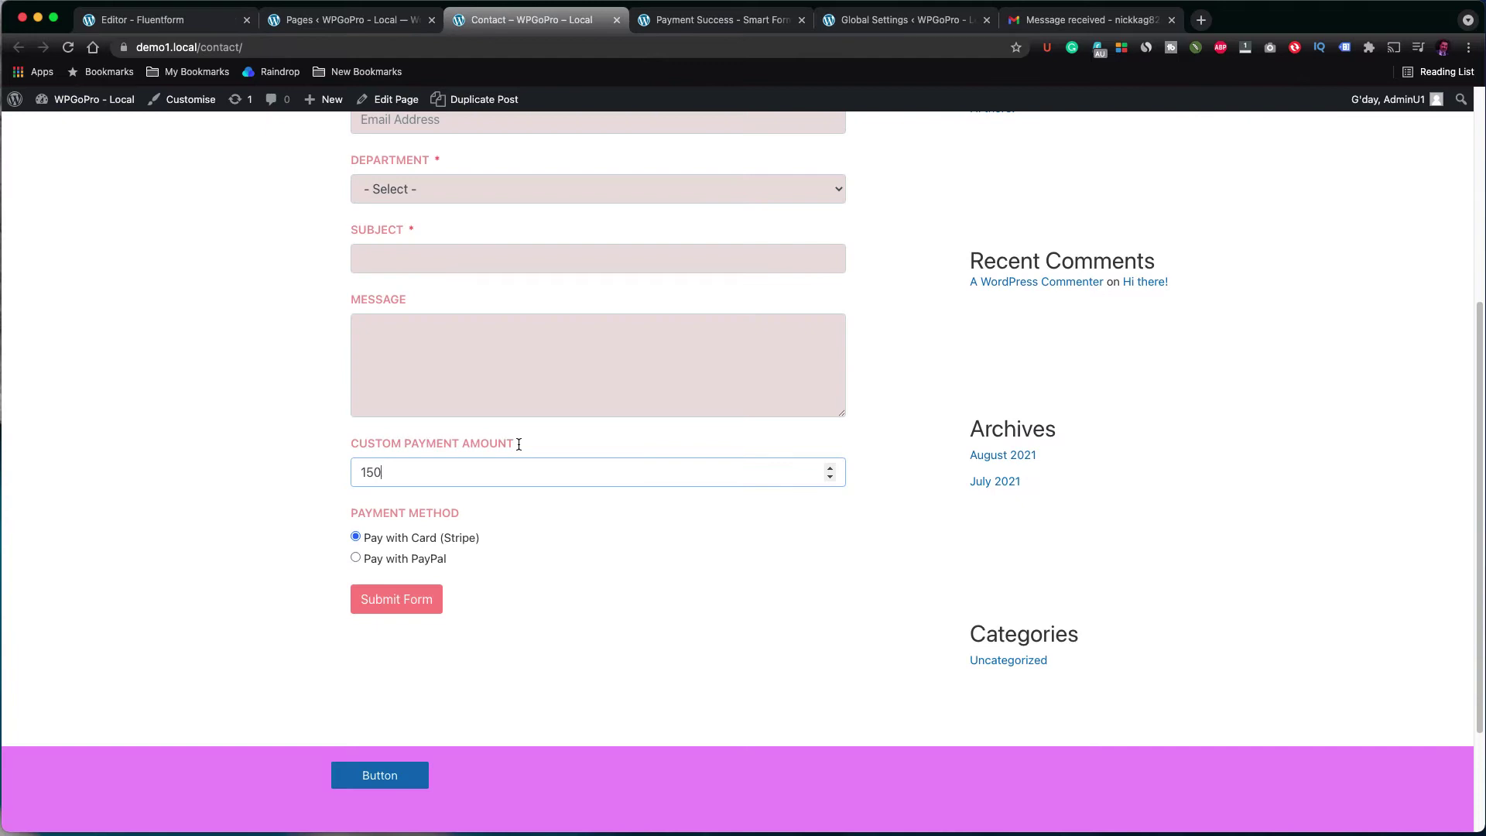
pyautogui.rightClick(174, 324)
pyautogui.click(199, 370)
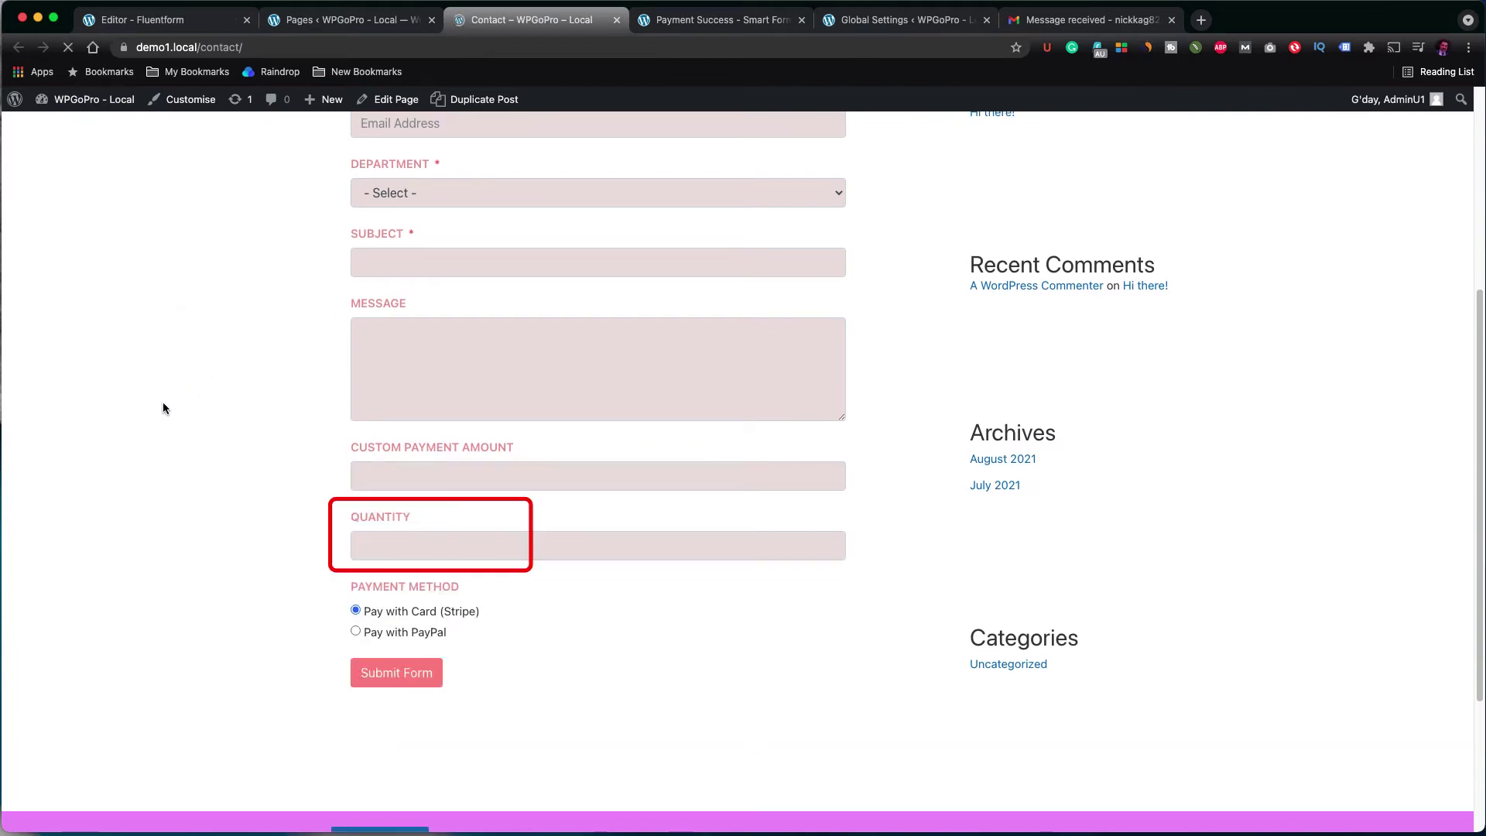
pyautogui.click(398, 542)
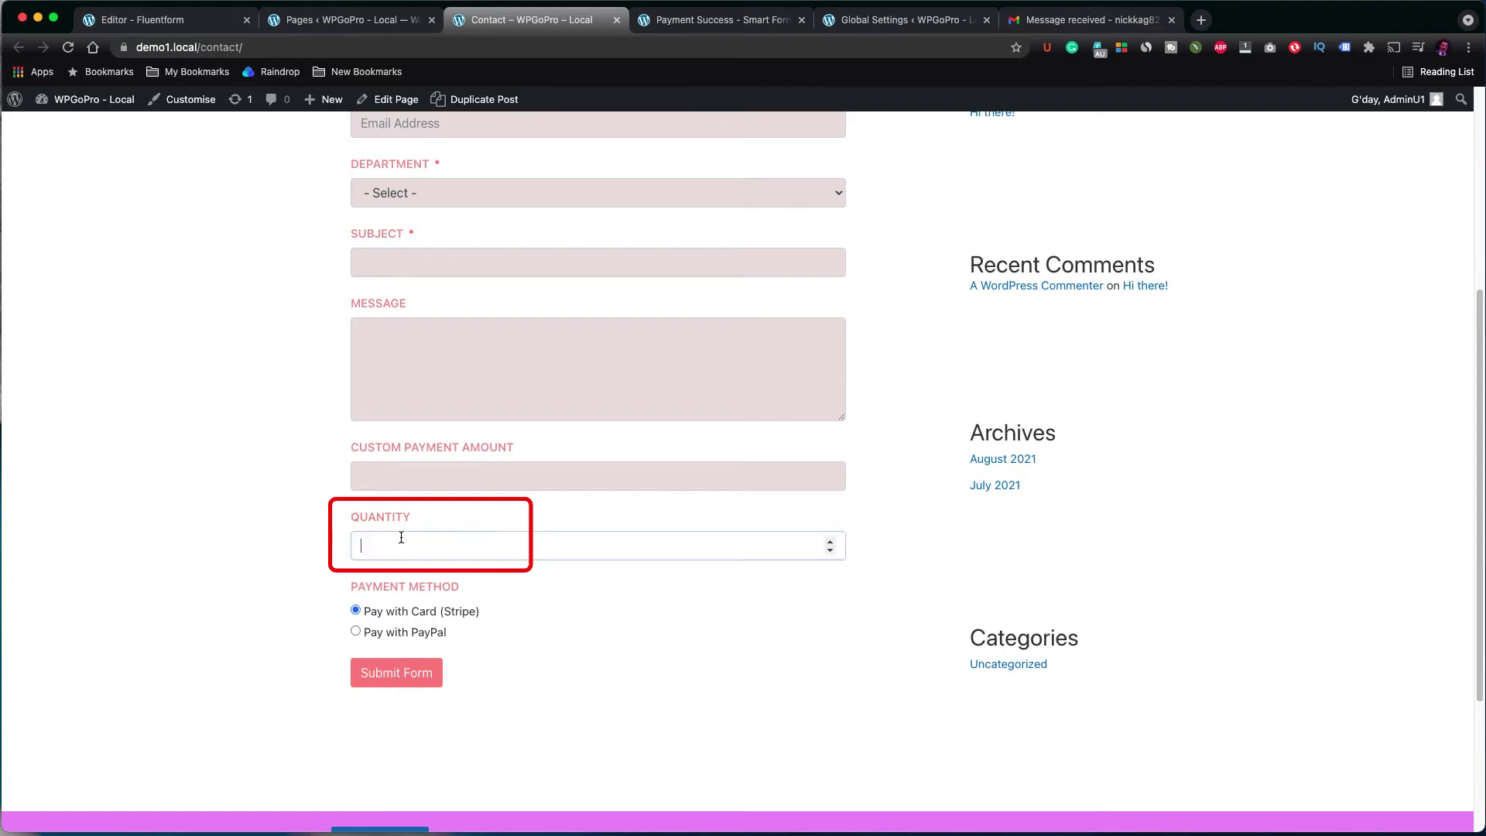
pyautogui.click(203, 526)
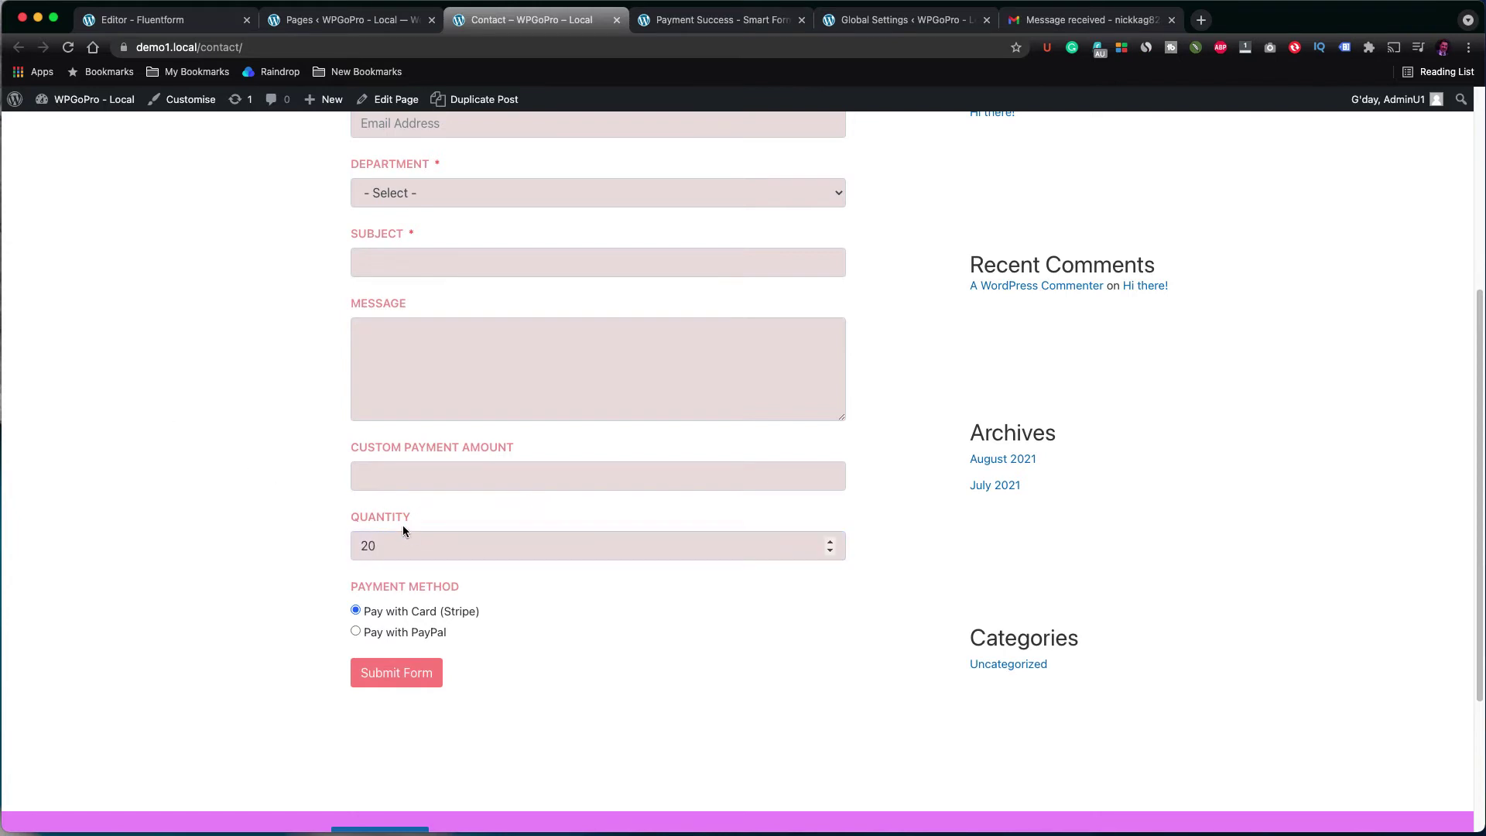
pyautogui.click(404, 547)
pyautogui.doubleClick(407, 554)
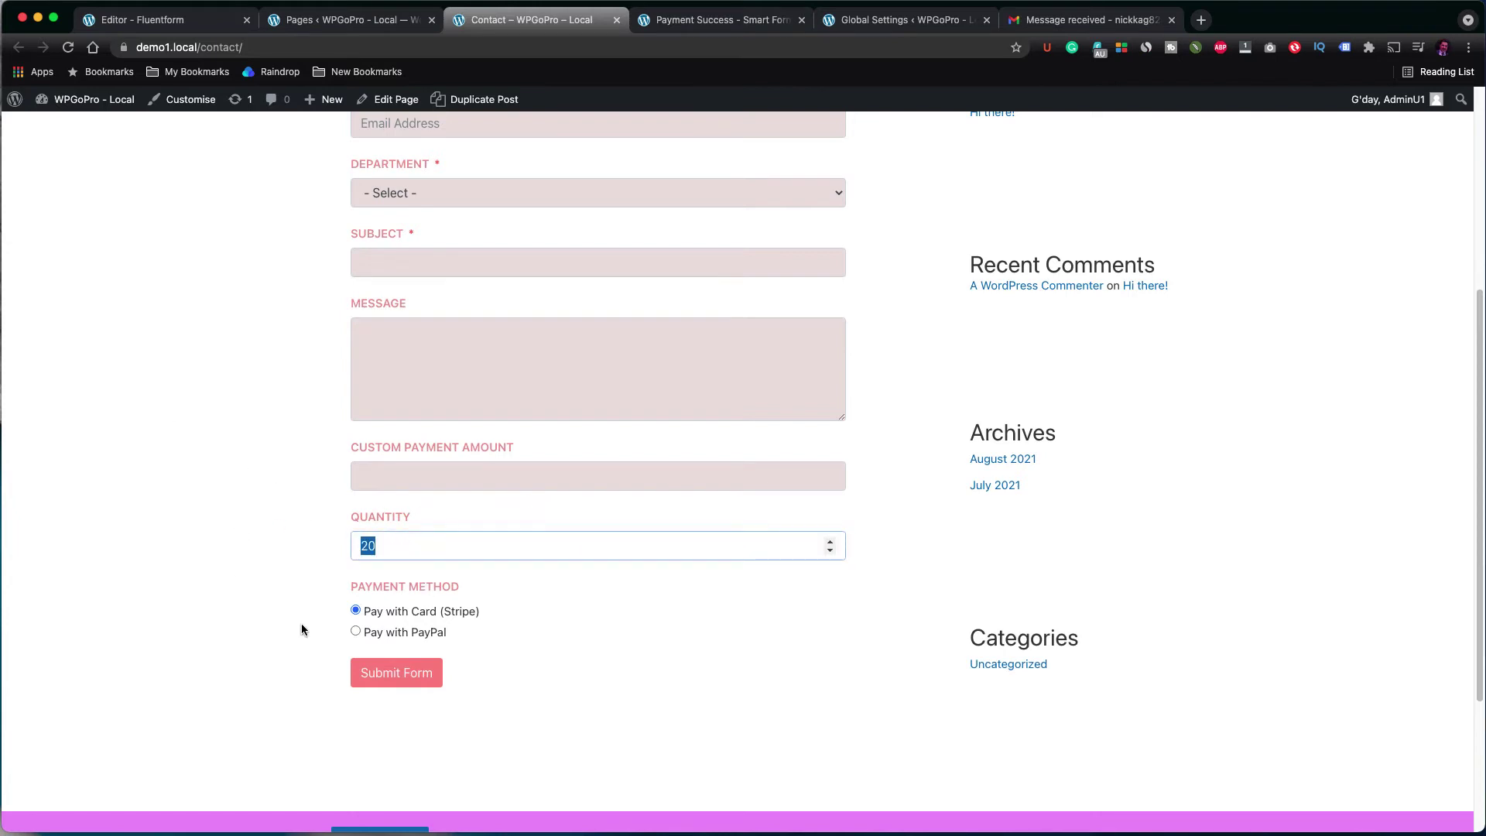
pyautogui.click(408, 671)
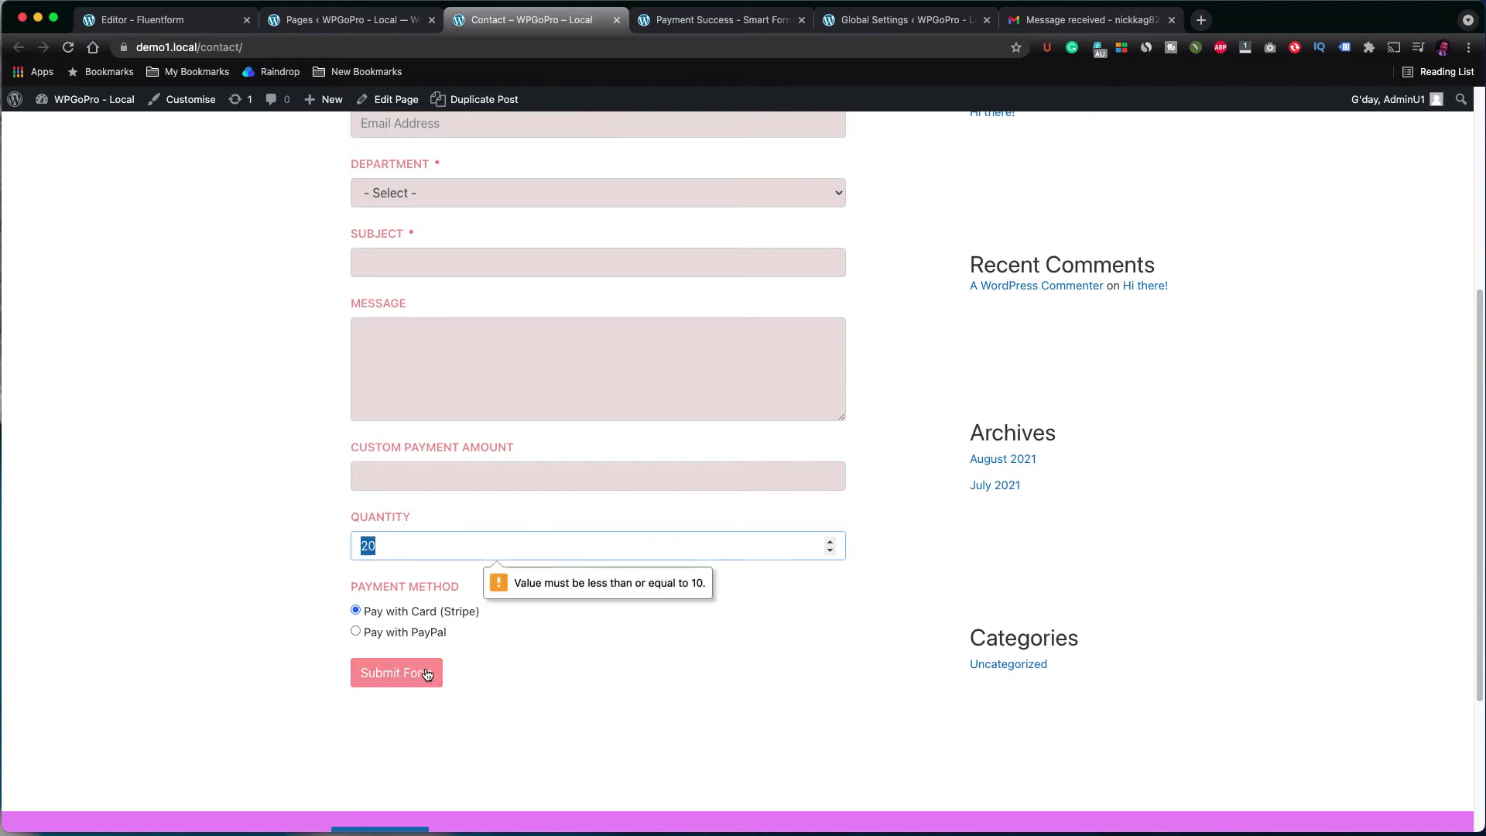
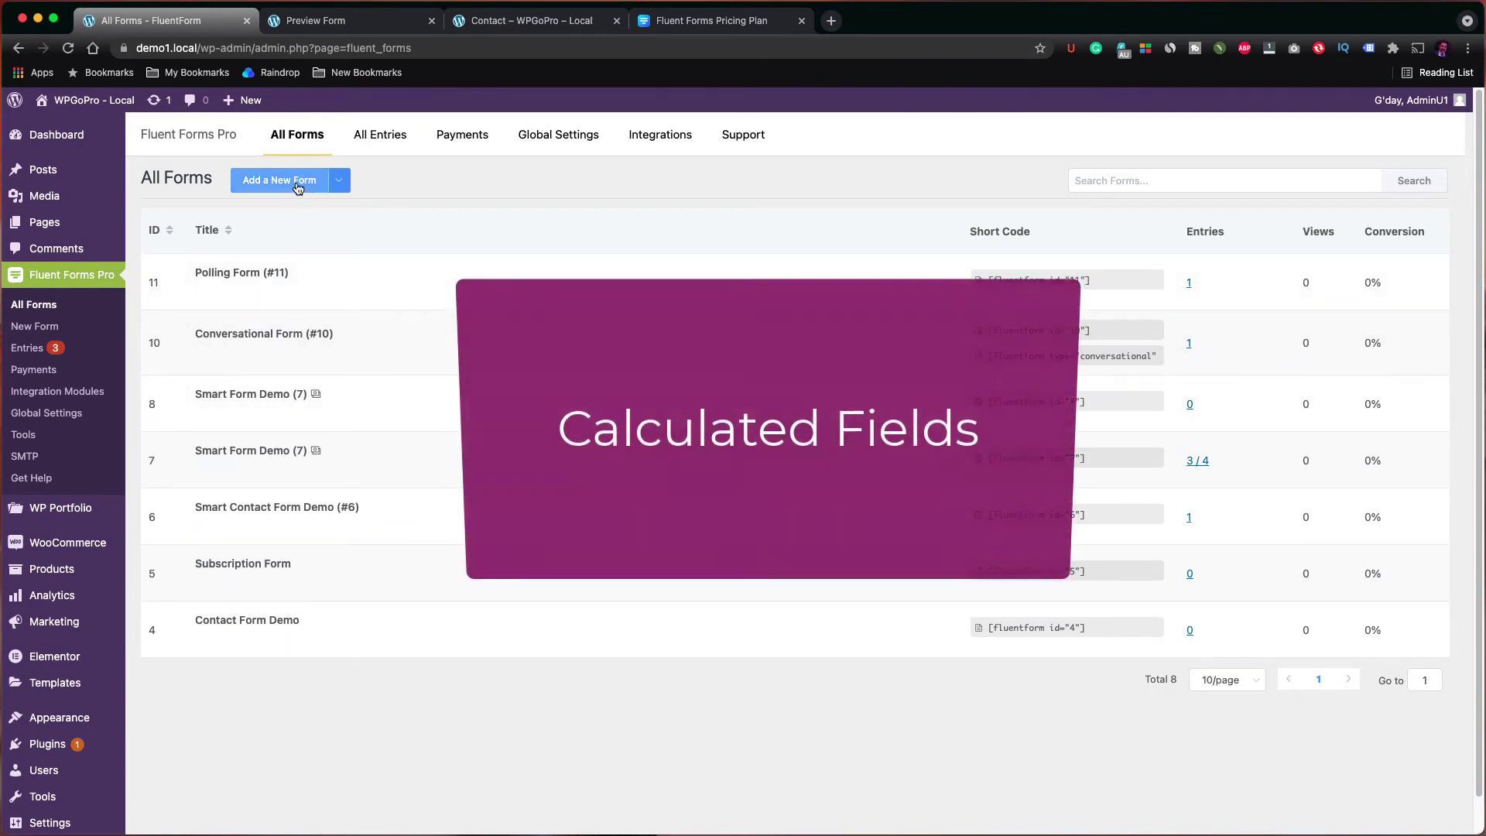
# Create a new form from the Blank Form template
pyautogui.click(296, 181)
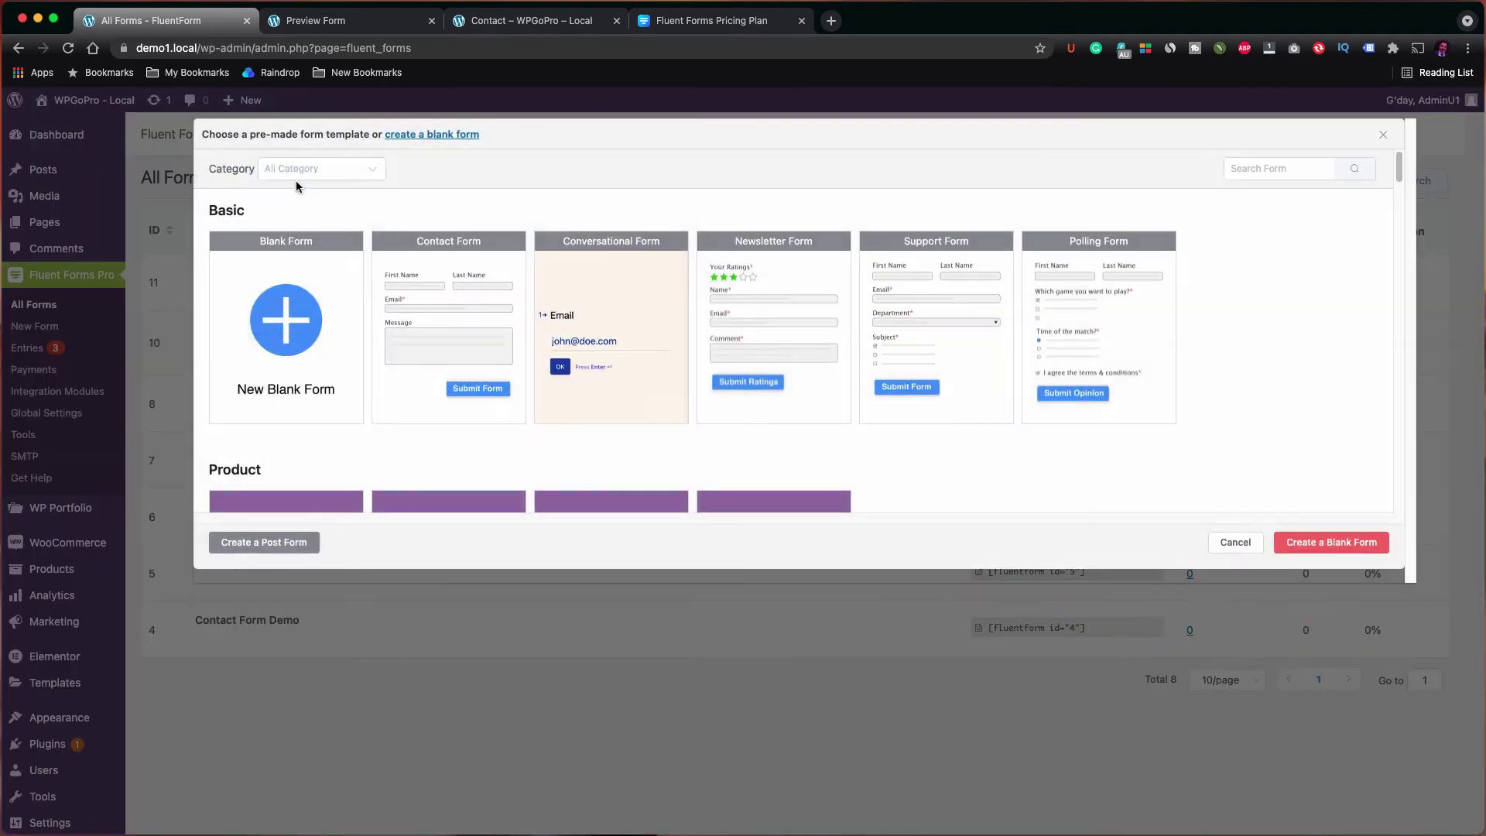
pyautogui.moveTo(292, 272)
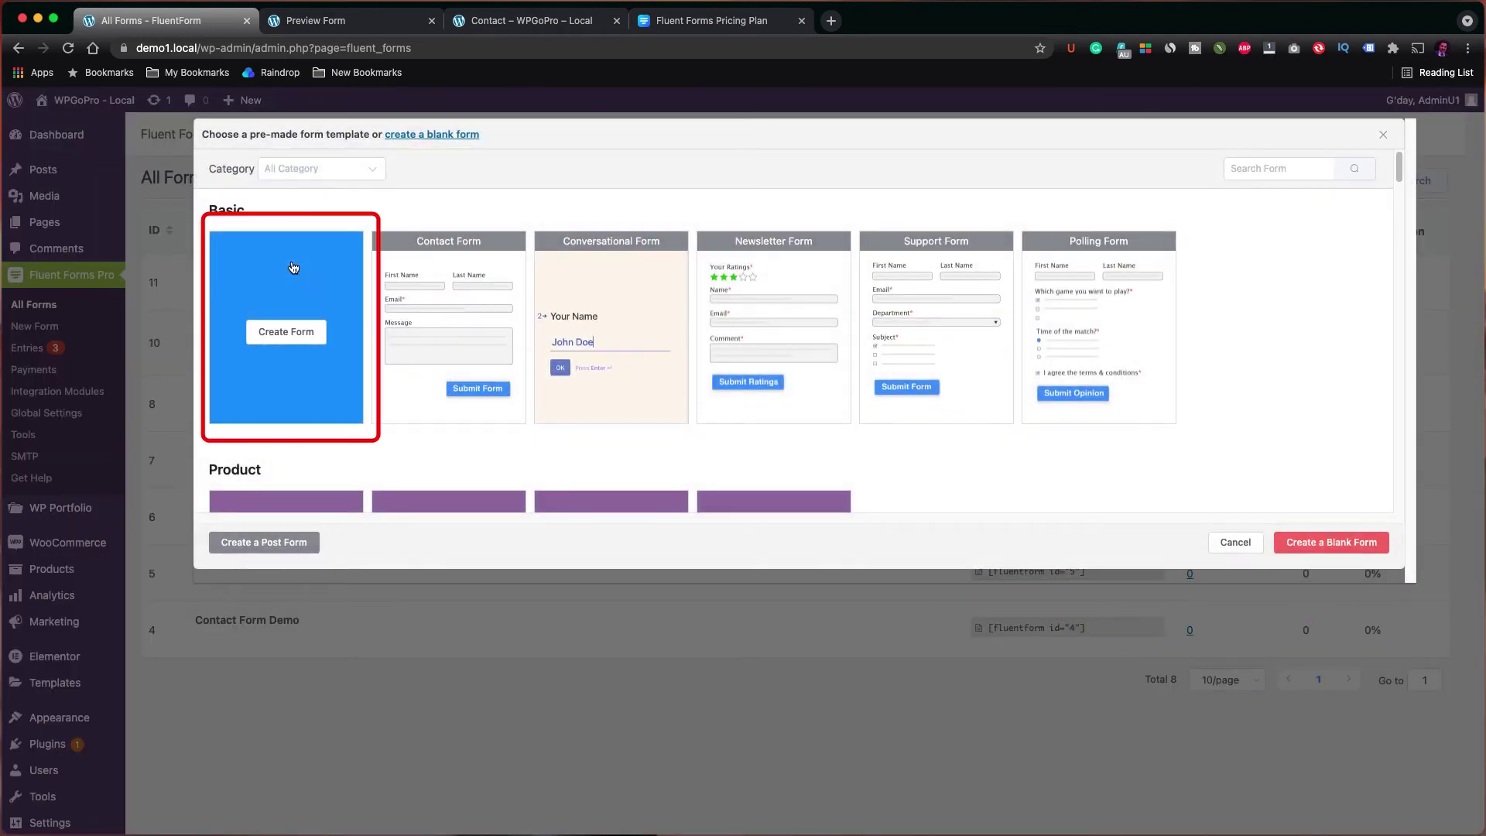
pyautogui.click(289, 330)
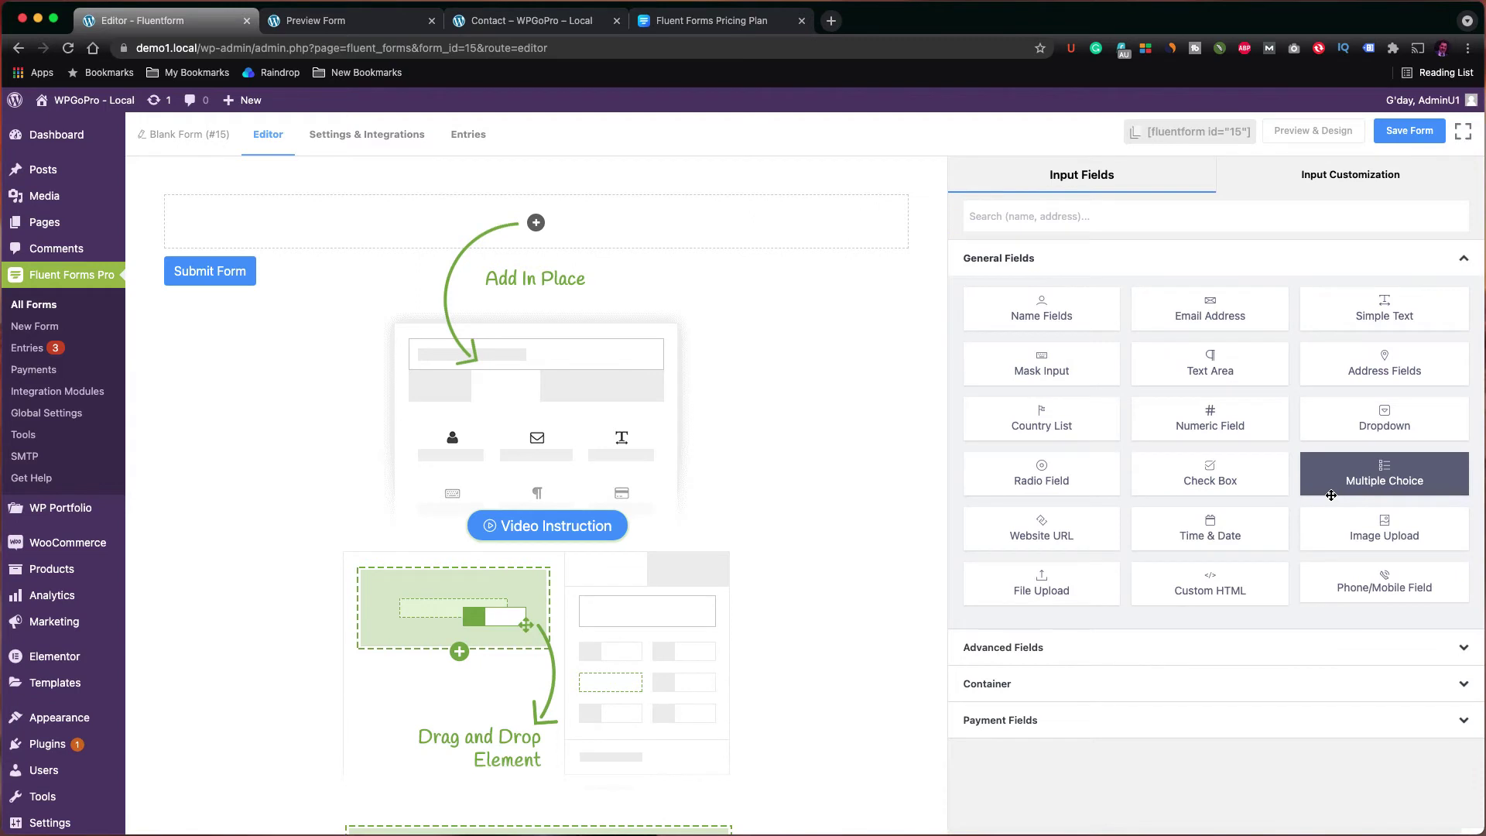
# Add a numeric field, relabel it Numeric A, and save the form
pyautogui.moveTo(1208, 421); pyautogui.dragTo(477, 221)
pyautogui.click(530, 289)
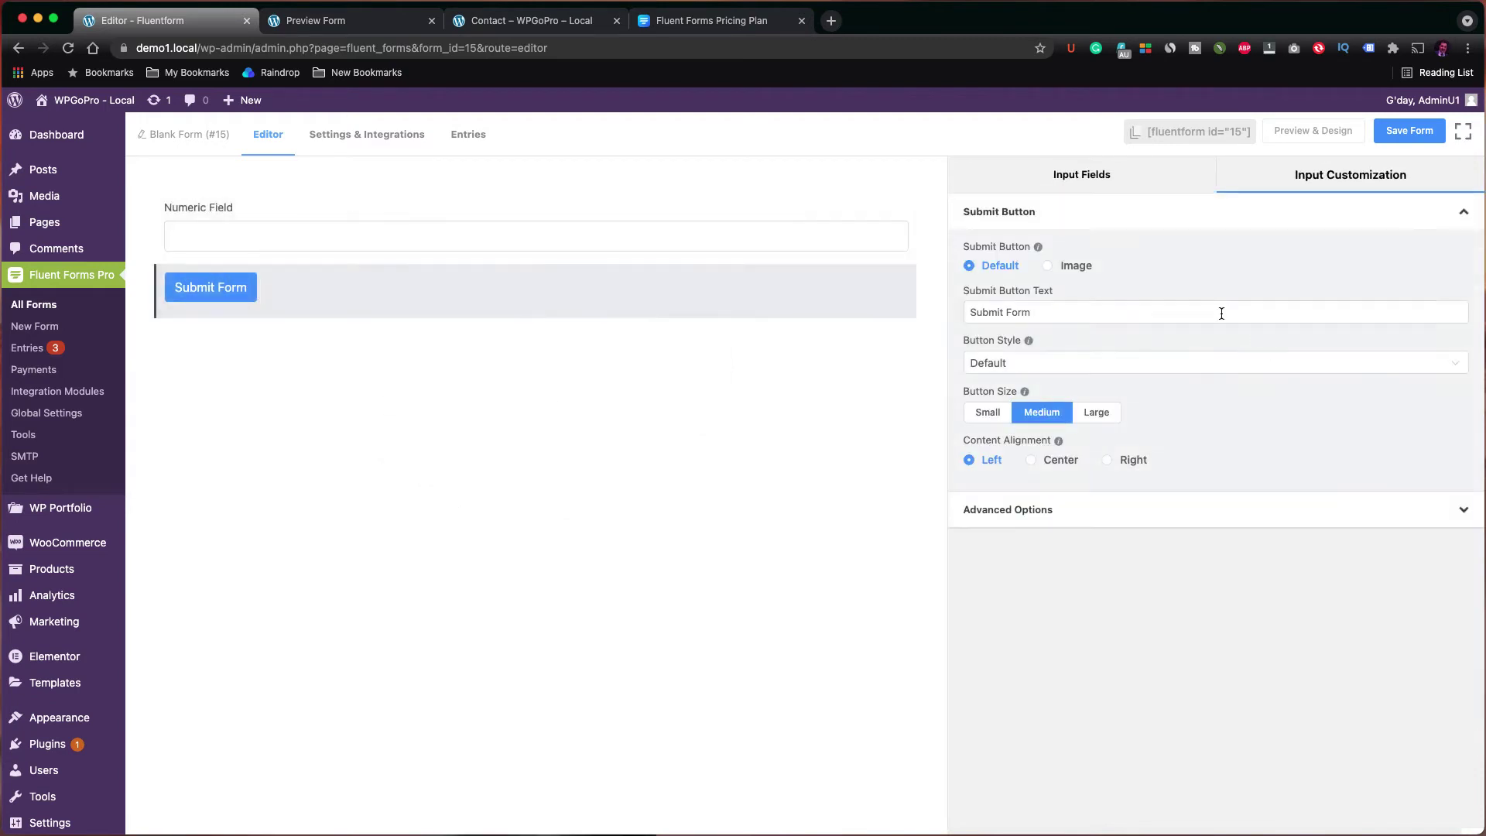
pyautogui.click(520, 234)
pyautogui.click(1058, 268)
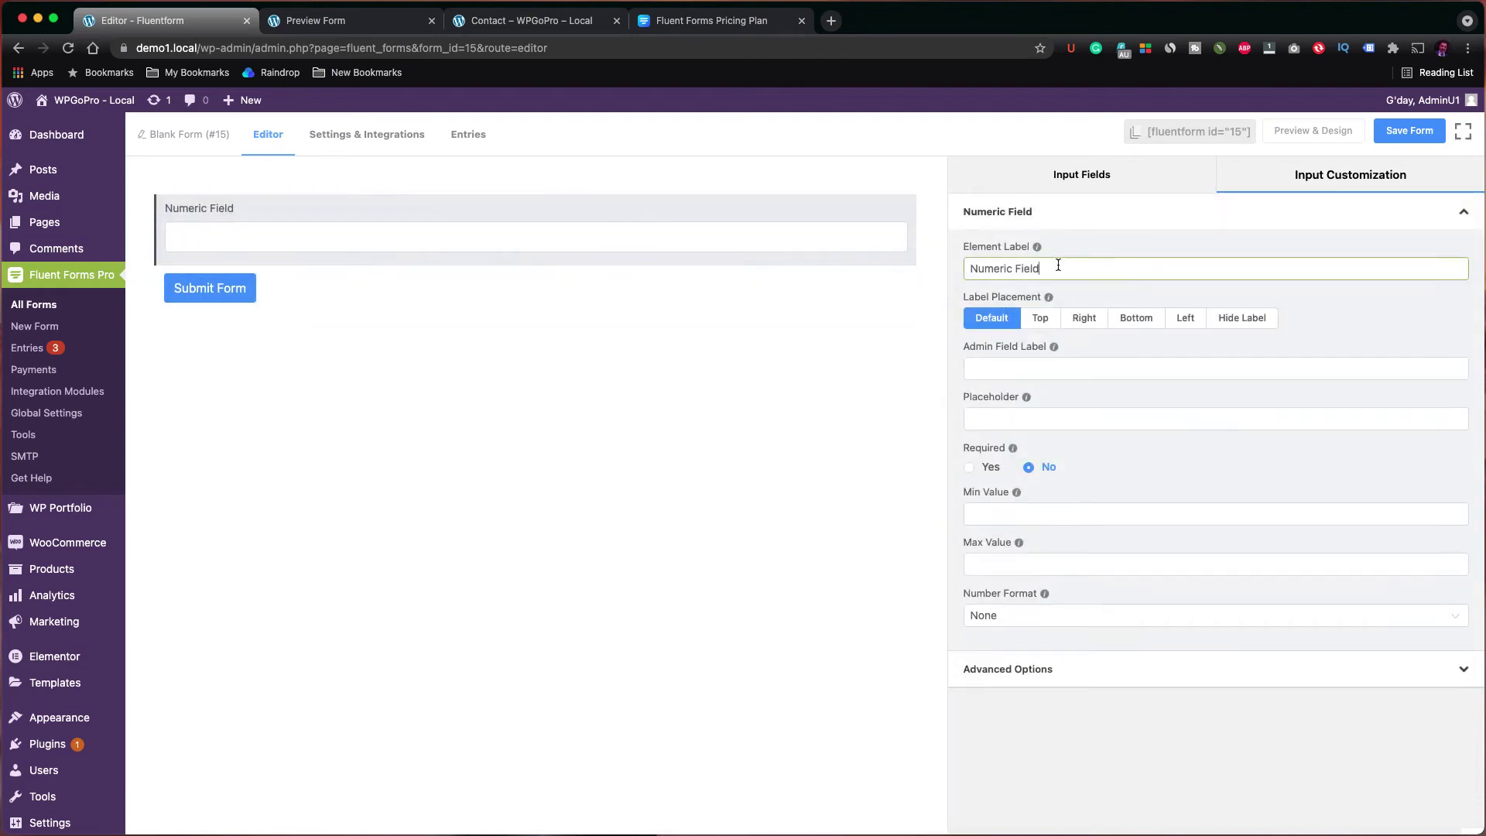
pyautogui.doubleClick(1063, 267)
pyautogui.write('A')
pyautogui.click(1409, 130)
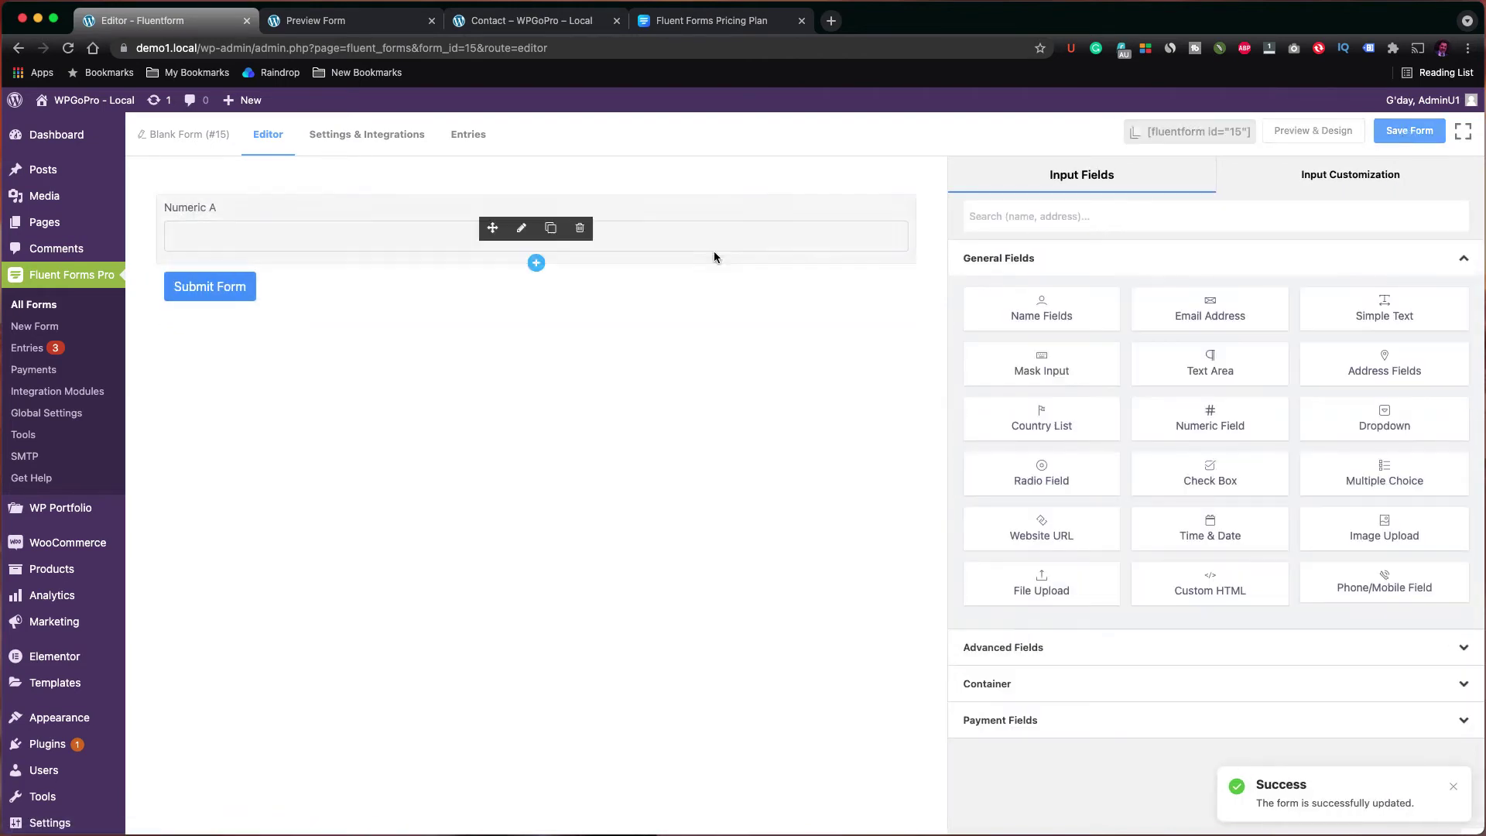
# Duplicate the field twice, labelling the copies Numeric B and Total
pyautogui.click(550, 228)
pyautogui.click(536, 310)
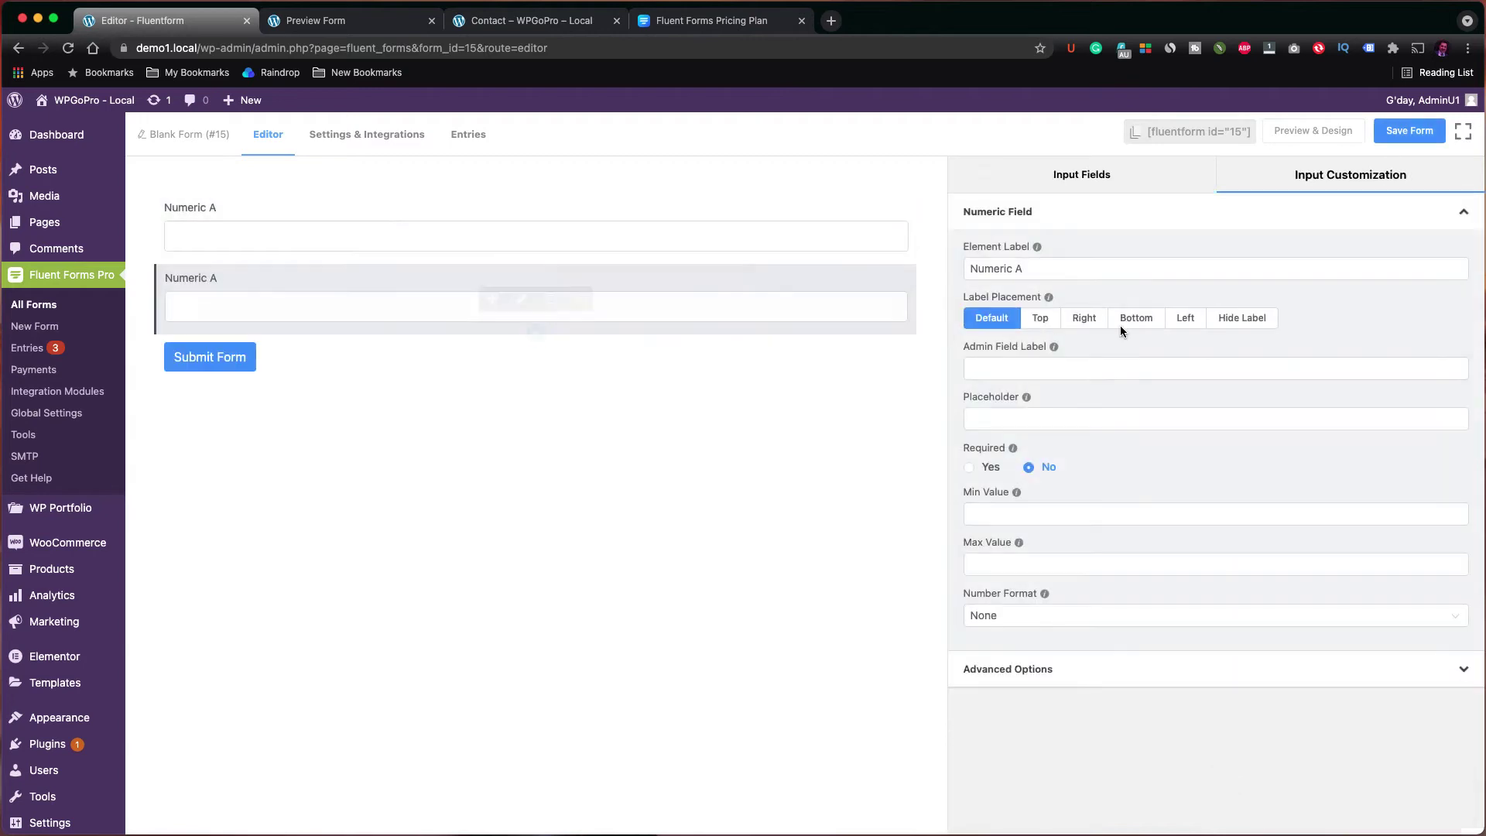
pyautogui.click(1409, 130)
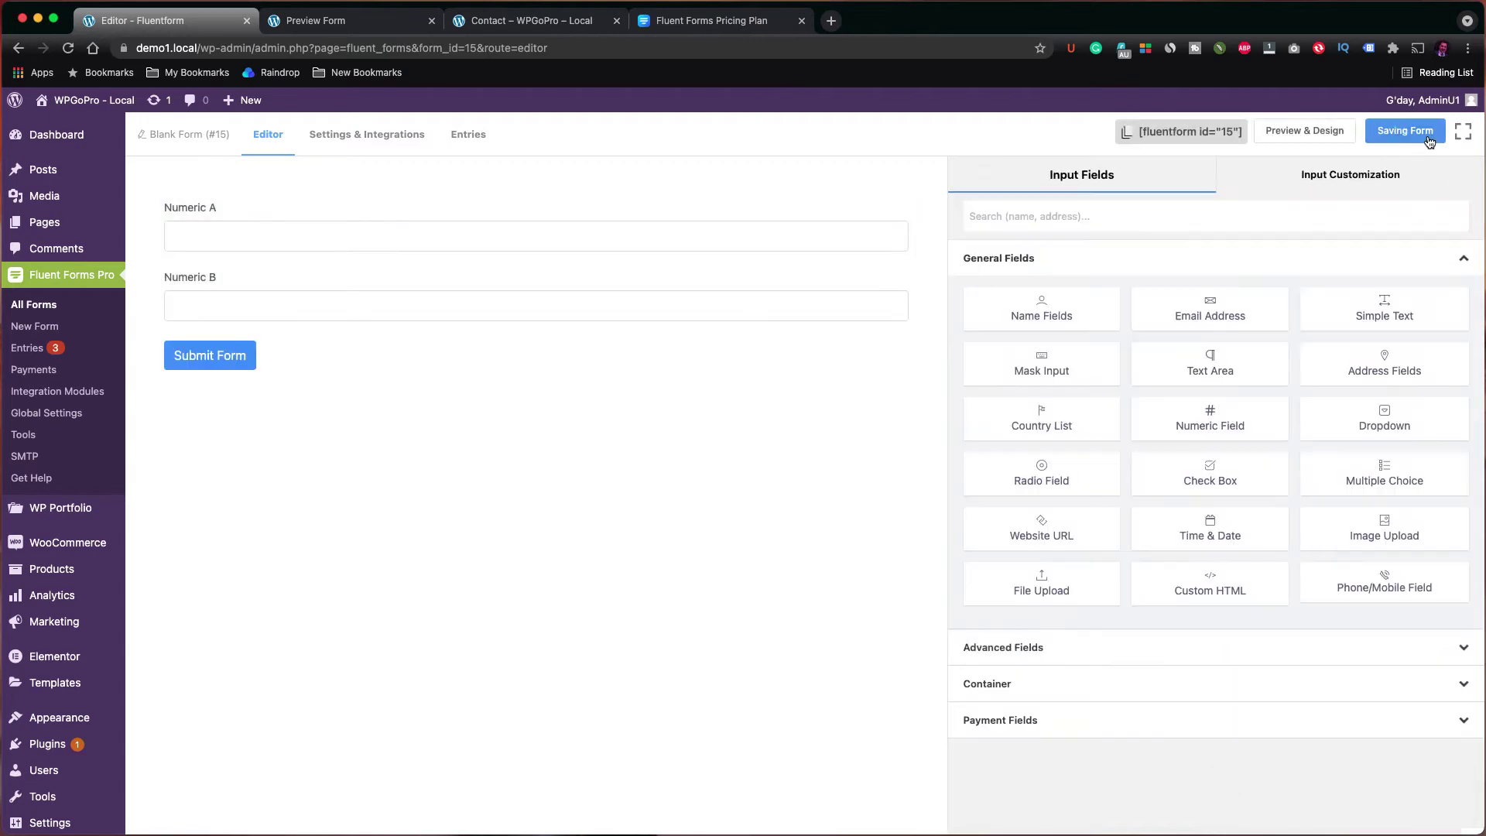
pyautogui.moveTo(796, 301)
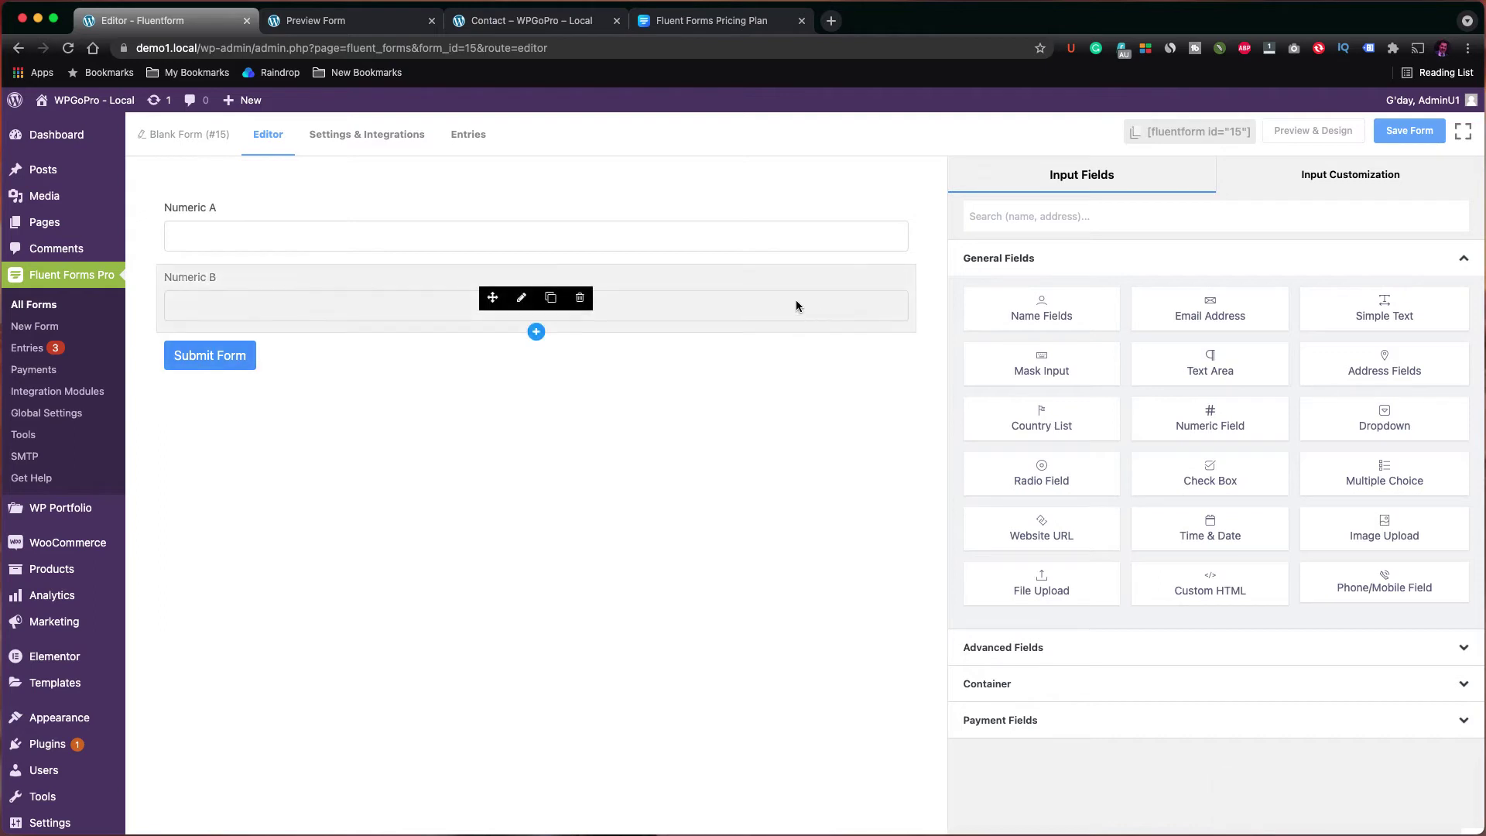
pyautogui.click(552, 300)
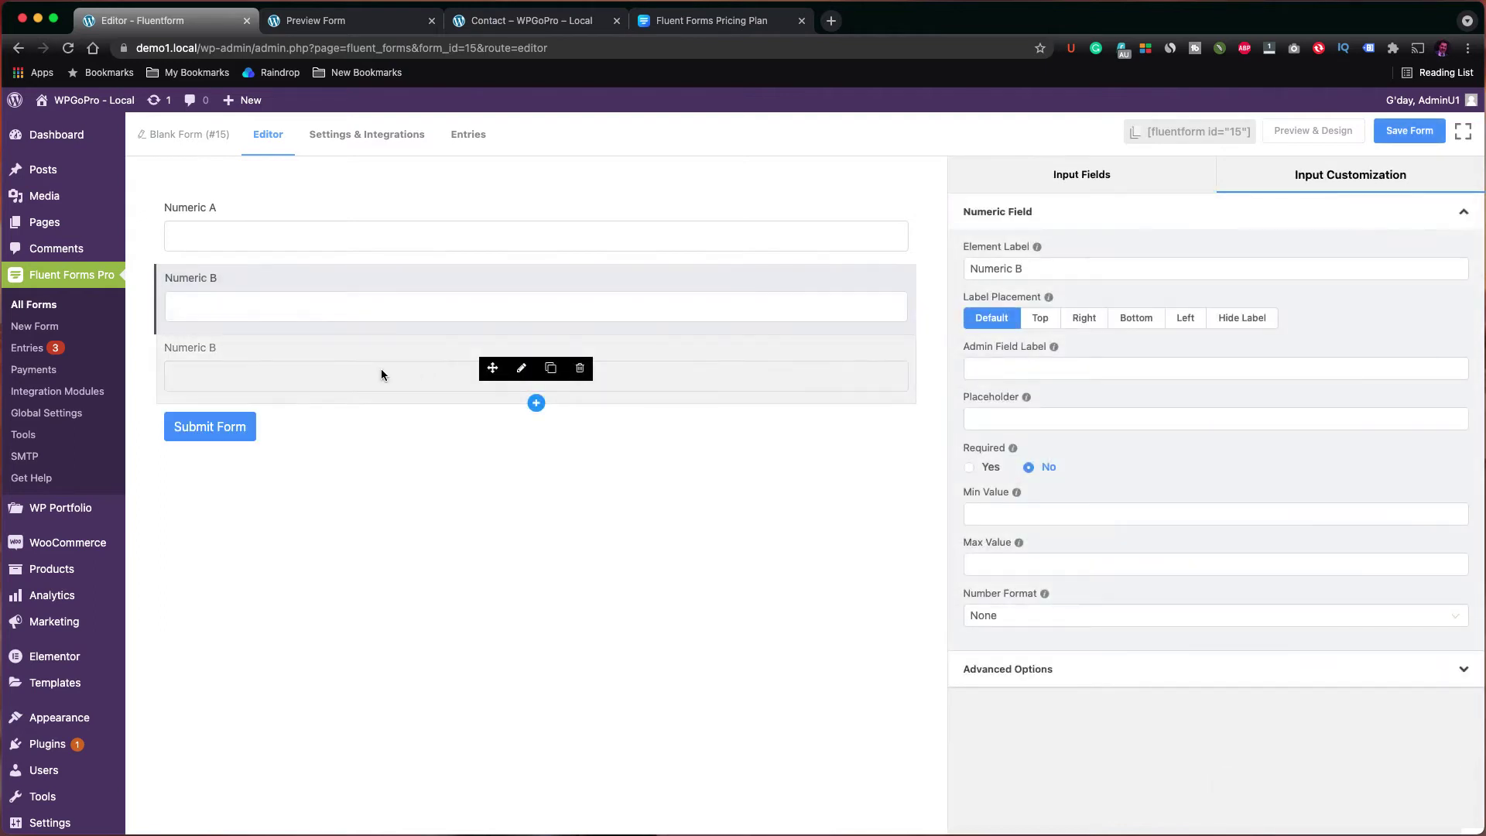
pyautogui.click(519, 370)
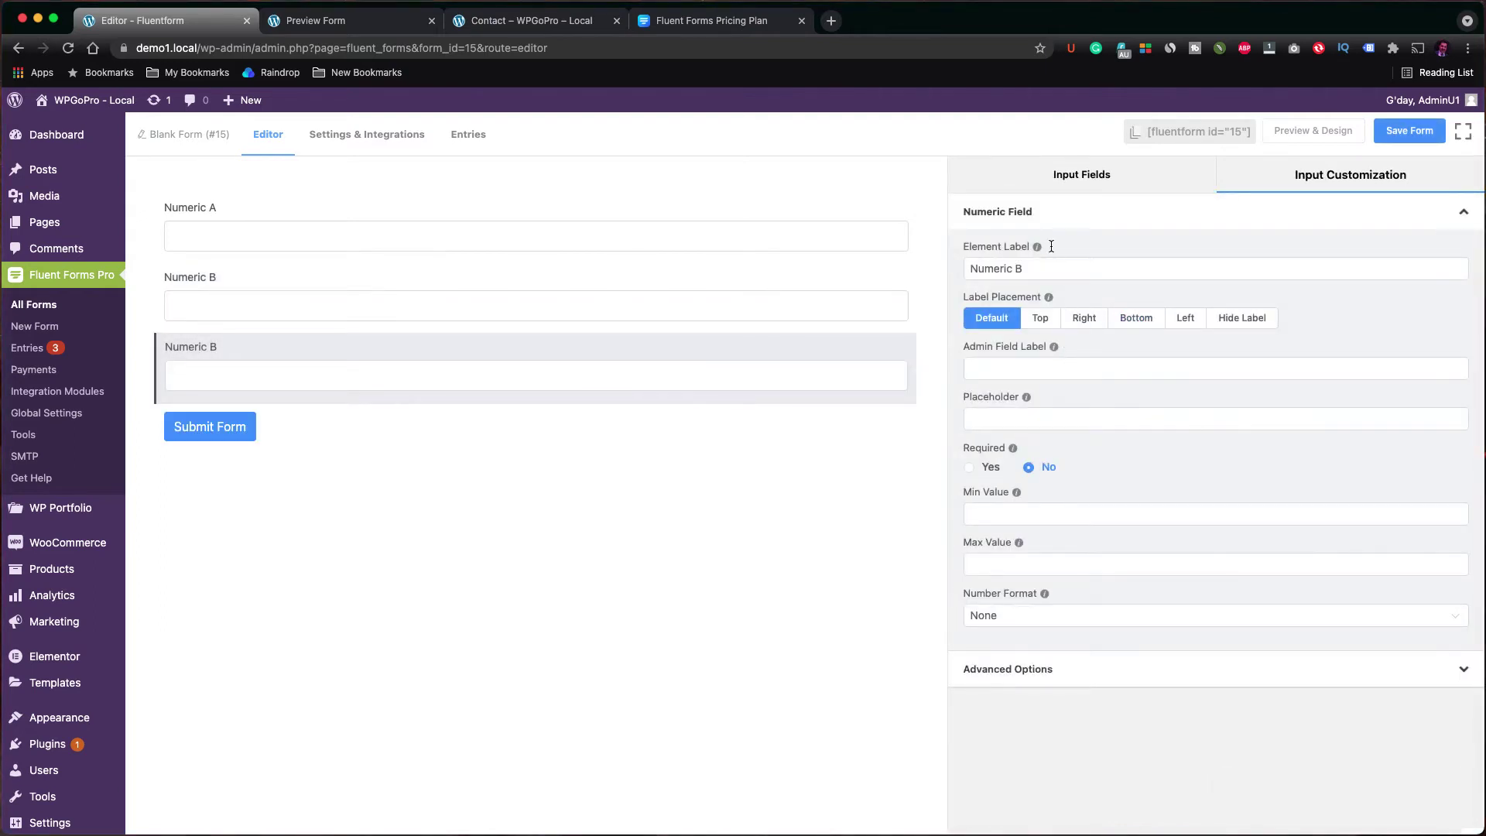
pyautogui.tripleClick(999, 268)
pyautogui.write('Total')
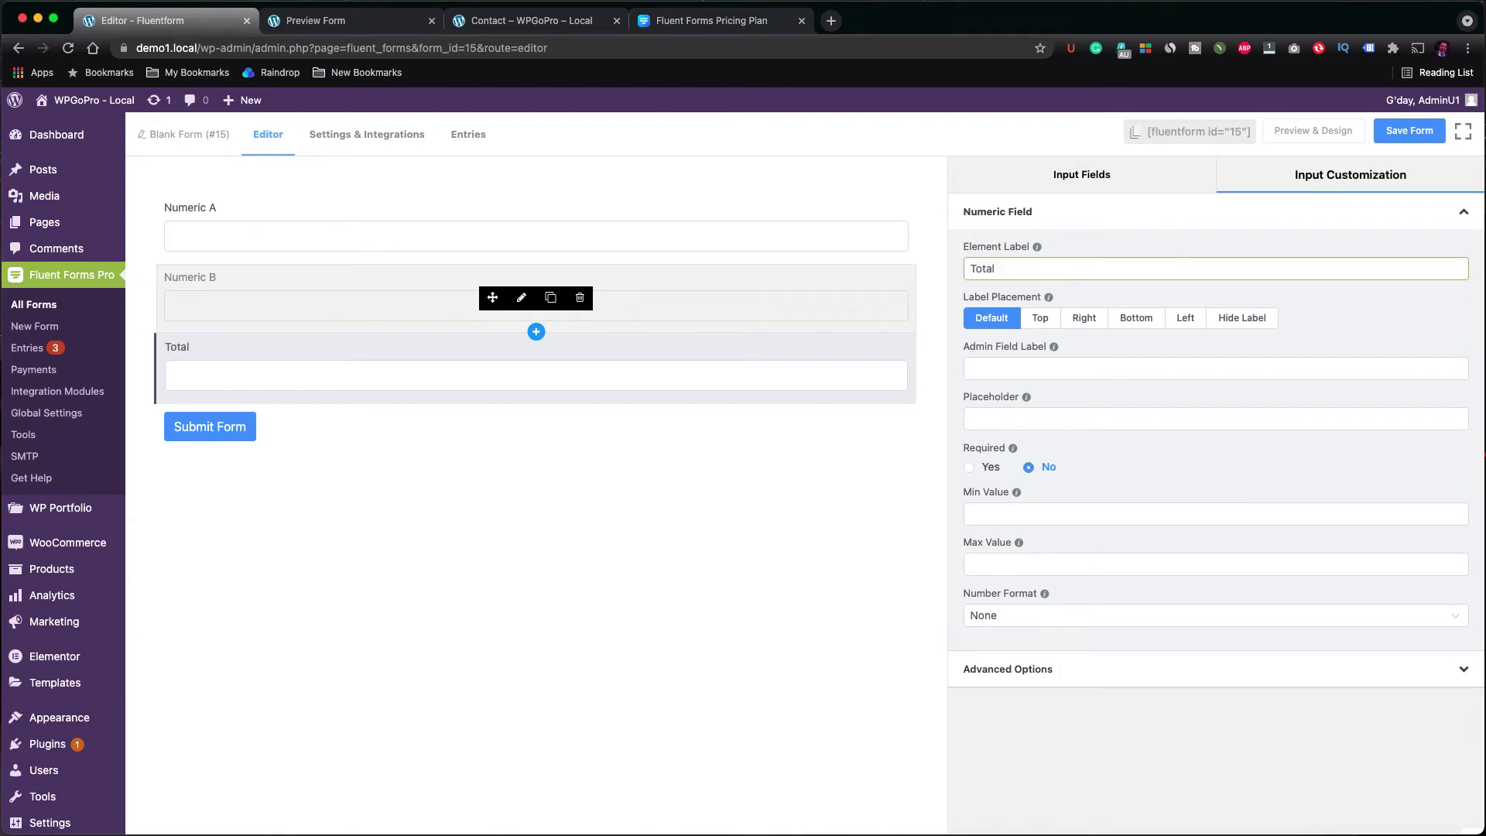
pyautogui.click(974, 670)
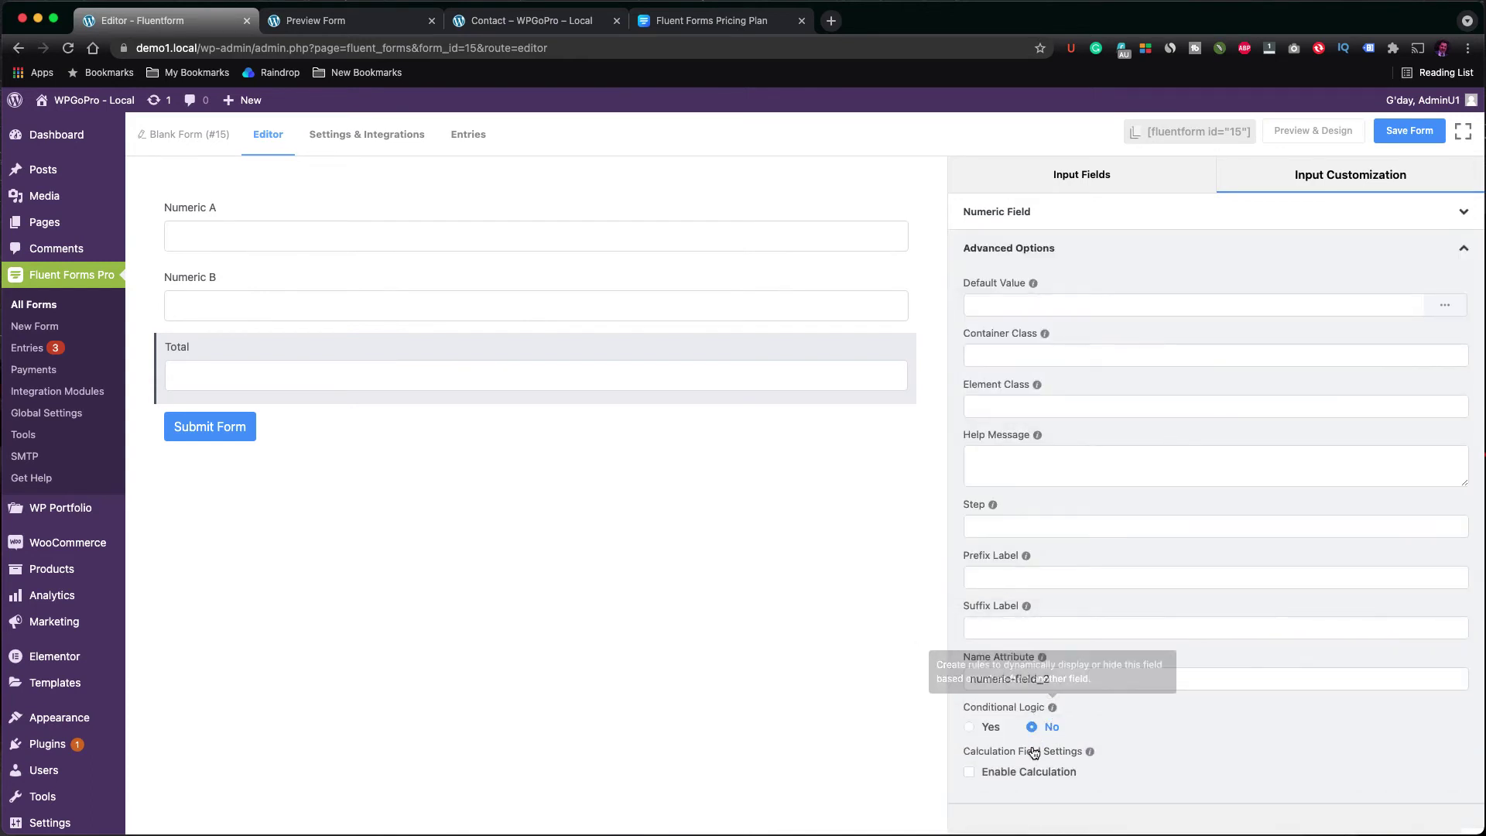
# Enable calculation on Total with formula {input.numeric-field}+{input.numeric-field_1} and save the form
pyautogui.click(970, 772)
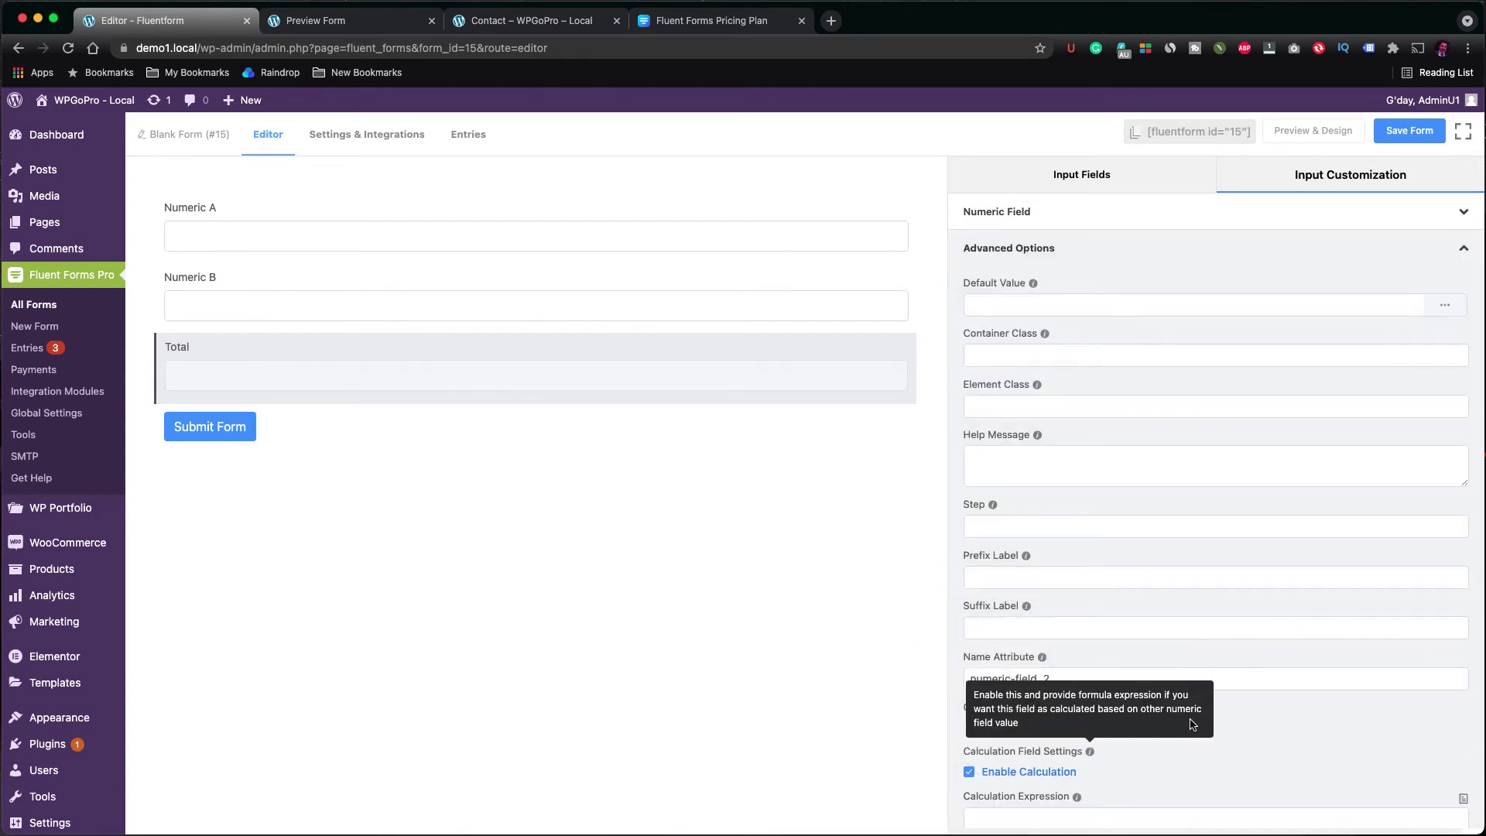
pyautogui.click(1136, 818)
pyautogui.scroll(-3, 1231, 731)
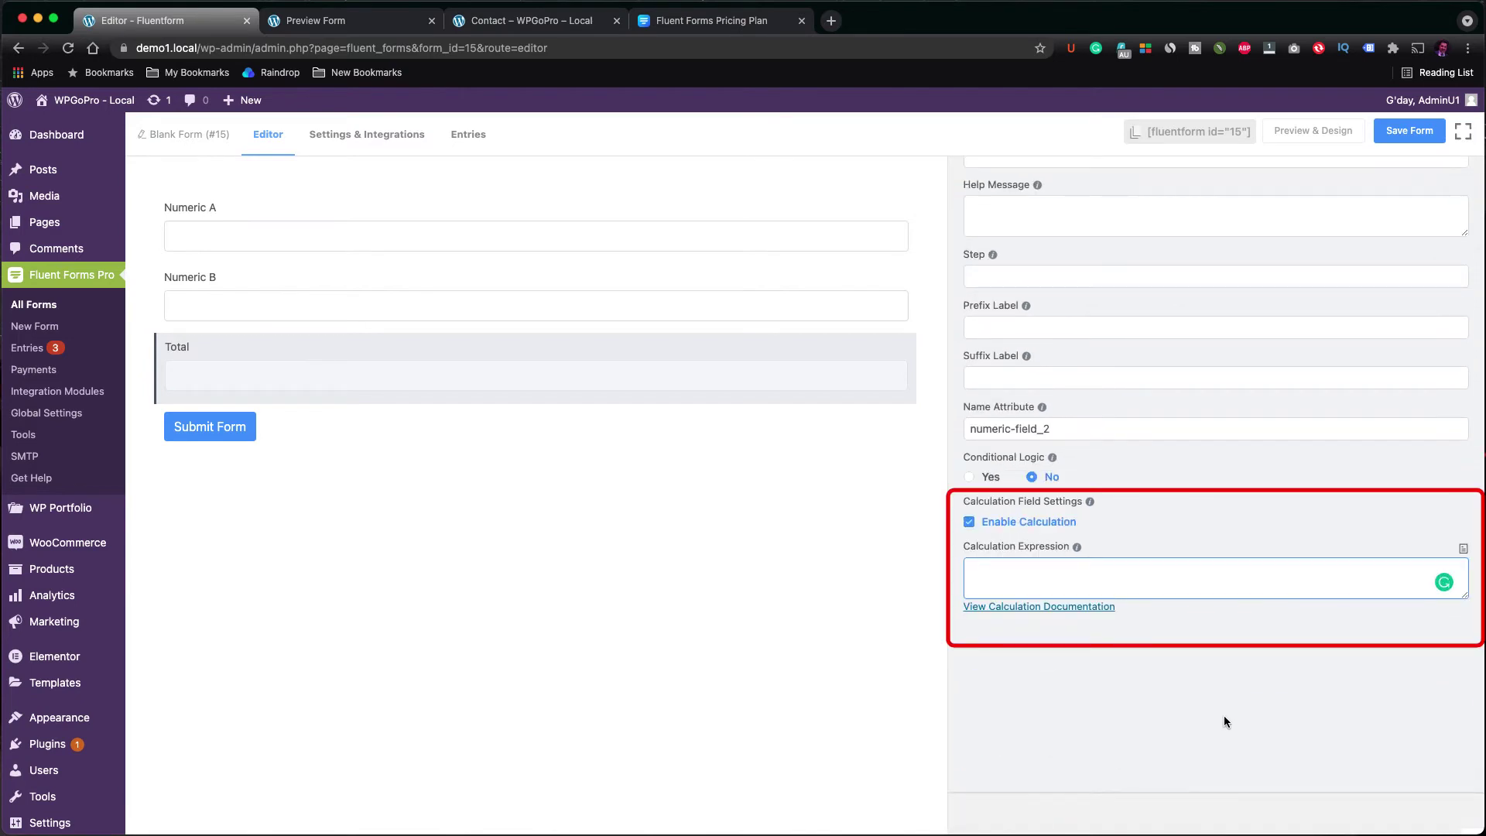
pyautogui.click(1464, 550)
pyautogui.click(1429, 574)
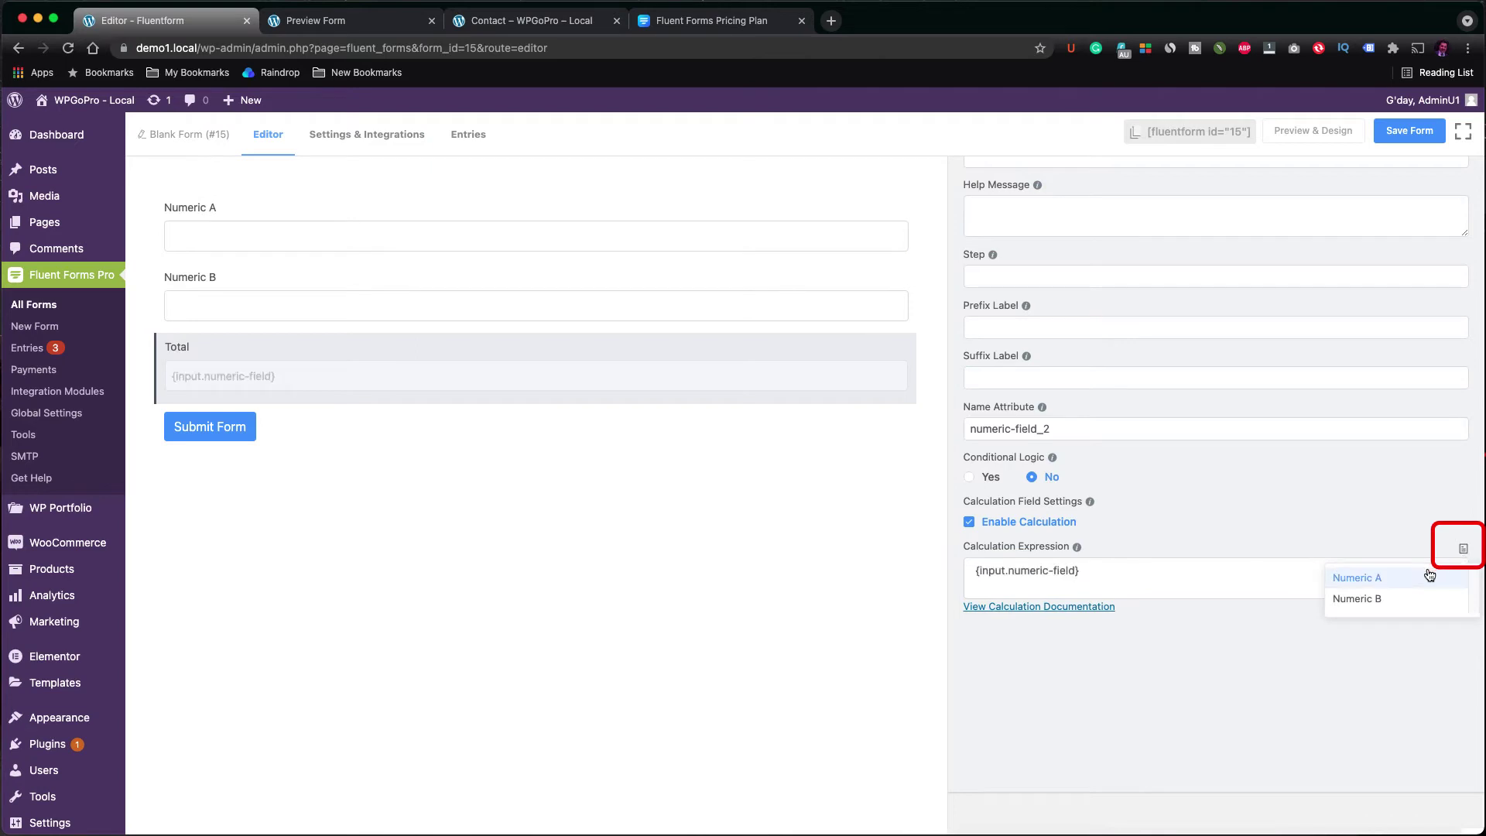
pyautogui.click(1208, 581)
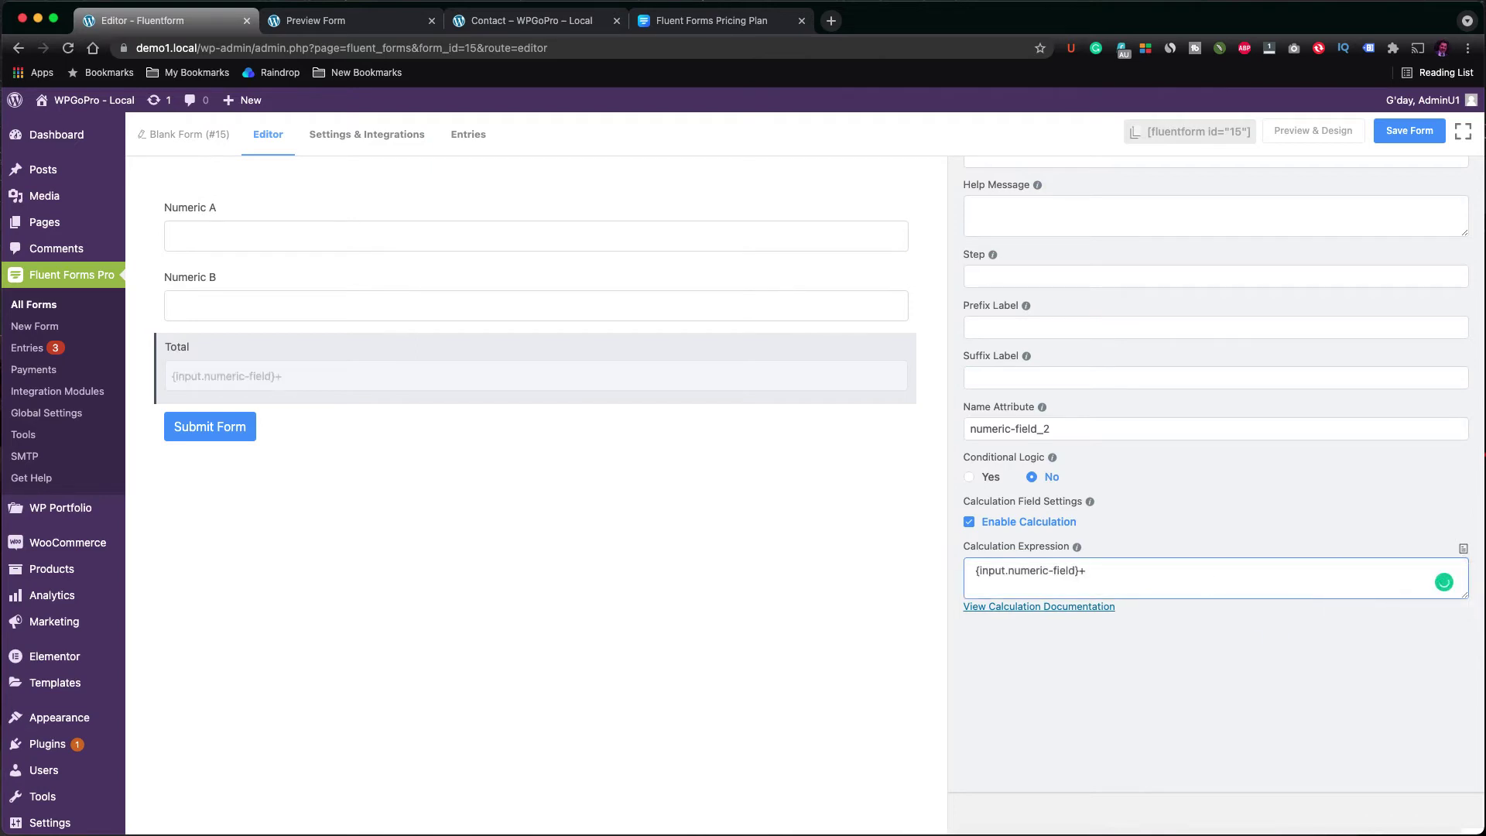
pyautogui.click(1464, 551)
pyautogui.click(1420, 601)
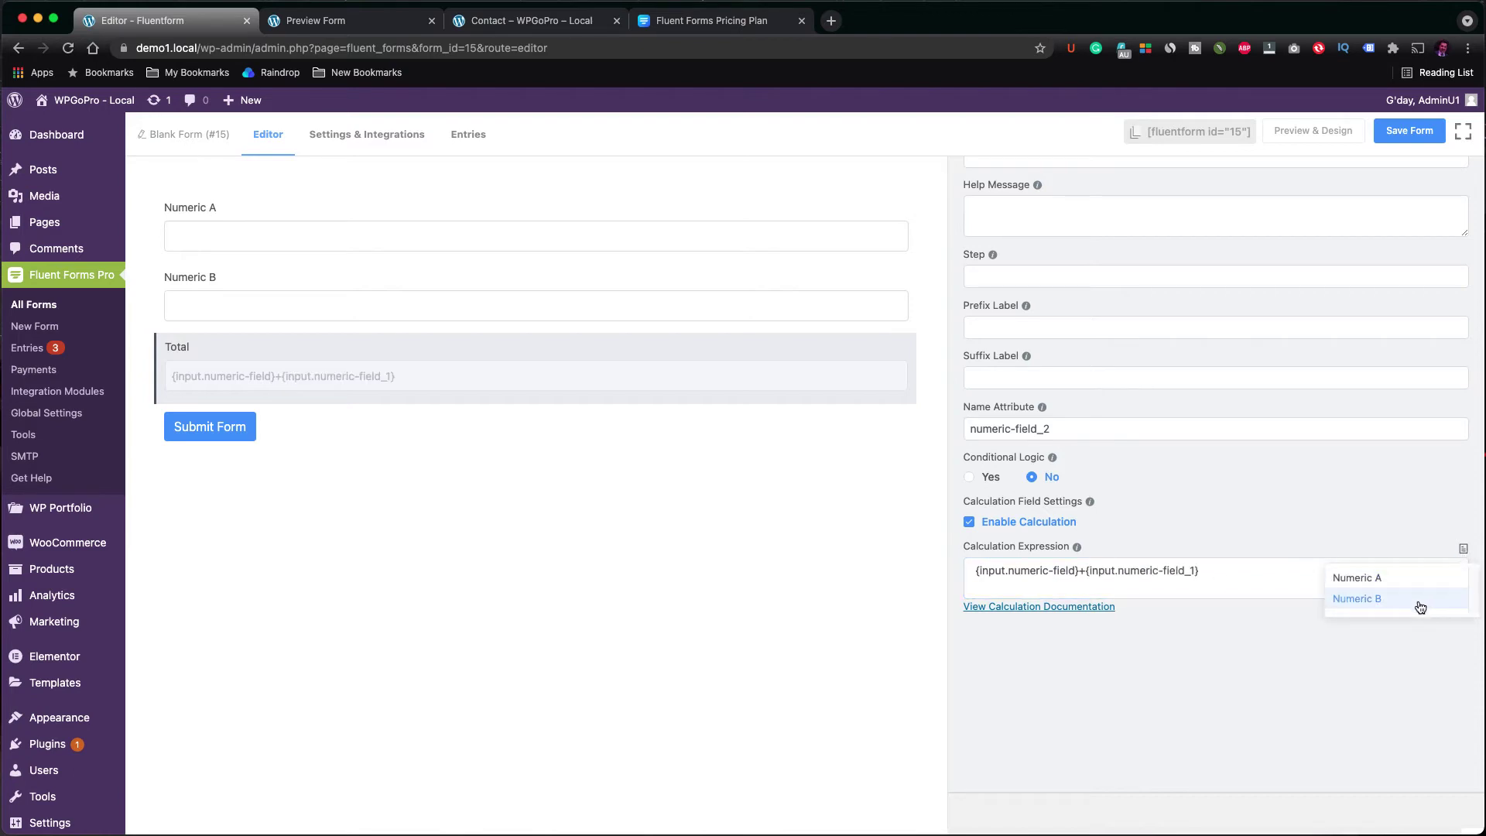
pyautogui.click(1402, 146)
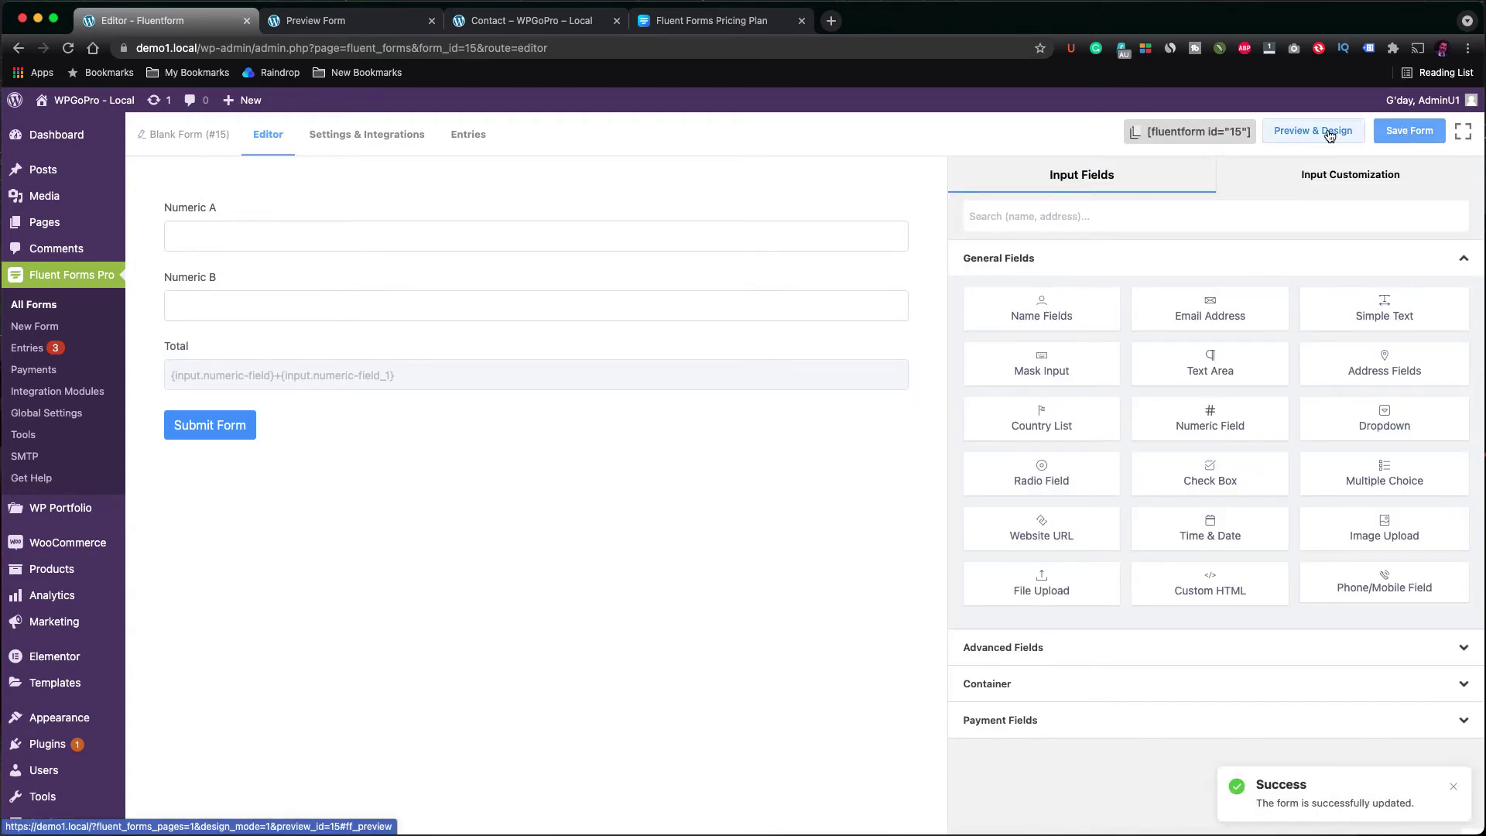
# Preview the form, enter 5 and 4, and submit the entry totalling 9
pyautogui.click(1328, 136)
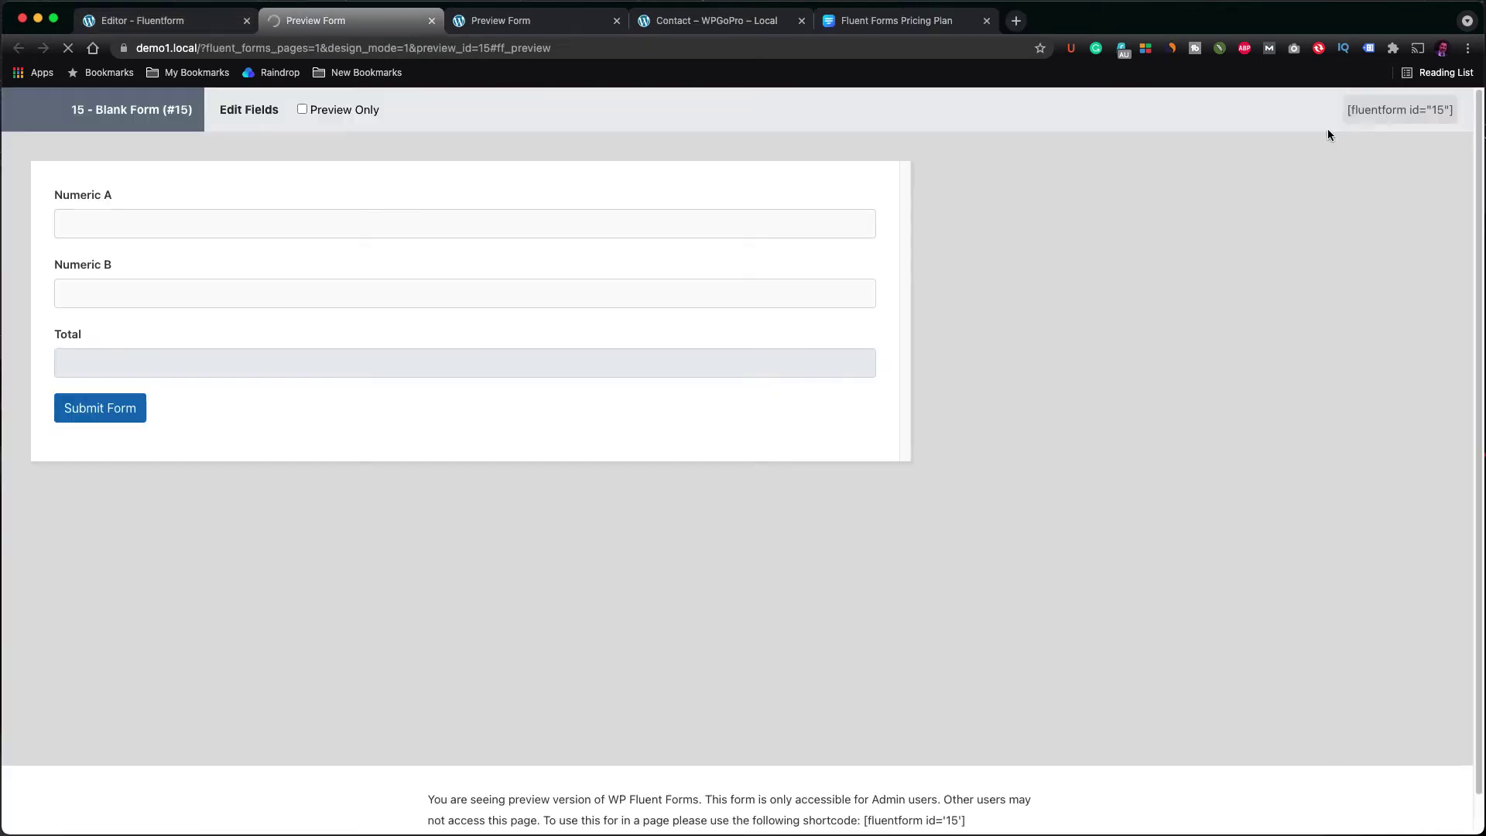
pyautogui.click(538, 223)
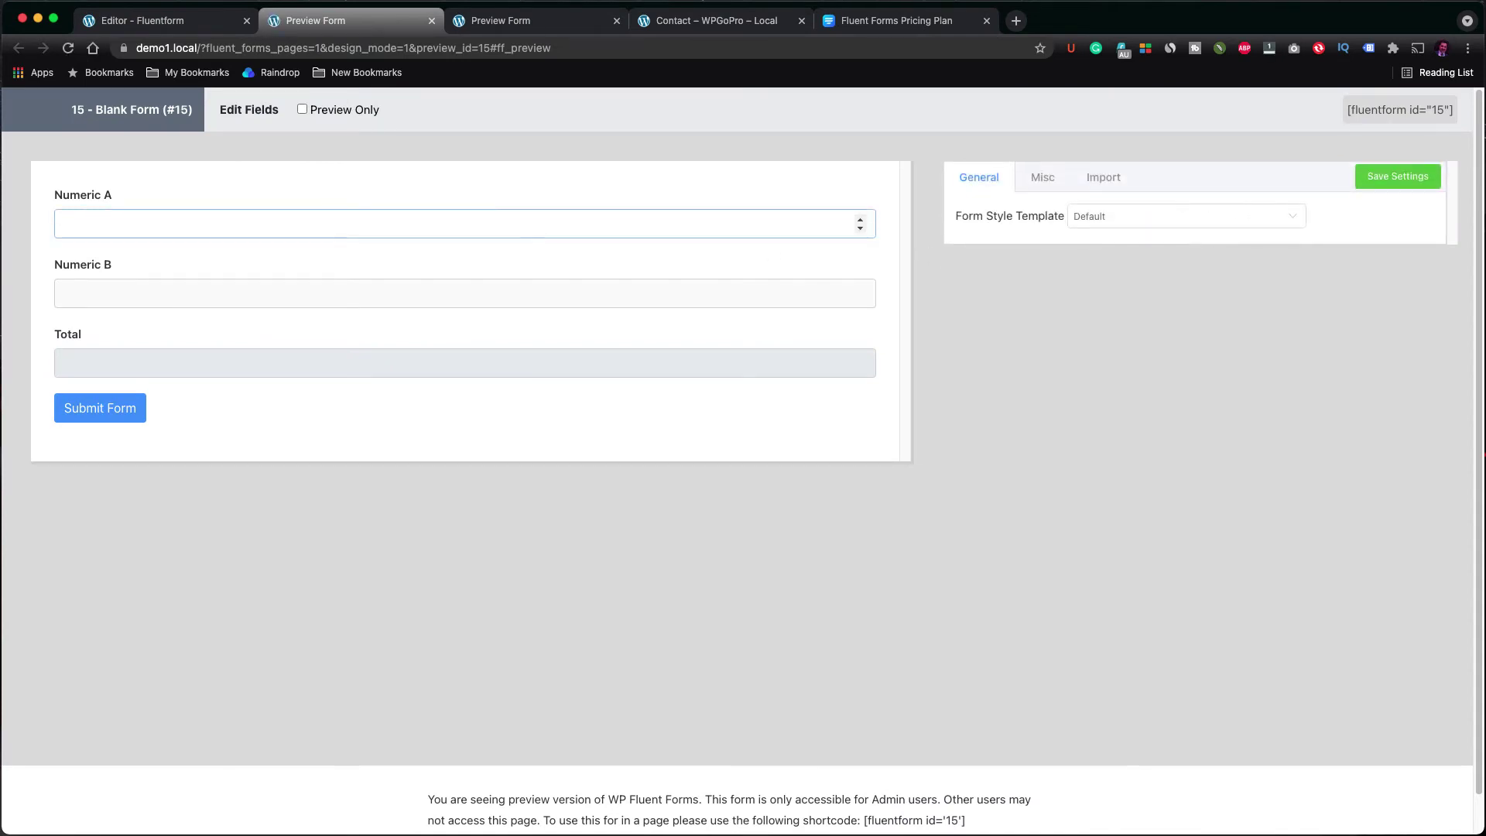
pyautogui.click(435, 290)
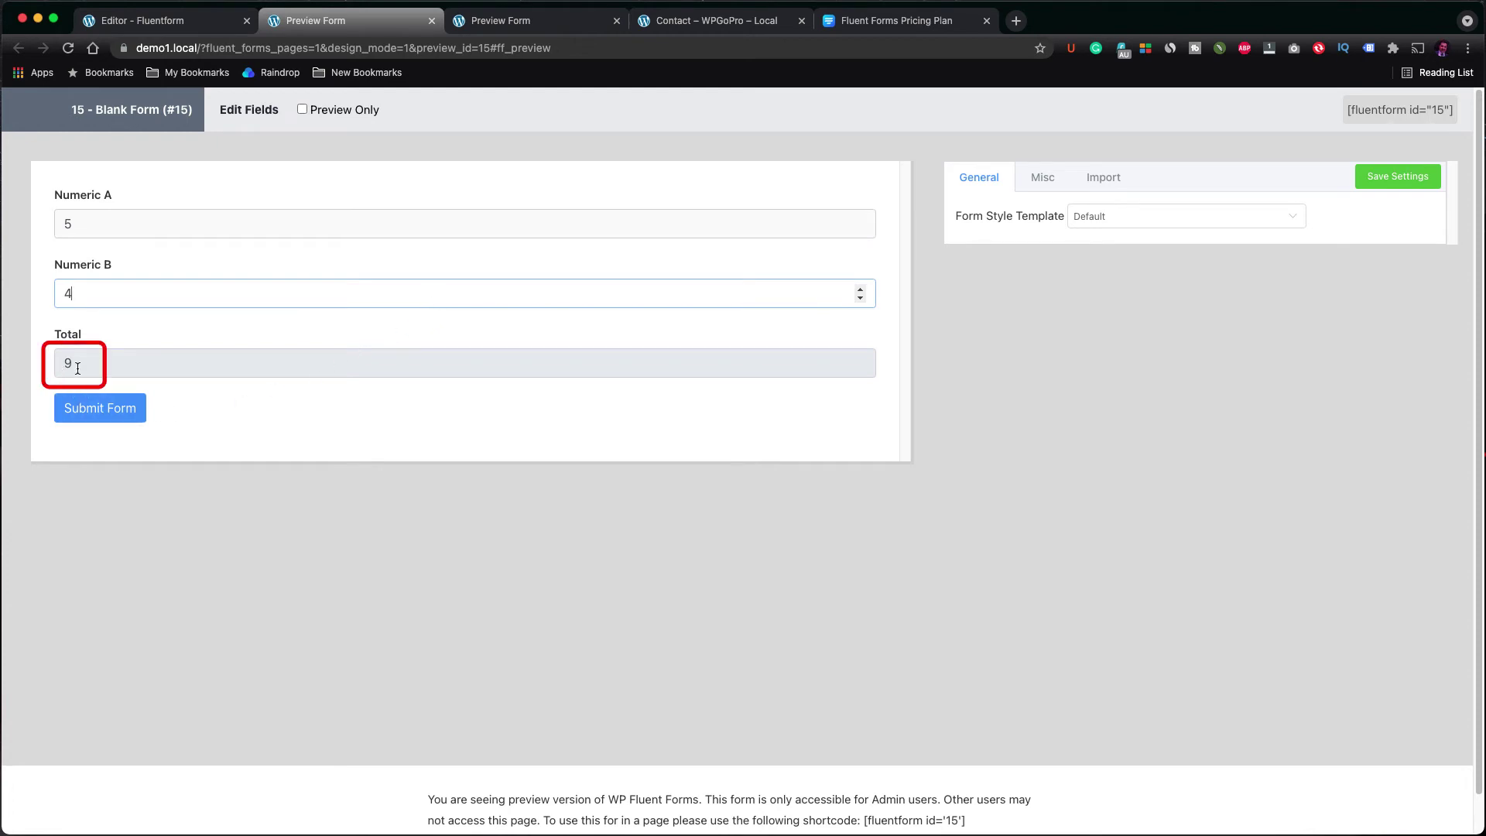
pyautogui.moveTo(81, 364); pyautogui.dragTo(50, 370)
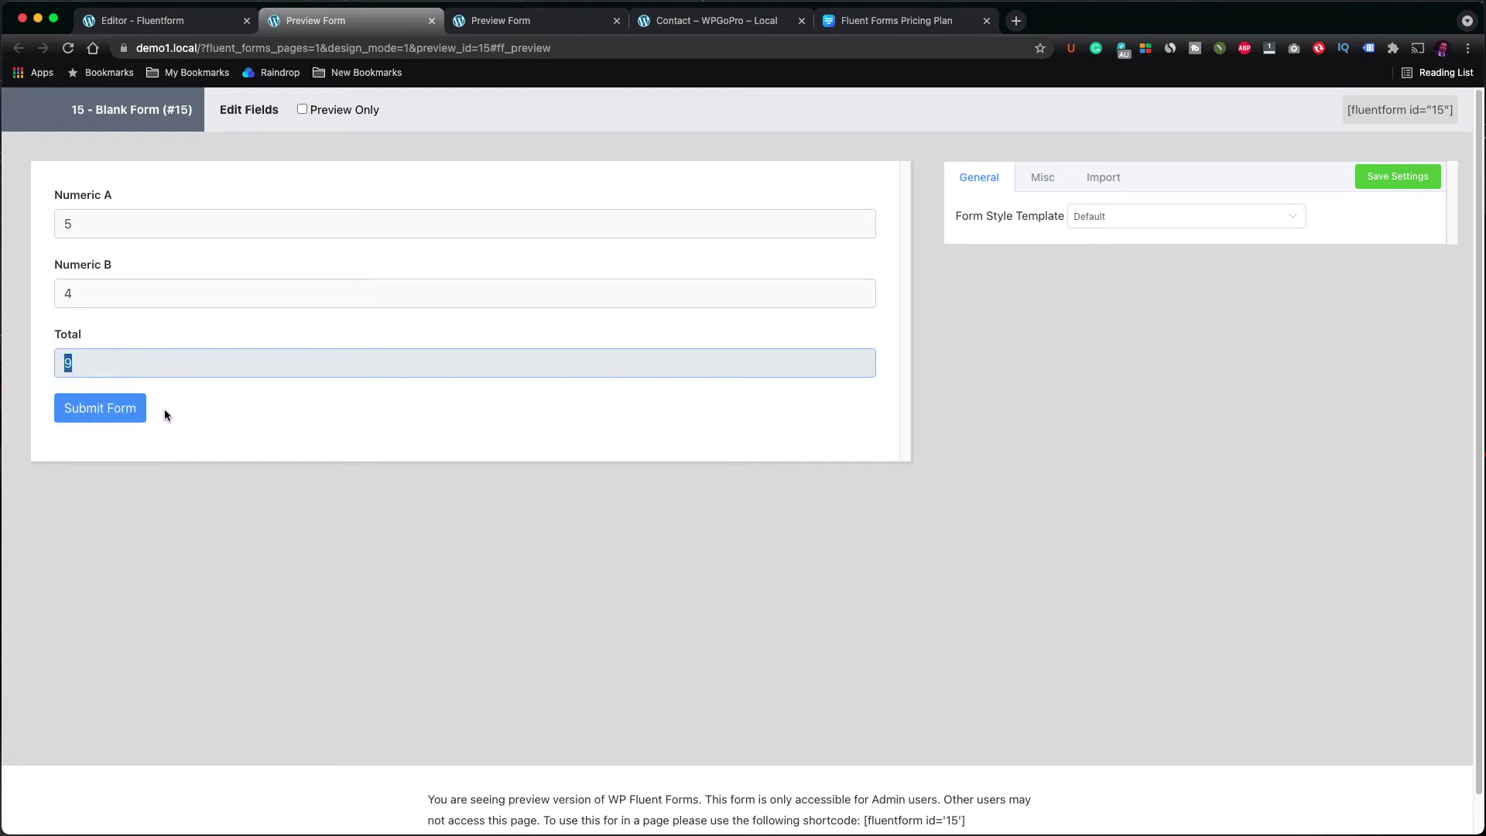
pyautogui.click(141, 415)
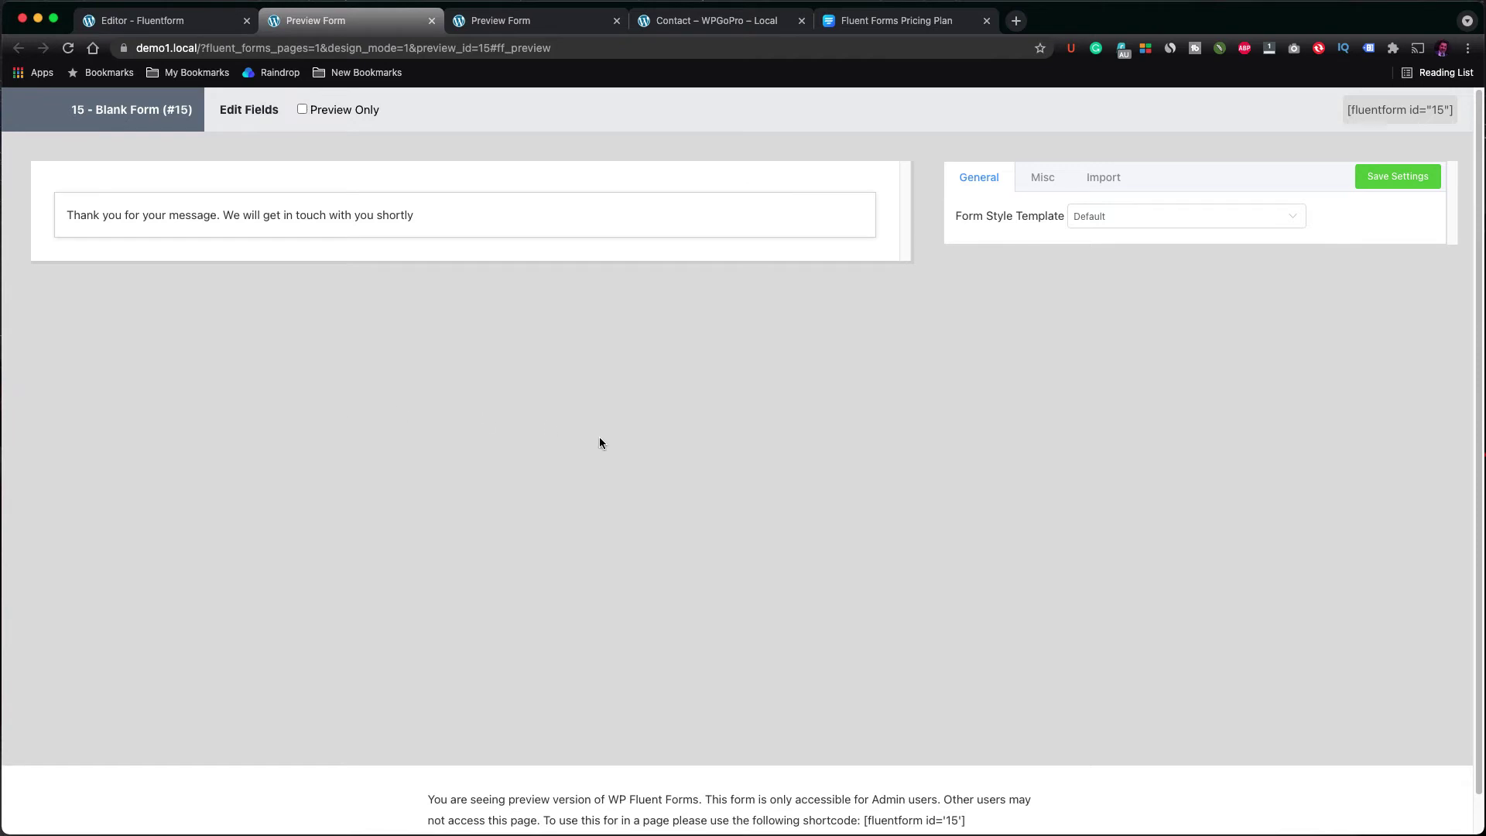
# View the details of submission #10 in the form's entries
pyautogui.press('super+1')
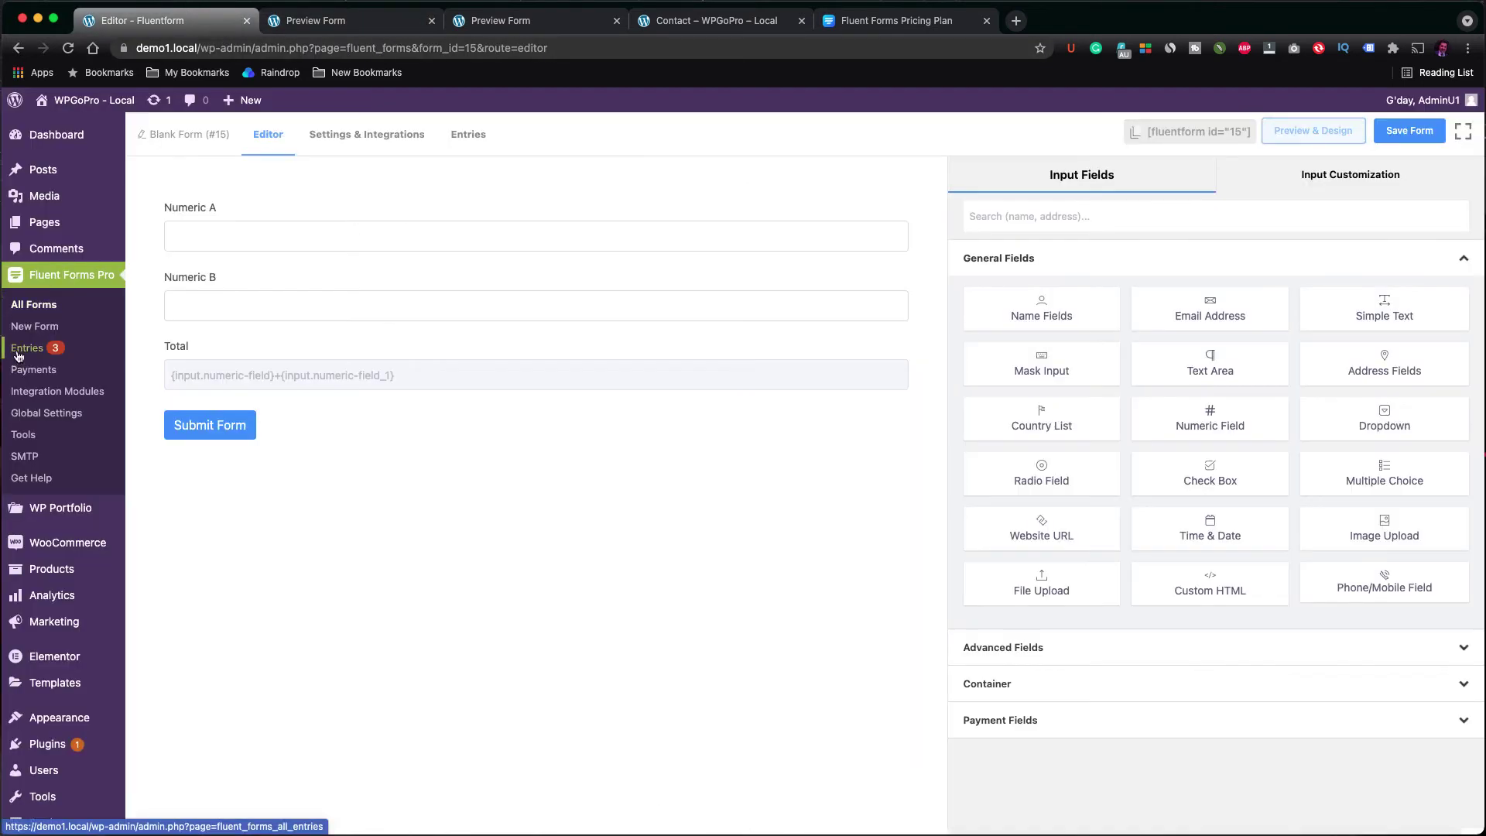
pyautogui.click(21, 350)
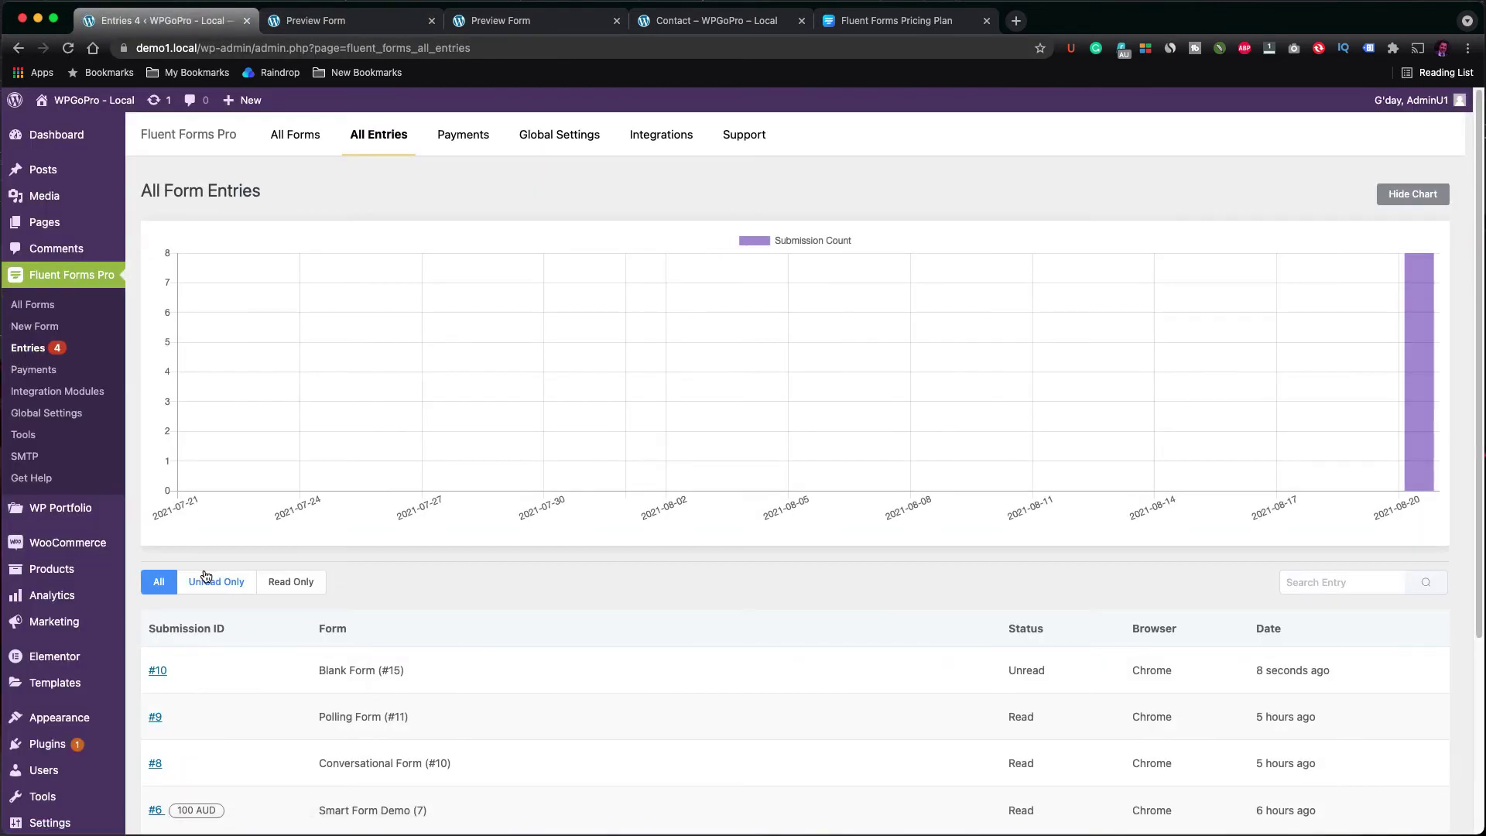
pyautogui.click(158, 670)
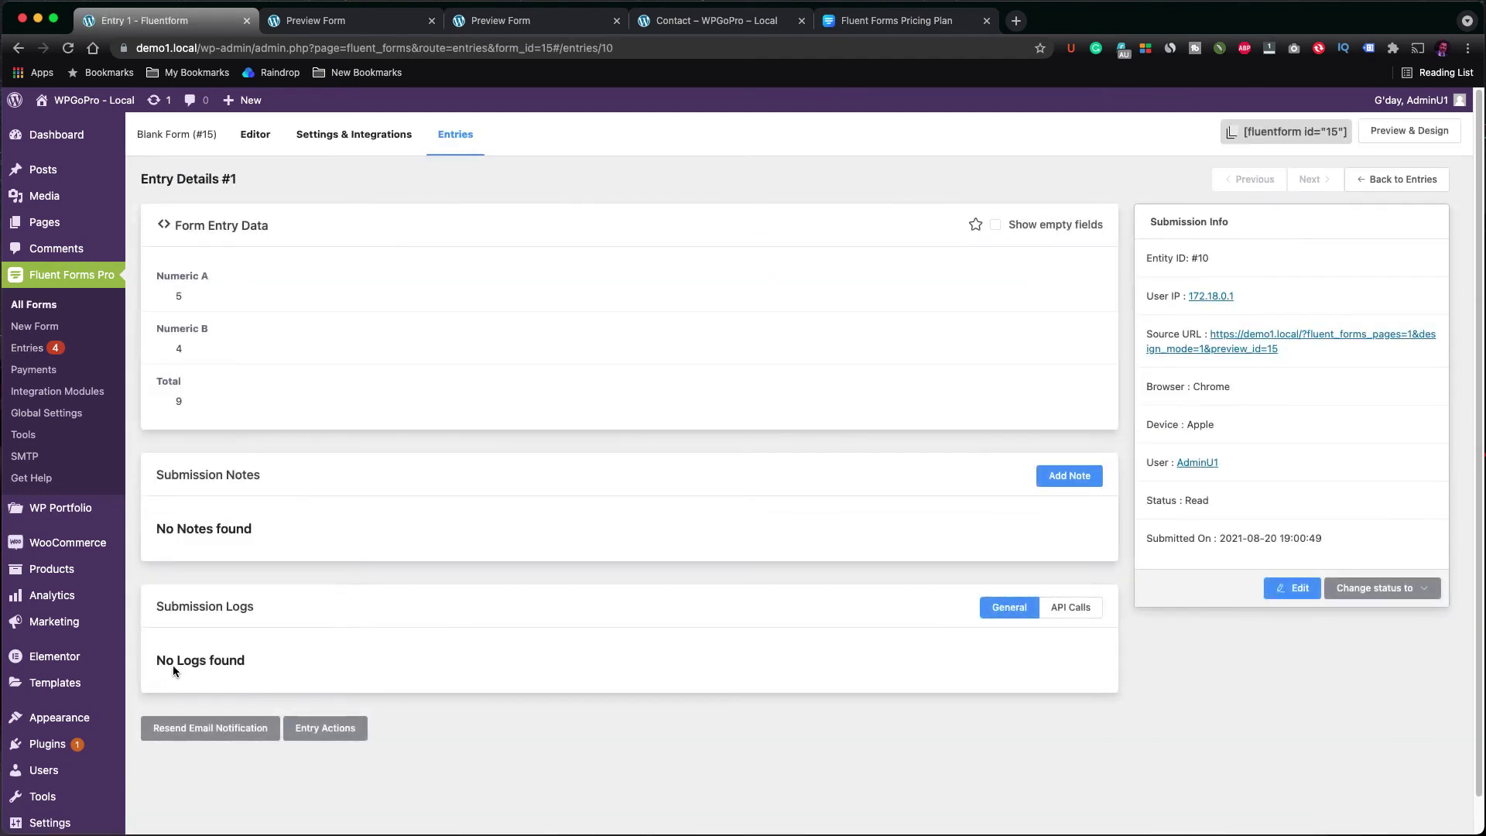
pyautogui.doubleClick(178, 294)
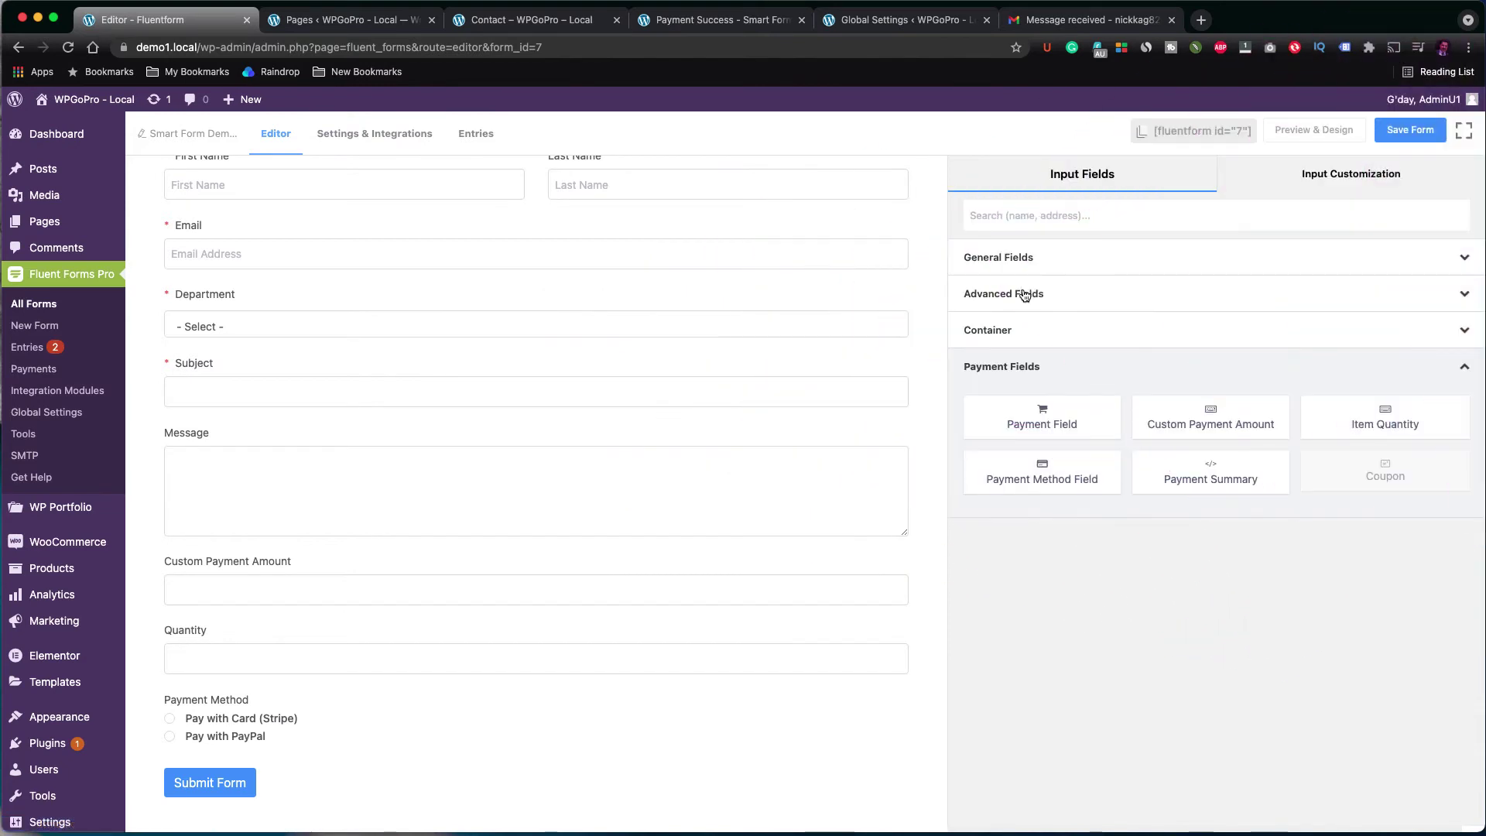
# Drag a Signature field from Advanced Fields under Payment Method, review it, and save
pyautogui.click(1025, 296)
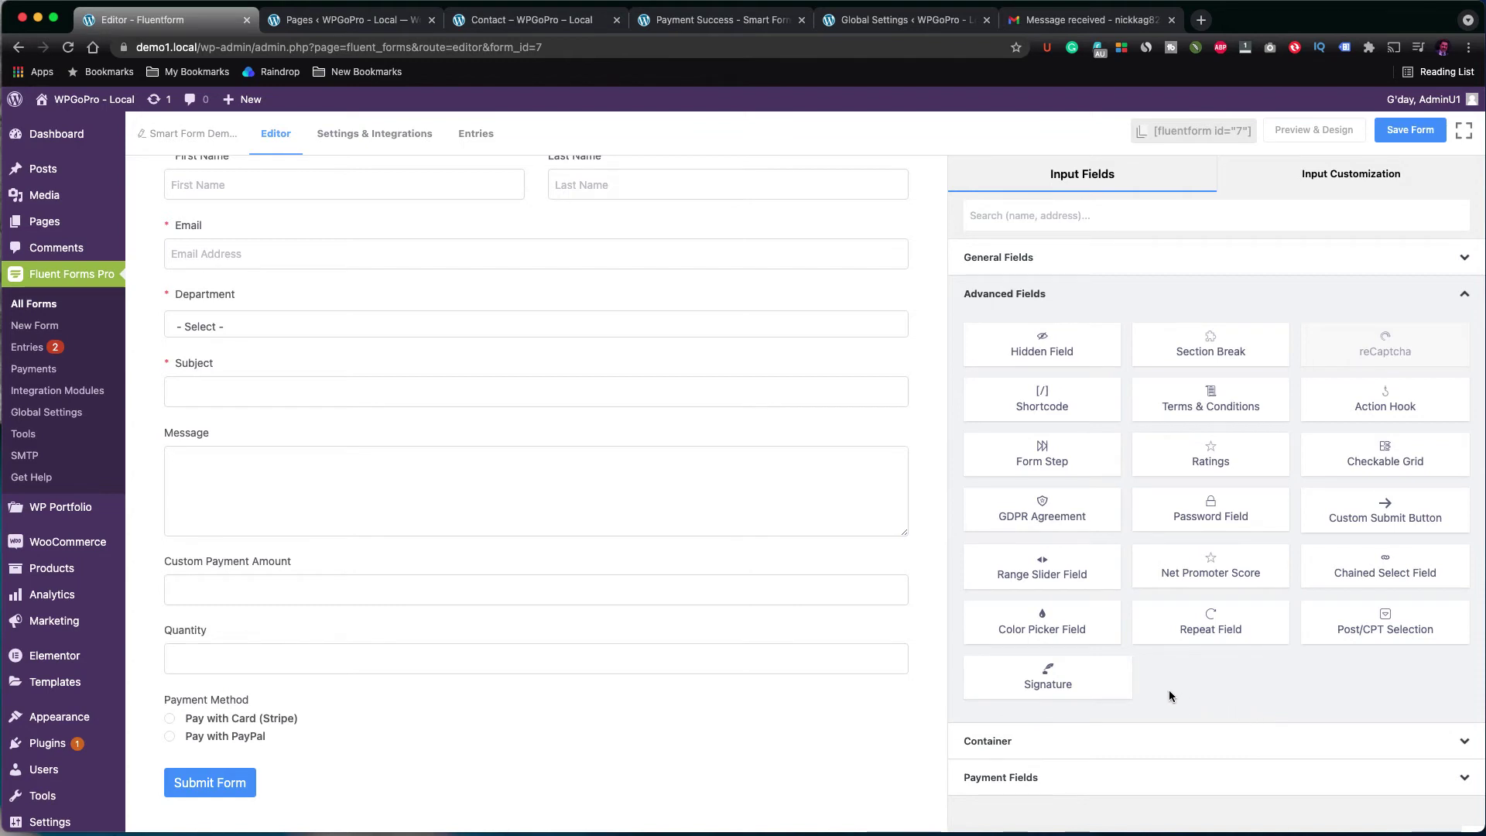
pyautogui.moveTo(1101, 680)
pyautogui.mouseDown()
pyautogui.moveTo(778, 722)
pyautogui.moveTo(356, 817)
pyautogui.moveTo(530, 800)
pyautogui.mouseUp()
pyautogui.scroll(-1, 717, 678)
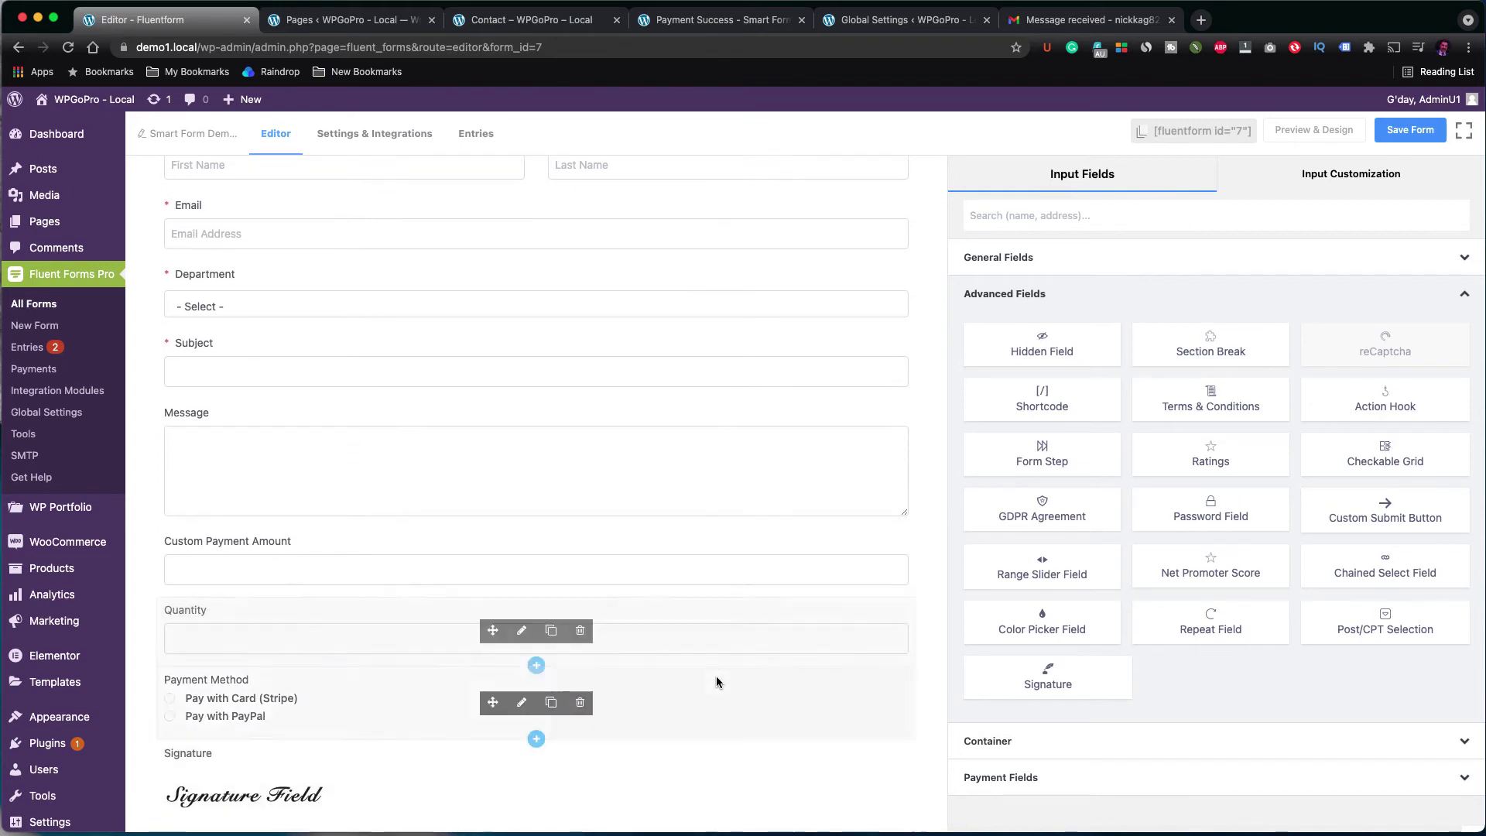
pyautogui.click(716, 677)
pyautogui.click(522, 769)
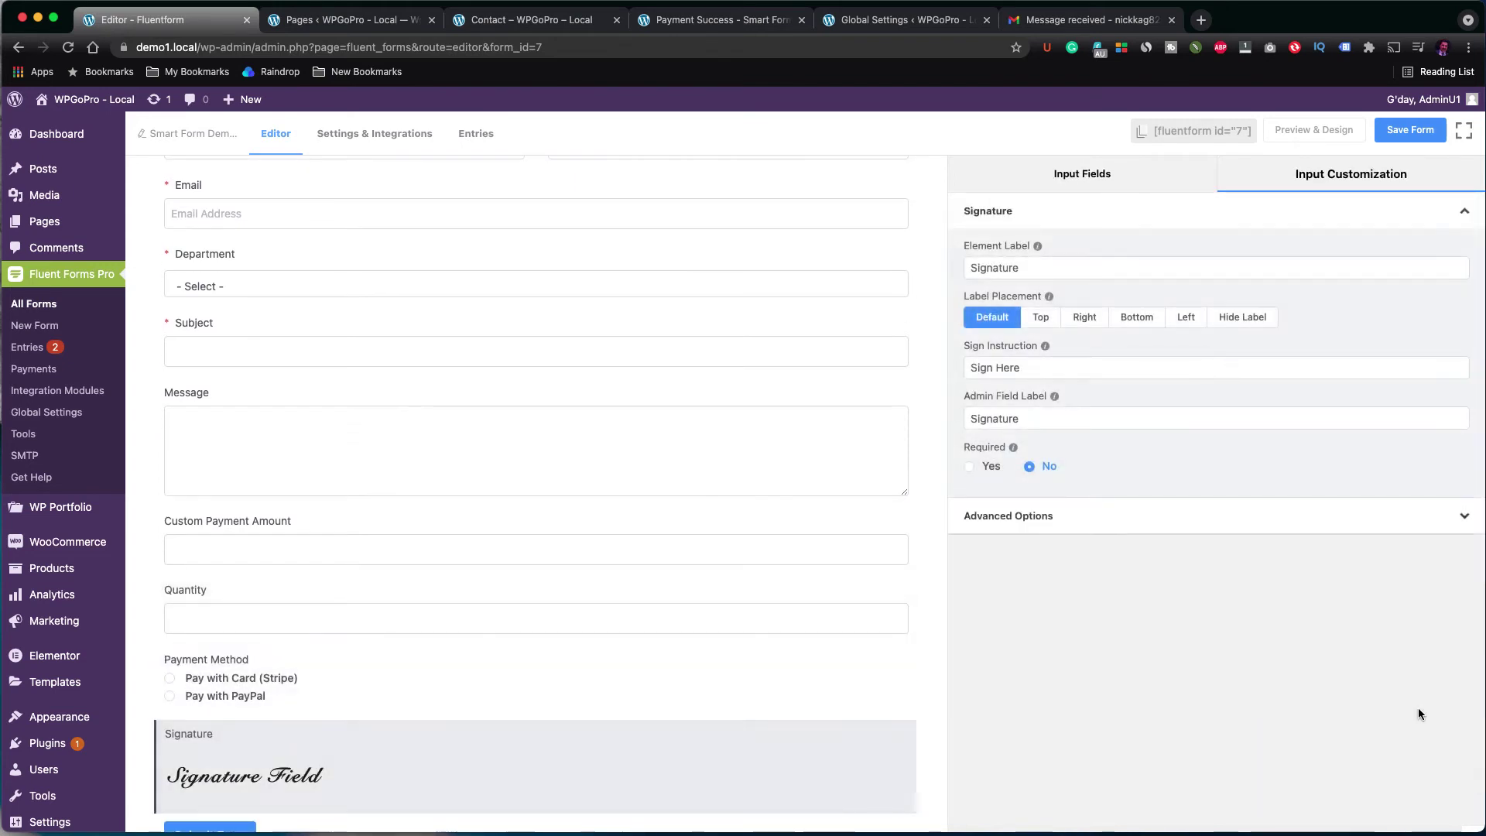
pyautogui.click(1410, 129)
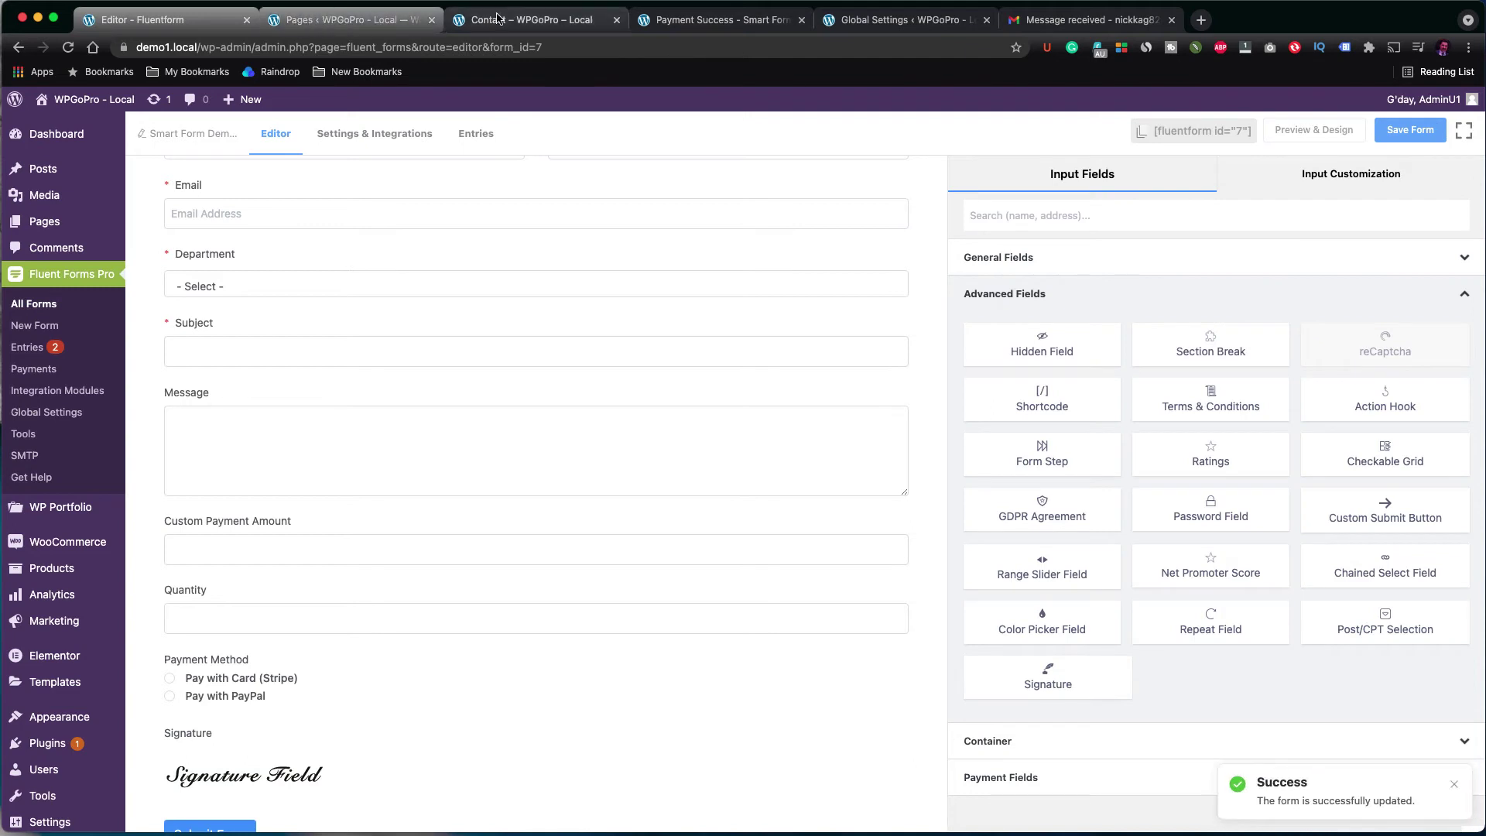
# Reload the live Contact page, draw a test signature on the pad, then clear it
pyautogui.click(539, 17)
pyautogui.rightClick(211, 225)
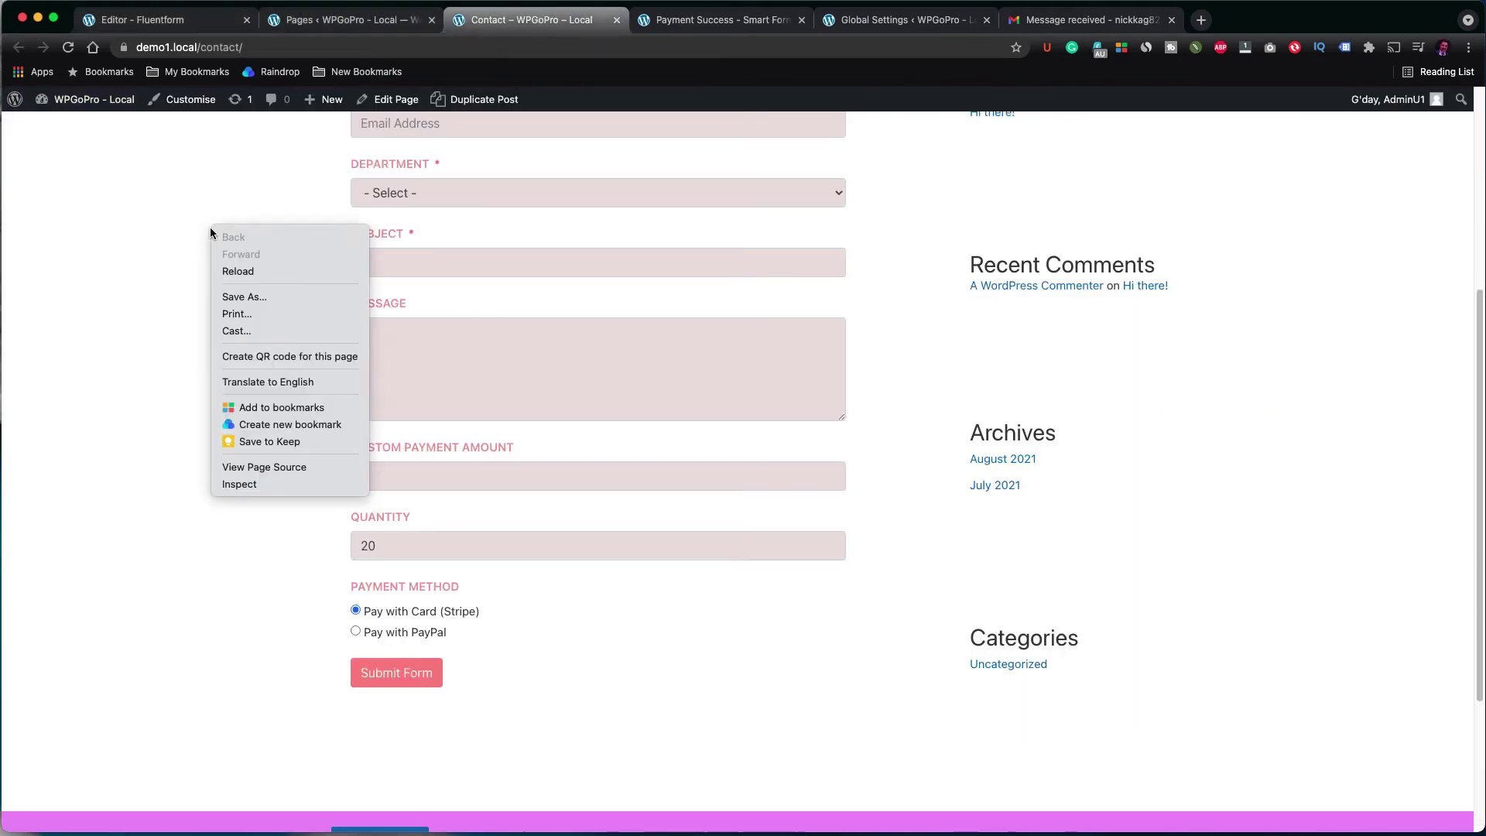
pyautogui.click(226, 271)
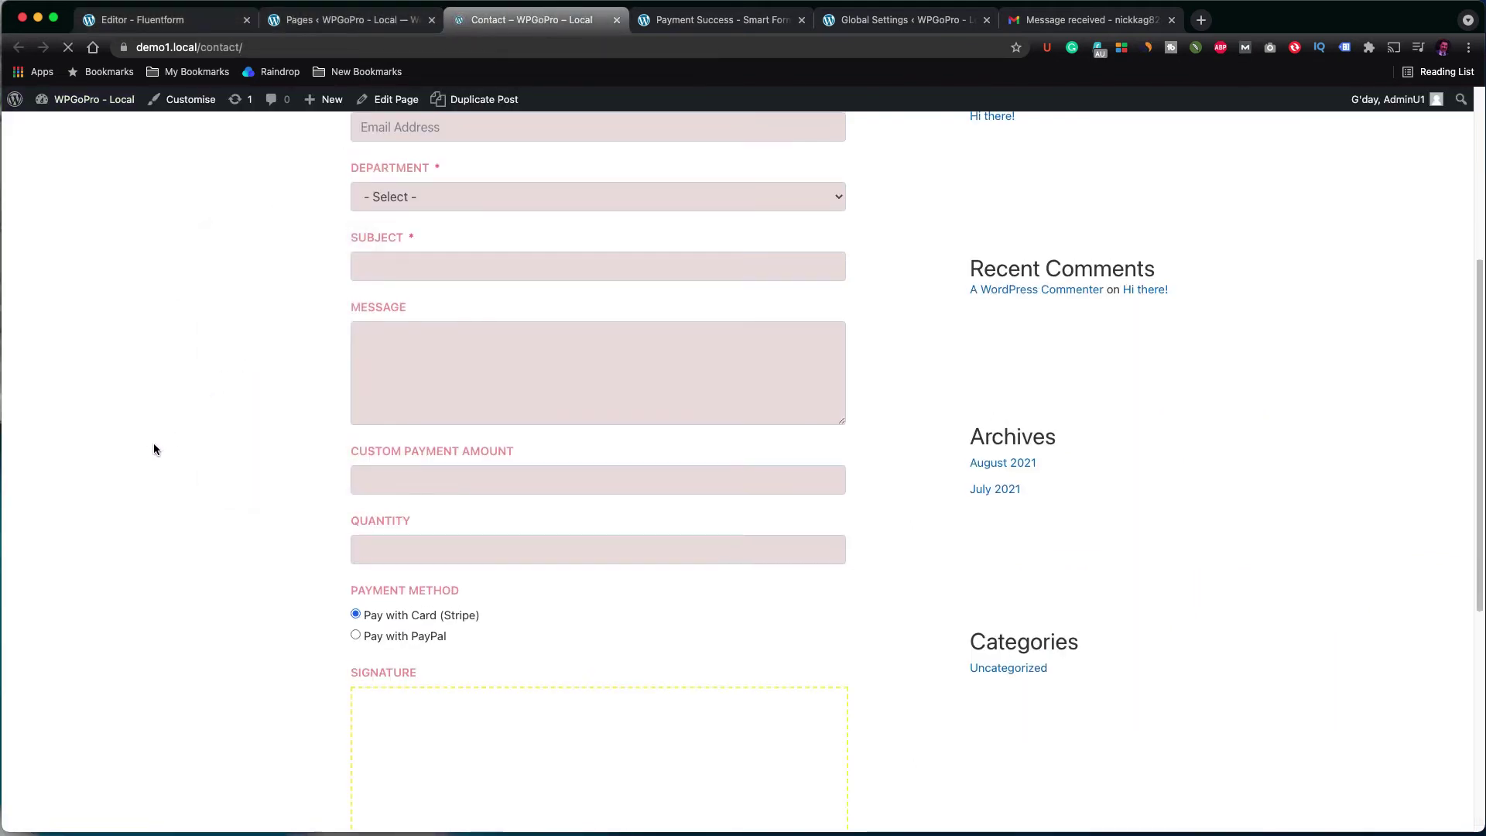
pyautogui.scroll(-4, 153, 442)
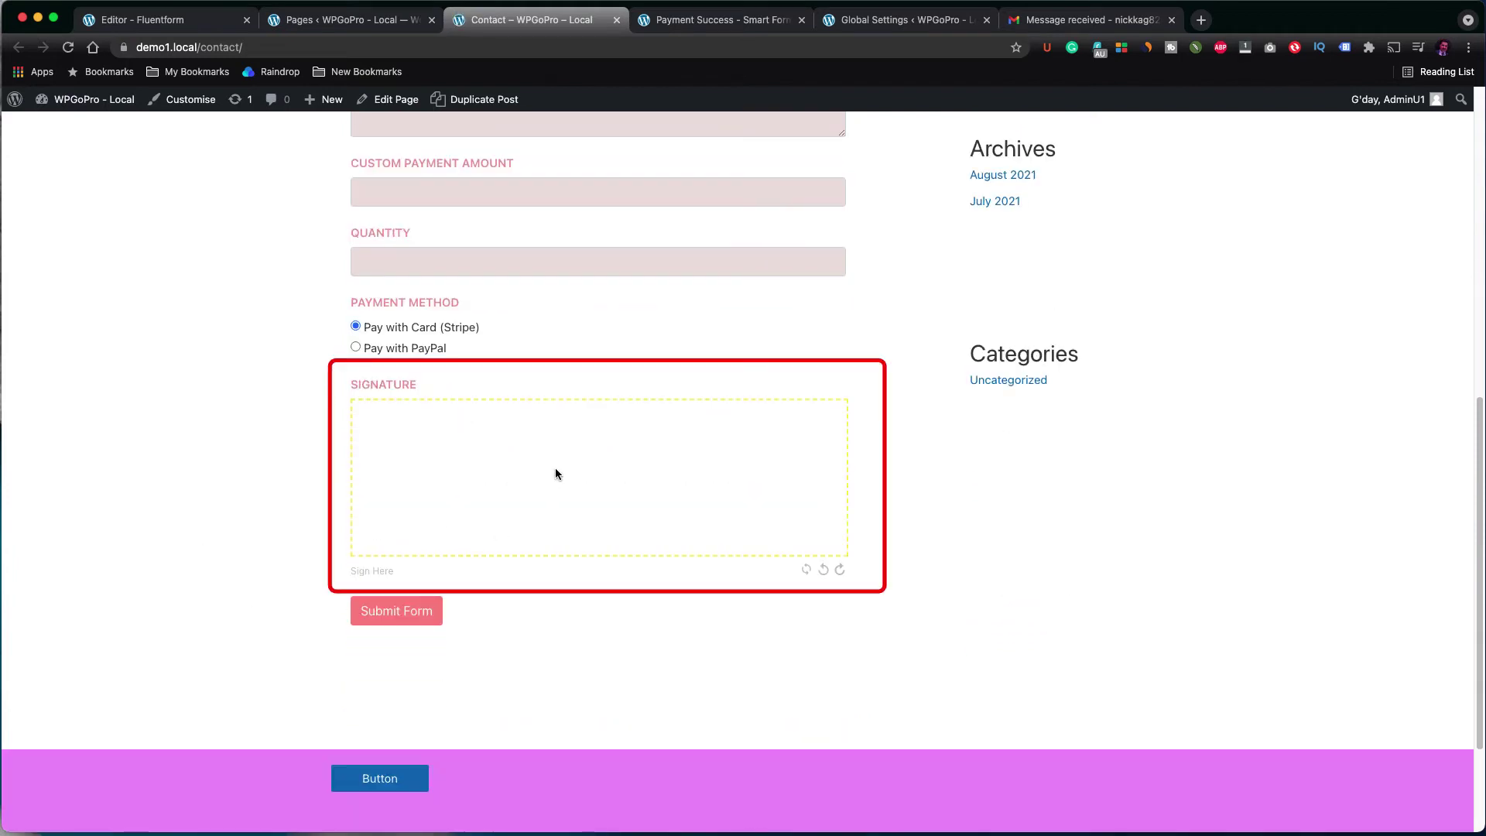
pyautogui.moveTo(673, 466)
pyautogui.mouseDown()
pyautogui.moveTo(455, 486)
pyautogui.moveTo(835, 475)
pyautogui.mouseUp()
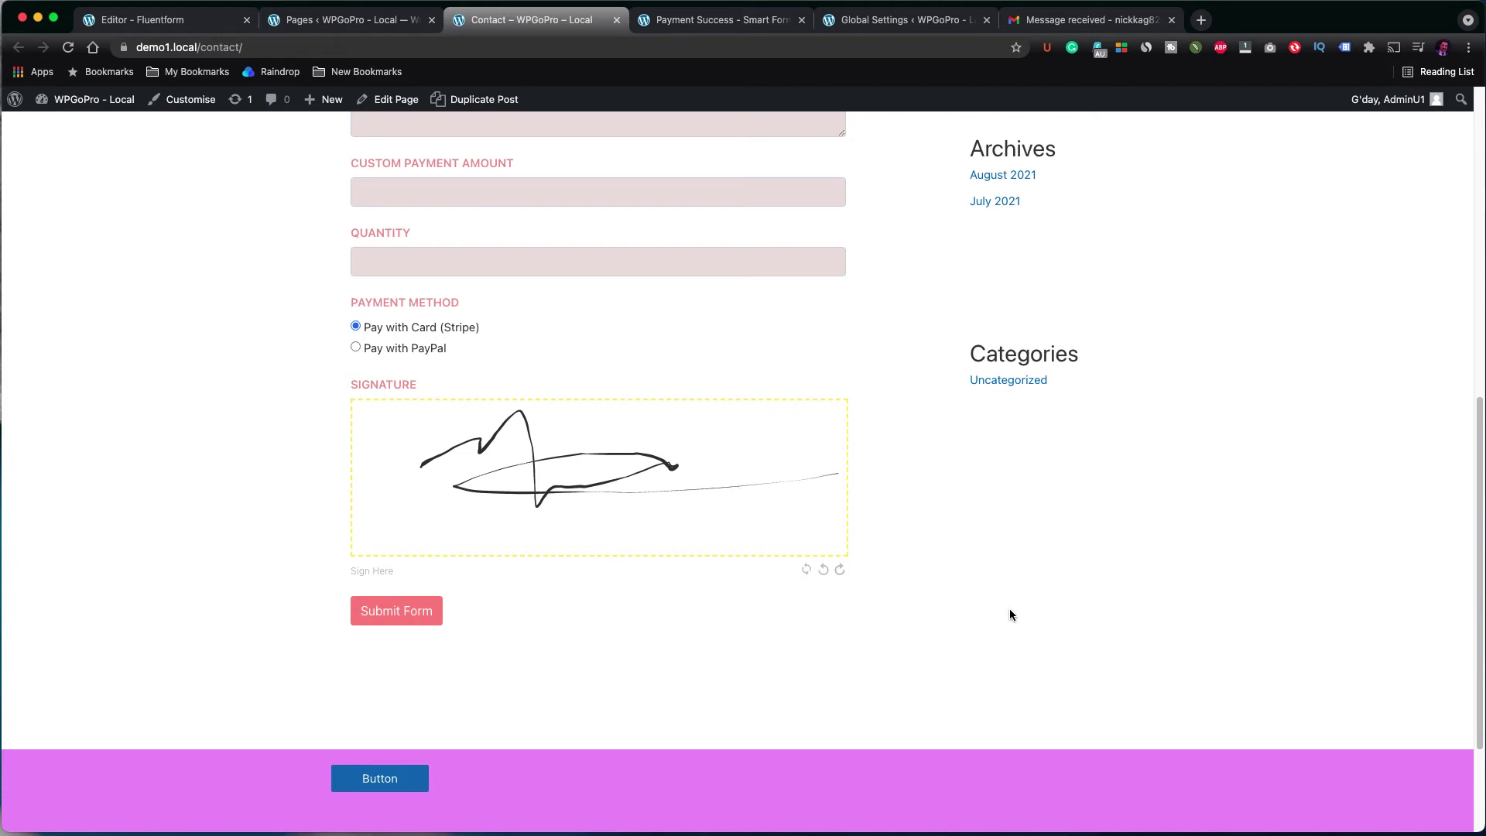
pyautogui.click(824, 572)
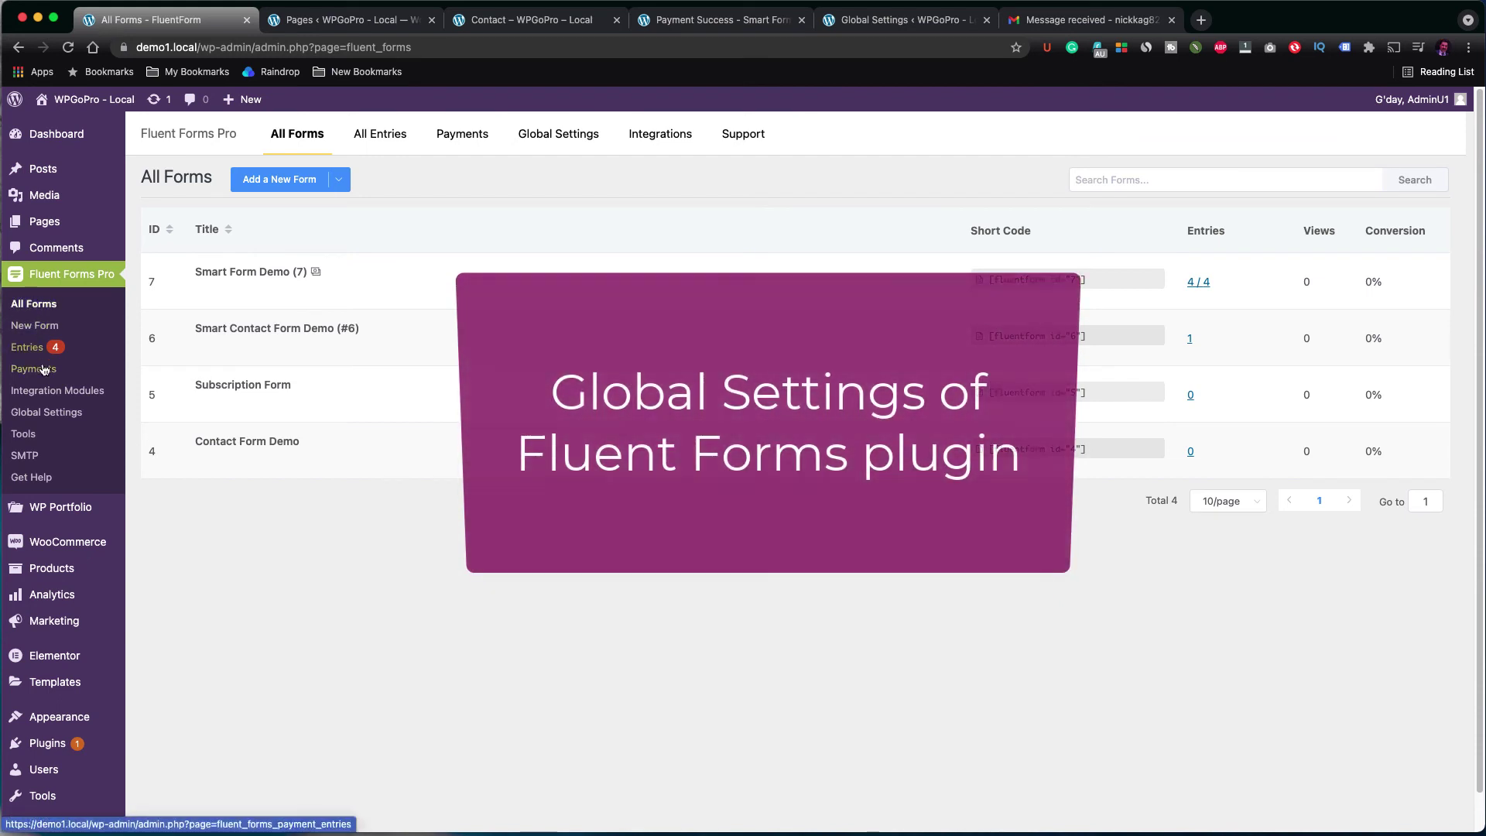
# Scroll through Global Settings' layout, email summary, miscellaneous and permission options, then back up
pyautogui.click(46, 414)
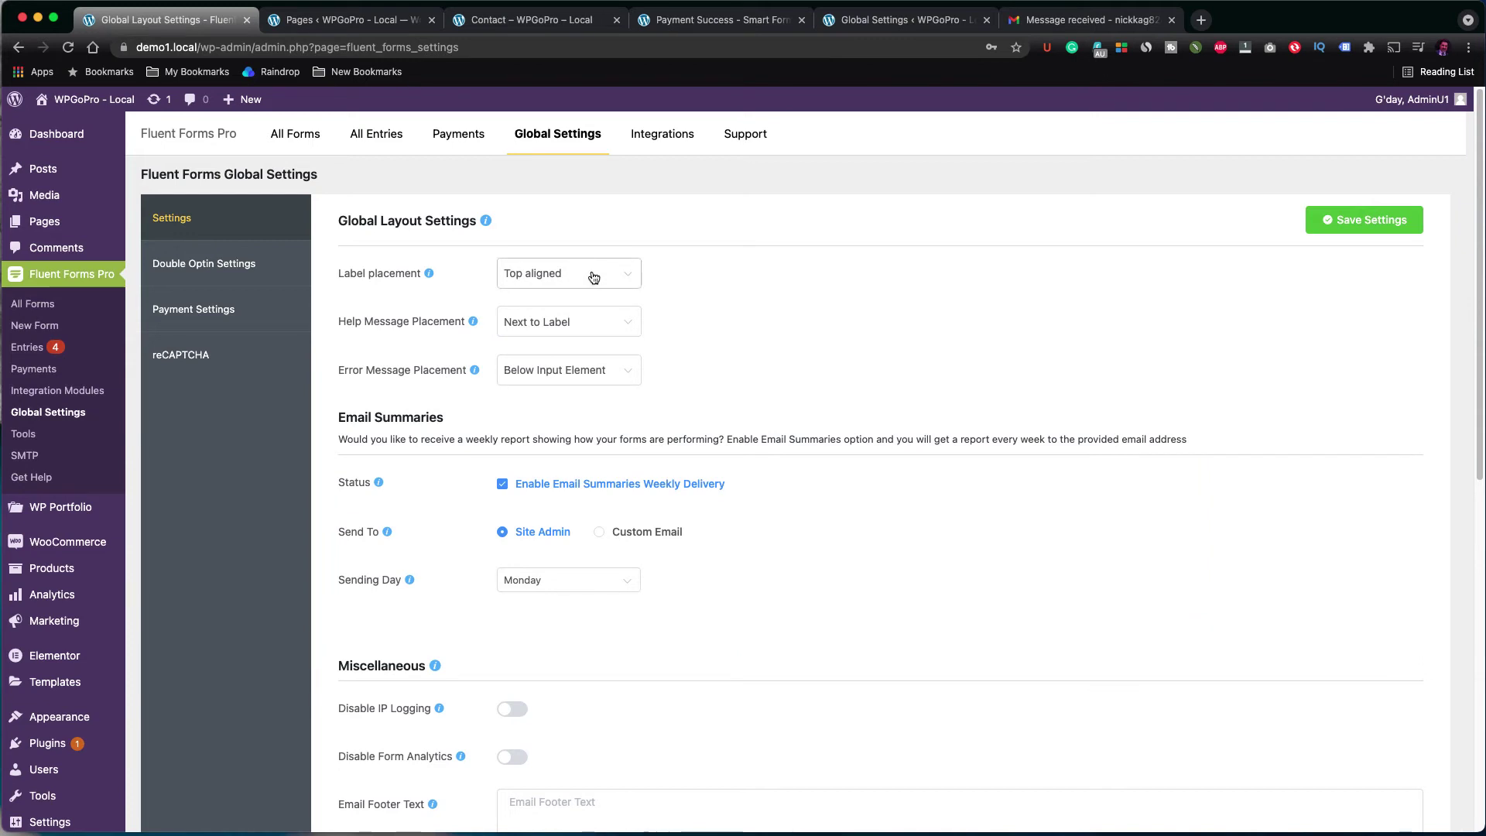
pyautogui.scroll(-2, 600, 298)
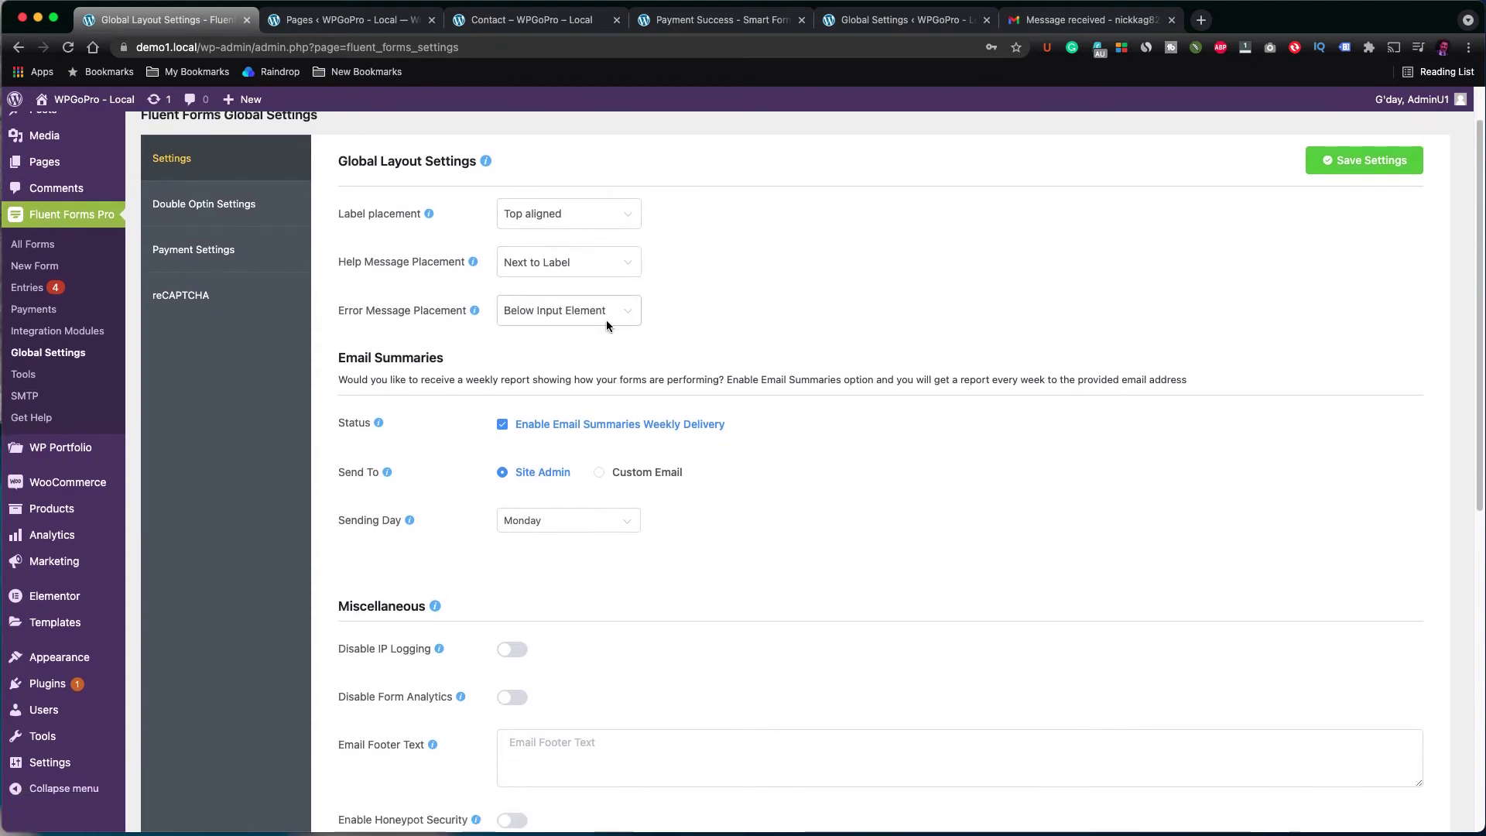
pyautogui.scroll(-2, 619, 356)
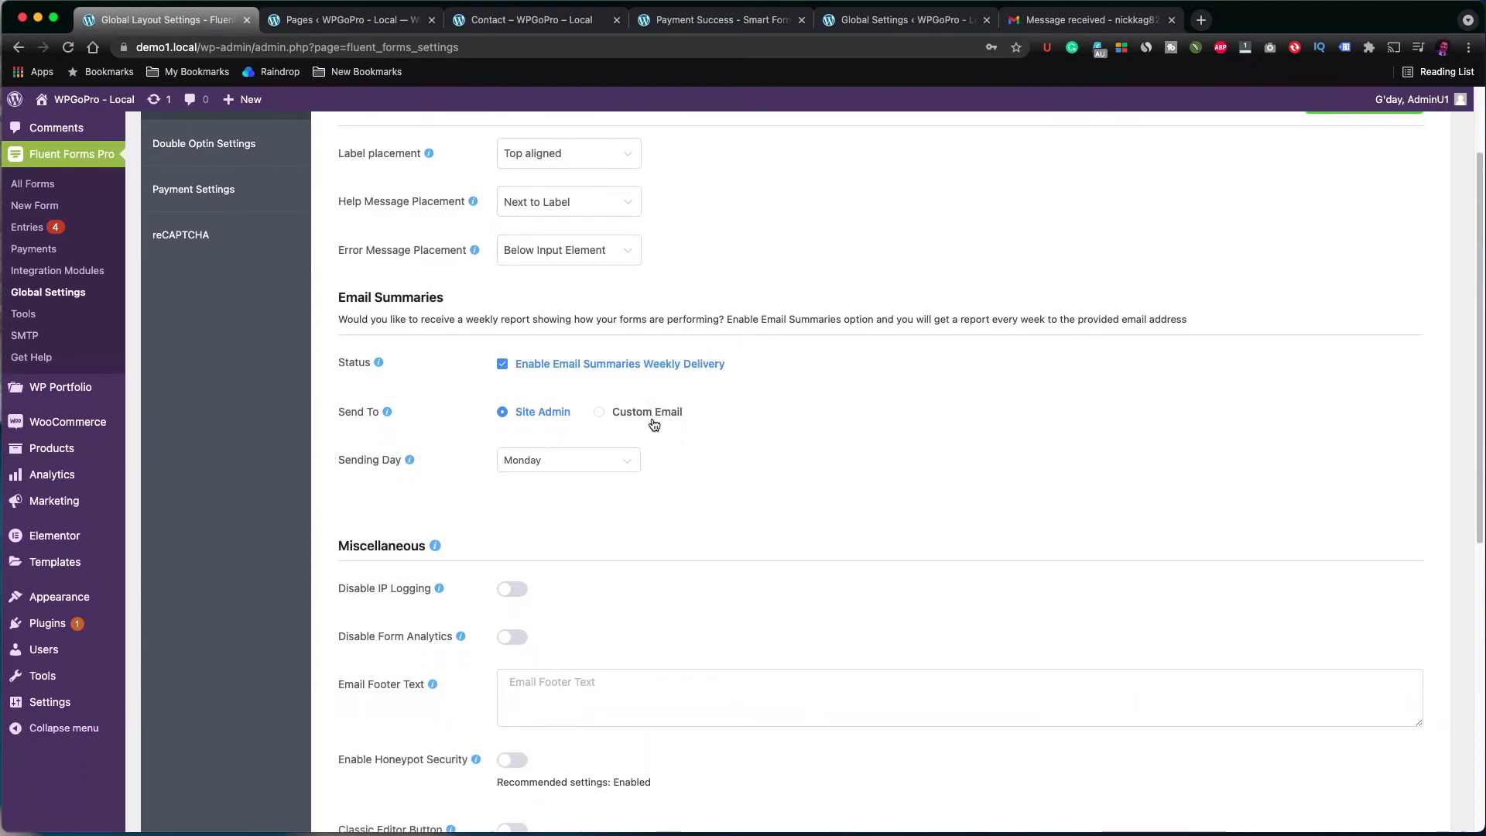
pyautogui.scroll(-4, 654, 424)
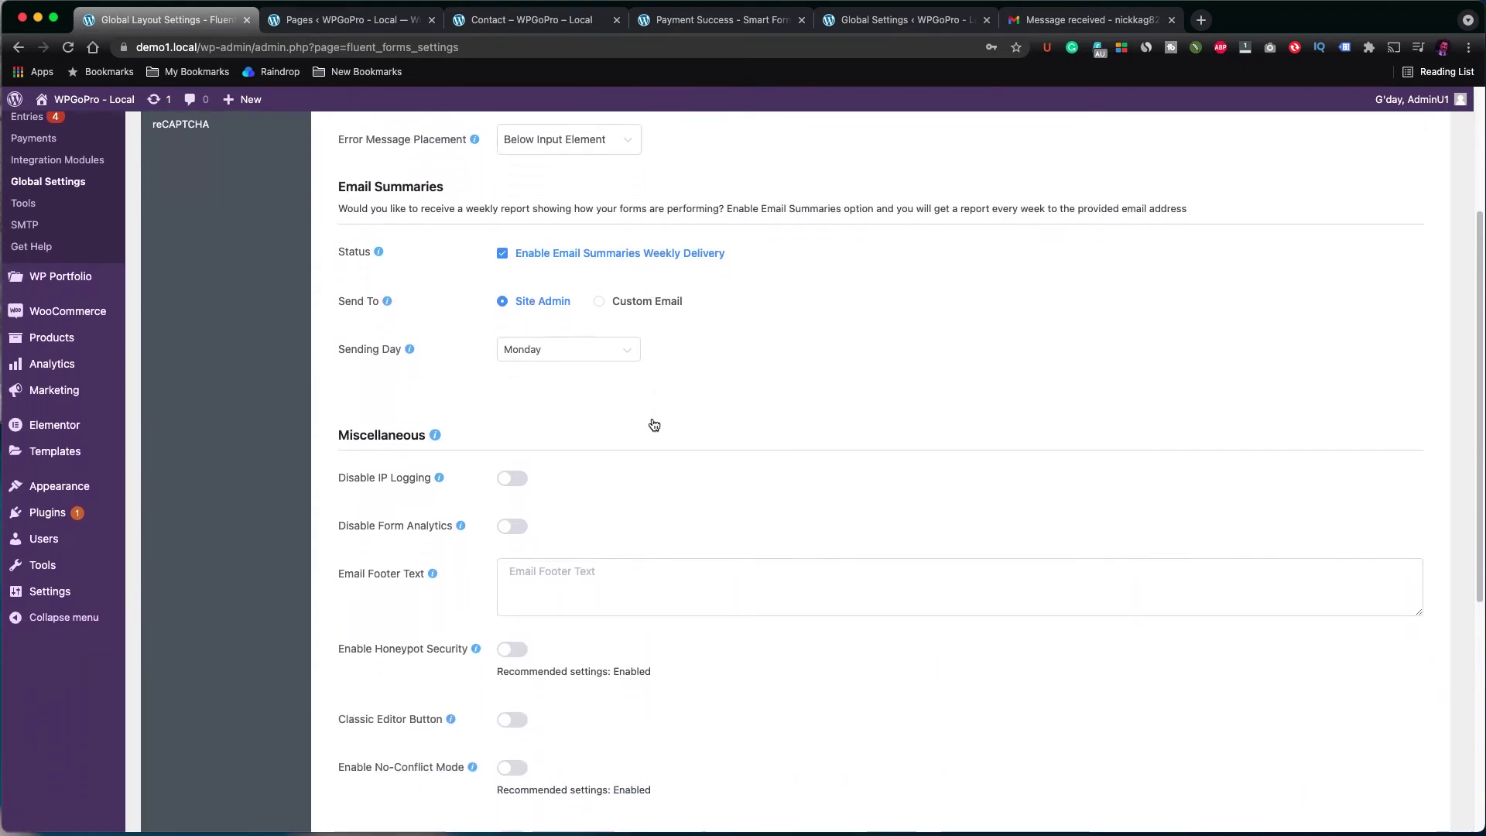
pyautogui.scroll(-4, 654, 424)
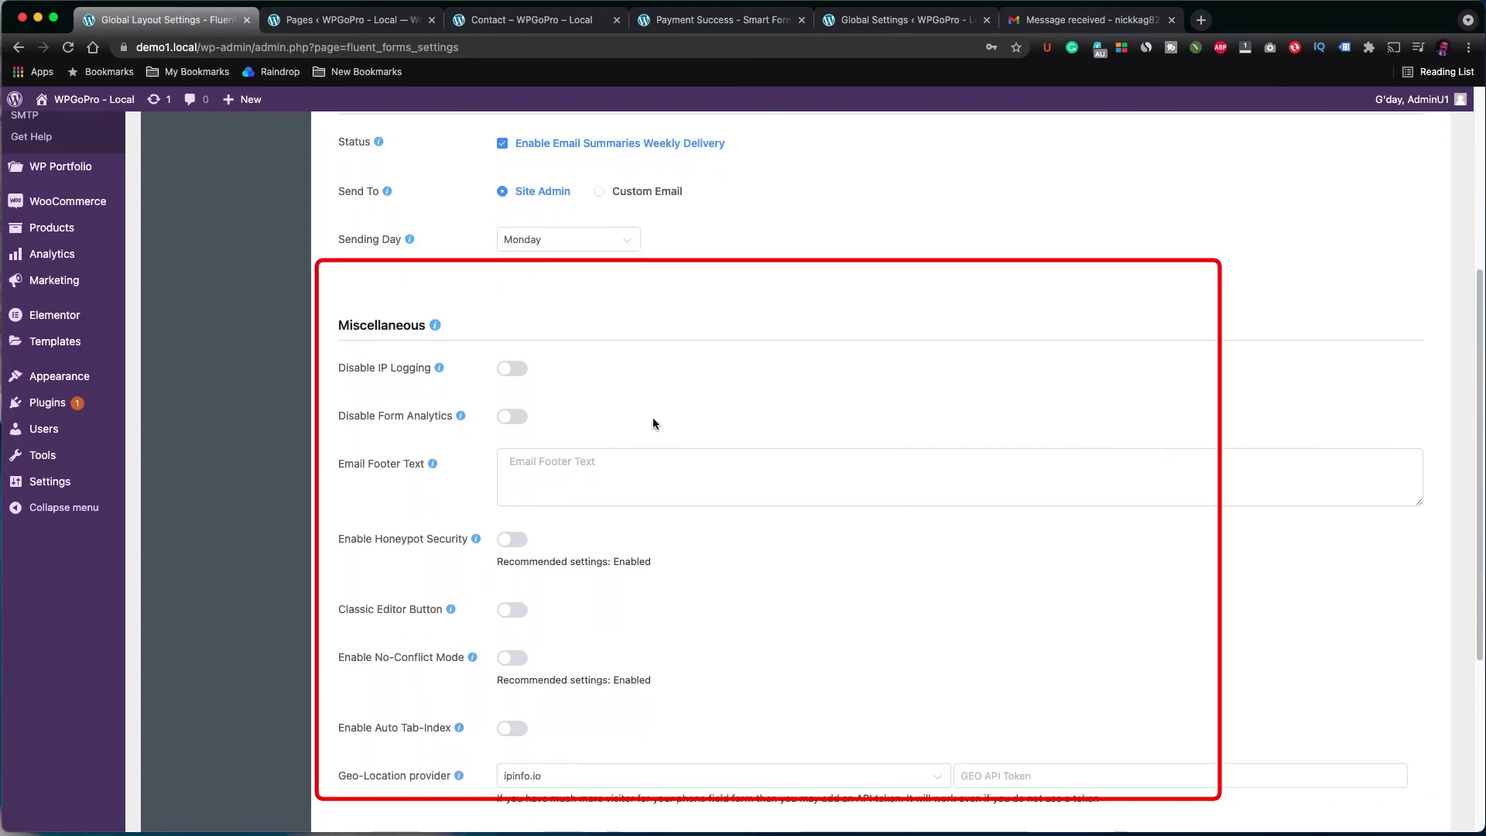
pyautogui.scroll(-1, 822, 416)
pyautogui.scroll(-3, 822, 415)
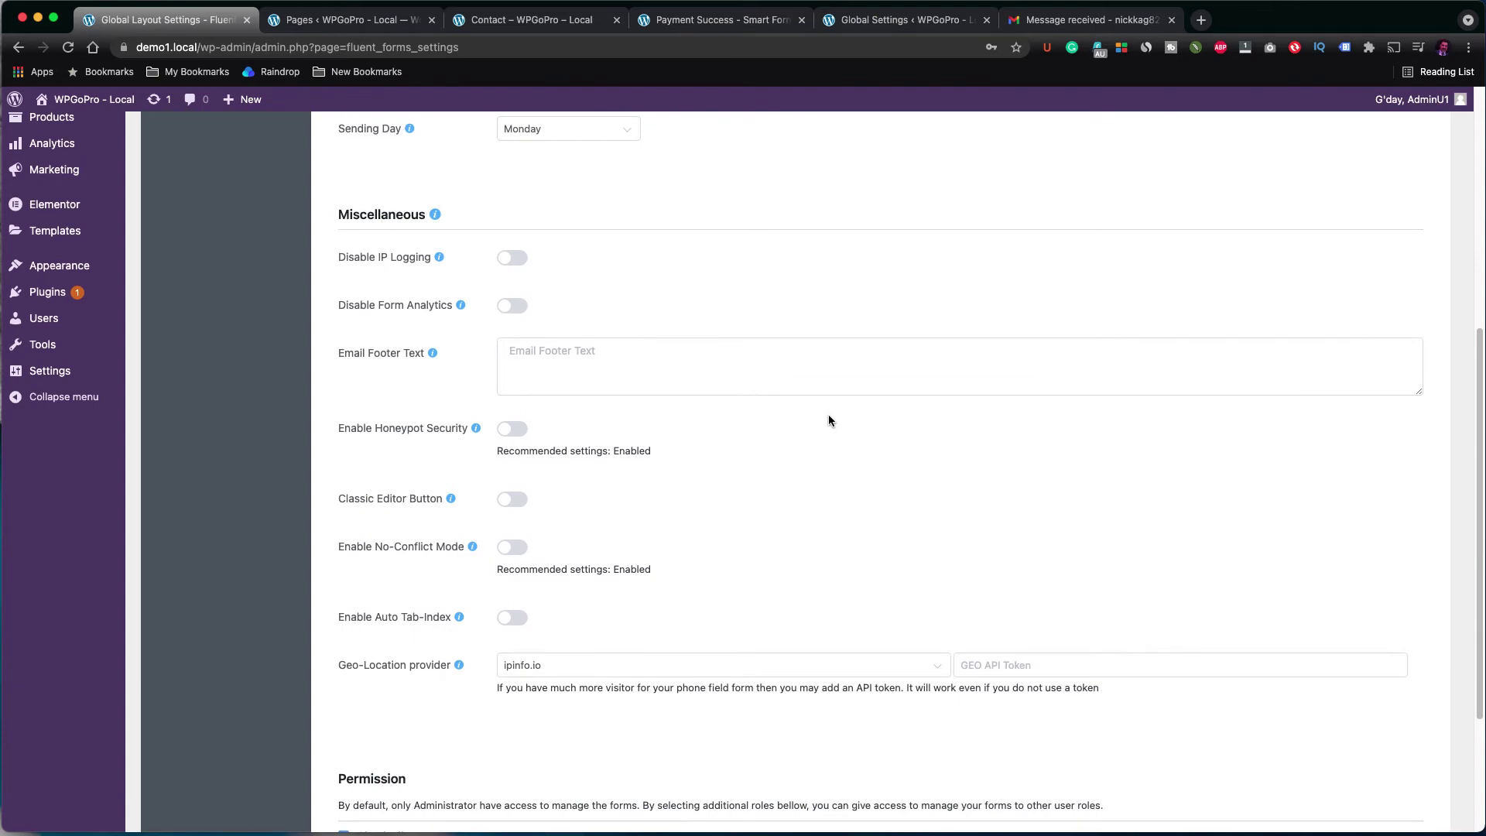
pyautogui.scroll(-3, 828, 421)
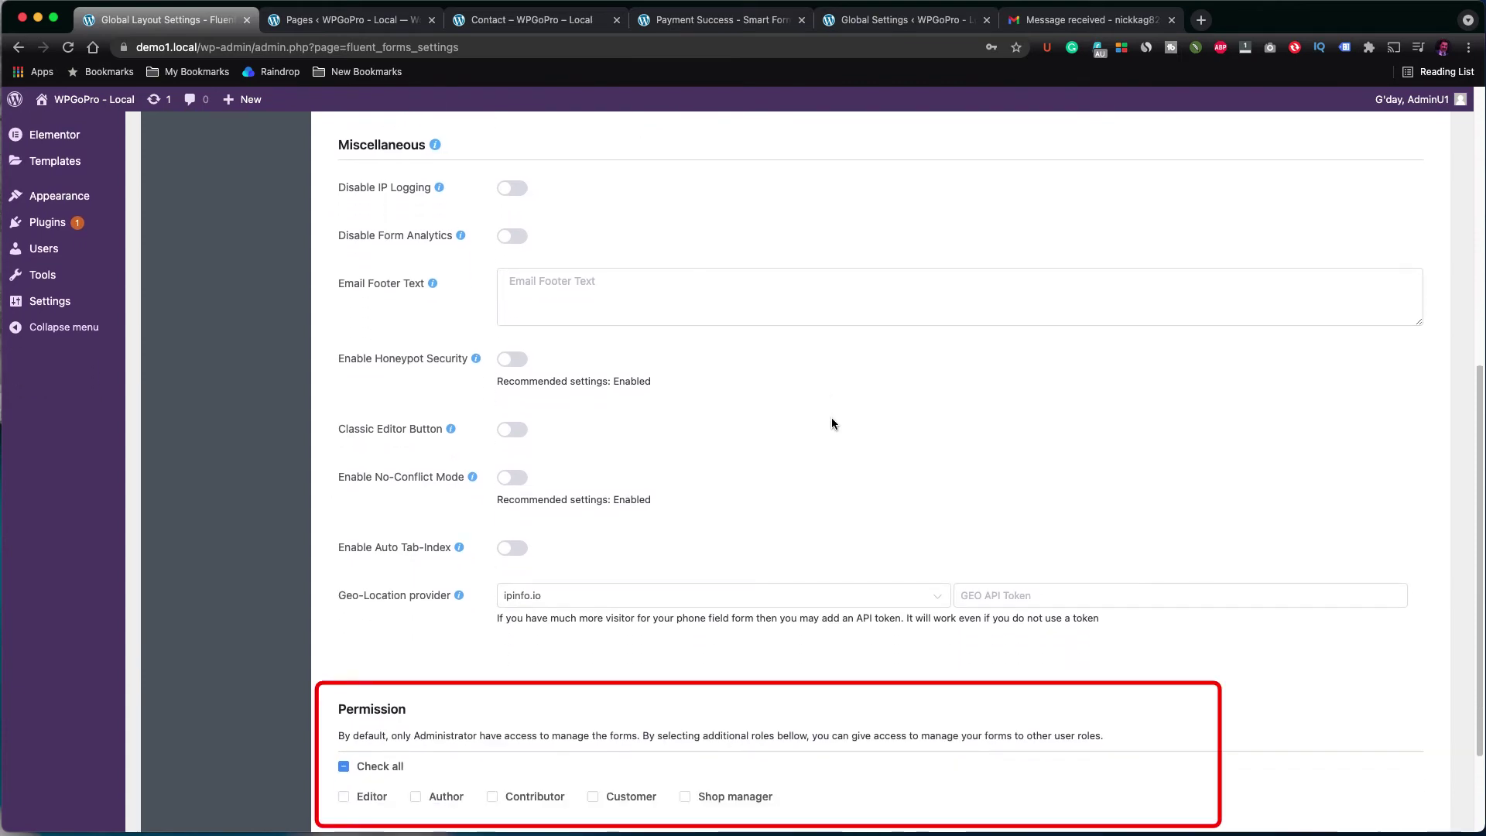
pyautogui.scroll(2, 832, 422)
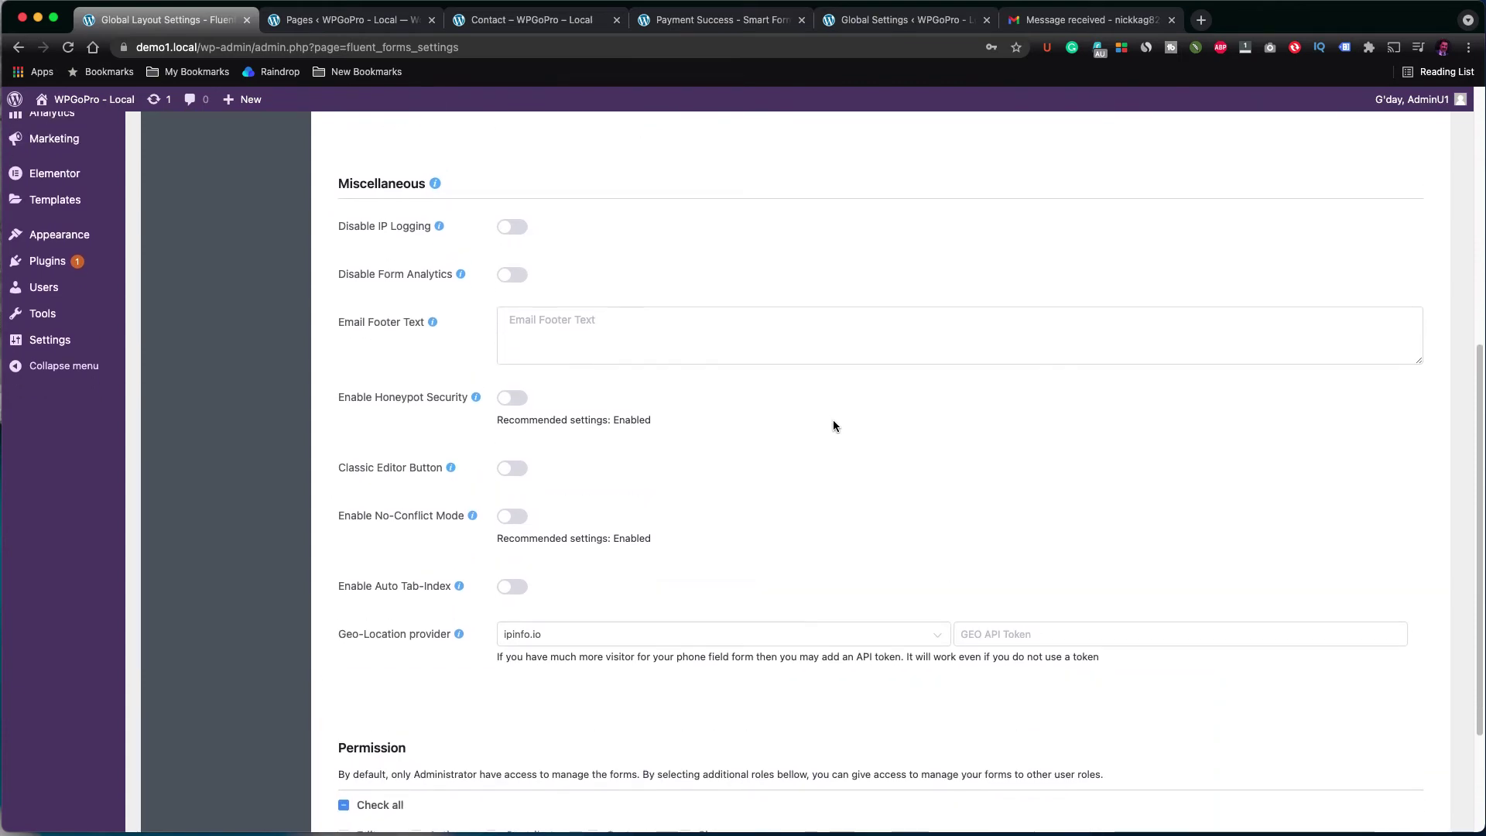
pyautogui.scroll(10, 833, 422)
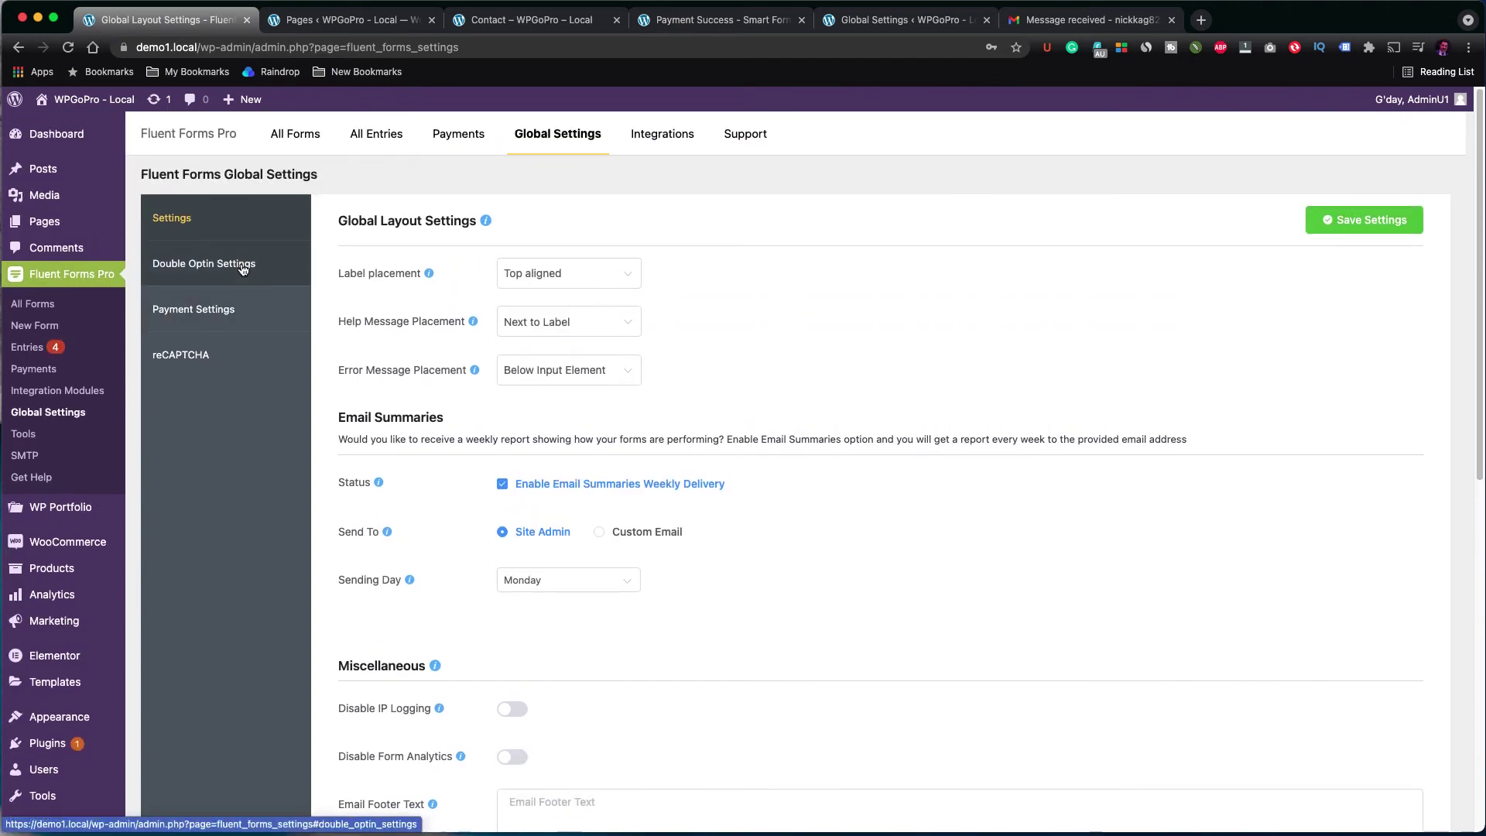
# Toggle the Double Optin module off and back on, then scroll through its options
pyautogui.click(242, 264)
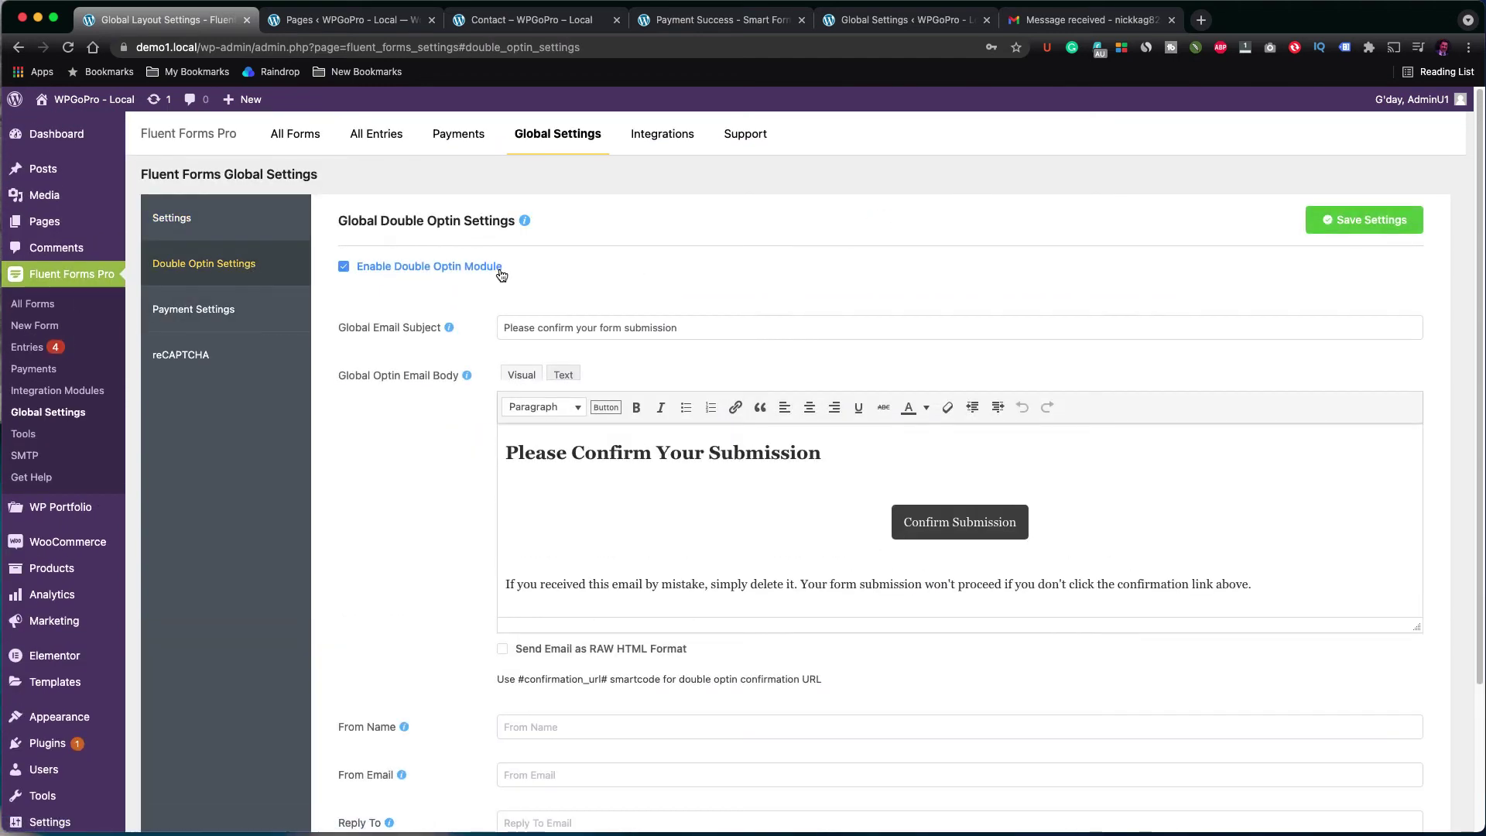
pyautogui.click(344, 269)
pyautogui.click(344, 269)
pyautogui.scroll(-1, 375, 351)
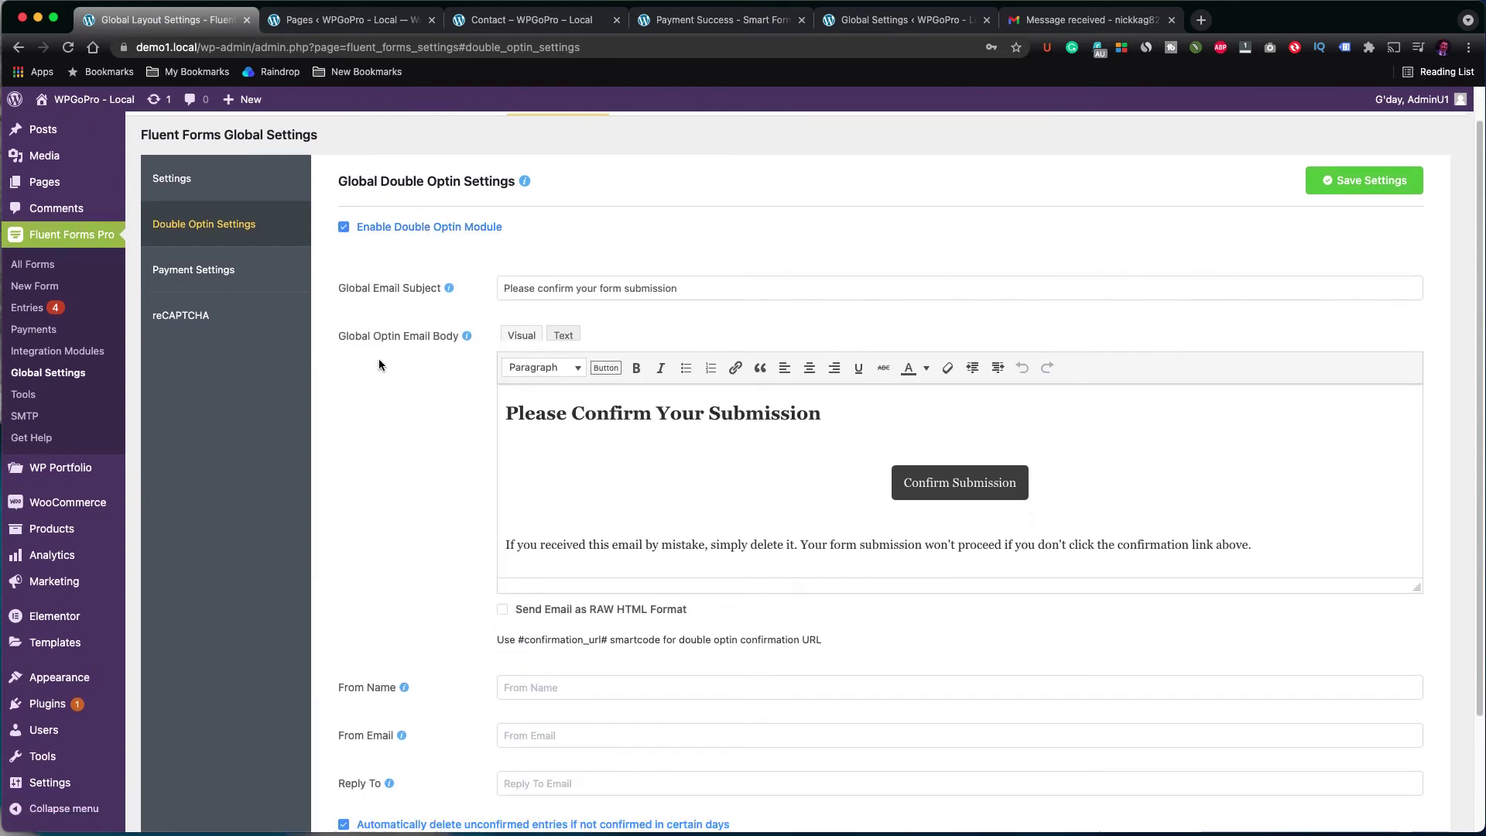
pyautogui.scroll(-4, 381, 365)
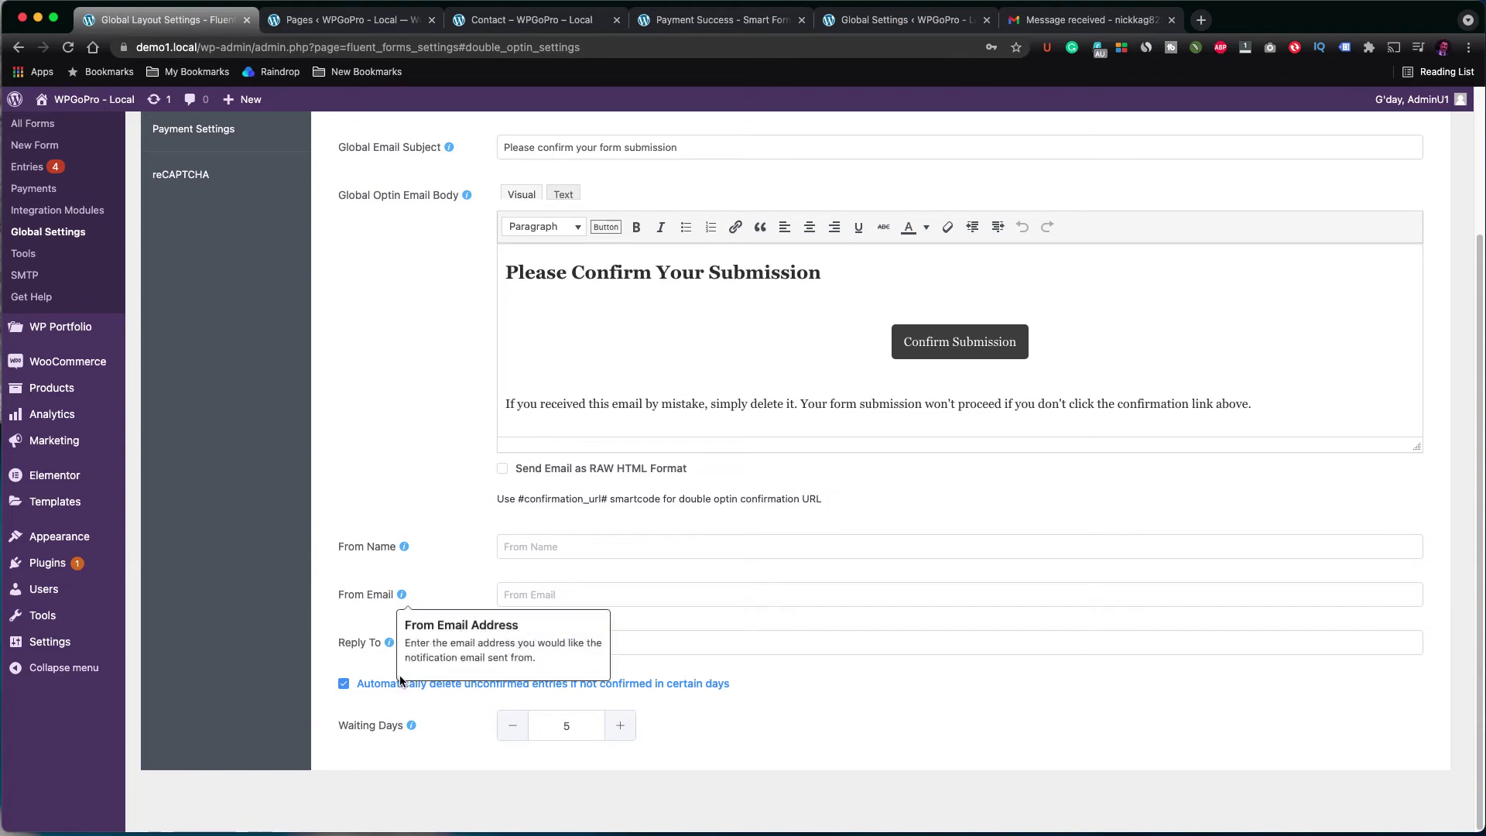
pyautogui.scroll(5, 429, 482)
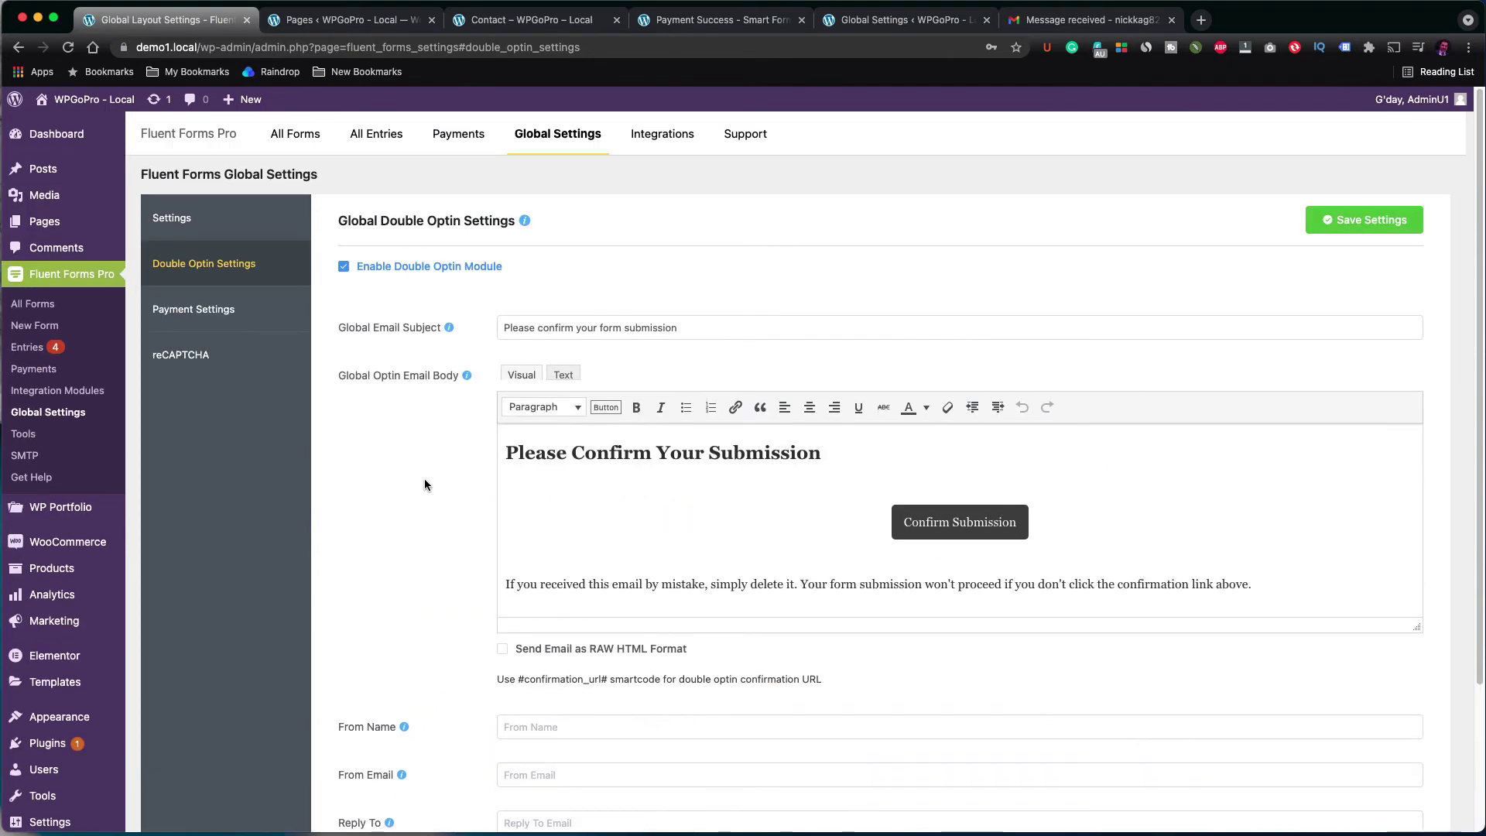
# Review the Stripe and PayPal payment settings
pyautogui.click(211, 310)
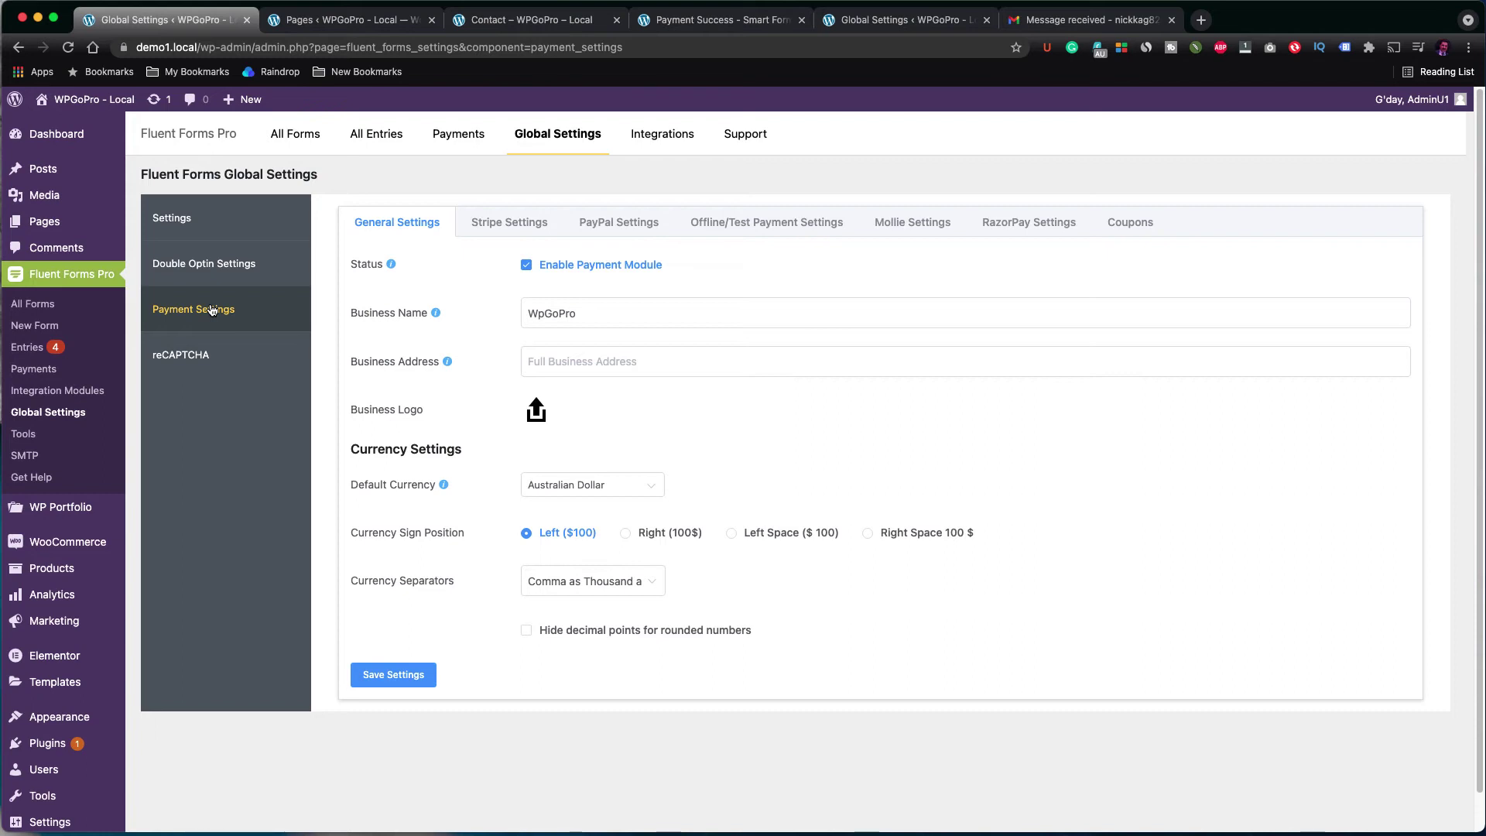
pyautogui.click(510, 225)
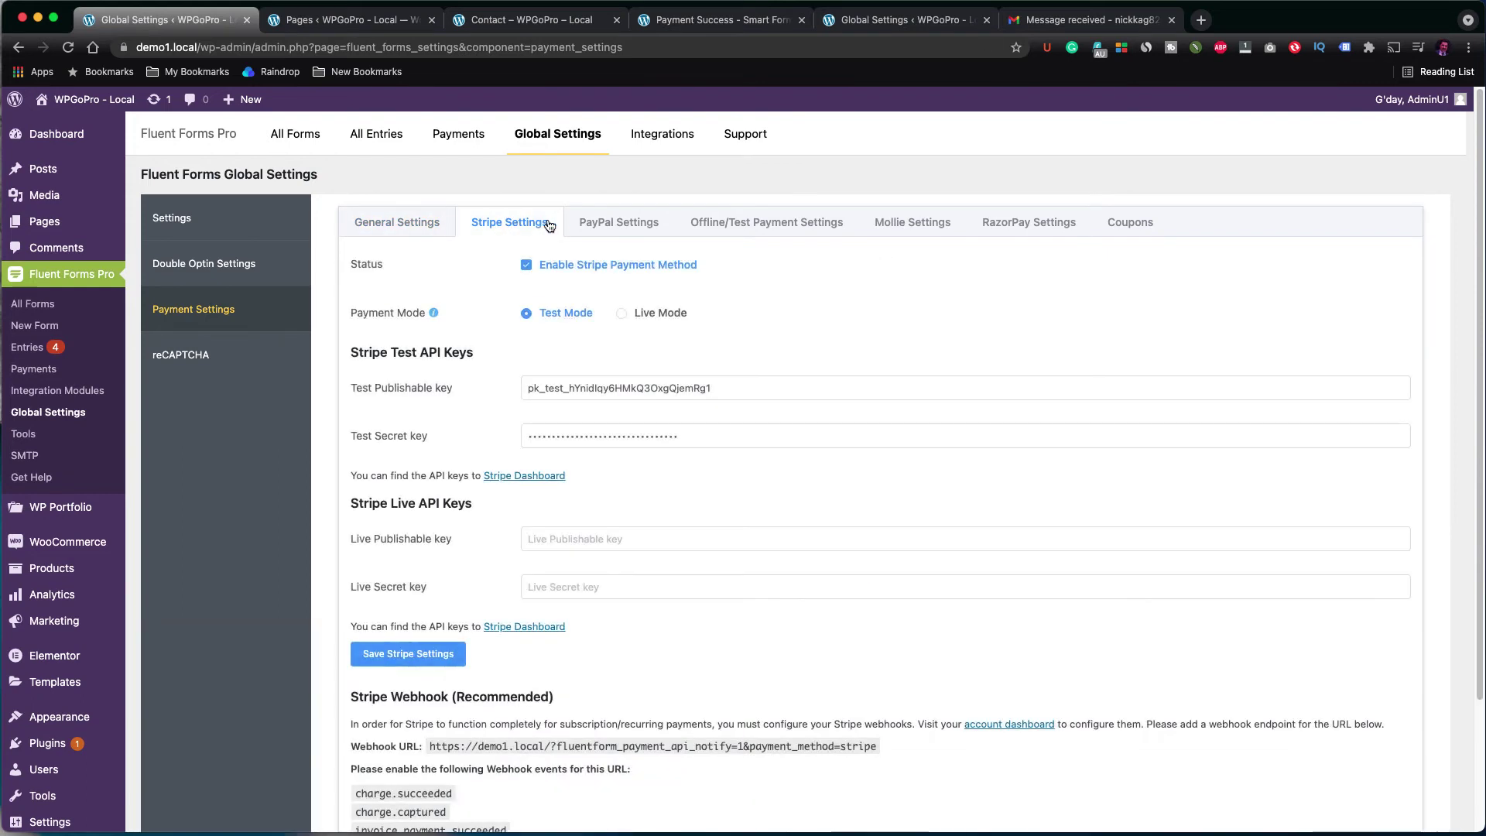
pyautogui.click(616, 226)
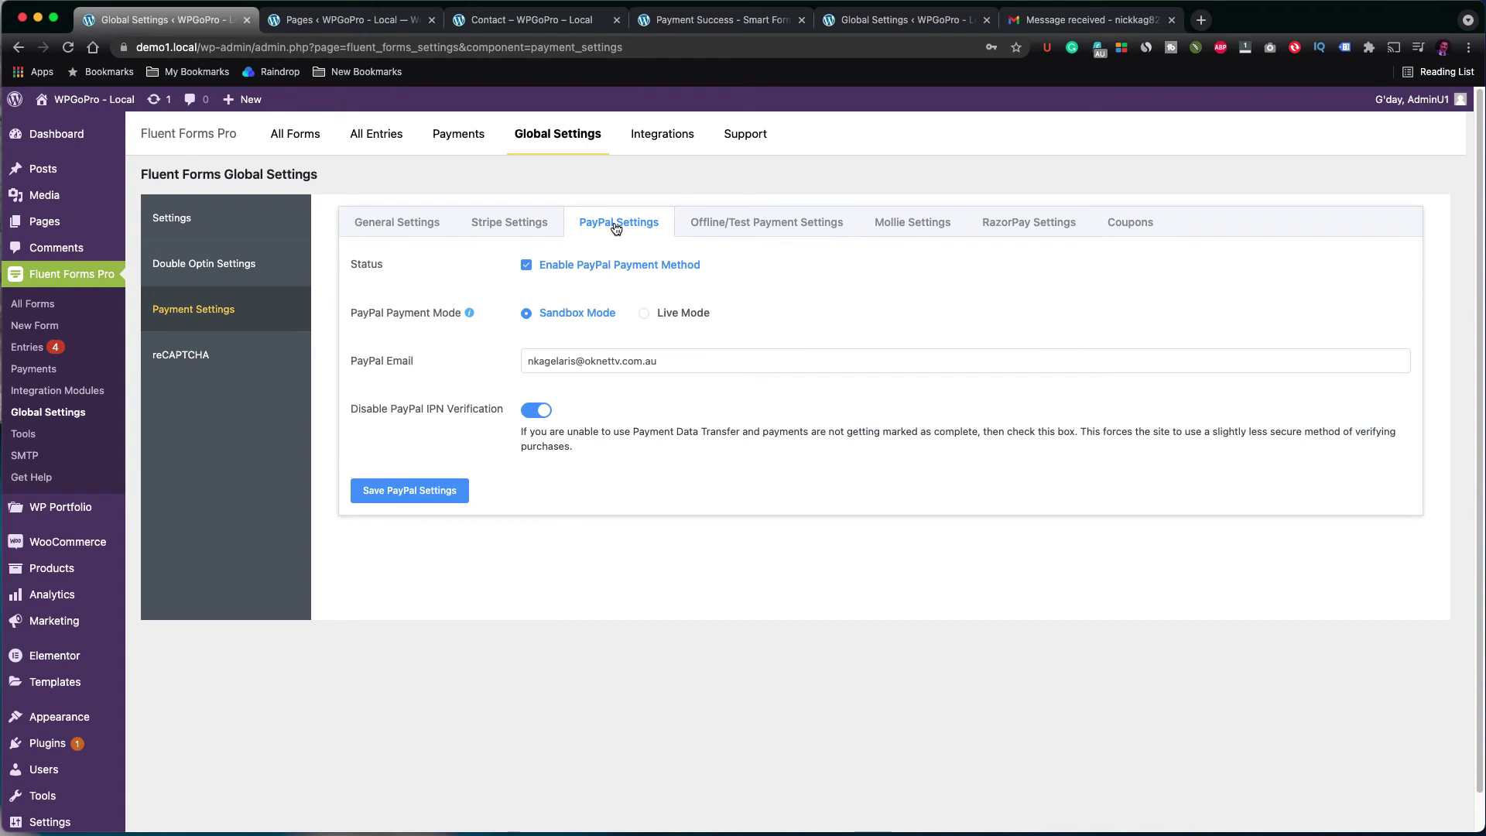
# Set the reCAPTCHA version to Version 3 invisible reCaptcha
pyautogui.click(186, 359)
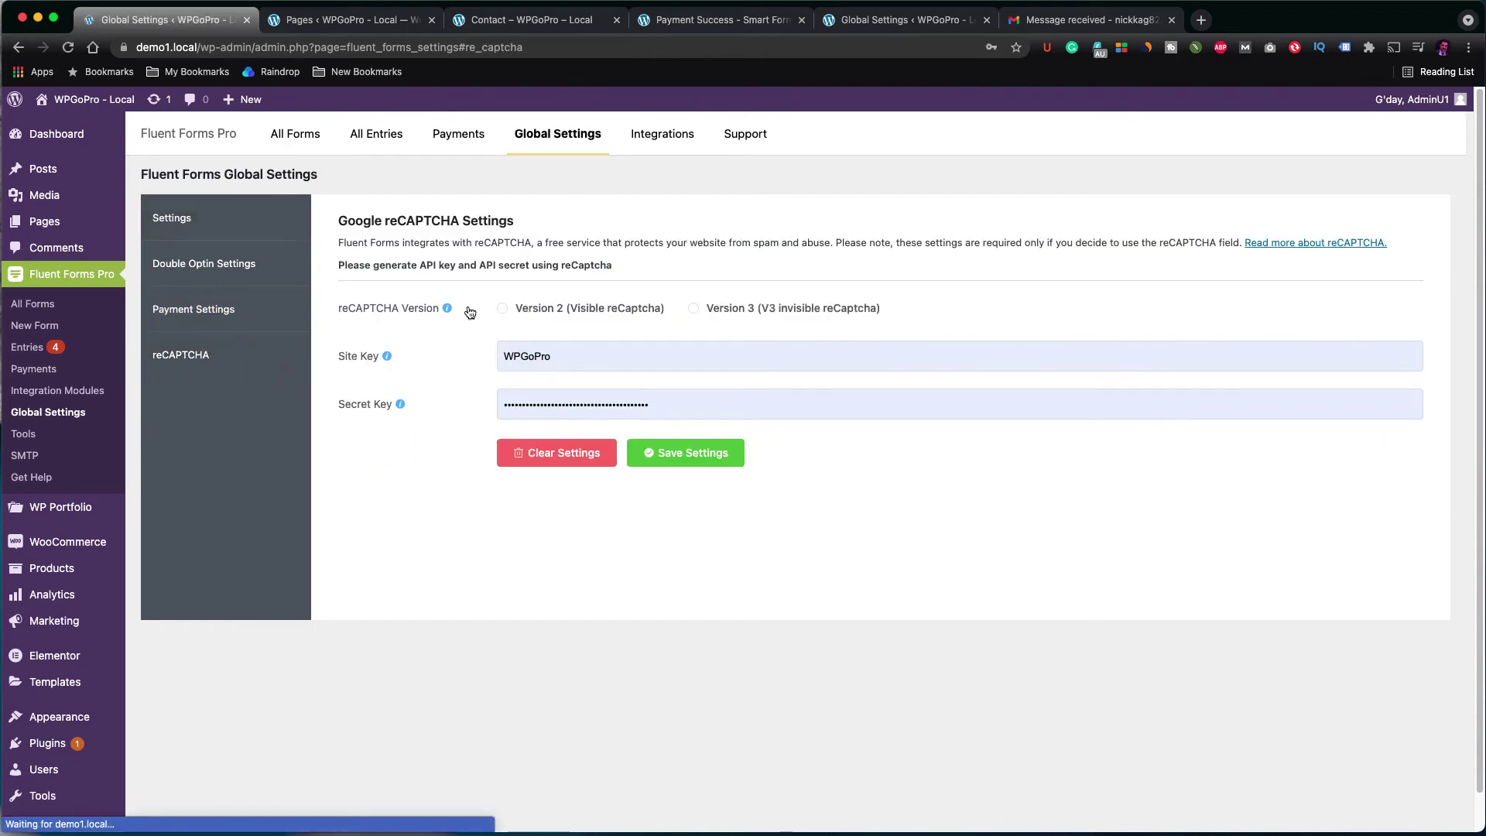
pyautogui.click(774, 313)
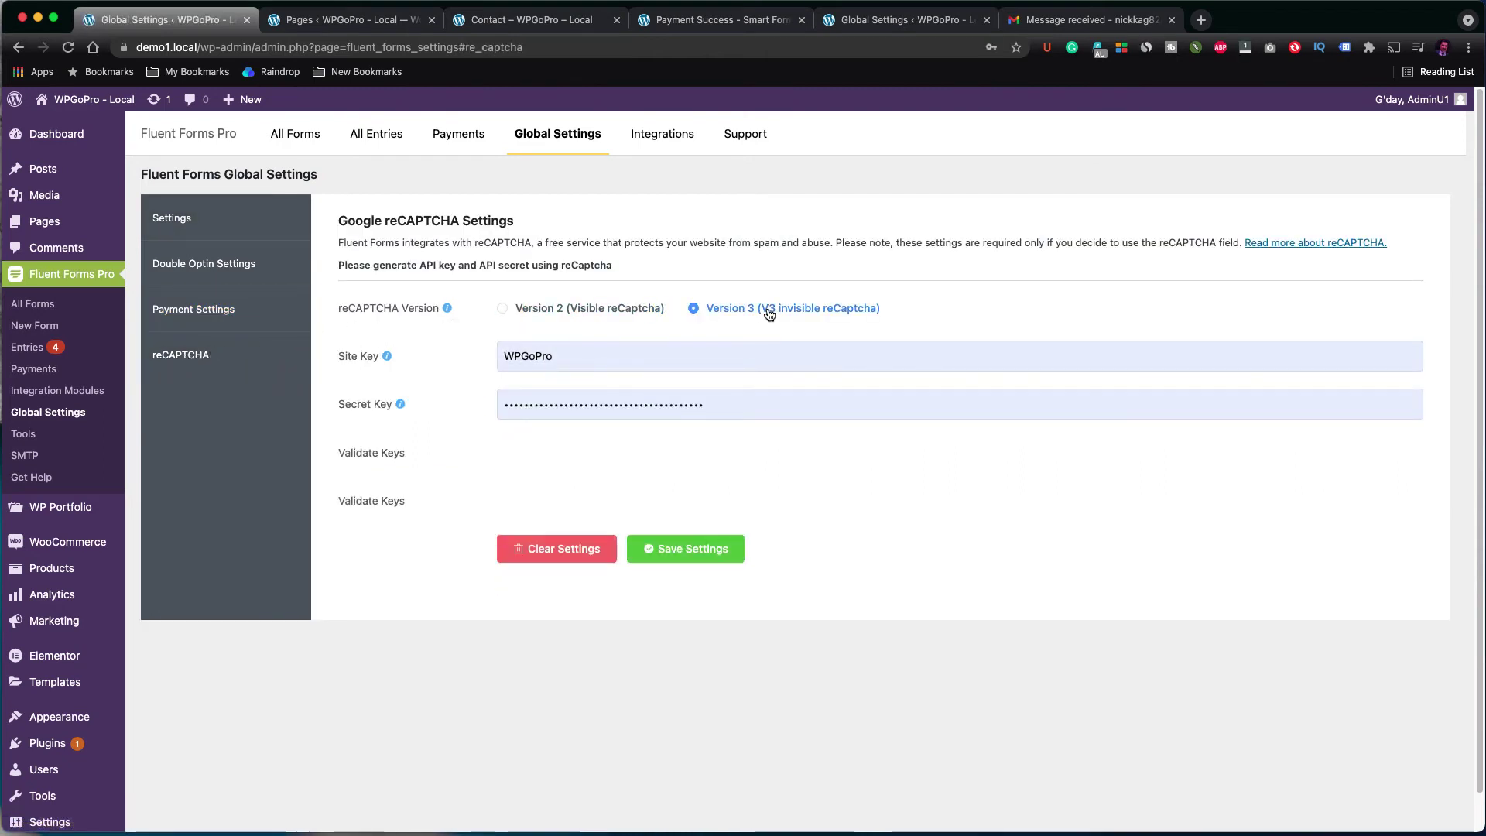
pyautogui.click(613, 317)
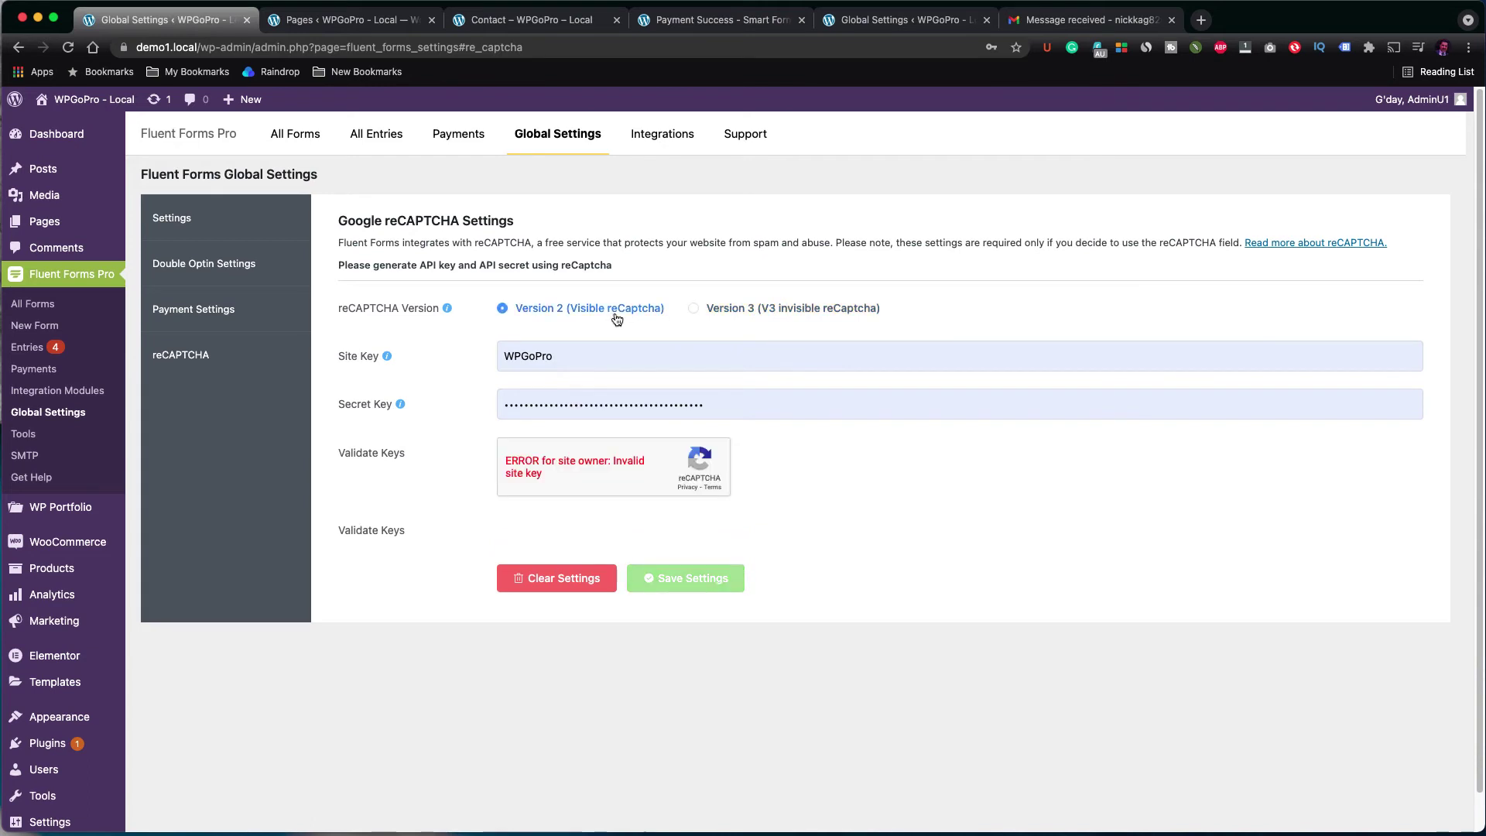
pyautogui.click(746, 312)
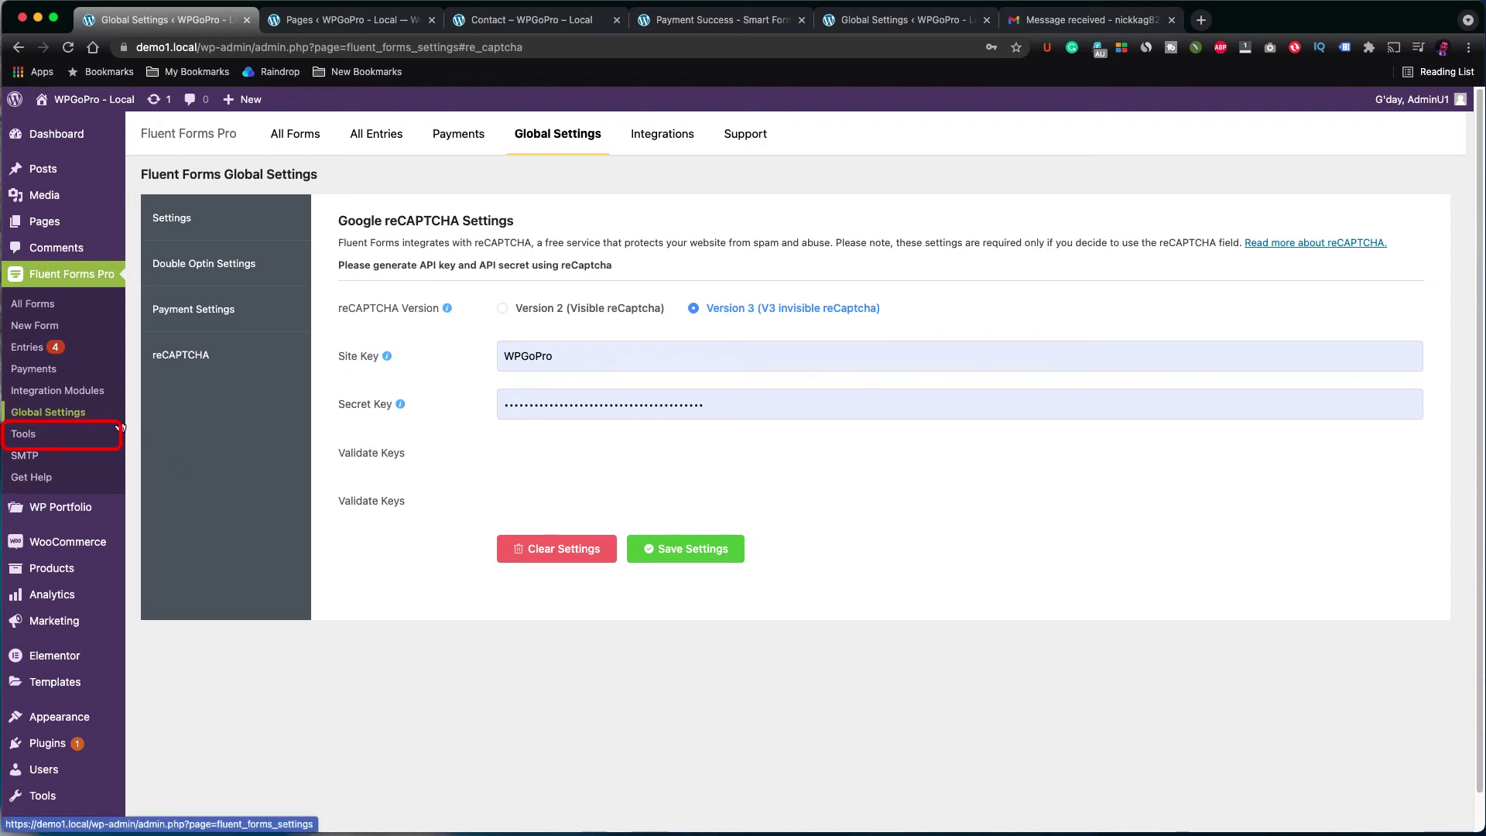
# Export Smart Form Demo (7) as a JSON file from Tools
pyautogui.click(24, 434)
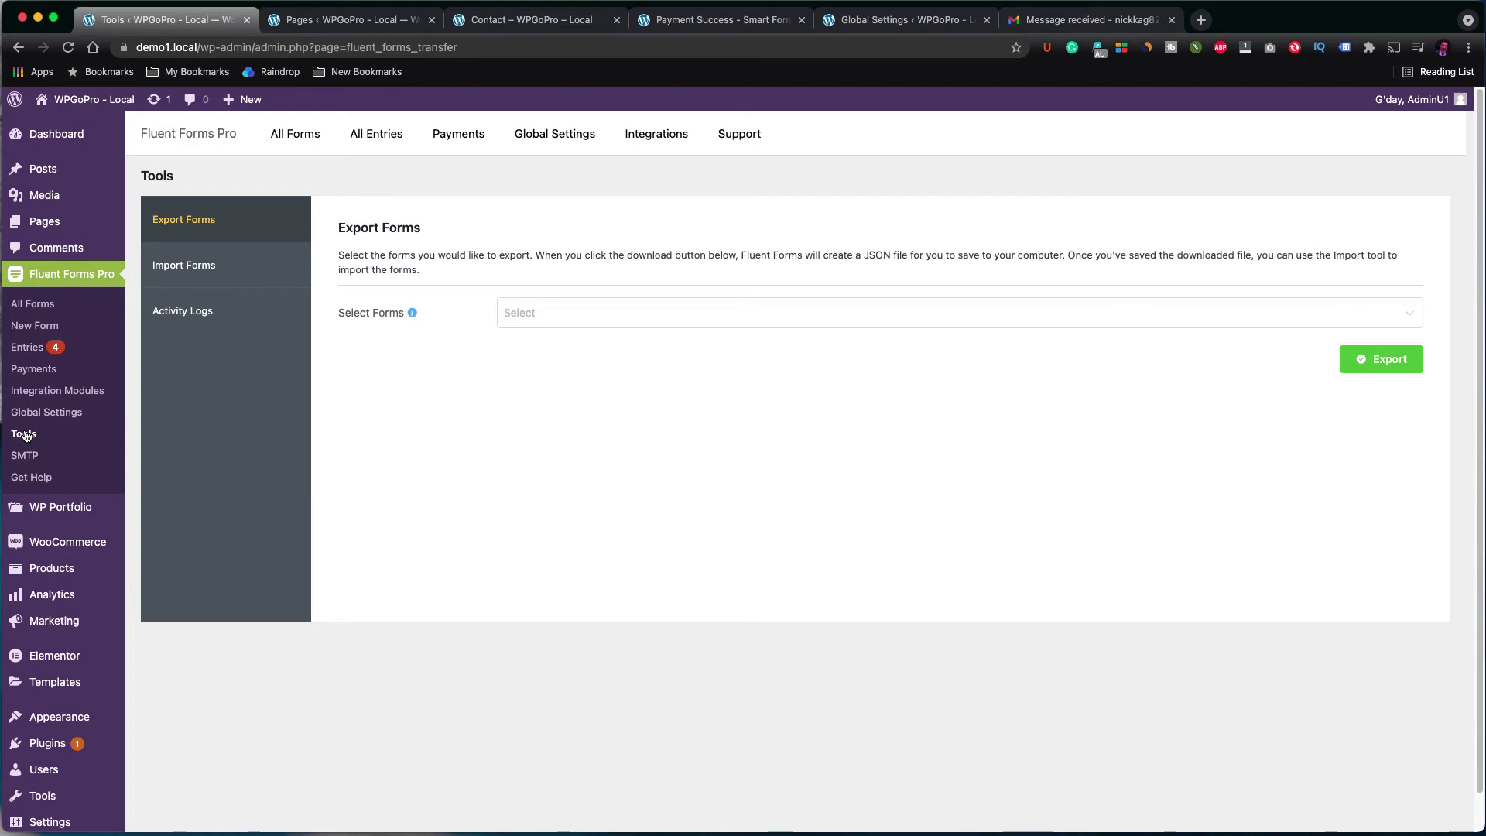
pyautogui.click(613, 312)
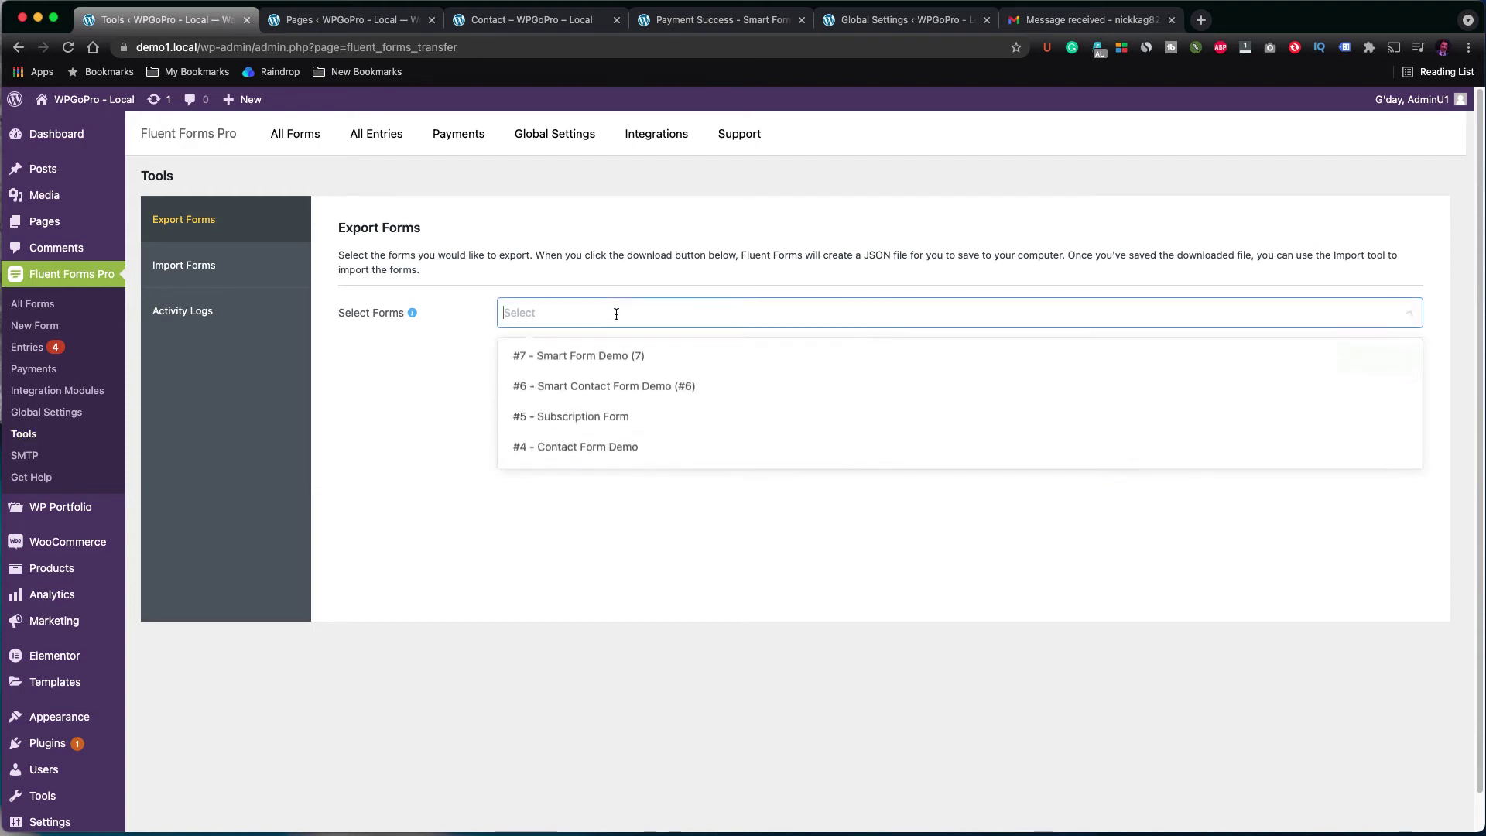
pyautogui.click(616, 356)
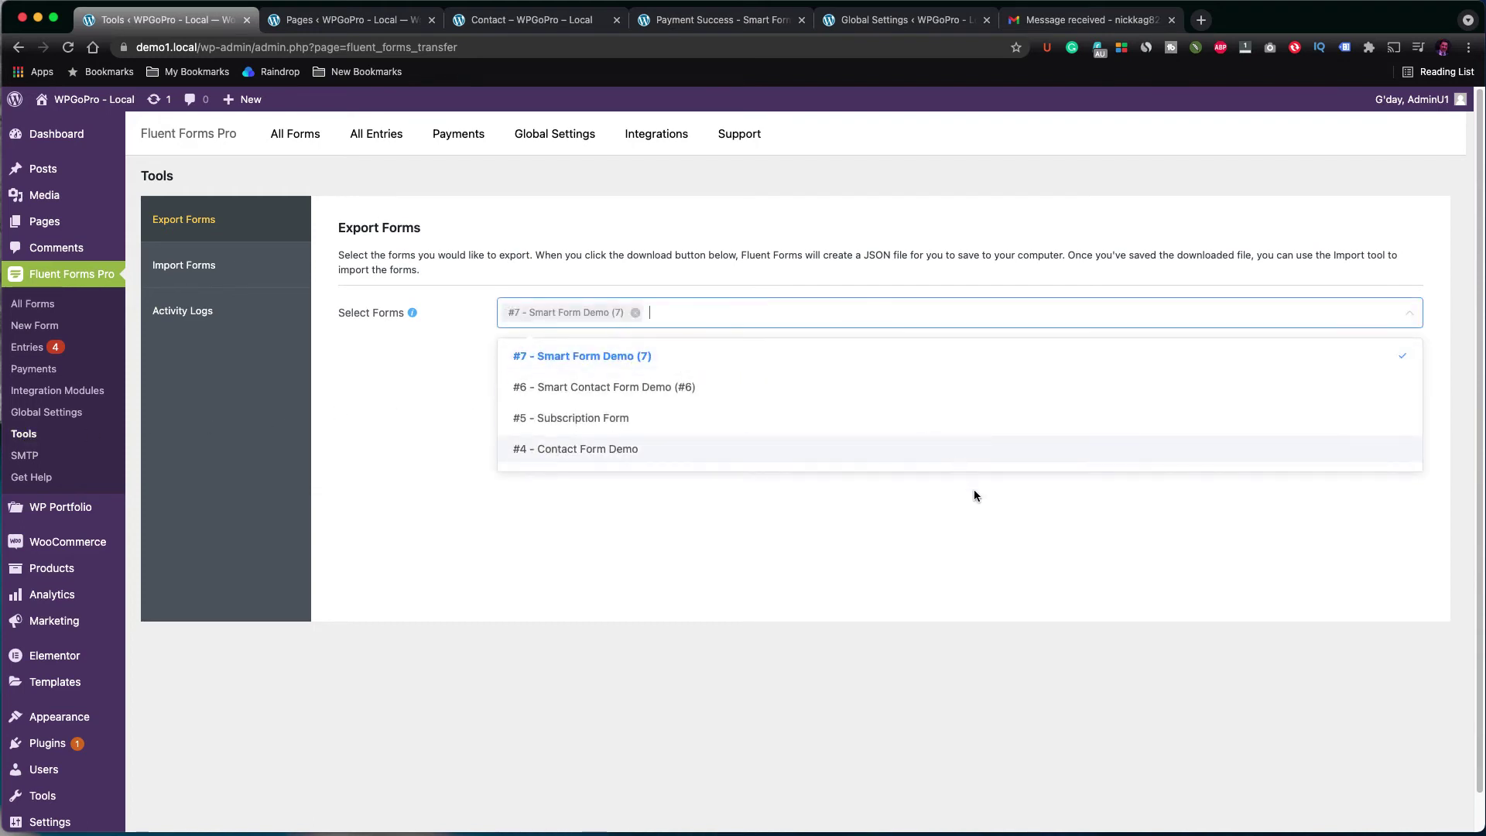
pyautogui.click(1008, 529)
pyautogui.click(1385, 372)
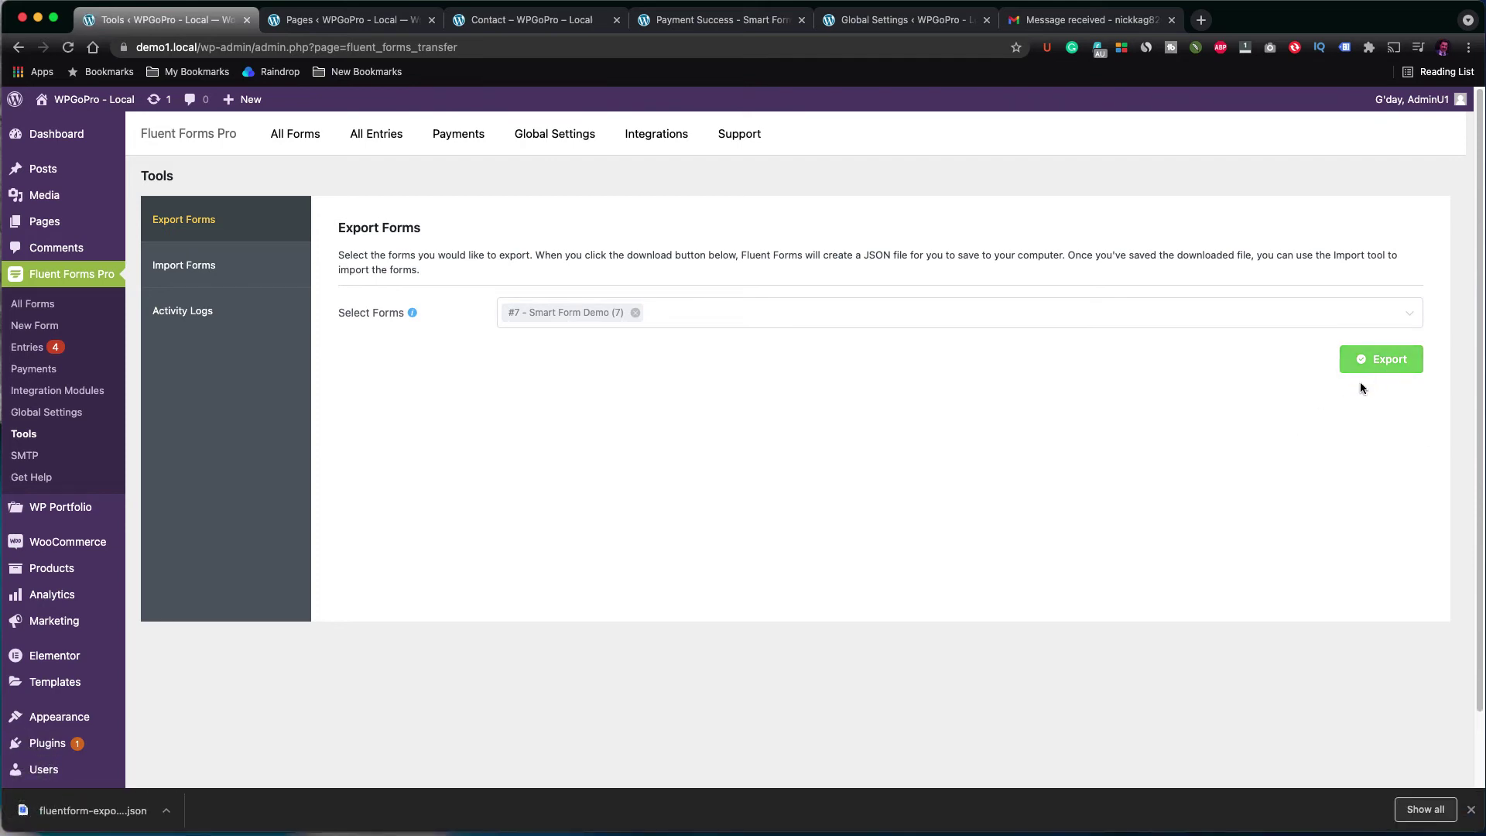
# Import the exported JSON file as a new form and return to All Forms
pyautogui.click(204, 267)
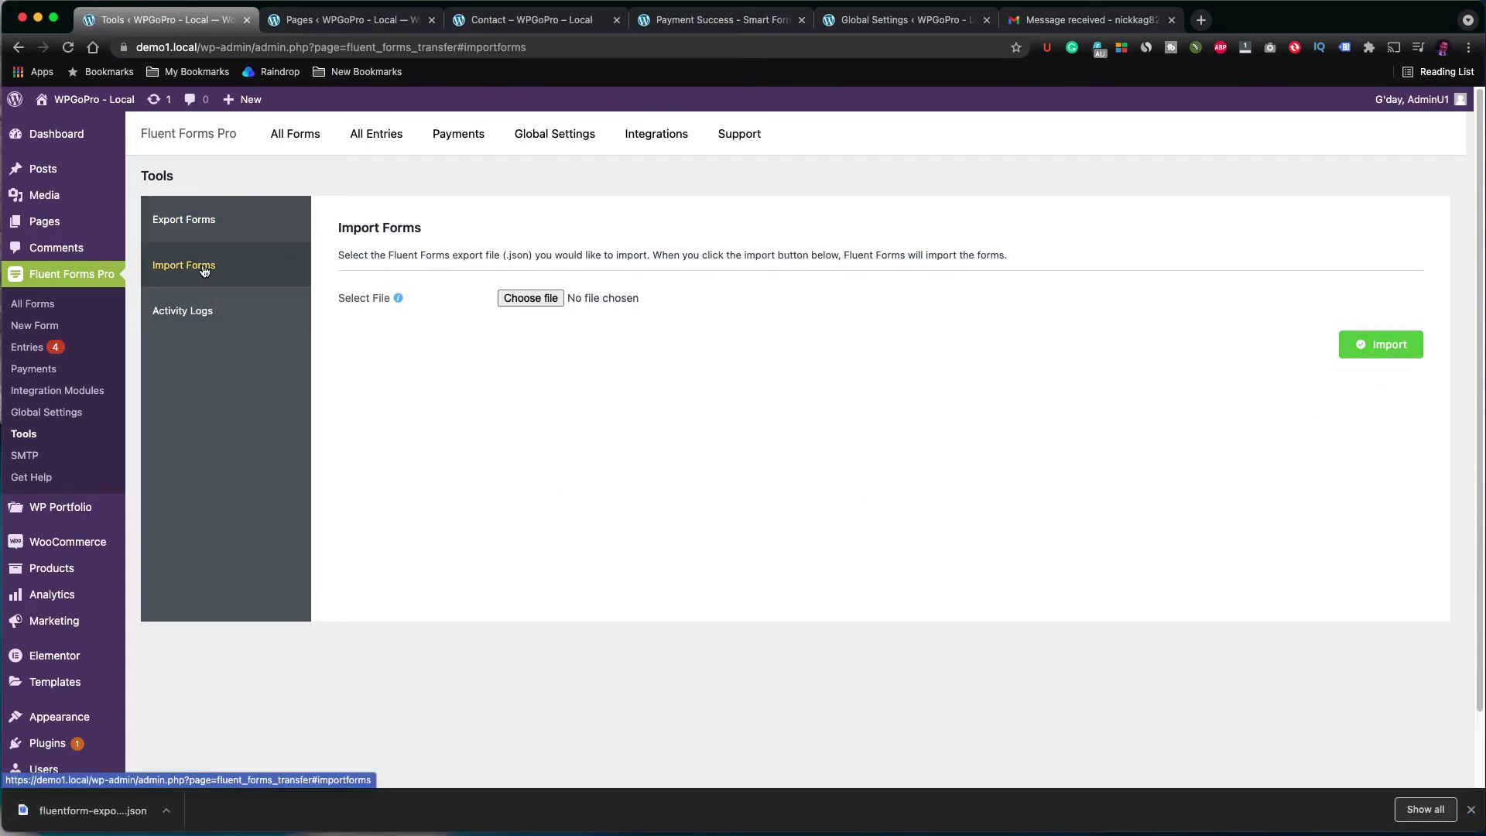
pyautogui.click(558, 299)
pyautogui.click(508, 173)
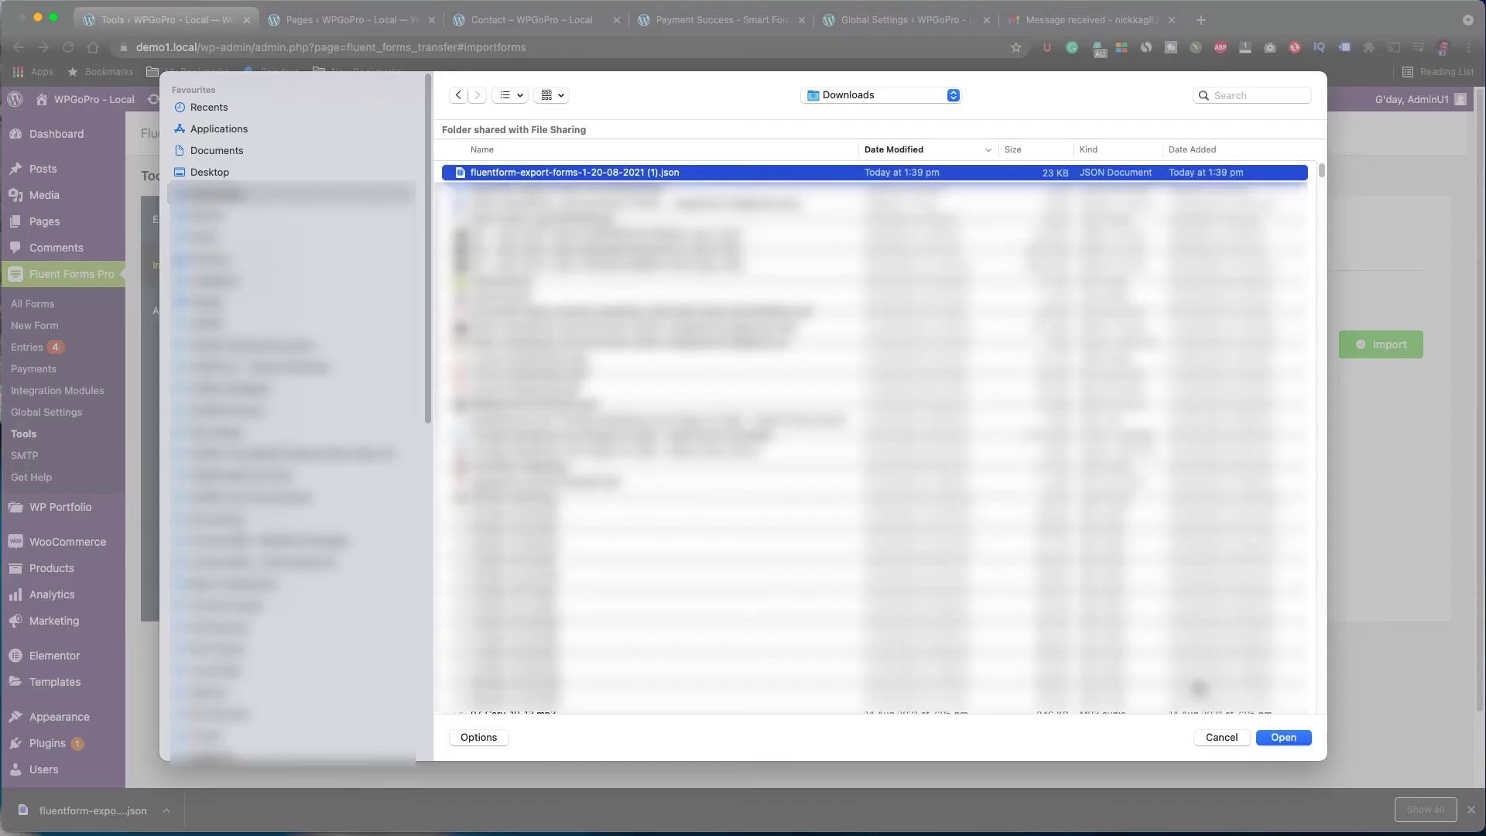
pyautogui.click(1272, 739)
pyautogui.click(1381, 350)
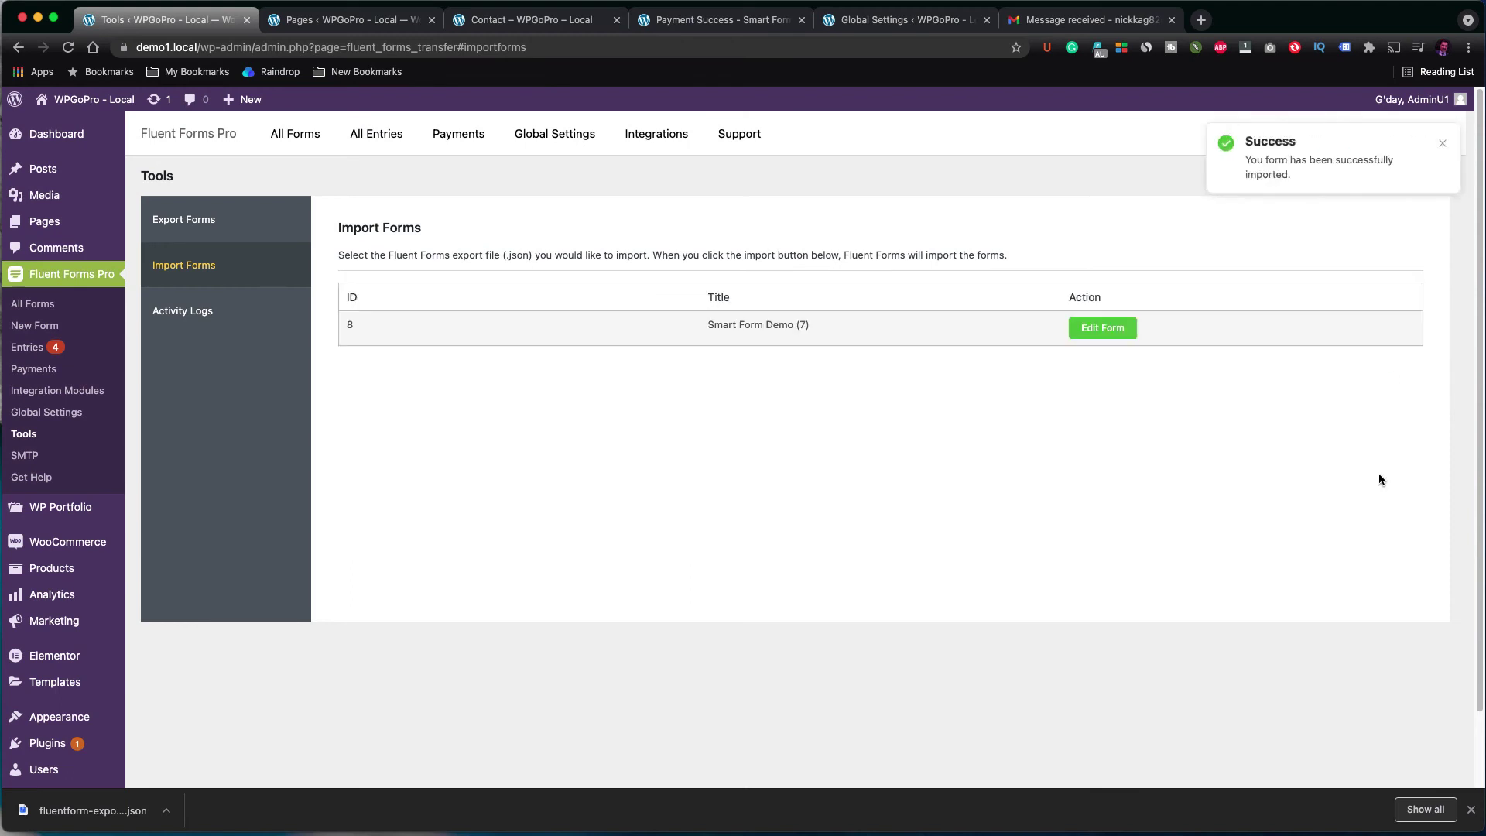
pyautogui.click(45, 307)
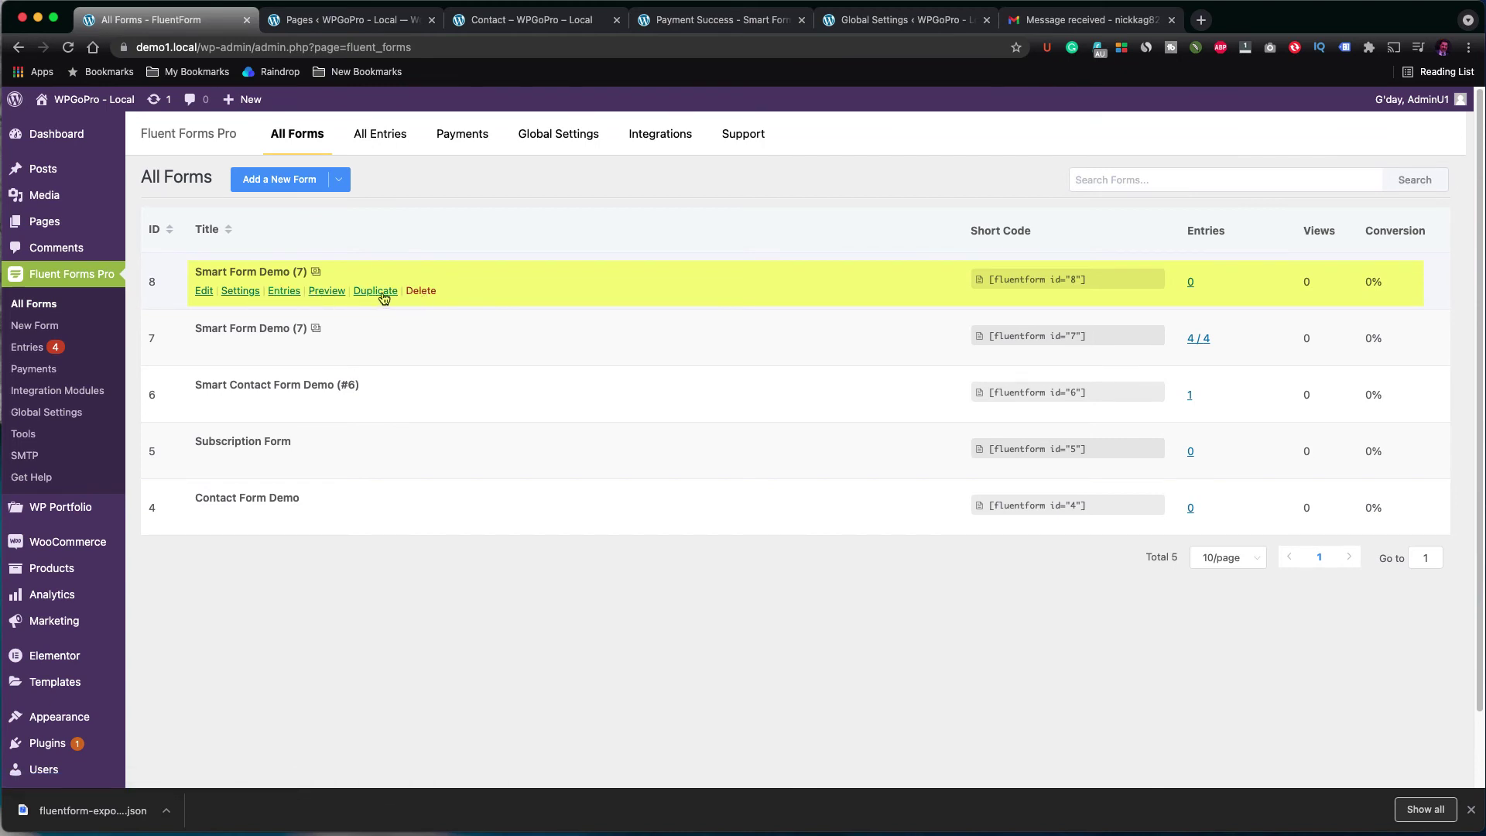
pyautogui.rightClick(330, 293)
pyautogui.click(344, 301)
pyautogui.click(349, 20)
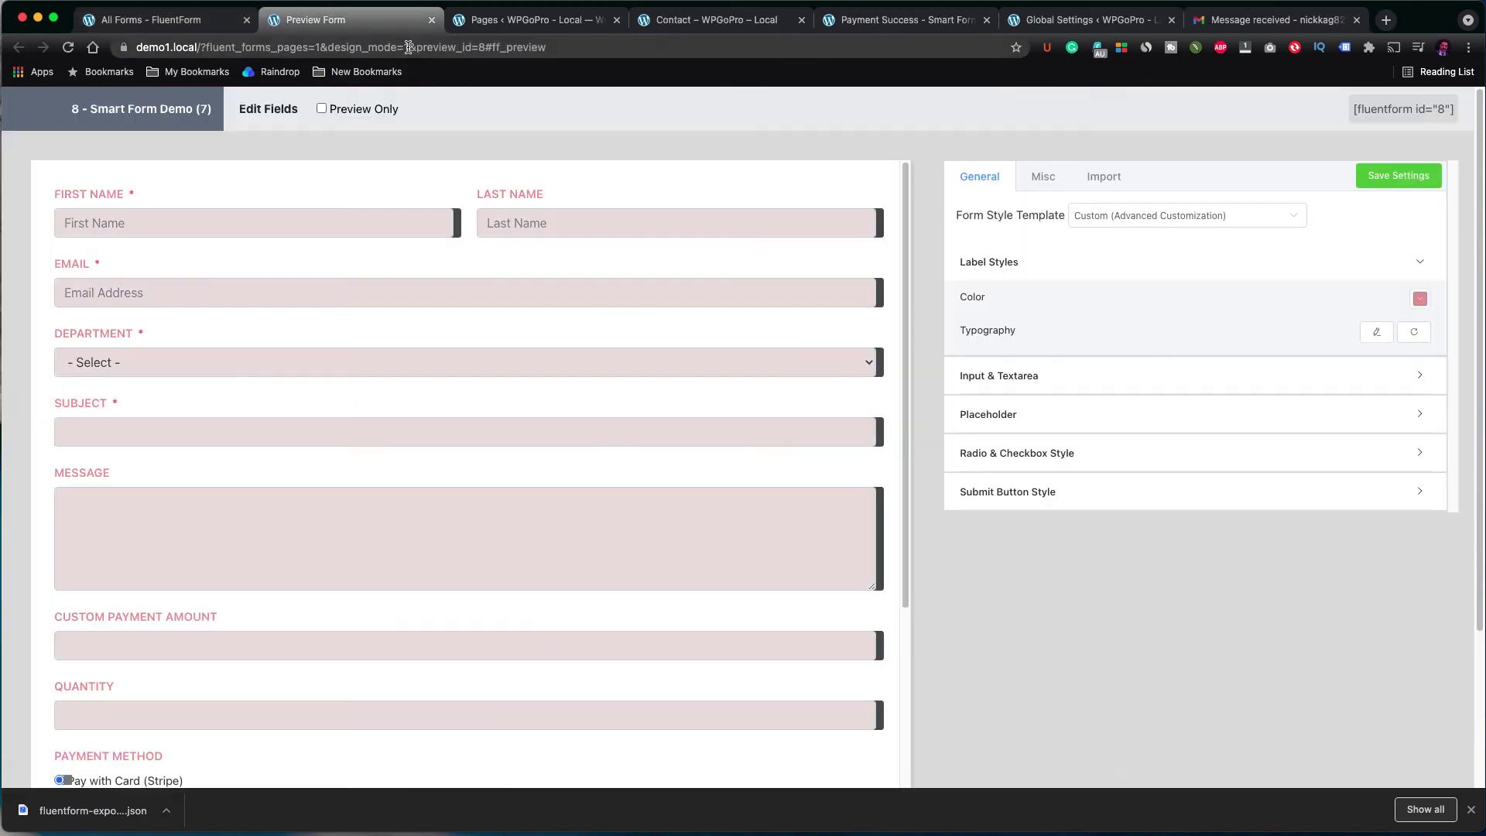
pyautogui.scroll(-5, 537, 303)
pyautogui.scroll(5, 538, 304)
pyautogui.click(432, 19)
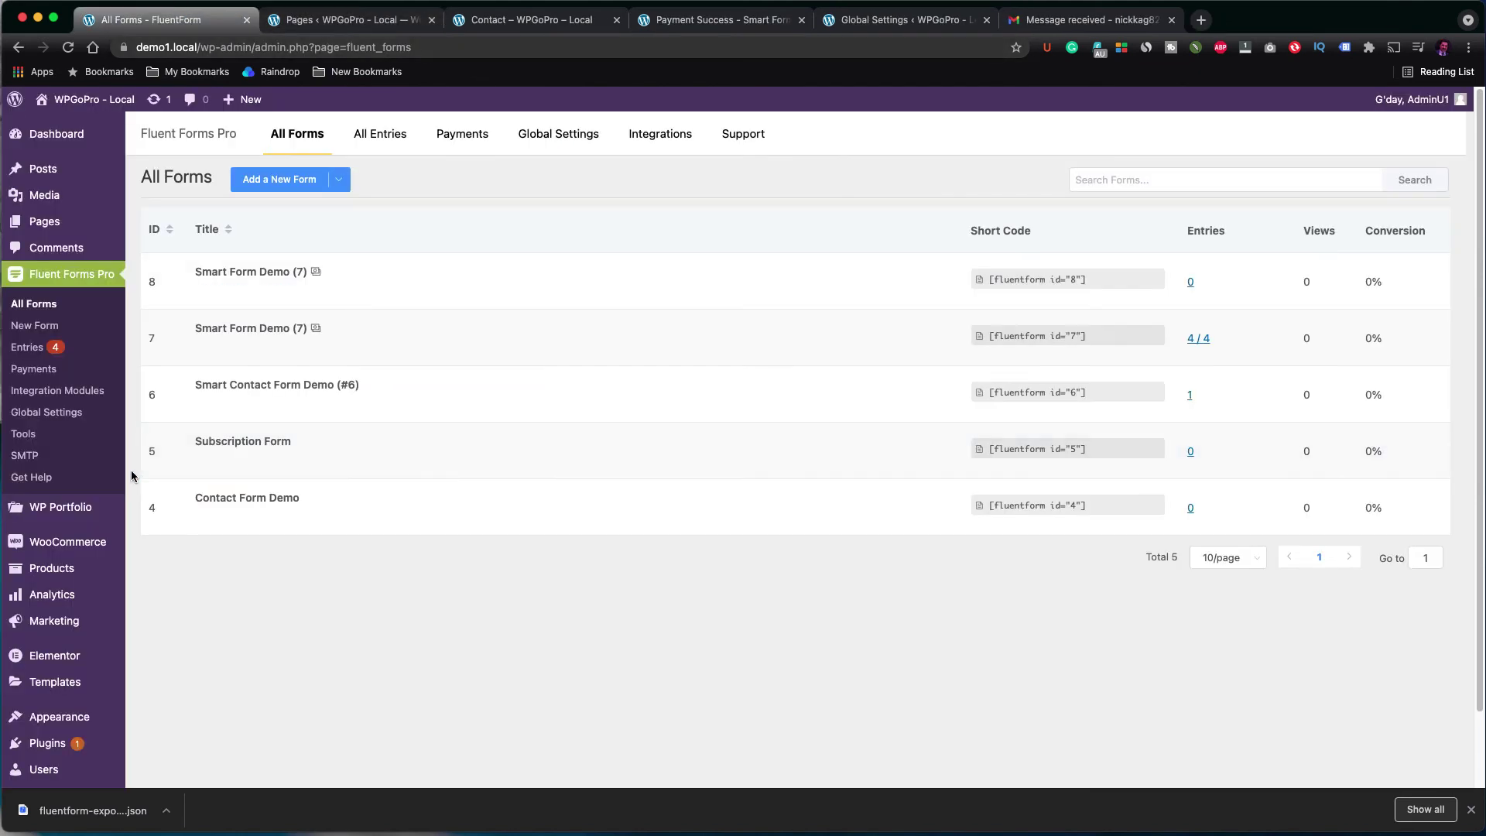
pyautogui.click(41, 457)
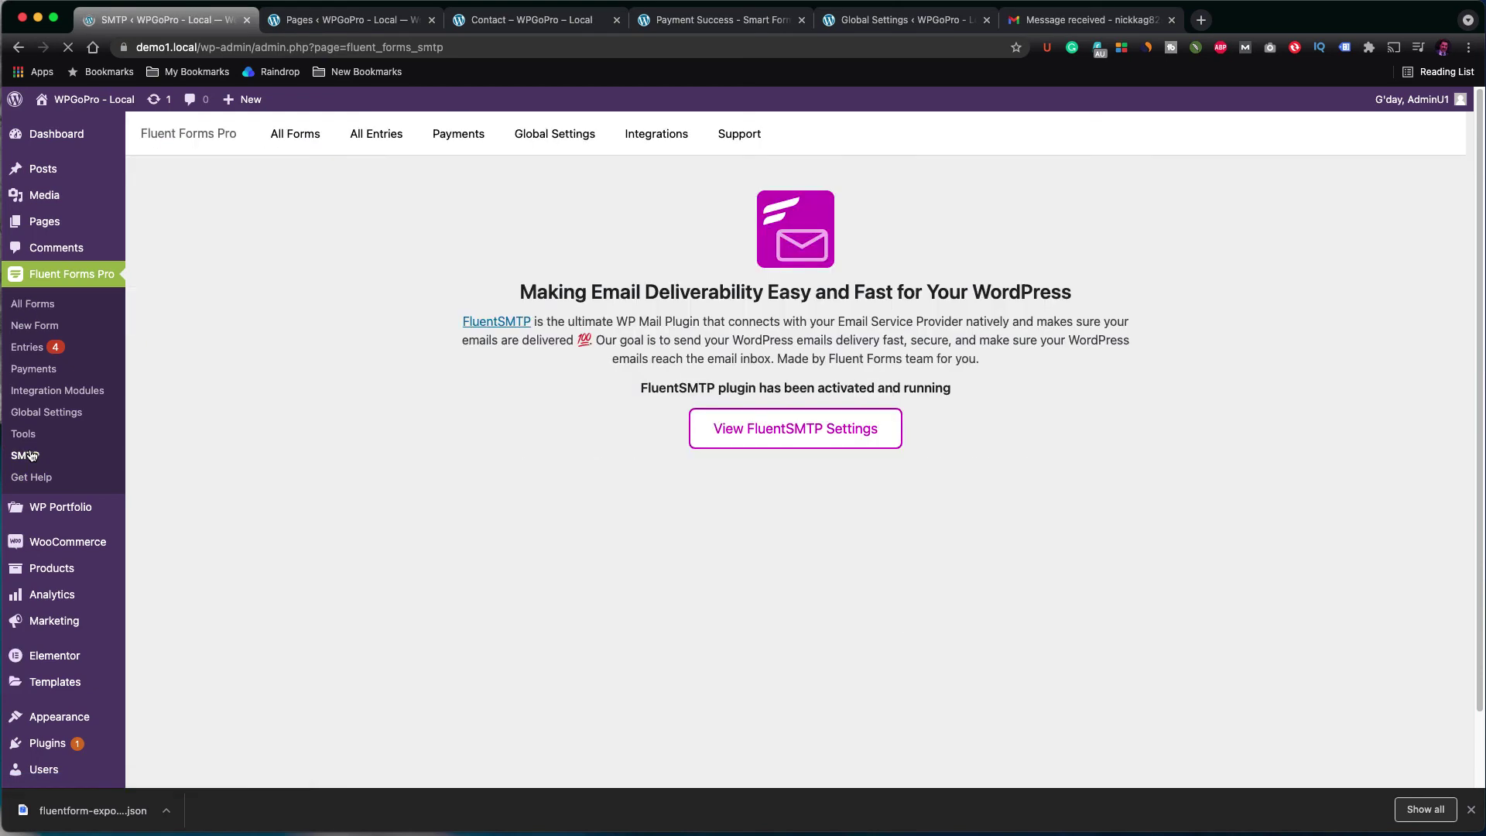
pyautogui.click(780, 438)
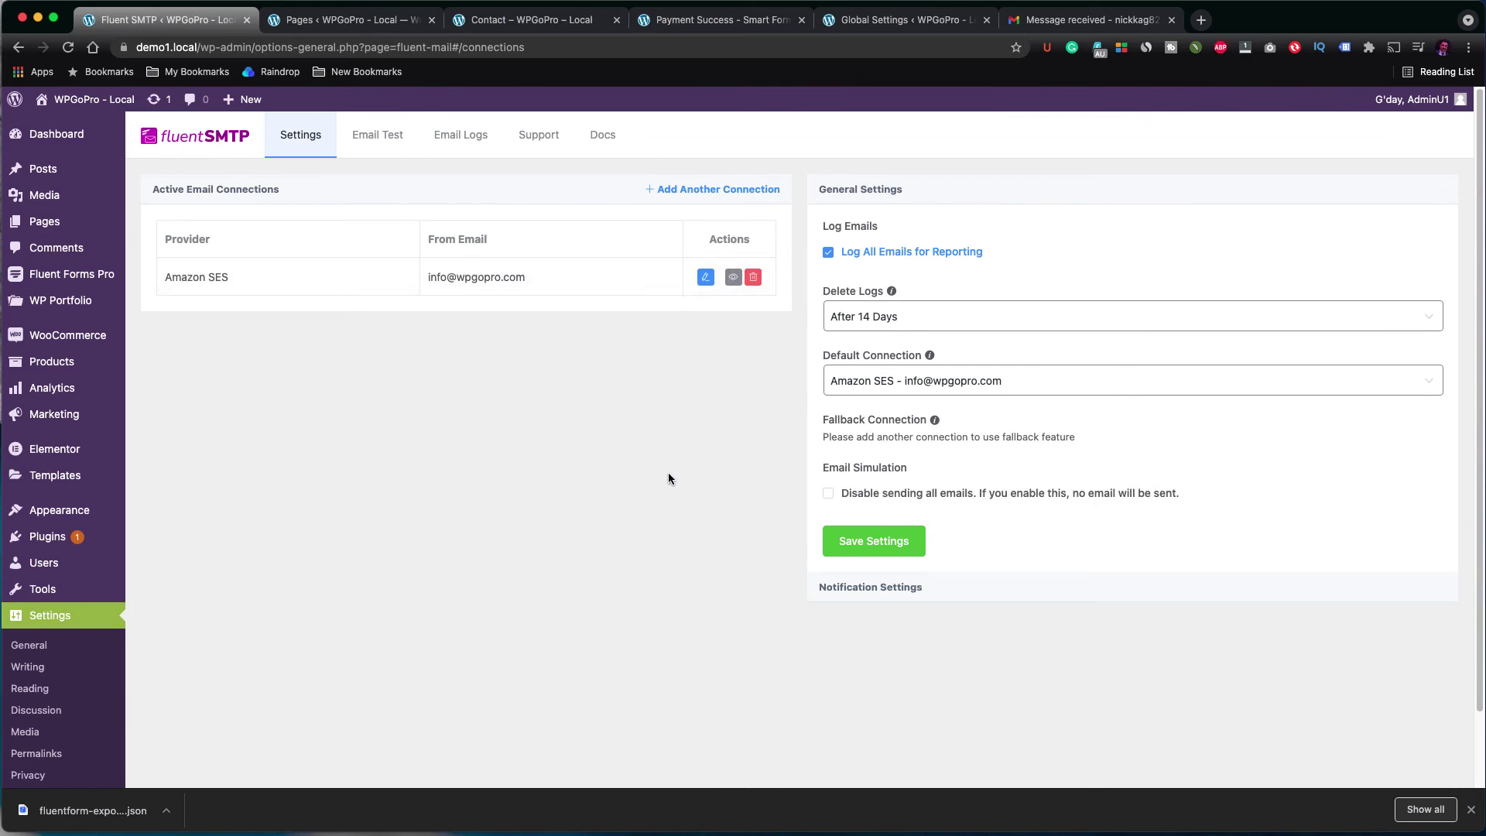
pyautogui.scroll(-1, 101, 689)
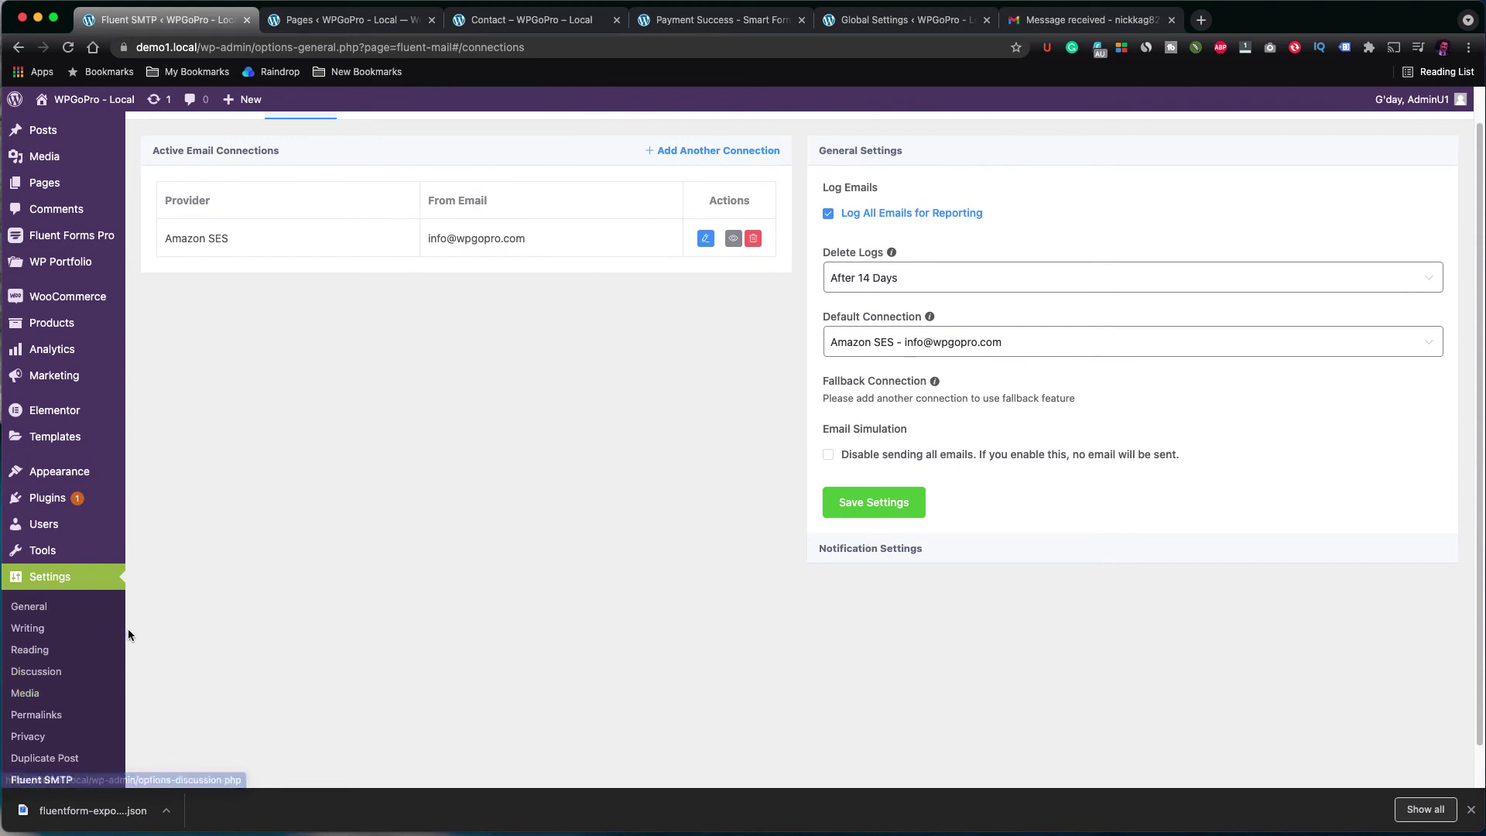
pyautogui.scroll(1, 128, 629)
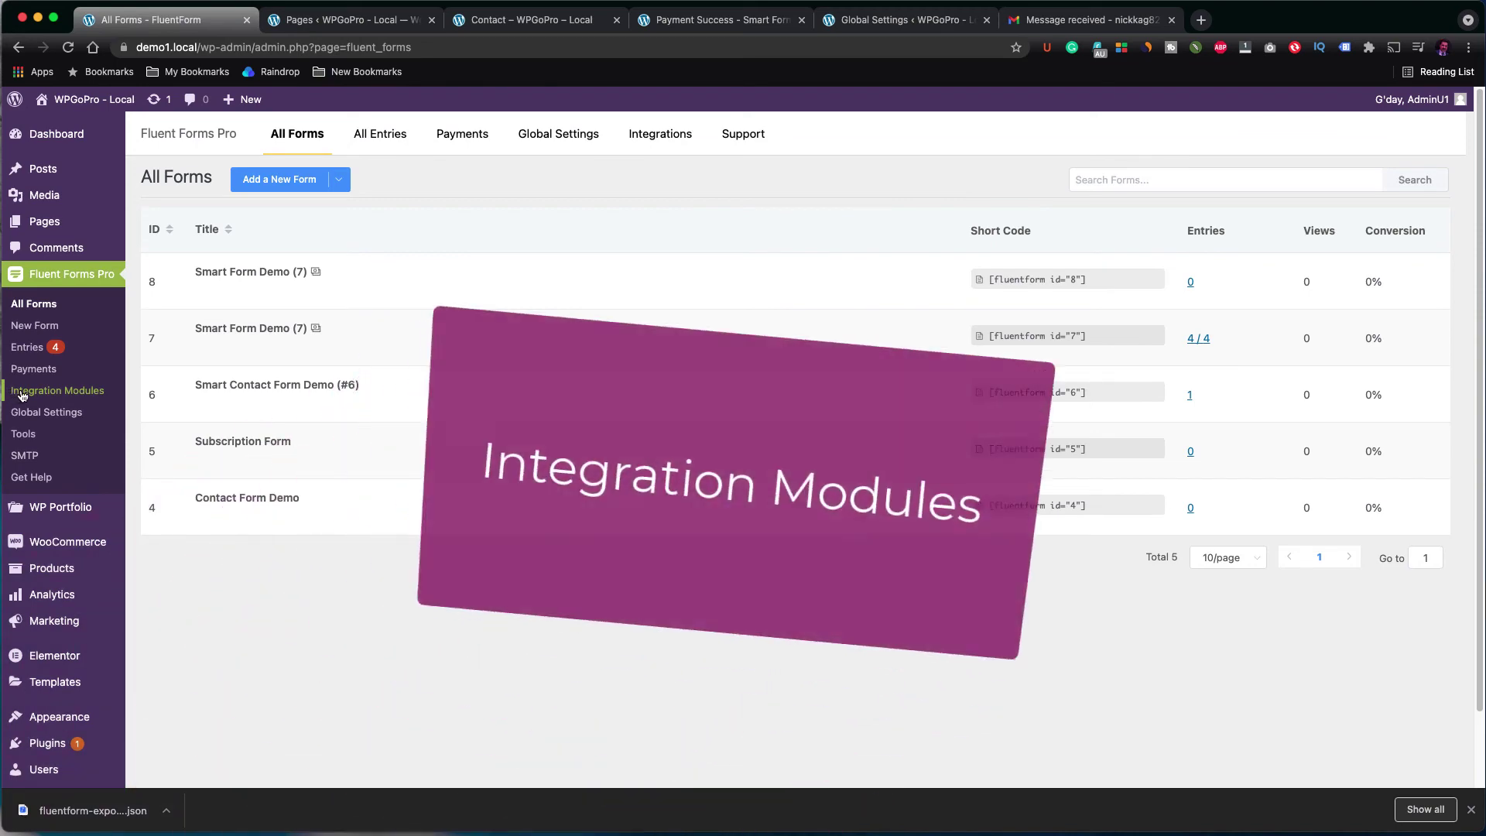
pyautogui.click(31, 392)
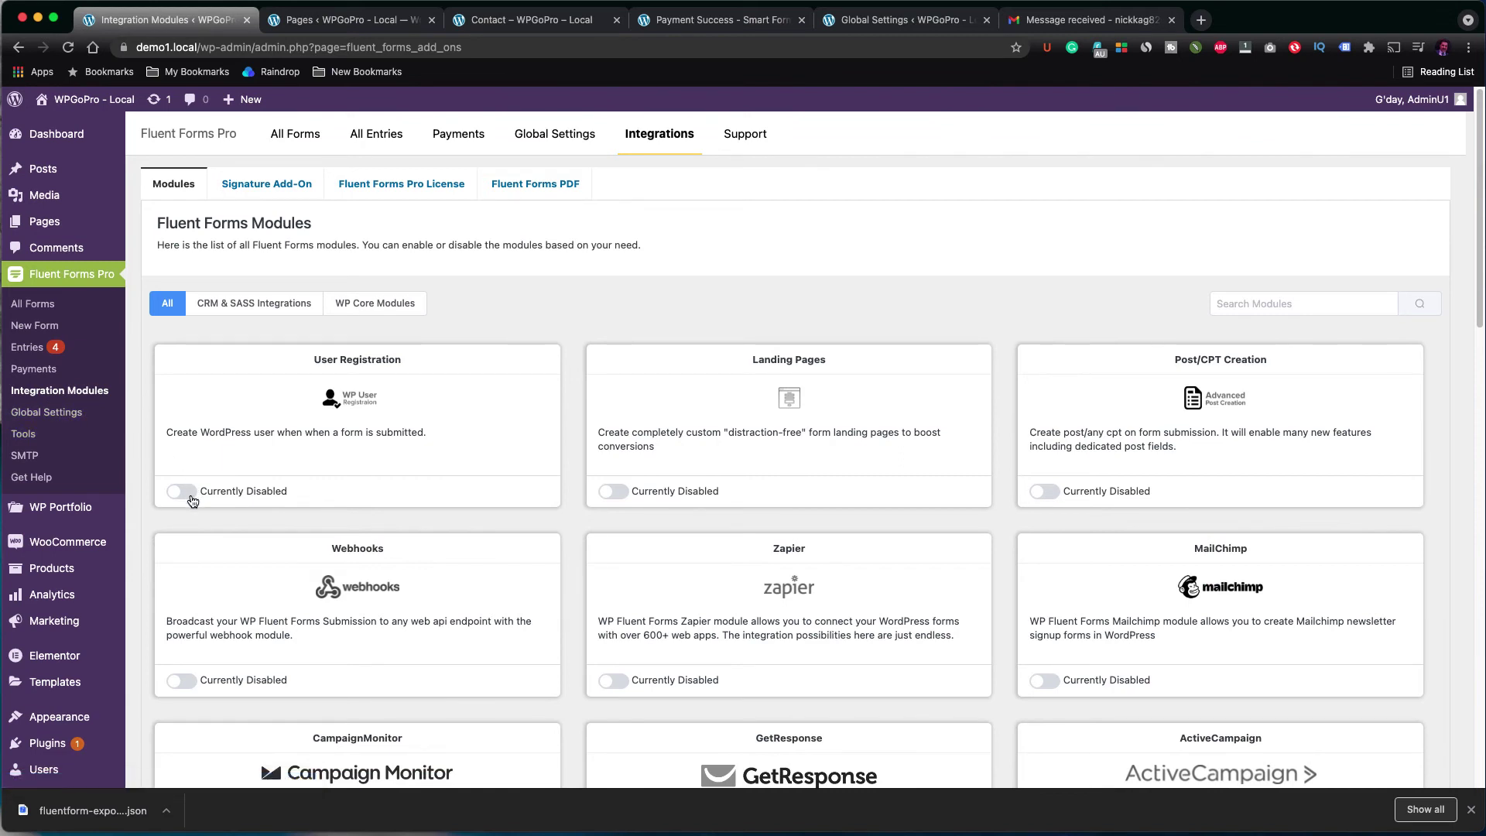
pyautogui.click(192, 499)
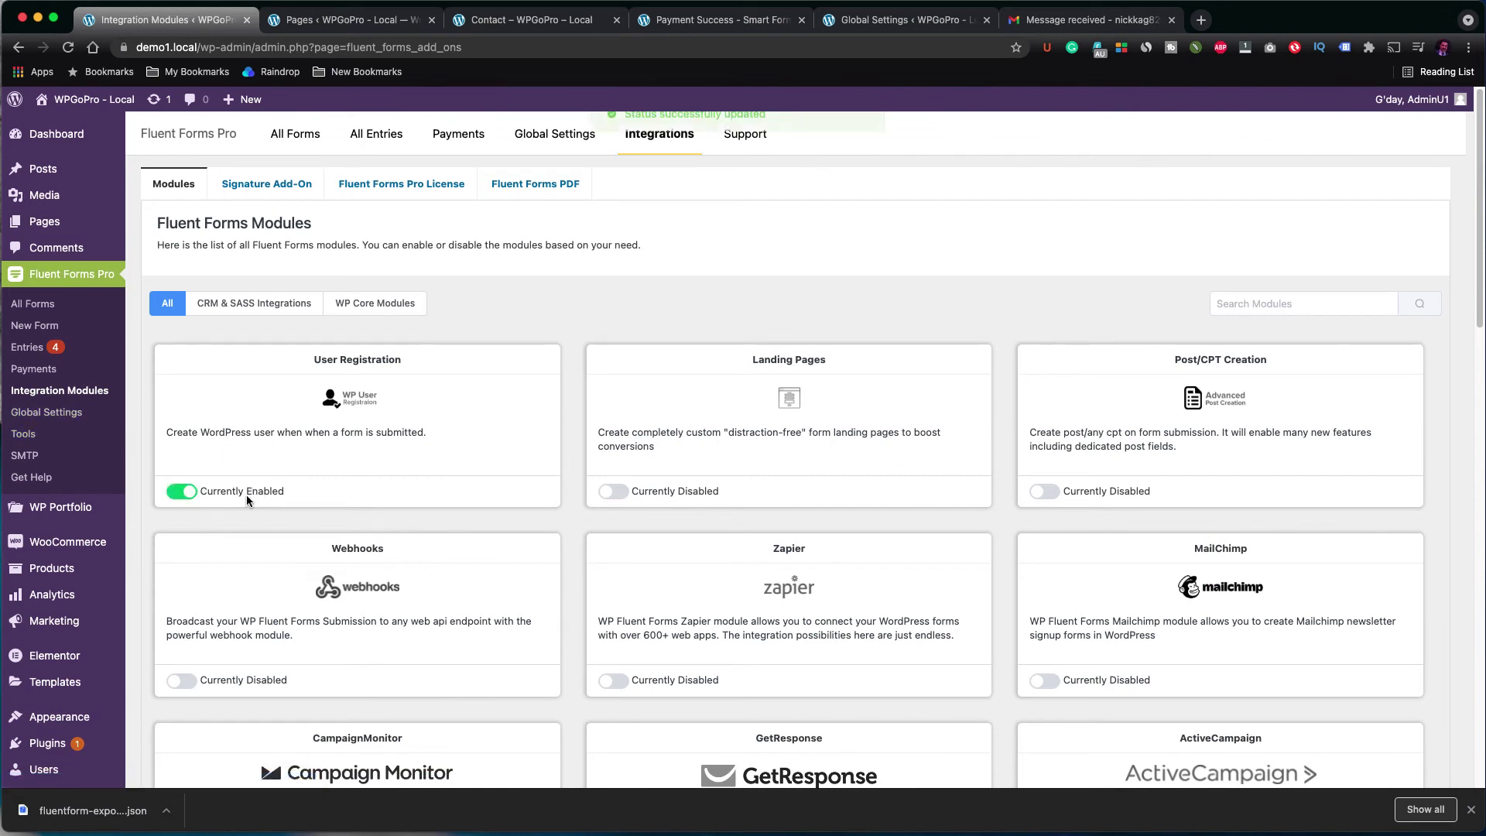
pyautogui.click(623, 496)
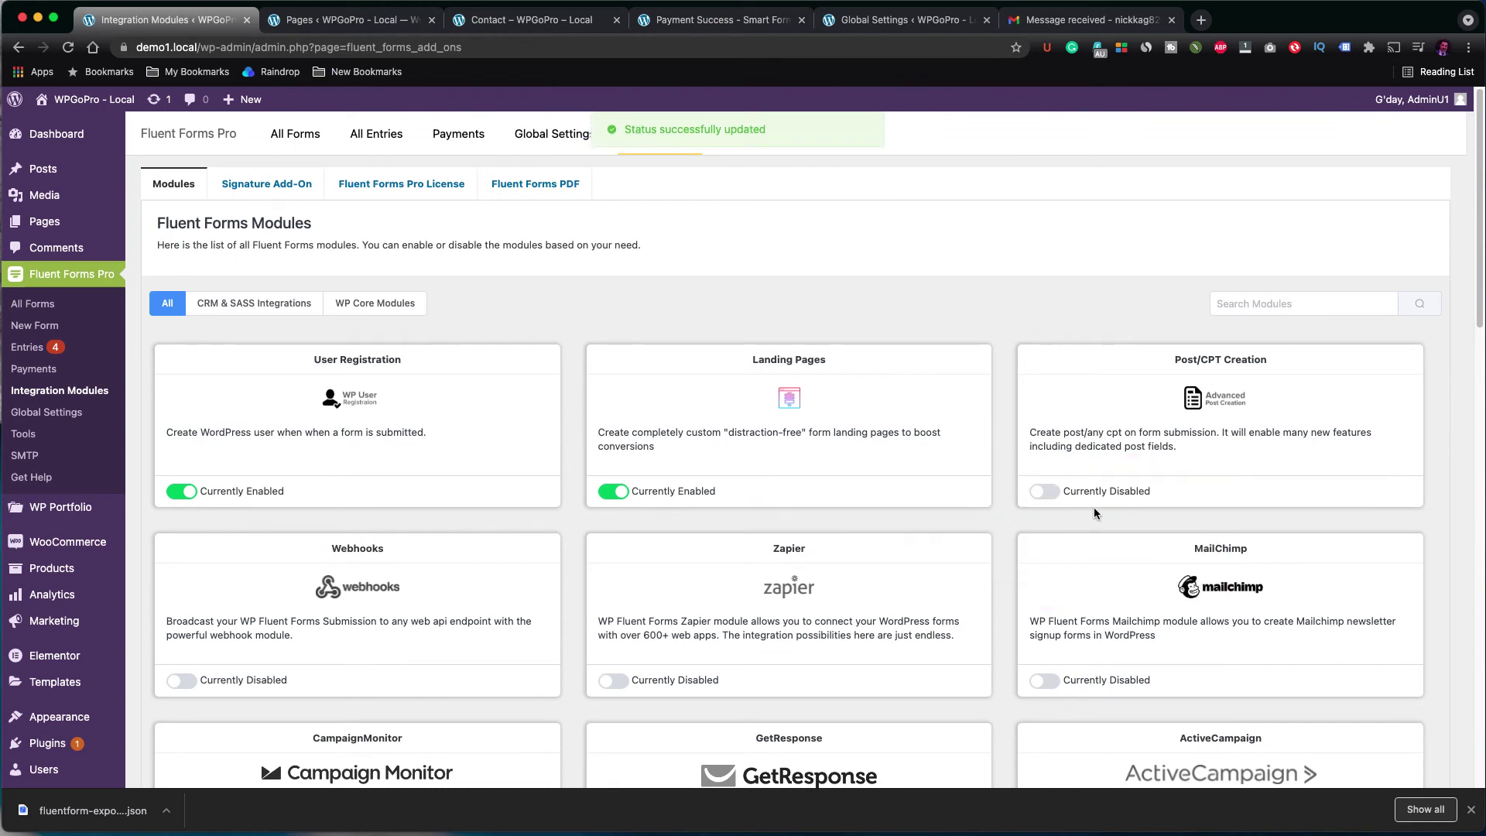
pyautogui.click(1045, 491)
pyautogui.scroll(-3, 1055, 495)
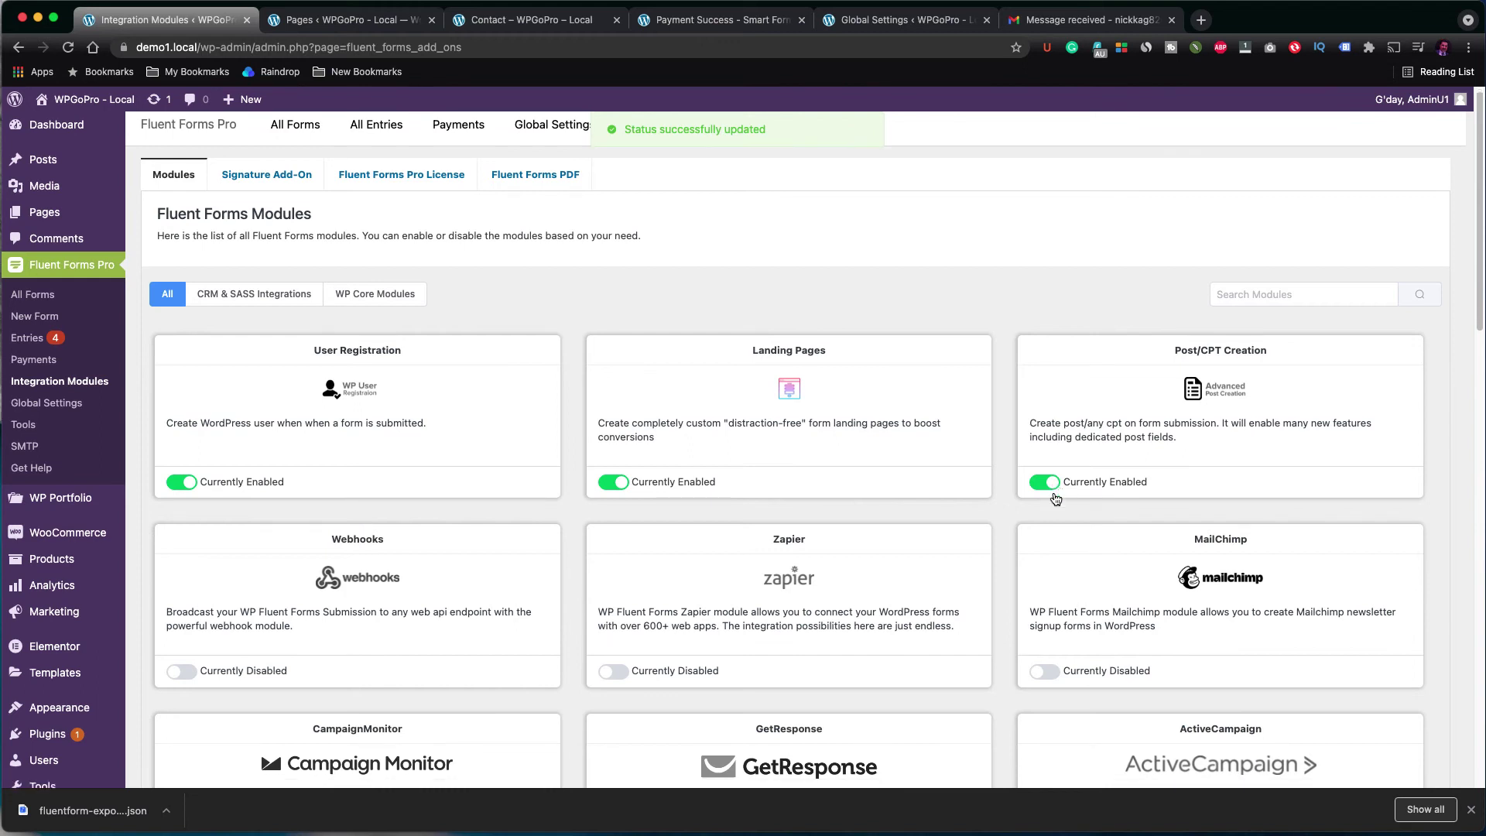
pyautogui.scroll(-2, 1054, 495)
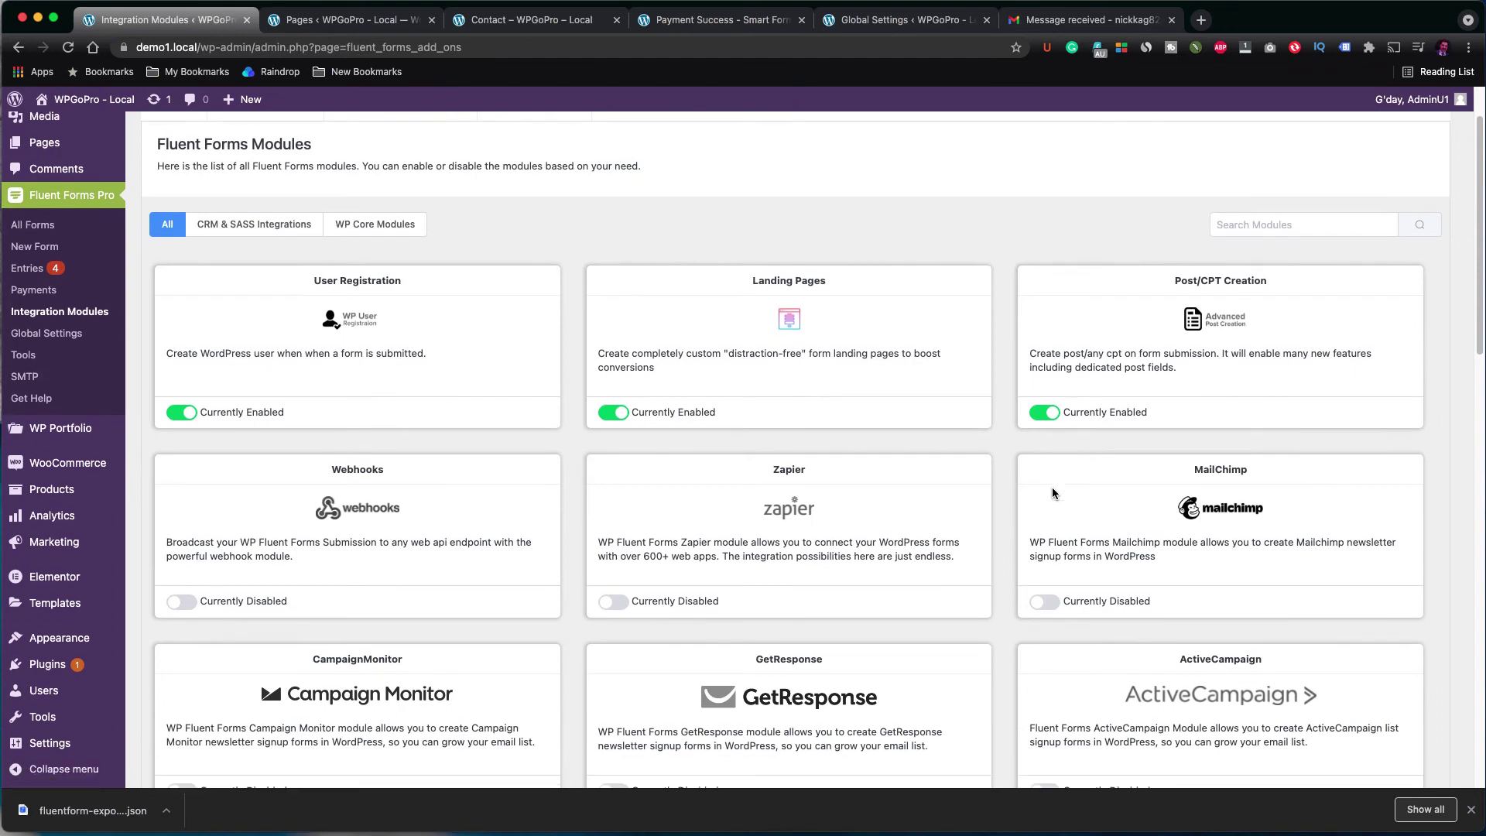
pyautogui.scroll(-4, 1055, 491)
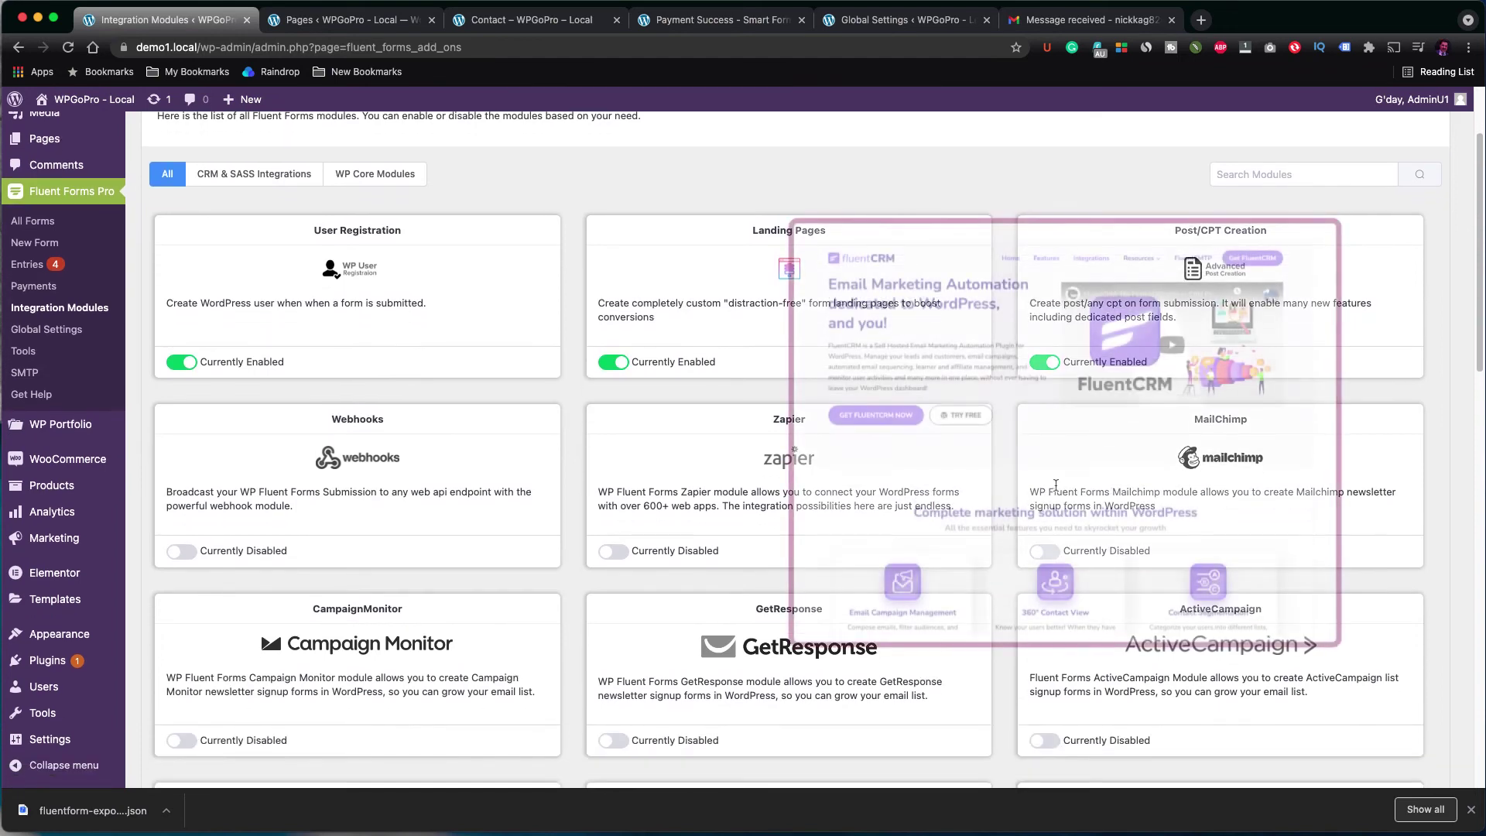
pyautogui.scroll(-10, 1057, 488)
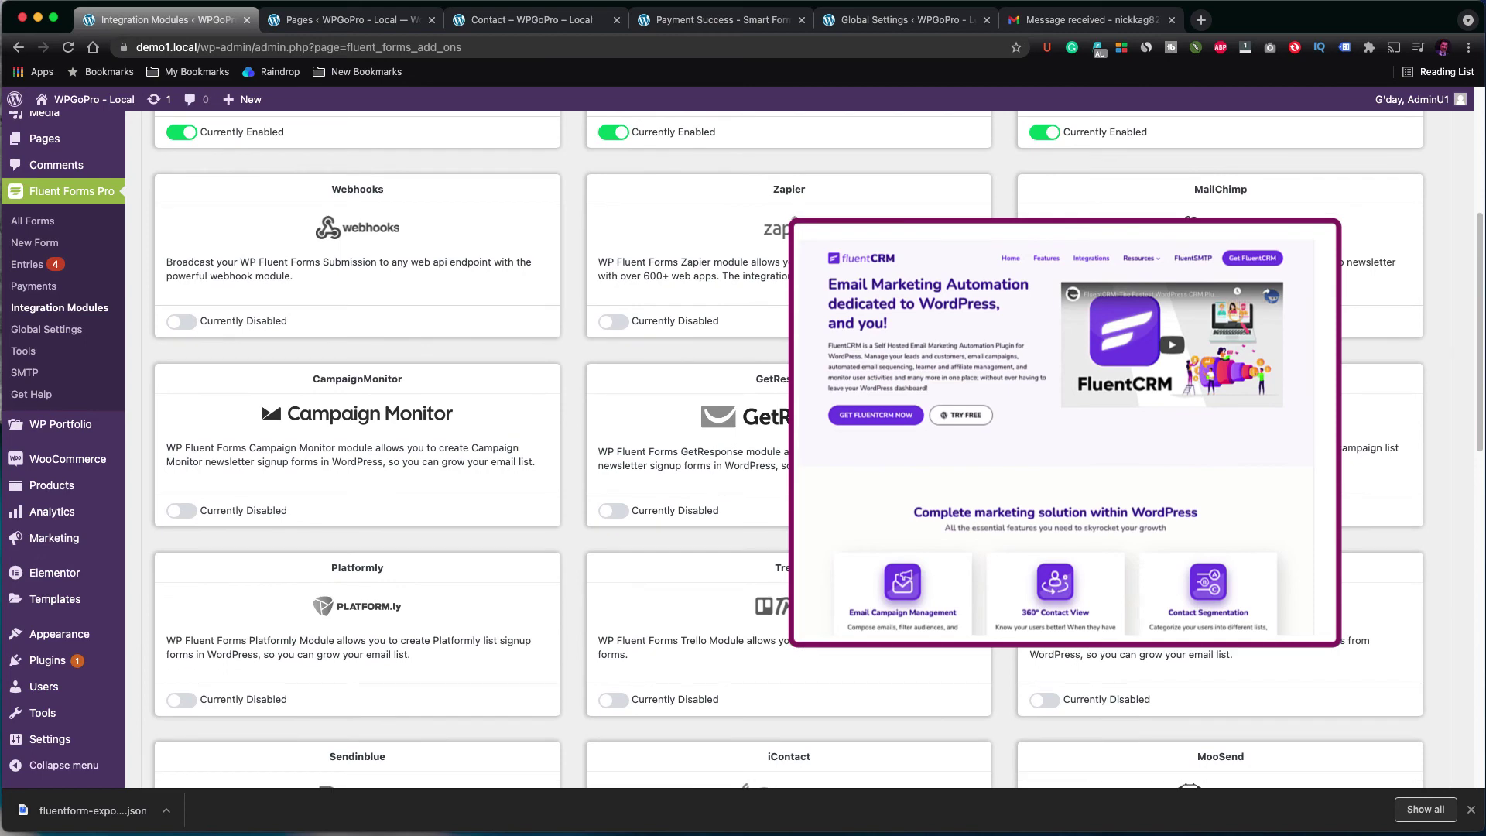
pyautogui.scroll(-4, 788, 450)
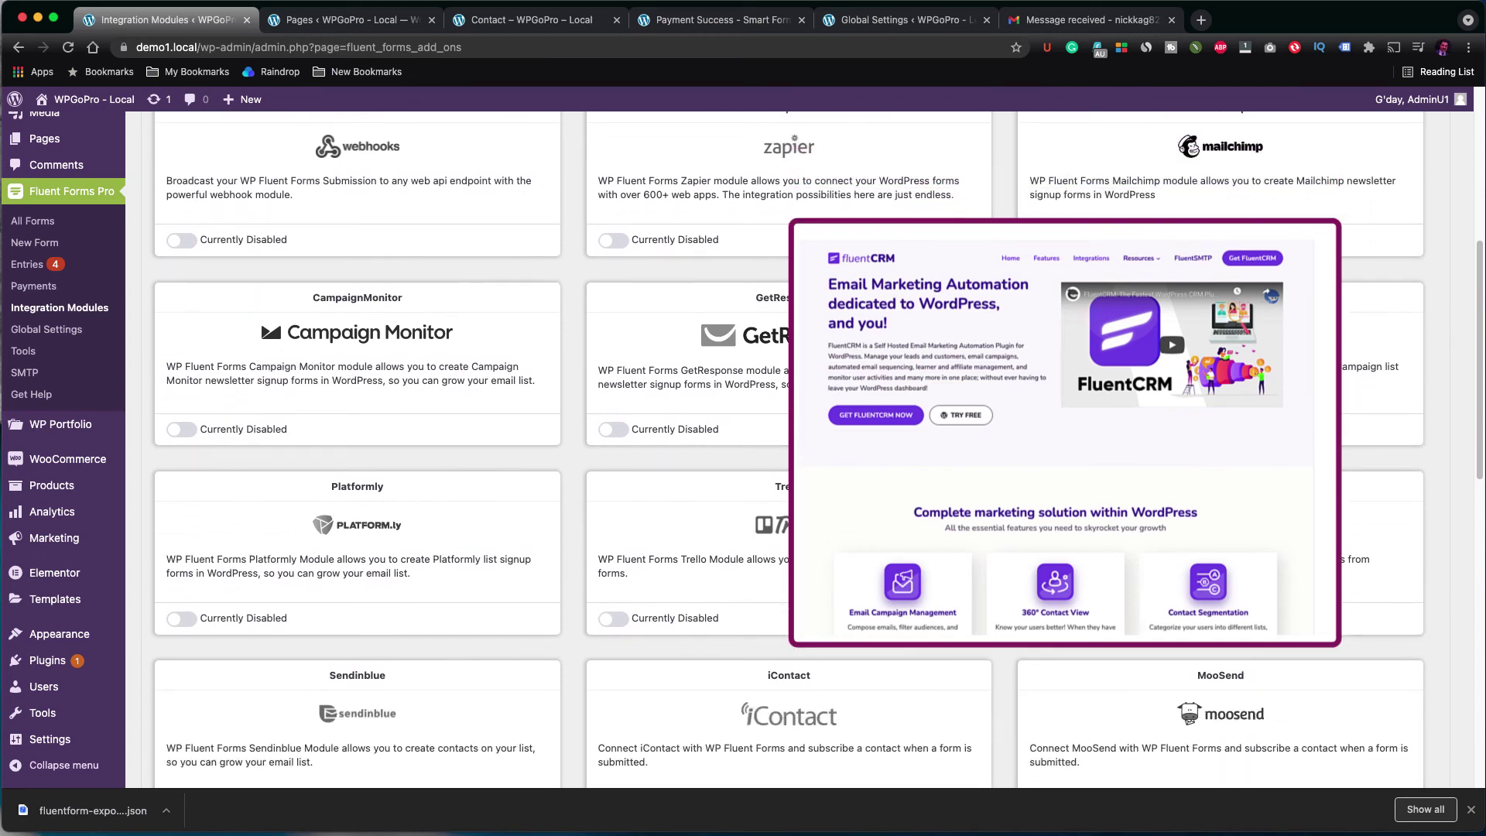
pyautogui.scroll(-15, 788, 453)
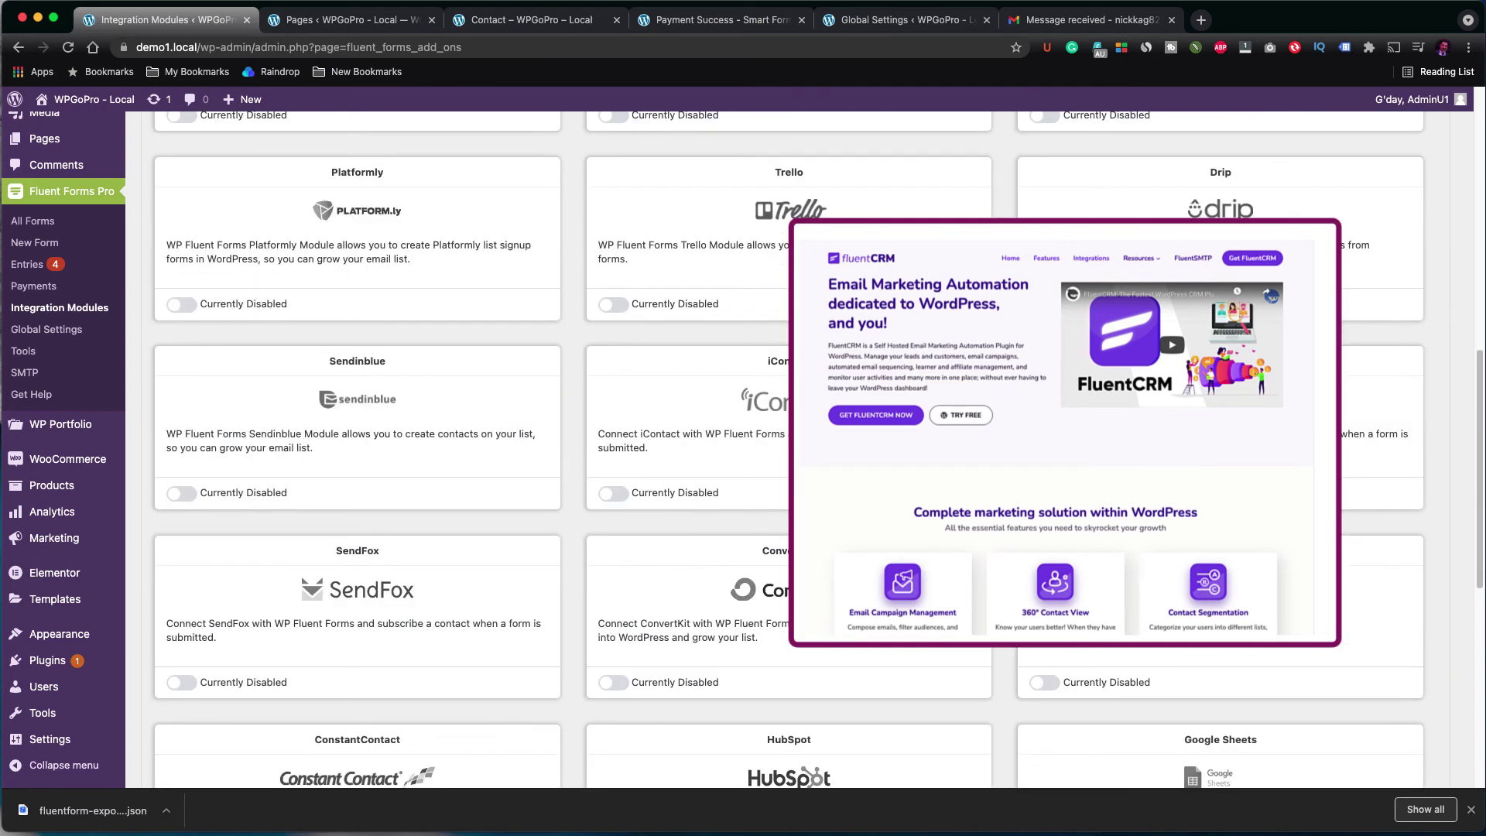
pyautogui.scroll(-10, 788, 453)
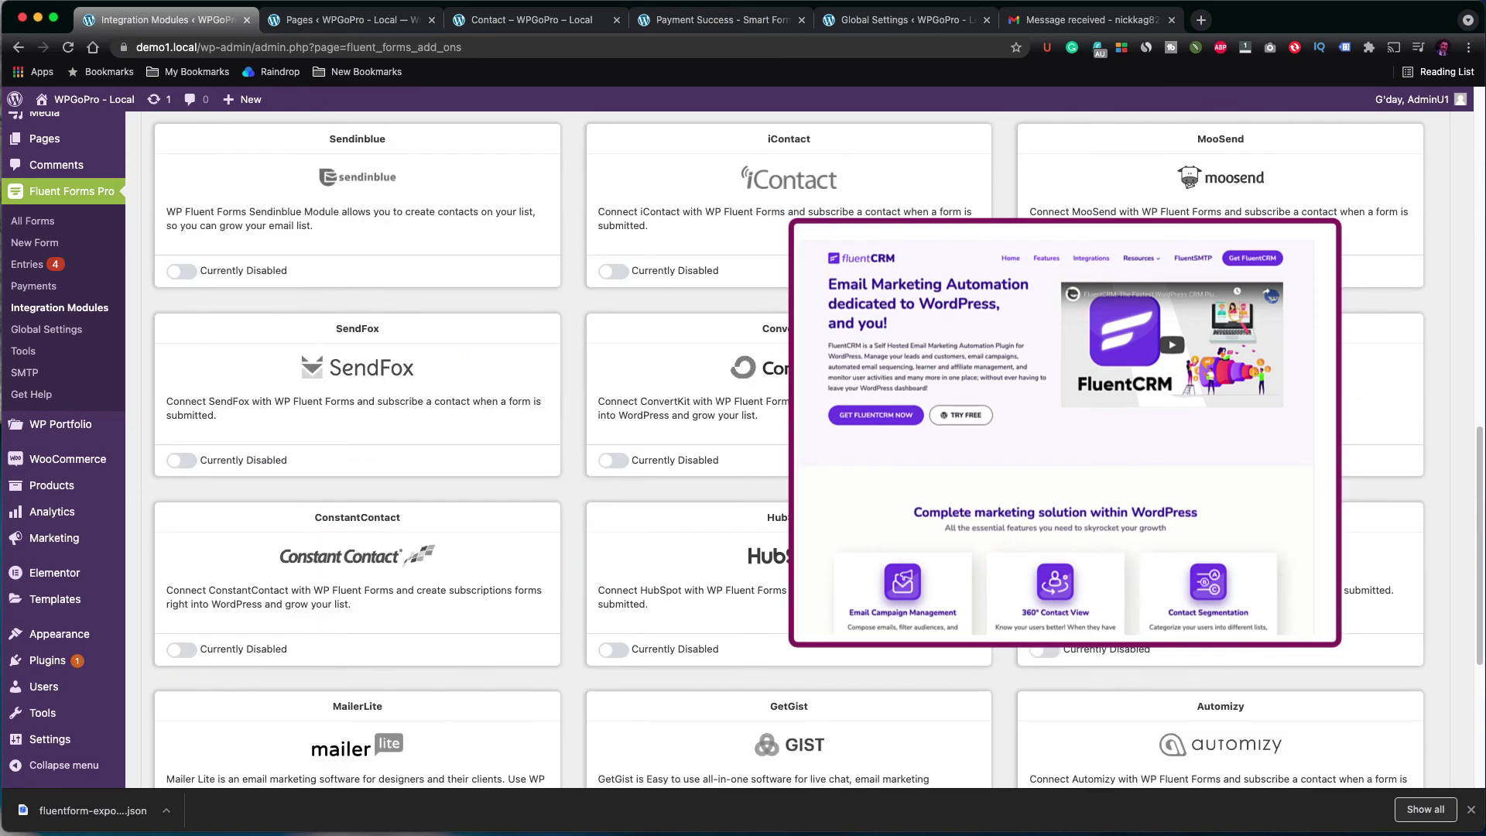
pyautogui.scroll(-4, 1057, 480)
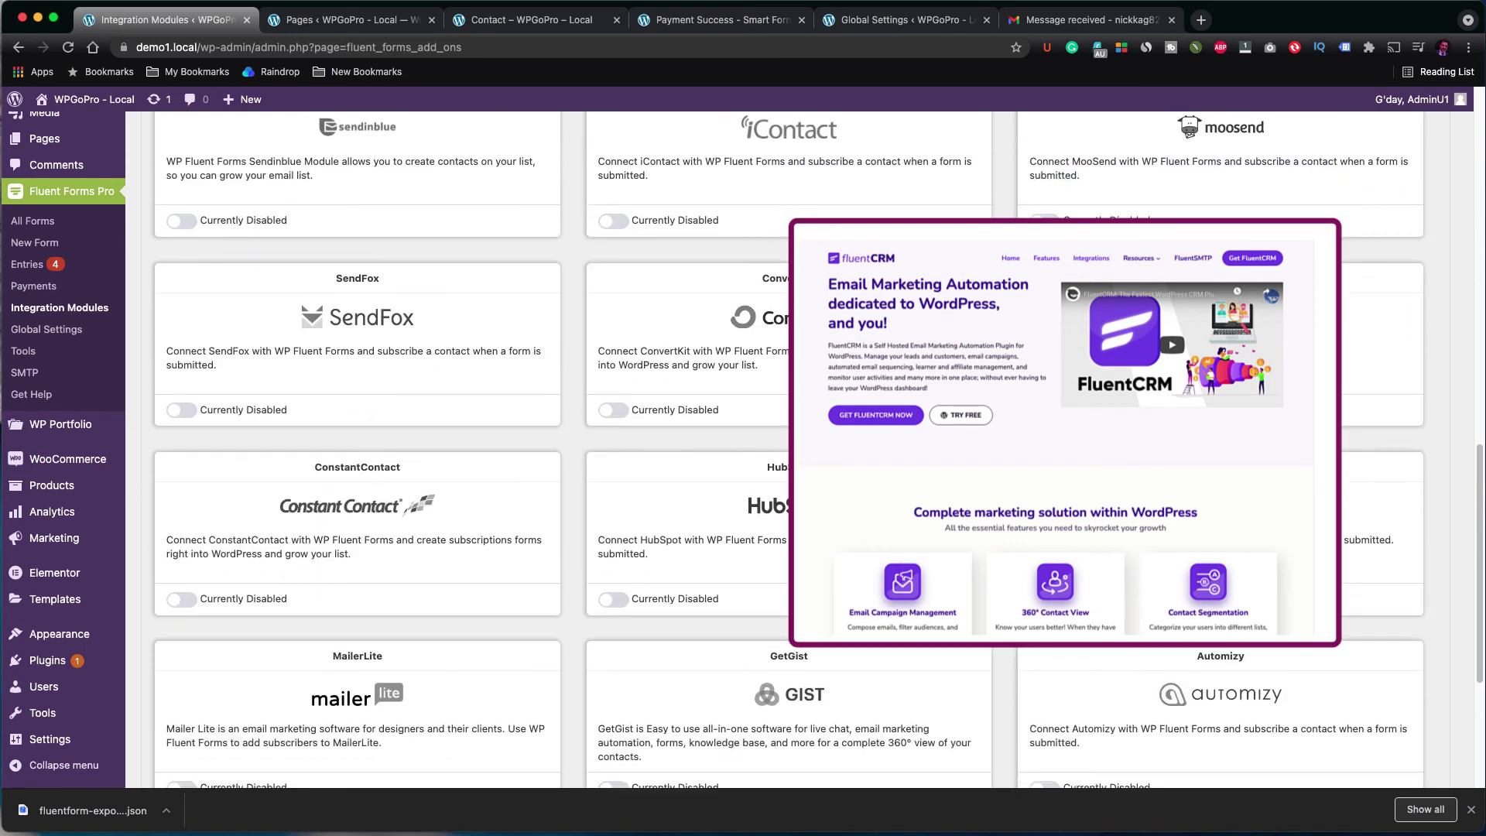
pyautogui.scroll(-5, 1057, 479)
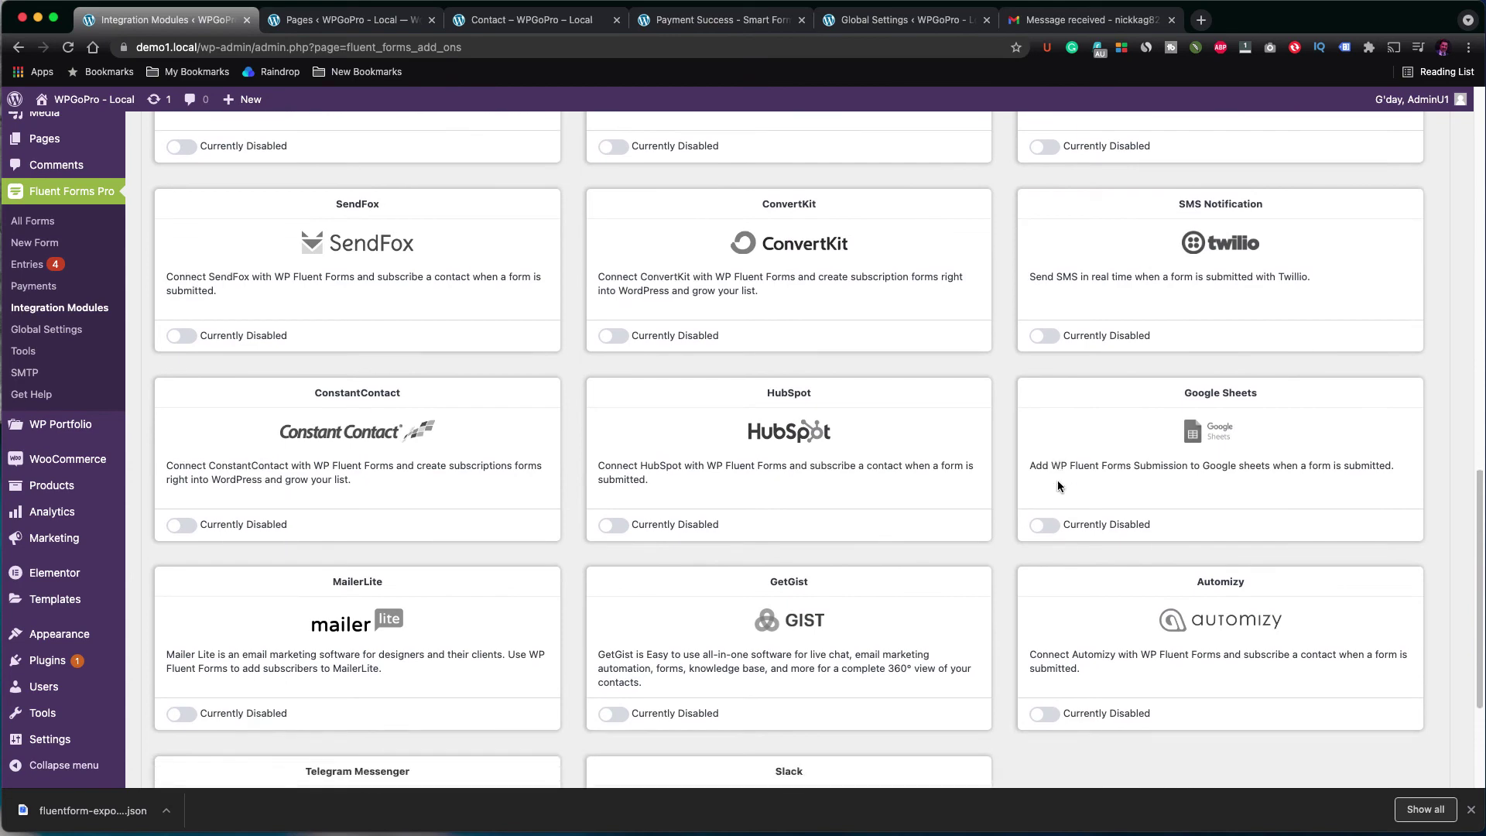
pyautogui.scroll(-6, 1057, 480)
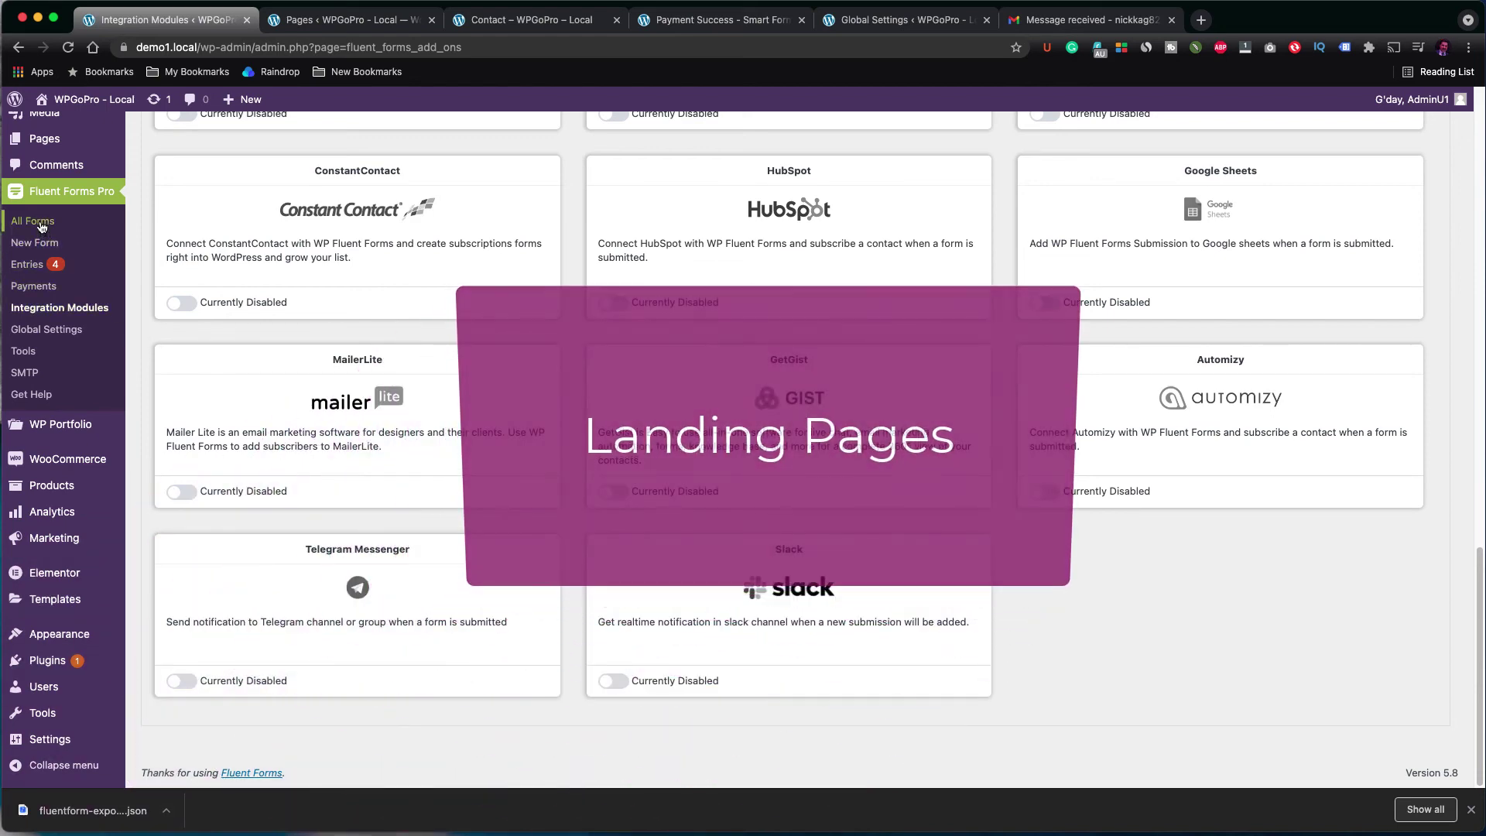
# Open the Landing Page settings of Smart Form Demo (7)
pyautogui.click(42, 223)
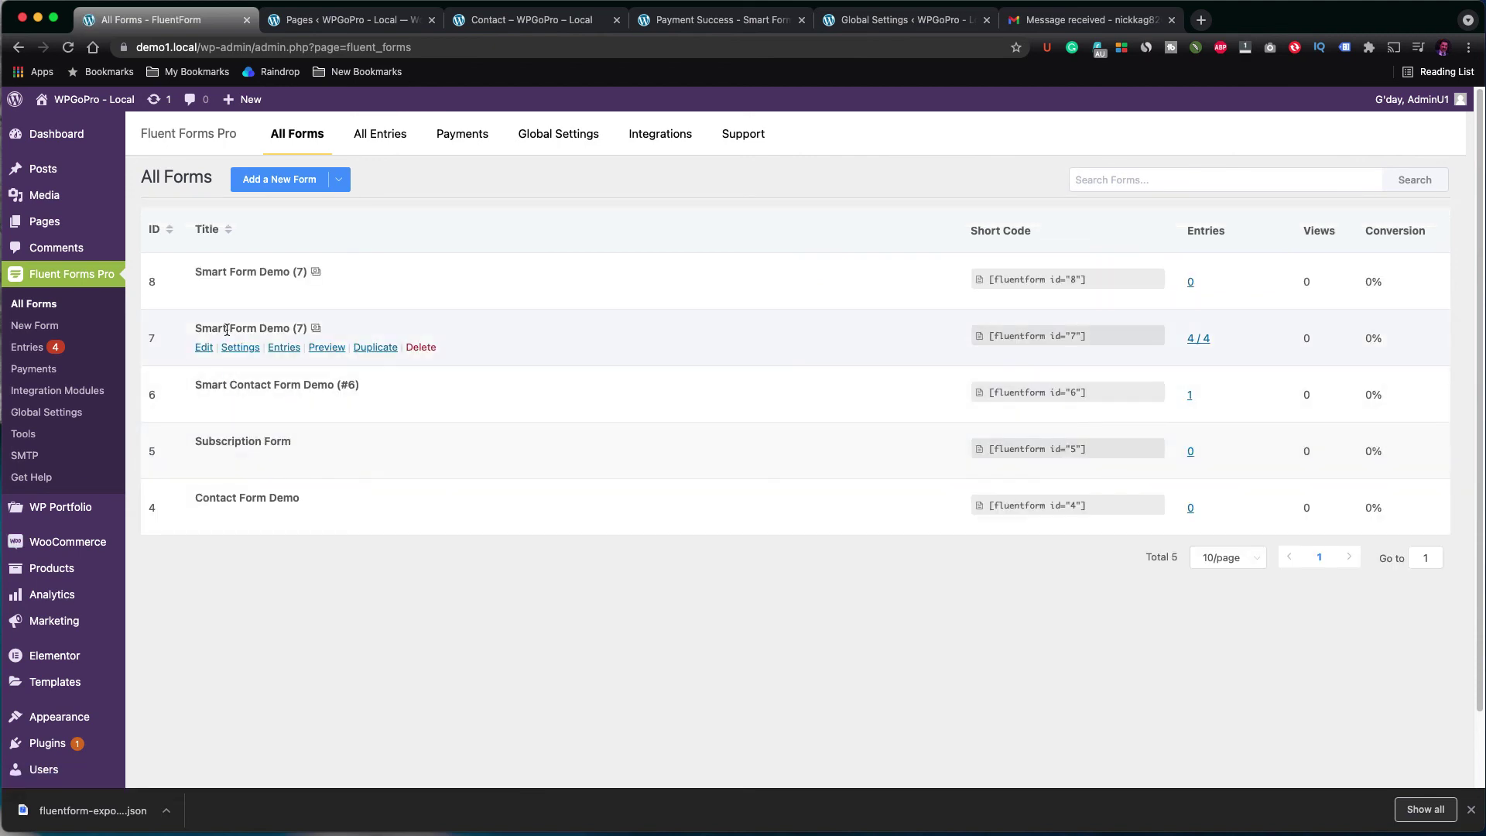
pyautogui.click(205, 349)
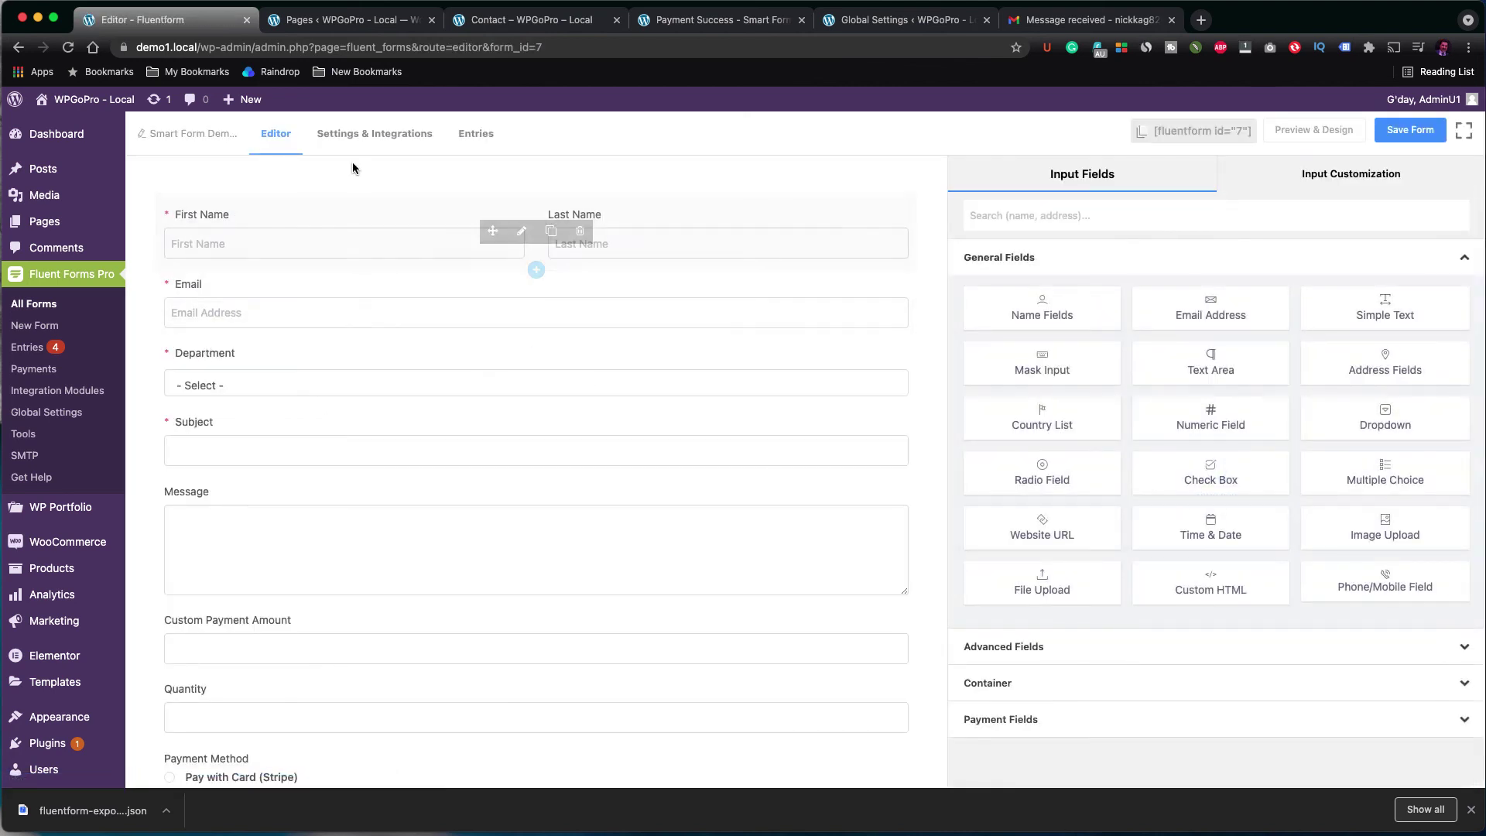
pyautogui.click(359, 139)
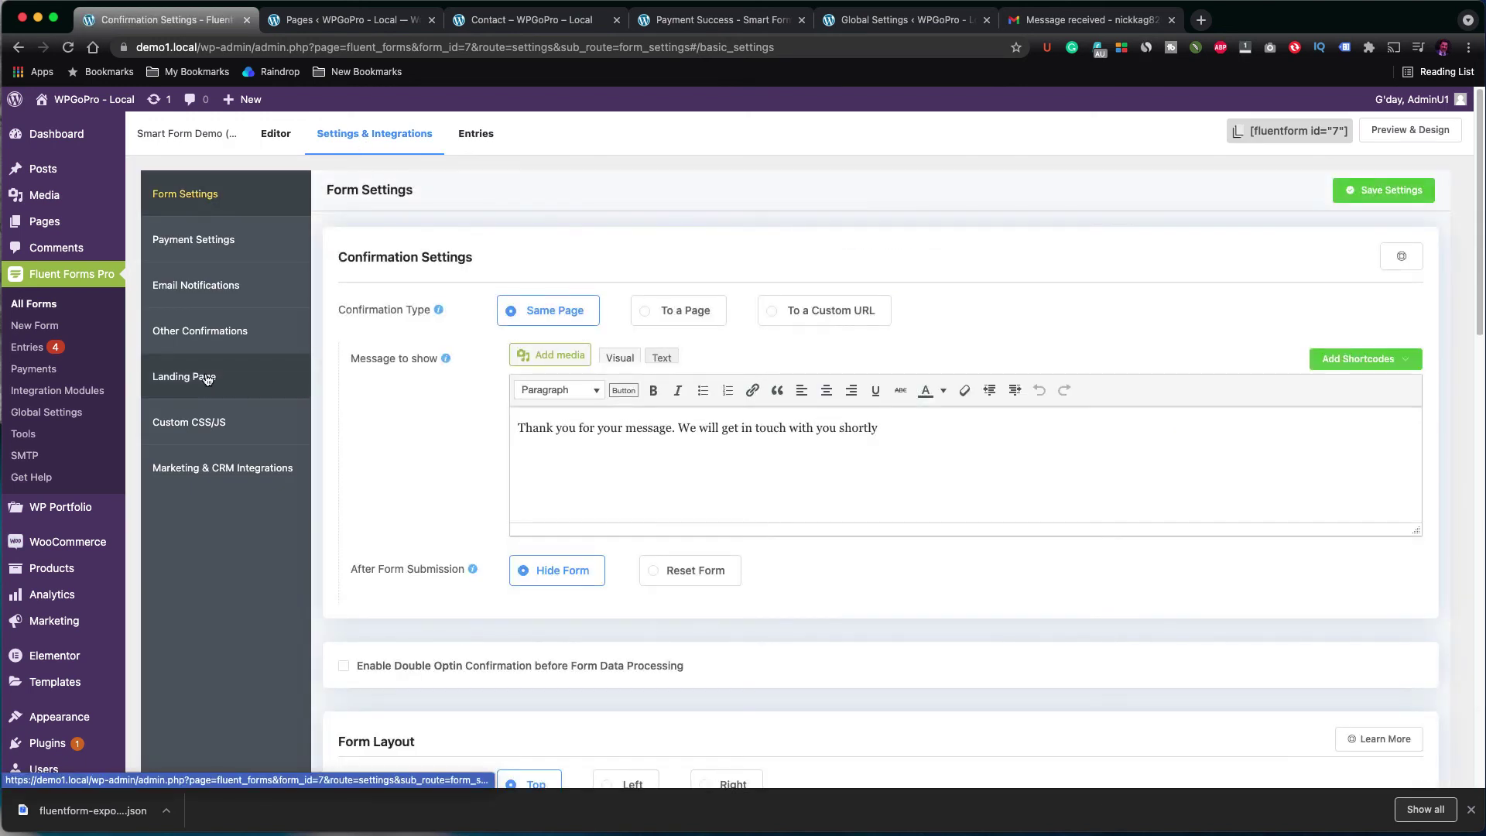
pyautogui.click(199, 383)
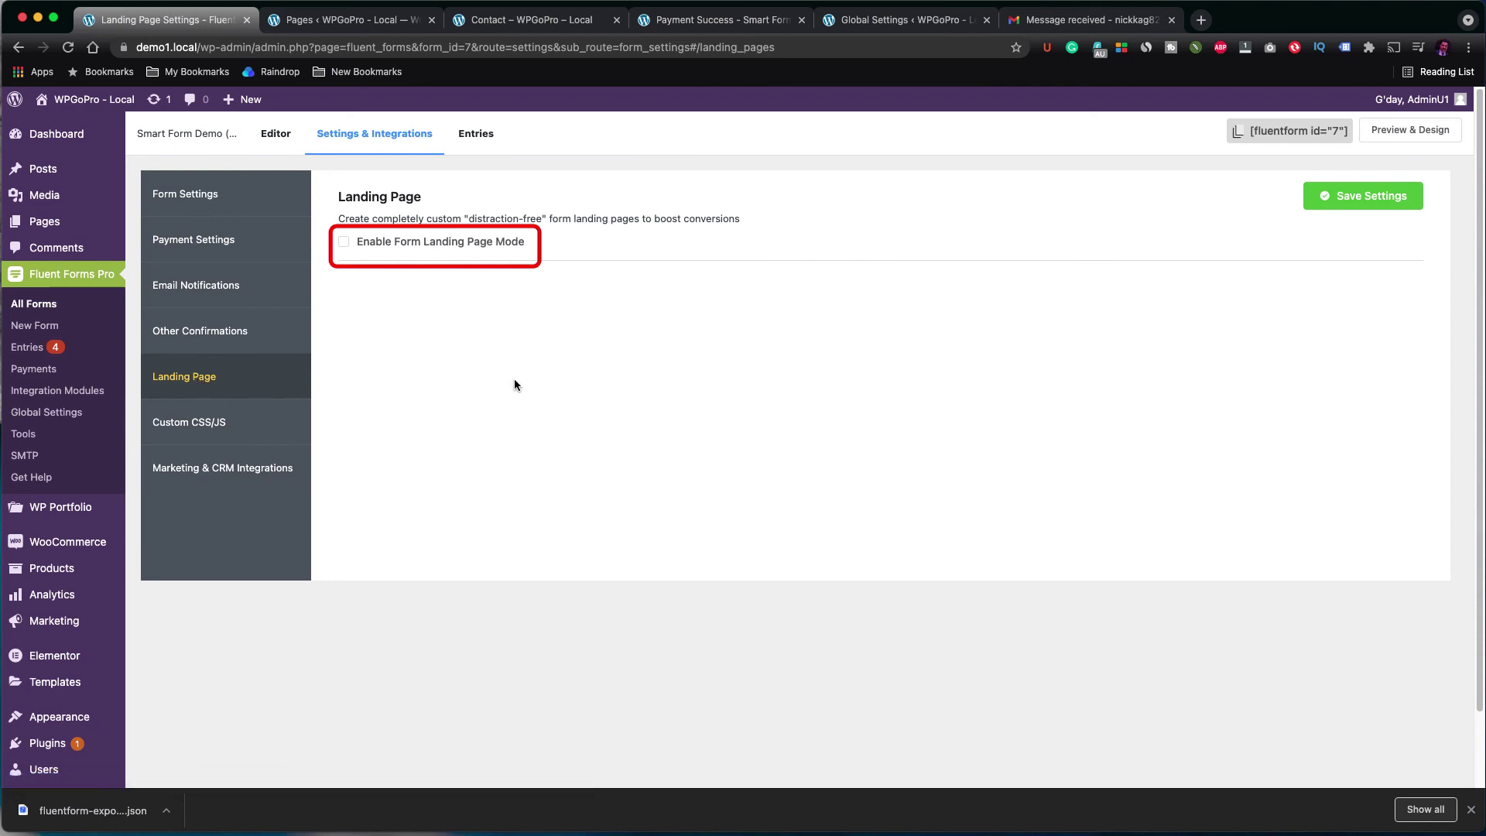
# Enable Form Landing Page Mode, save, and open the live landing page
pyautogui.click(450, 243)
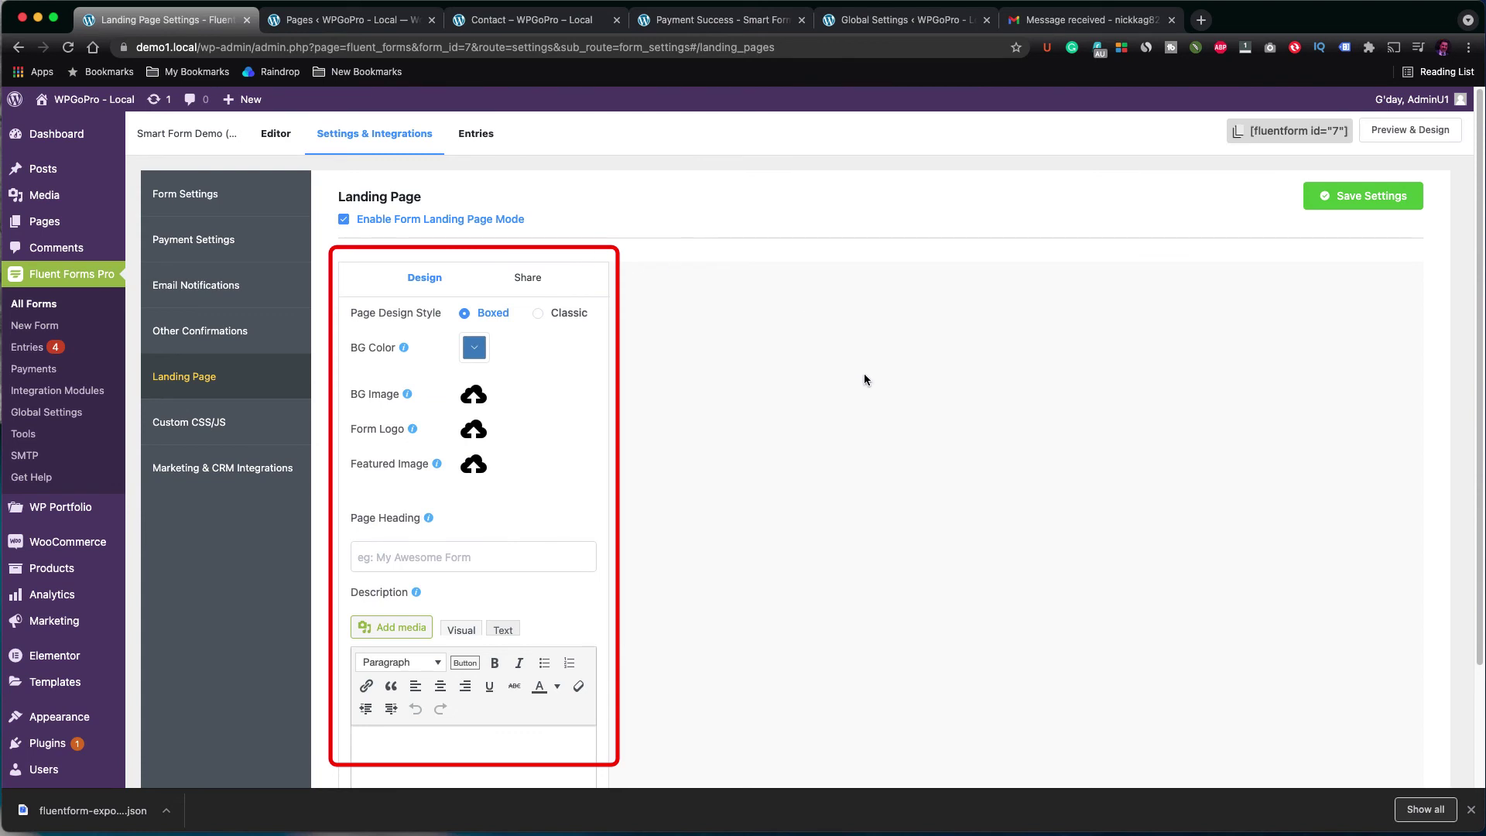
pyautogui.scroll(-2, 1019, 347)
pyautogui.scroll(-3, 1023, 353)
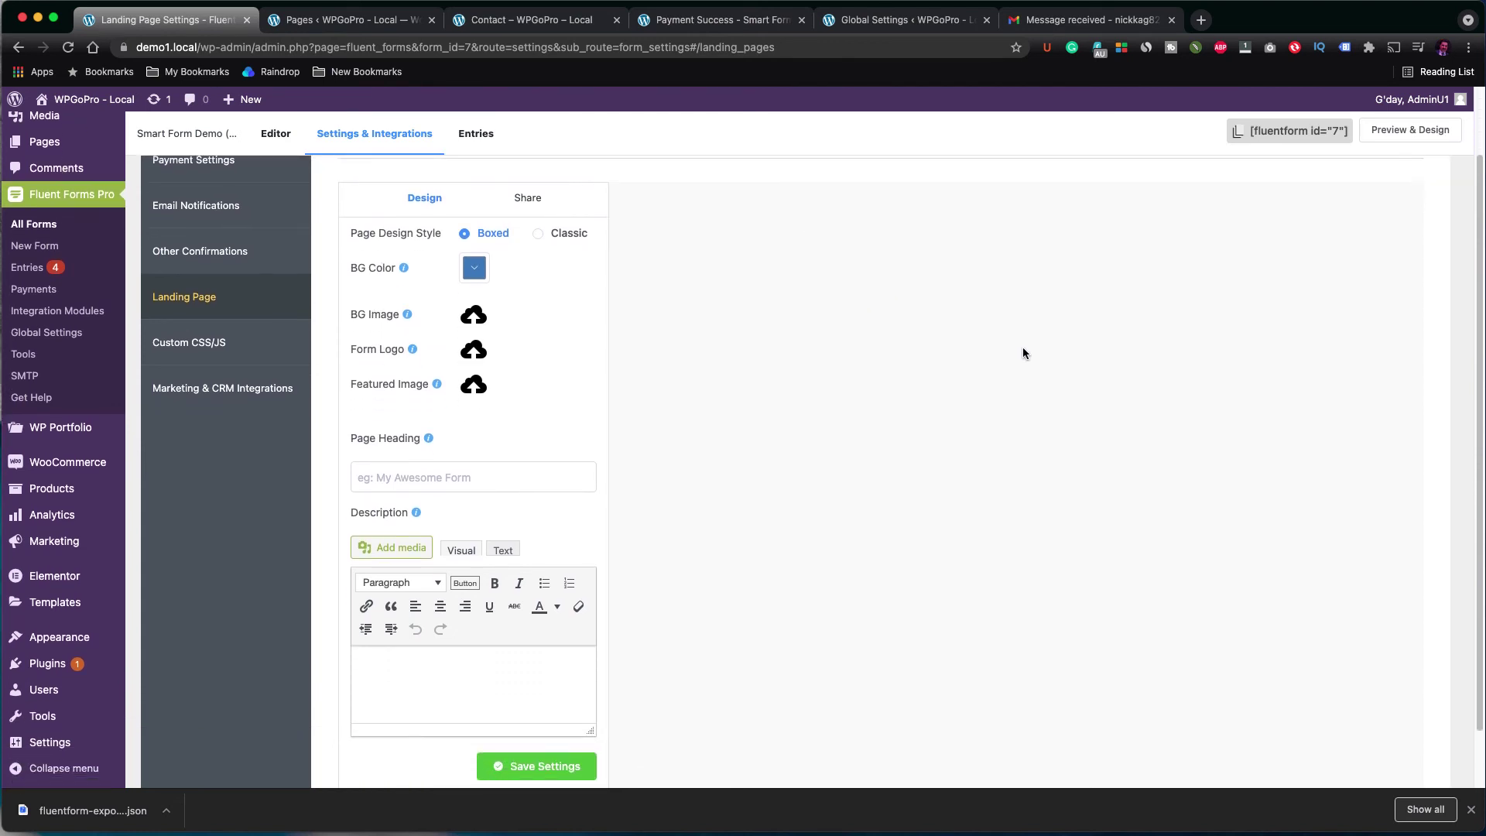
pyautogui.scroll(3, 1125, 496)
pyautogui.click(584, 778)
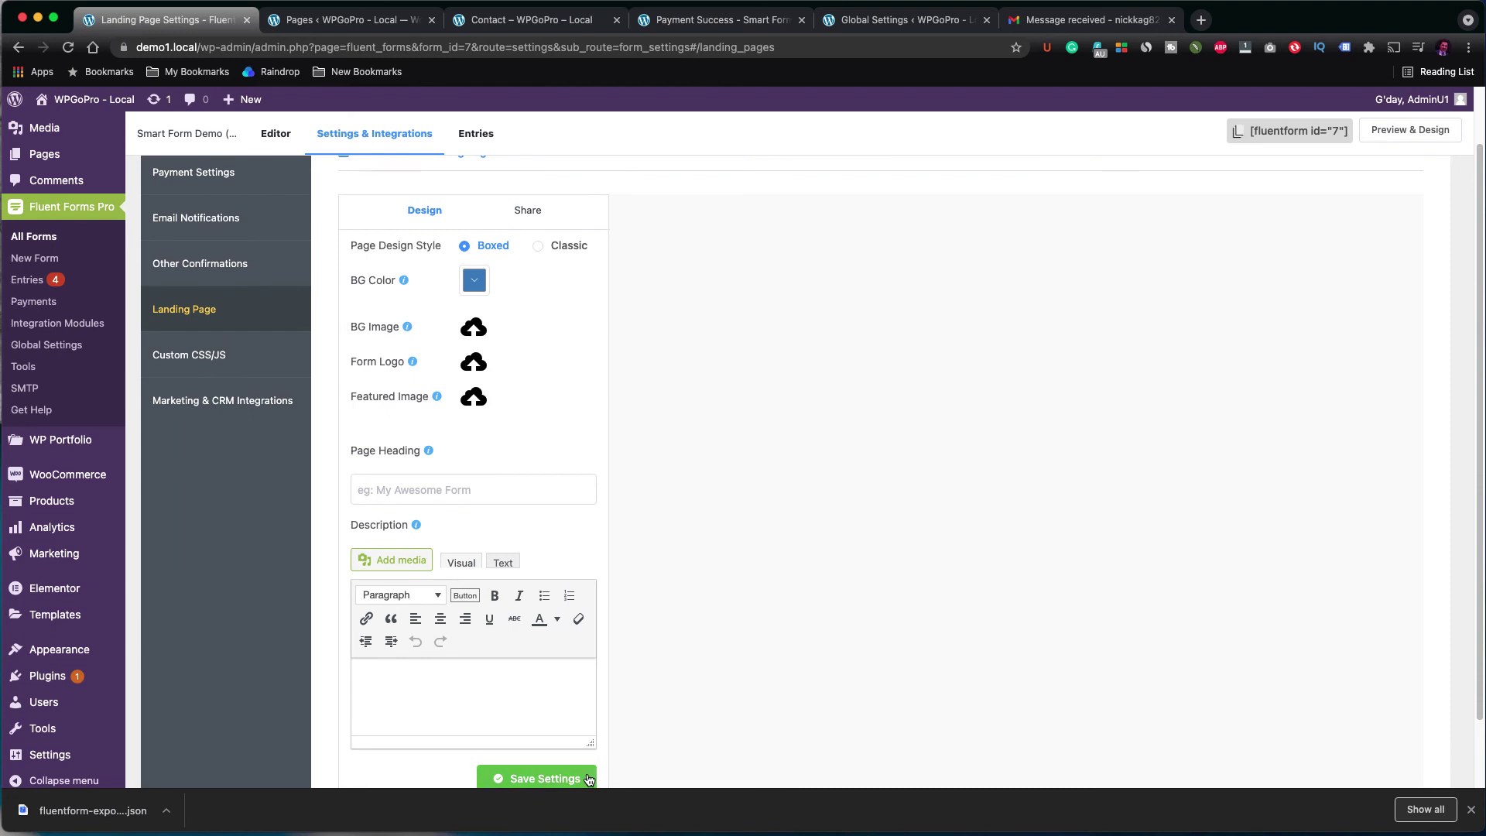
pyautogui.click(1404, 138)
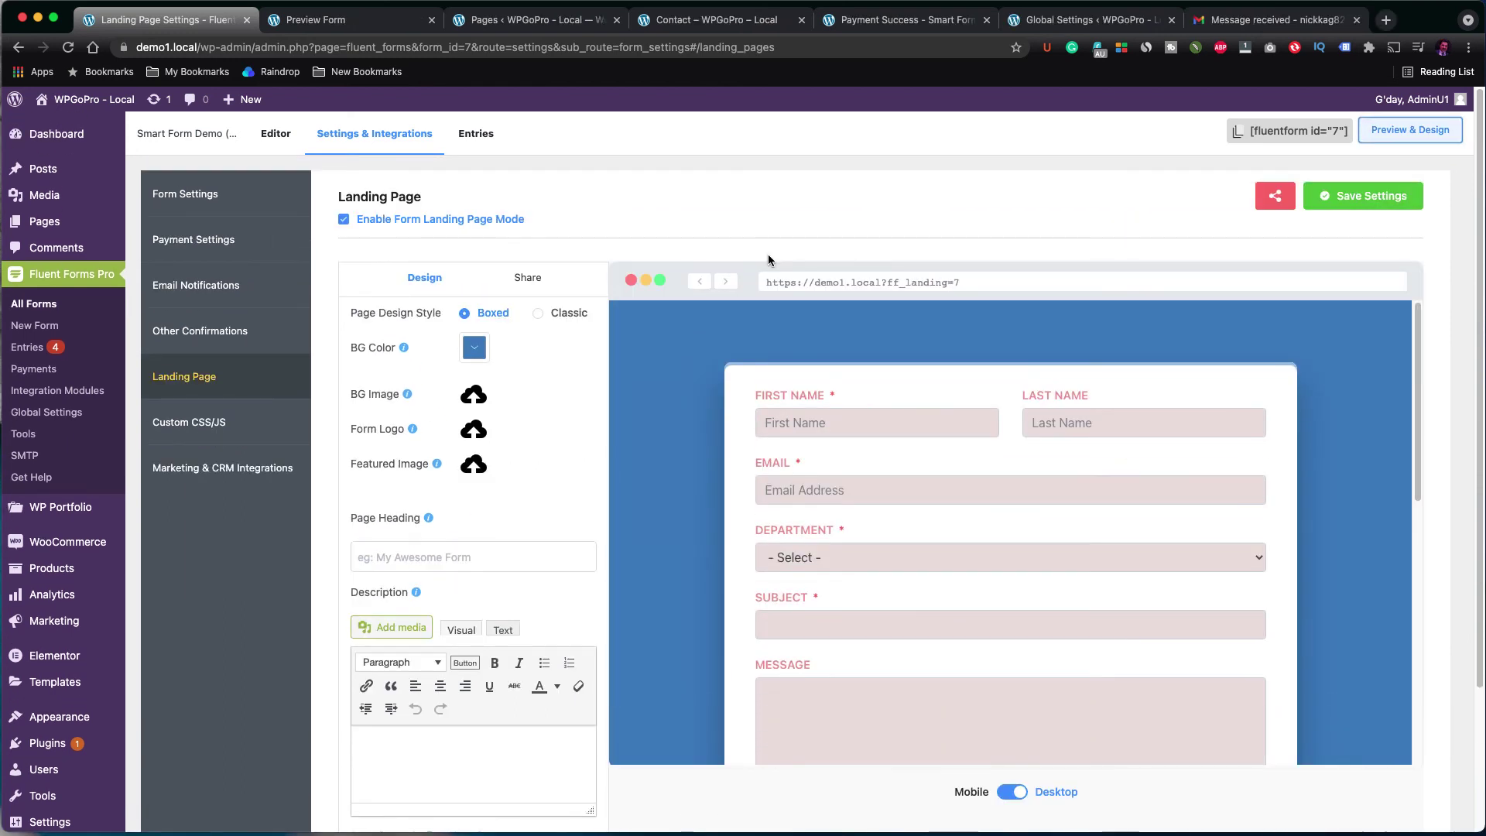
pyautogui.click(1273, 198)
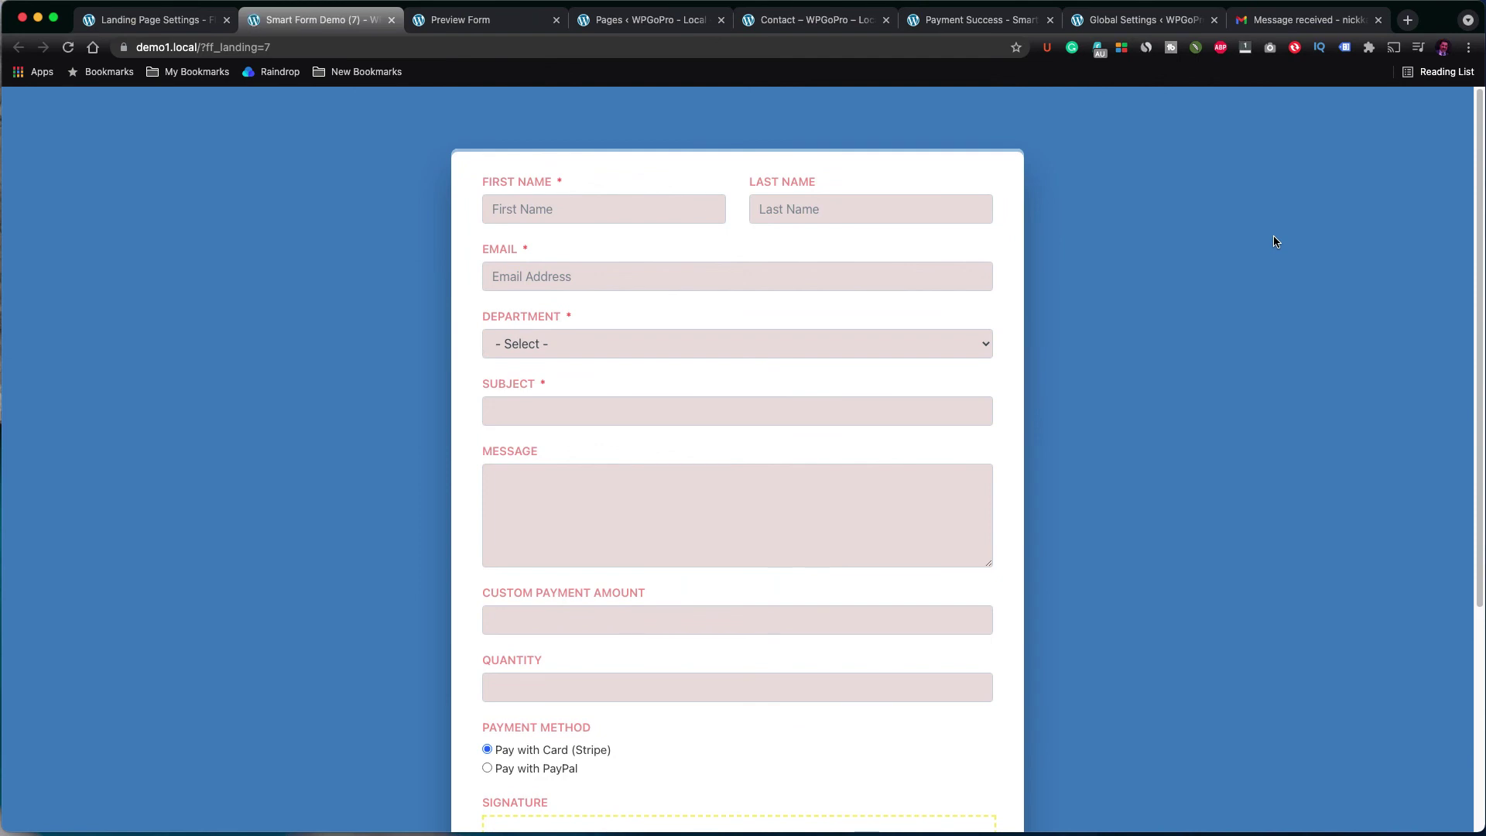
# Scroll down the form's distraction-free landing page to look it over
pyautogui.scroll(-5, 1212, 346)
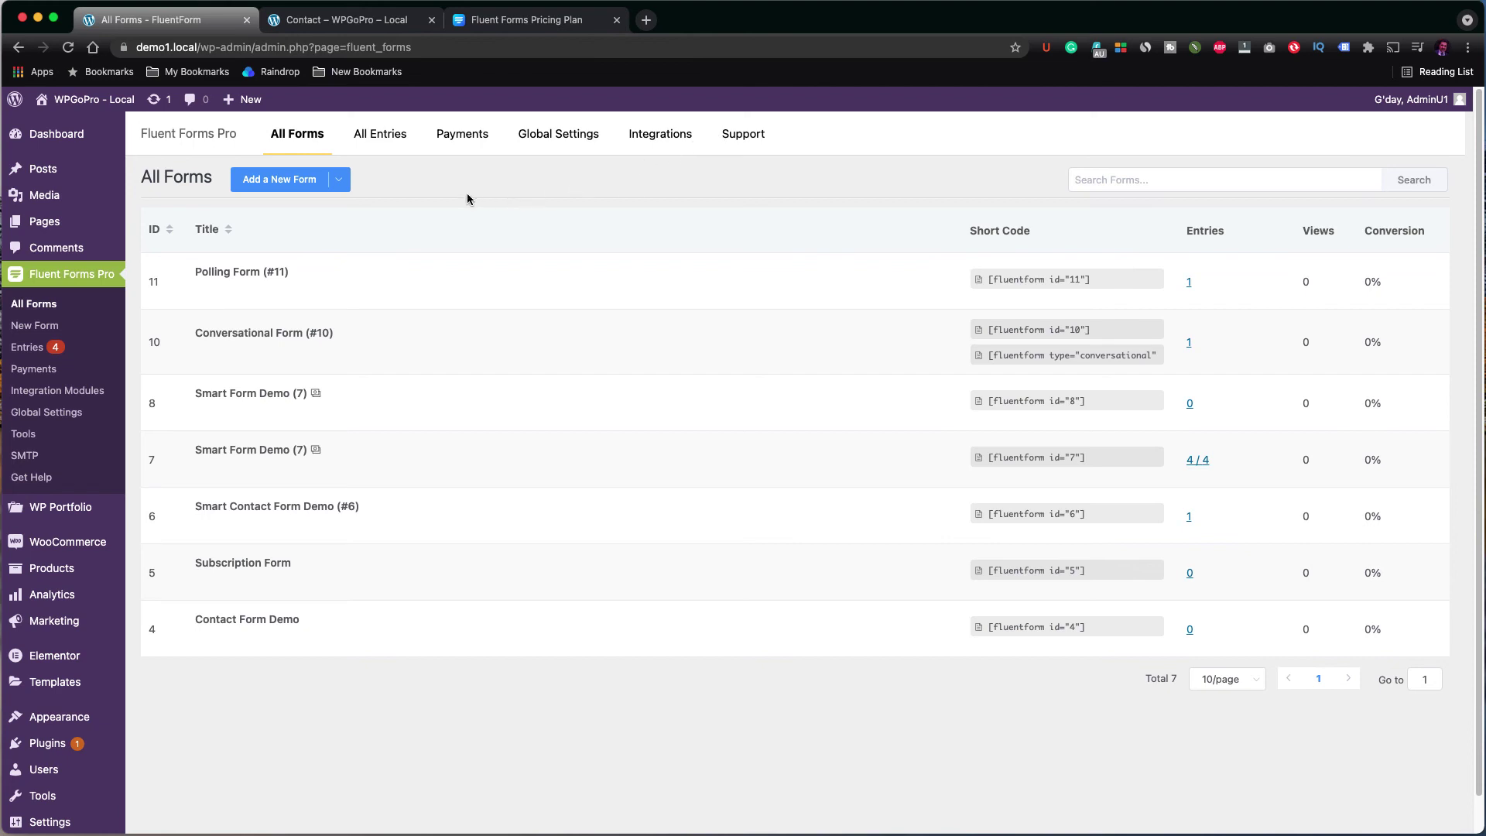
# Create a Conversational Form (ID 10) from its template, save it, and preview it live
pyautogui.click(347, 183)
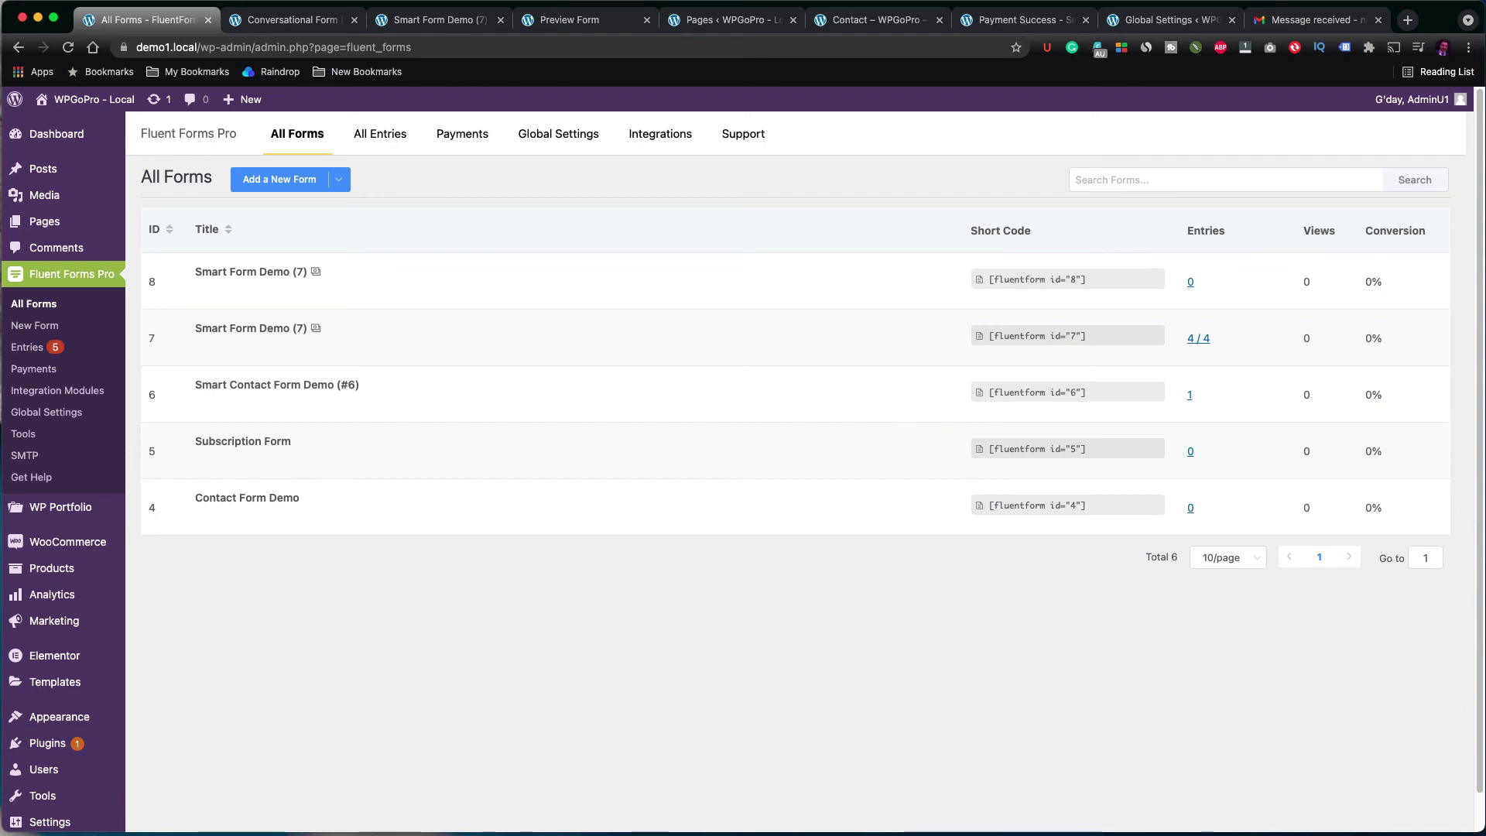
pyautogui.click(287, 181)
pyautogui.moveTo(606, 318)
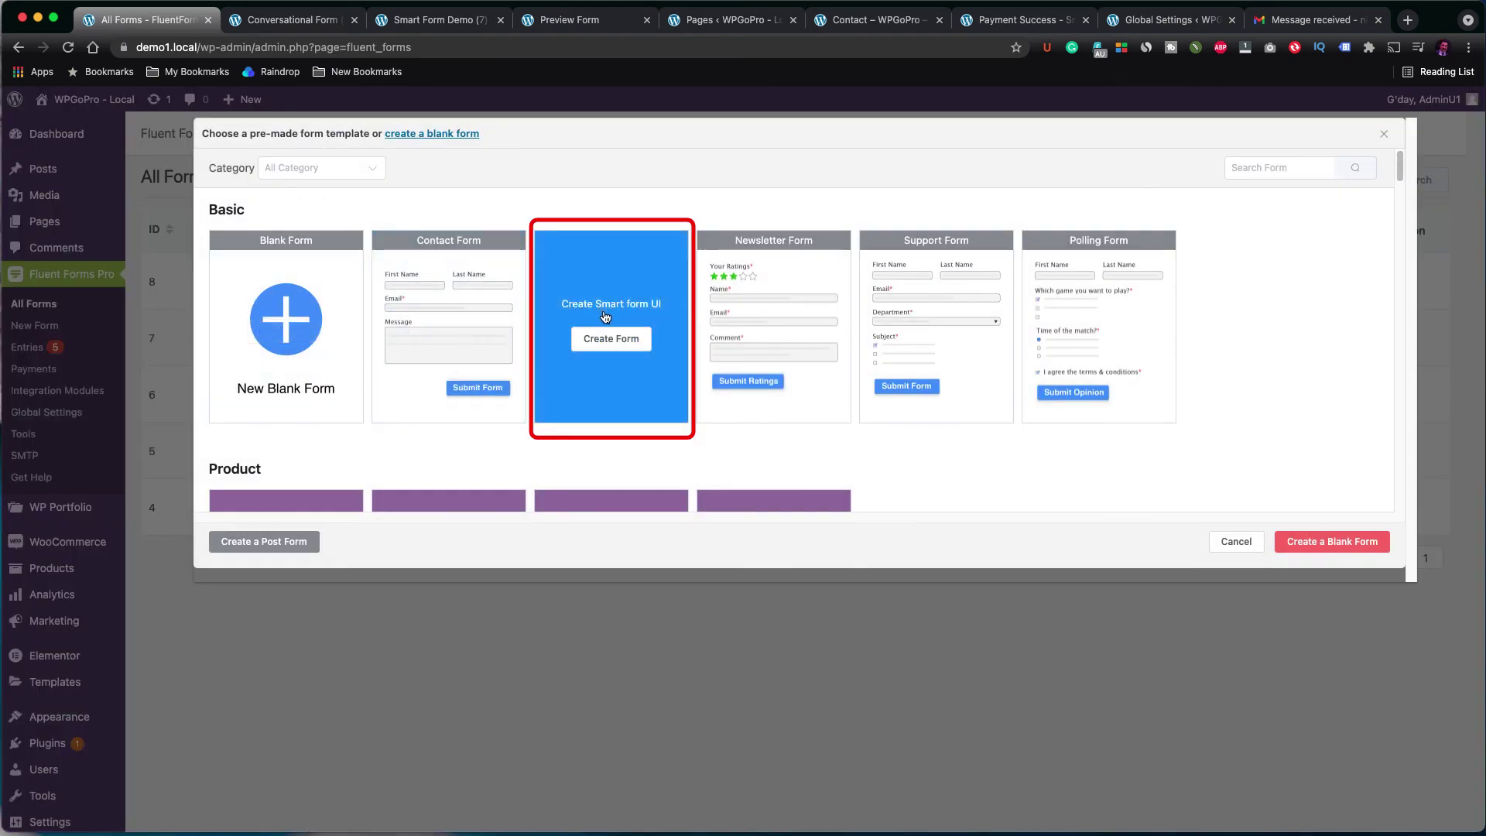
pyautogui.click(615, 340)
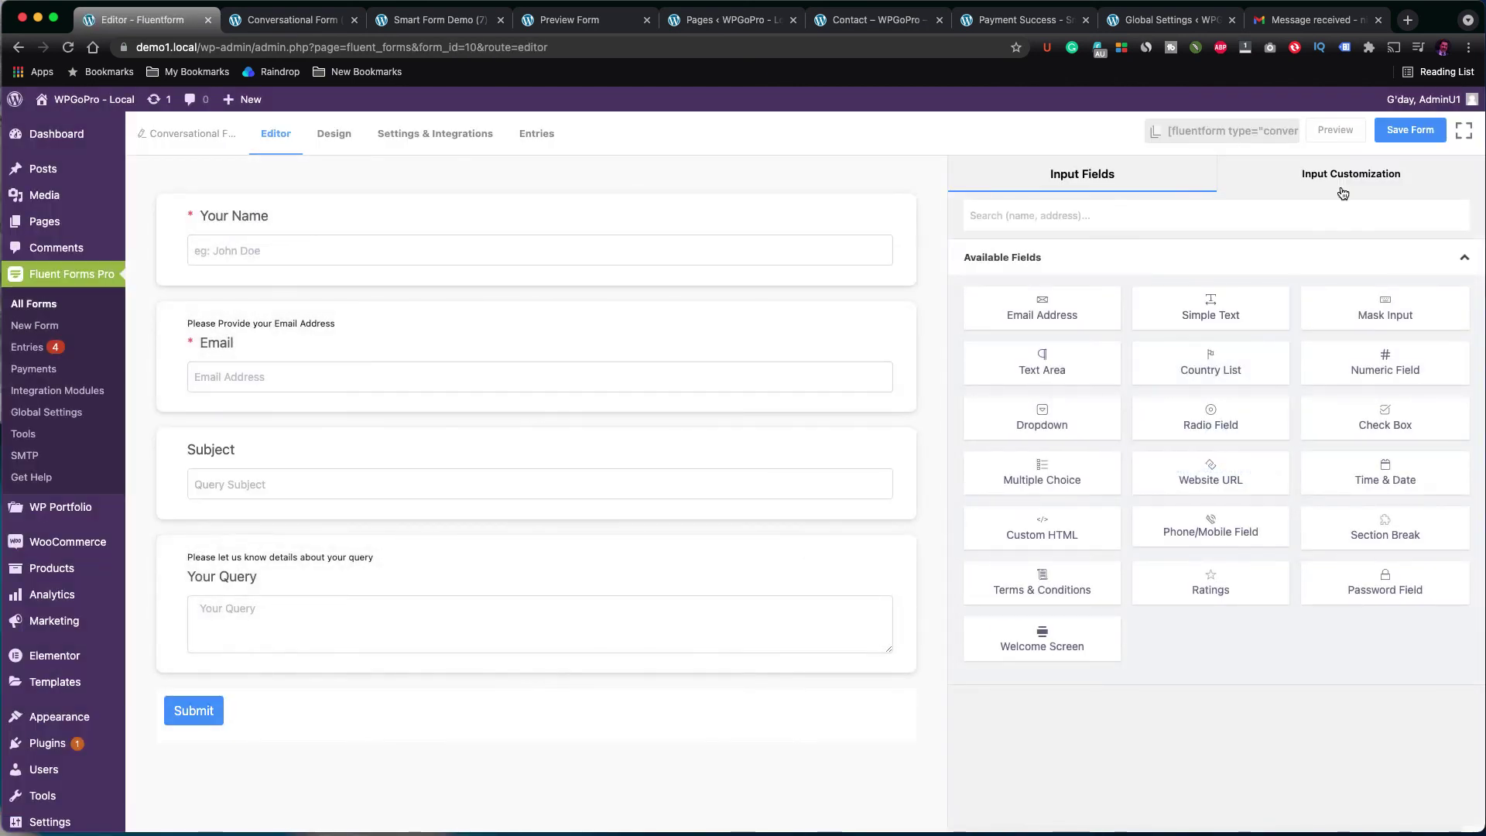
pyautogui.click(1395, 140)
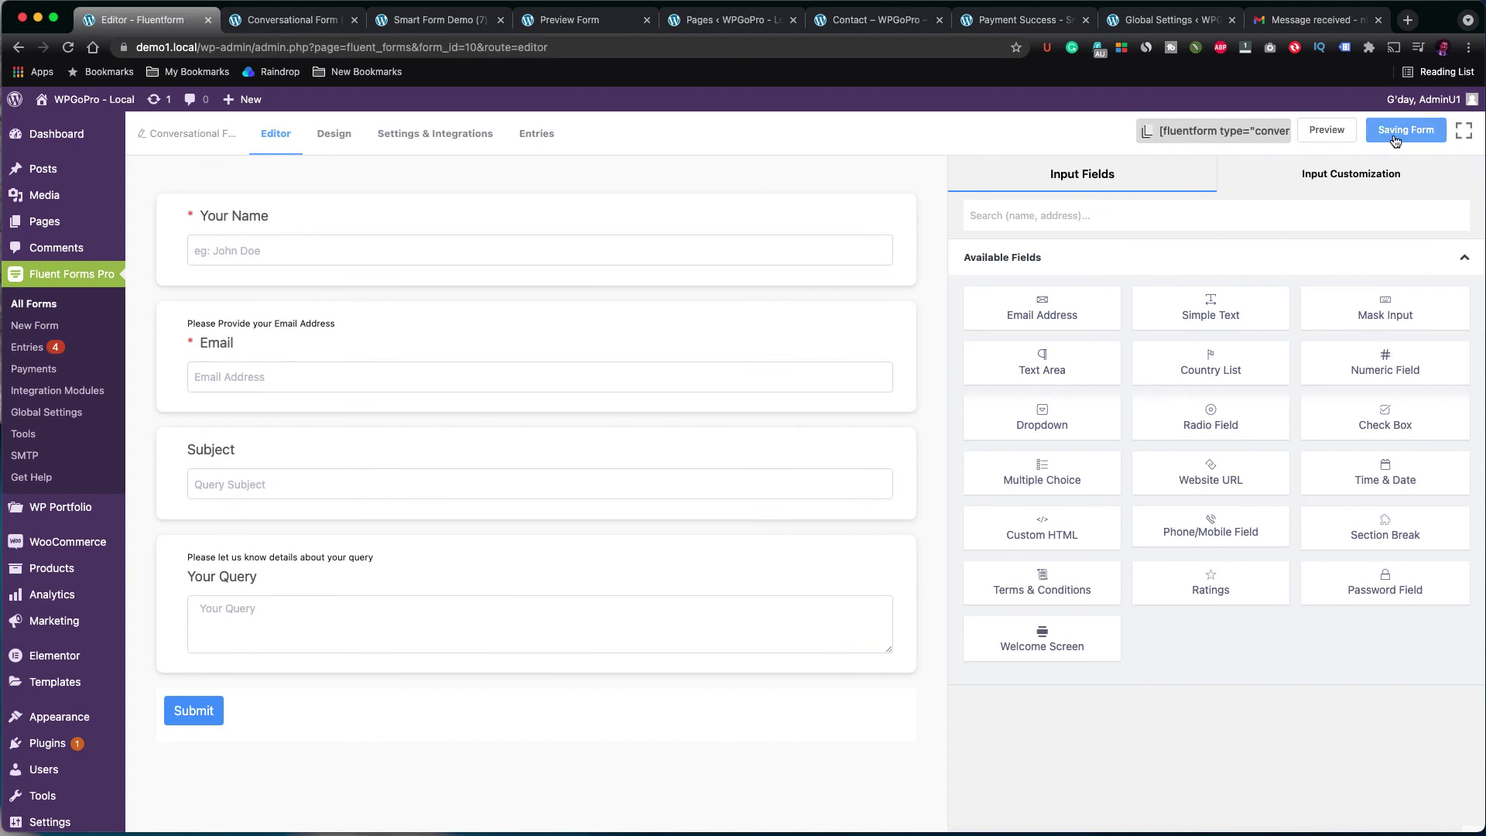
pyautogui.click(1346, 131)
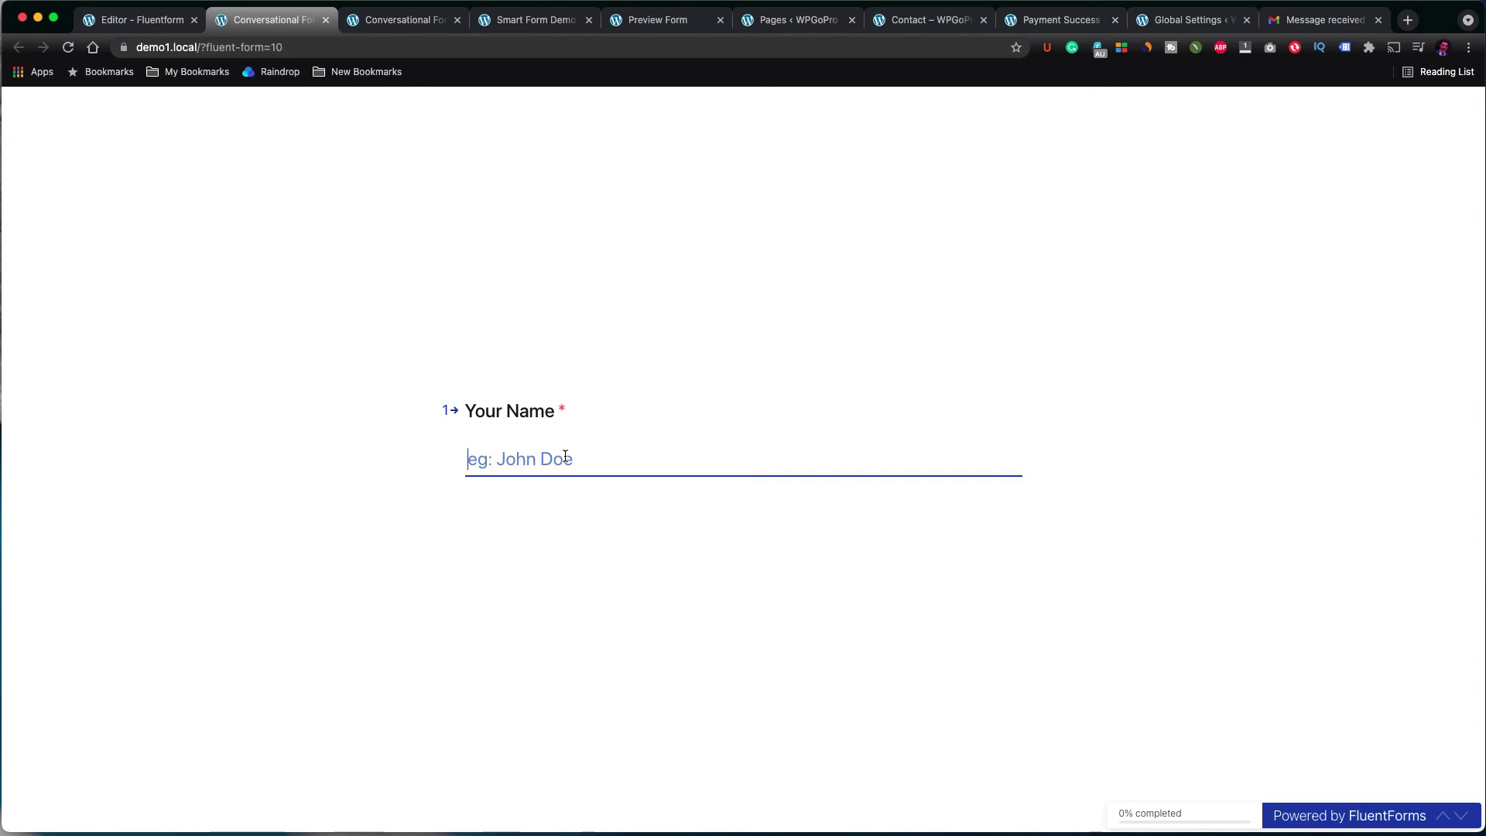
# Answer the name and email questions in the conversational form preview
pyautogui.write('Nick')
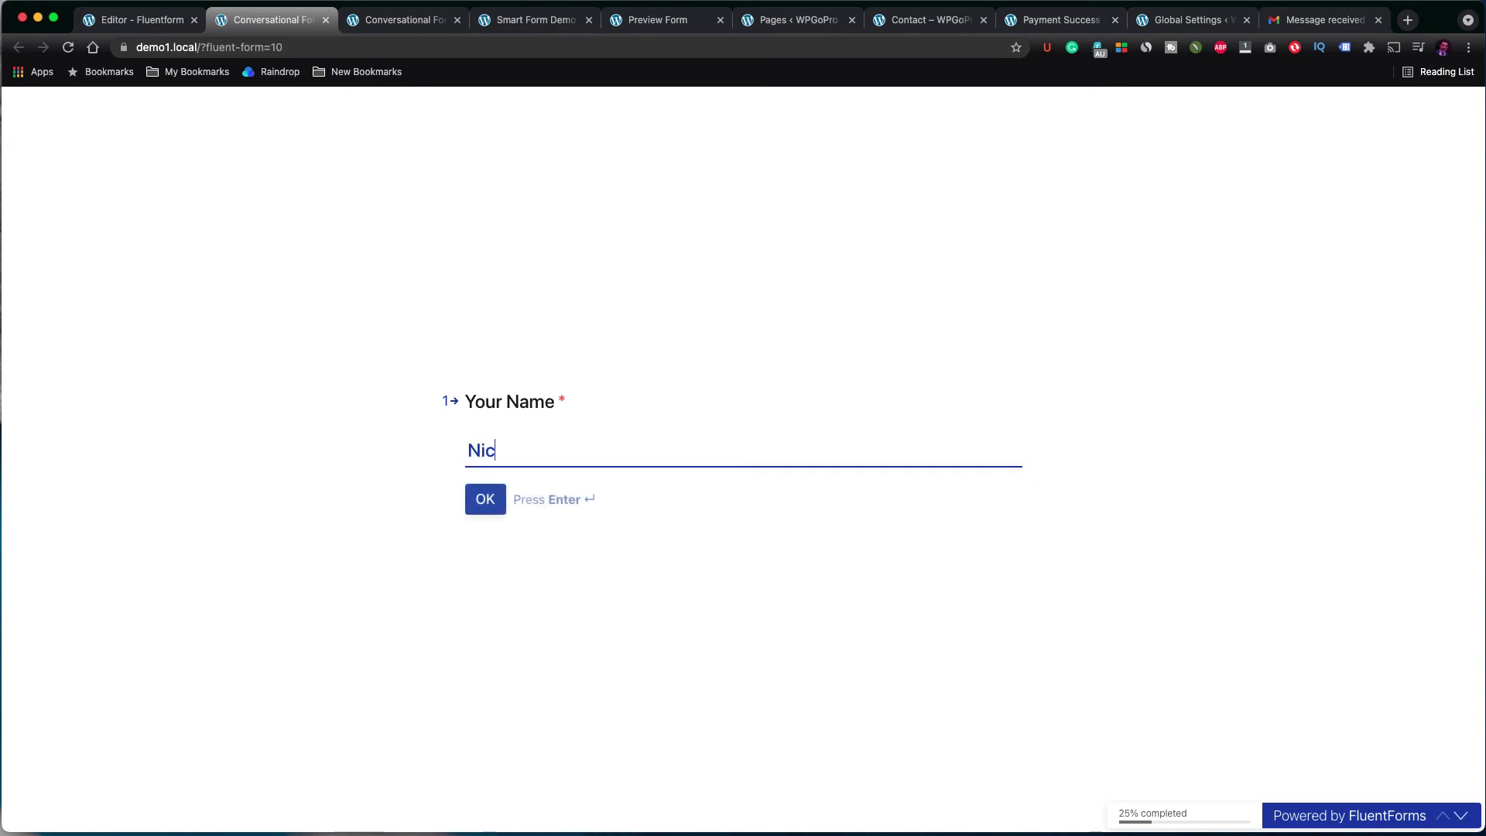
pyautogui.click(498, 501)
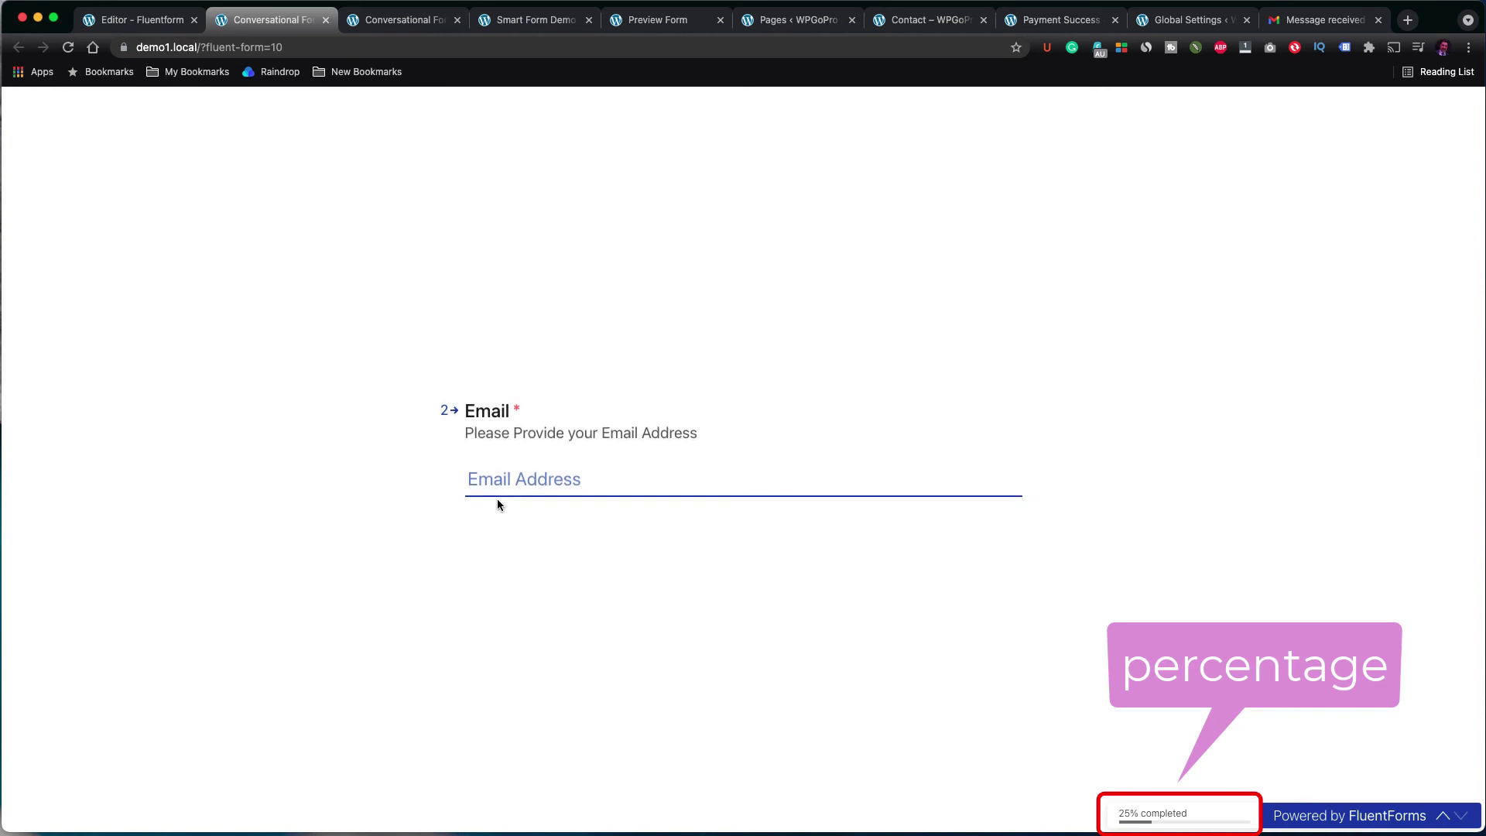
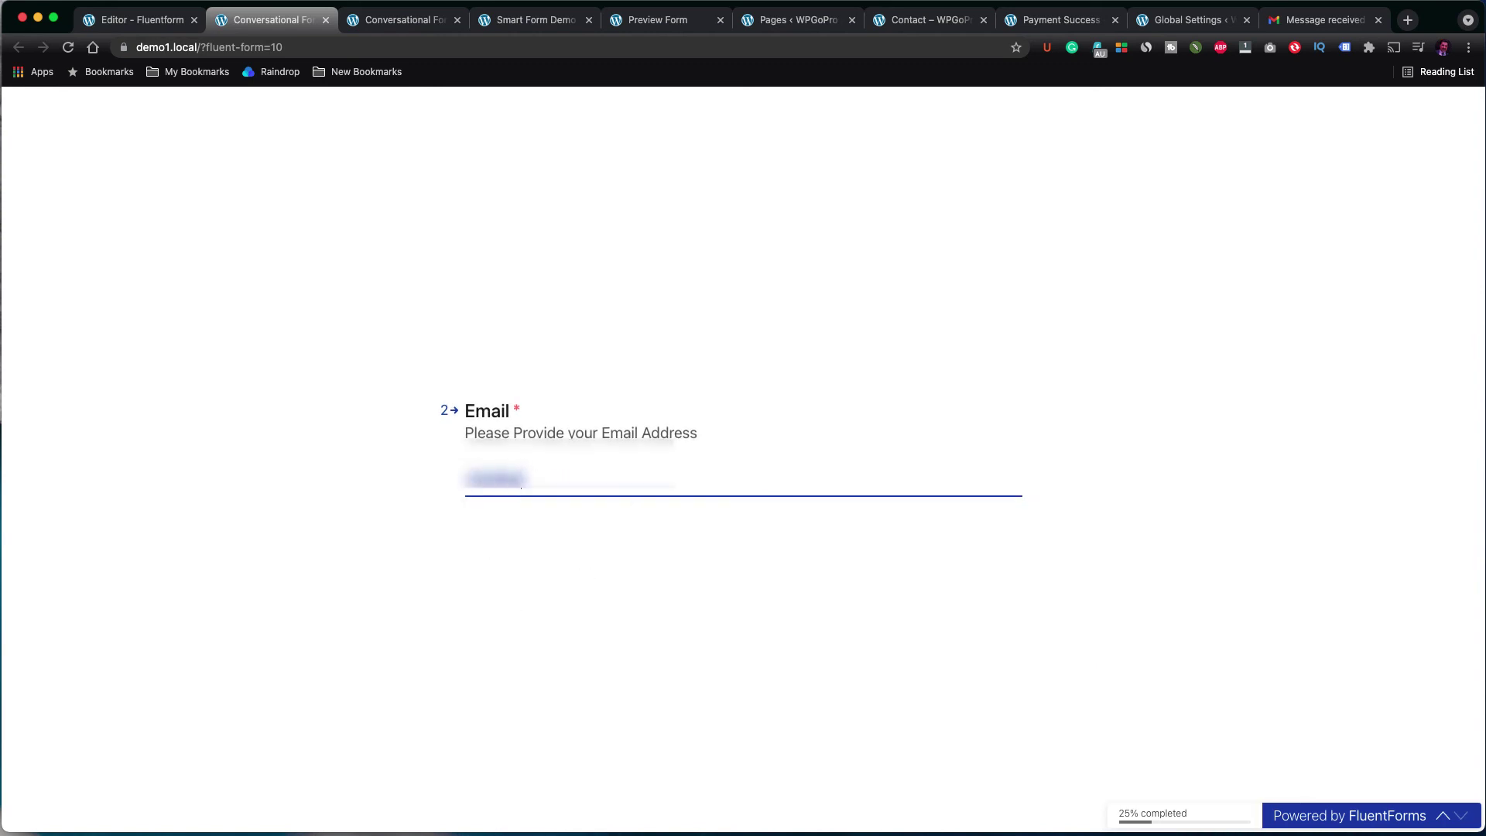
pyautogui.press('Return')
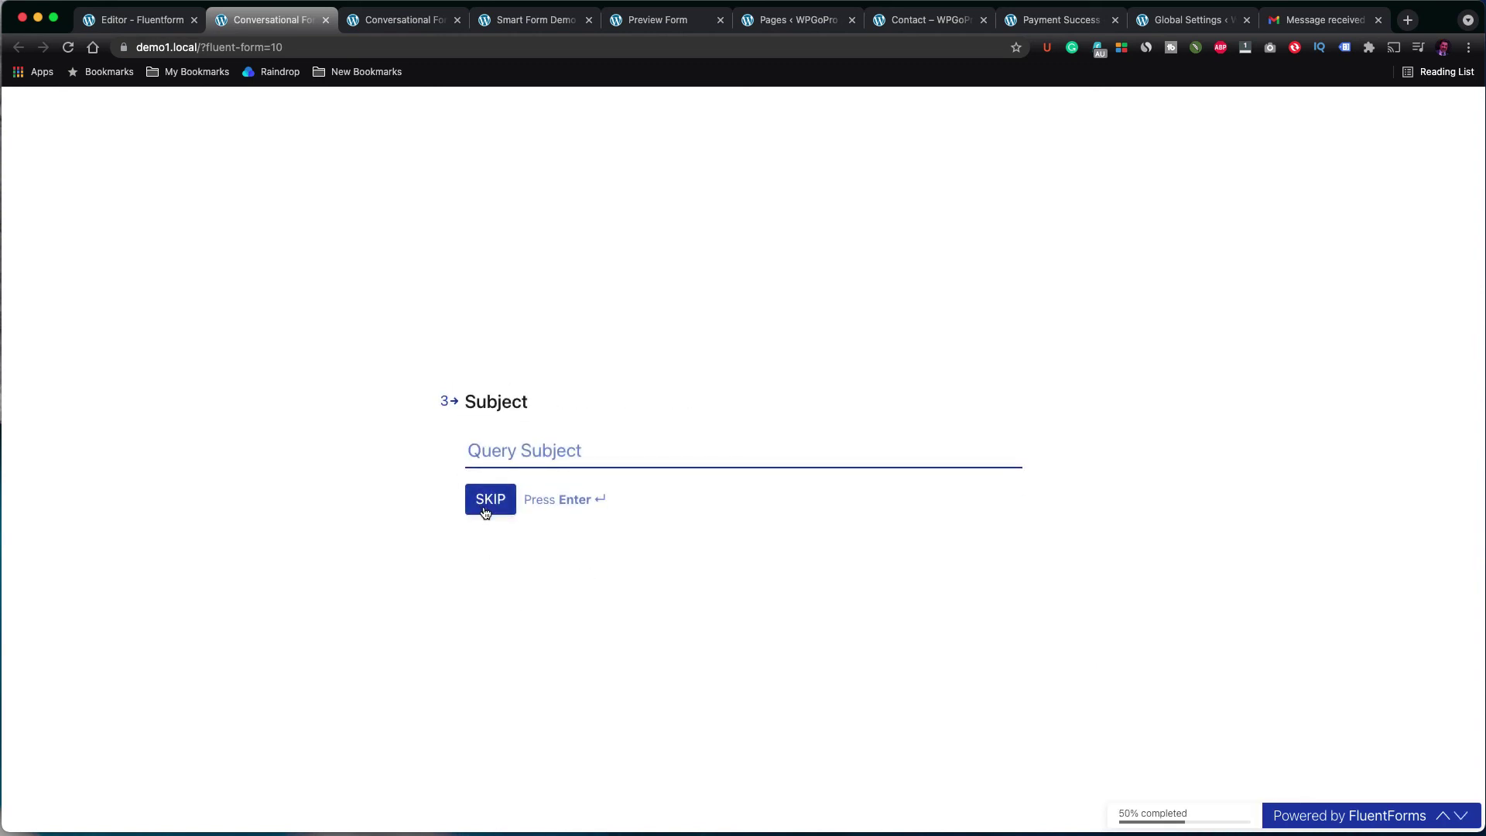
# Skip Subject, ask 'how much do you charge for inspecting my website?', and submit
pyautogui.click(493, 501)
pyautogui.write('how much do you ch')
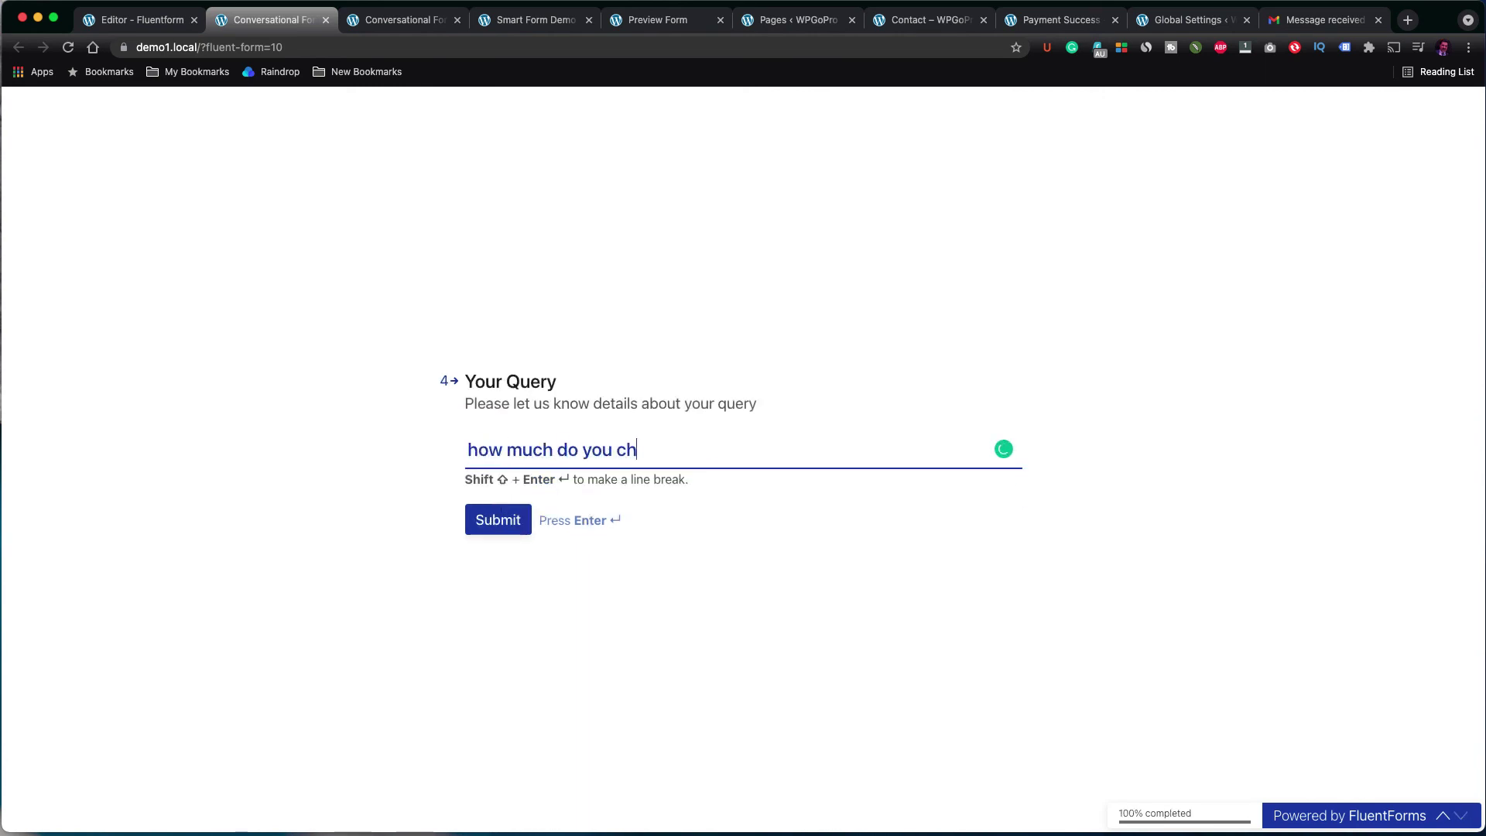
pyautogui.write('arge for inspecting my website?')
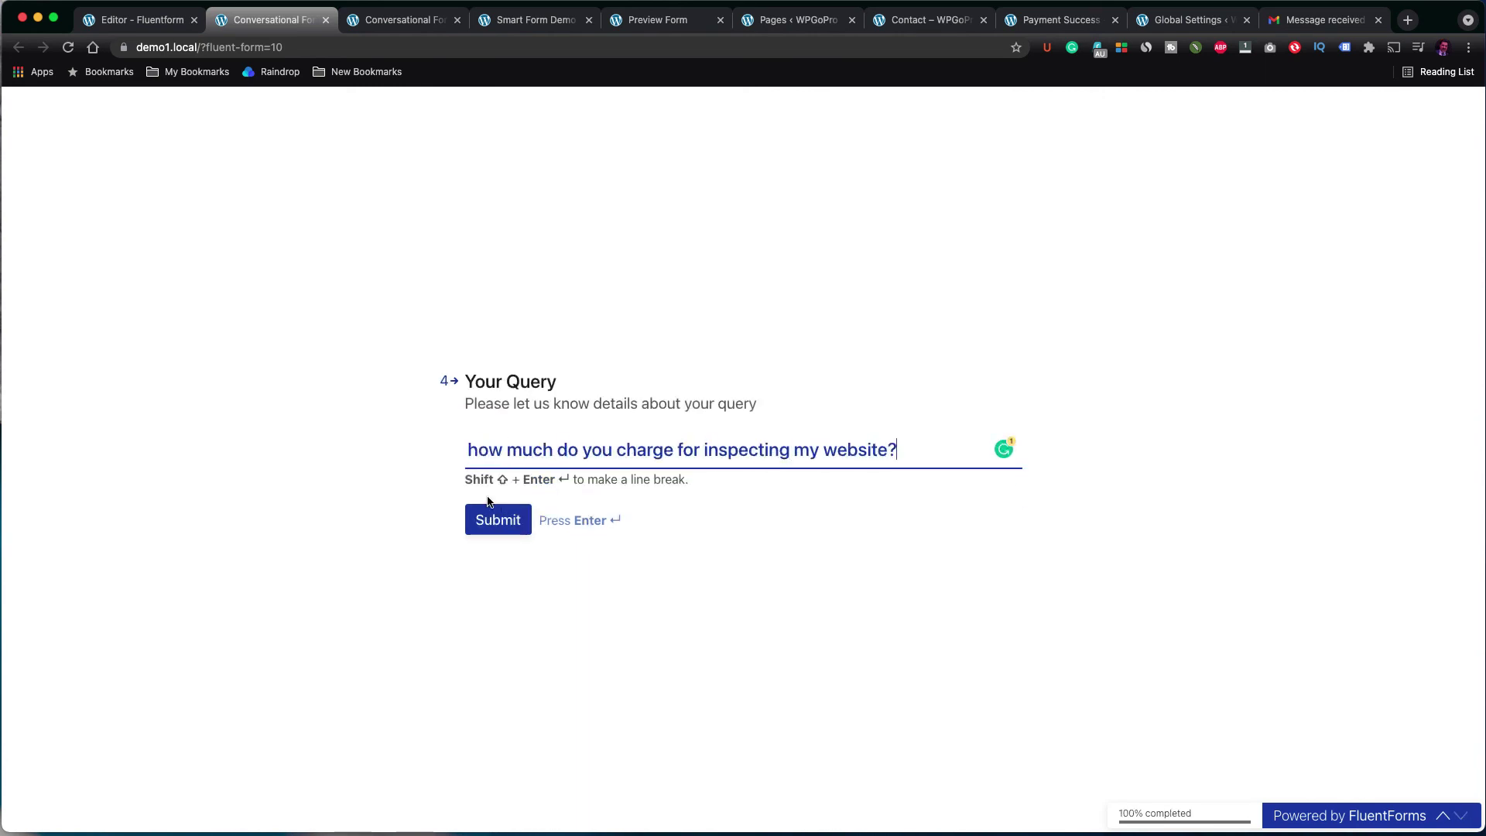
pyautogui.click(505, 524)
pyautogui.click(138, 19)
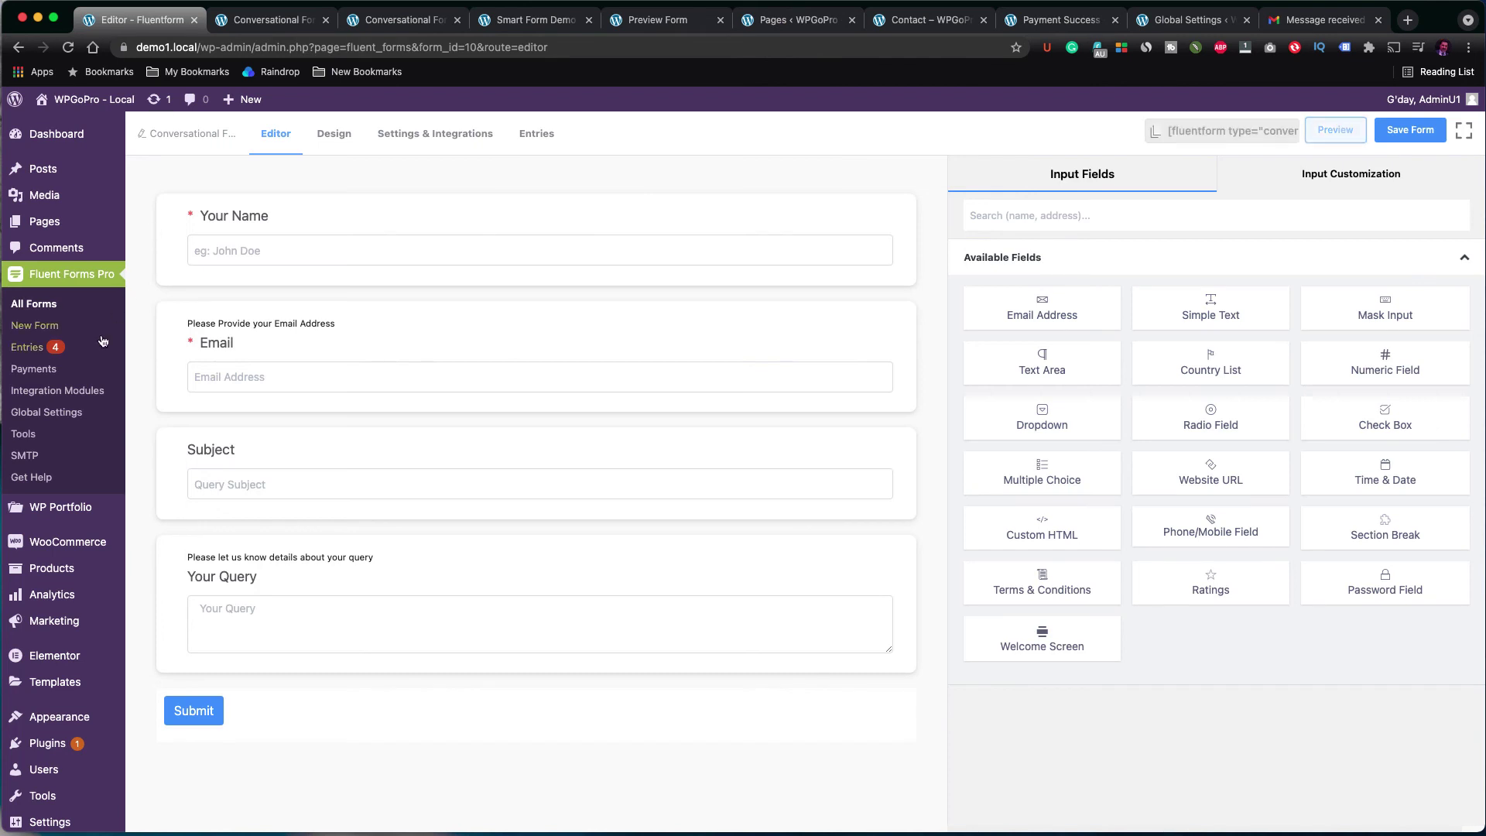
# Open entry #8 from the Entries list and scroll through its details
pyautogui.click(28, 348)
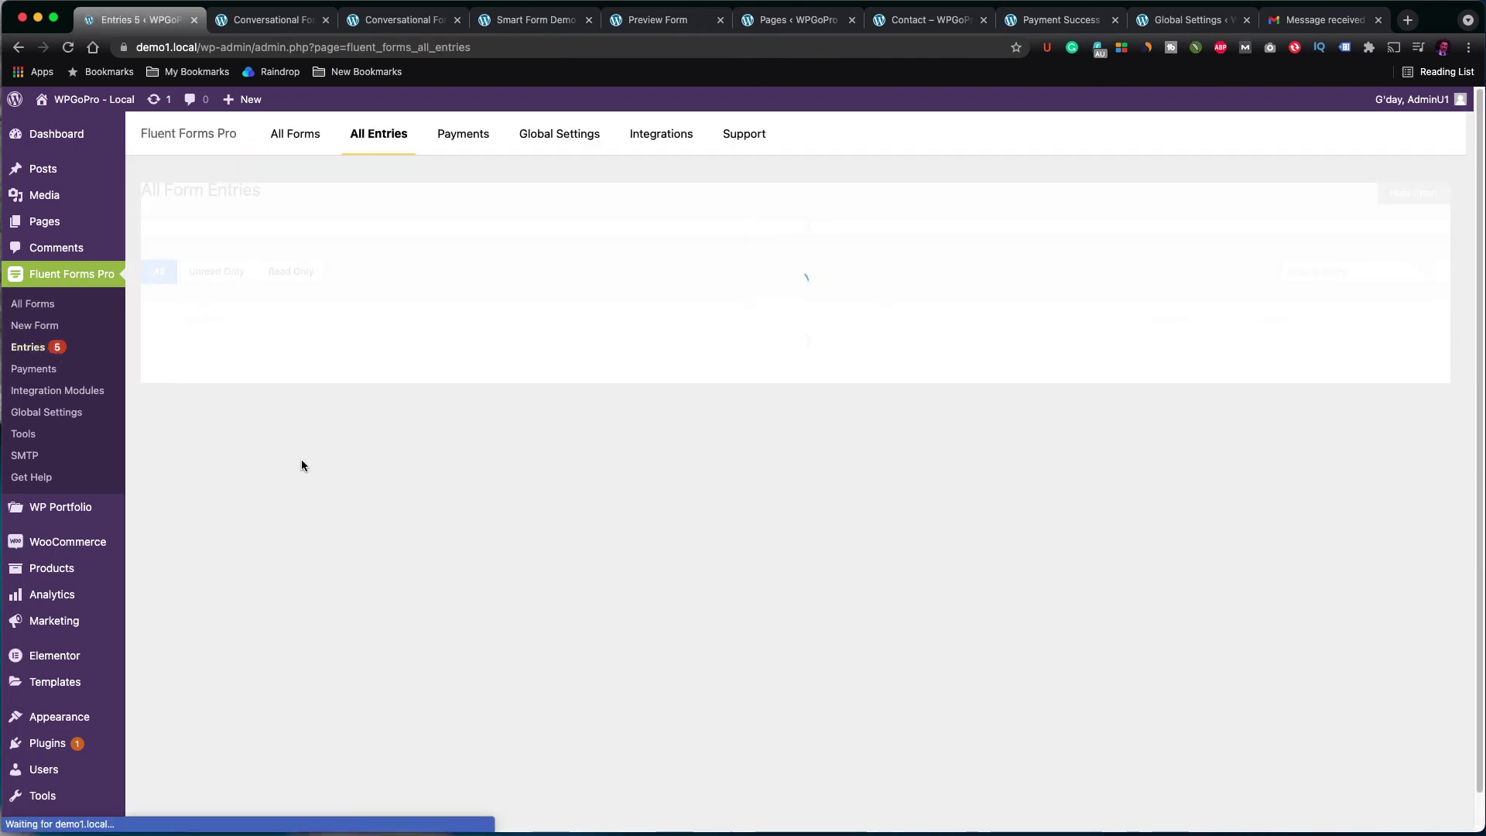
pyautogui.scroll(-2, 442, 410)
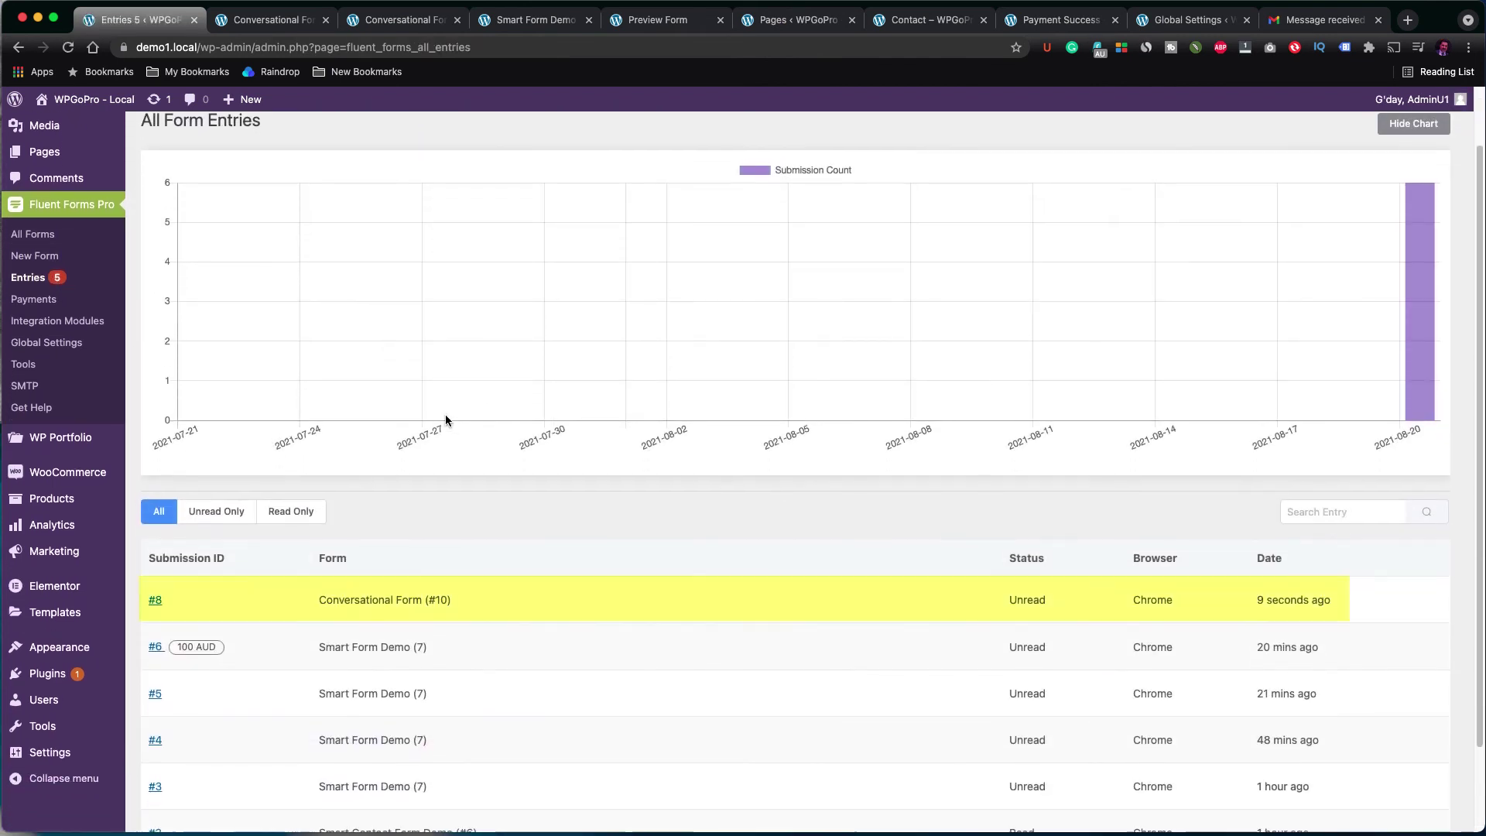
pyautogui.click(156, 600)
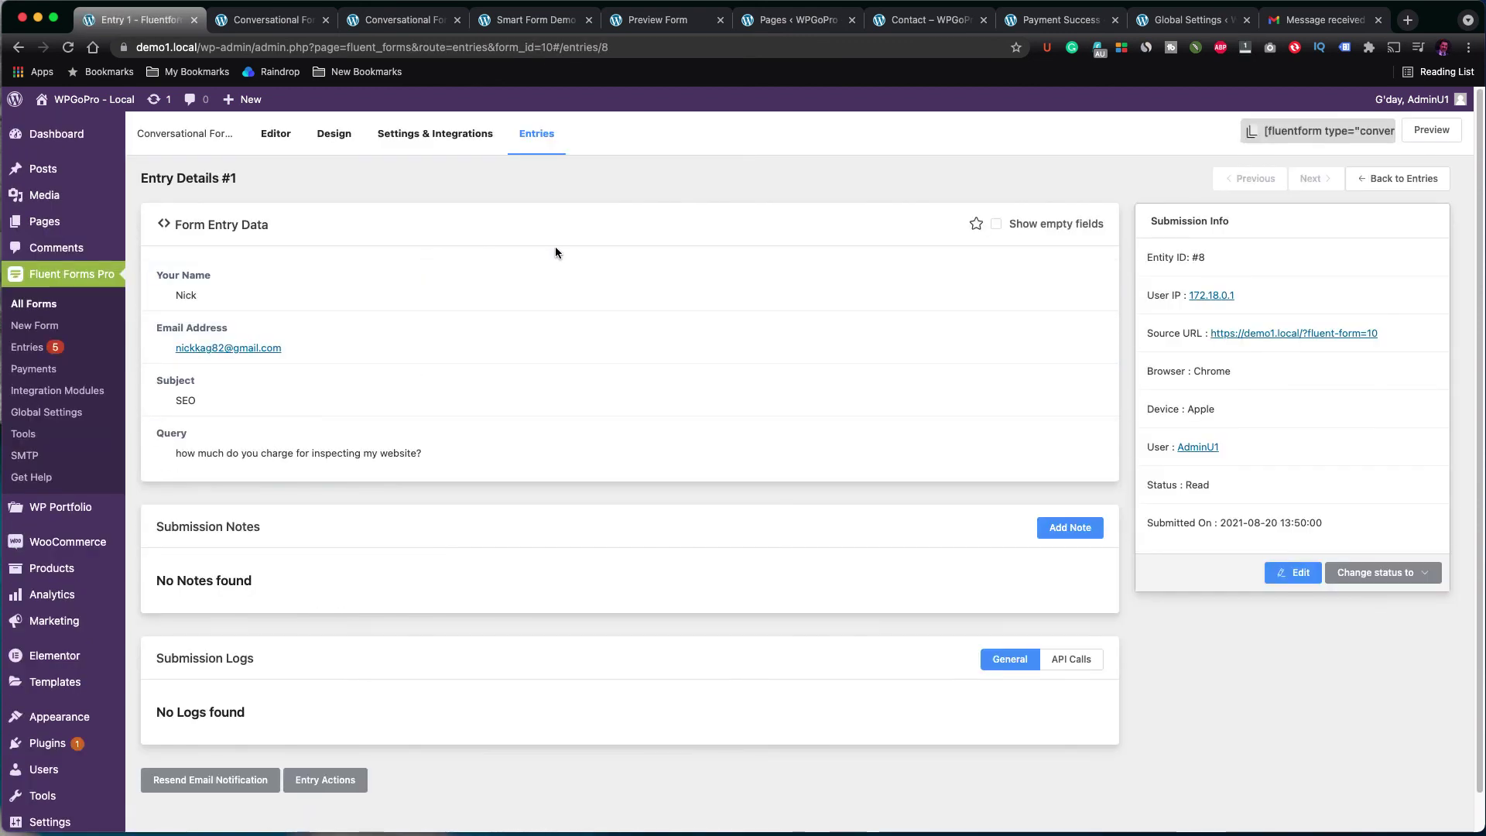
pyautogui.scroll(-1, 1039, 715)
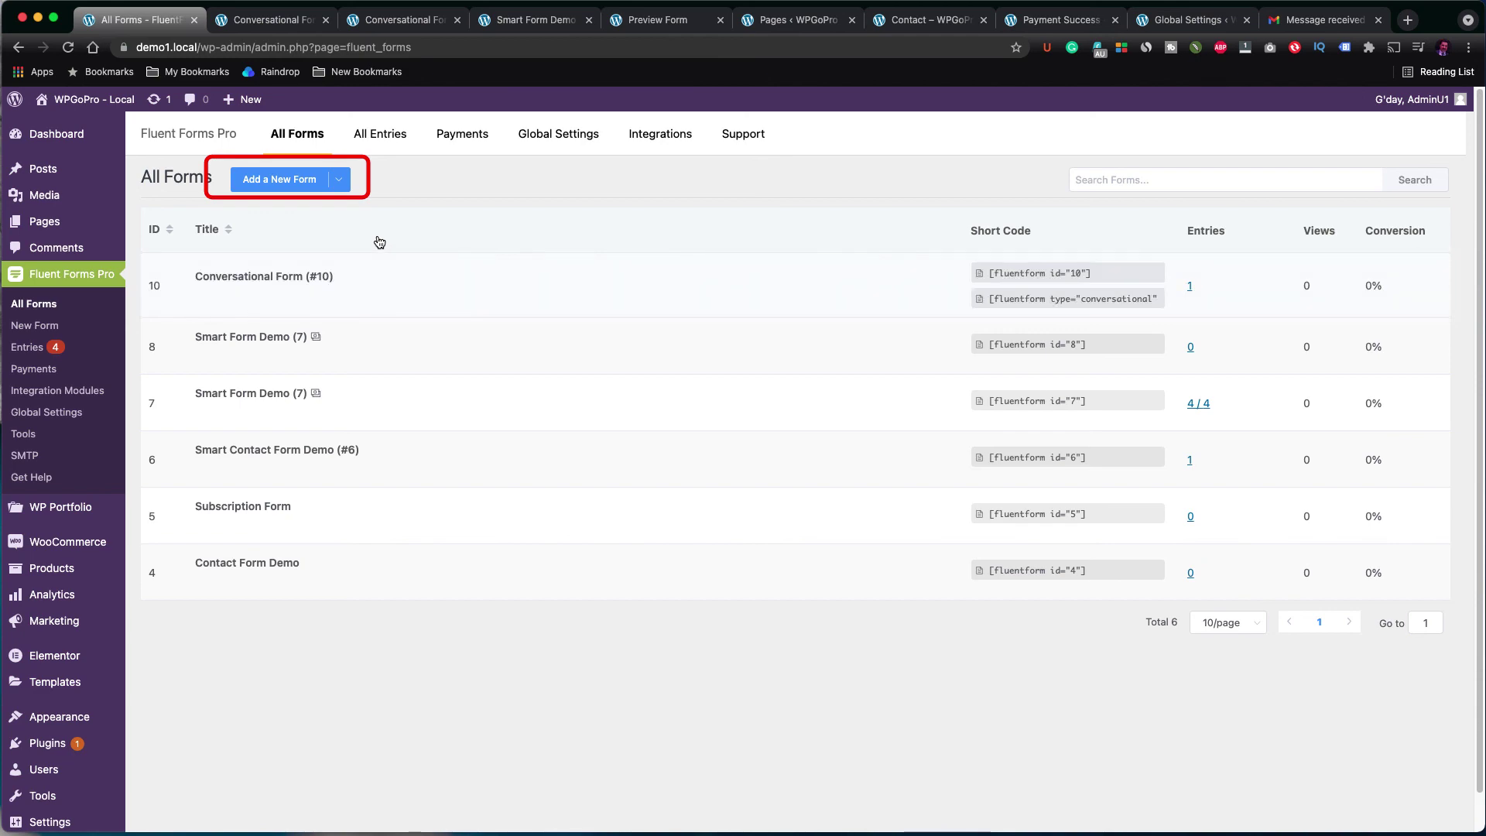
# Create Polling Form #11 from the polling template, save it, and open Preview & Design
pyautogui.click(281, 186)
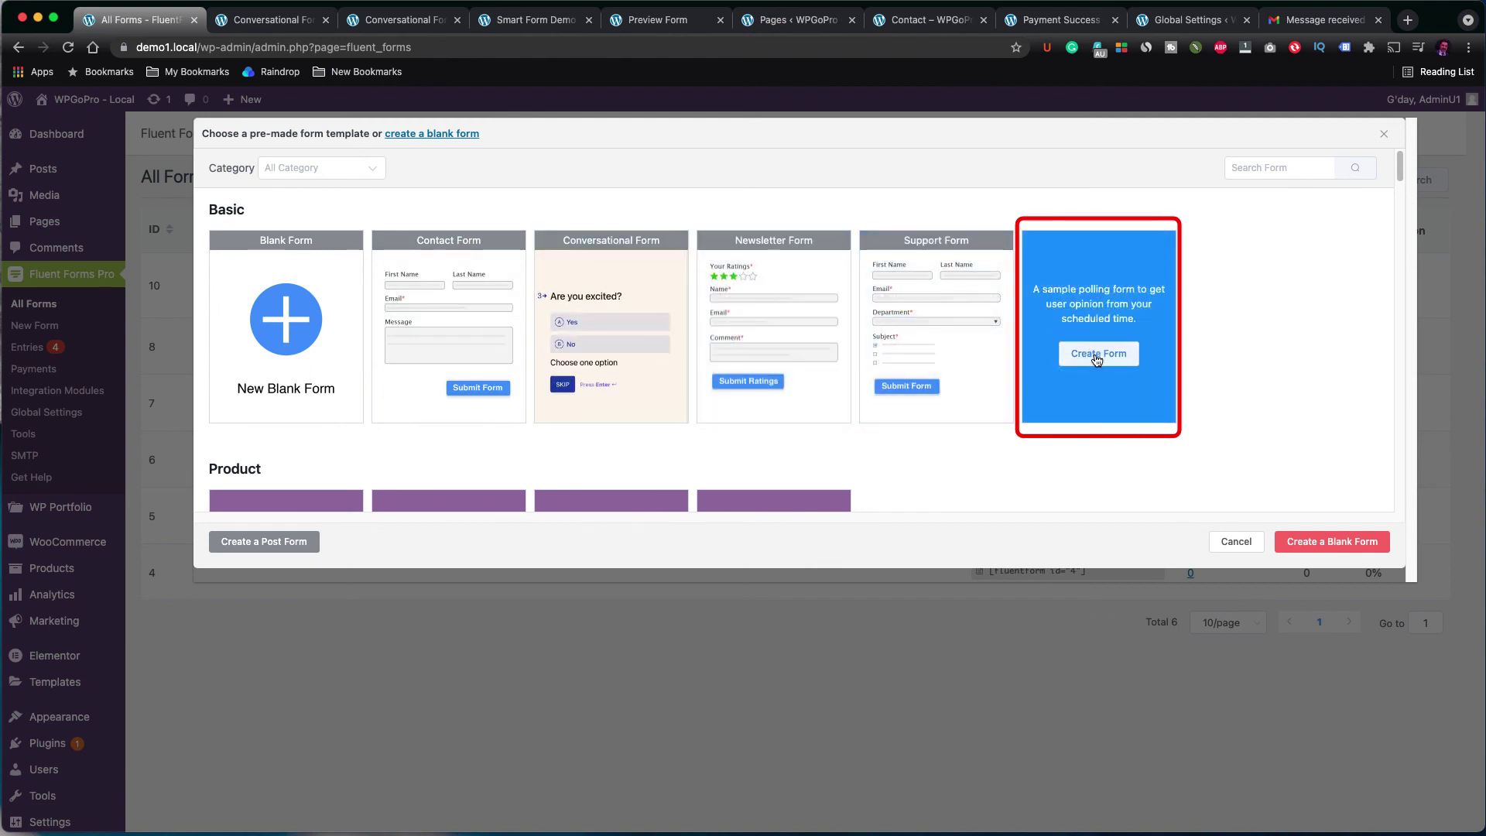
pyautogui.click(1097, 354)
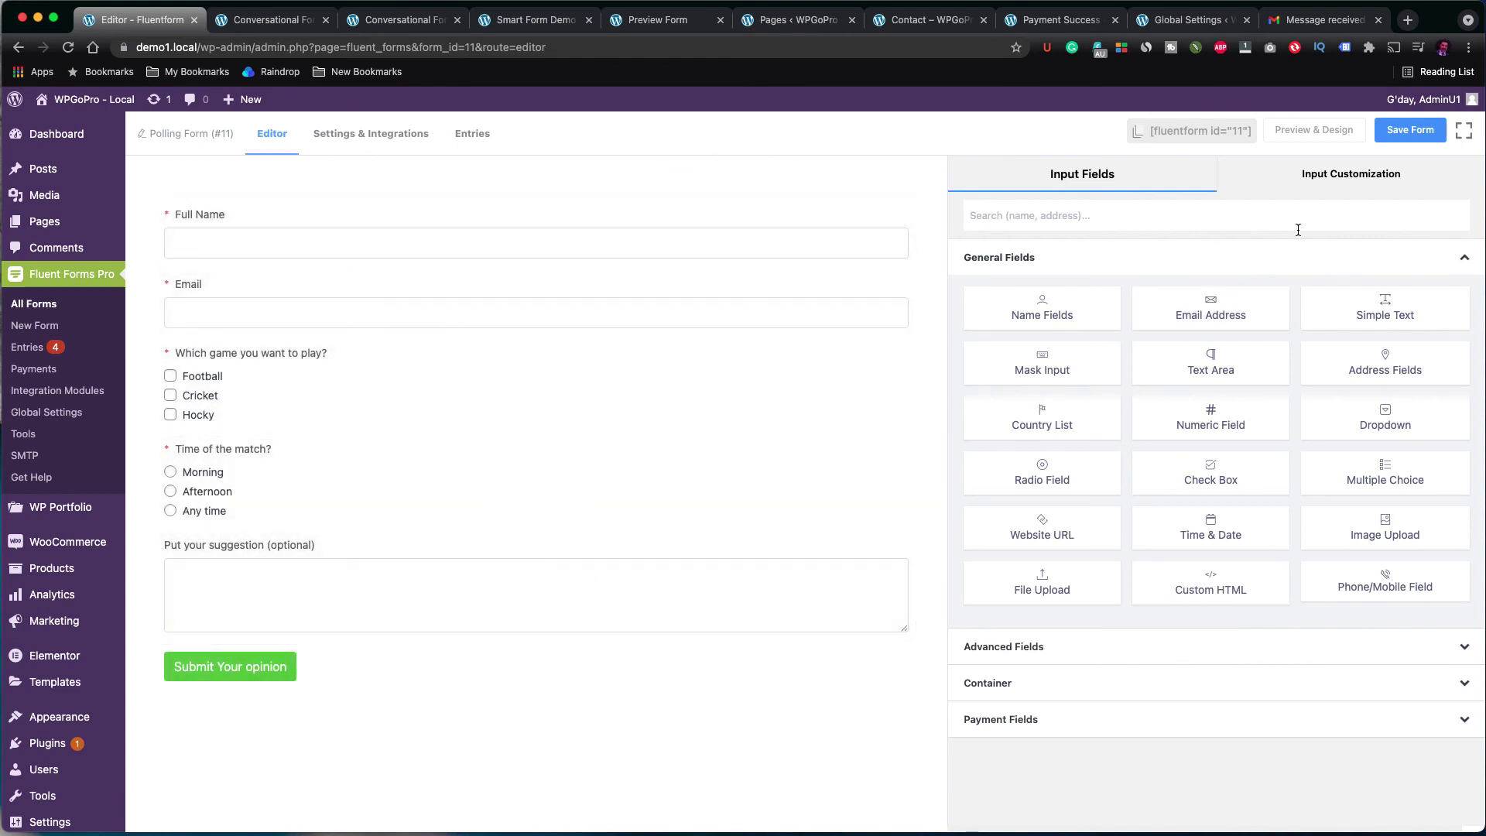
pyautogui.click(1410, 135)
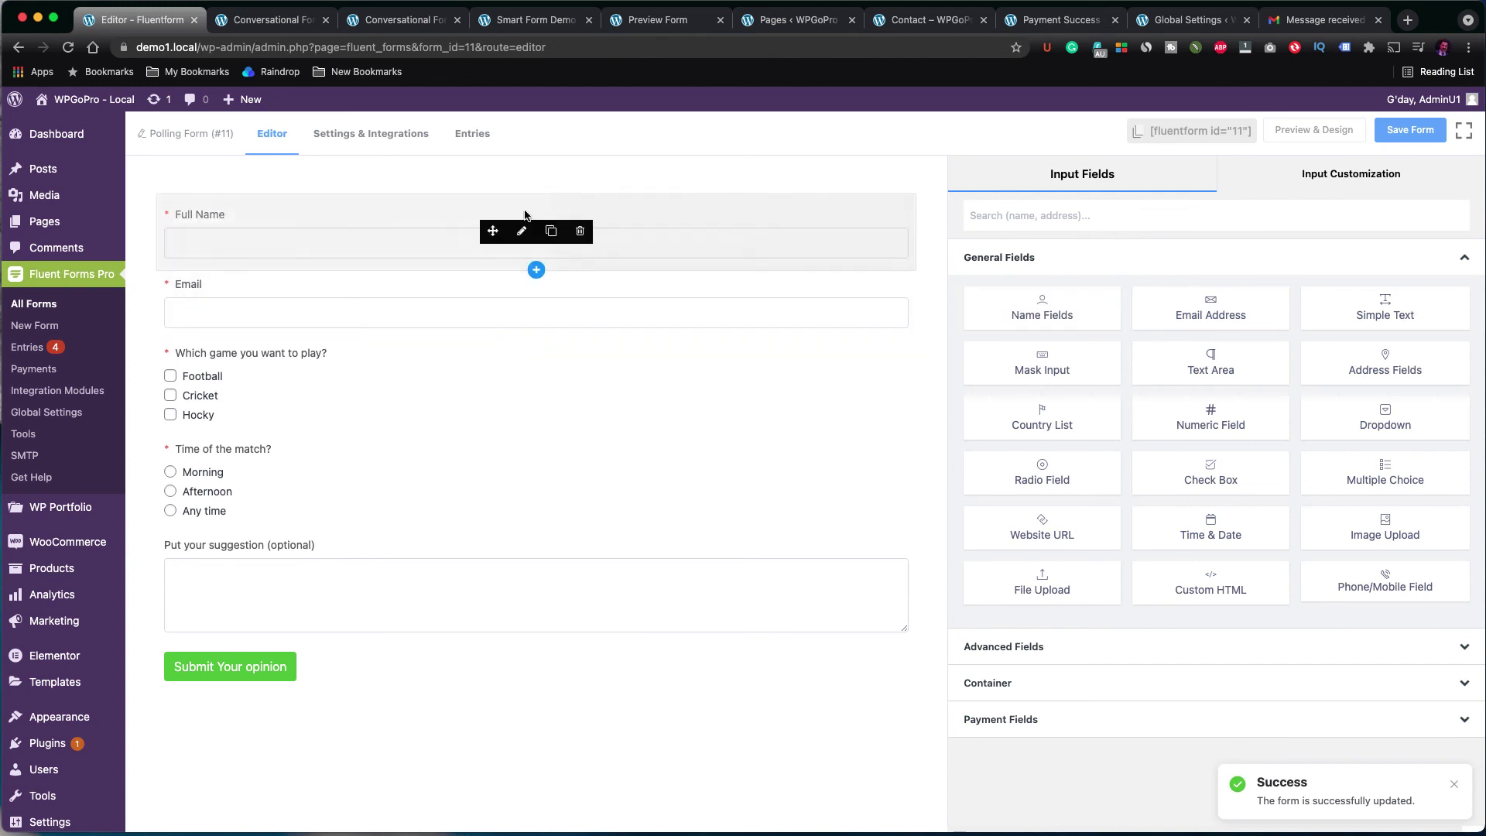
pyautogui.click(1306, 132)
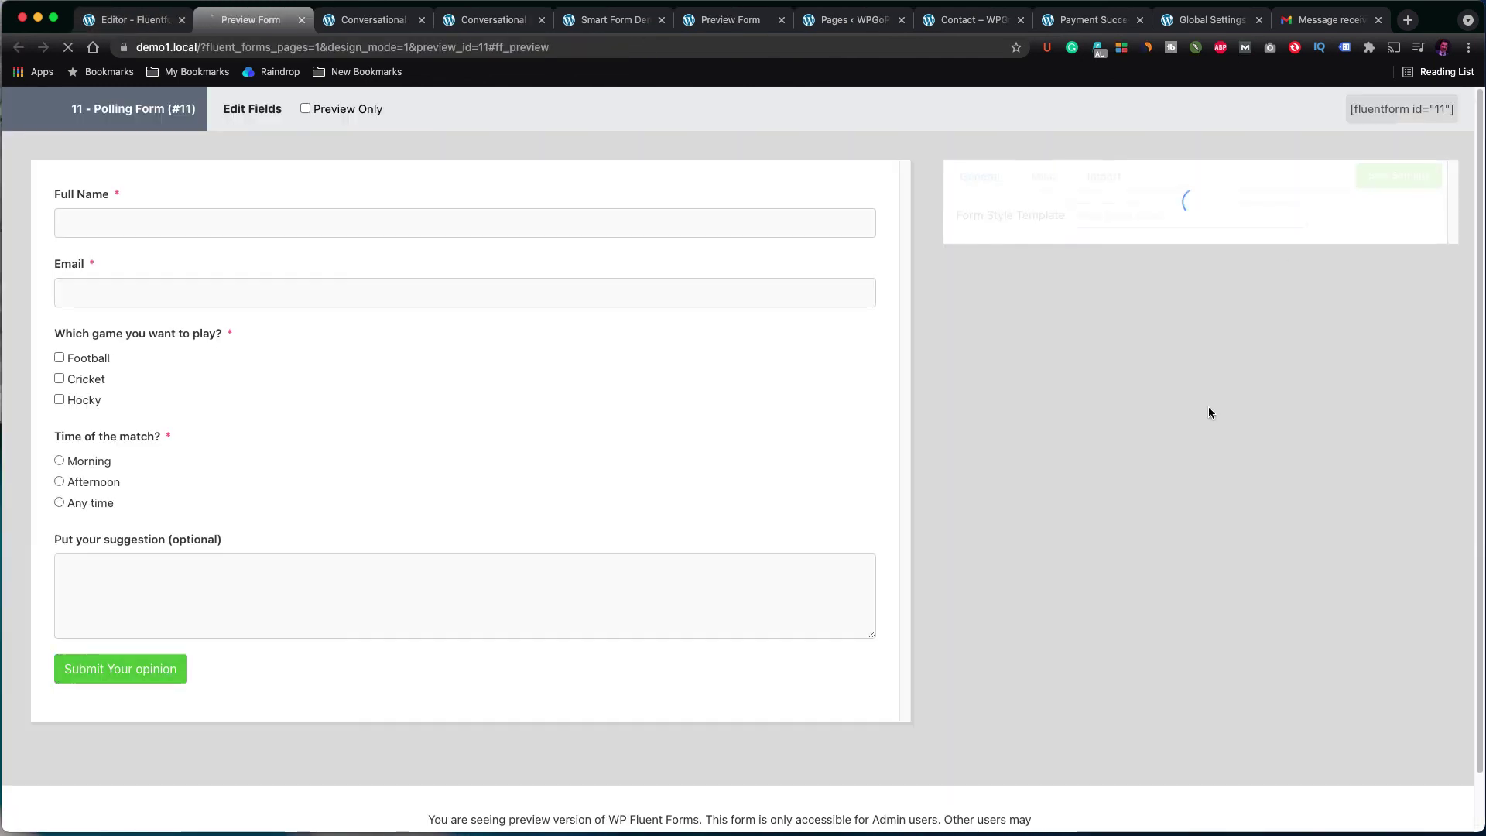
# Autofill name and email, then choose Football as the game and Morning as match time
pyautogui.click(106, 222)
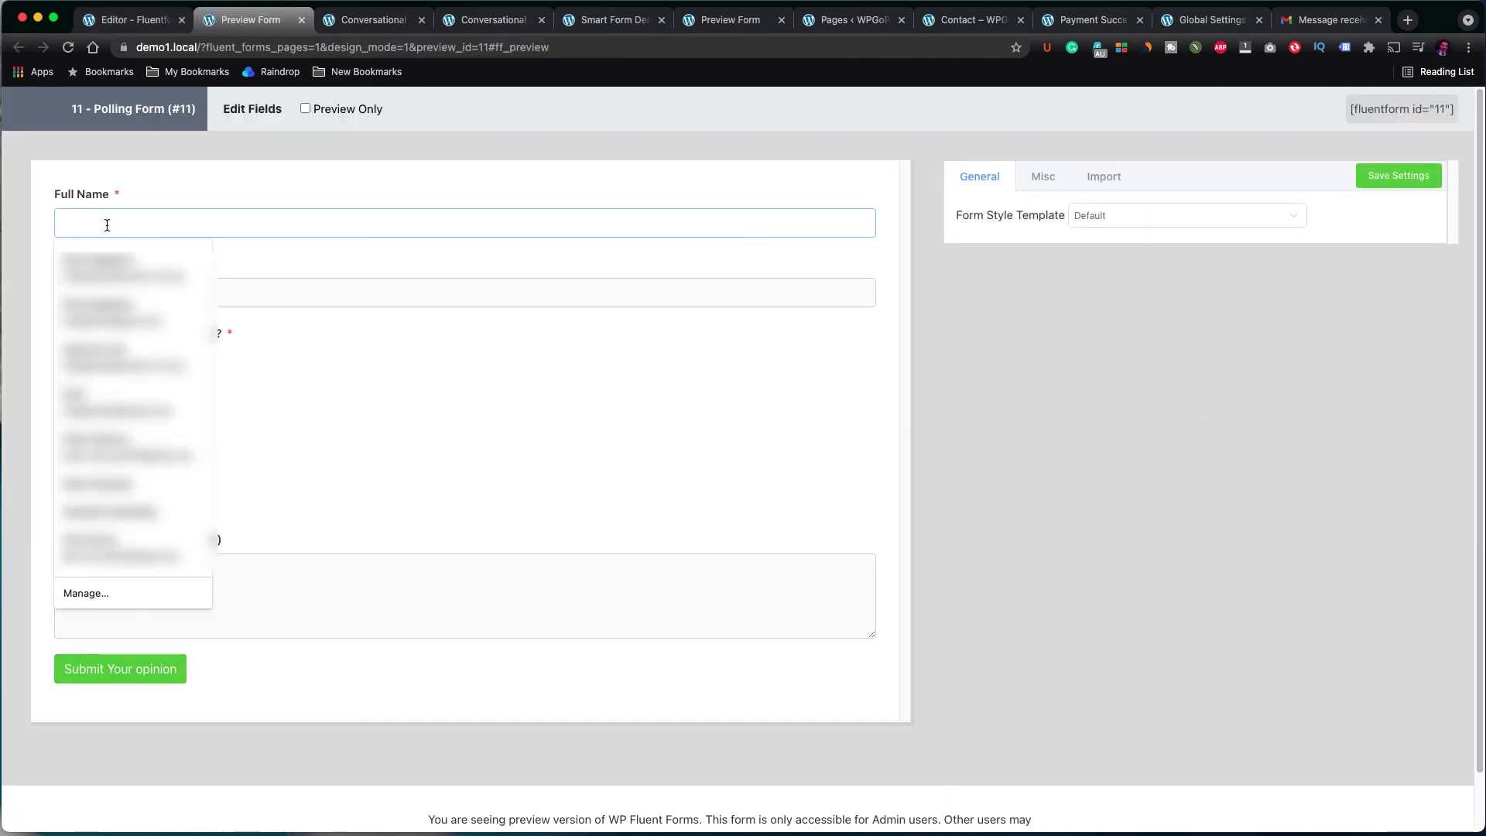
pyautogui.click(103, 248)
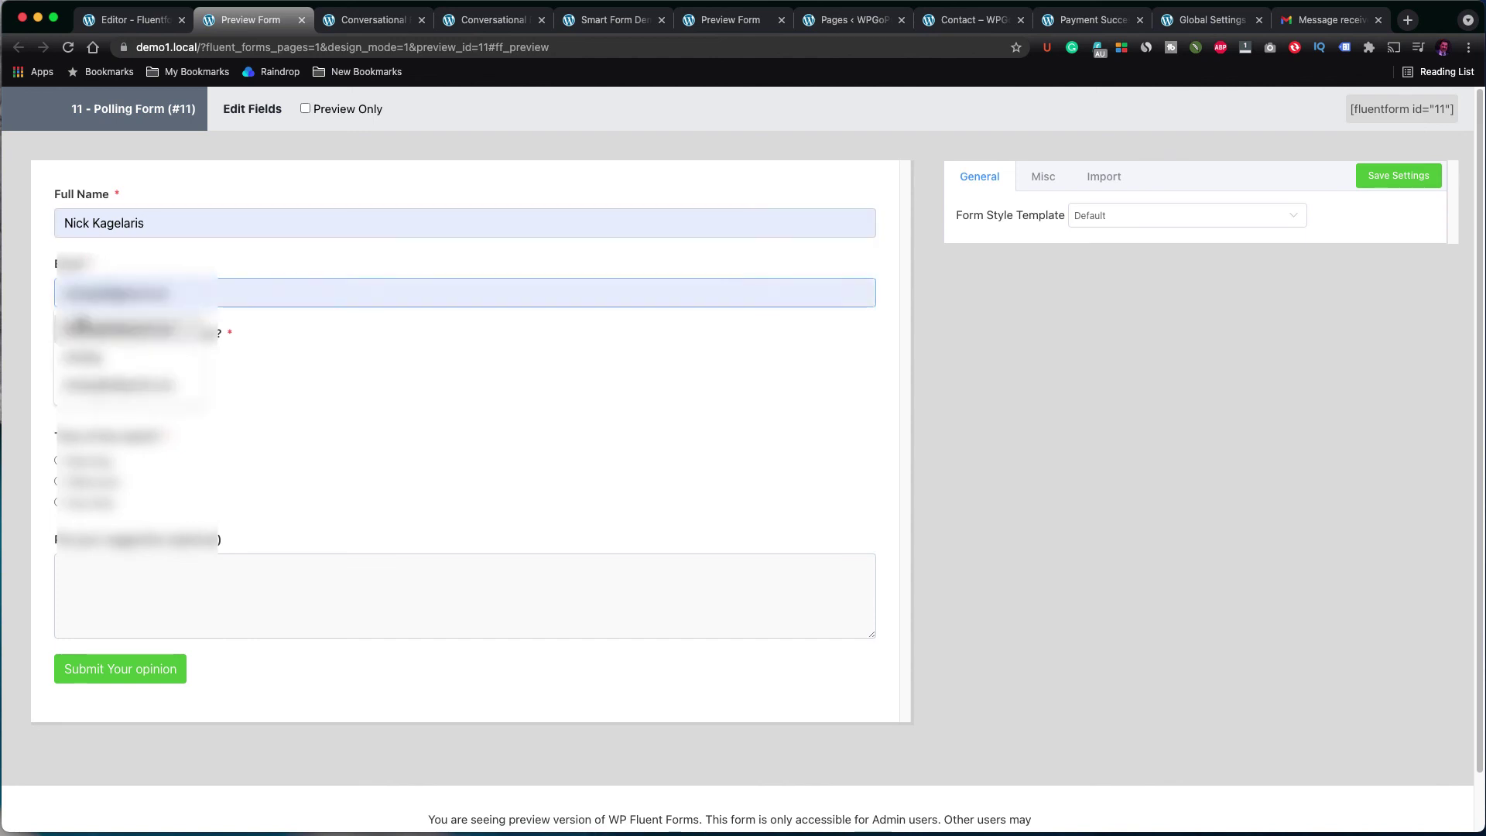
pyautogui.click(77, 358)
pyautogui.click(89, 461)
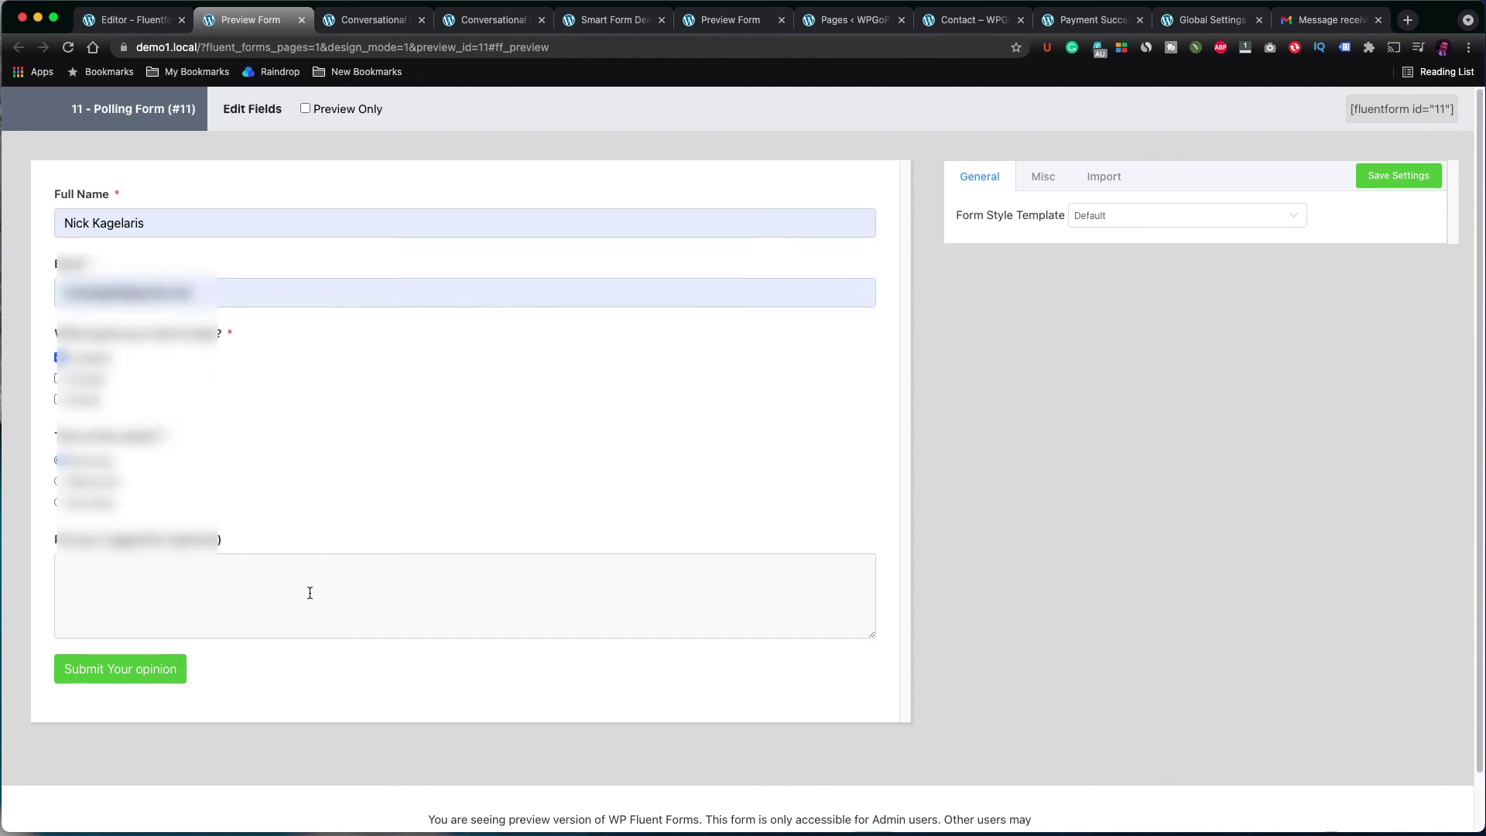
# Write the suggestion 'my suggestion is to...' and submit the poll
pyautogui.click(307, 596)
pyautogui.write('my sug')
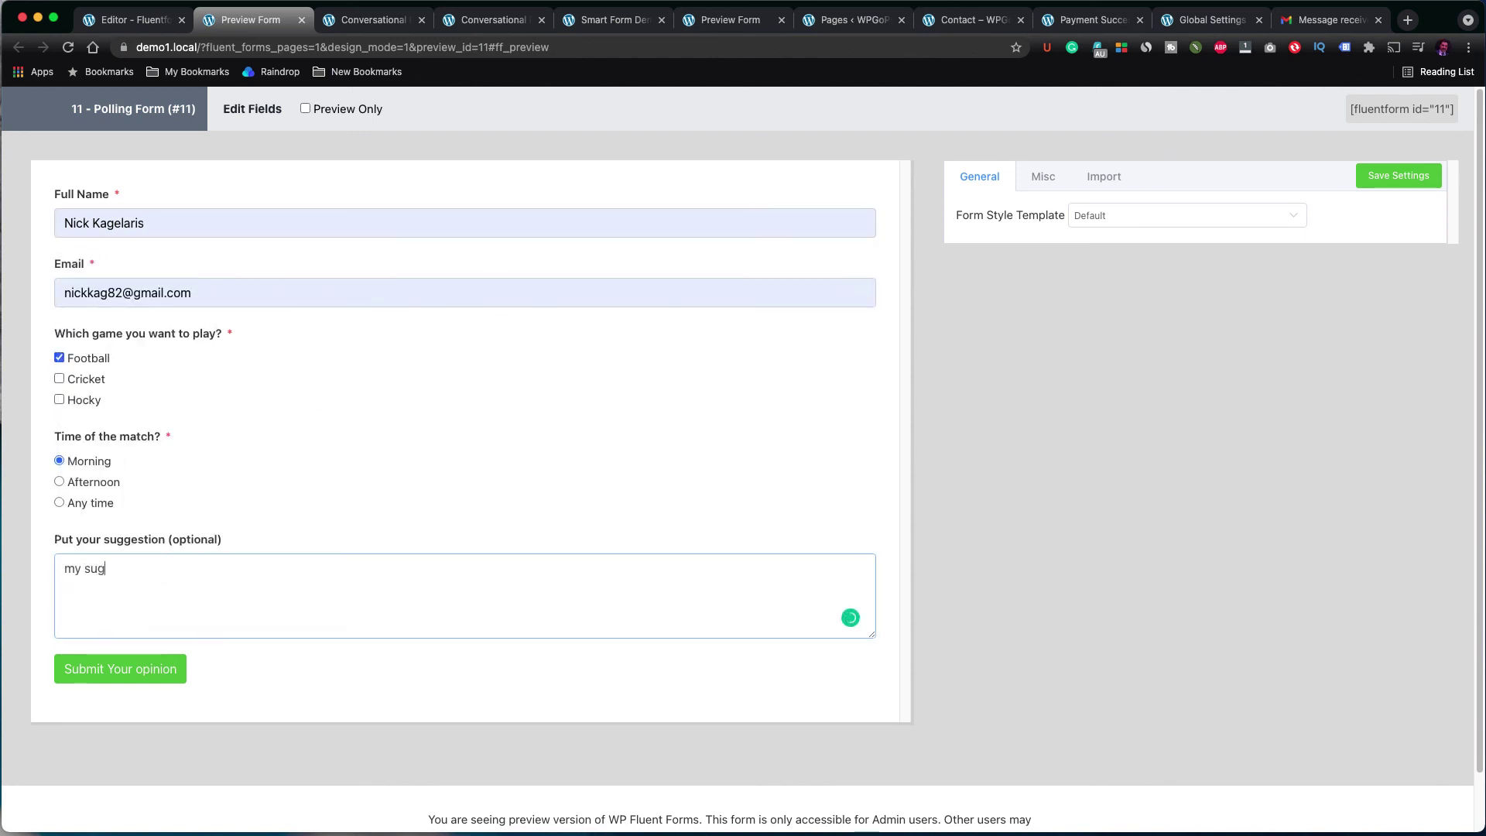
pyautogui.write('gestion is to...')
pyautogui.click(159, 667)
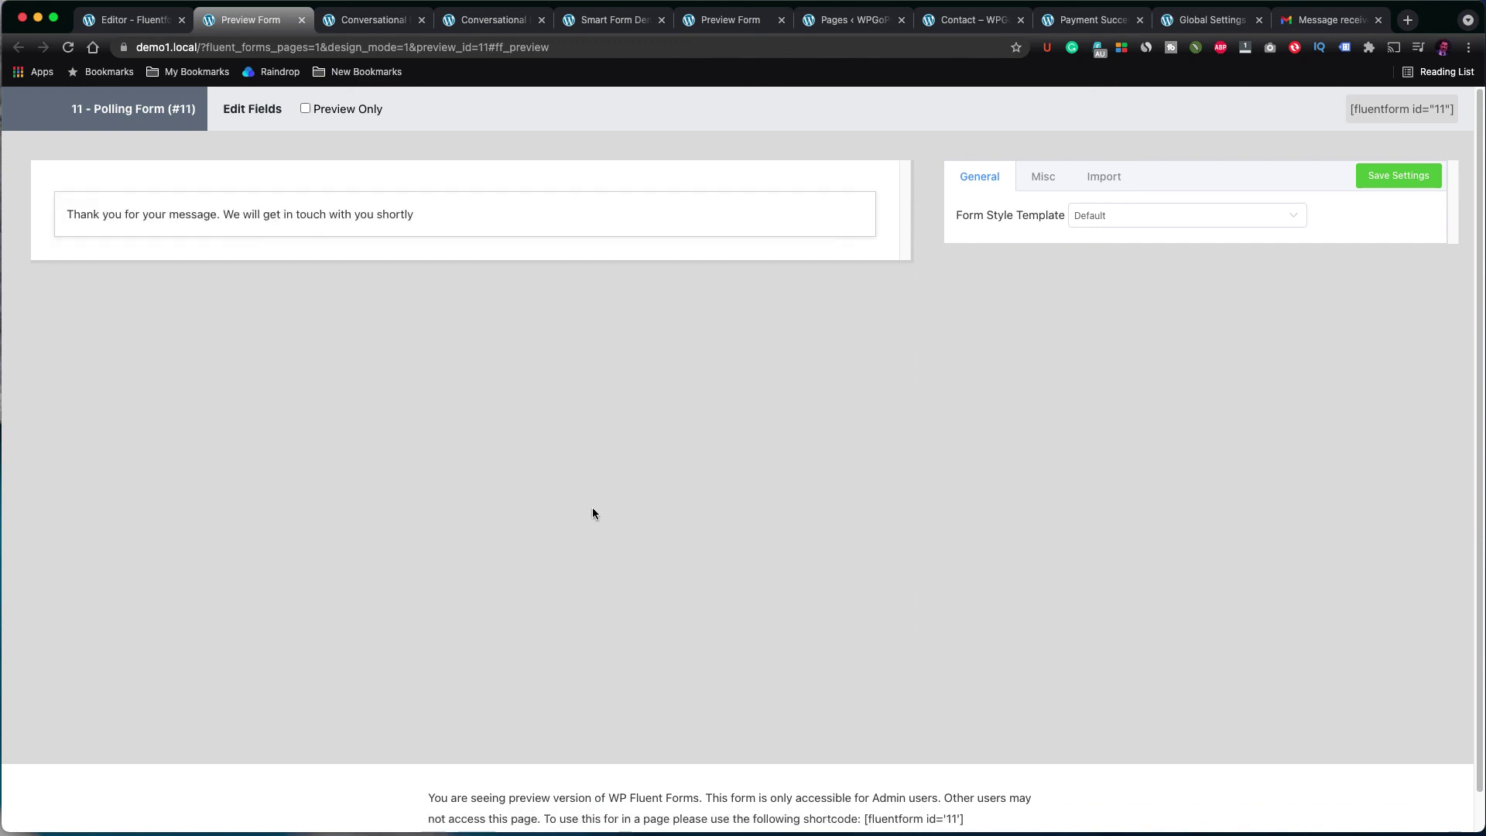
pyautogui.click(127, 19)
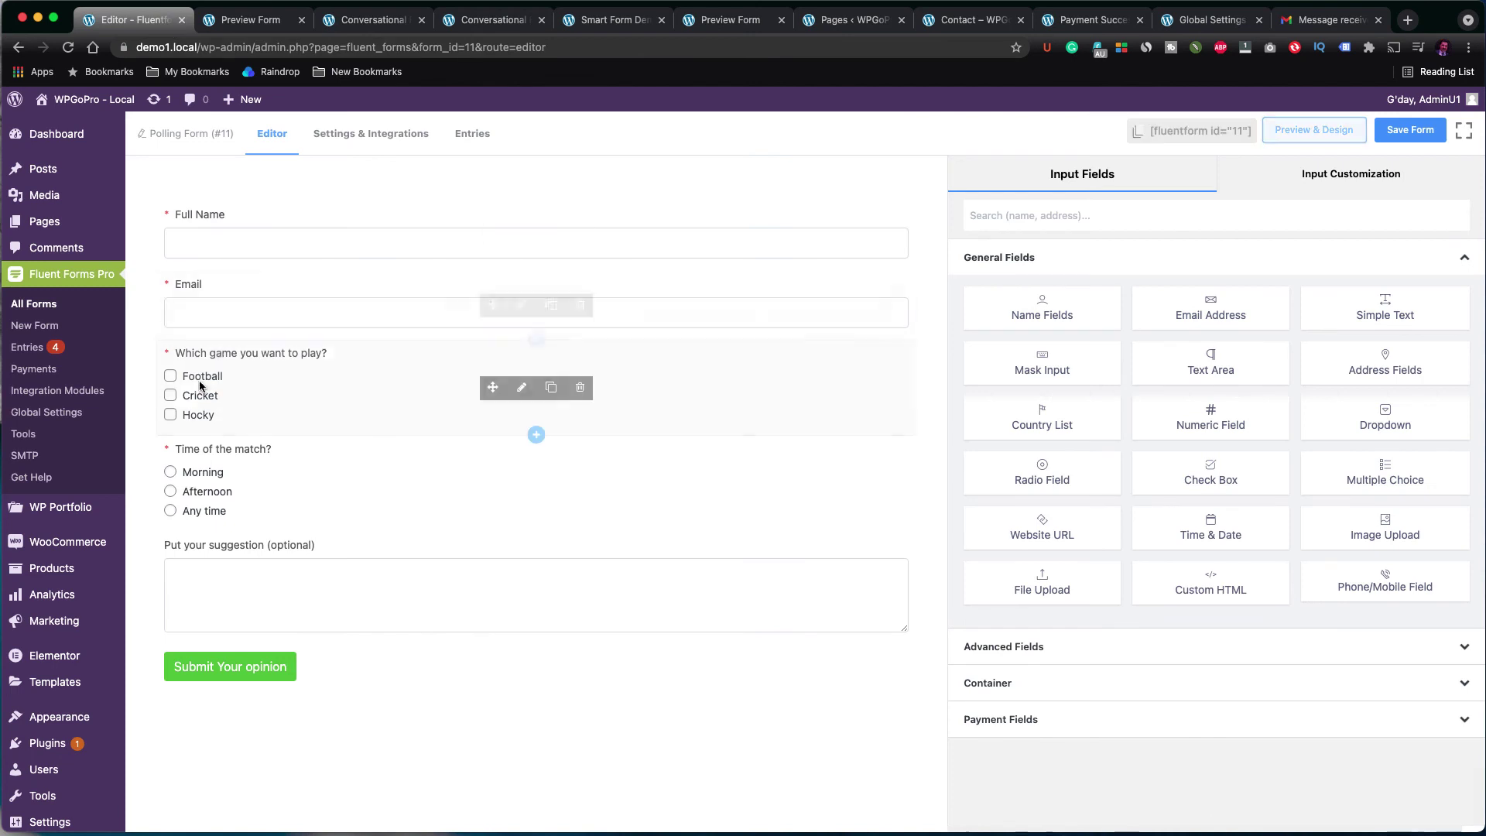
# Open Polling Form entry #9 from the Entries list to see Football and Morning
pyautogui.click(28, 348)
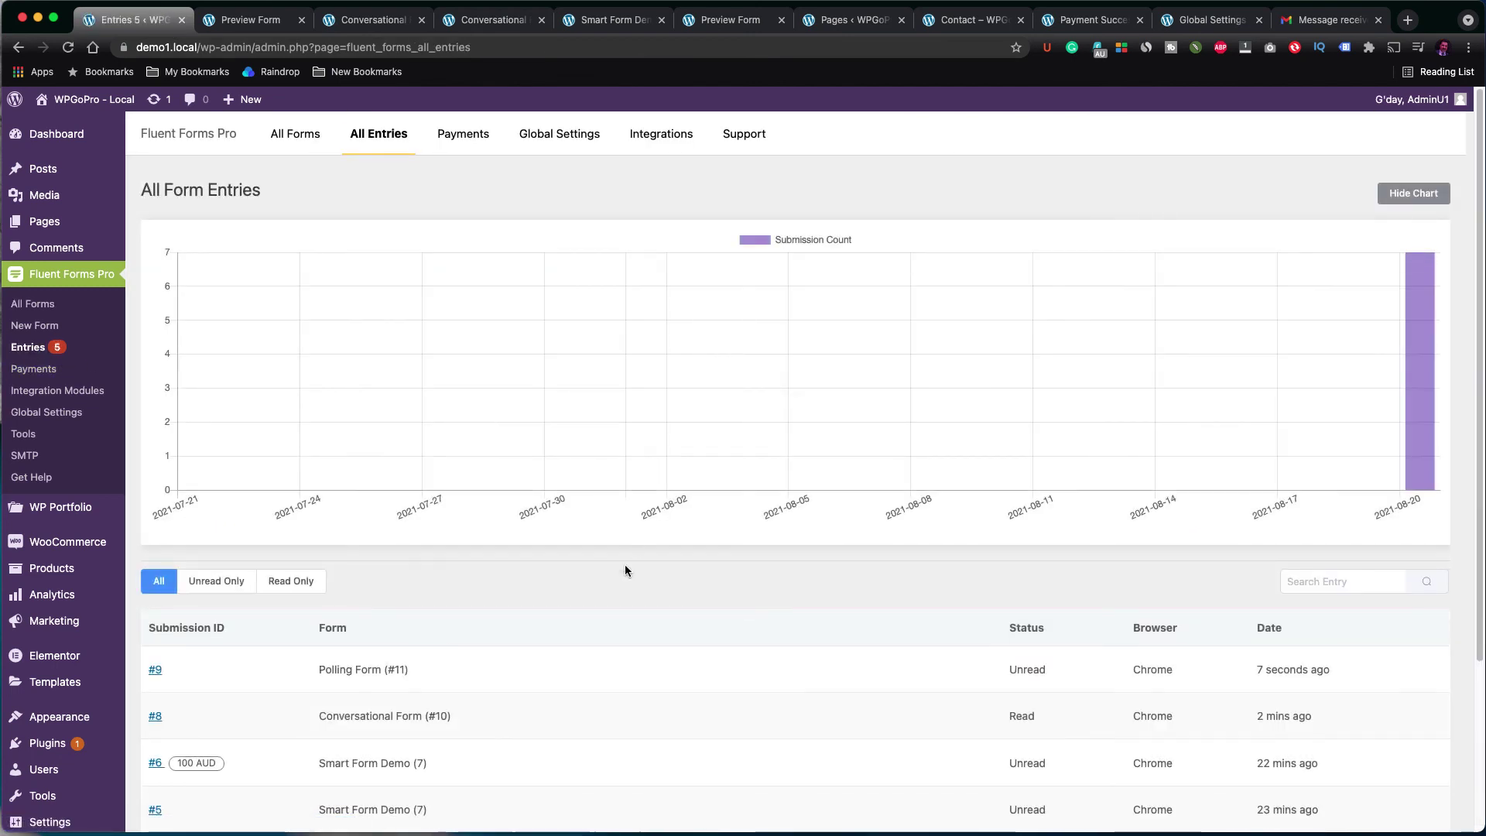
pyautogui.click(156, 670)
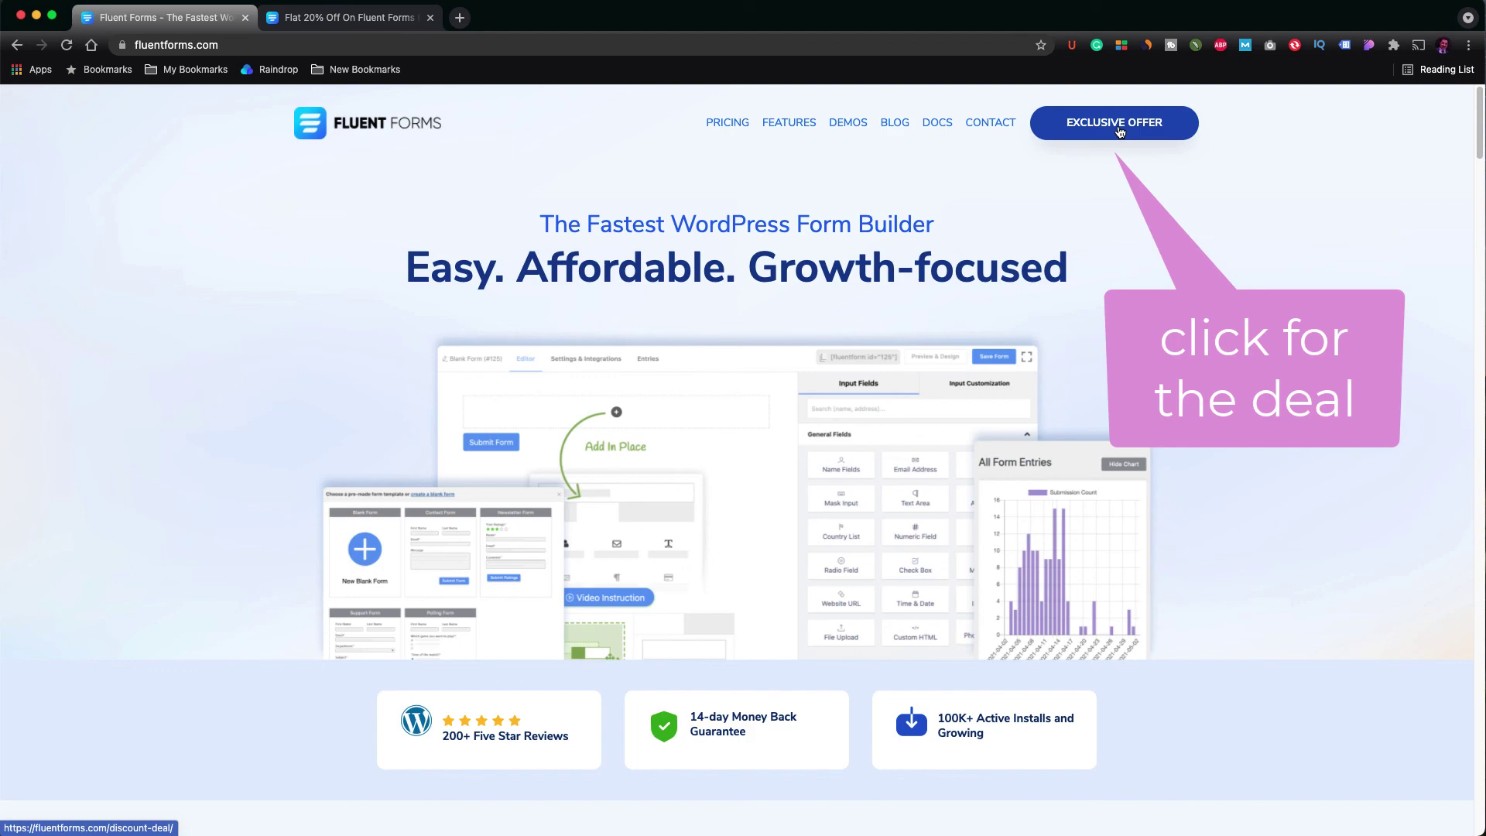
# Open the exclusive-offer deal page and show its lifetime licence prices
pyautogui.click(1118, 130)
pyautogui.scroll(-15, 1228, 234)
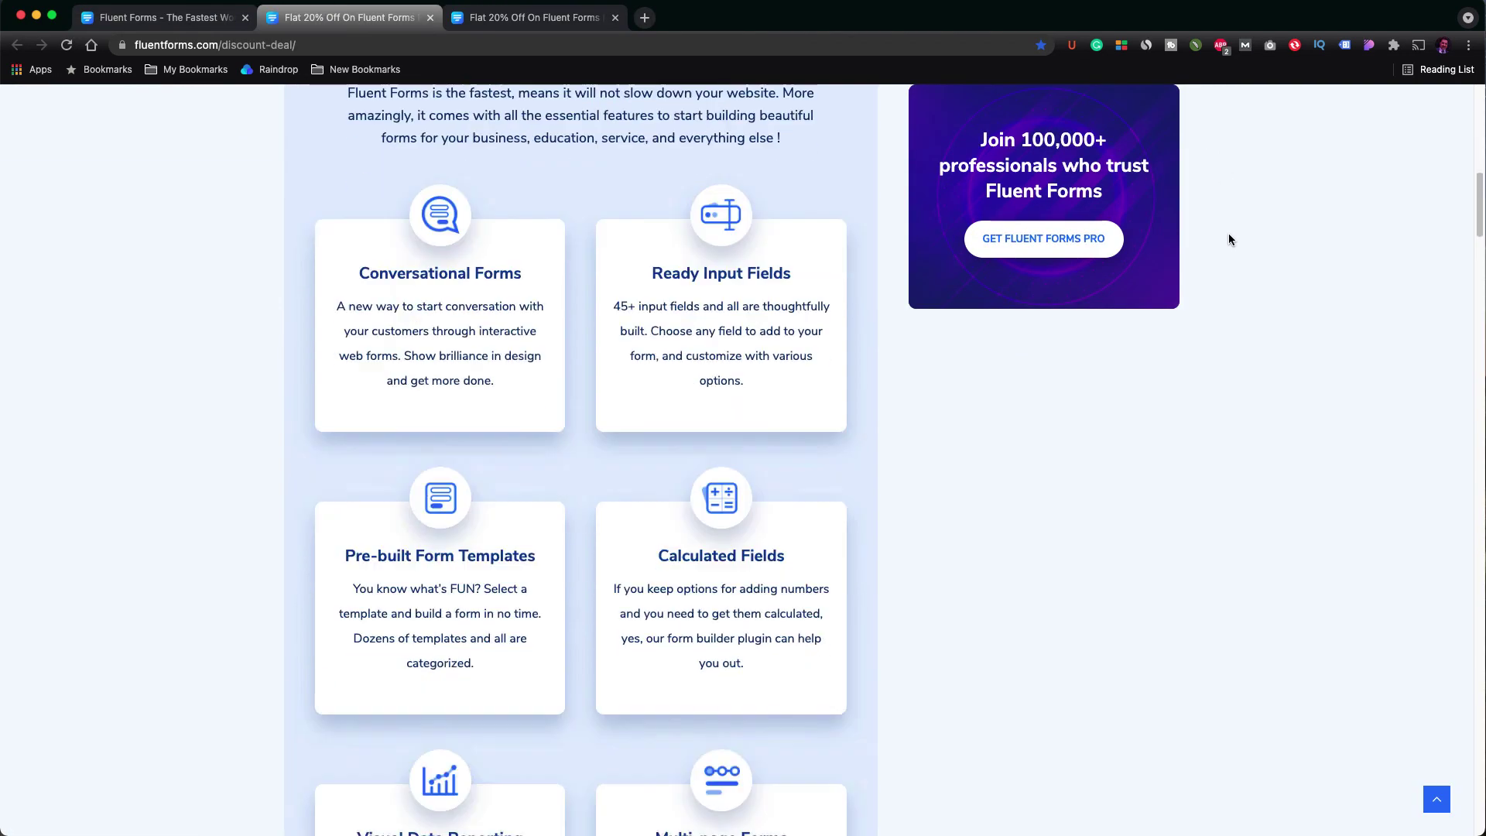
pyautogui.scroll(-7, 796, 251)
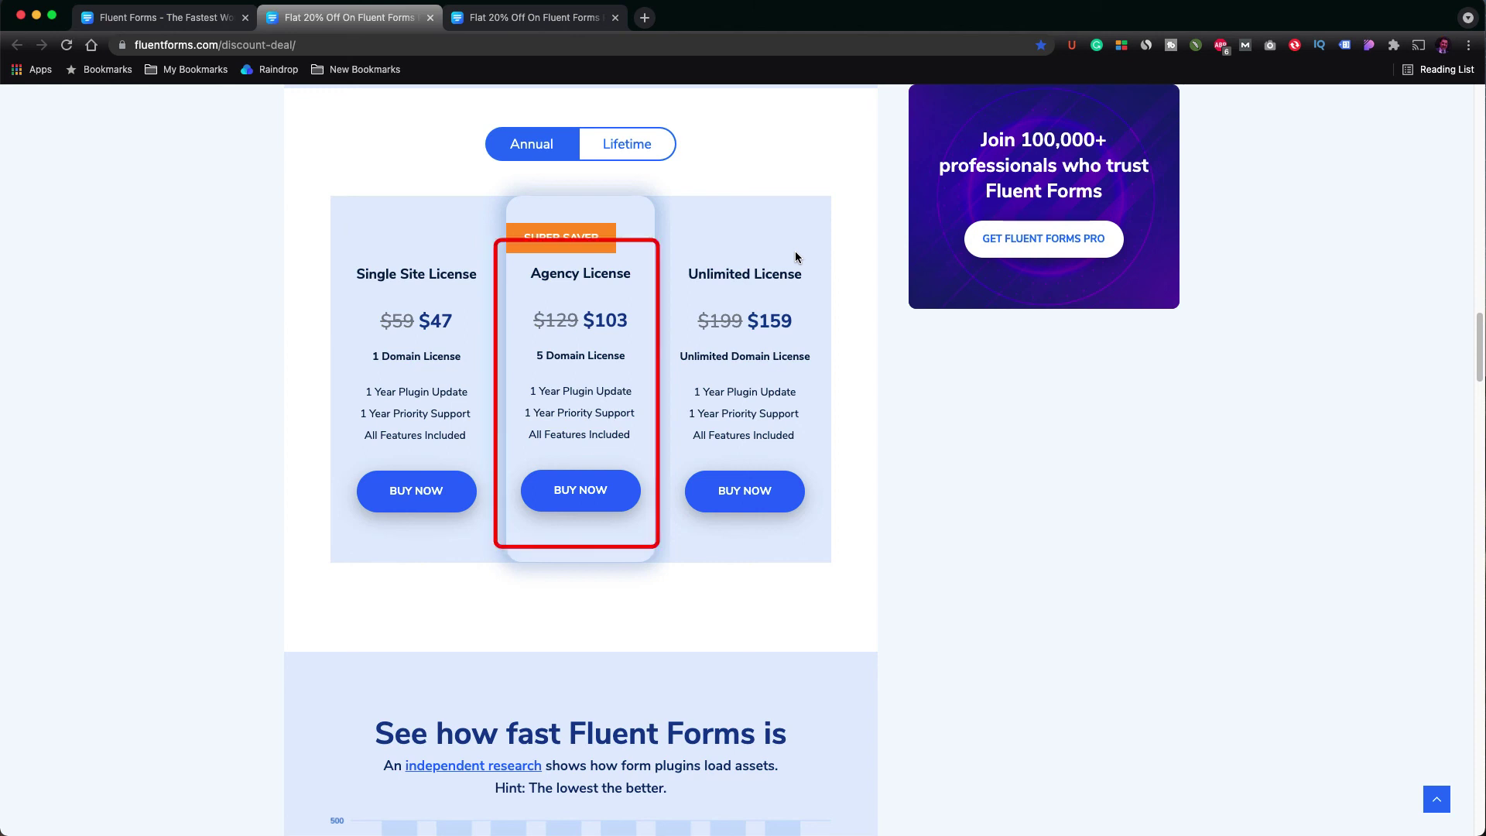
pyautogui.click(644, 152)
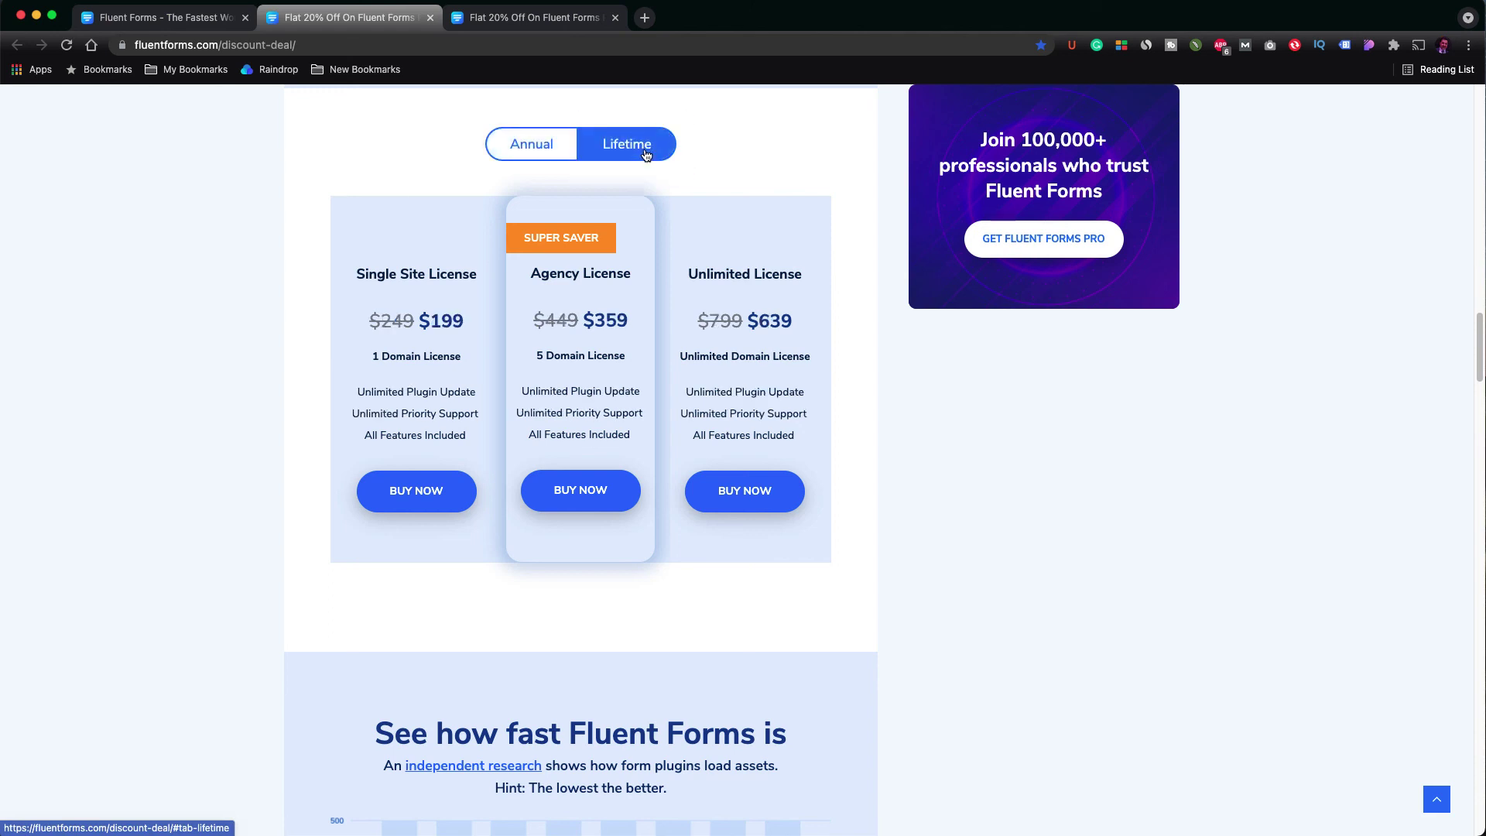
# Highlight the $199 Single Site price, then switch to annual prices ($47, $103, $159)
pyautogui.moveTo(471, 320); pyautogui.dragTo(430, 321)
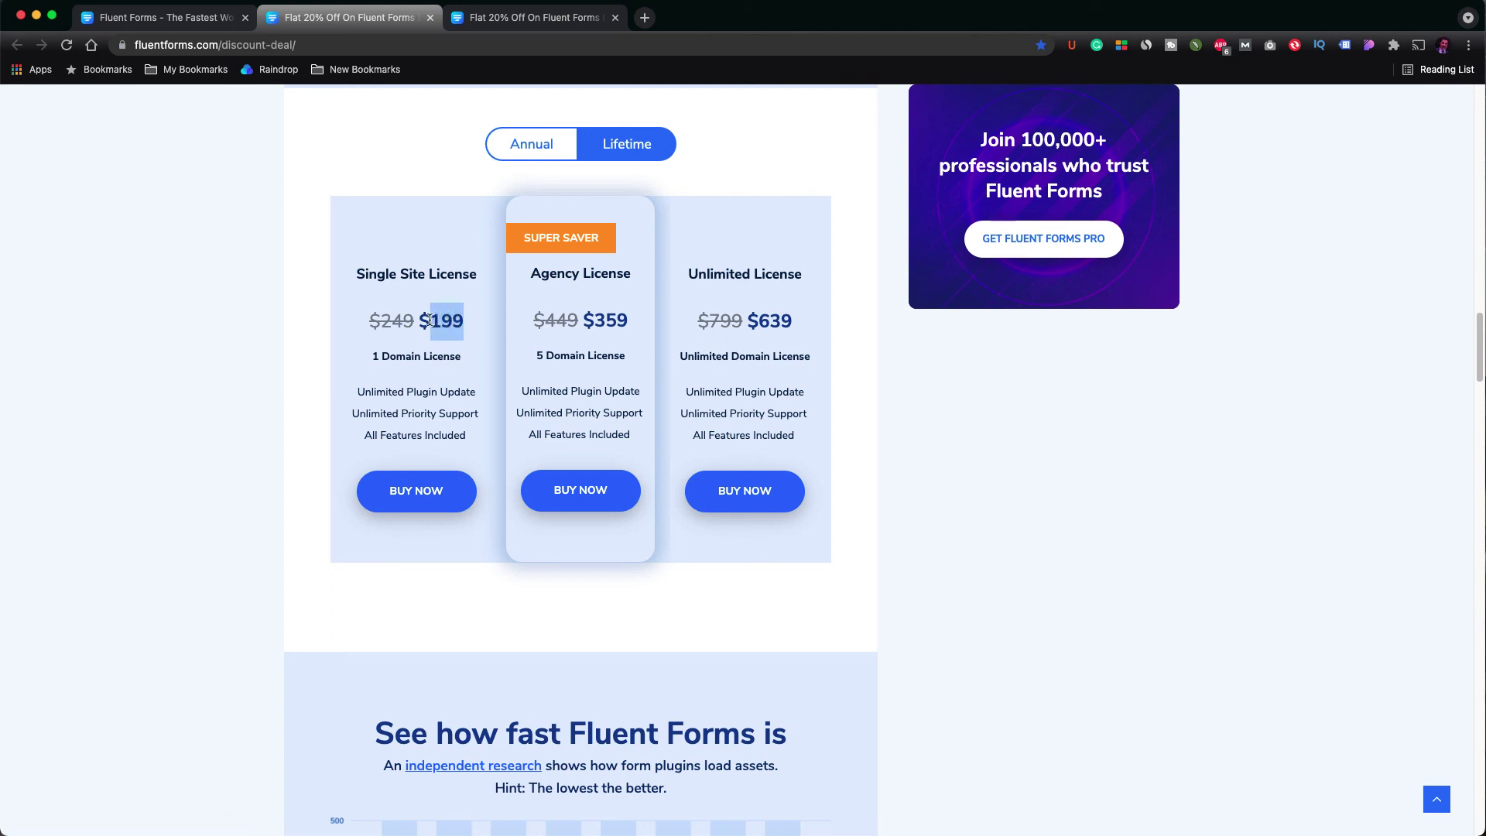
pyautogui.click(944, 412)
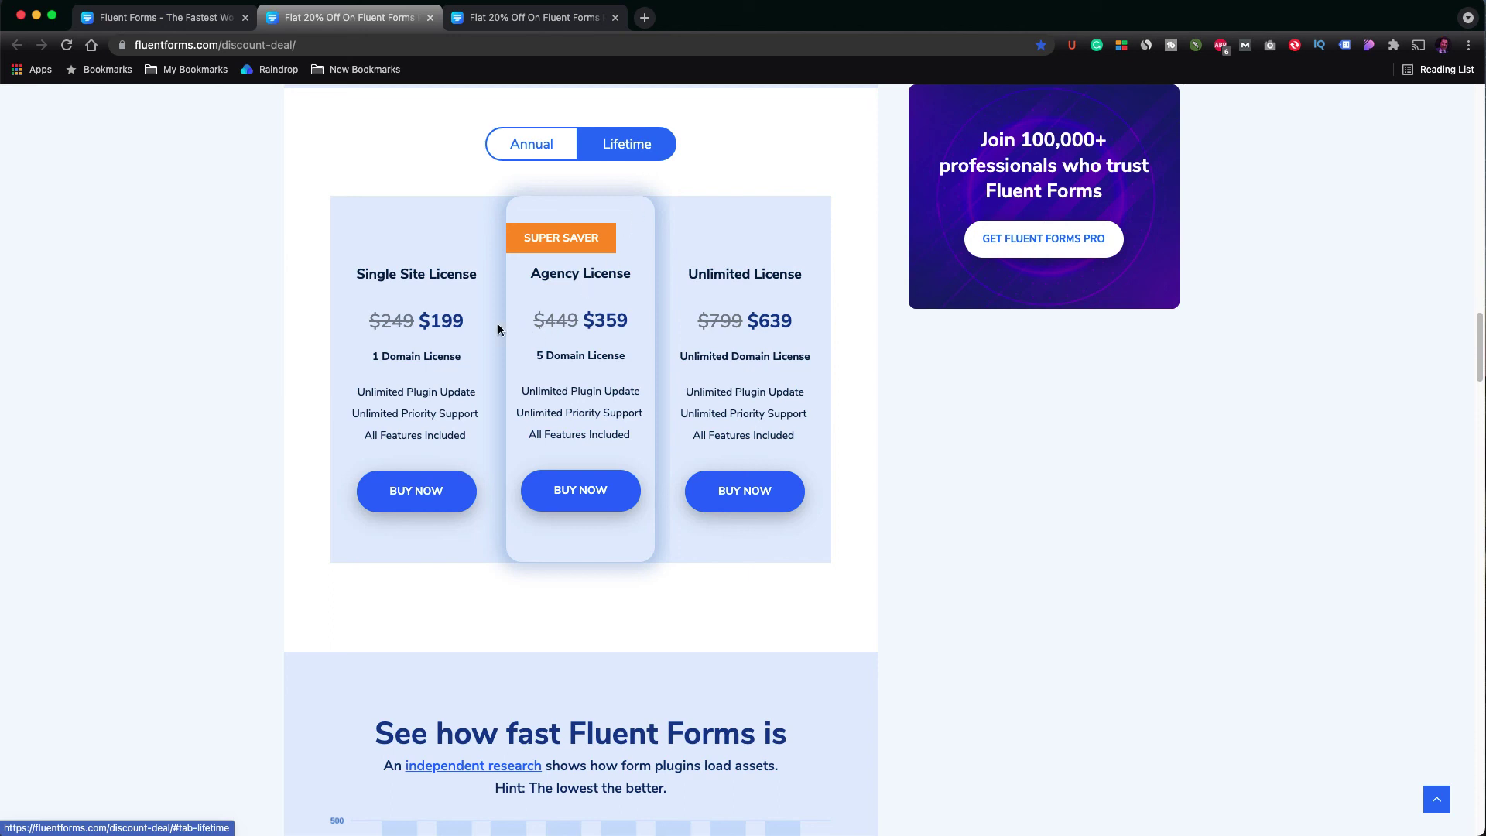
pyautogui.moveTo(437, 320); pyautogui.dragTo(431, 321)
pyautogui.click(950, 411)
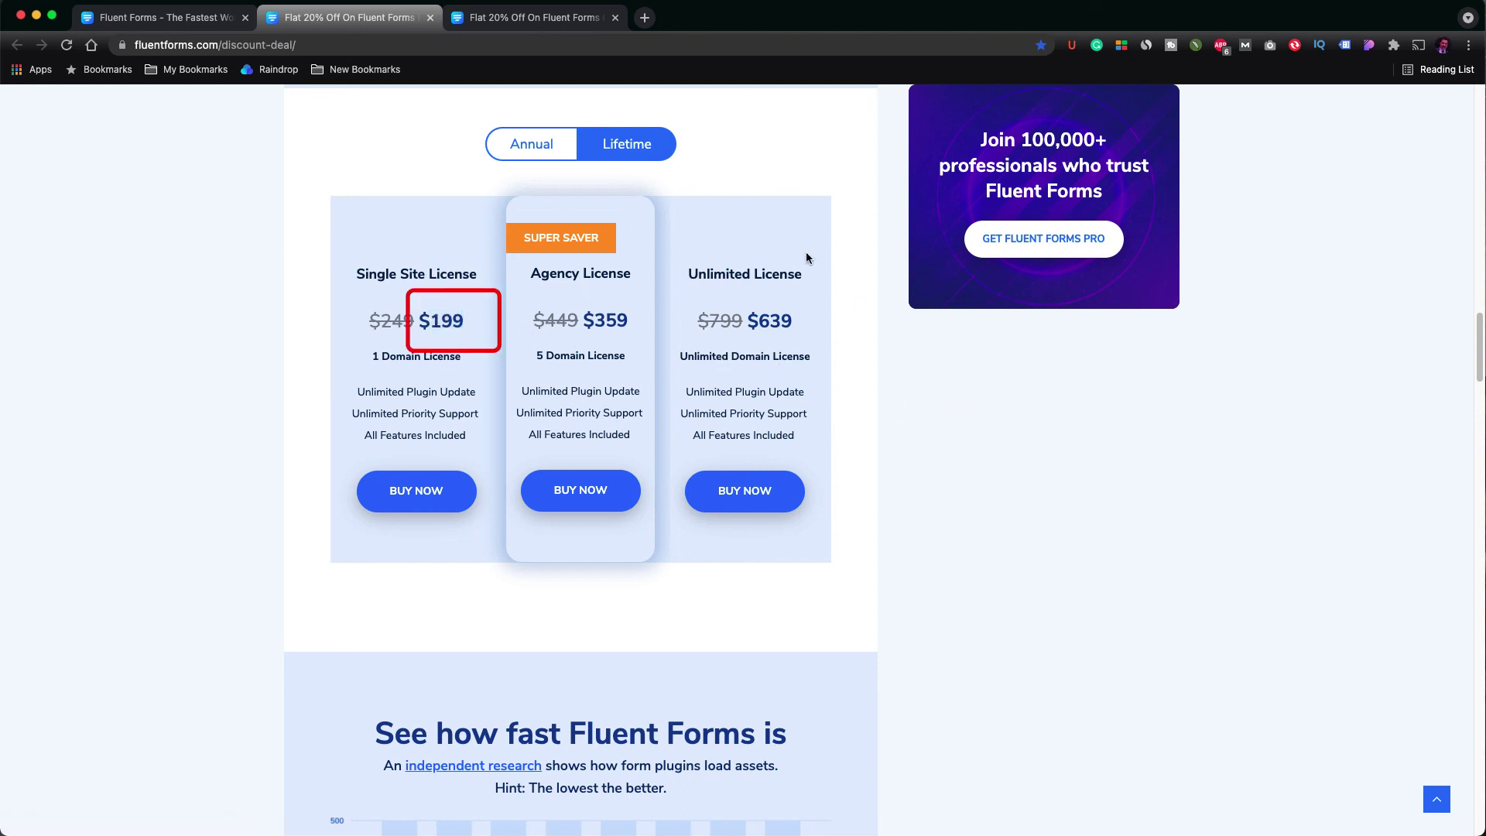
pyautogui.click(561, 159)
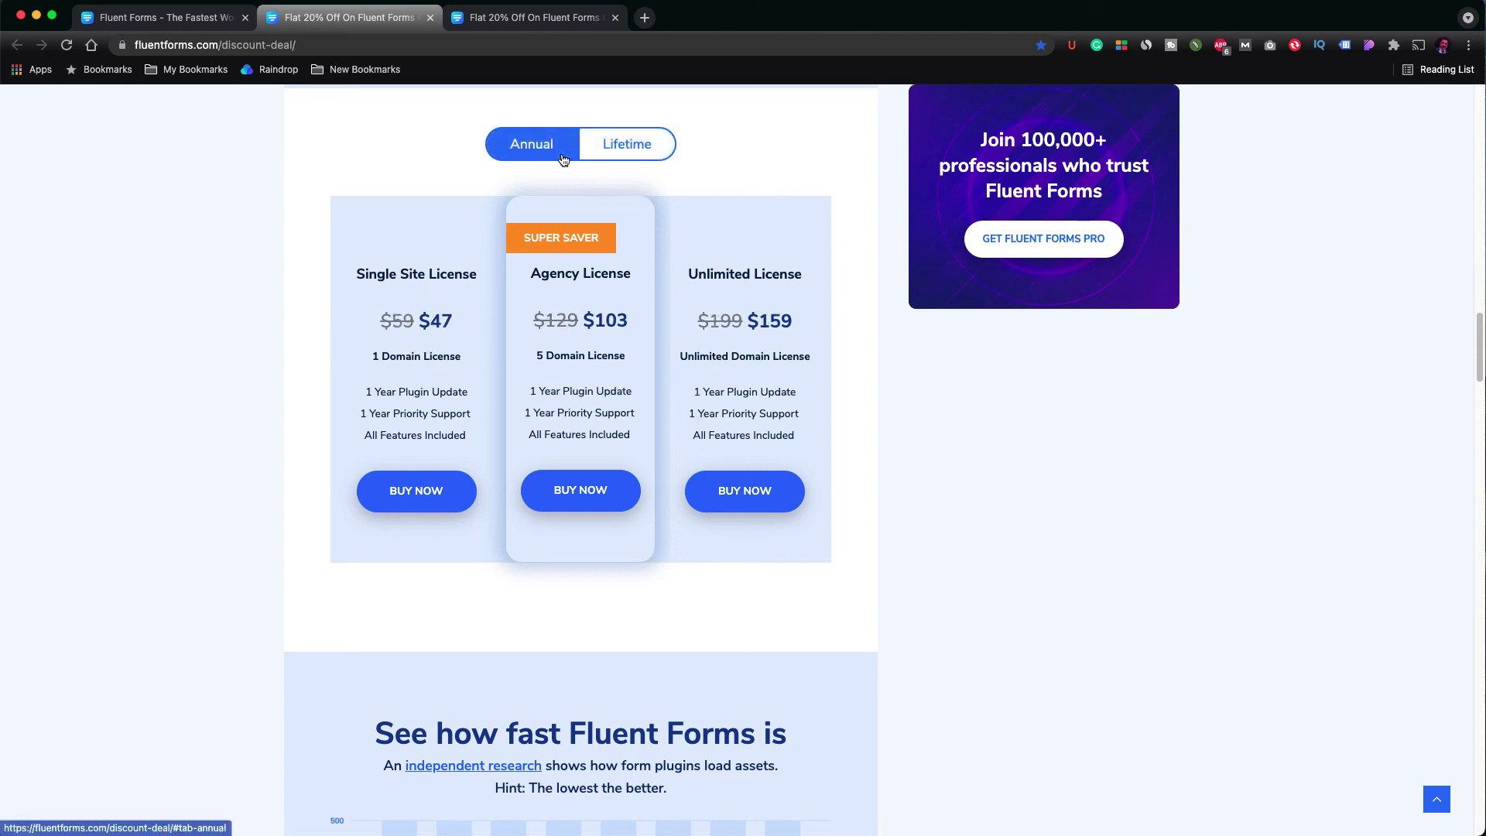